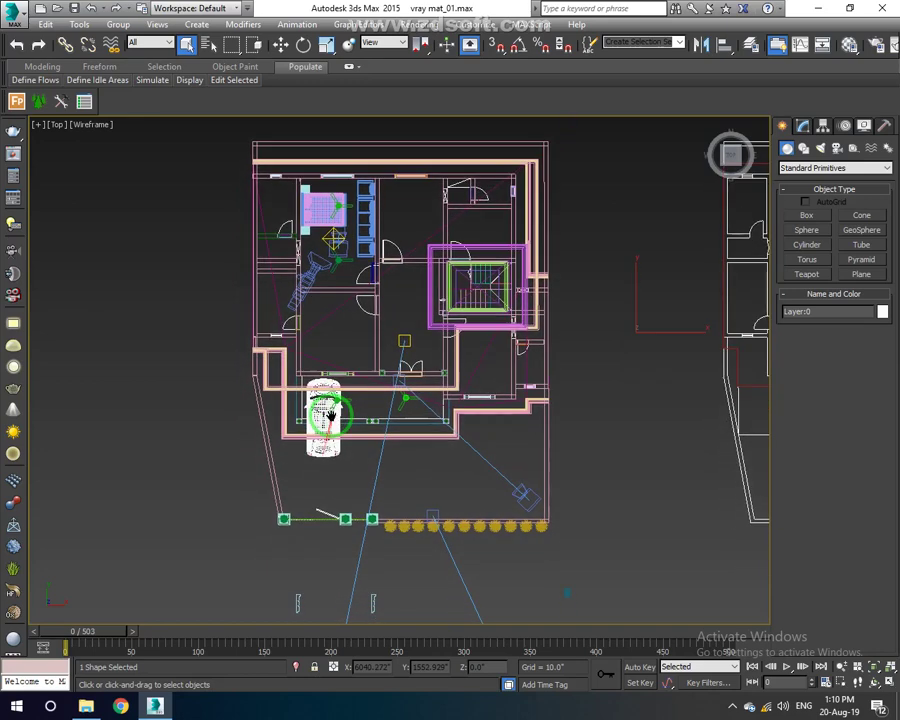
Zoom into the empty lower-right corner of the Top view and start a Line at the right-hand wall.
scroll(380, 460, "up", 2)
middle_click_drag(396, 482, 395, 440)
scroll(396, 440, "up", 1)
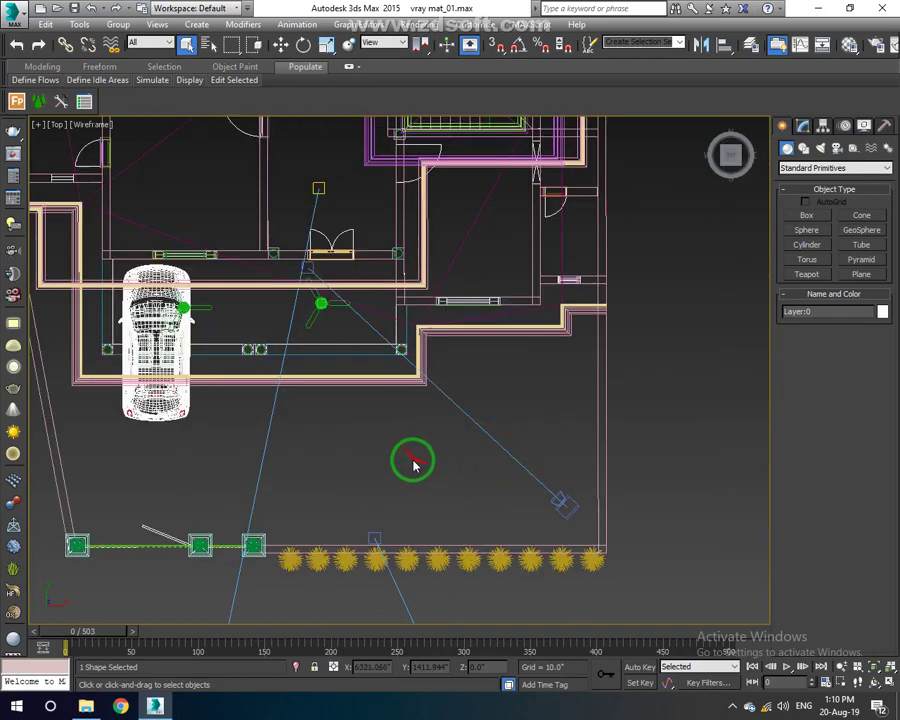
scroll(414, 464, "up", 1)
middle_click_drag(449, 508, 445, 505)
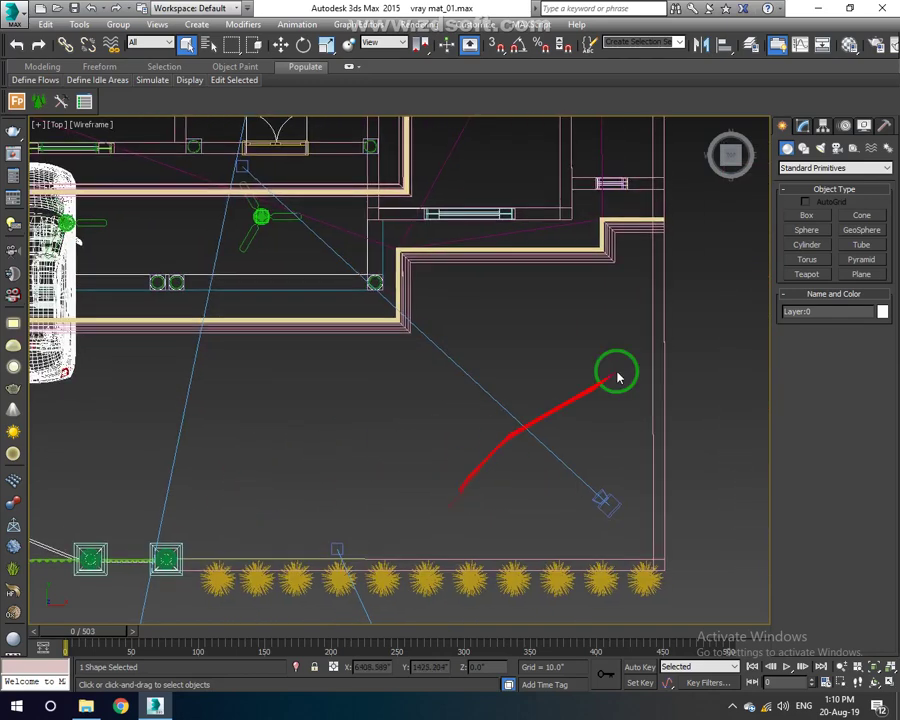
left_click(806, 148)
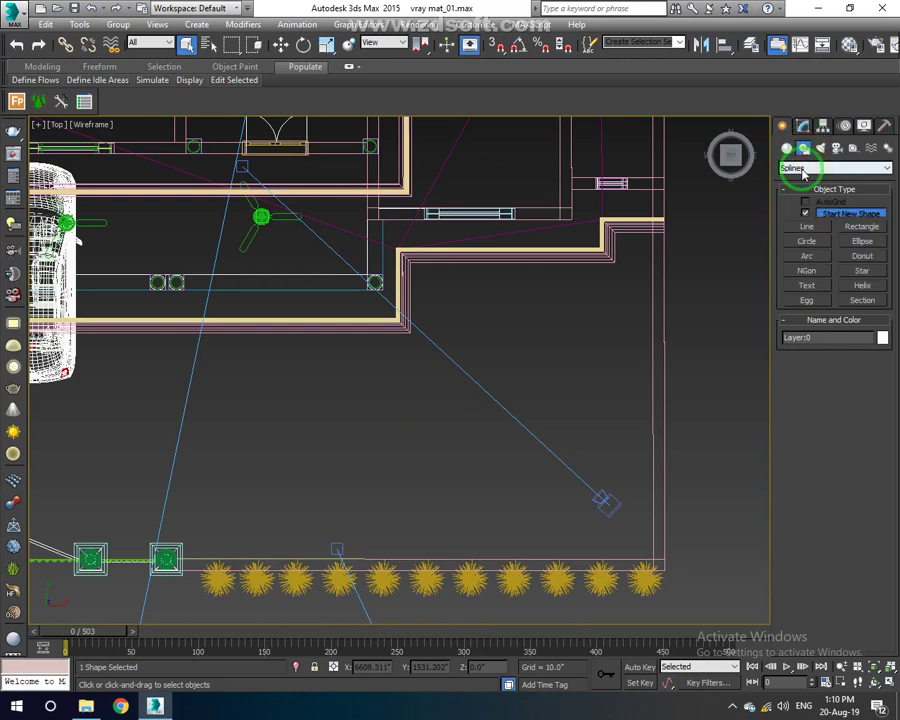
left_click(814, 229)
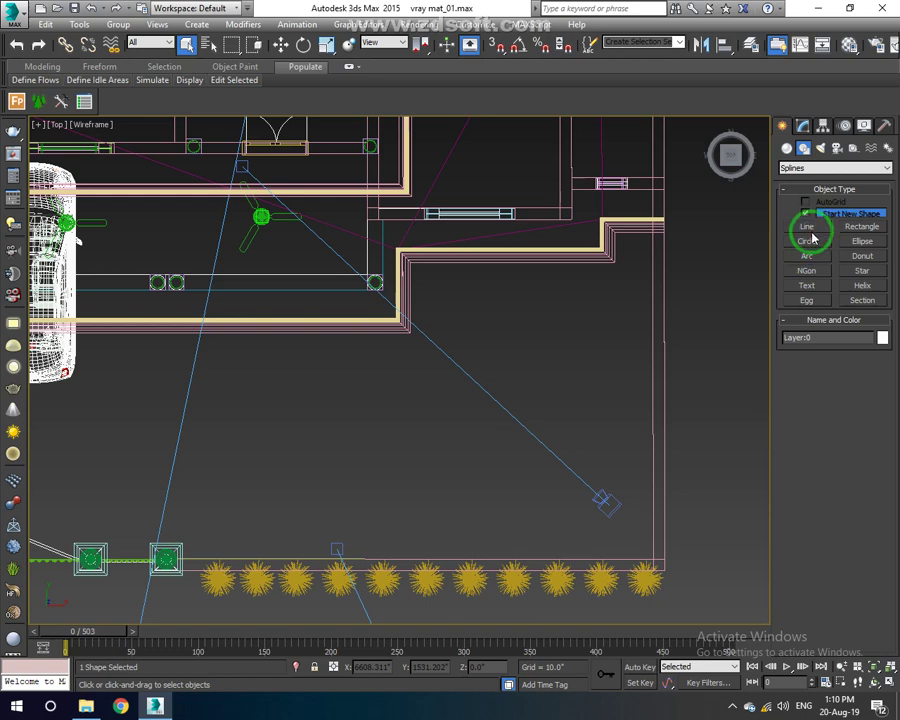
left_click(806, 227)
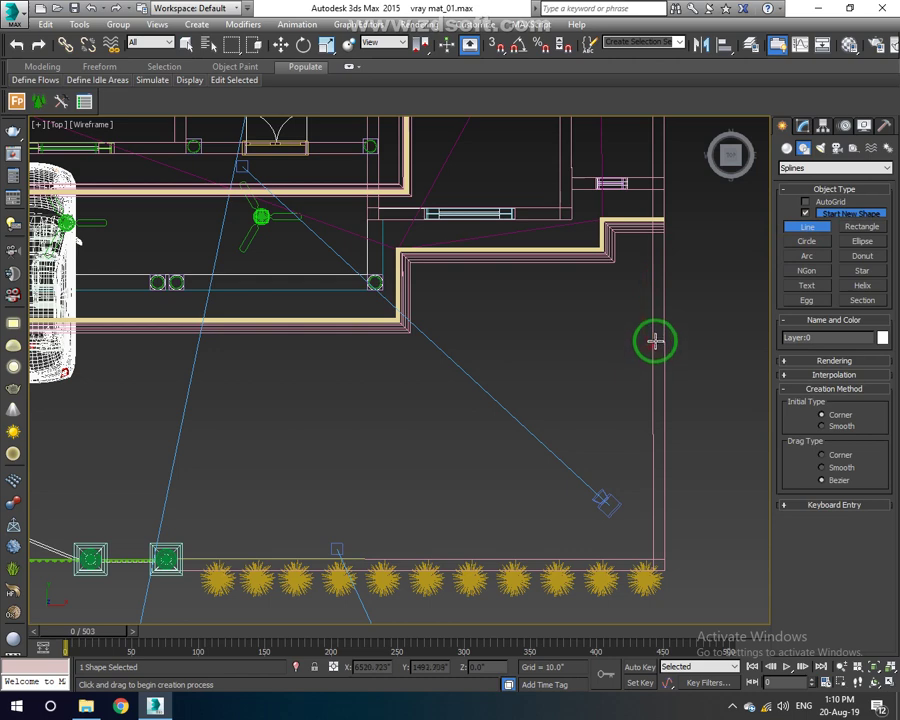
left_click(652, 288)
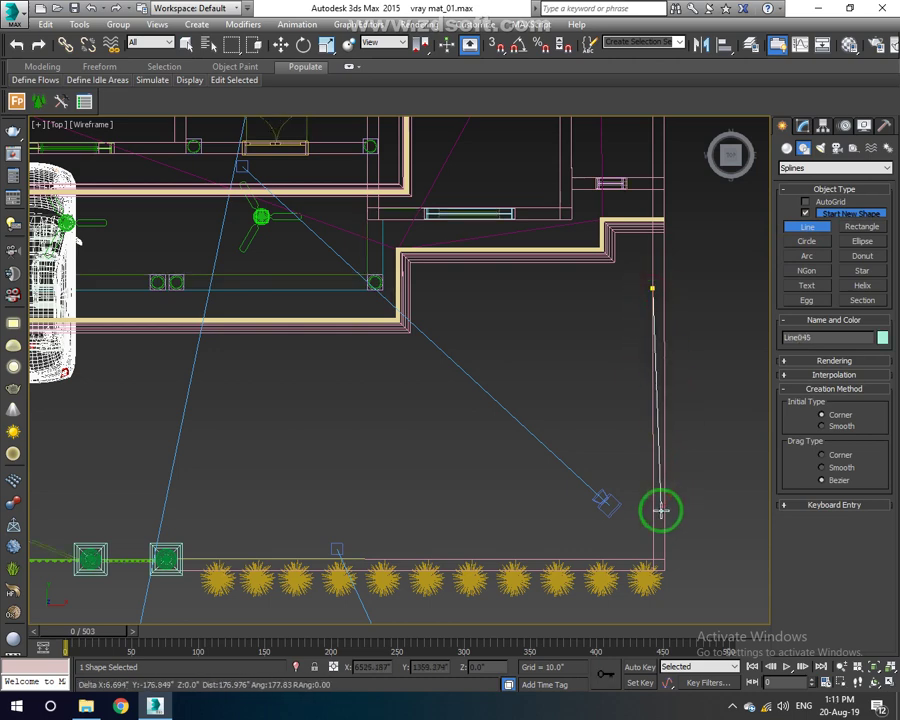
Turn on 3D snap, then cancel the unfinished line and the stray arc attempts.
left_click(497, 44)
right_click(819, 262)
left_click(819, 262)
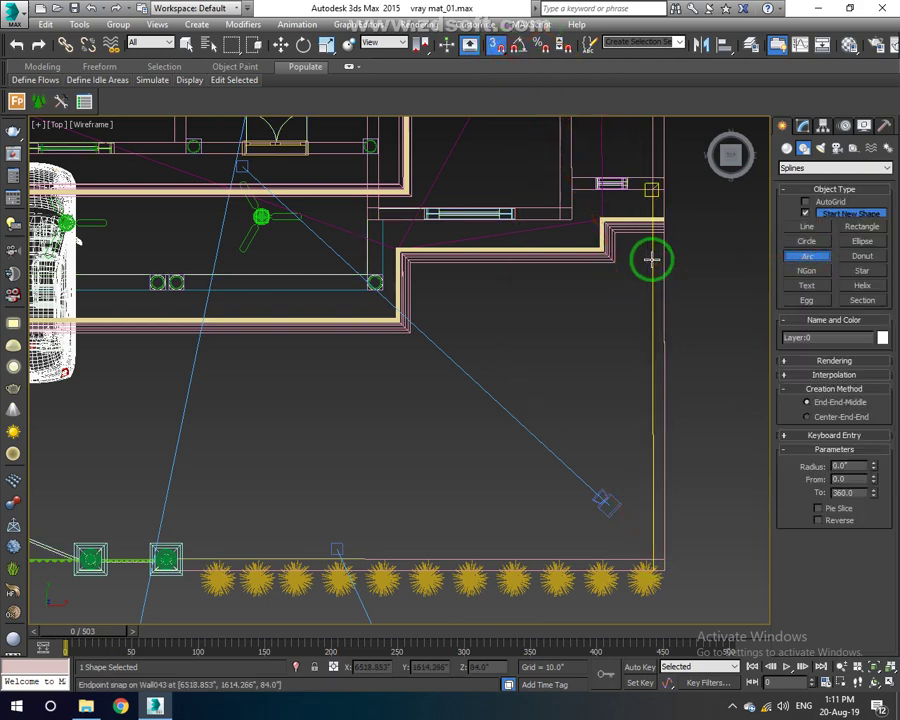
mouse_move(652, 584)
left_mouse_down()
mouse_move(369, 510)
mouse_move(198, 544)
mouse_move(196, 558)
mouse_move(648, 247)
mouse_move(636, 294)
left_mouse_up()
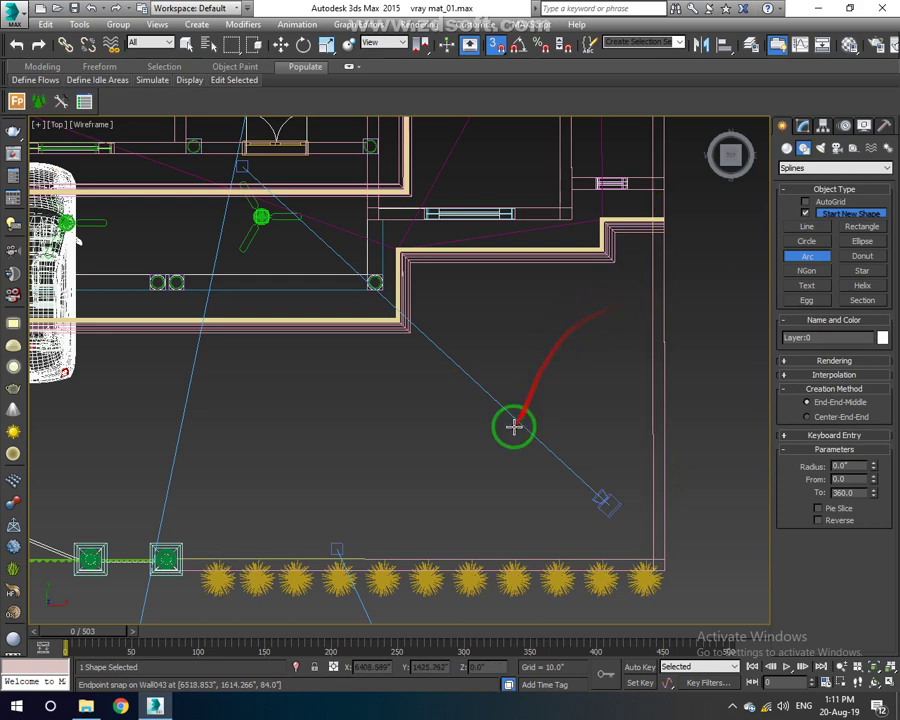
right_click(514, 427)
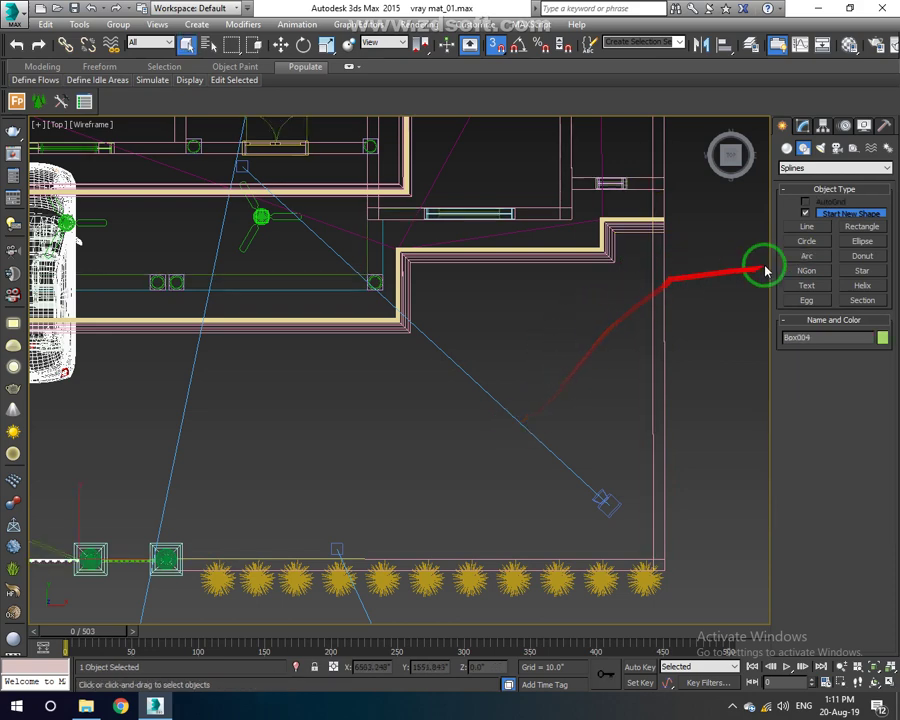
left_click(800, 258)
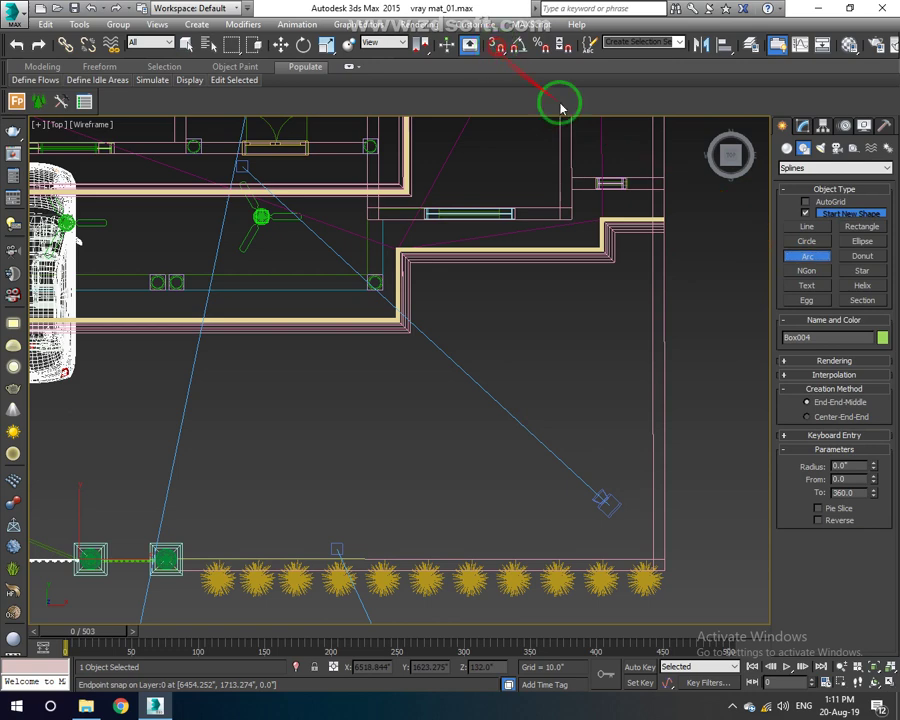
right_click(650, 302)
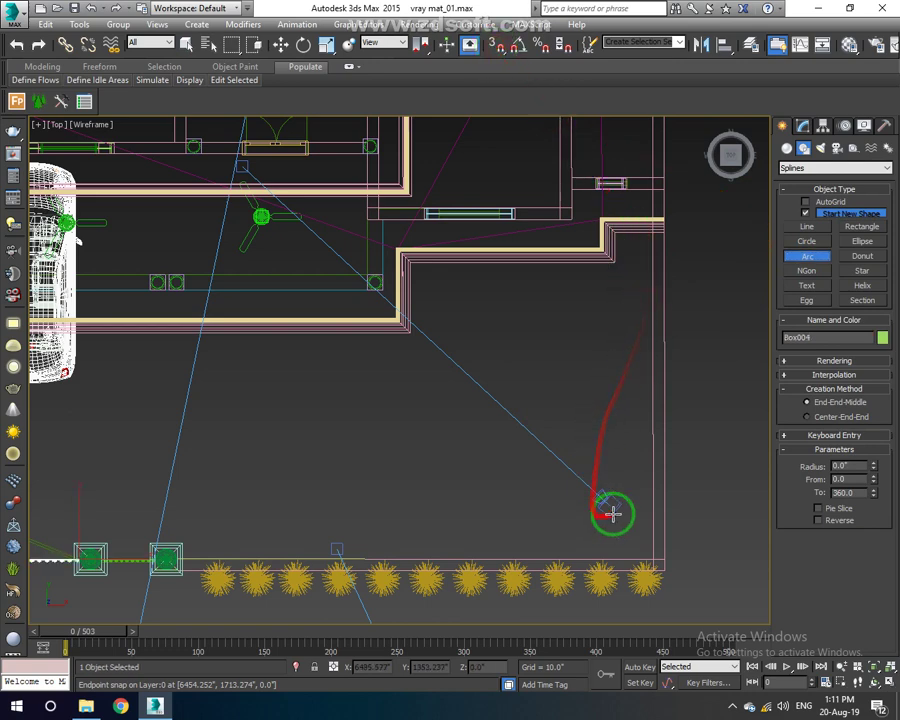
Draw an open L-shaped line down the corner wall and left along the bottom edge.
left_click(807, 227)
left_click(647, 277)
left_click(647, 551)
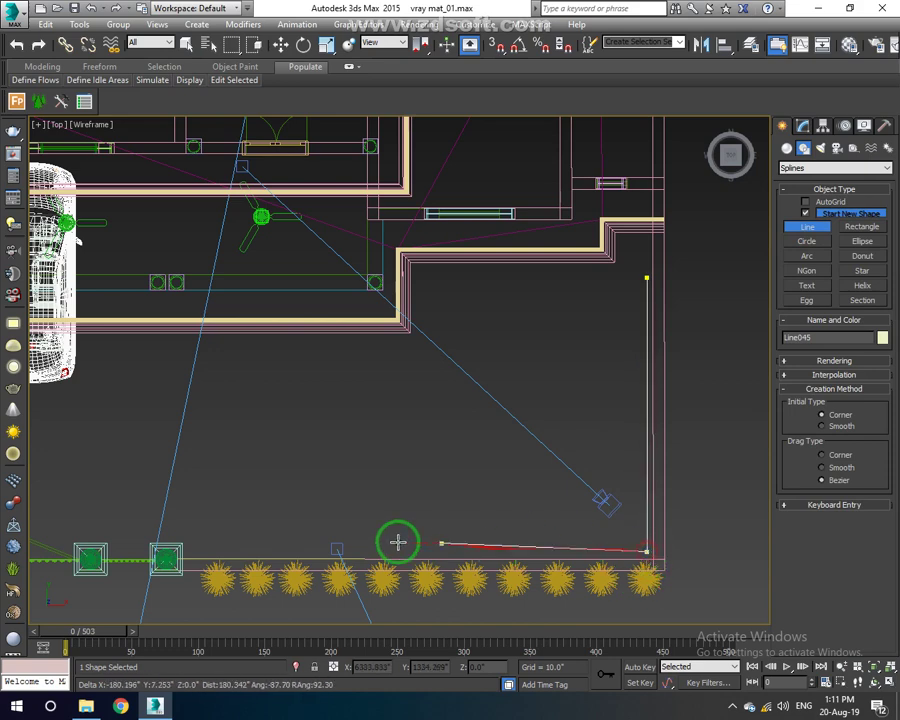
left_click(318, 546)
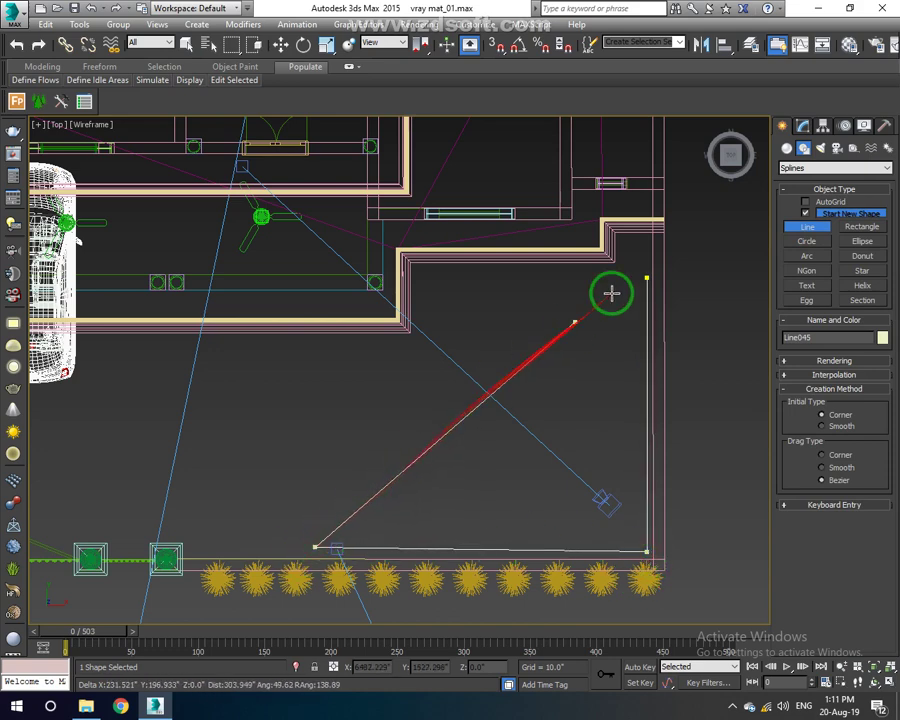
right_click(644, 275)
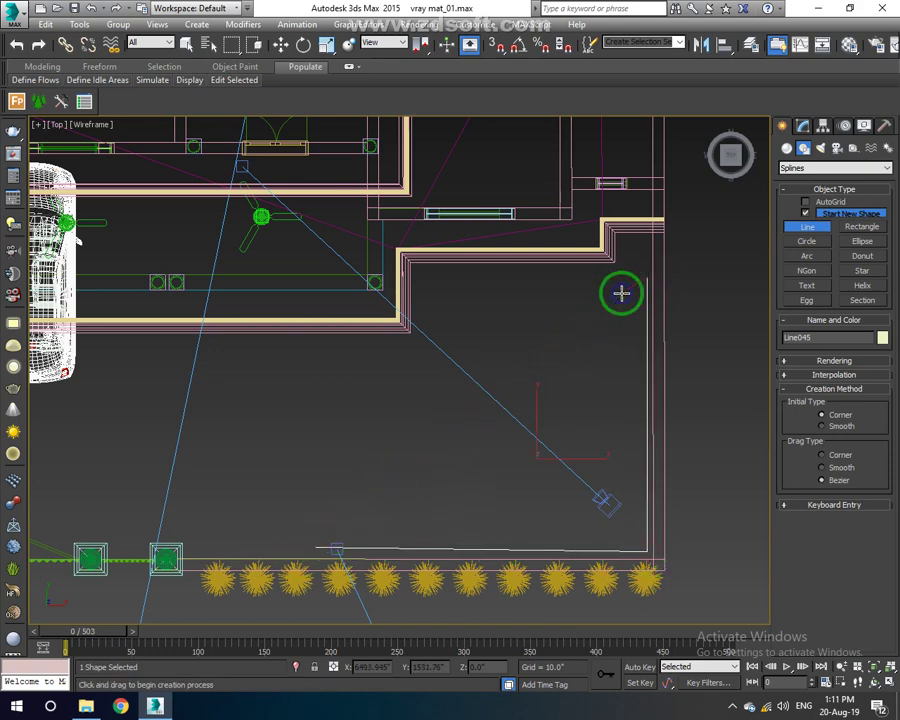
Draw an End-End-Middle arc, Arc001, joining the L-shaped line's two ends.
left_click(806, 255)
left_click_drag(645, 276, 558, 237)
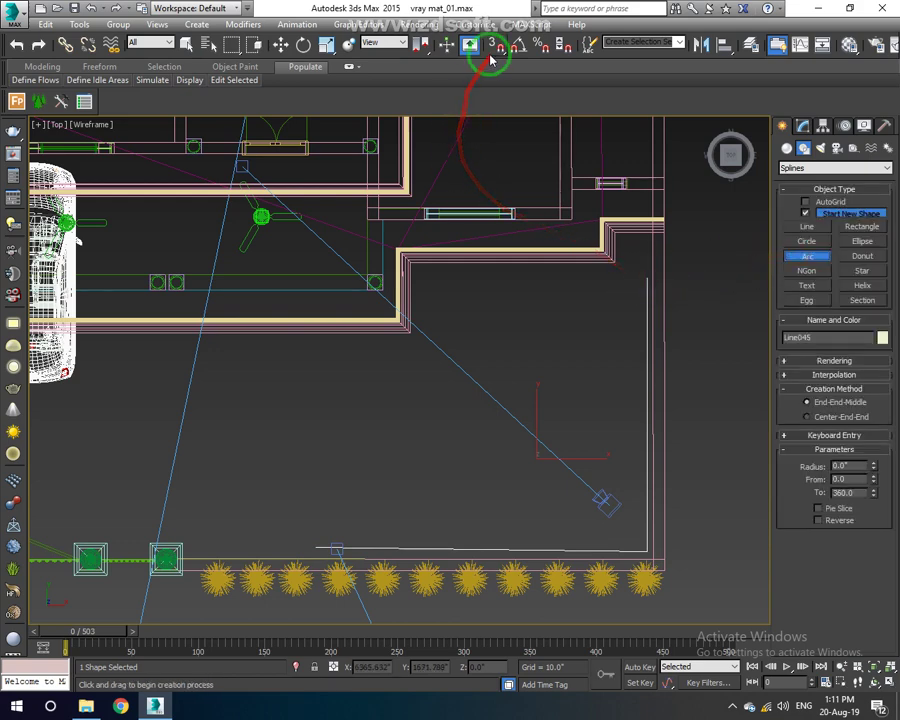
right_click(636, 272)
left_click_drag(646, 281, 316, 546)
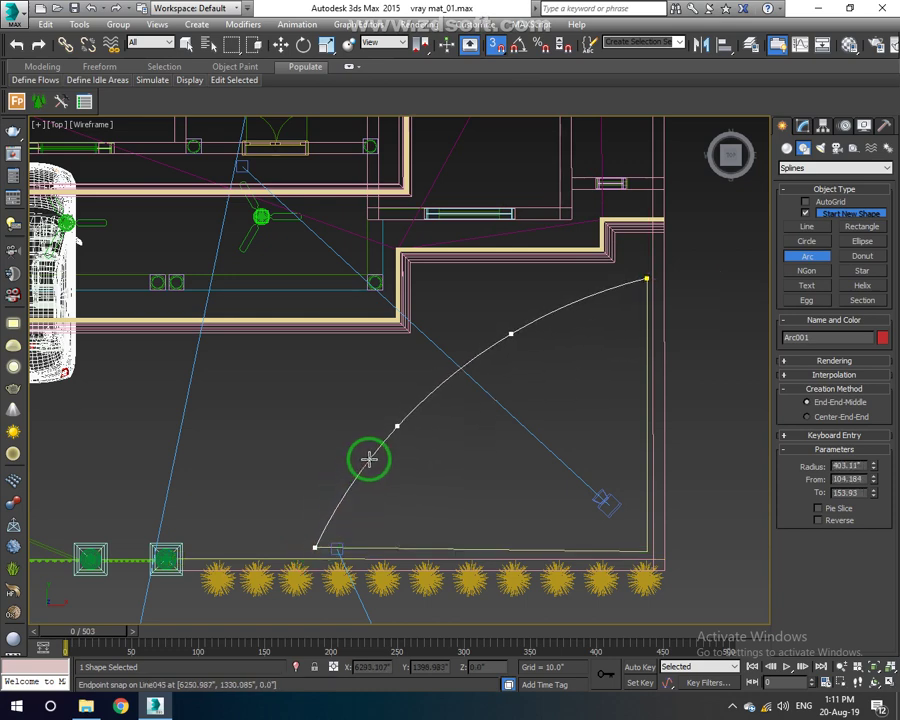
left_click(375, 452)
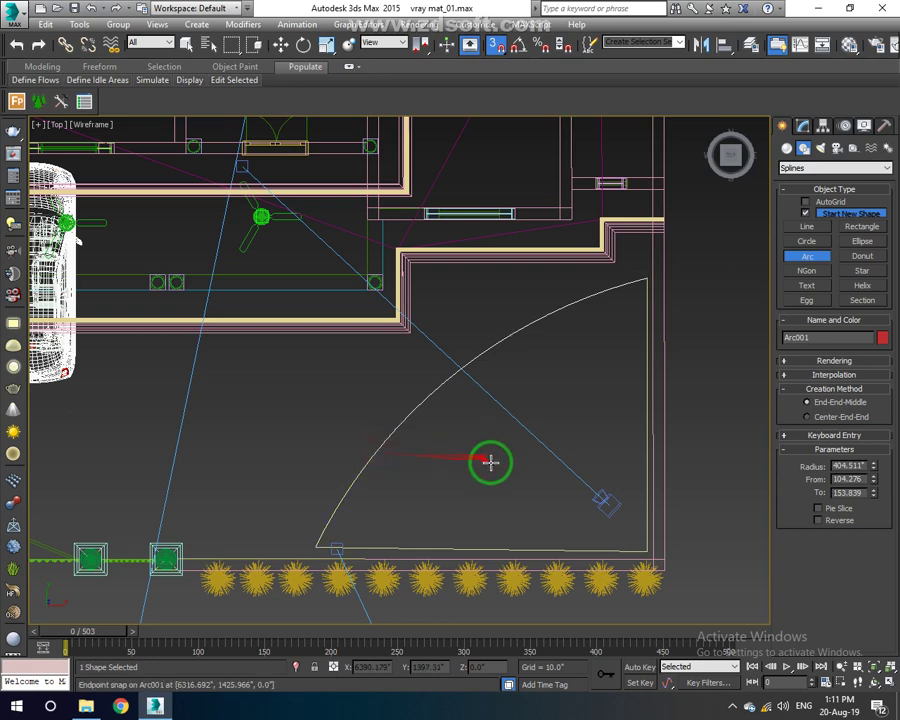
right_click(667, 522)
Draw a second L-shaped line to the arc's lower end and set Endpoint and Midpoint snaps.
left_click(806, 230)
left_click_drag(614, 310, 617, 287)
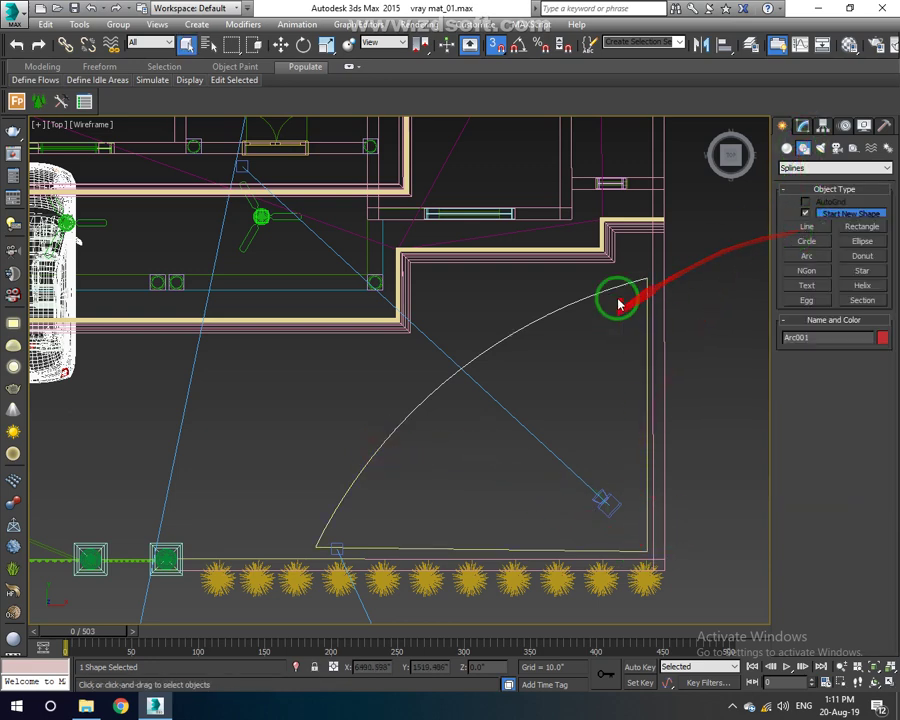
left_click(806, 226)
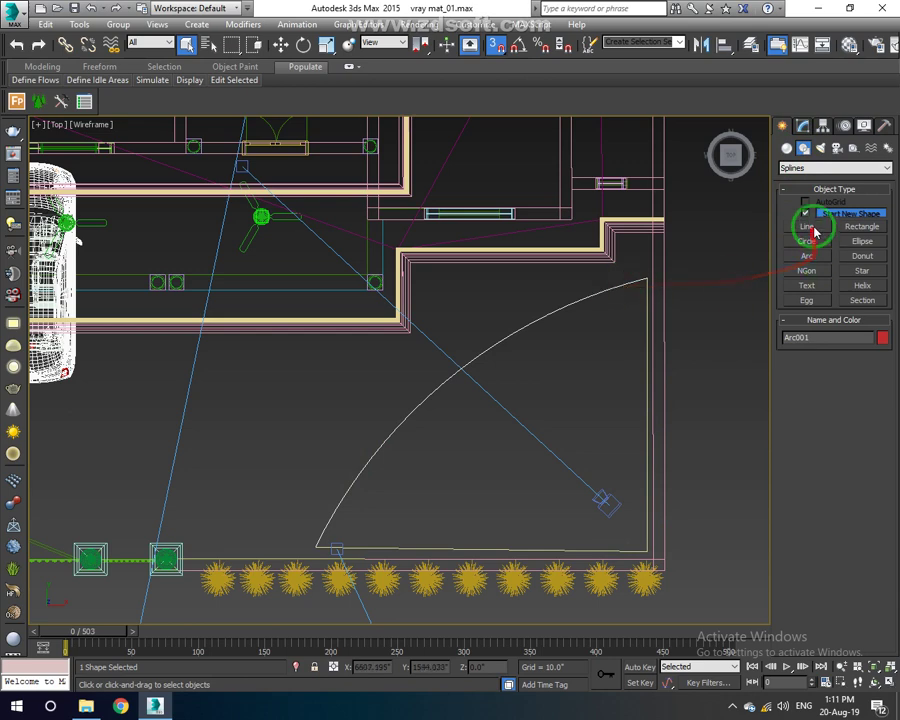
left_click(645, 281)
left_click_drag(645, 281, 648, 549)
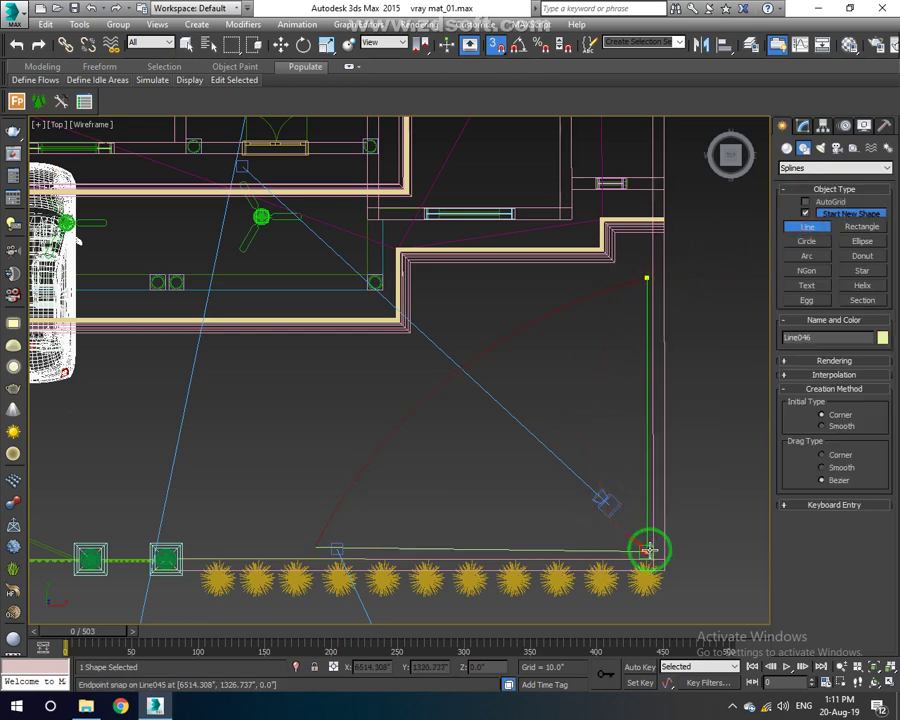
left_click(316, 546)
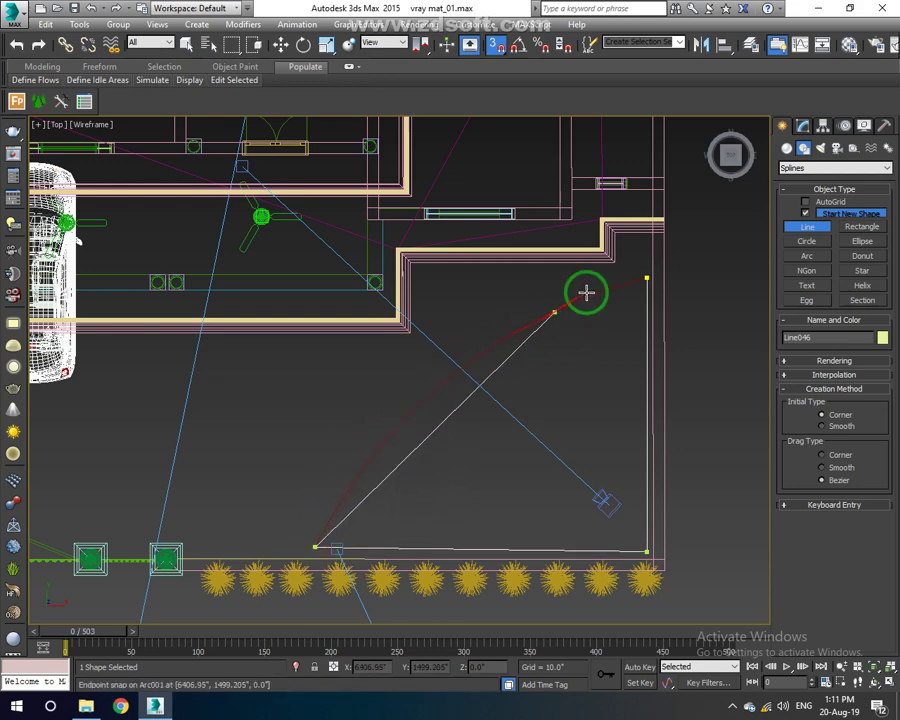
right_click(529, 280)
right_click(497, 47)
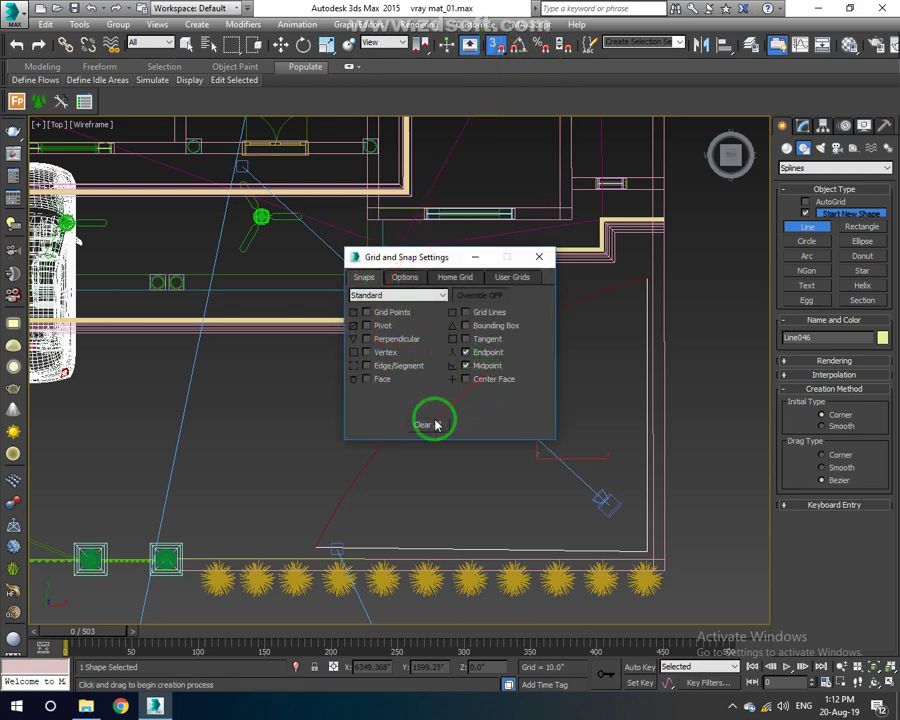
left_click(537, 257)
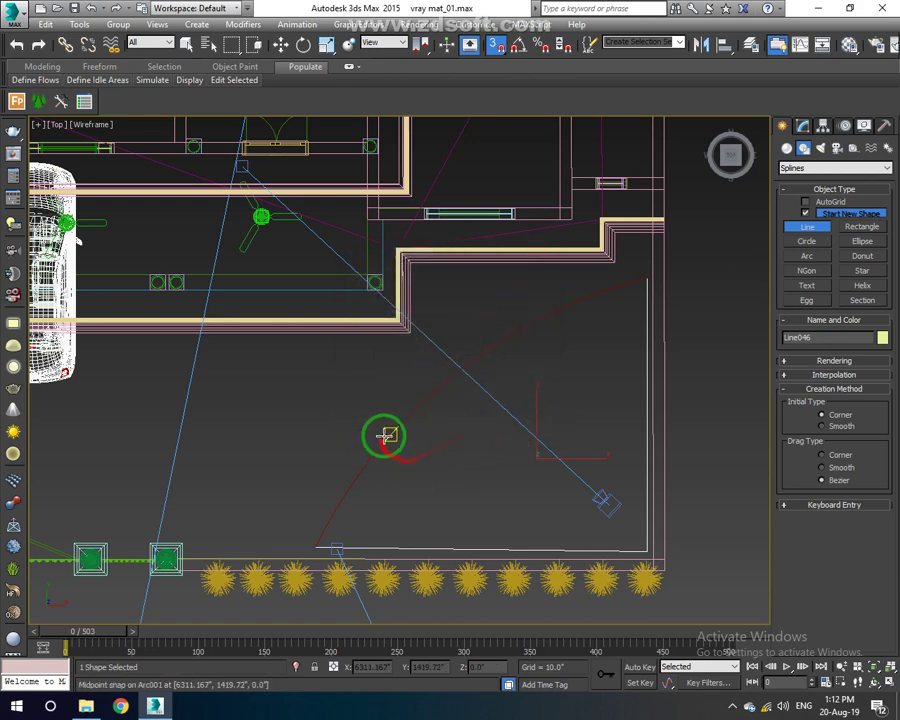
Start Line047 at the top corner, run it down and left, then up the arc's lower half.
left_click(648, 282)
left_click(648, 282)
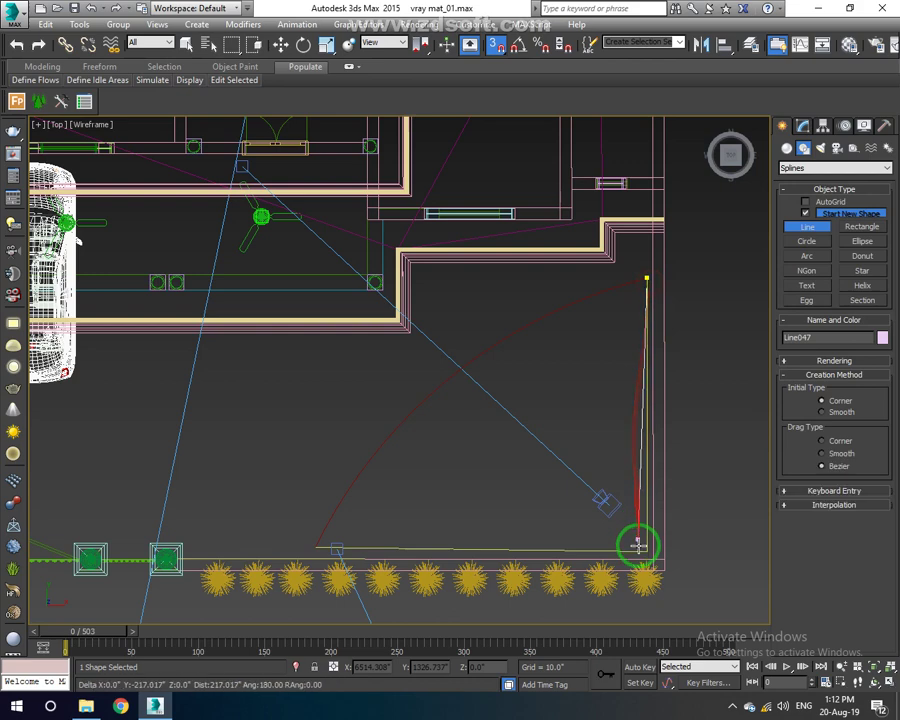
left_click(646, 550)
left_click(320, 546)
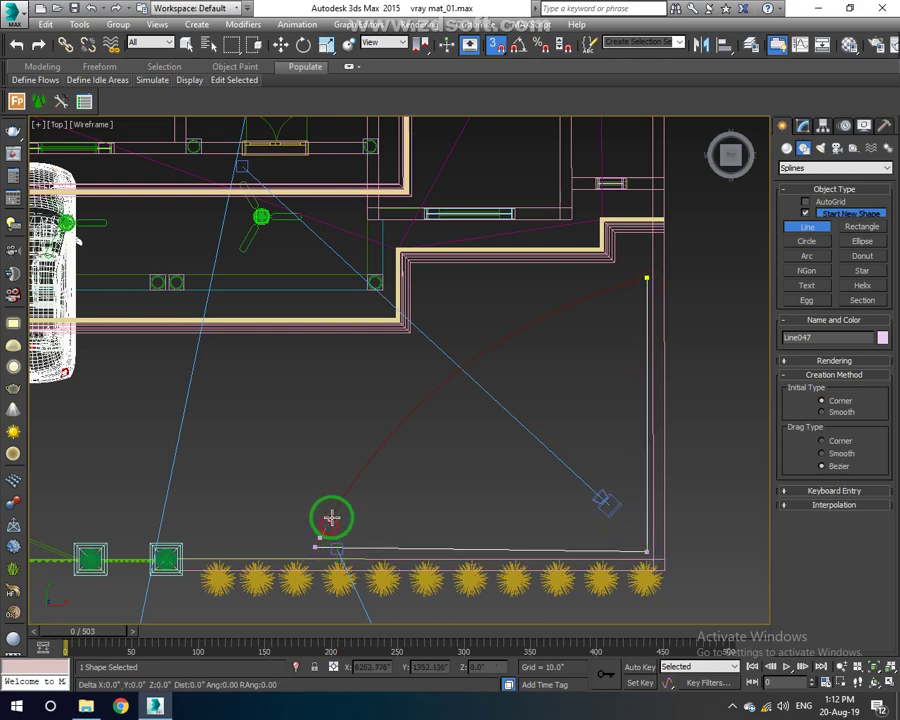
left_click(340, 501)
left_click(352, 484)
left_click(364, 466)
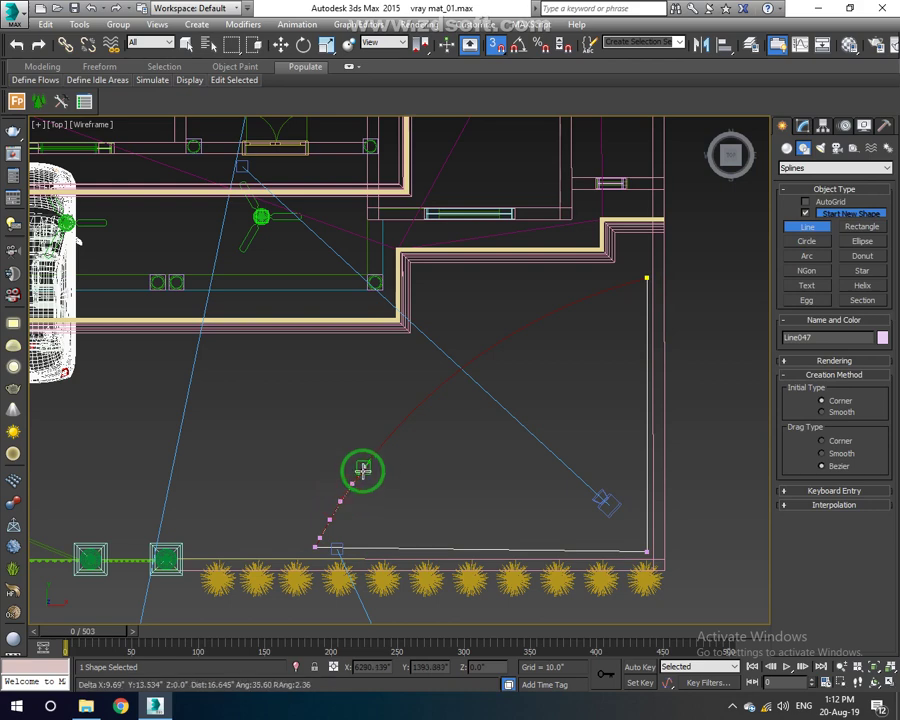
left_click(376, 451)
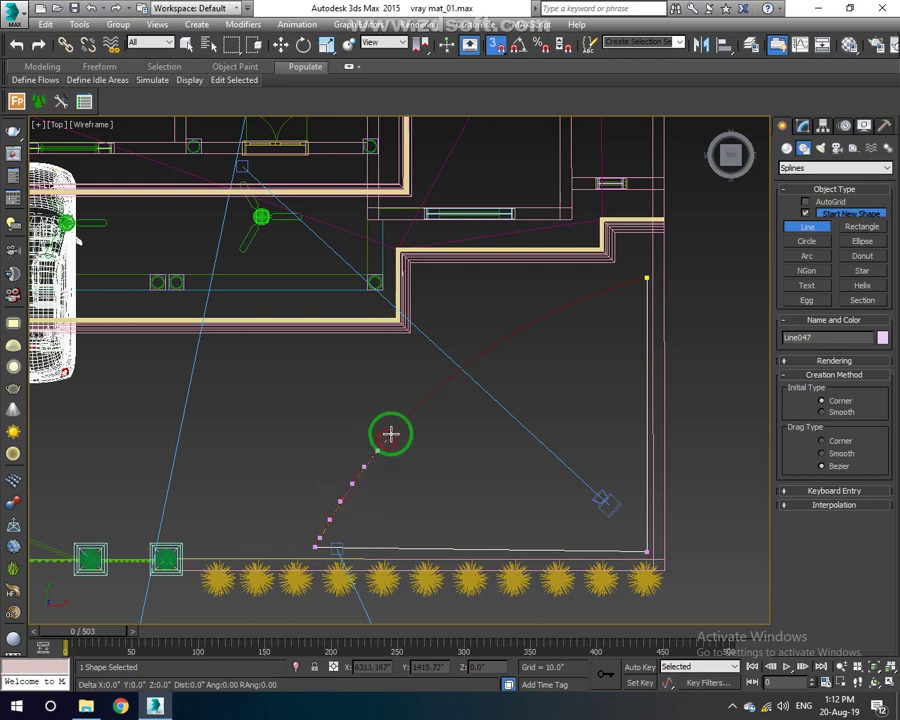
left_click(397, 424)
left_click(419, 404)
left_click(434, 389)
Continue Line047 point by point along the arc back to its start and close the spline.
left_click(451, 375)
left_click(468, 363)
left_click(485, 351)
left_click(500, 341)
left_click(511, 332)
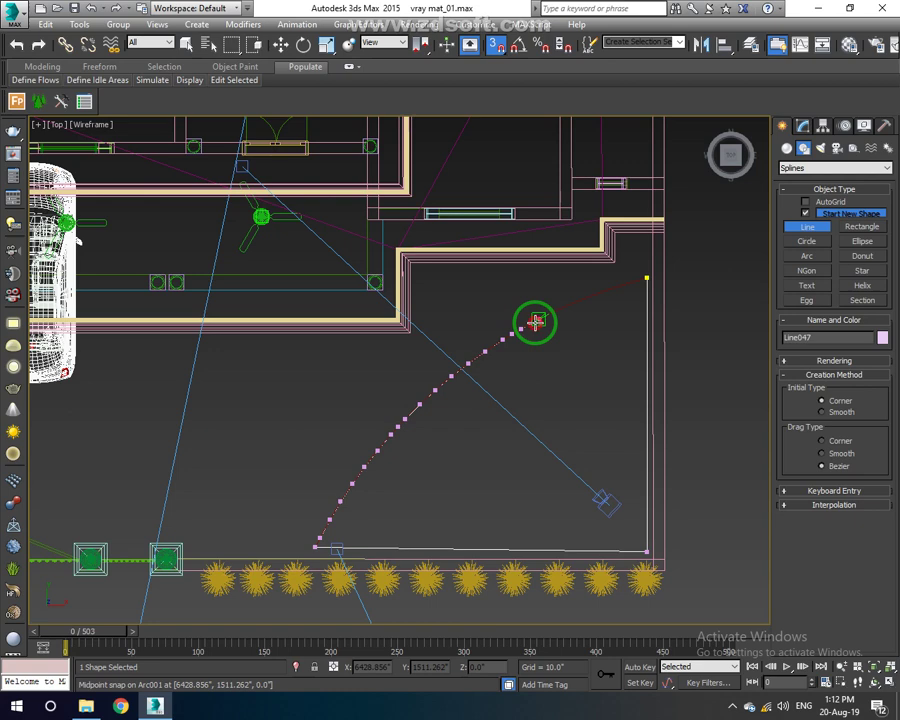
left_click(545, 316)
left_click(554, 307)
left_click(572, 301)
left_click(590, 297)
left_click(603, 291)
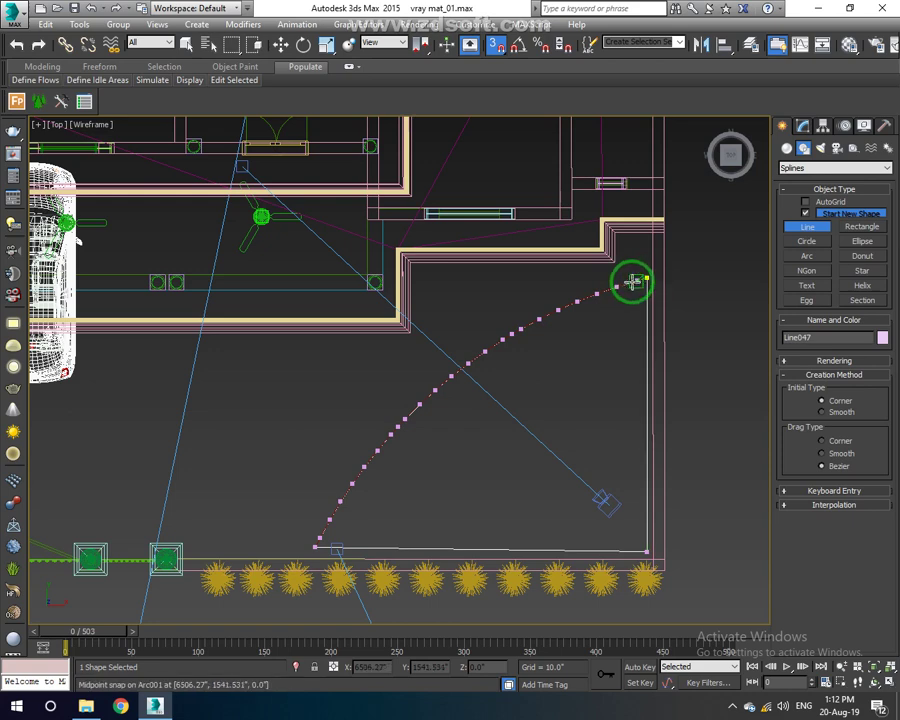
left_click(645, 280)
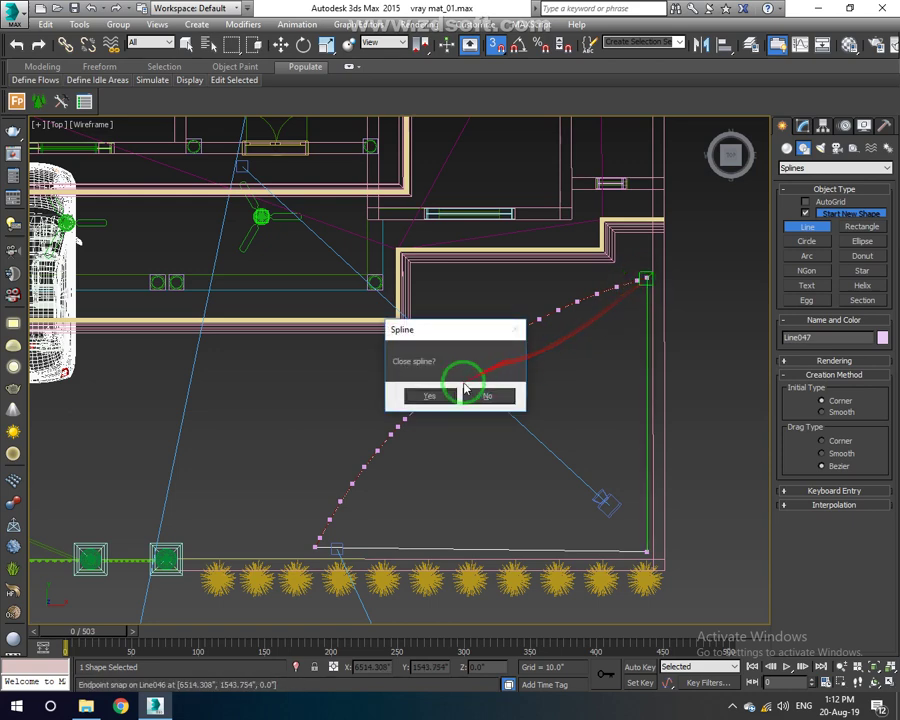
left_click(430, 395)
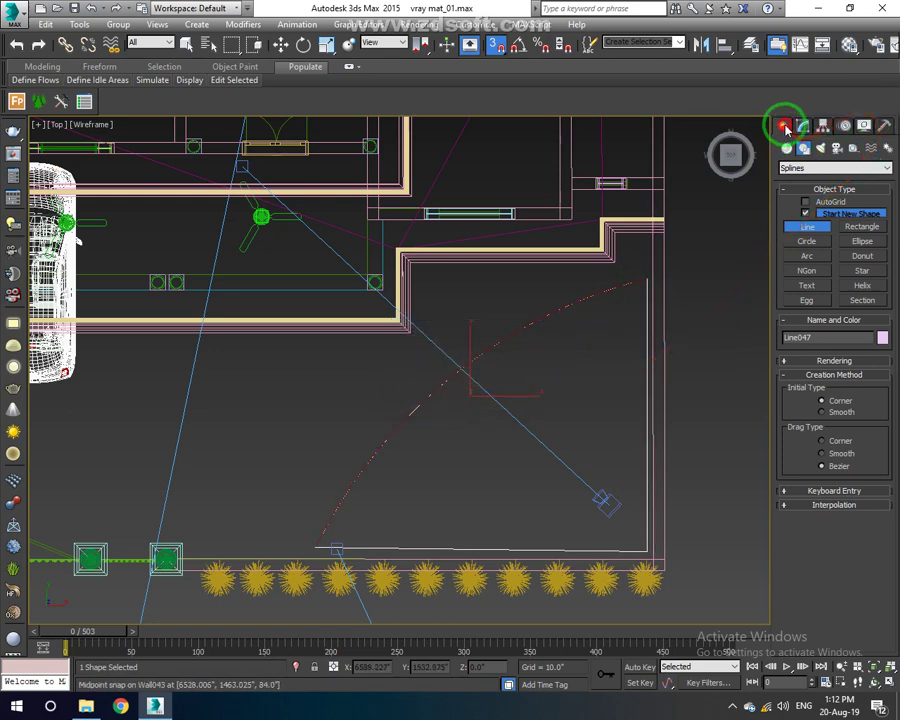
Apply an Extrude modifier to Line047 from the Modifier List.
left_click(804, 168)
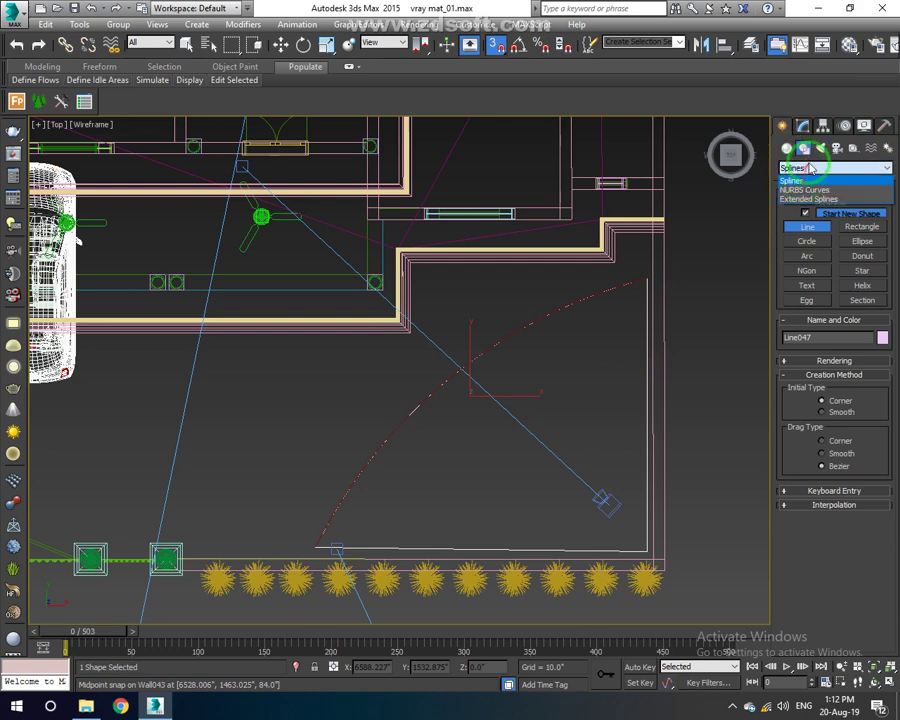
left_click(802, 125)
left_click(808, 165)
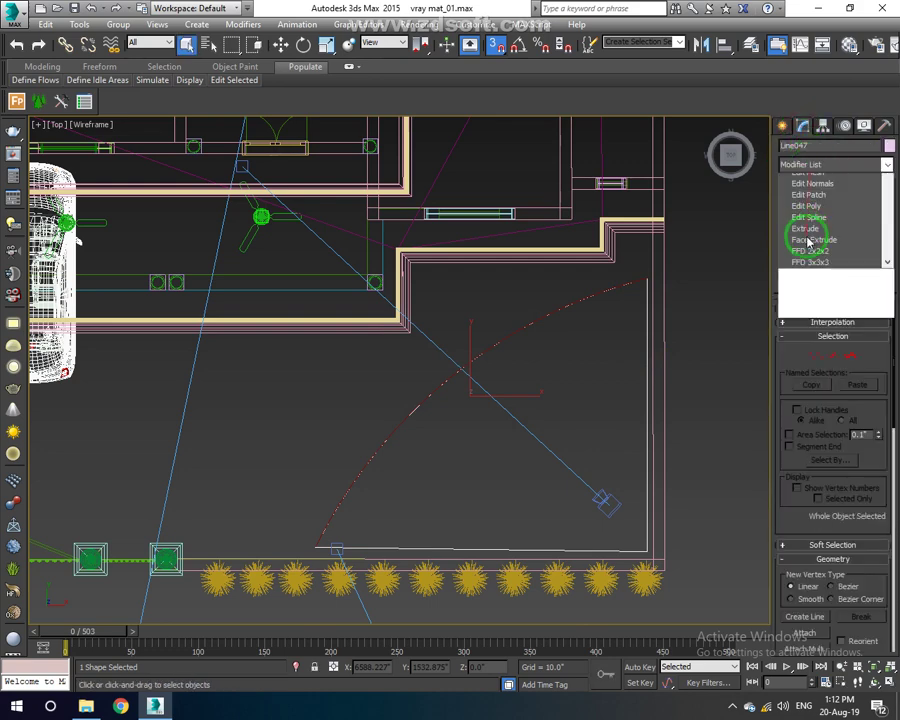
scroll(793, 288, "down", 7)
scroll(814, 281, "down", 8)
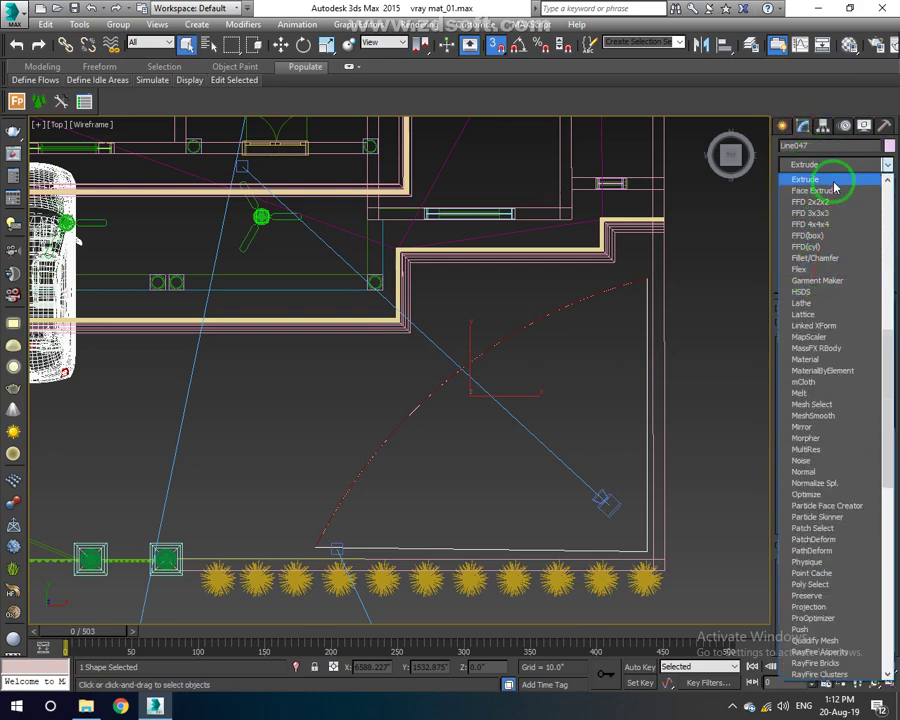
left_click(832, 182)
Set the extrusion Amount to 12 and view the slab in Perspective with Realistic shading.
middle_click_drag(566, 386, 581, 398)
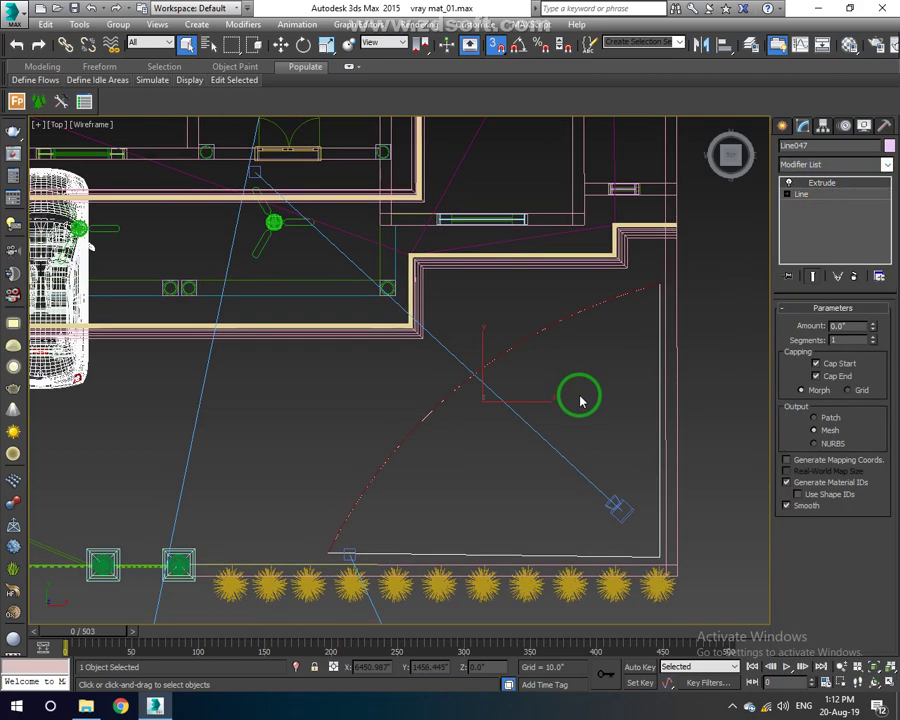
key("p")
key("F3")
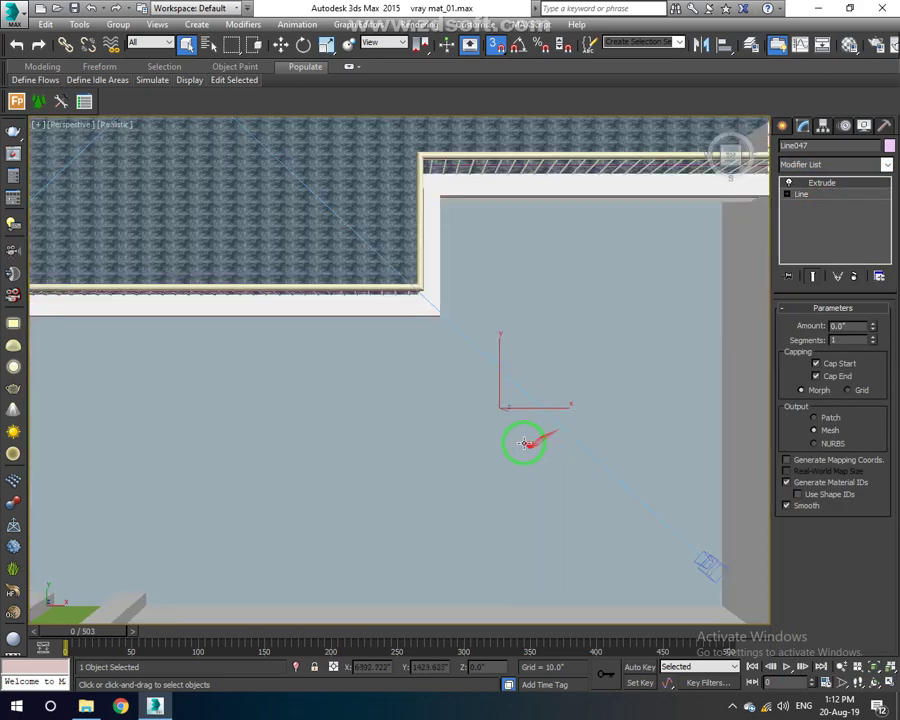
scroll(490, 480, "down", 3)
middle_click_drag(476, 502, 568, 434, "alt")
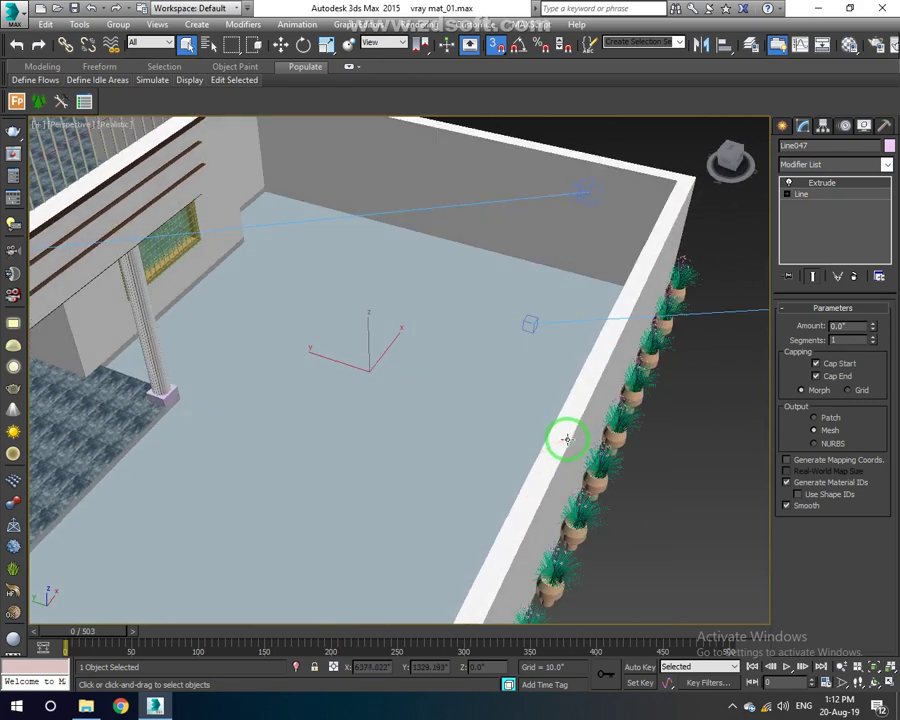
left_click(848, 326)
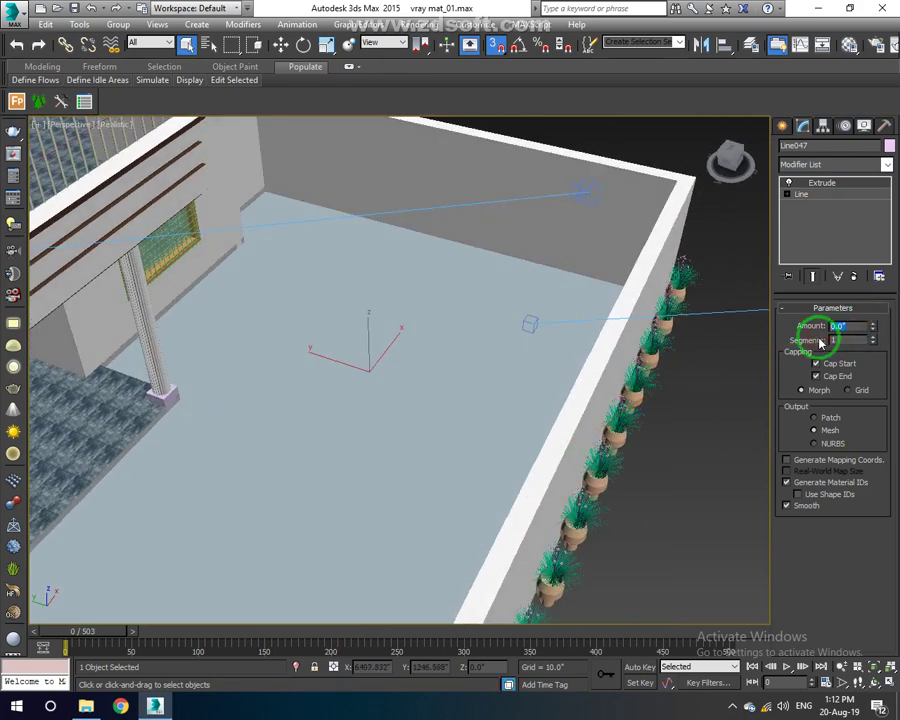
type("12")
key("Return")
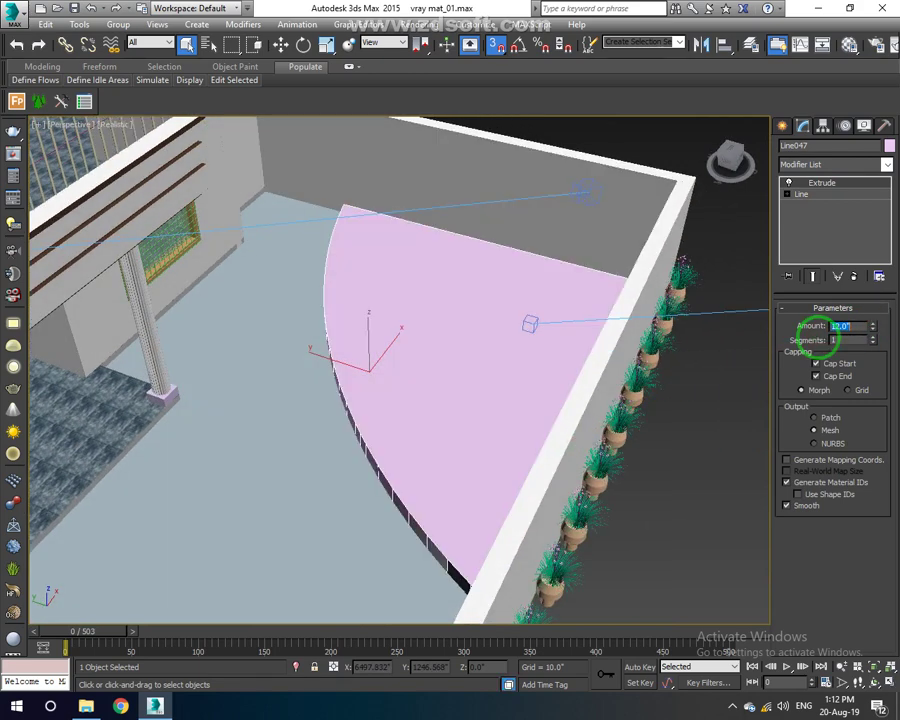
mouse_move(542, 360)
middle_mouse_down("alt")
mouse_move(604, 284)
mouse_move(605, 294)
middle_mouse_up("alt")
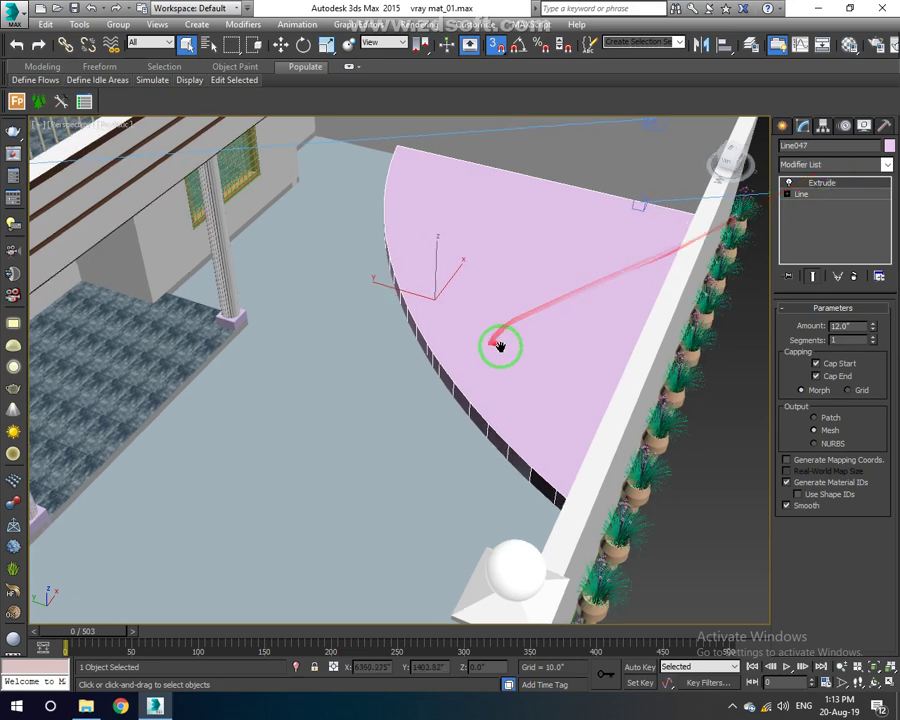
Return to the wireframe Top view with spline creation open, dismissing the AutoBackup01.max warning.
middle_click_drag(496, 344, 498, 347, "alt")
mouse_move(437, 387)
middle_mouse_down("alt")
mouse_move(466, 358)
mouse_move(422, 376)
mouse_move(415, 397)
mouse_move(408, 394)
mouse_move(428, 392)
middle_mouse_up("alt")
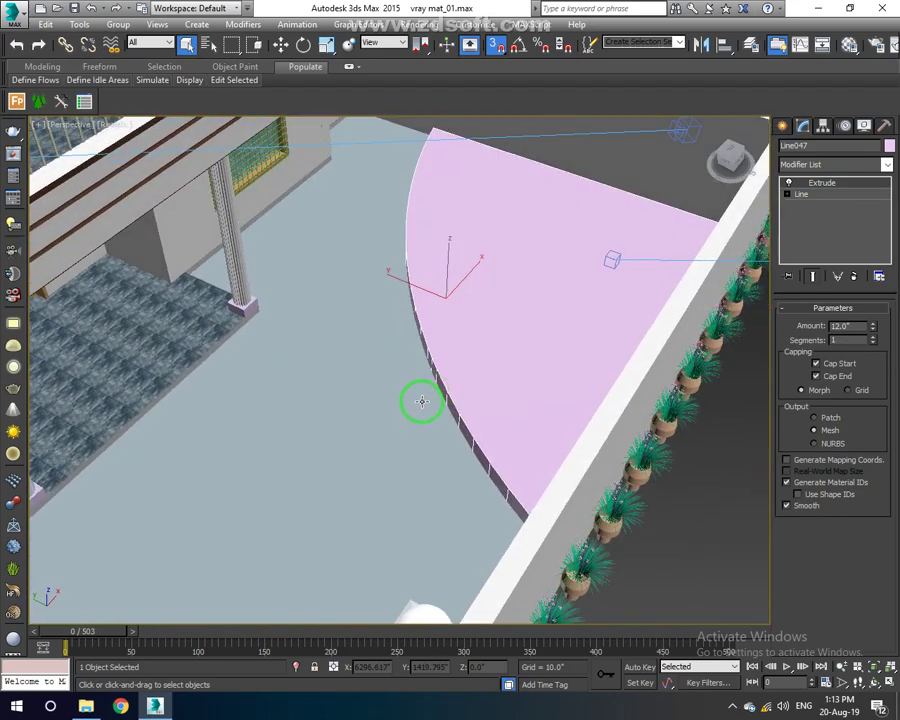
scroll(415, 420, "down", 1)
scroll(420, 424, "down", 3)
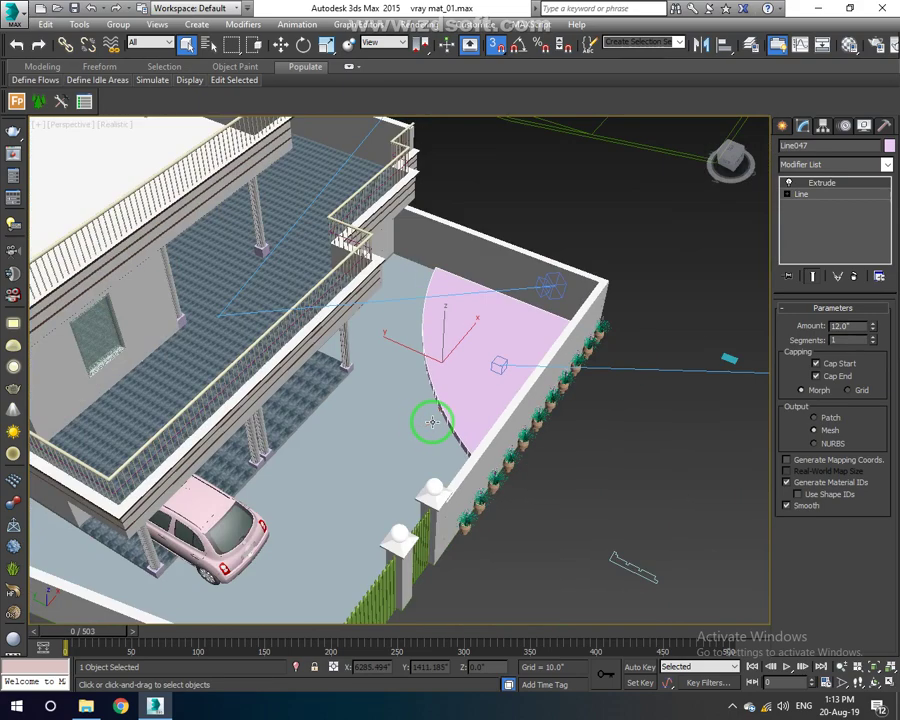
scroll(431, 421, "up", 2)
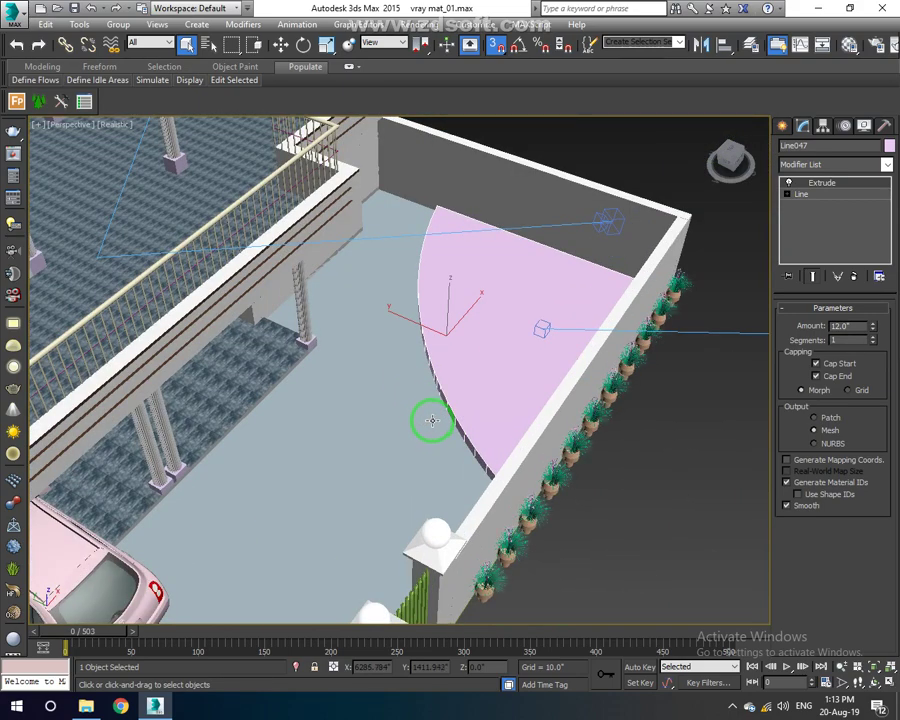
key("t")
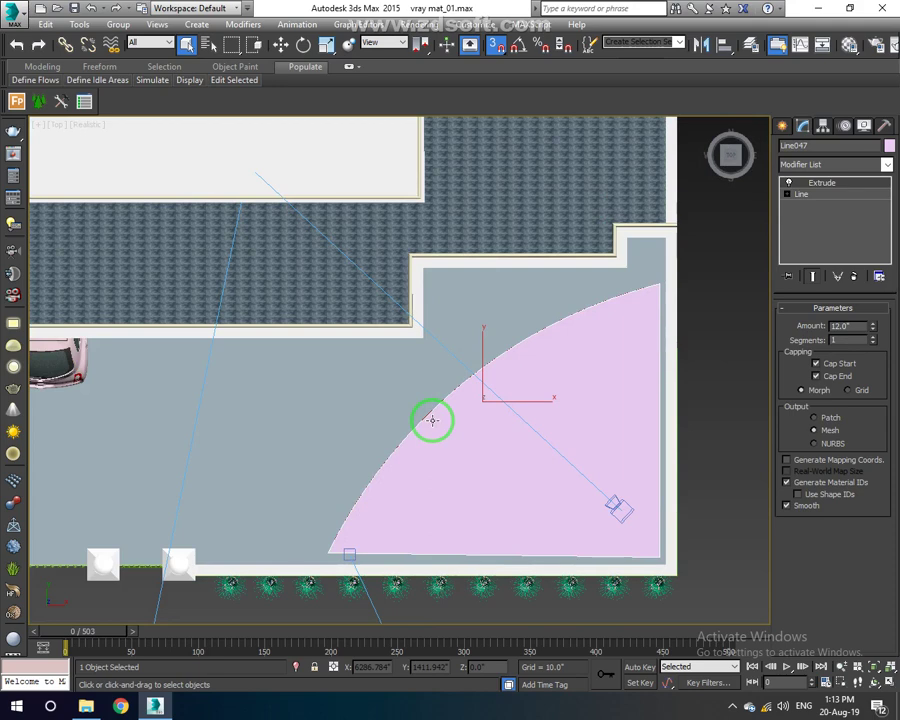
key("F3")
left_click(783, 126)
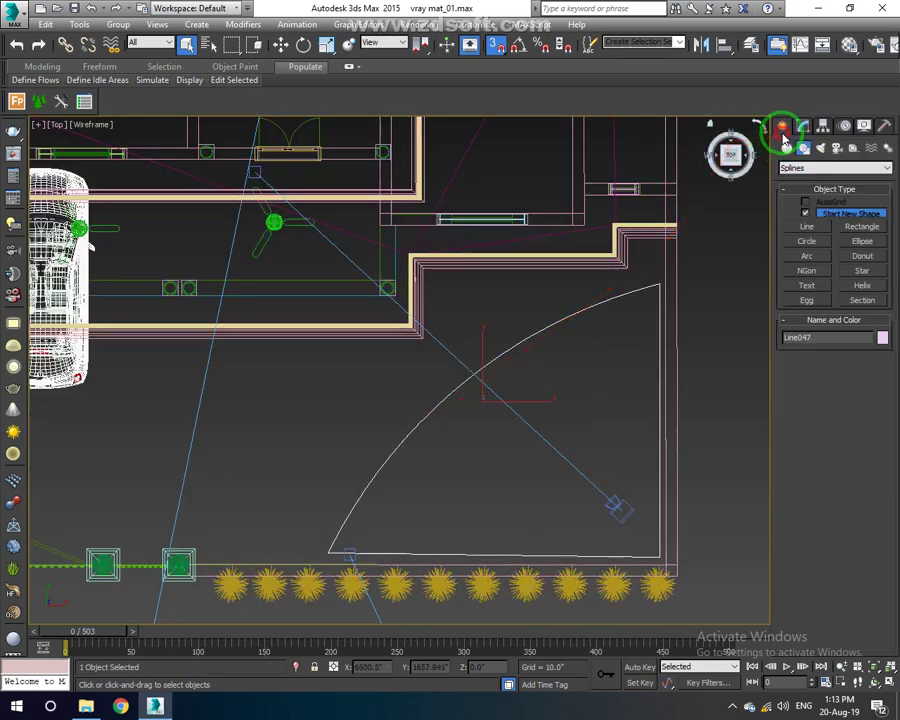
left_click(563, 408)
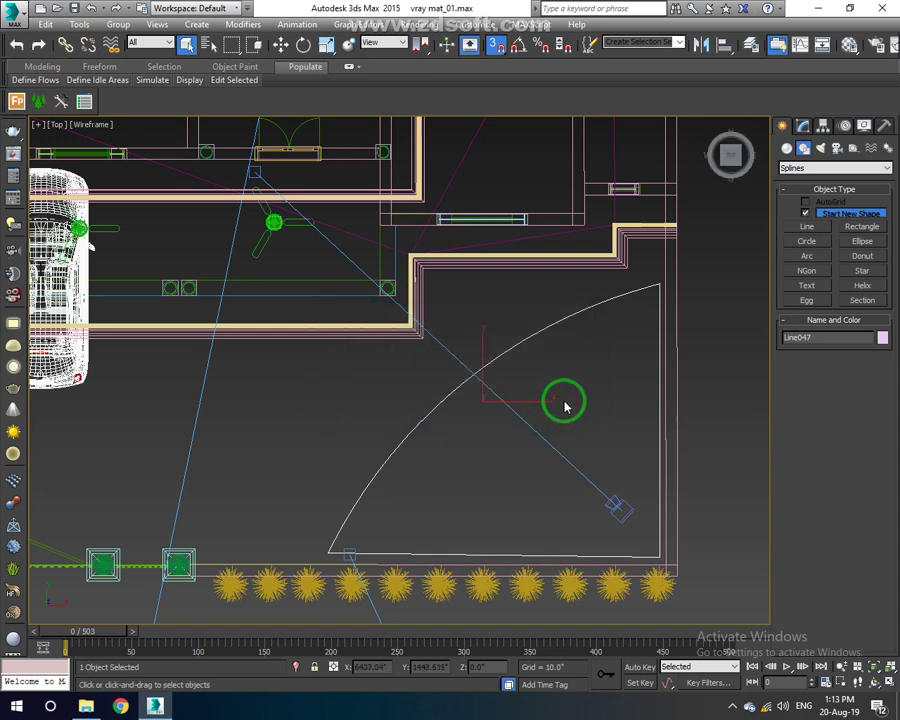
middle_click_drag(654, 282, 578, 328)
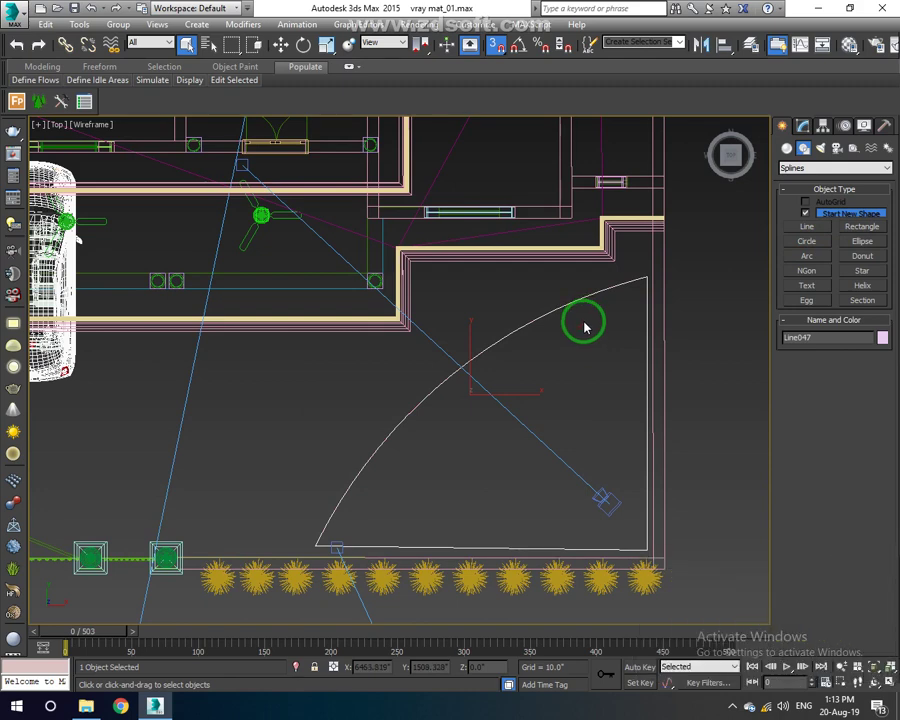
left_click(732, 707)
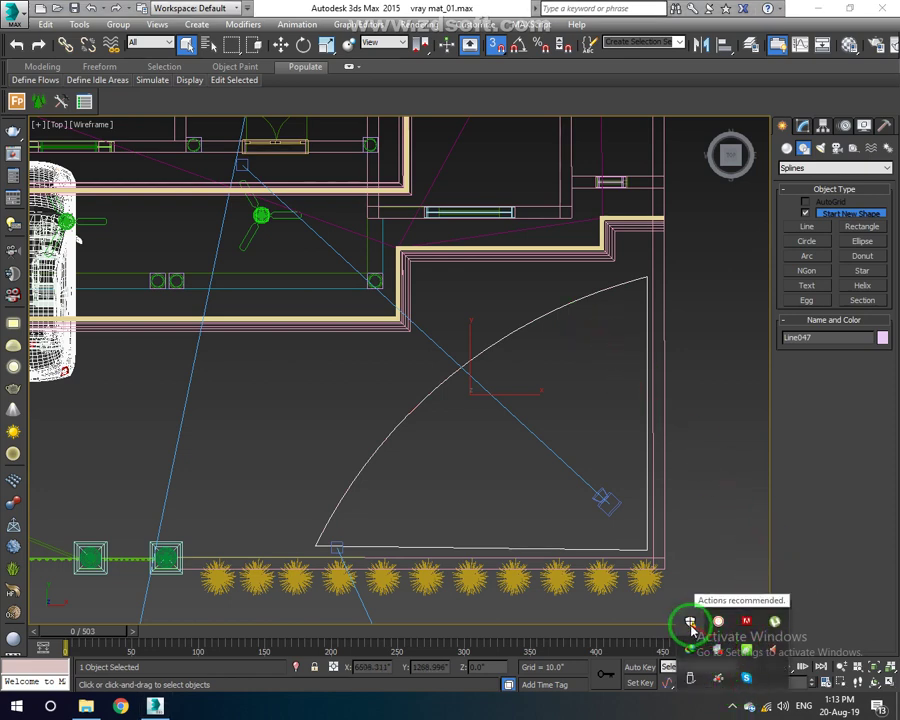
left_click(878, 707)
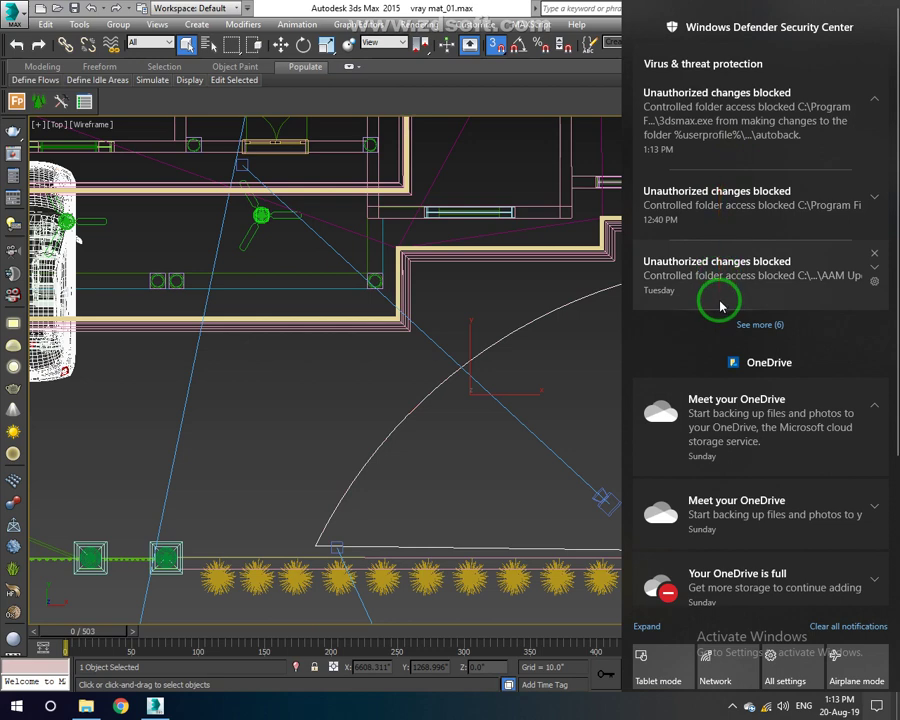
scroll(728, 410, "down", 4)
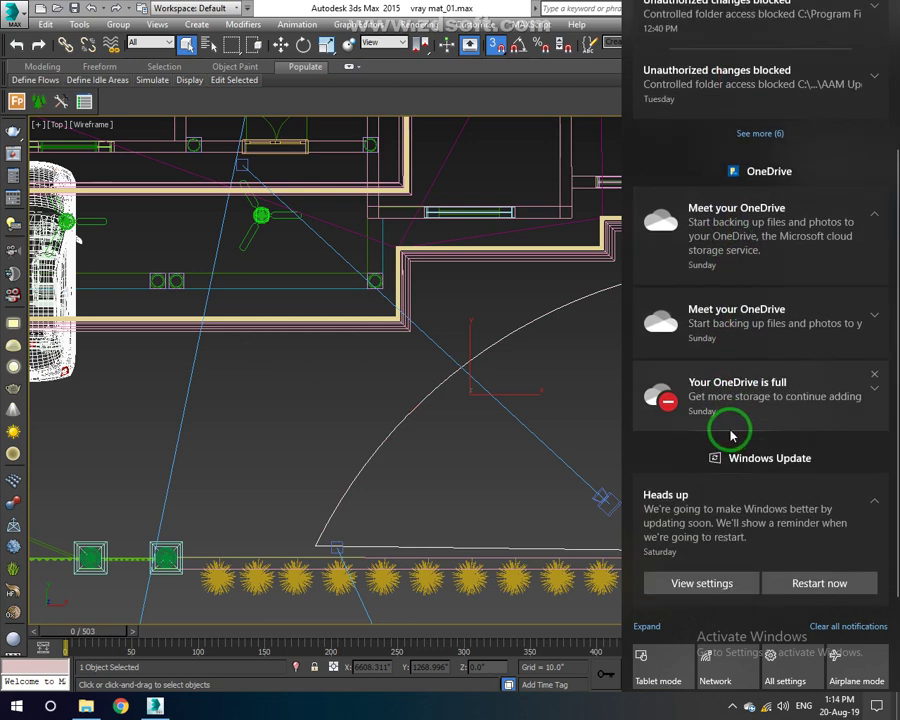
left_click(570, 388)
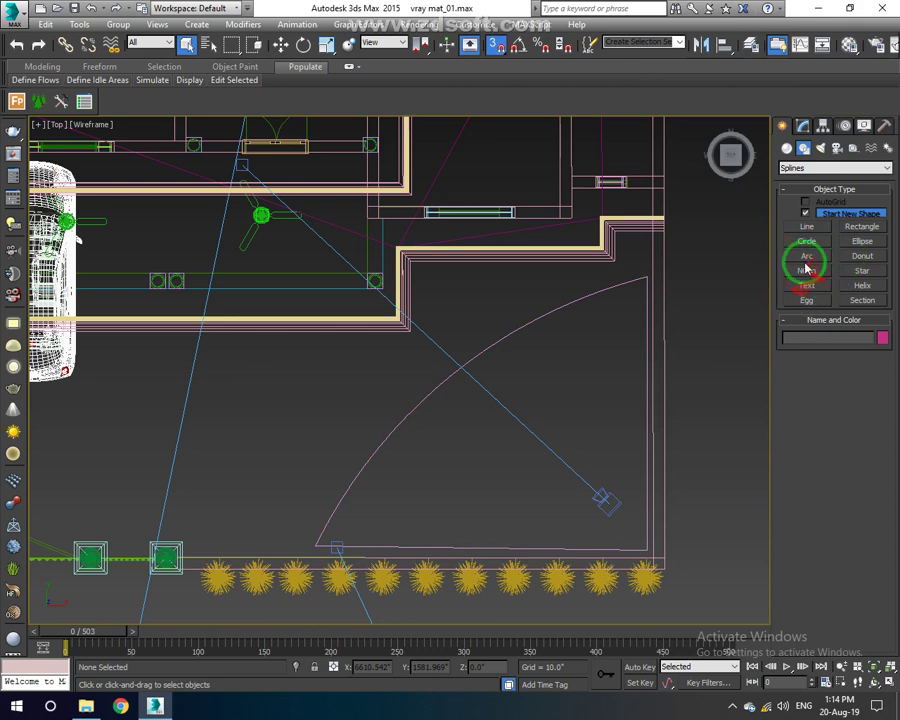
Create a Box, Box040, by dragging its base out on the slab's curved edge.
left_click(786, 148)
left_click(806, 217)
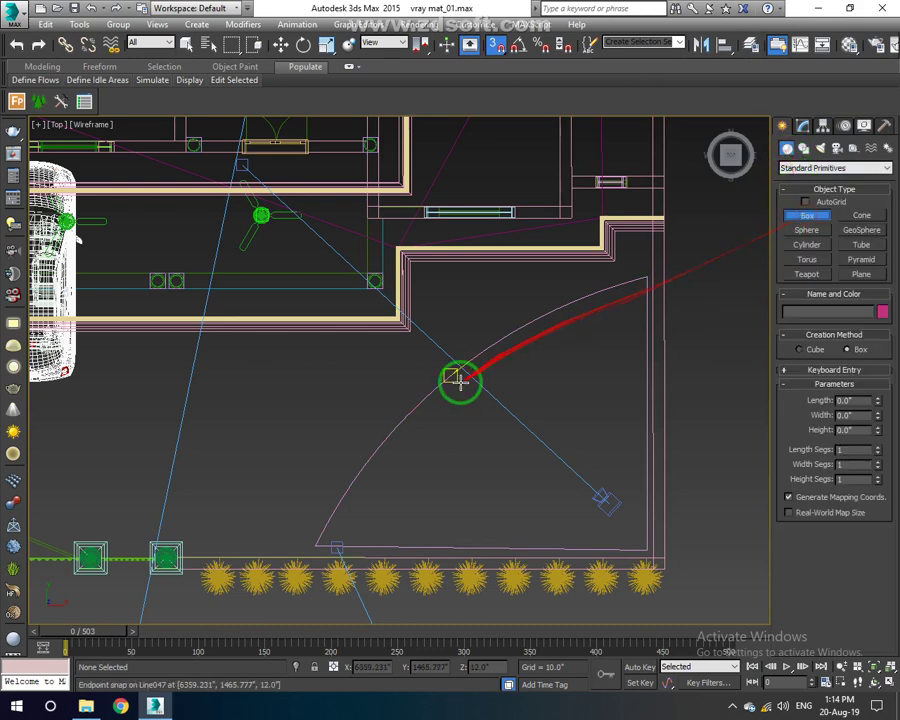
left_click_drag(456, 367, 487, 340)
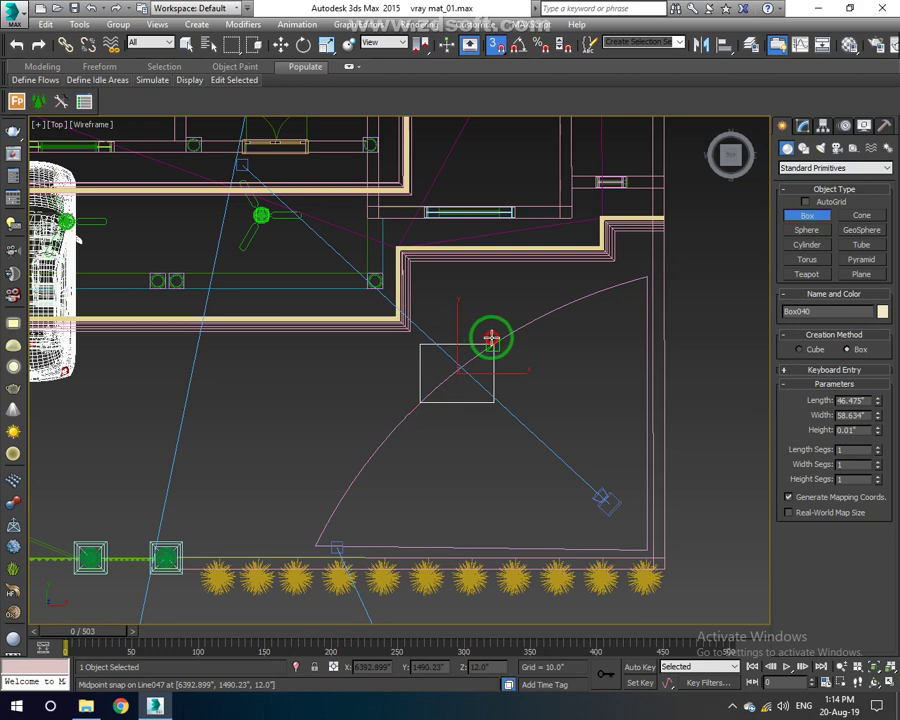
left_click_drag(490, 340, 488, 352)
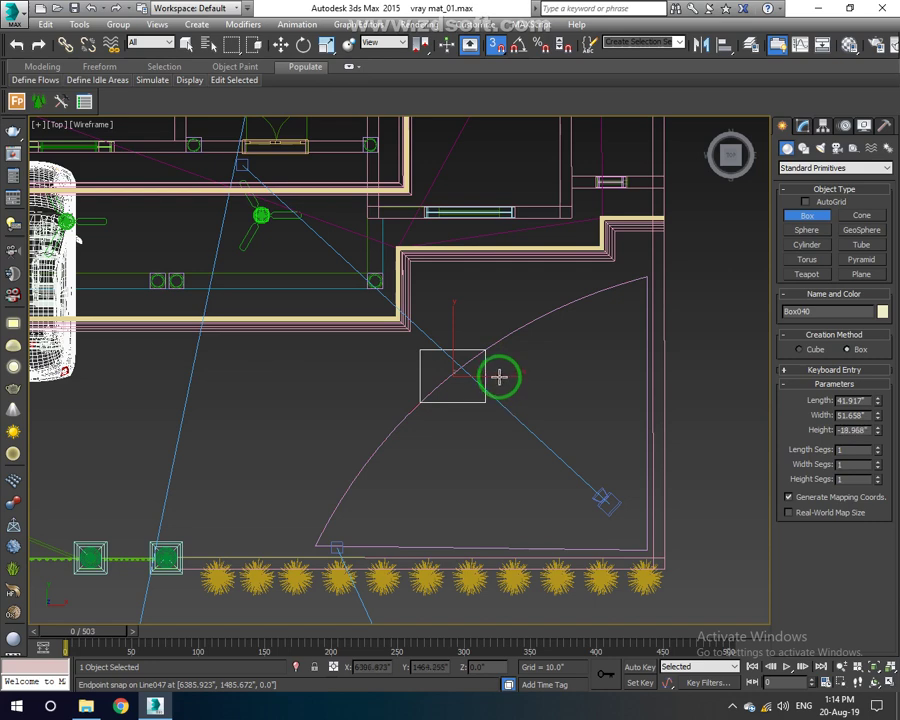
left_click(451, 270)
Move Box040 down-left along the slab's curved edge.
left_click(281, 44)
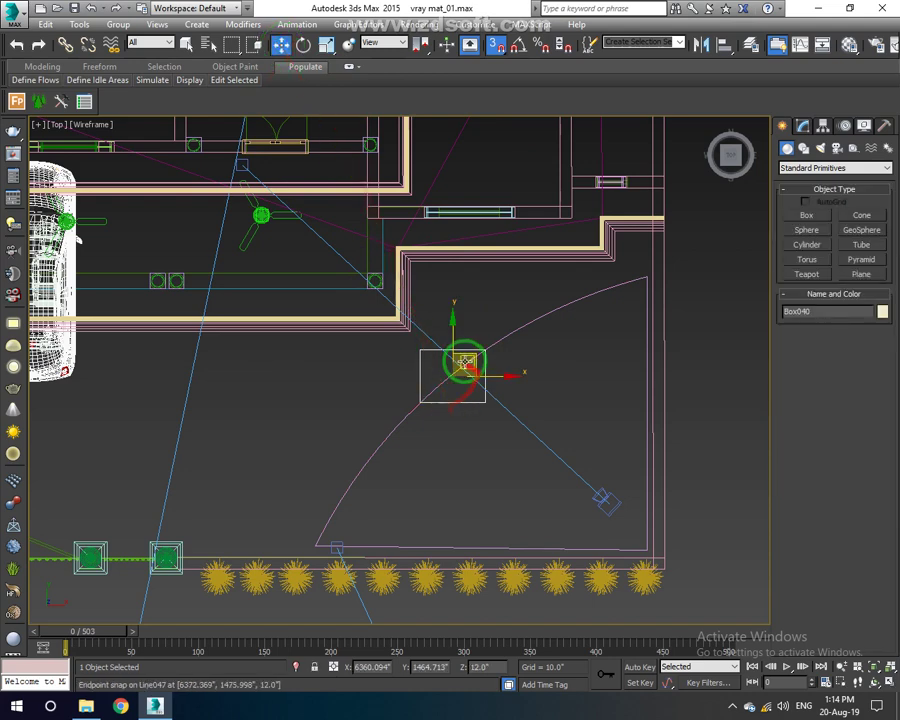
scroll(468, 357, "up", 2)
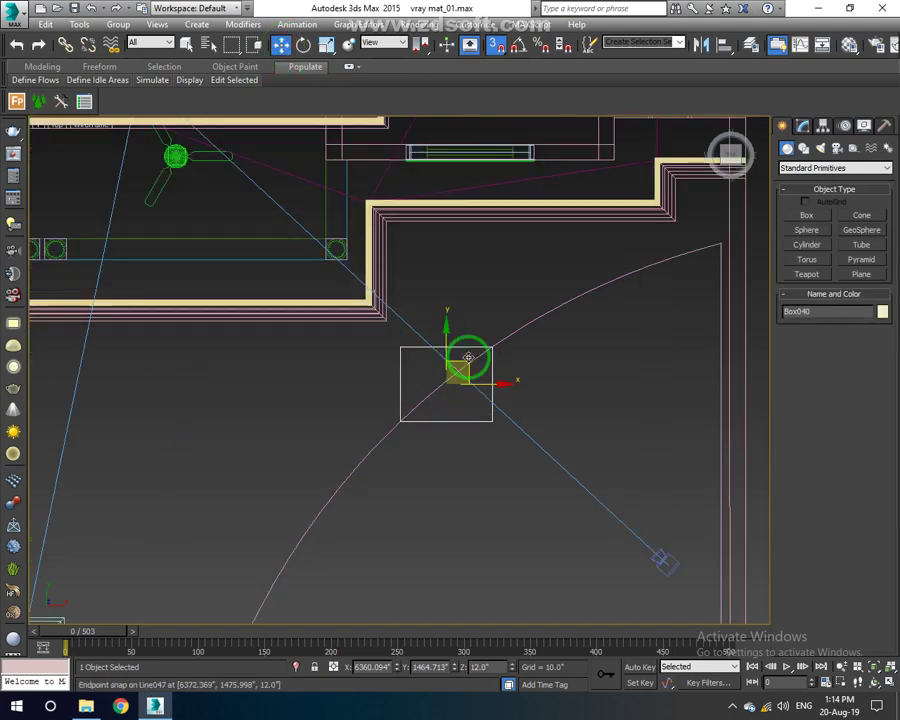
scroll(427, 326, "down", 2)
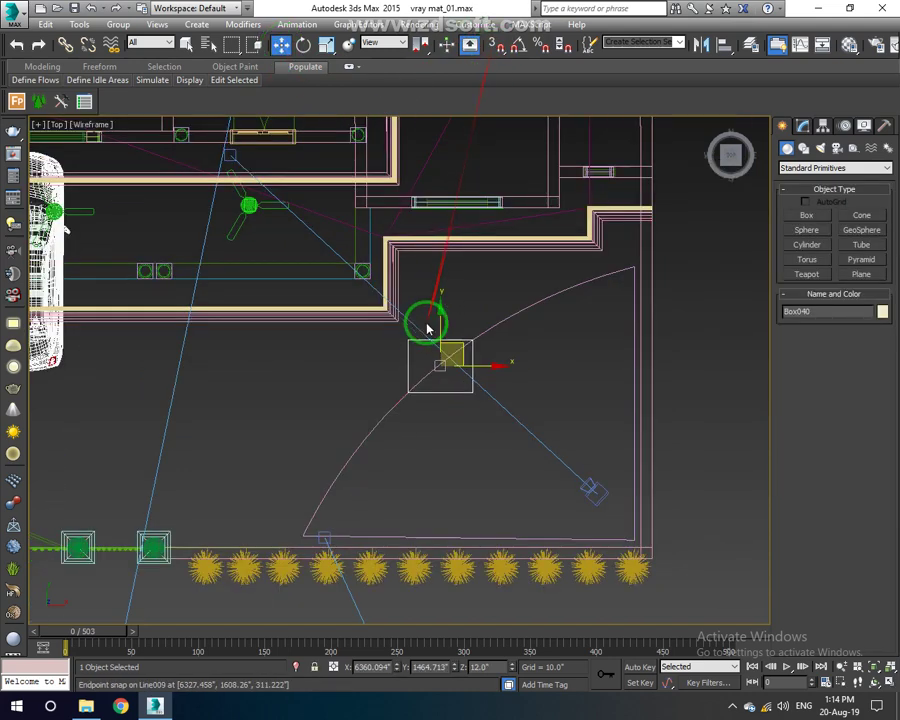
left_click_drag(444, 346, 377, 443)
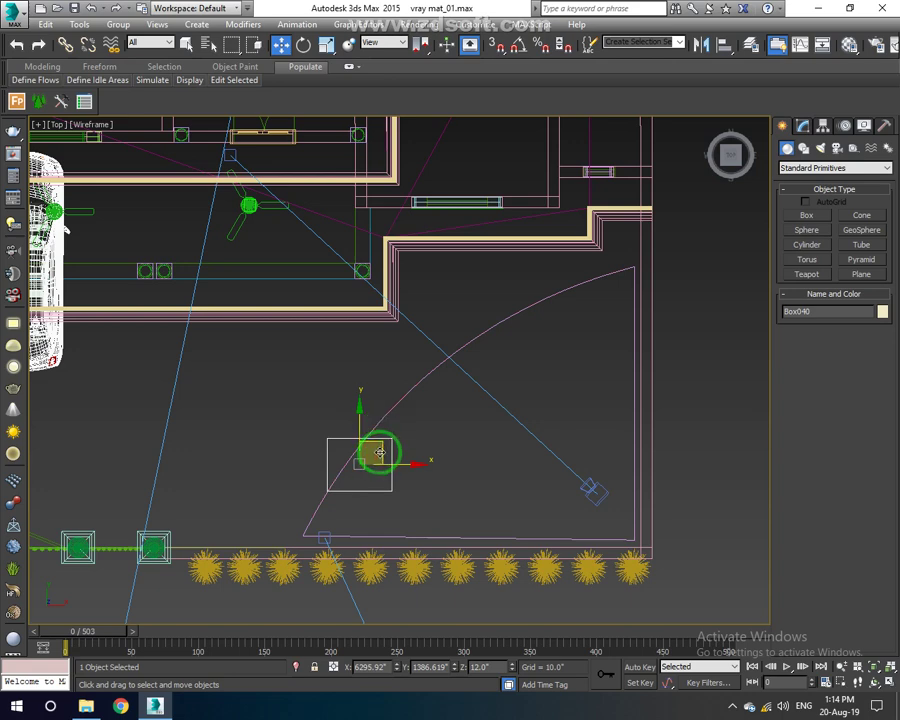
left_click_drag(380, 452, 384, 449)
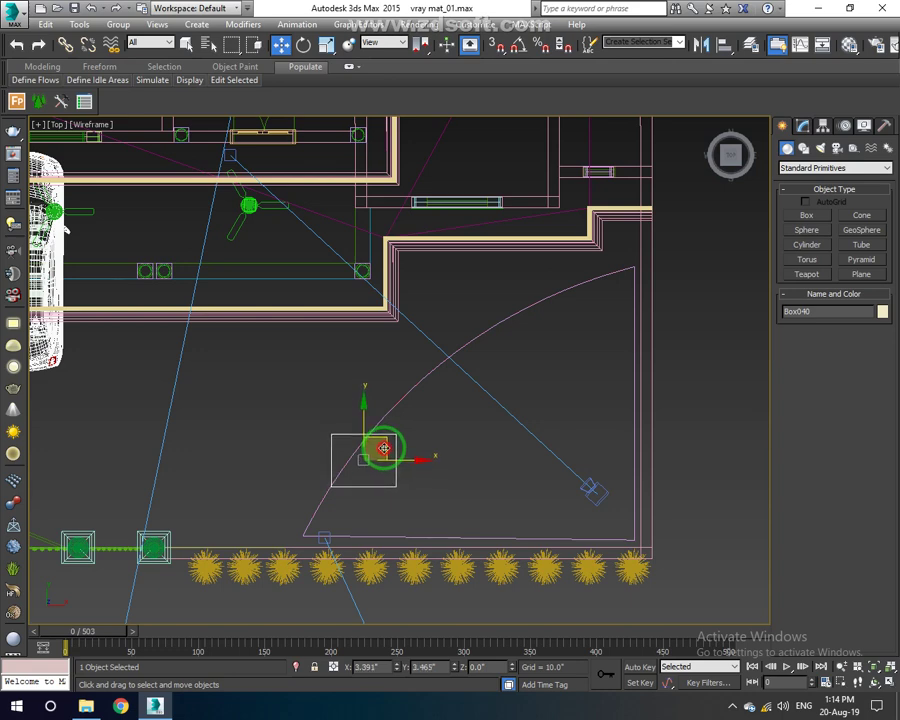
scroll(338, 472, "up", 4)
scroll(336, 470, "up", 2)
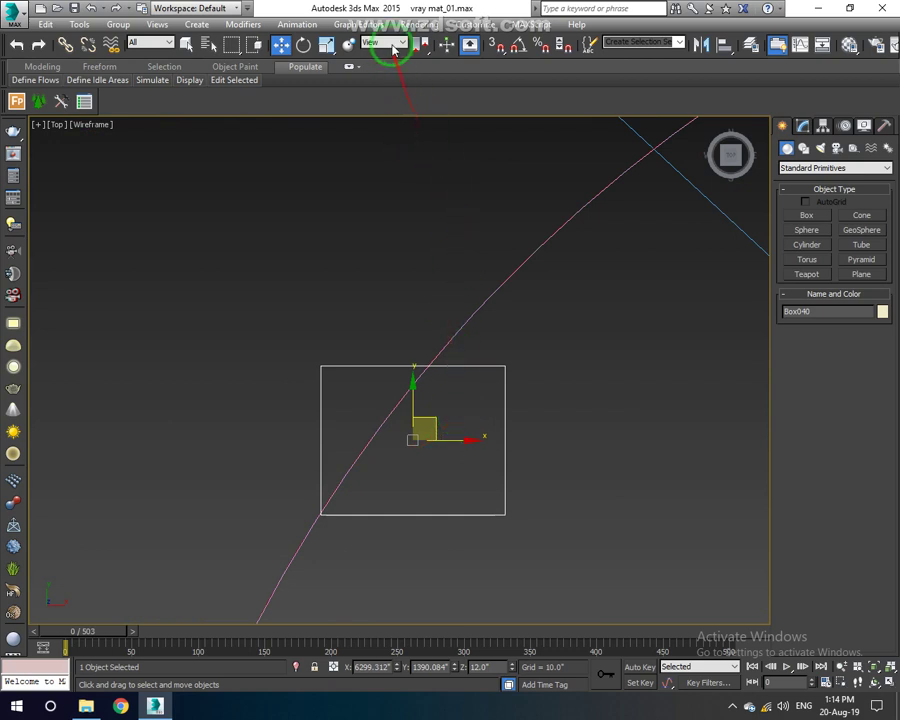
Rotate Box040 about 20 degrees and nudge it into line with the slab's curved edge.
left_click(303, 44)
left_click_drag(438, 396, 415, 372)
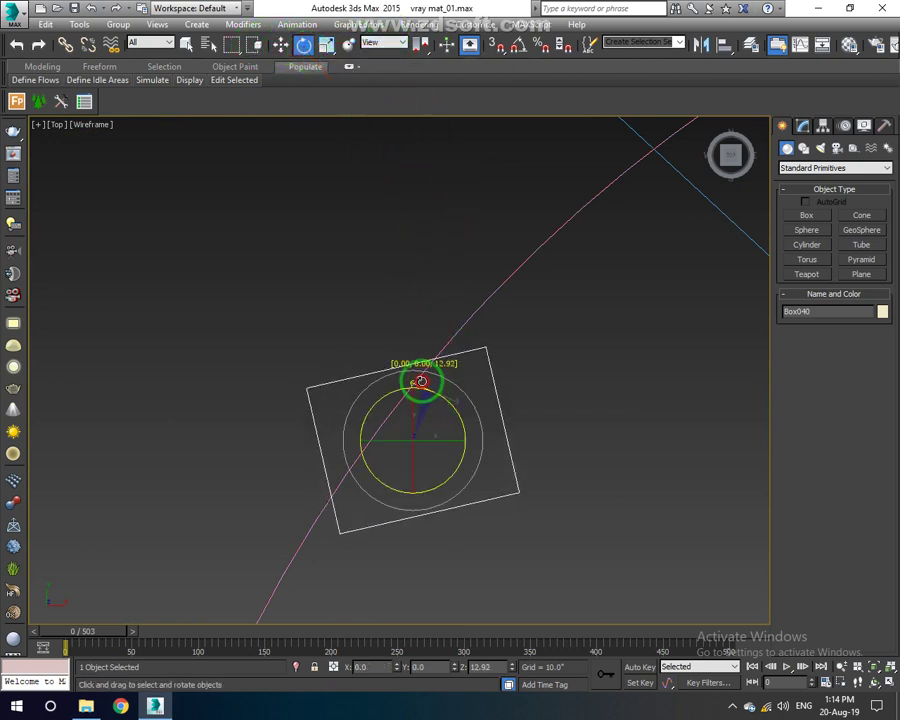
key("w")
mouse_move(426, 412)
left_mouse_down()
mouse_move(416, 388)
mouse_move(440, 383)
left_mouse_up()
key("e")
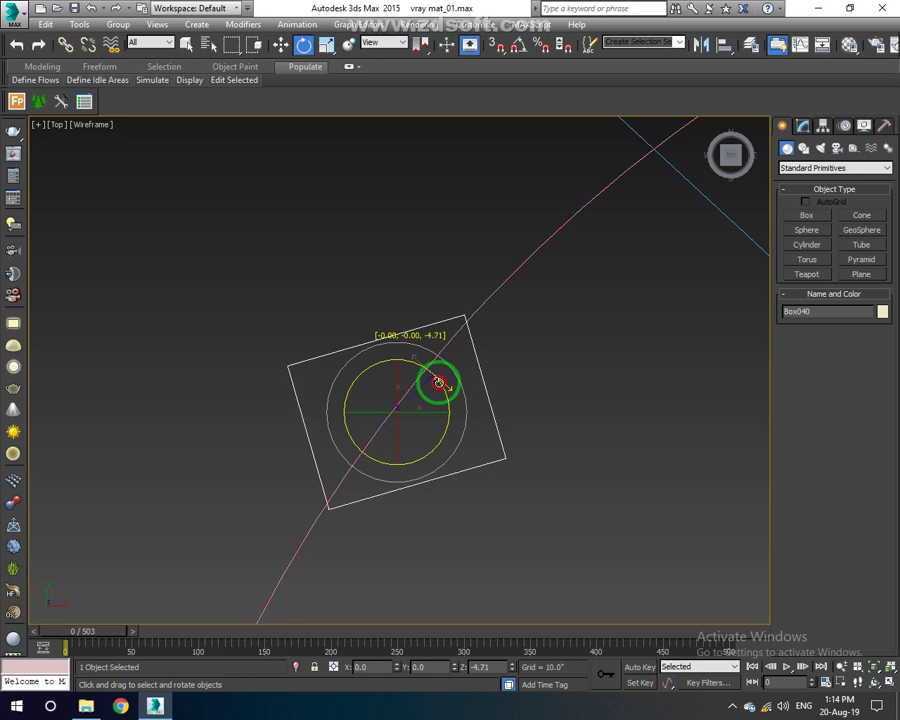
key("w")
left_click_drag(421, 395, 418, 393)
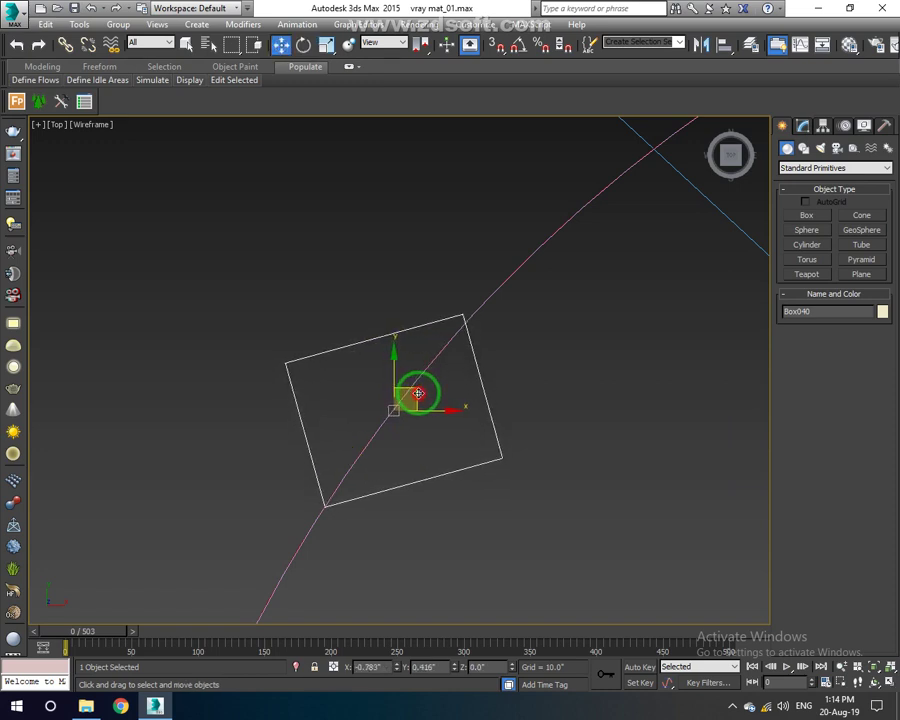
key("e")
left_click_drag(430, 378, 432, 381)
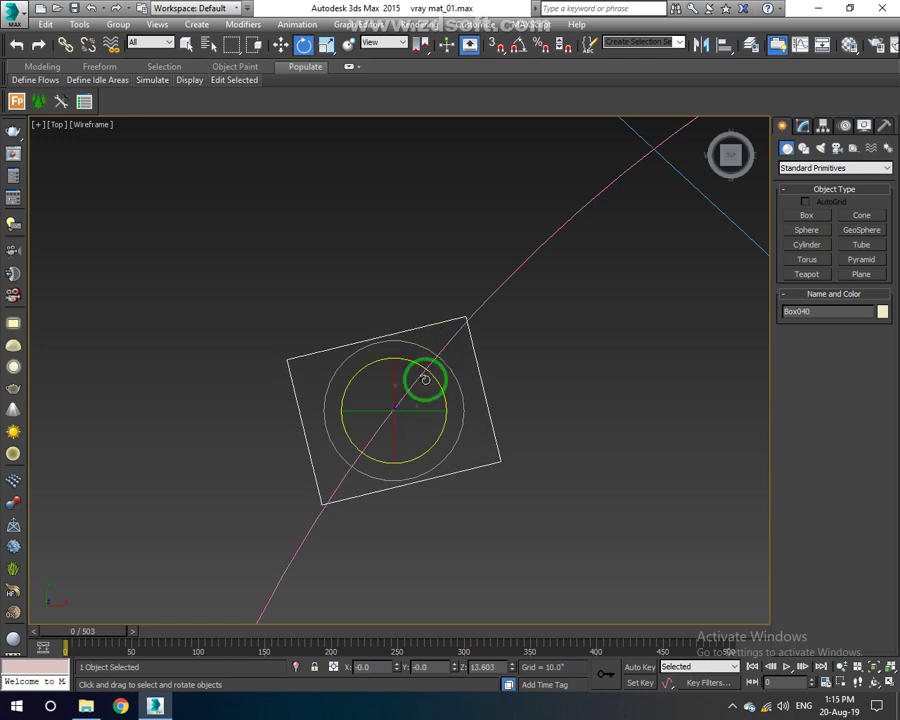
key("w")
left_click_drag(416, 391, 420, 393)
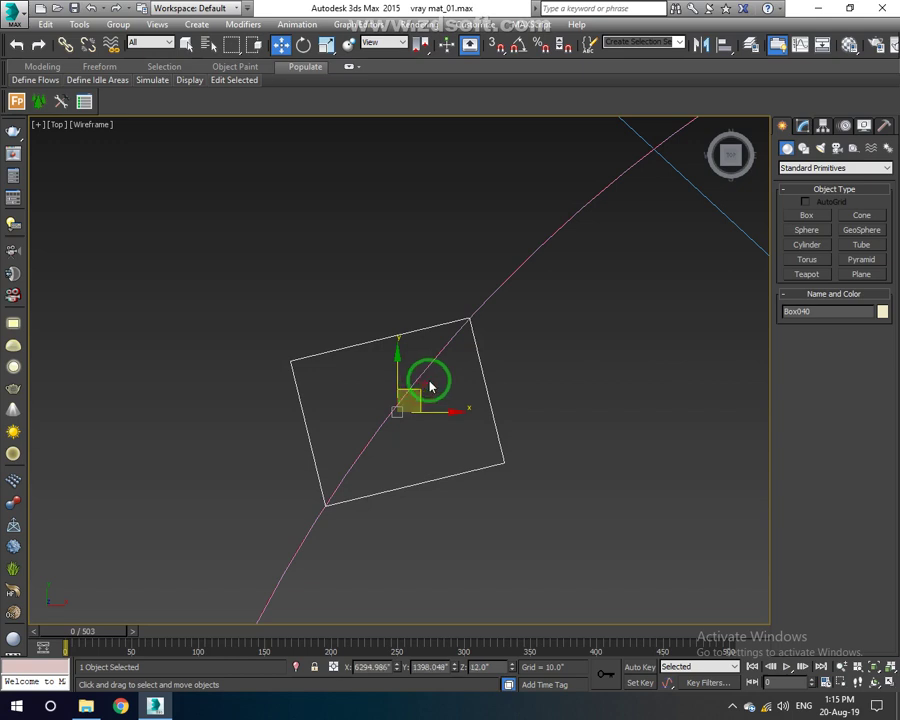
Inspect the box as a shaded cube in the Perspective view.
key("p")
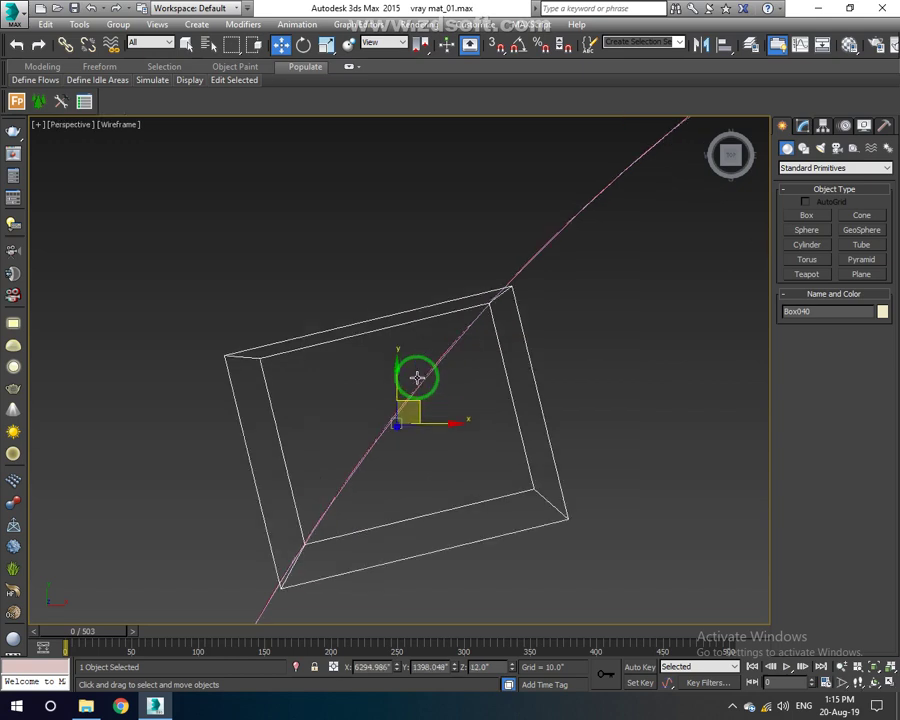
key("F3")
mouse_move(396, 412)
middle_mouse_down("alt")
mouse_move(428, 412)
mouse_move(471, 348)
middle_mouse_up("alt")
scroll(471, 348, "down", 5)
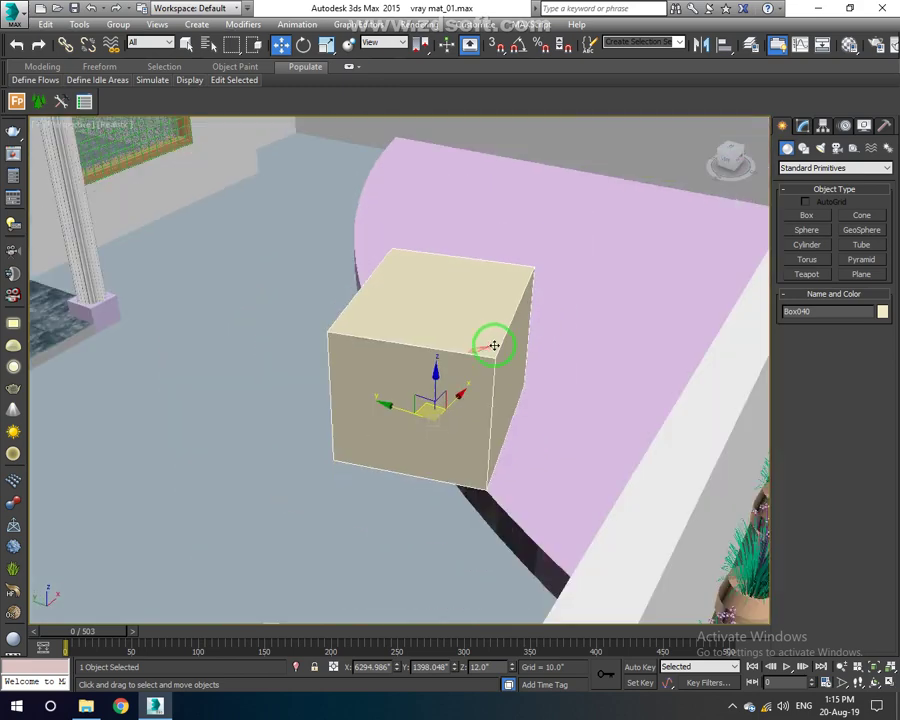
Set Box040's Height to 6 and its Z position to 0.
left_click(803, 125)
mouse_move(843, 325)
left_mouse_down()
mouse_move(869, 322)
mouse_move(759, 316)
left_mouse_up()
type("6")
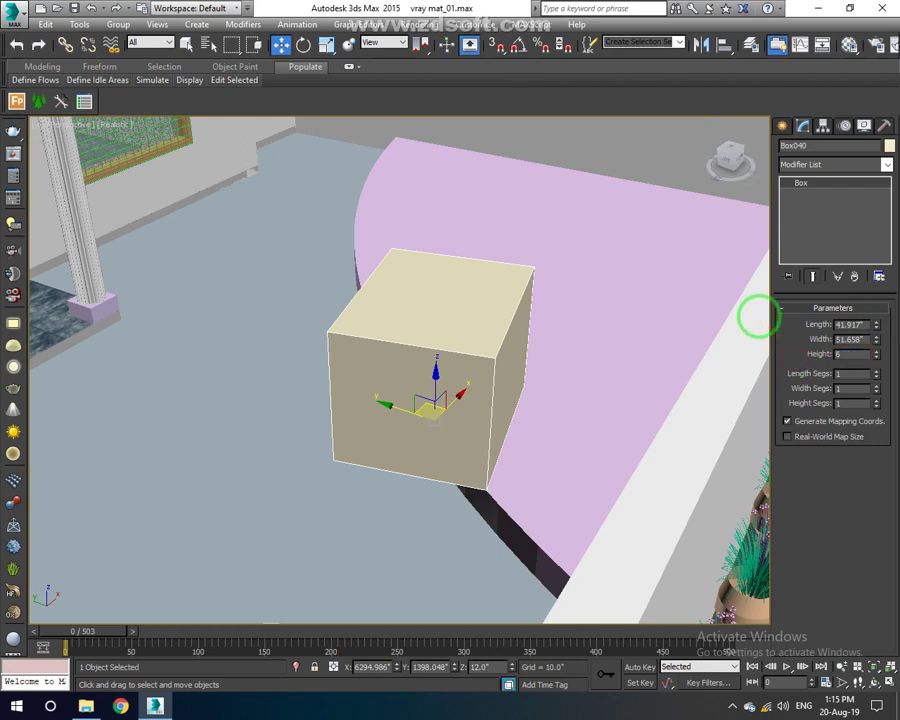
key("Return")
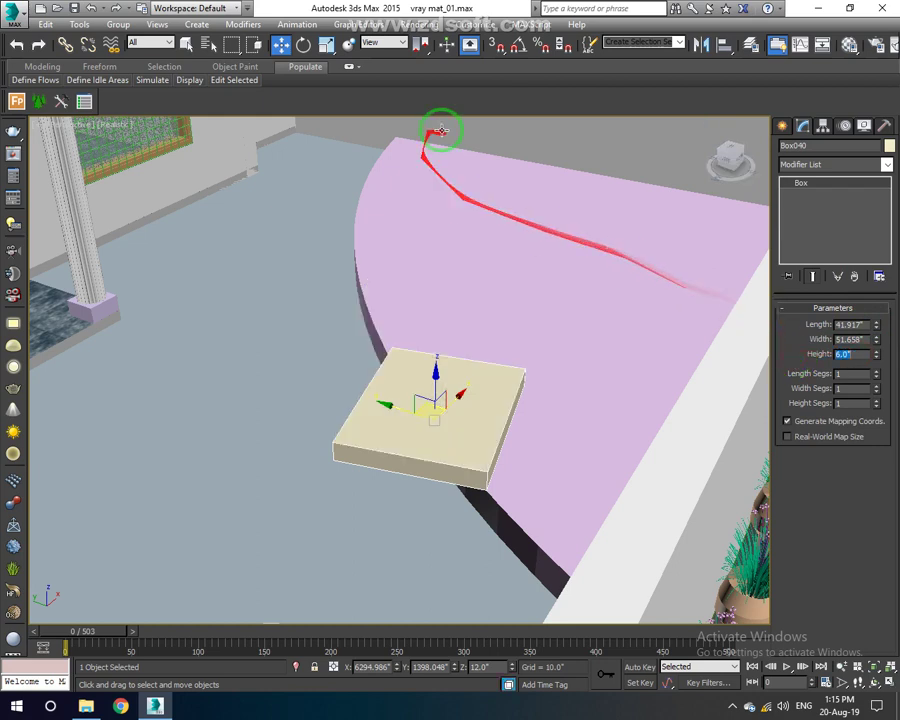
double_click(488, 667)
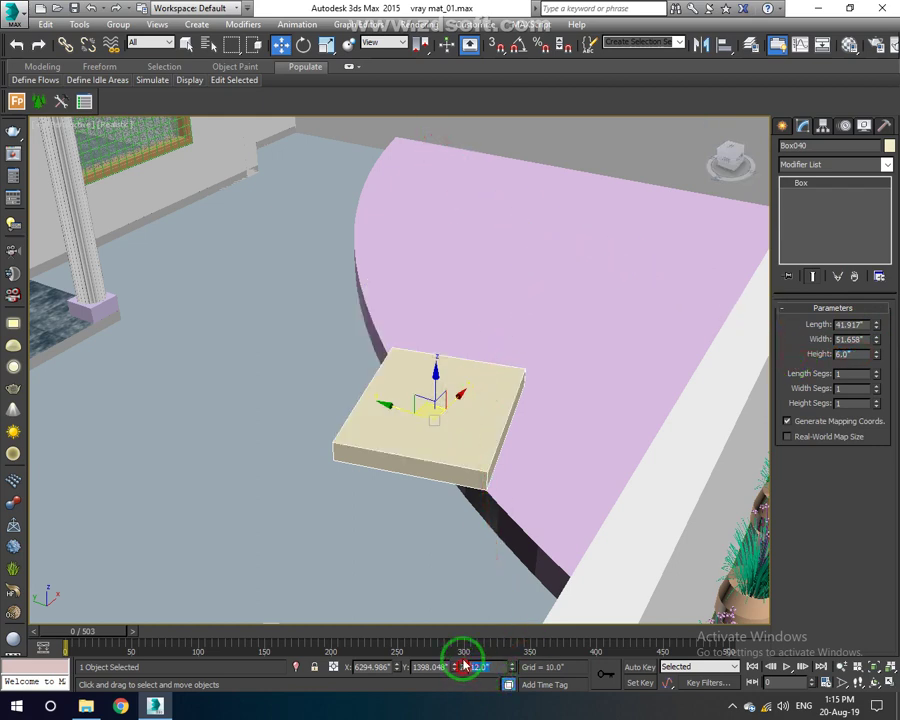
type("0")
type(".0\"")
key("Return")
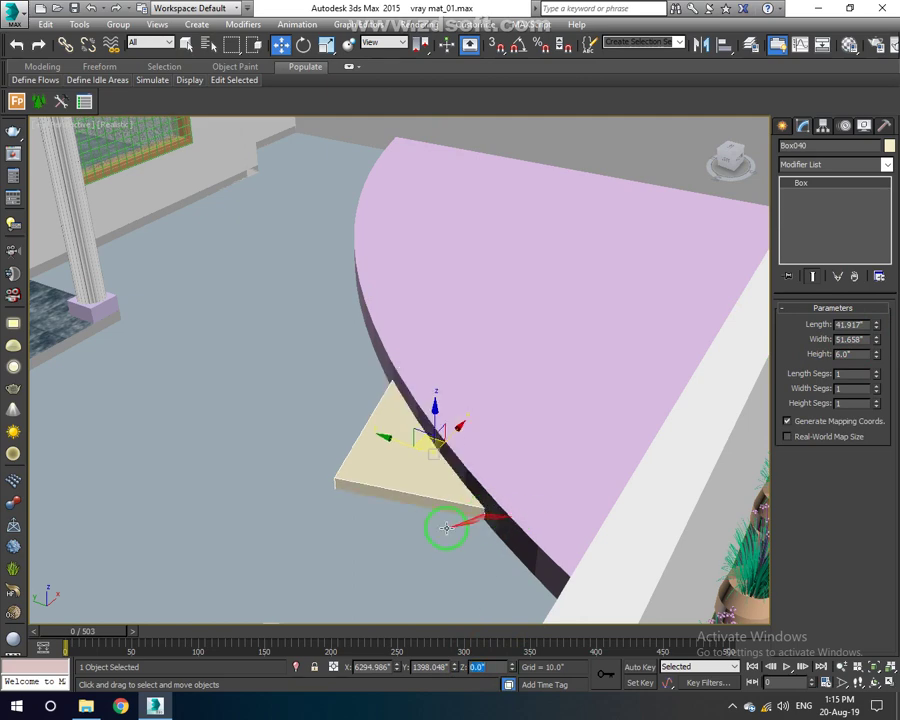
Raise the flattened box slightly on Z, orbiting to check it from low and high angles.
mouse_move(418, 444)
middle_mouse_down("alt")
mouse_move(463, 423)
mouse_move(480, 444)
middle_mouse_up("alt")
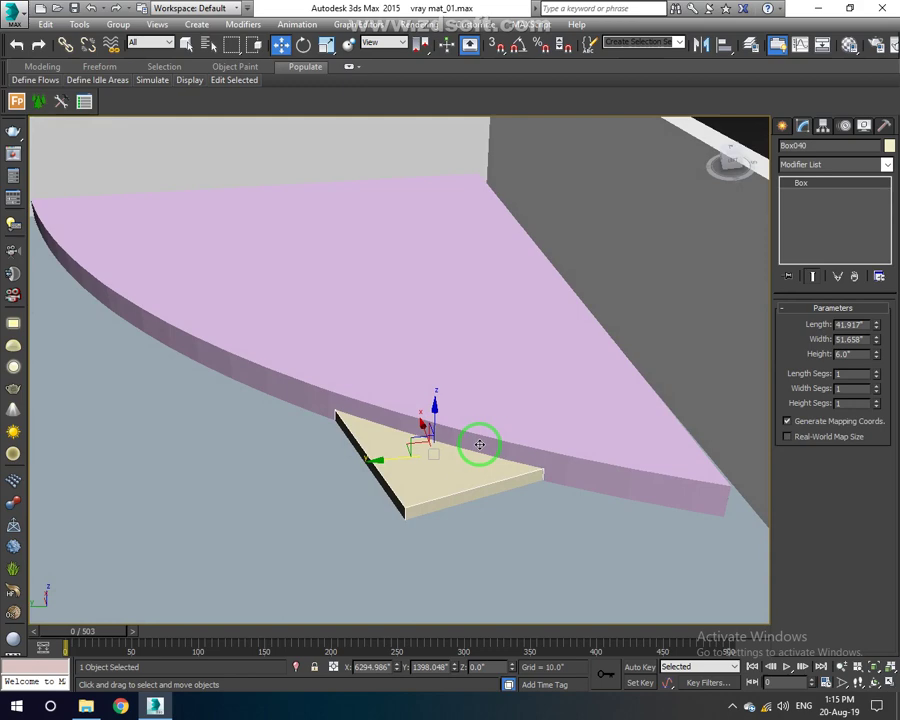
left_click(848, 324)
mouse_move(452, 455)
middle_mouse_down("alt")
mouse_move(470, 398)
mouse_move(487, 422)
mouse_move(474, 425)
middle_mouse_up("alt")
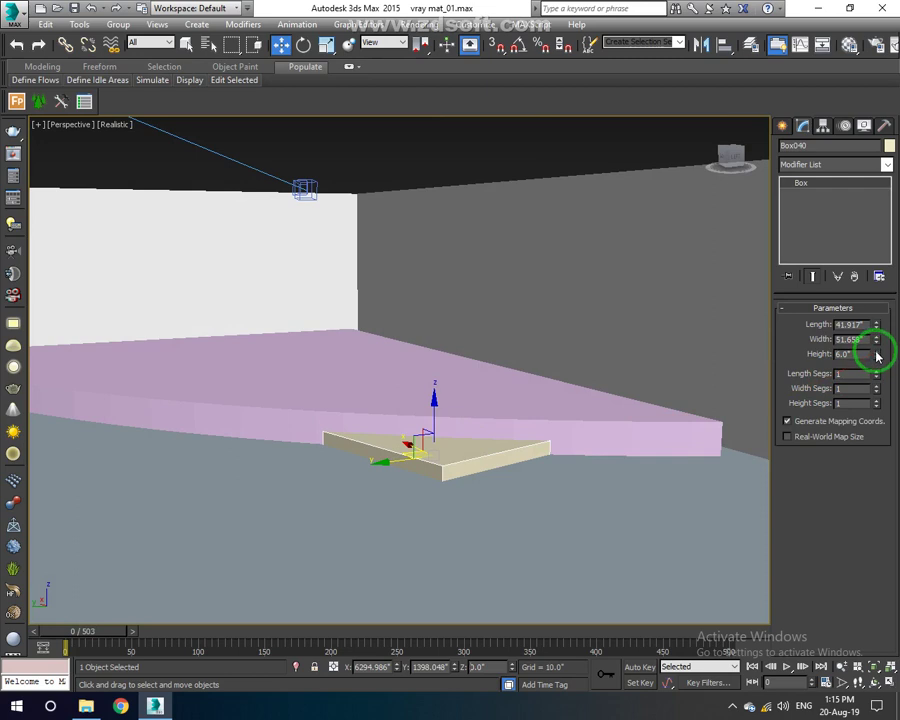
left_click_drag(426, 404, 435, 403)
mouse_move(455, 428)
middle_mouse_down("alt")
mouse_move(464, 450)
mouse_move(406, 474)
mouse_move(427, 443)
mouse_move(456, 430)
mouse_move(474, 474)
mouse_move(404, 443)
mouse_move(482, 402)
mouse_move(468, 364)
middle_mouse_up("alt")
scroll(434, 426, "down", 3)
scroll(439, 441, "down", 3)
Select the pink Line047 slab instead of the box and open the Itoo Software object types.
left_click(572, 566)
scroll(473, 317, "up", 3)
left_click(453, 372)
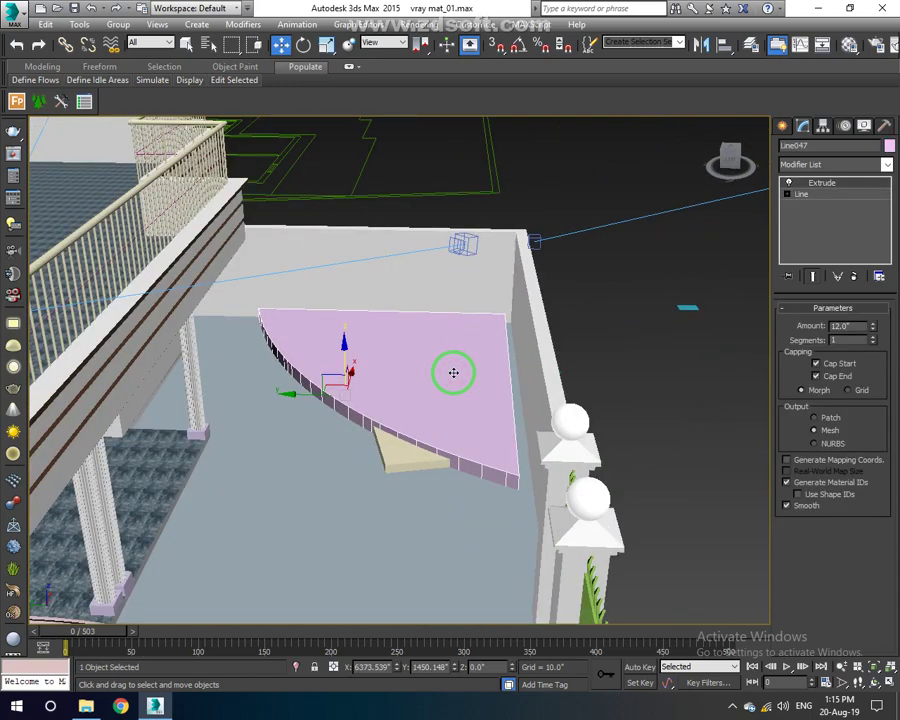
scroll(443, 351, "up", 2)
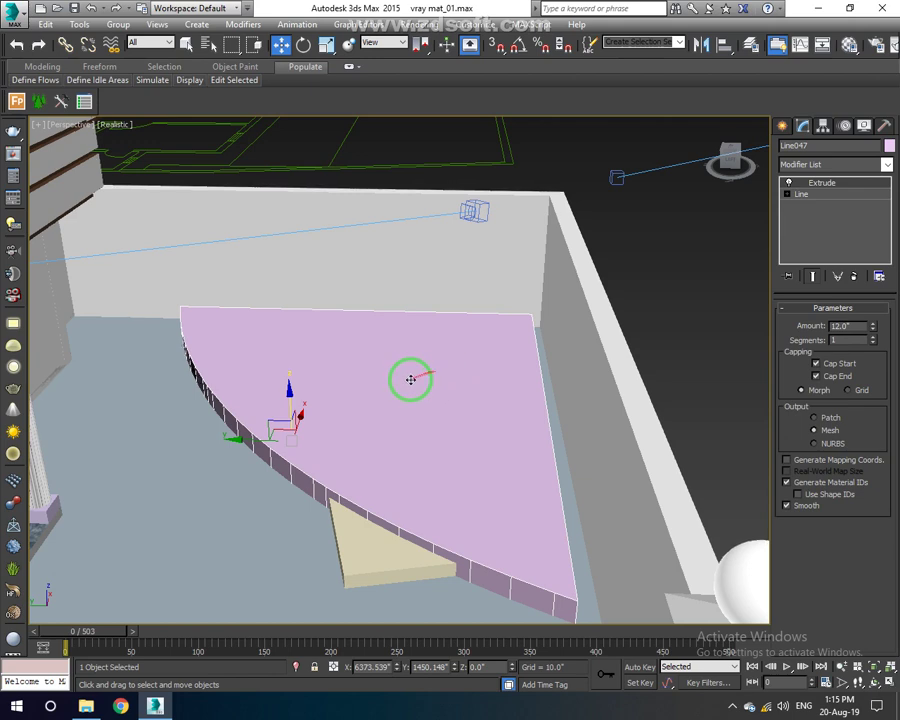
middle_click_drag(411, 380, 411, 363, "alt")
scroll(411, 365, "down", 2)
scroll(400, 378, "down", 3)
scroll(398, 380, "up", 4)
scroll(398, 367, "up", 2)
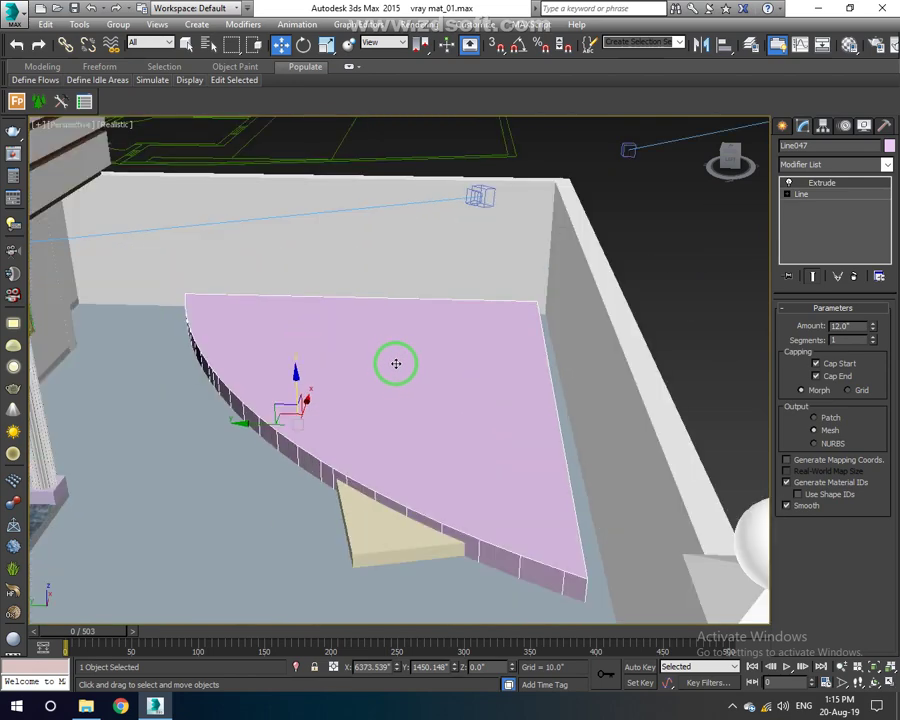
scroll(397, 346, "up", 2)
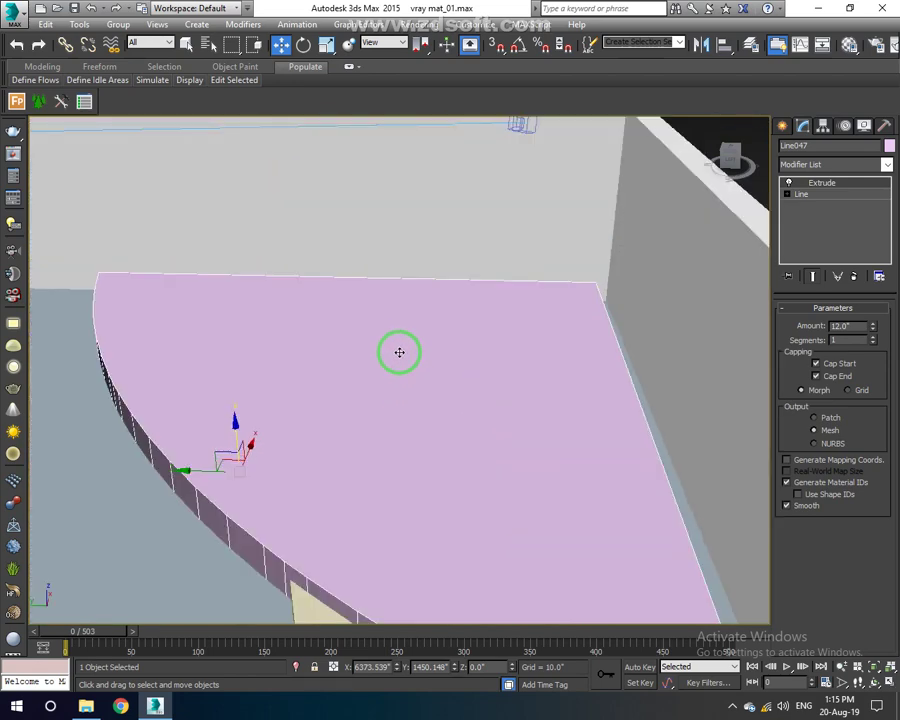
left_click(38, 102)
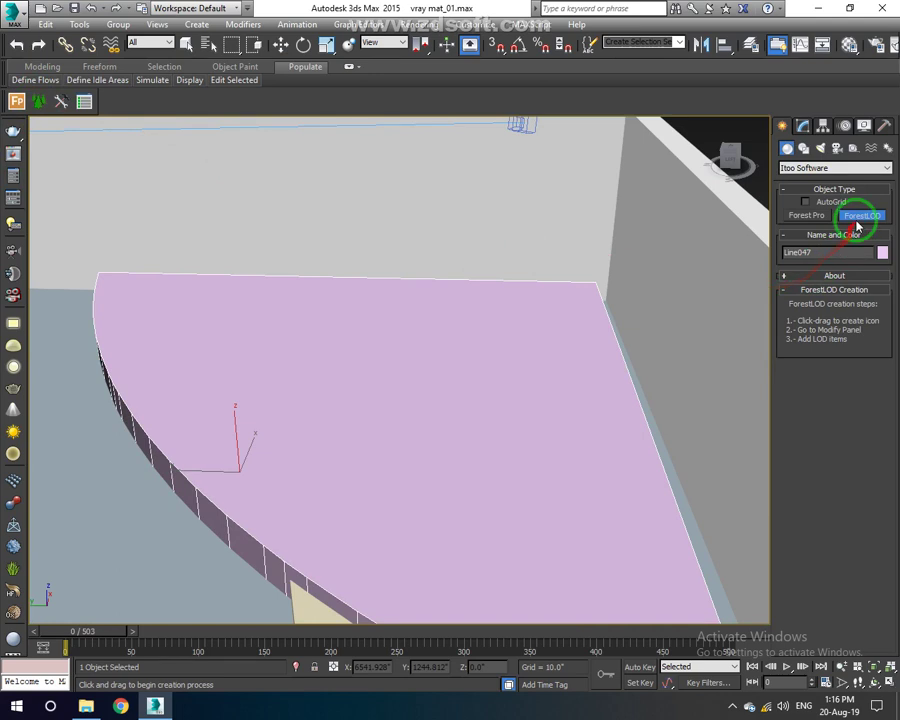
Start a Forest Pro object and browse the Forest library's preset and free-model categories.
left_click(815, 222)
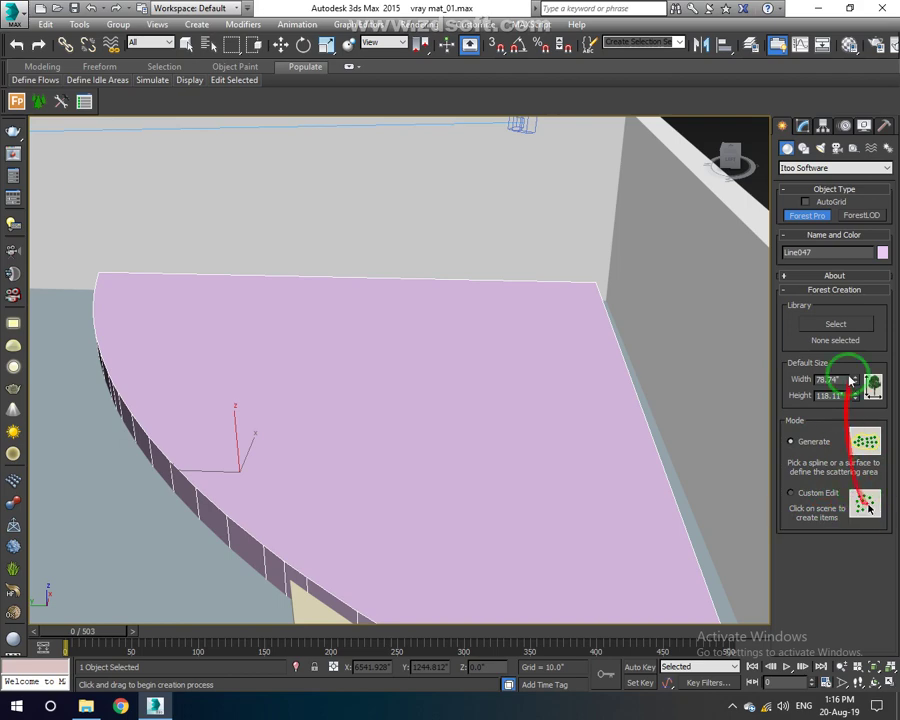
left_click(838, 324)
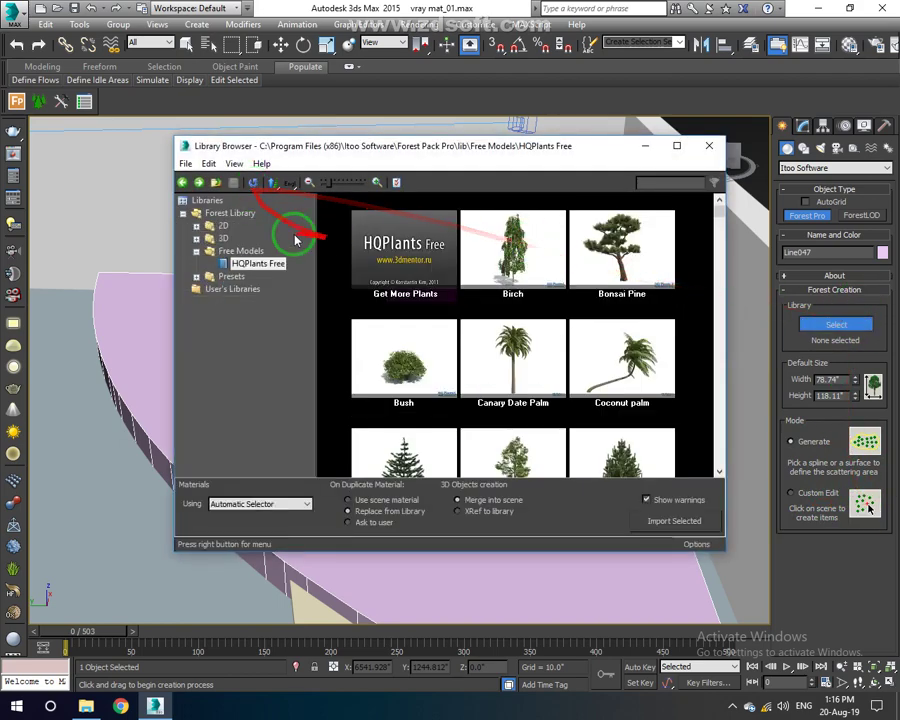
left_click(233, 277)
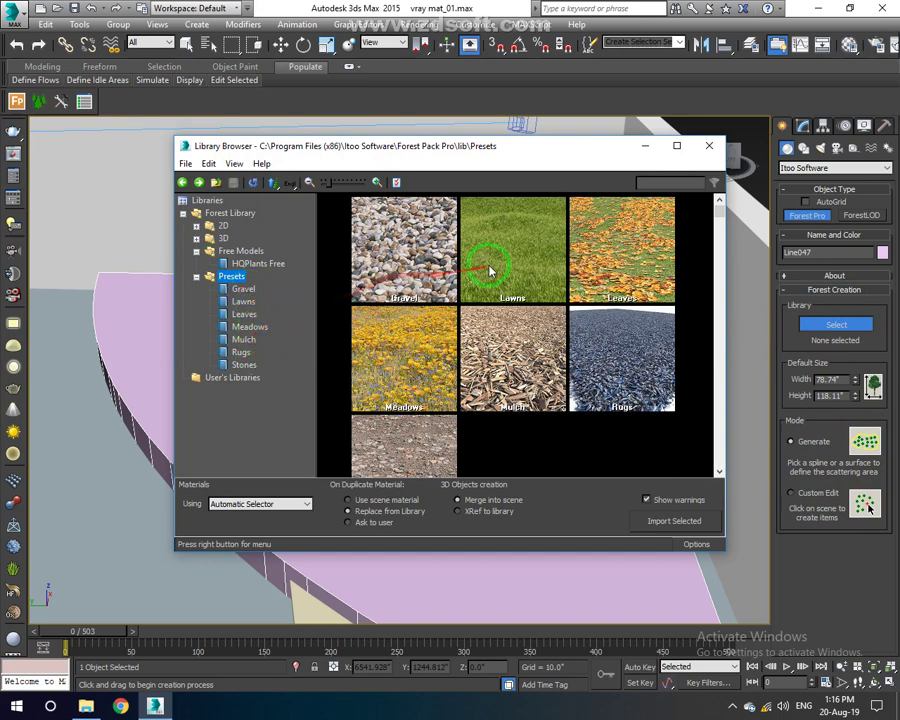
left_click(429, 355)
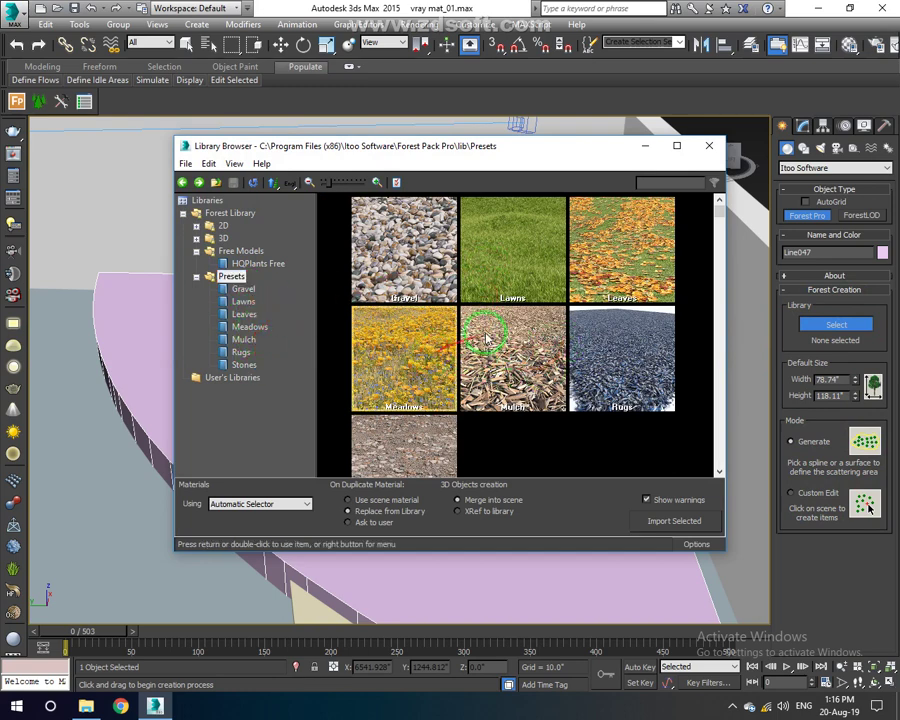
double_click(418, 357)
scroll(551, 323, "down", 1)
scroll(551, 323, "up", 1)
left_click(183, 182)
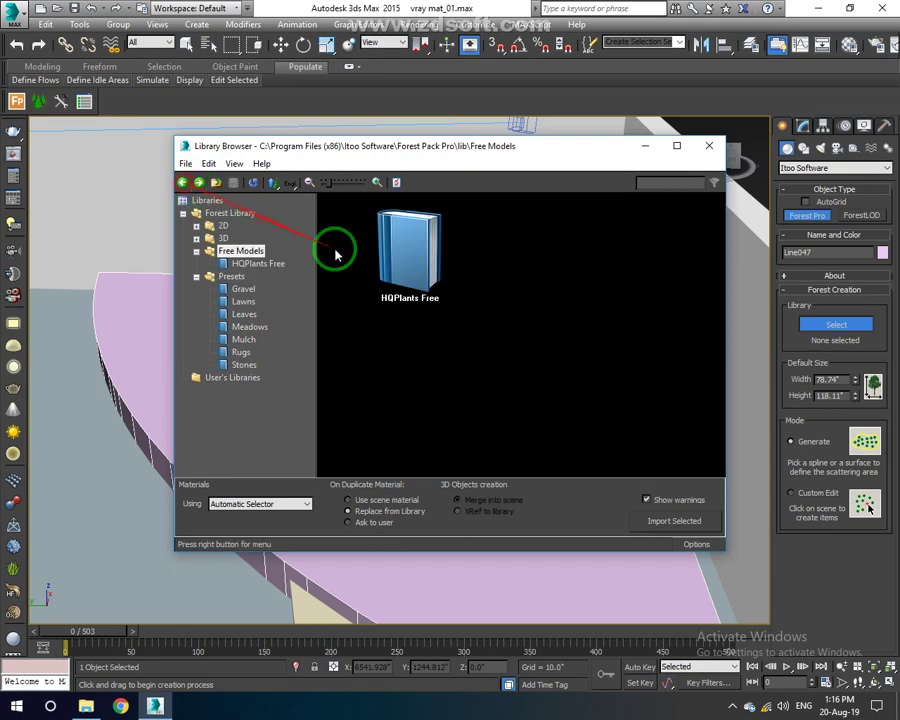
left_click(244, 265)
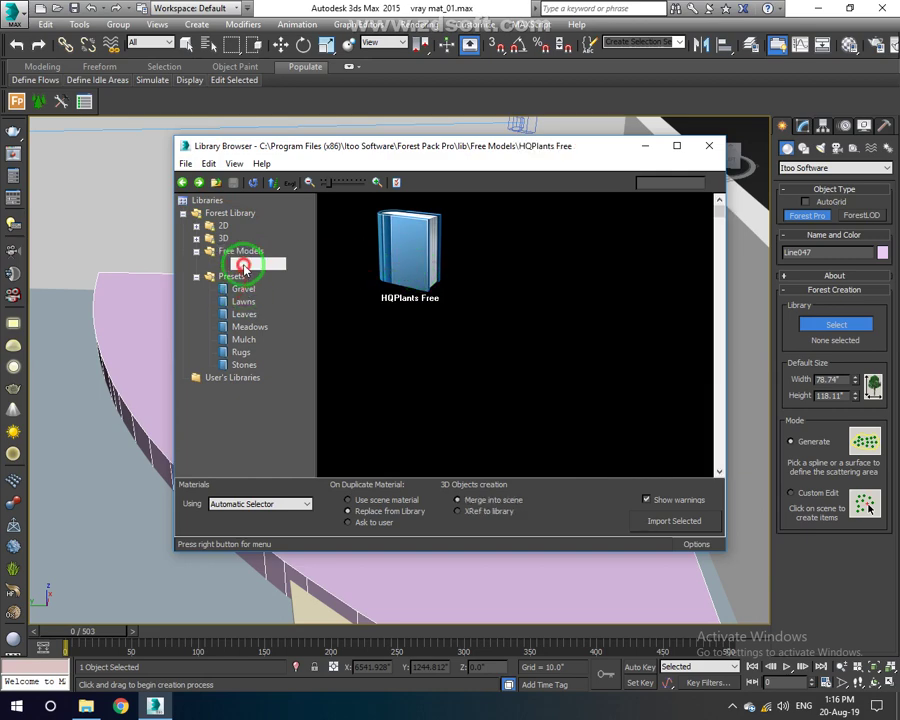
left_click(237, 289)
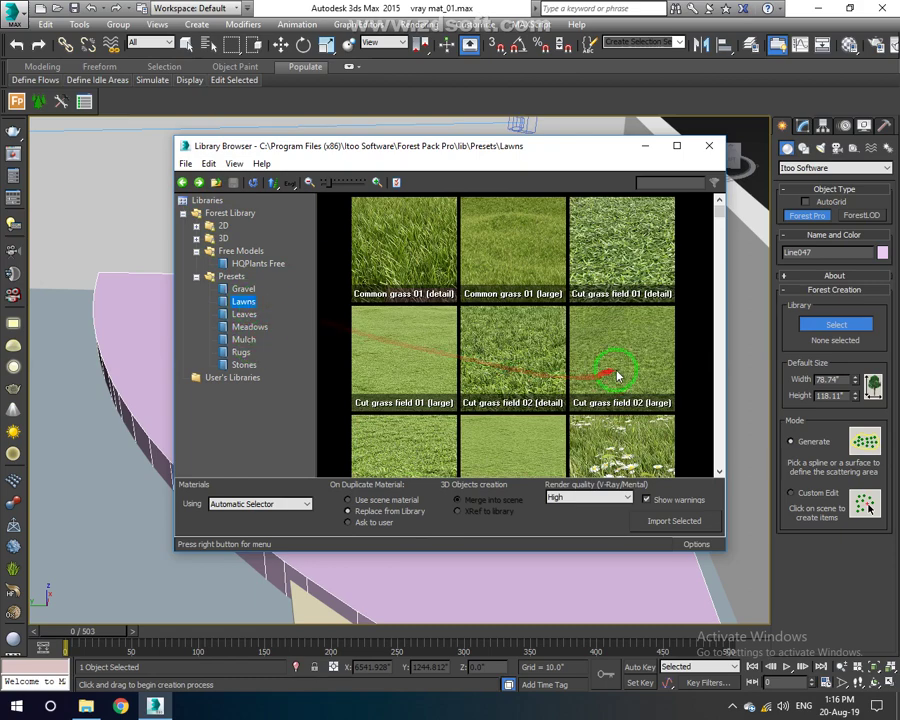
Import the Cut grass field 03 (large) preset and pick the pink slab as scatter area.
scroll(617, 372, "down", 1)
scroll(615, 375, "down", 1)
scroll(612, 379, "down", 1)
scroll(599, 382, "down", 1)
scroll(600, 380, "down", 1)
scroll(602, 395, "down", 1)
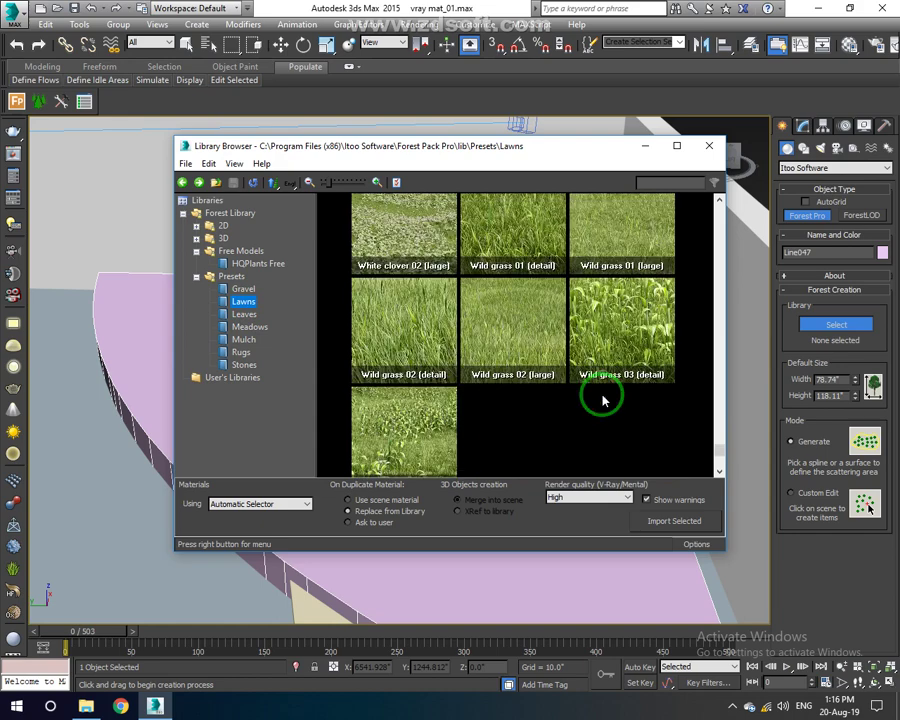
scroll(605, 402, "up", 1)
scroll(614, 402, "down", 2)
scroll(612, 402, "up", 3)
scroll(612, 400, "up", 2)
scroll(609, 390, "up", 4)
scroll(609, 387, "up", 1)
left_click(527, 390)
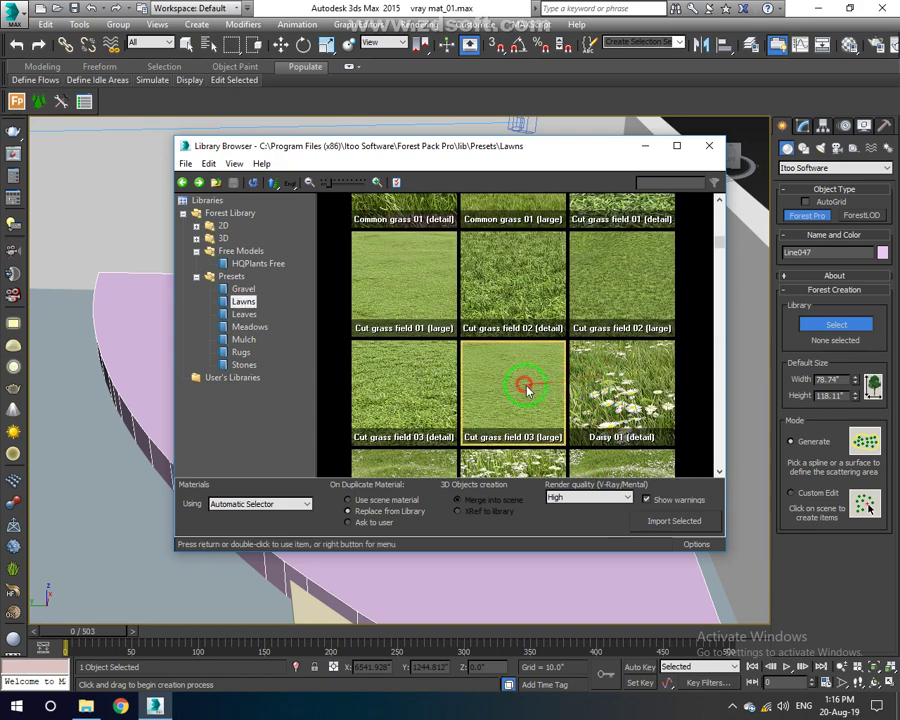
left_click(661, 521)
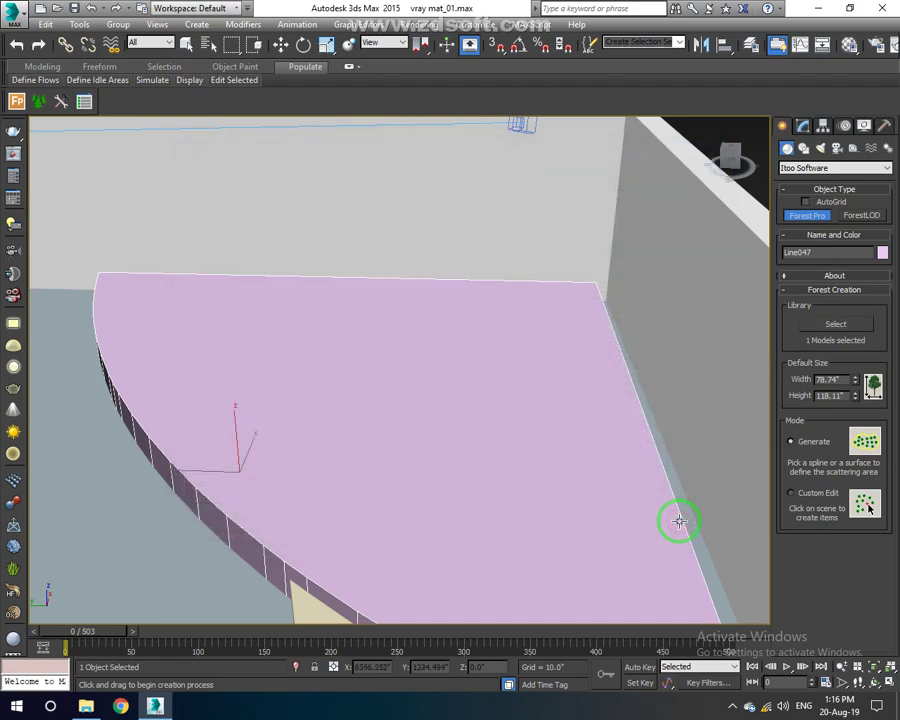
left_click(864, 440)
left_click(424, 416)
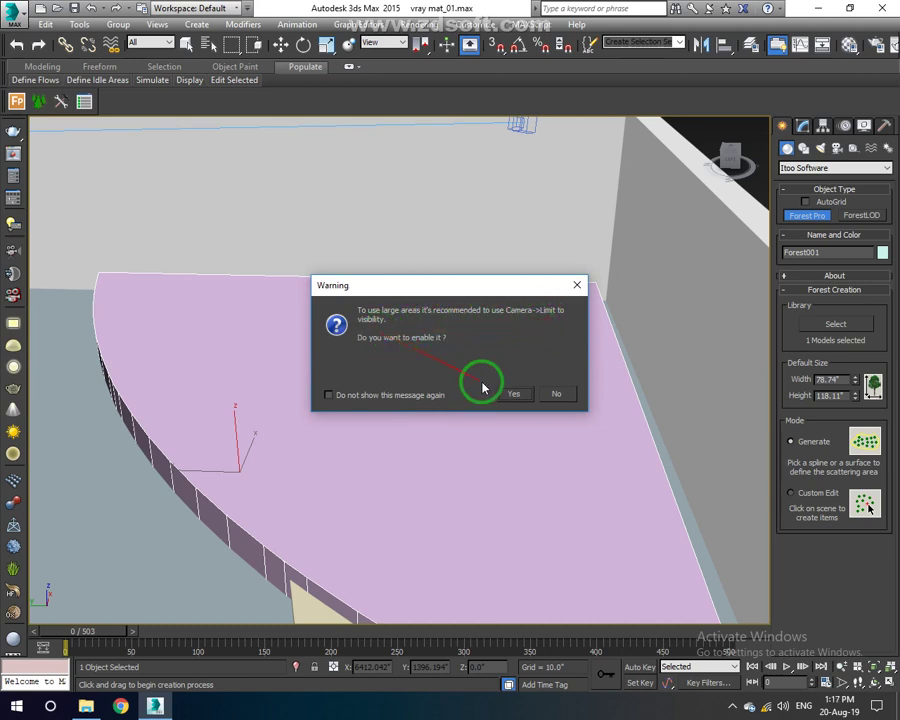
Answer the camera-limit recommendation and dismiss the missing-bitmap error.
left_click(511, 392)
left_click(515, 403)
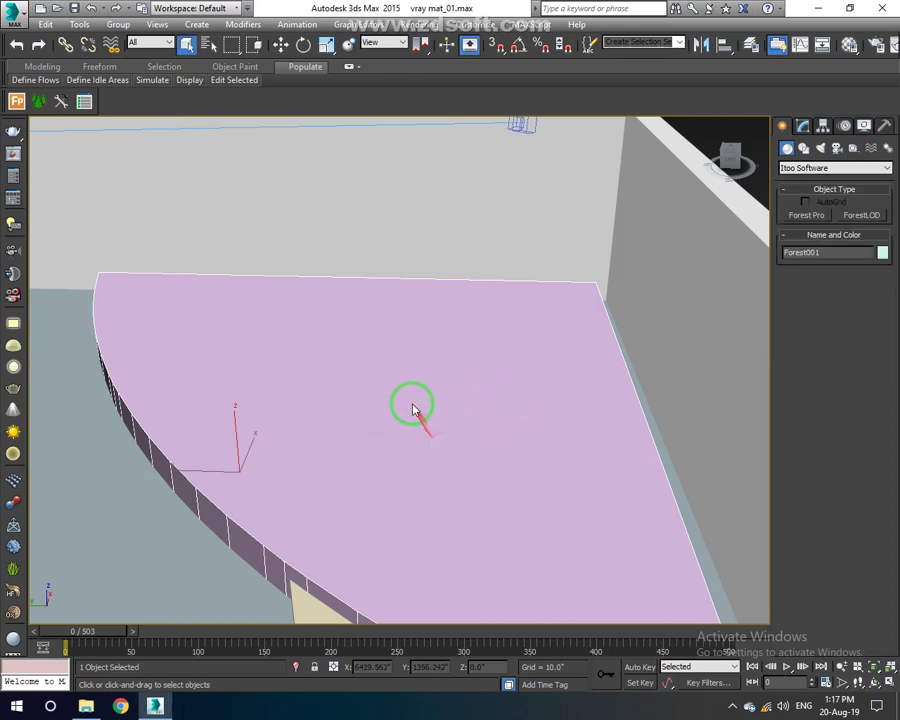
left_click(522, 404)
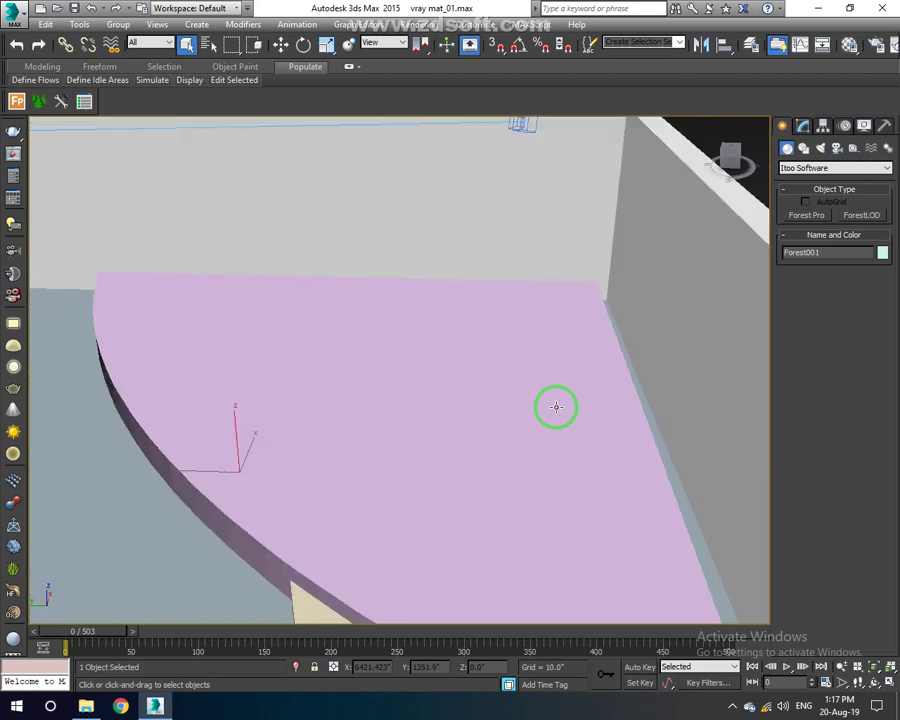
Review Forest001's settings in the Modify panel, then return to spline shape creation.
left_click(806, 130)
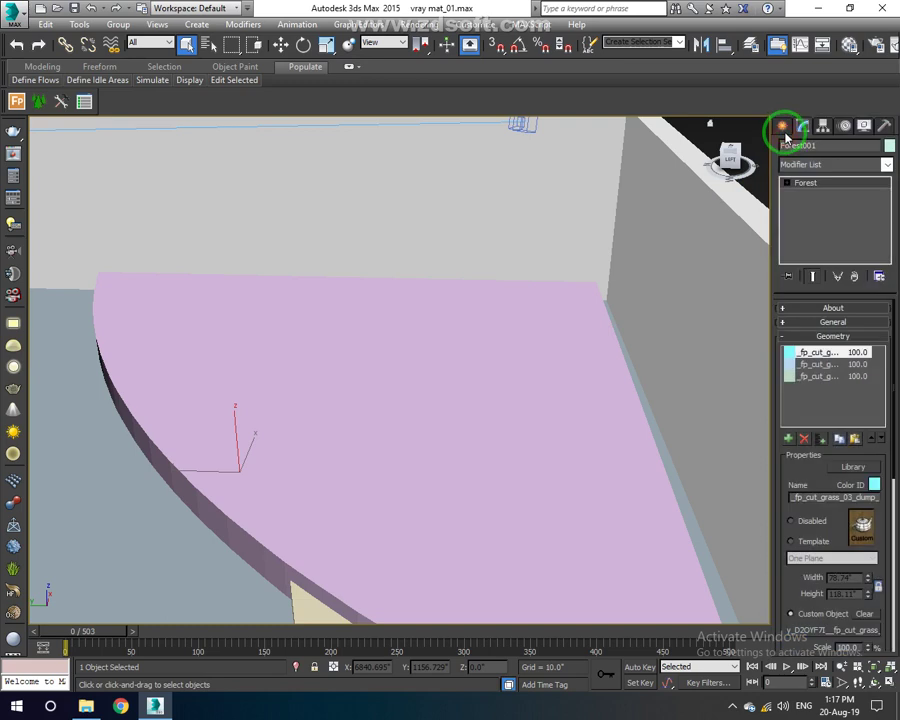
left_click(783, 128)
left_click(802, 125)
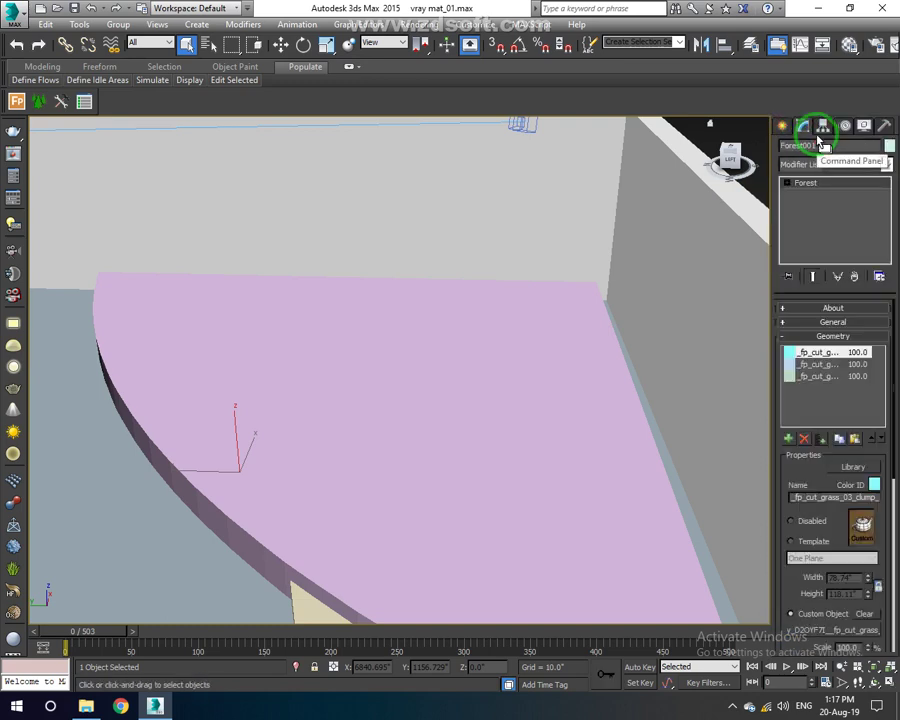
left_click(783, 128)
left_click(803, 148)
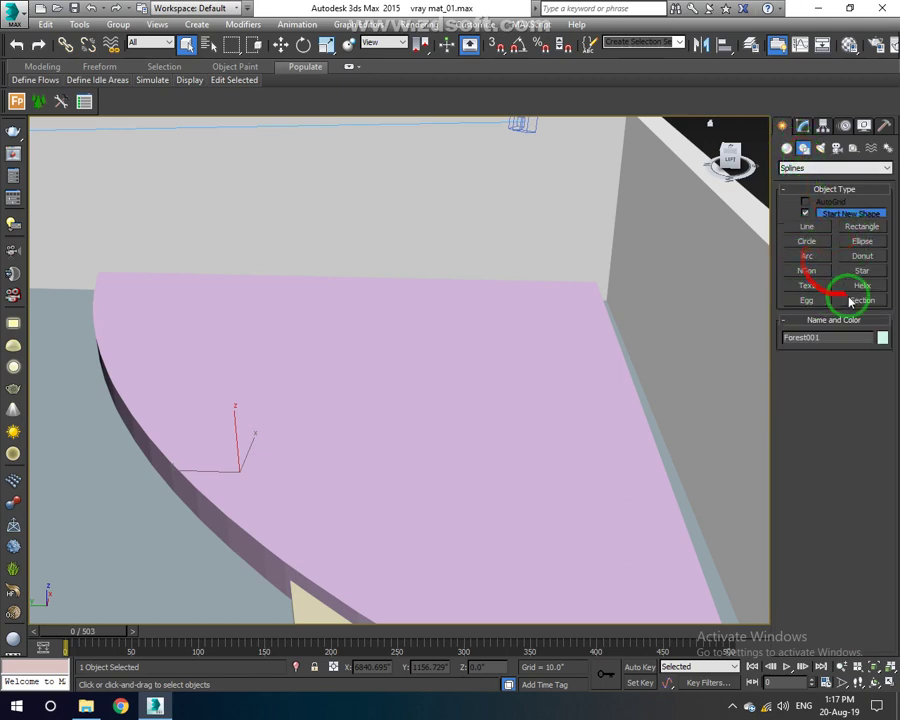
Draw a new rectangle, Rectangle006, over the plan in Top view.
left_click(843, 226)
scroll(430, 401, "up", 2)
key("t")
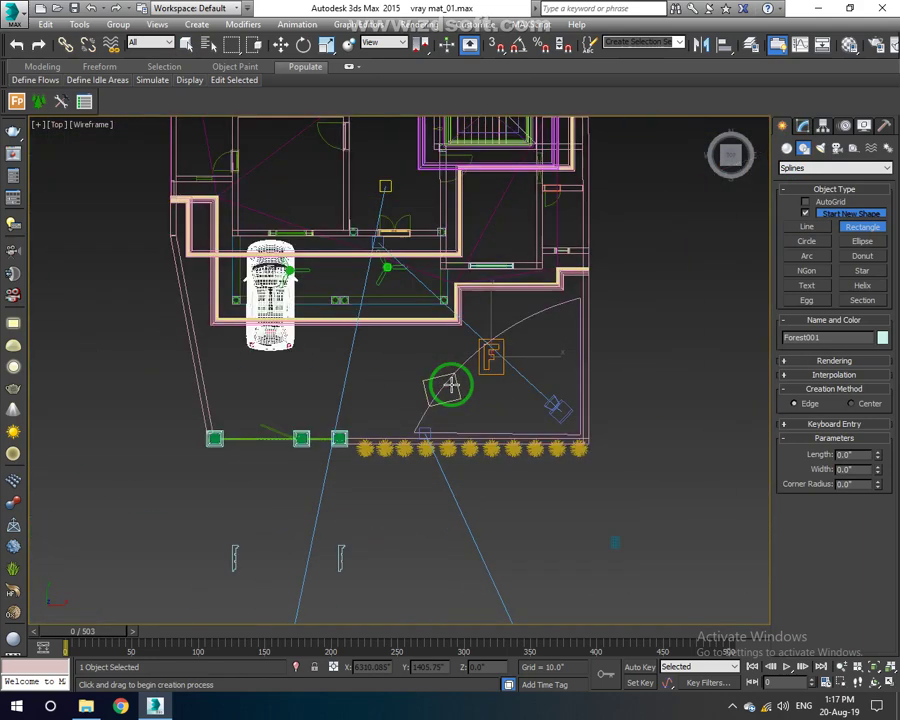
left_click_drag(470, 376, 537, 428)
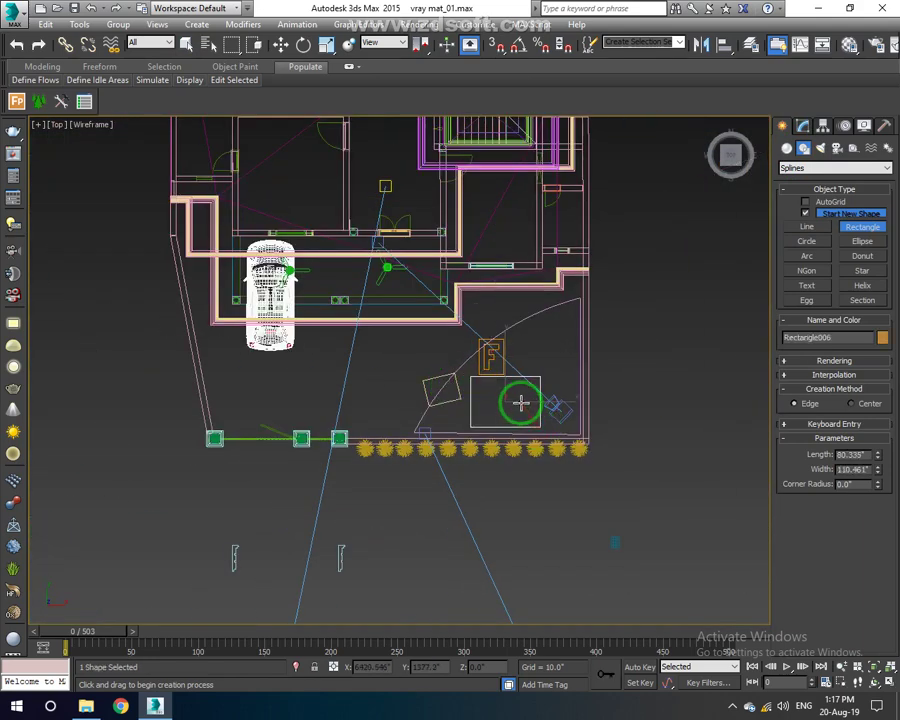
scroll(520, 403, "up", 1)
In a shaded Perspective view, lift Rectangle006 to Z 21.07 above the pink floor.
key("F3")
key("p")
middle_click_drag(490, 430, 575, 372, "alt")
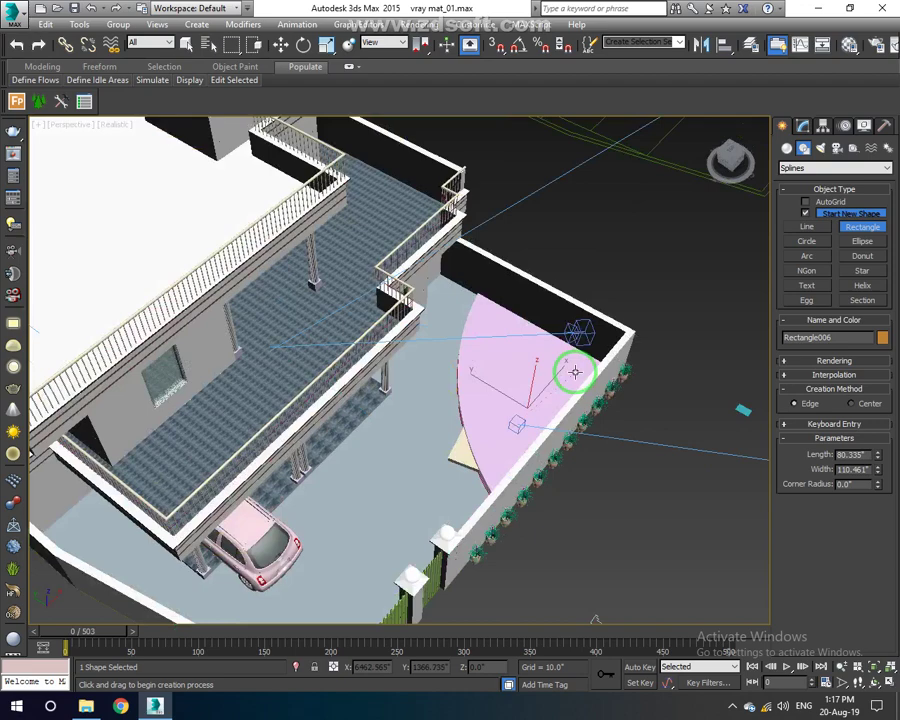
scroll(540, 350, "up", 1)
scroll(528, 400, "up", 2)
key("w")
scroll(527, 390, "up", 3)
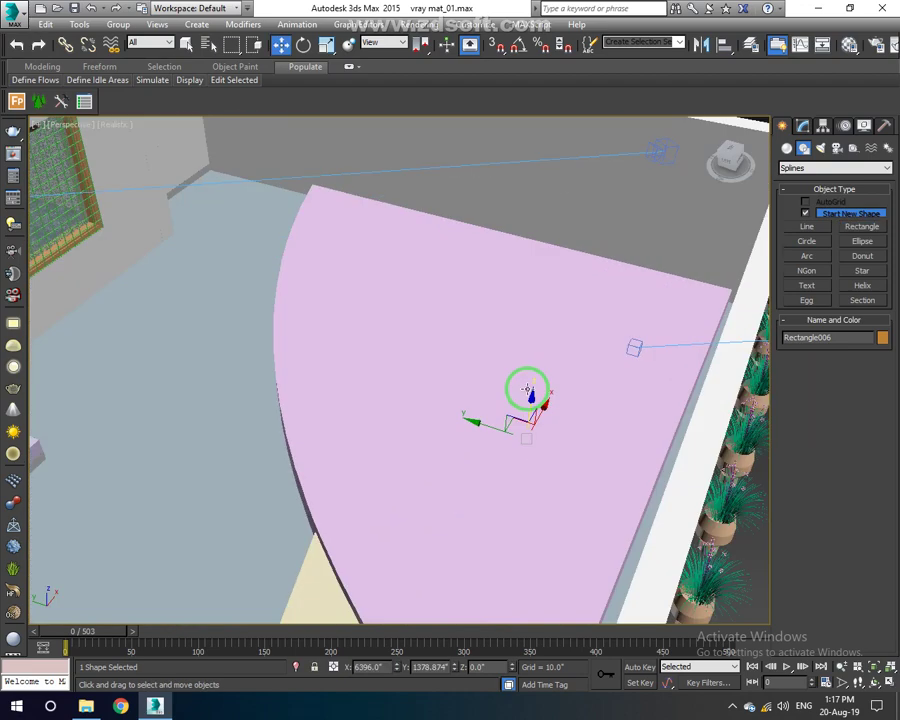
middle_click_drag(538, 402, 556, 382, "alt")
left_click_drag(532, 395, 530, 343)
left_click(110, 80)
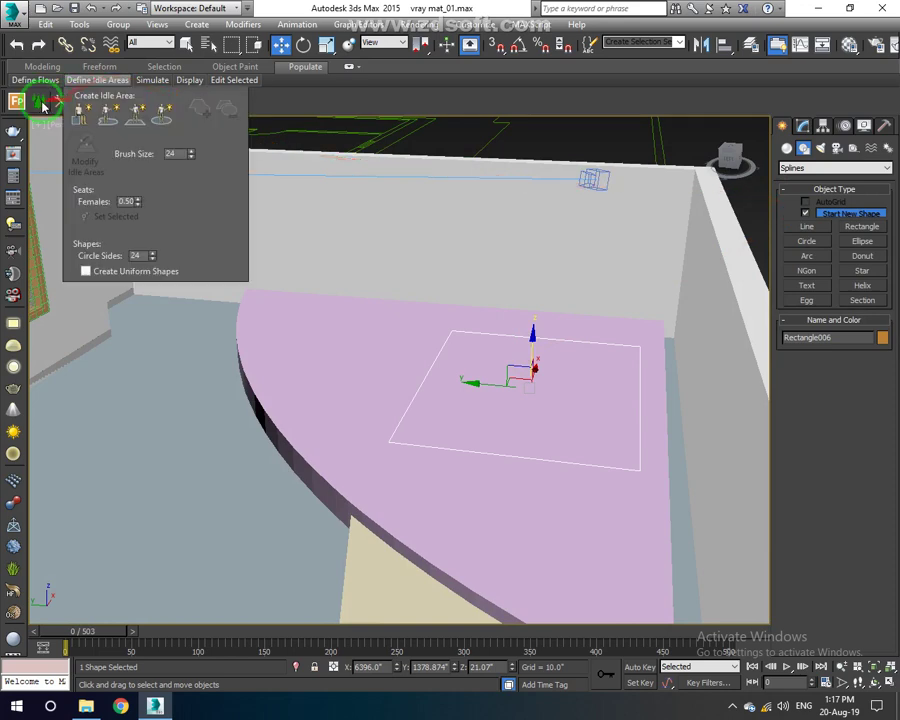
Create Forest002 from Common grass 01 (large) on Rectangle006, dismissing the missing-bitmap errors.
left_click(40, 103)
left_click(806, 215)
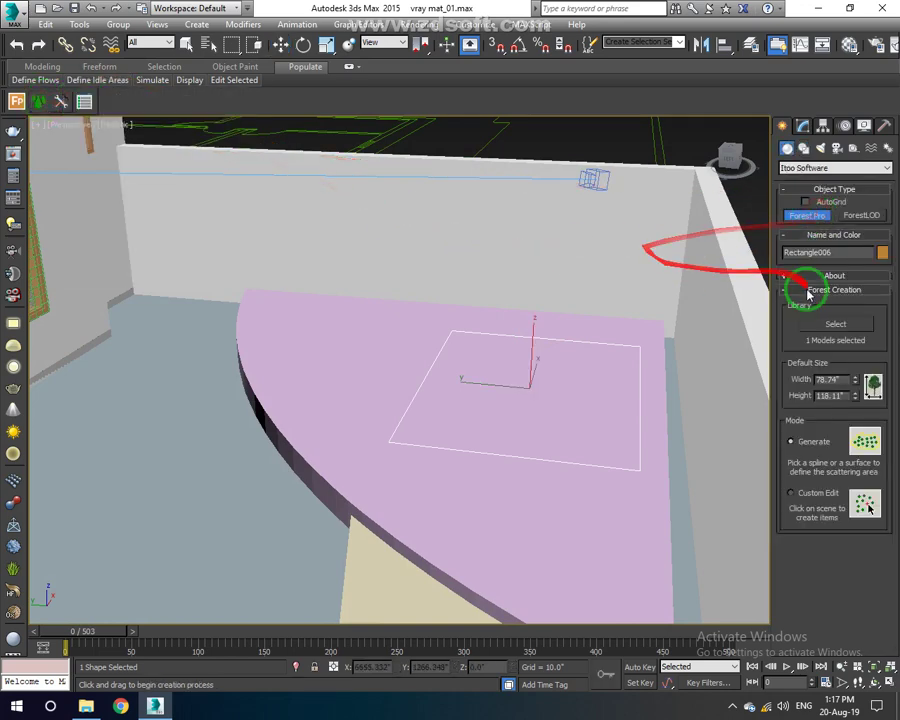
left_click(818, 322)
left_click(512, 265)
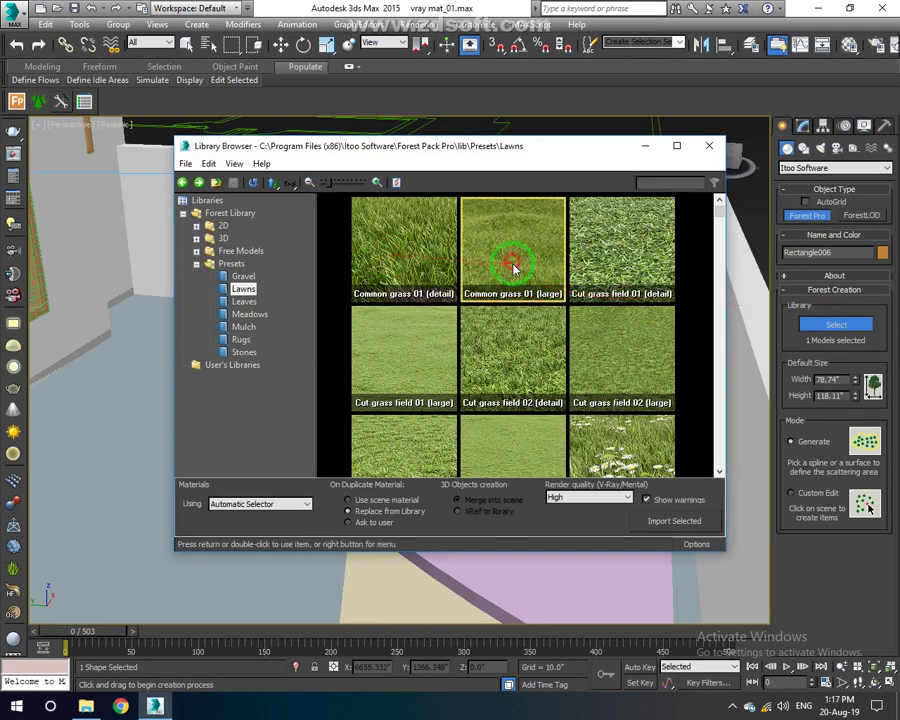
left_click(674, 521)
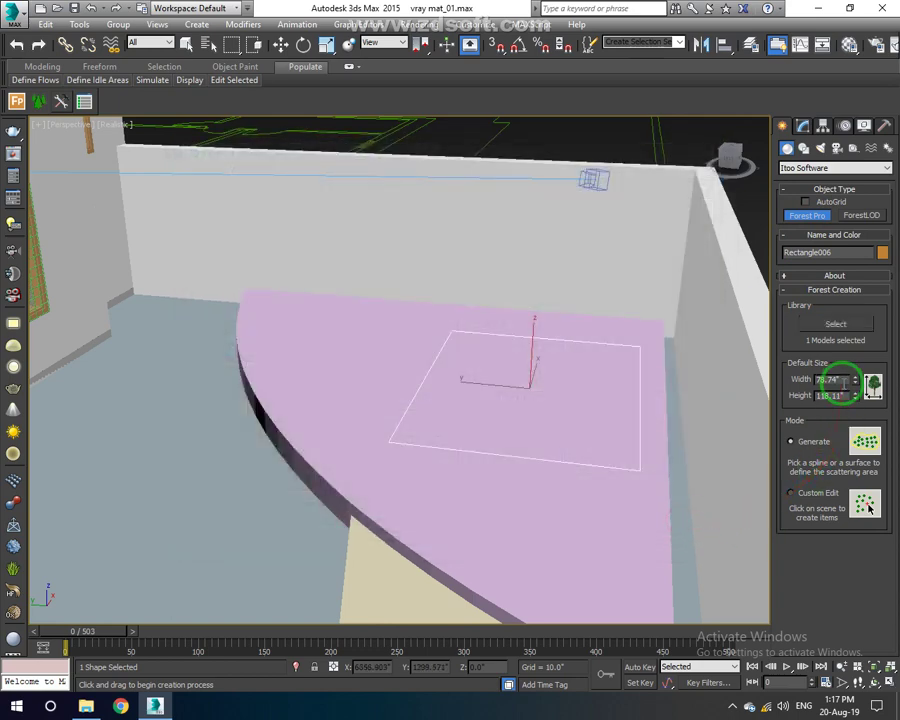
left_click(629, 345)
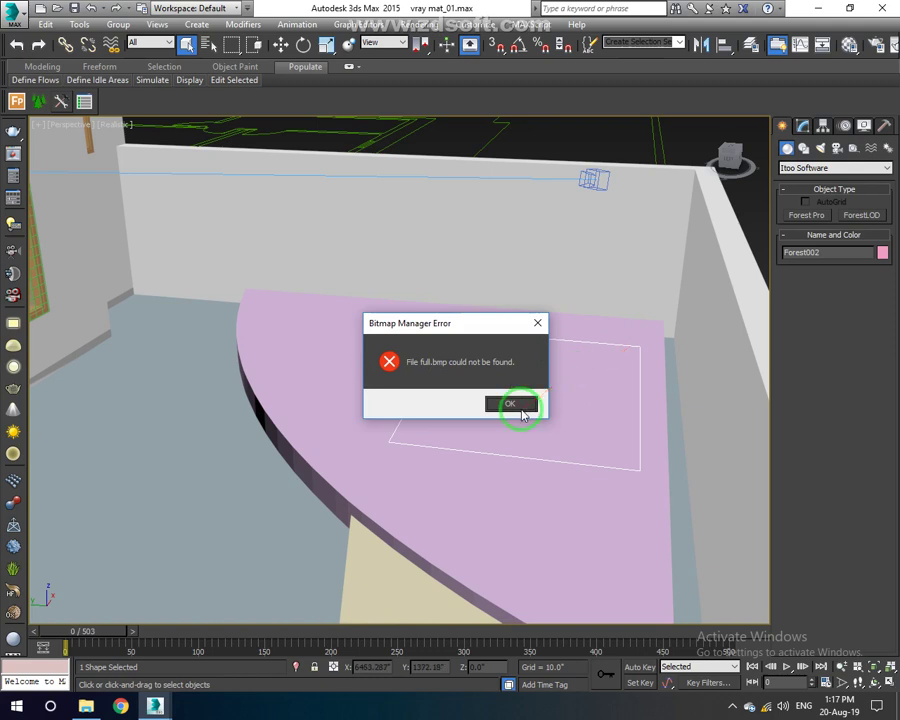
left_click(510, 404)
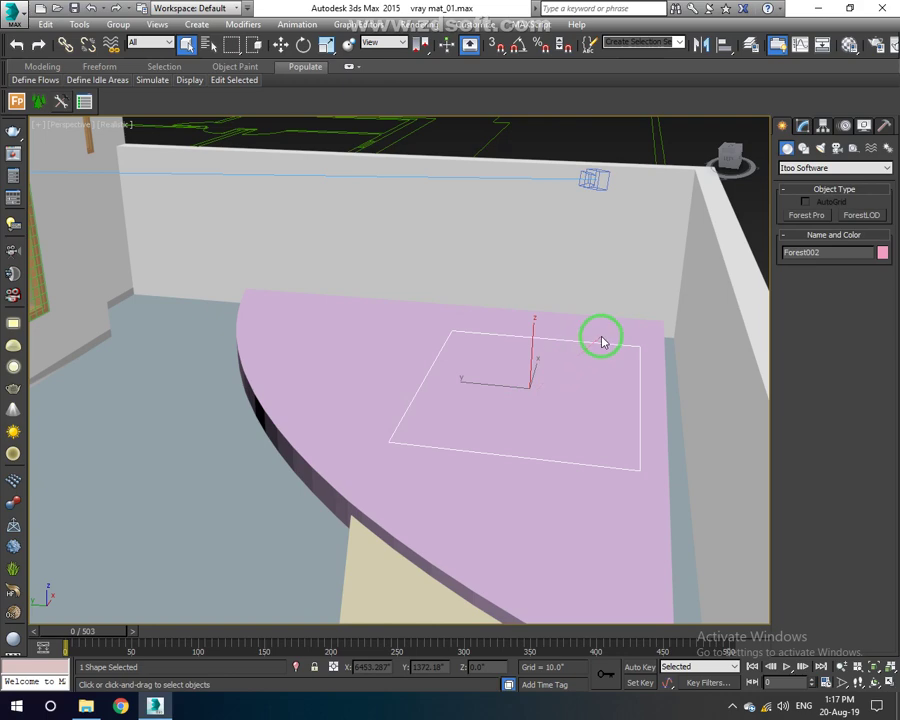
left_click(514, 405)
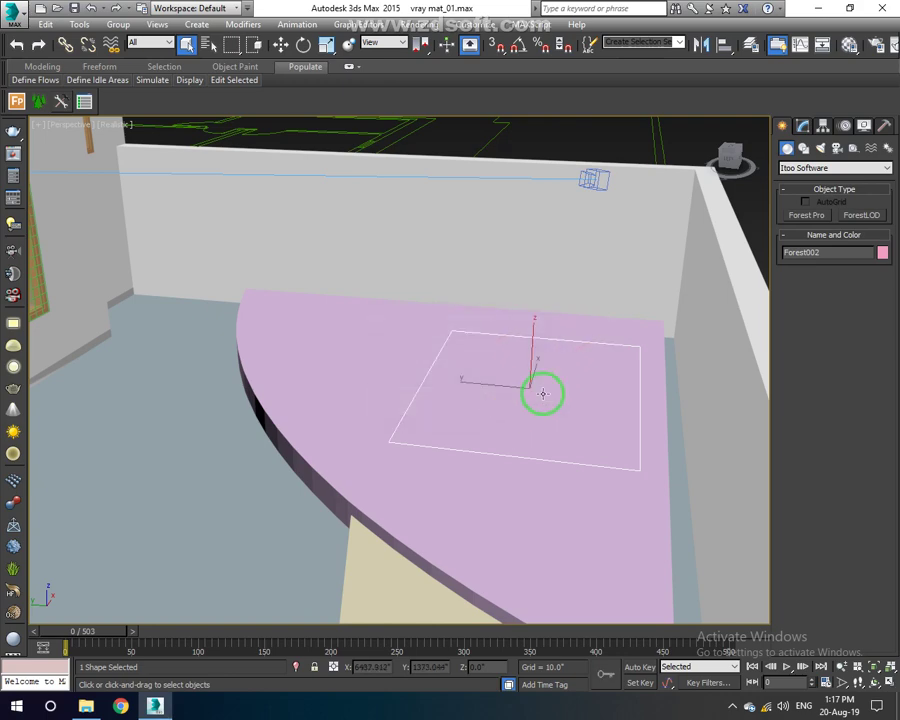
left_click(281, 45)
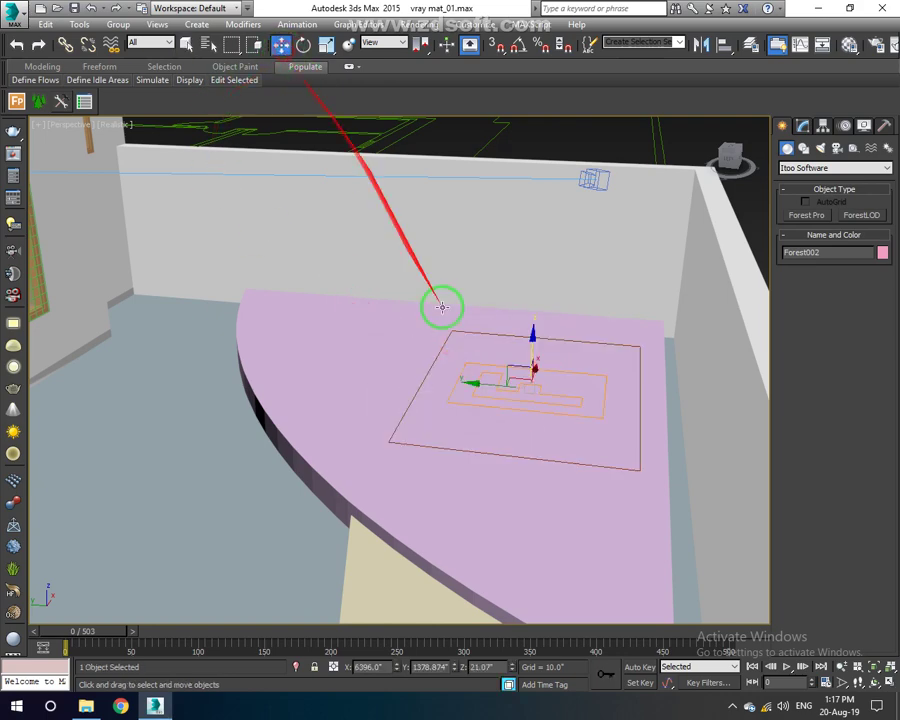
Lift Rectangle006 high above the house to Z 175.907.
middle_click_drag(518, 374, 338, 416, "alt")
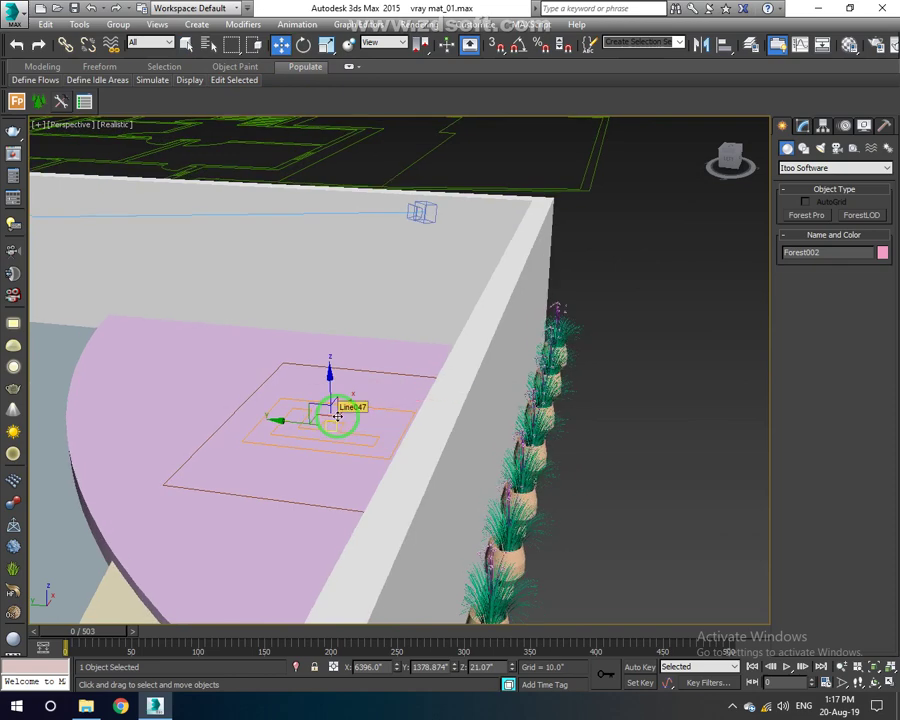
middle_click_drag(348, 428, 369, 440)
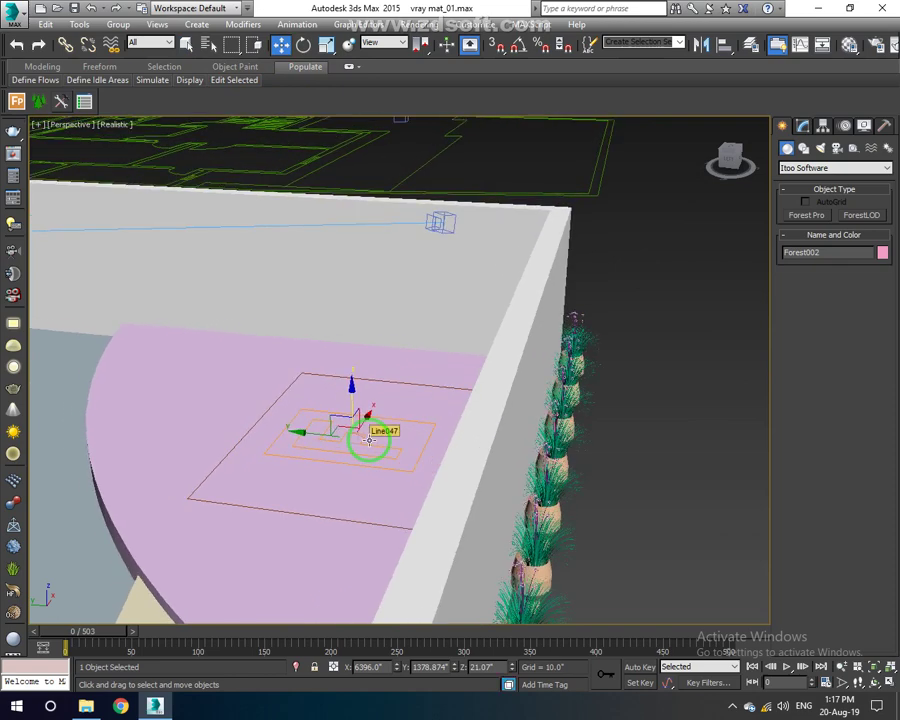
left_click(366, 380)
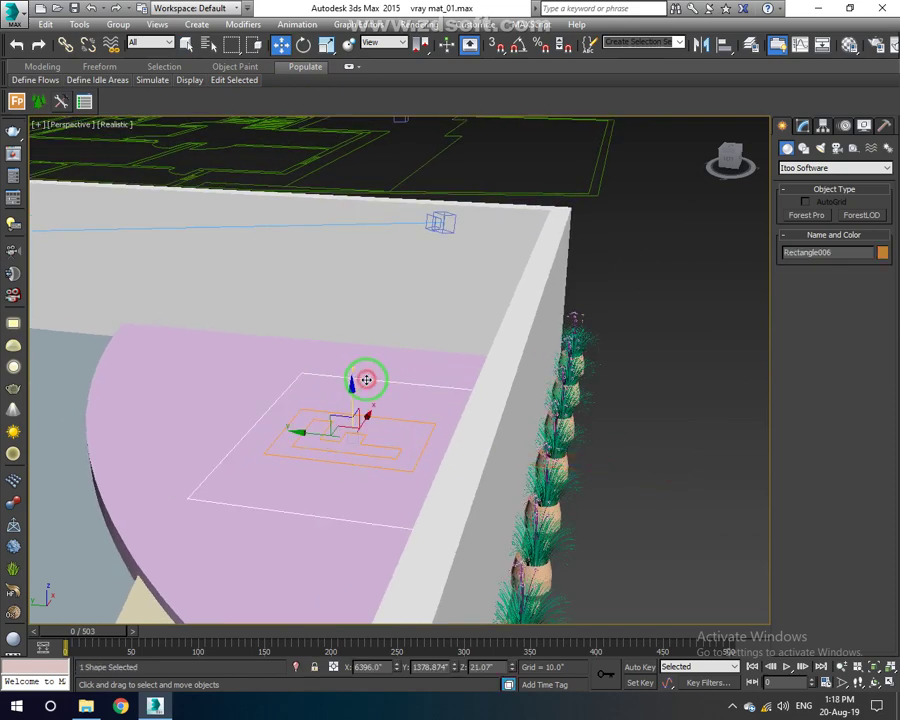
scroll(366, 380, "down", 3)
left_click_drag(364, 379, 391, 214)
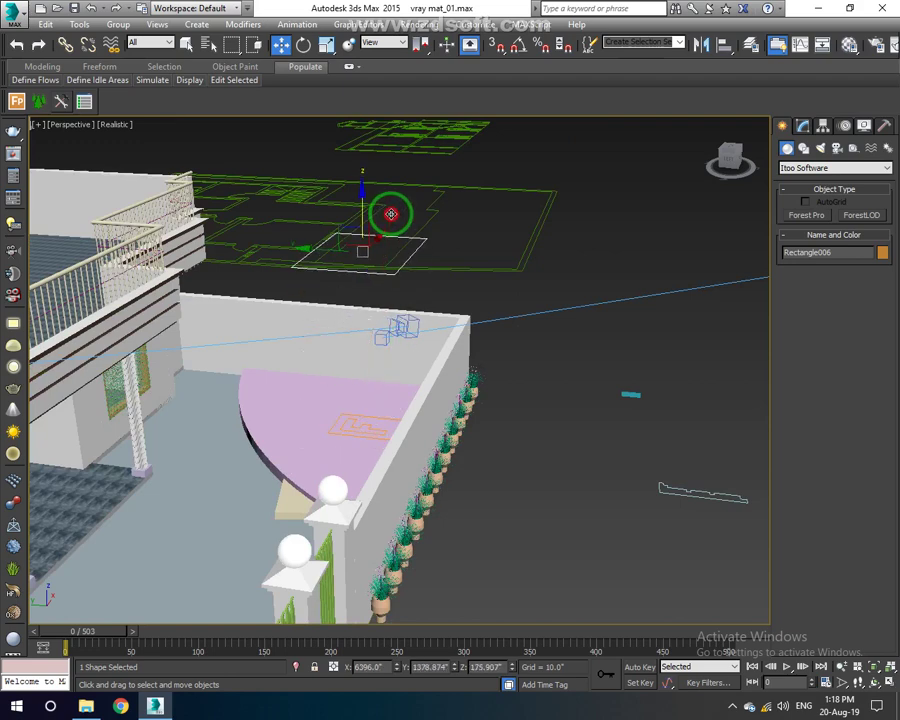
scroll(367, 241, "up", 3)
left_click(809, 219)
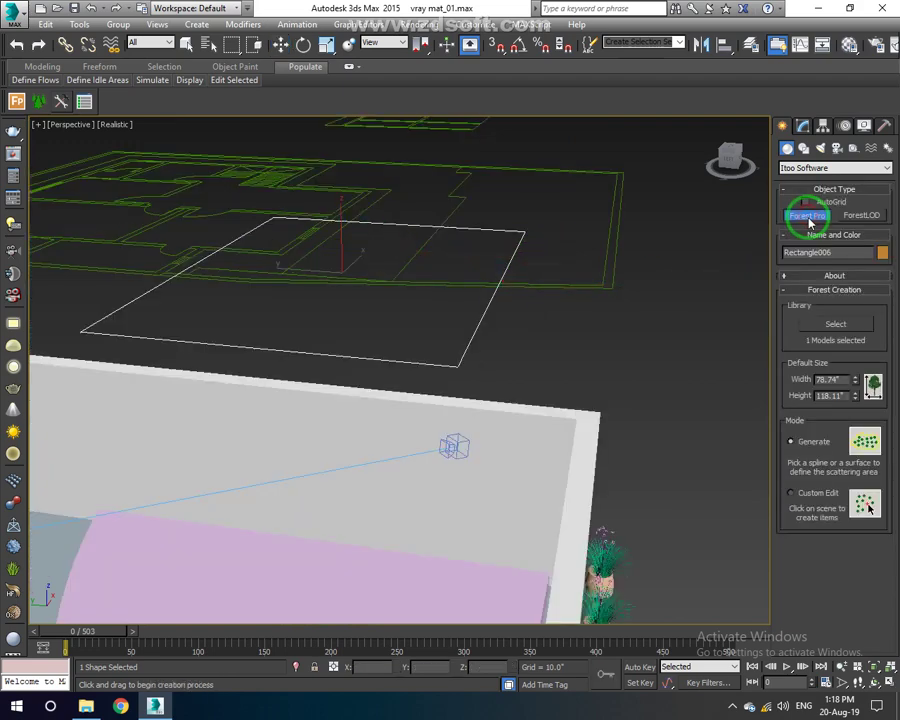
Scatter a Lawns grass preset from the raised rectangle as a new forest.
left_click(826, 320)
double_click(374, 299)
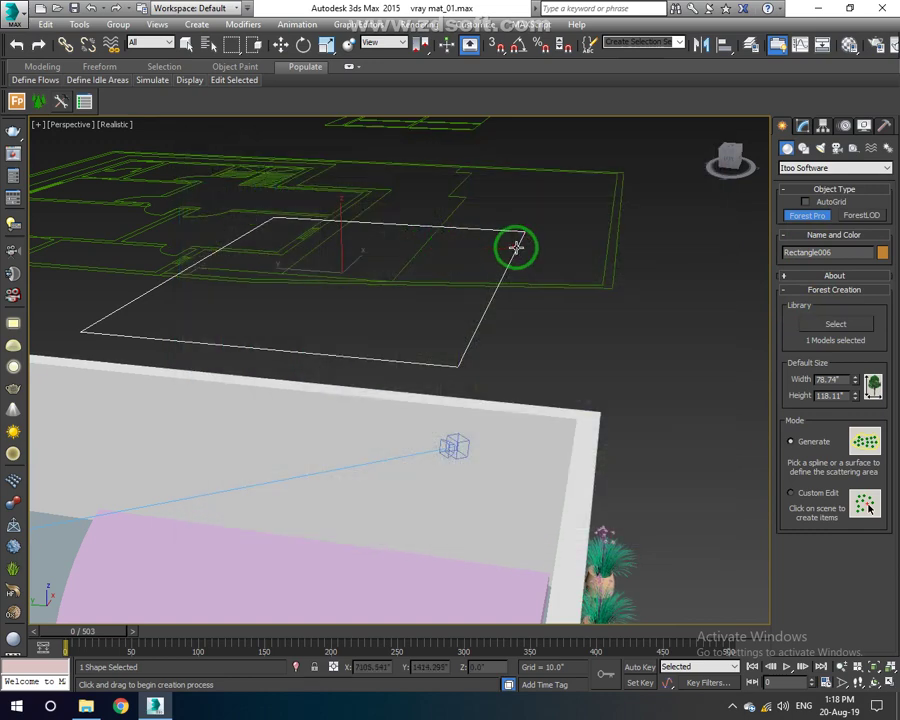
left_click(516, 247)
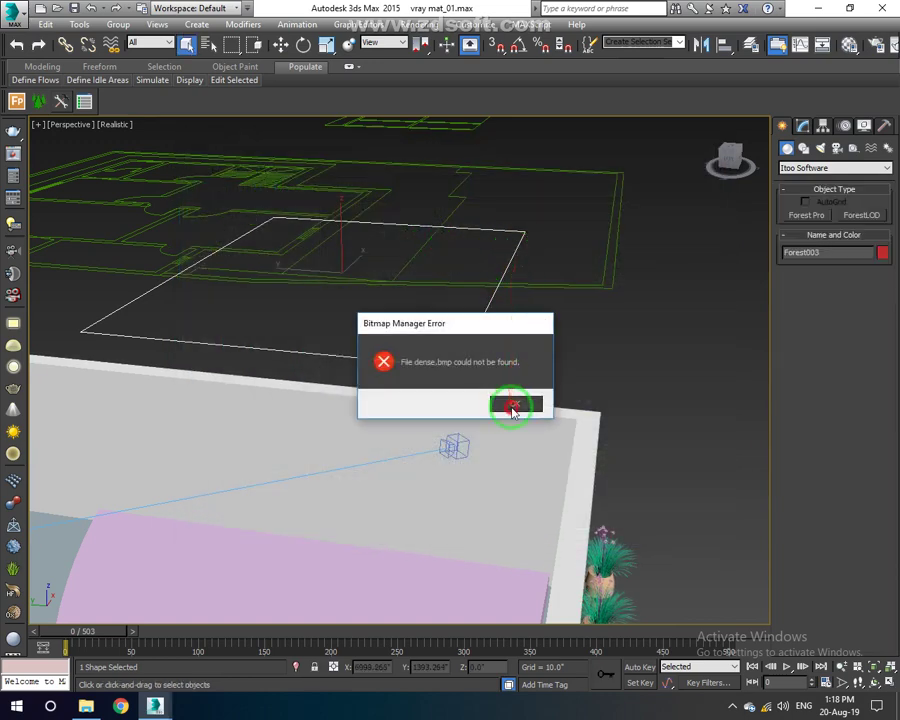
left_click(514, 406)
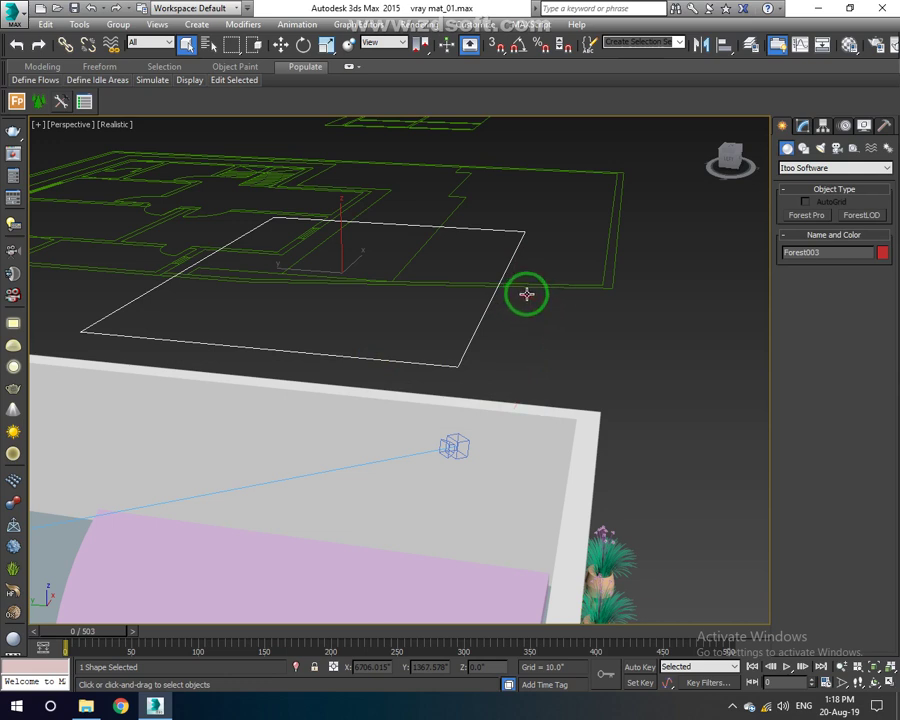
Add a Stones field 03 (detail) forest scatter, then delete Rectangle006.
left_click(812, 218)
left_click(850, 325)
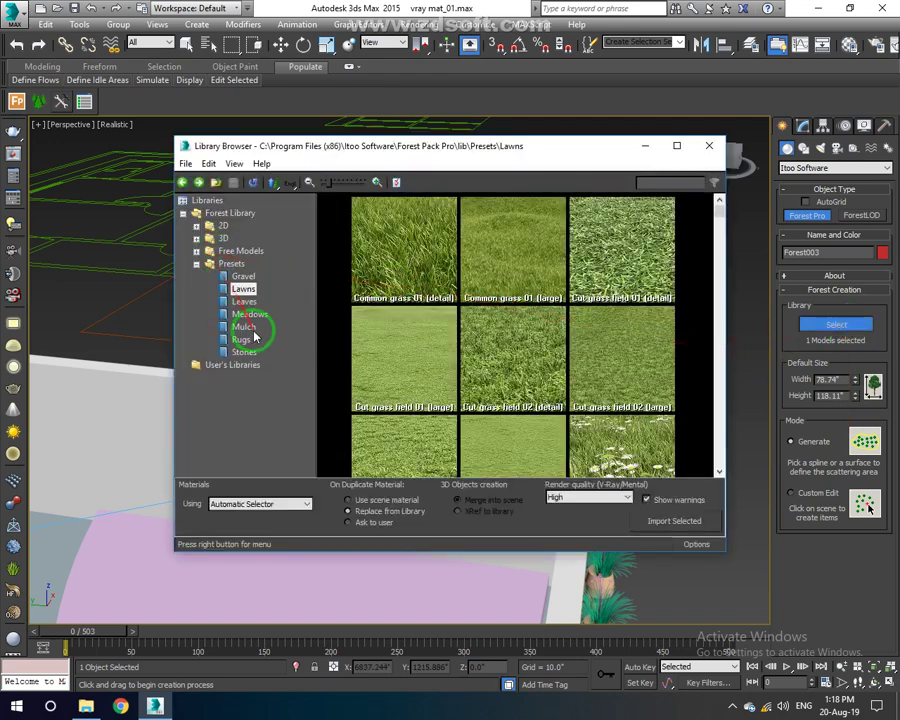
left_click(242, 340)
left_click(243, 352)
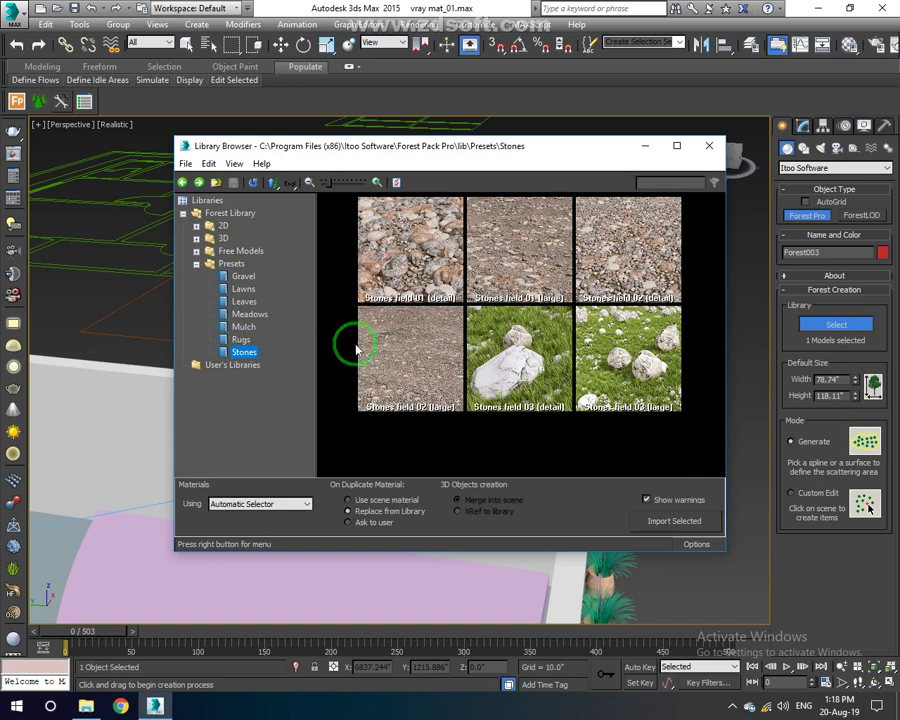
double_click(525, 345)
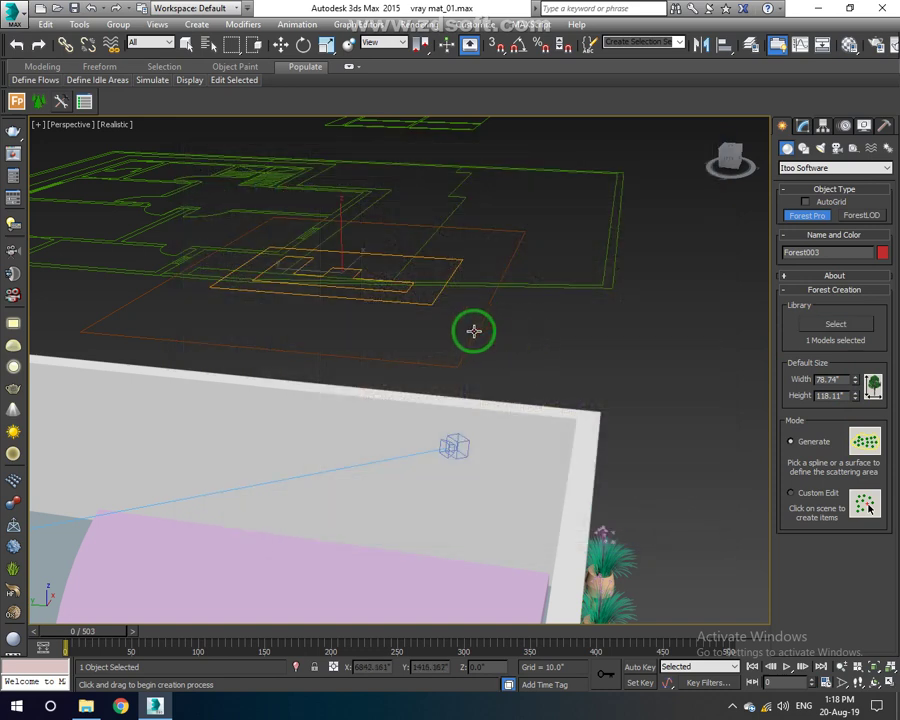
right_click(474, 331)
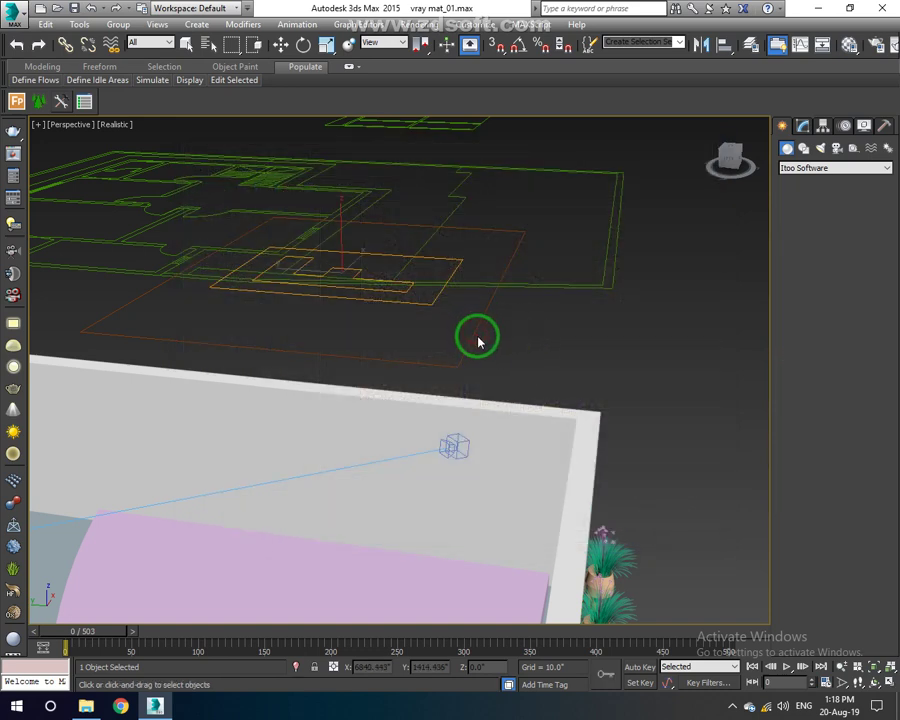
left_click(510, 404)
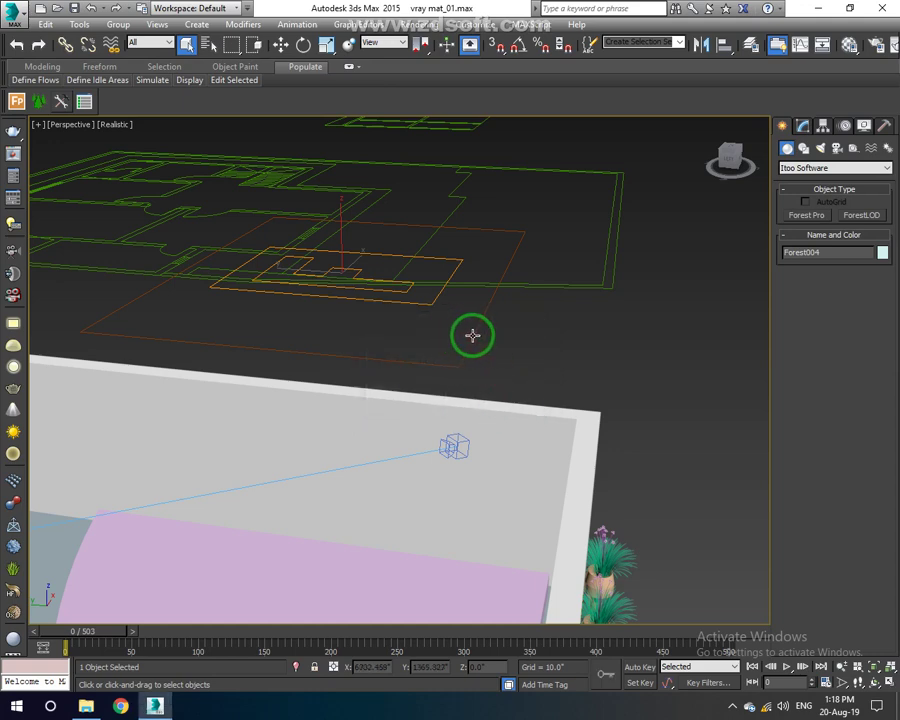
left_click(473, 335)
key("Delete")
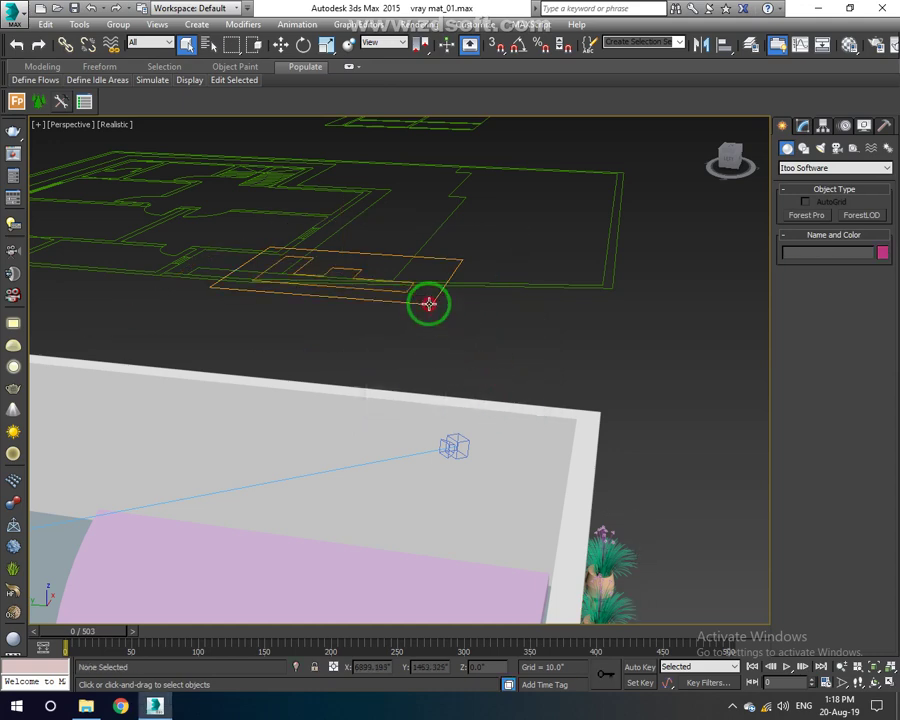
Zoom out over the whole house, then view it from Top in wireframe.
scroll(429, 311, "down", 2)
scroll(422, 321, "down", 2)
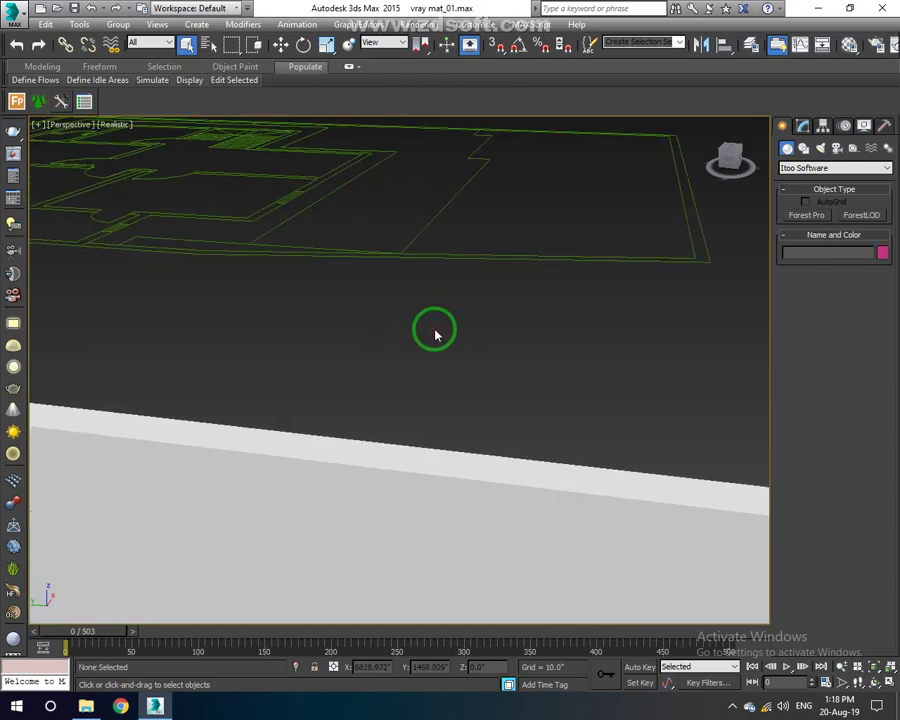
scroll(434, 324, "down", 4)
scroll(415, 355, "up", 2)
scroll(418, 380, "up", 2)
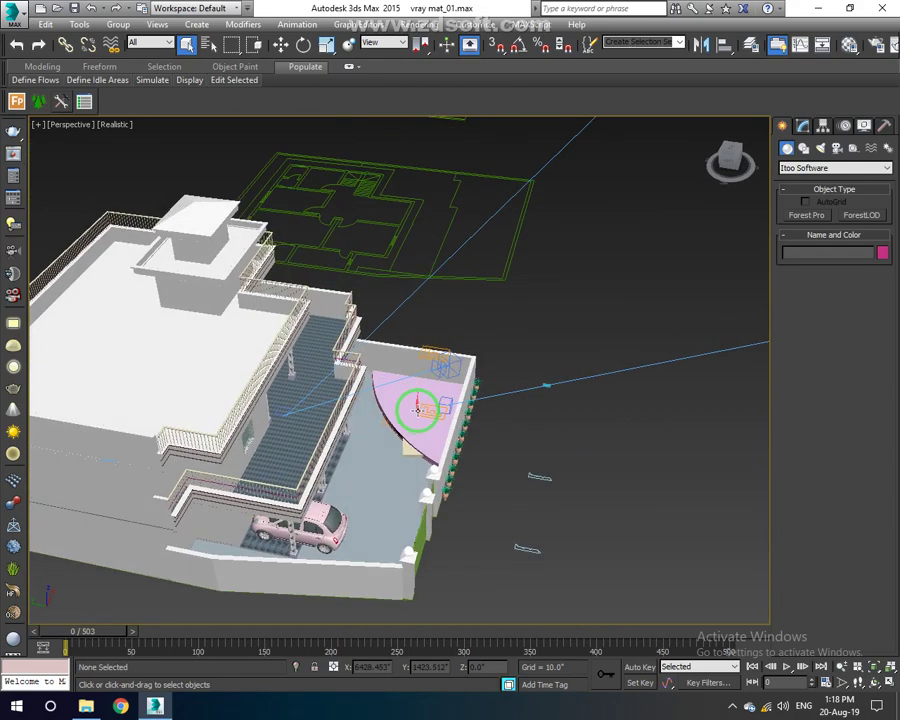
scroll(424, 410, "up", 3)
scroll(420, 400, "up", 2)
scroll(415, 367, "down", 4)
scroll(440, 388, "down", 1)
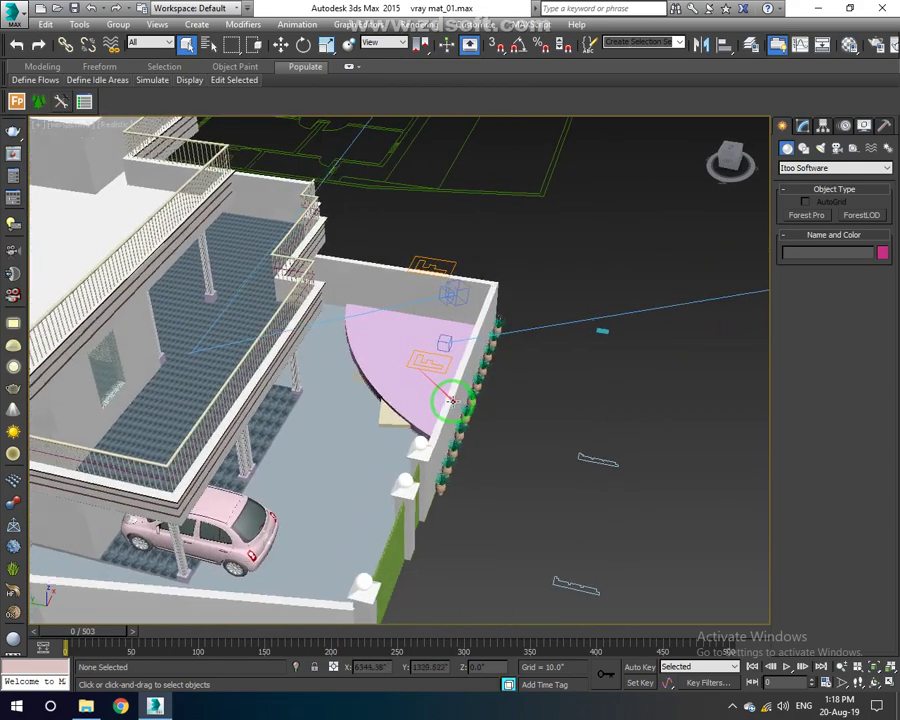
scroll(414, 392, "down", 2)
scroll(393, 397, "down", 2)
scroll(370, 380, "down", 1)
scroll(365, 376, "down", 1)
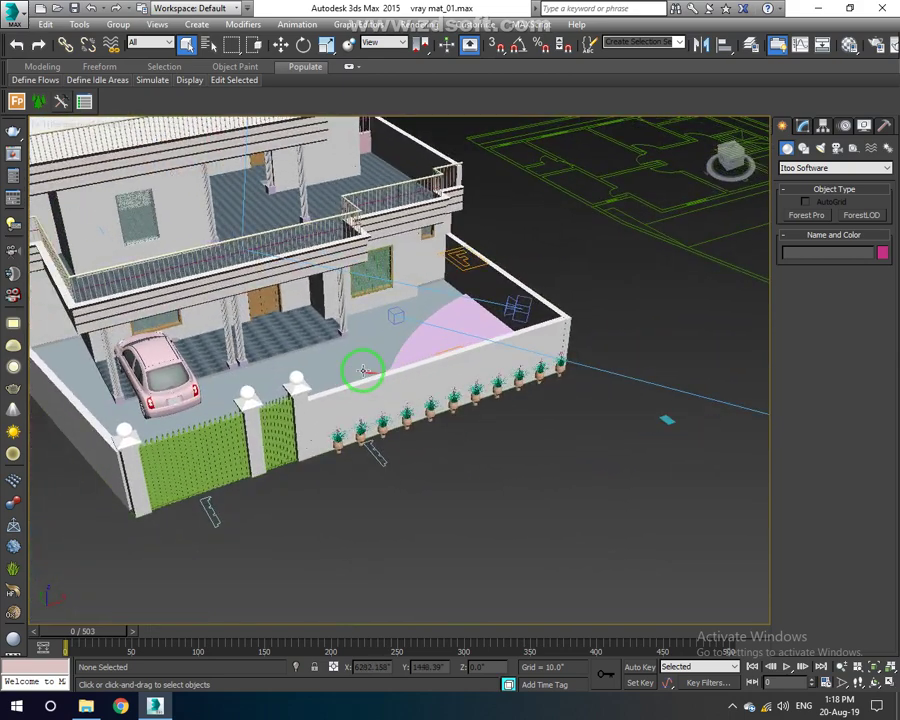
scroll(363, 370, "down", 1)
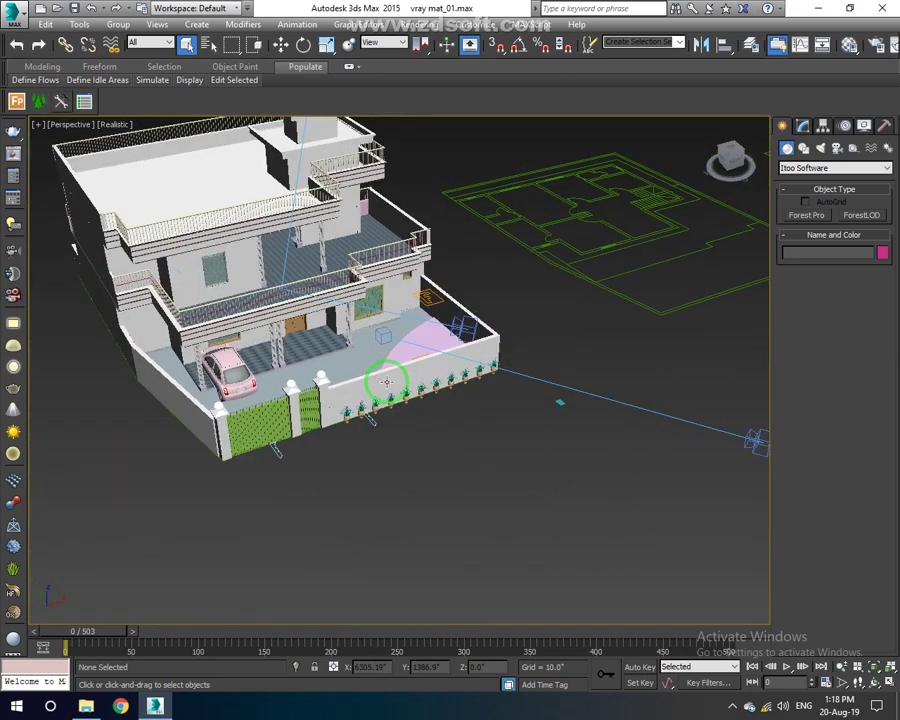
scroll(395, 362, "up", 1)
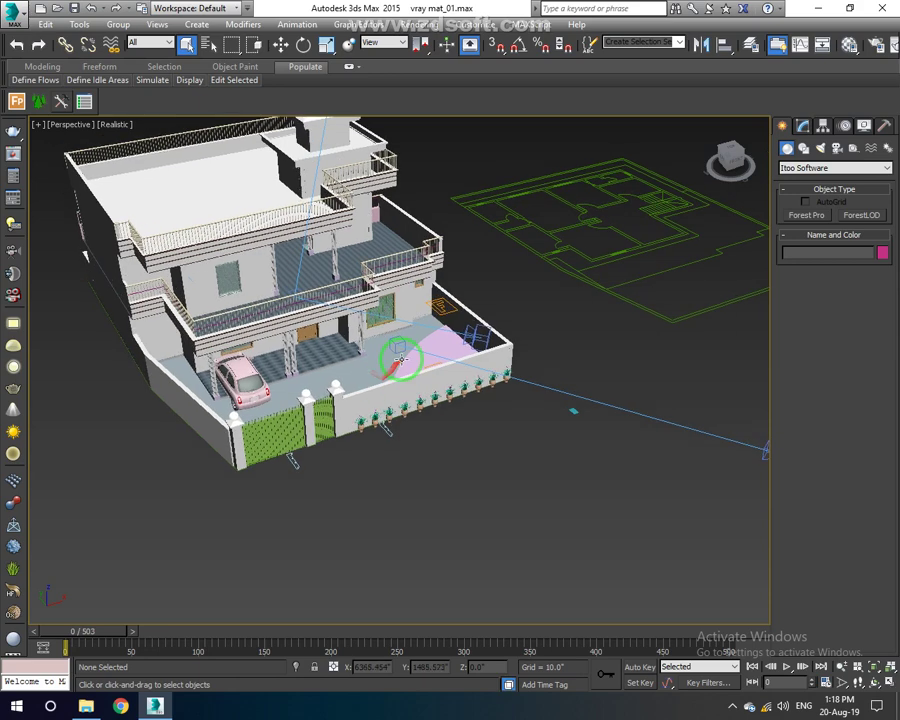
key("t")
scroll(396, 364, "down", 5)
key("F3")
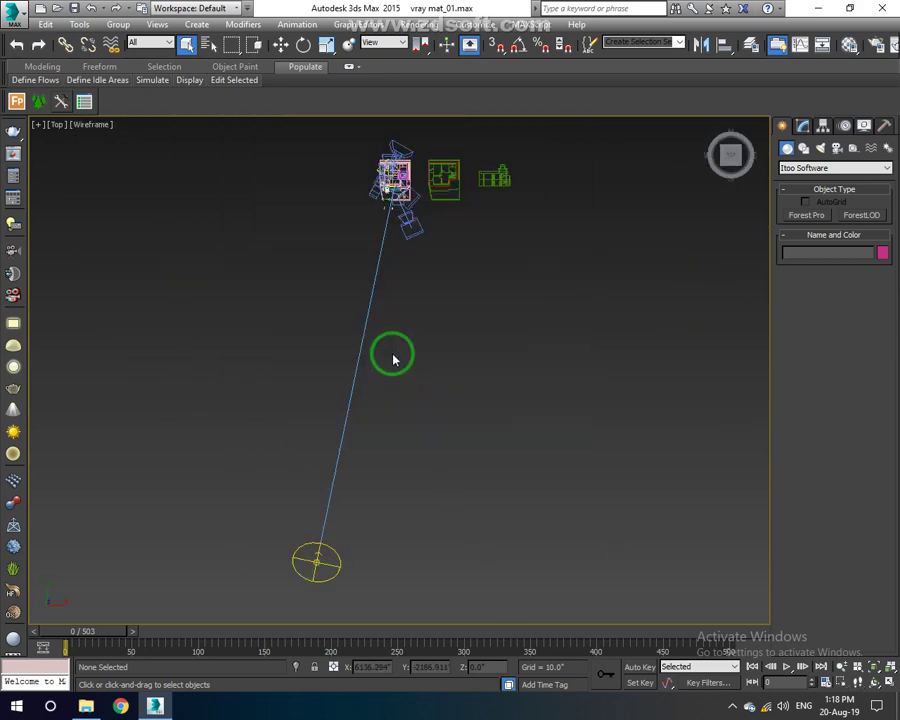
scroll(410, 162, "up", 3)
scroll(370, 176, "up", 3)
middle_click_drag(344, 174, 345, 318)
scroll(343, 318, "up", 2)
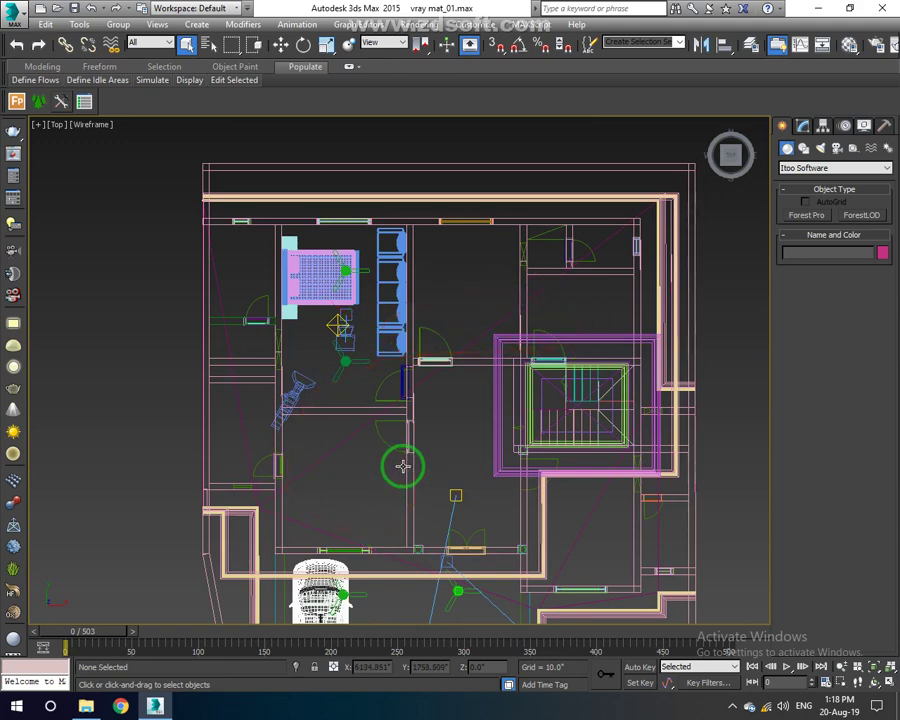
middle_click_drag(400, 467, 409, 477)
mouse_move(357, 425)
middle_mouse_down()
mouse_move(383, 452)
mouse_move(380, 438)
middle_mouse_up()
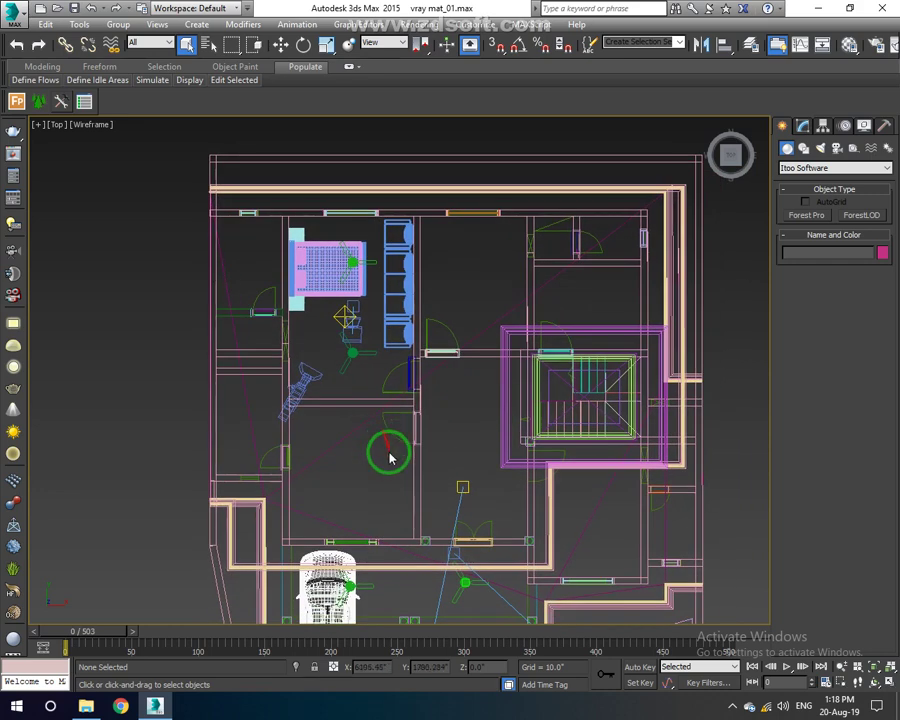
scroll(322, 258, "up", 2)
middle_click_drag(378, 390, 366, 394)
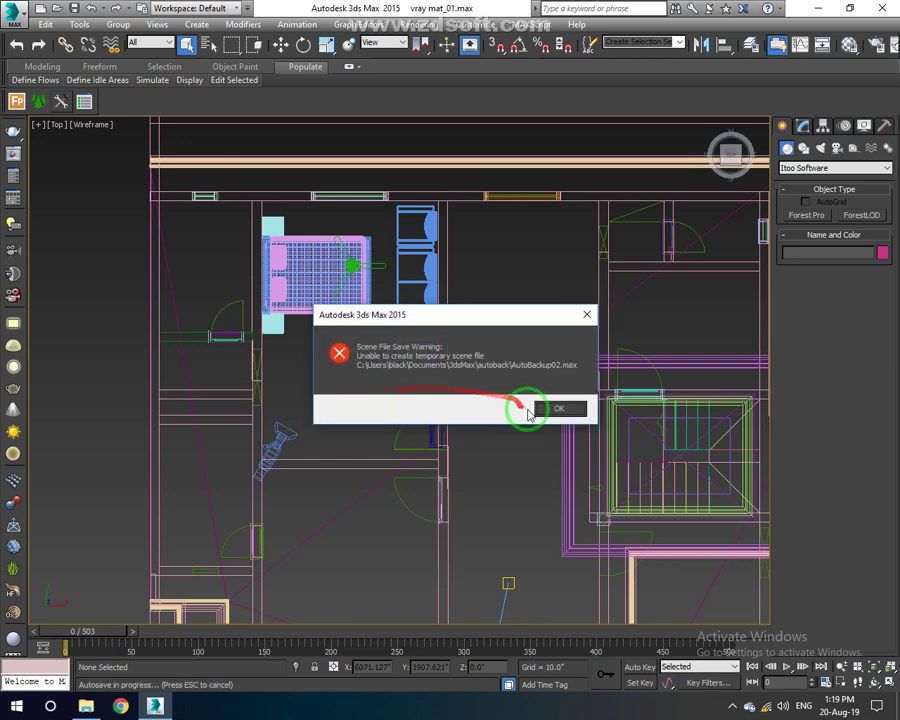
left_click(564, 412)
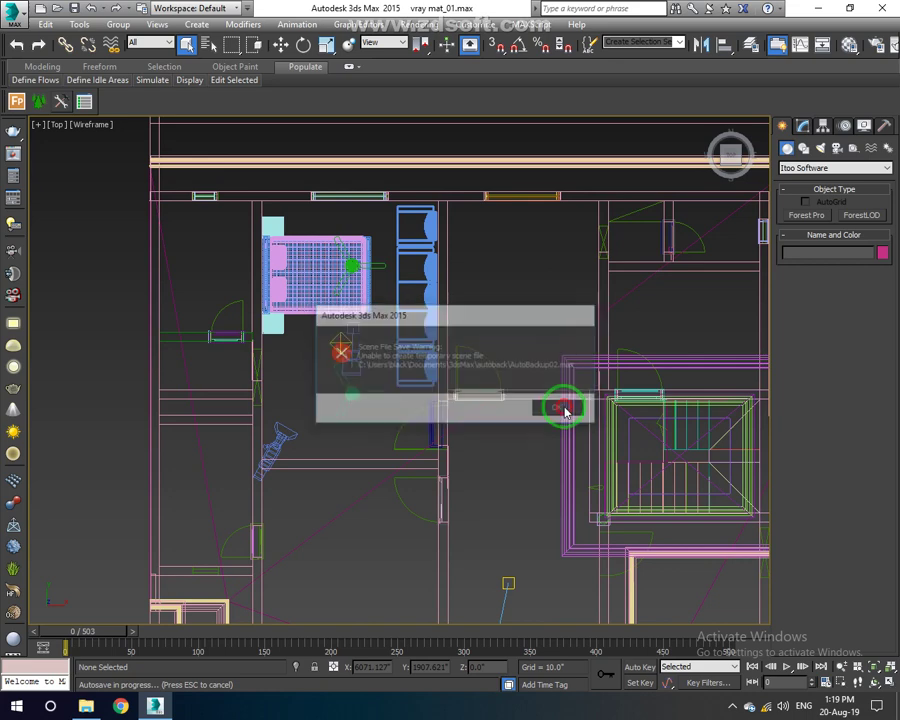
middle_click_drag(490, 413, 470, 409)
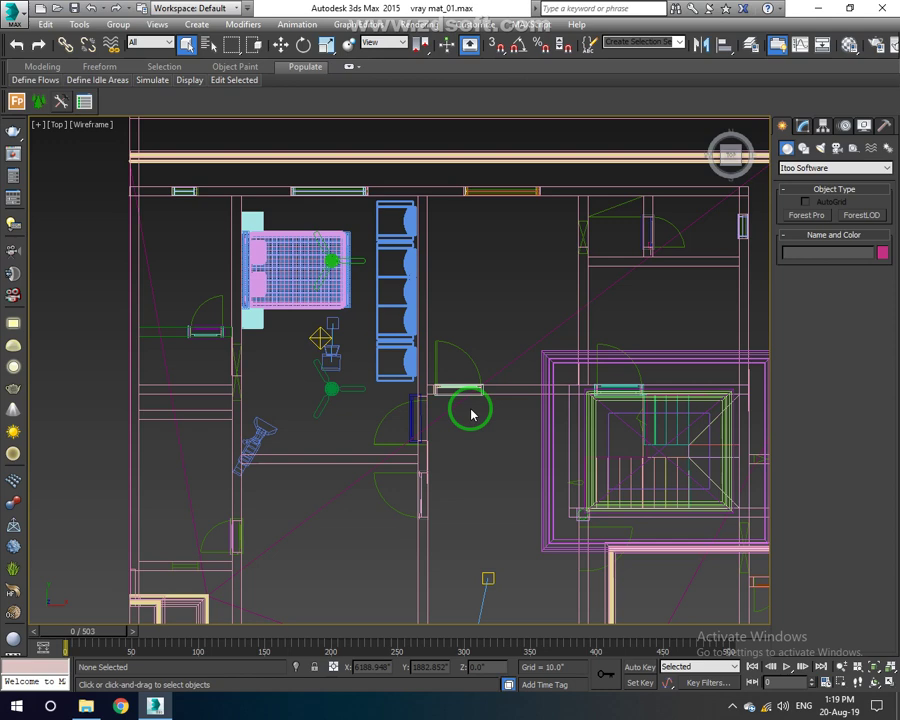
Remove the upper and lower Forest tree objects from the yard.
scroll(472, 413, "down", 5)
scroll(482, 382, "up", 1)
scroll(482, 430, "up", 2)
scroll(498, 470, "up", 1)
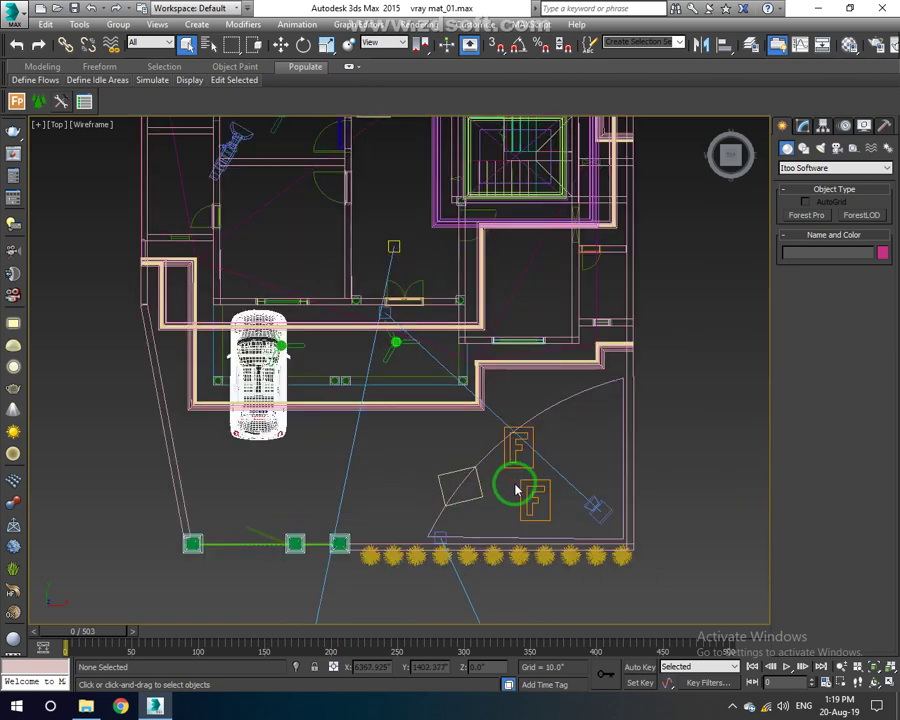
key("ctrl+z")
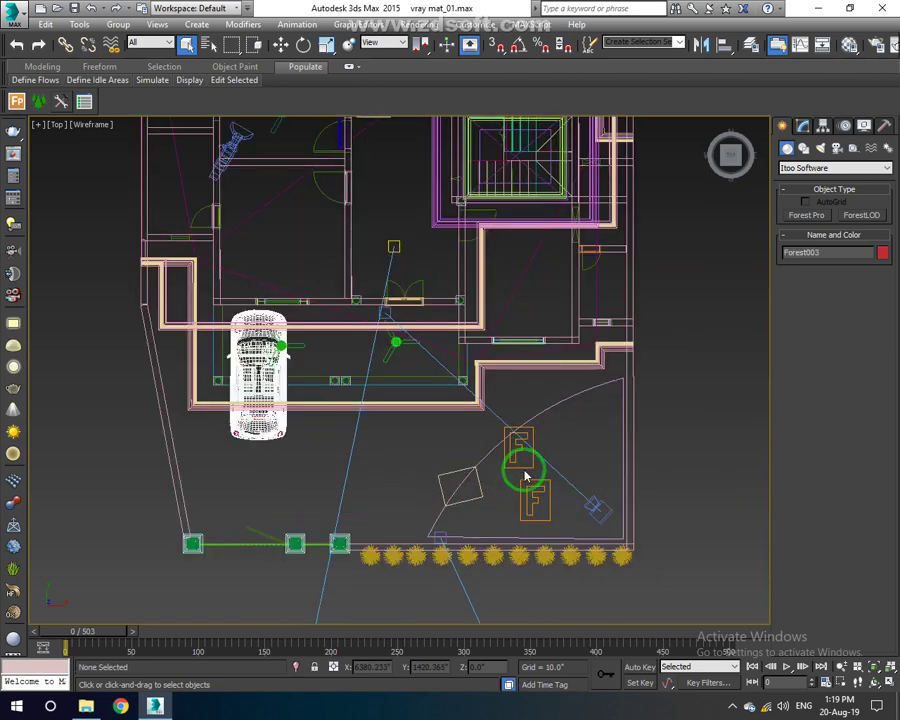
key("ctrl+z")
key("ctrl+z")
Move the car group, Group61, further down the driveway.
scroll(480, 490, "down", 2)
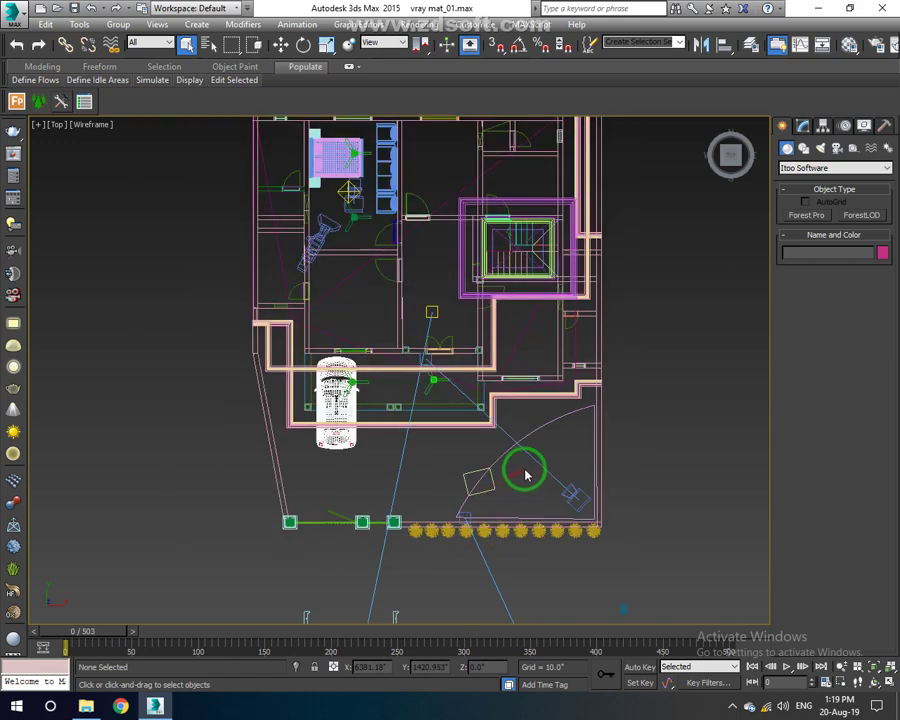
middle_click_drag(524, 472, 572, 508)
middle_click_drag(551, 452, 545, 440)
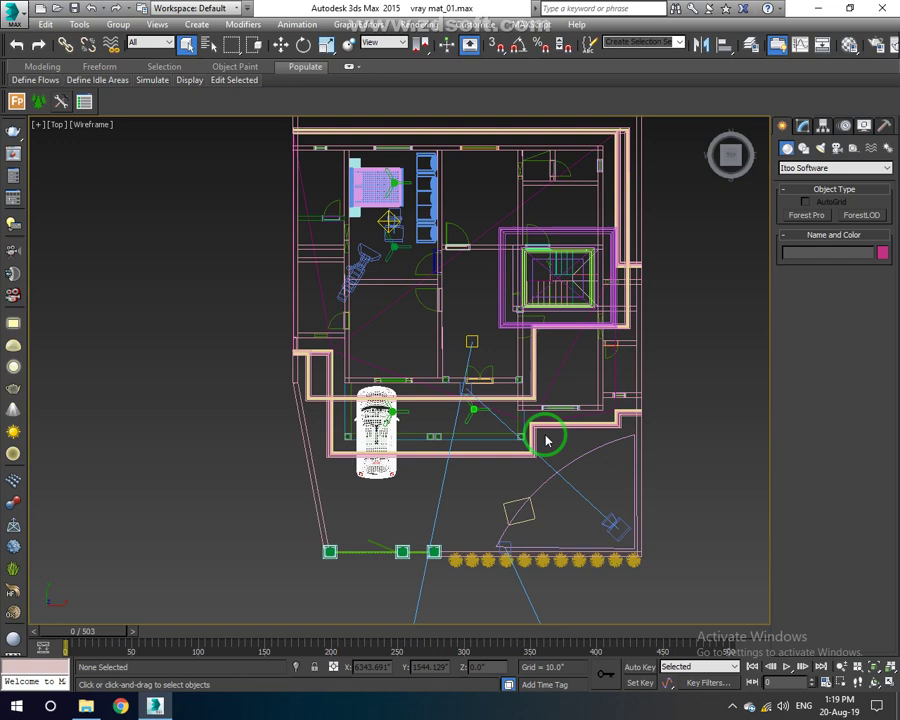
middle_click_drag(546, 440, 544, 453)
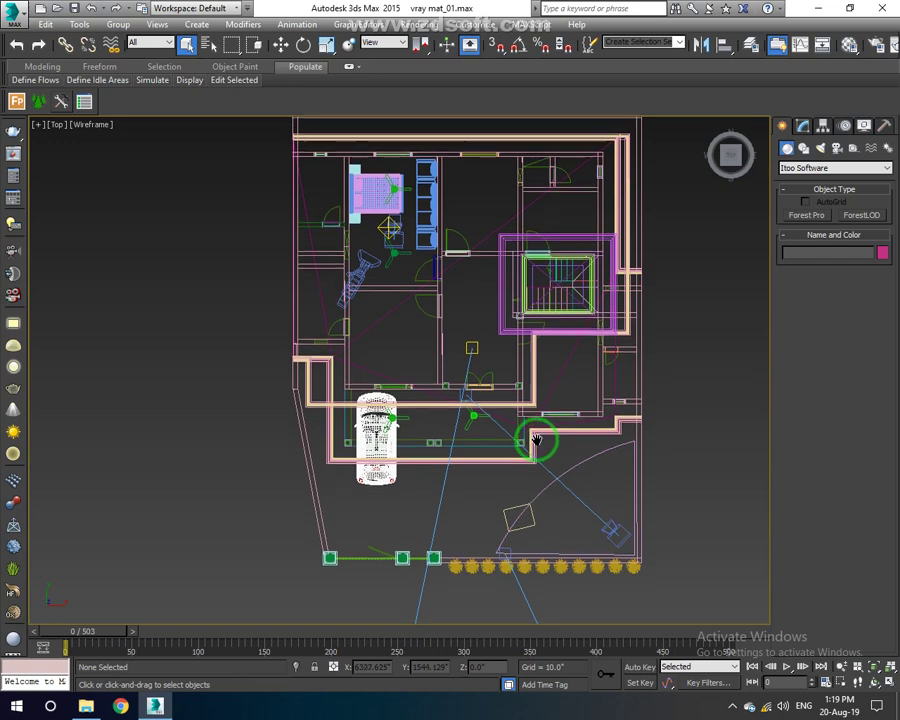
left_click(544, 453)
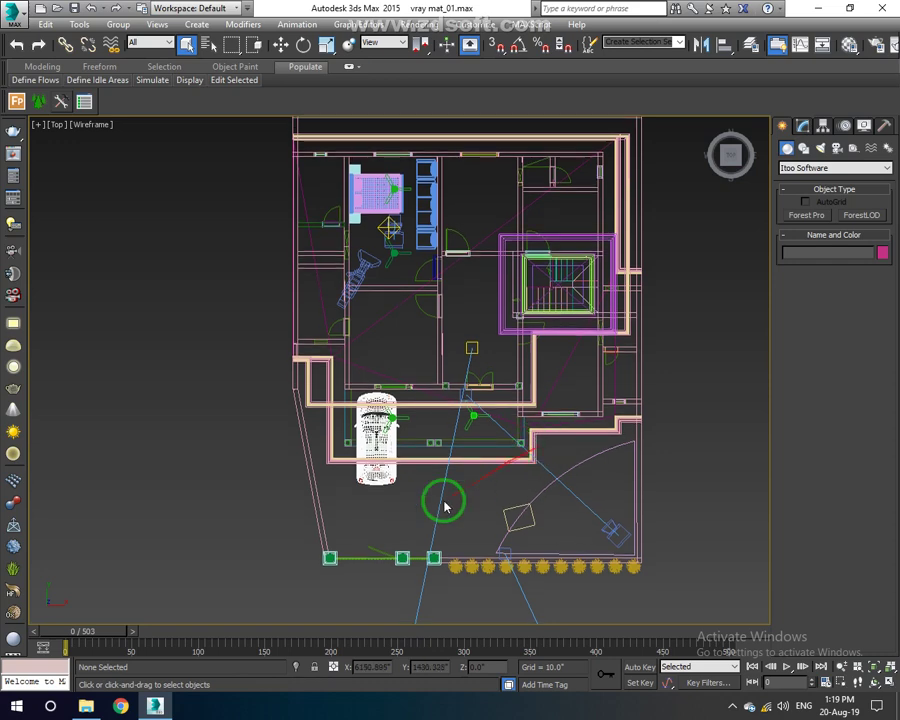
middle_click_drag(462, 497, 466, 497)
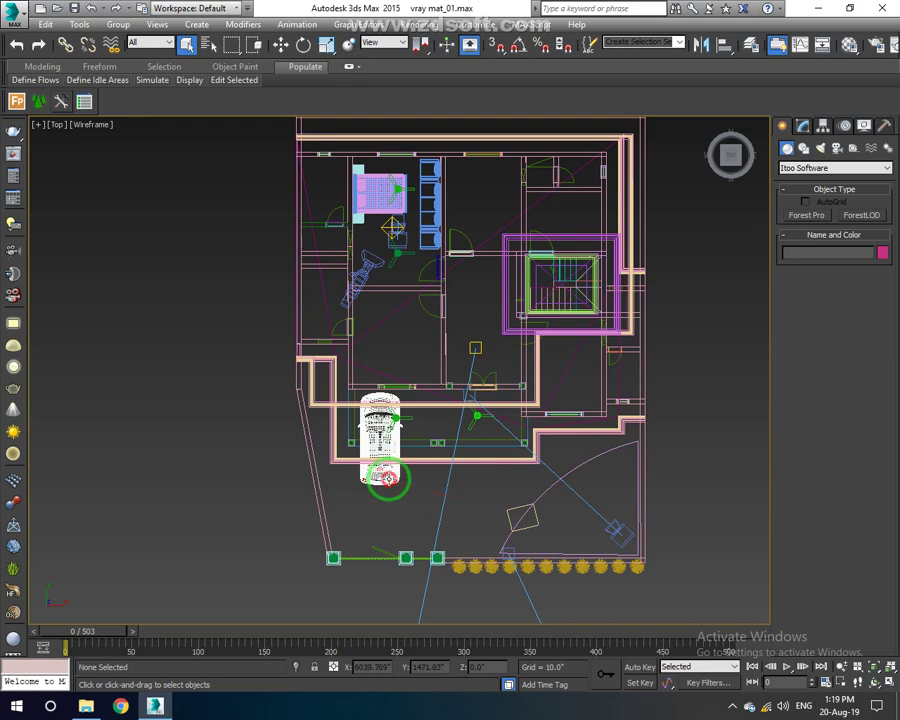
left_click(380, 425)
key("w")
left_click_drag(380, 425, 421, 489)
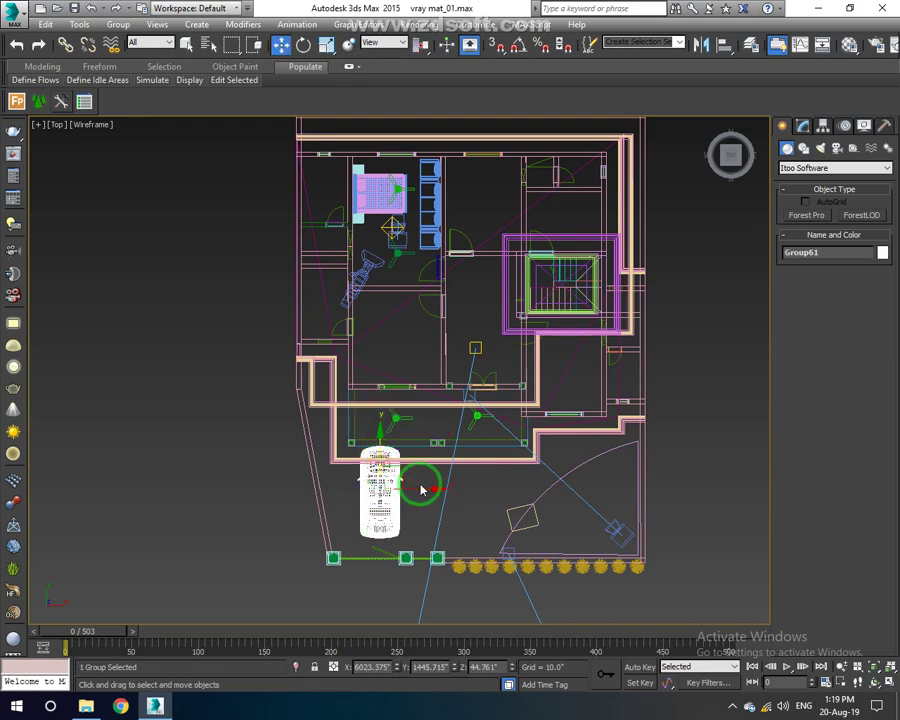
Switch to a shaded Perspective view and orbit around to inspect the courtyard.
key("p")
key("F3")
mouse_move(514, 535)
middle_mouse_down("alt")
mouse_move(584, 472)
mouse_move(444, 466)
middle_mouse_up("alt")
scroll(440, 474, "up", 4)
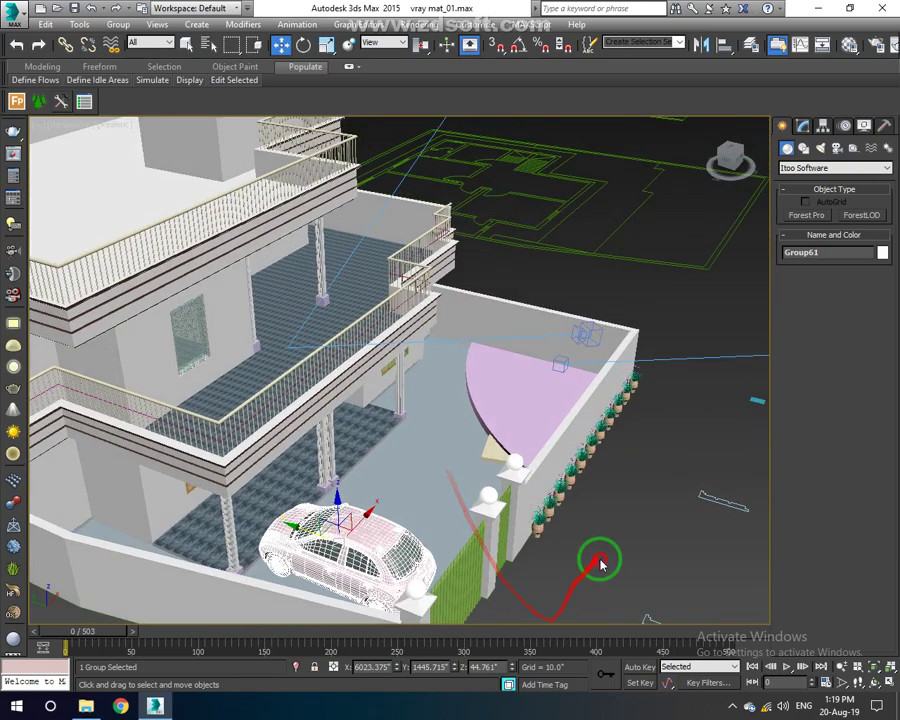
left_click(596, 557)
mouse_move(577, 558)
middle_mouse_down()
mouse_move(557, 473)
mouse_move(542, 526)
mouse_move(550, 522)
mouse_move(436, 510)
mouse_move(432, 522)
mouse_move(562, 597)
mouse_move(446, 510)
mouse_move(564, 517)
middle_mouse_up()
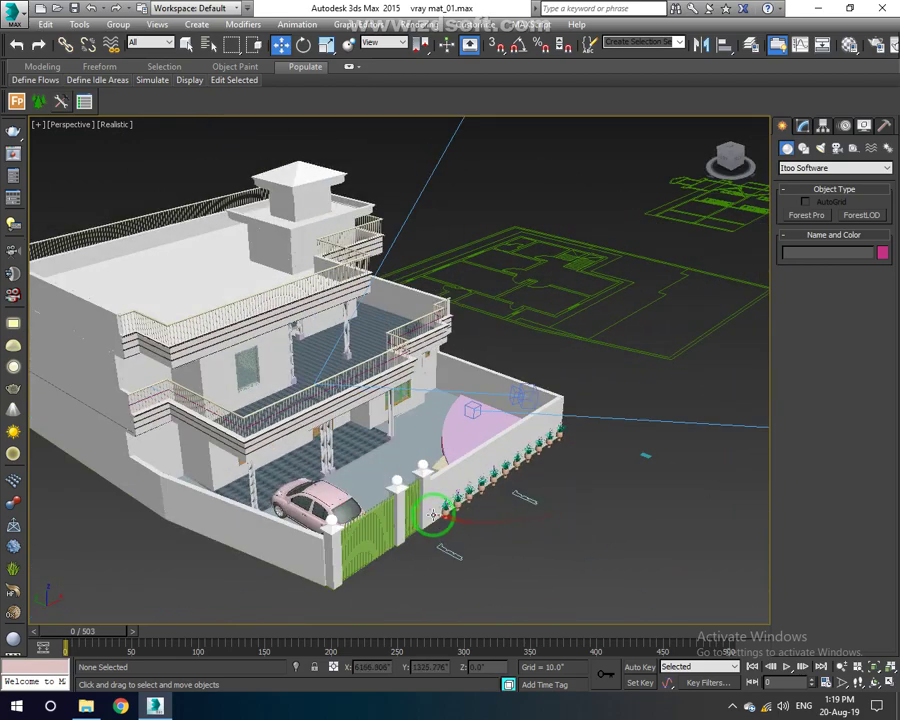
scroll(433, 515, "up", 2)
middle_click_drag(406, 517, 490, 529, "alt")
mouse_move(375, 426)
middle_mouse_down("alt")
mouse_move(476, 426)
mouse_move(465, 445)
mouse_move(300, 424)
mouse_move(310, 392)
mouse_move(318, 426)
mouse_move(341, 412)
mouse_move(412, 443)
mouse_move(362, 455)
middle_mouse_up("alt")
scroll(341, 412, "down", 2)
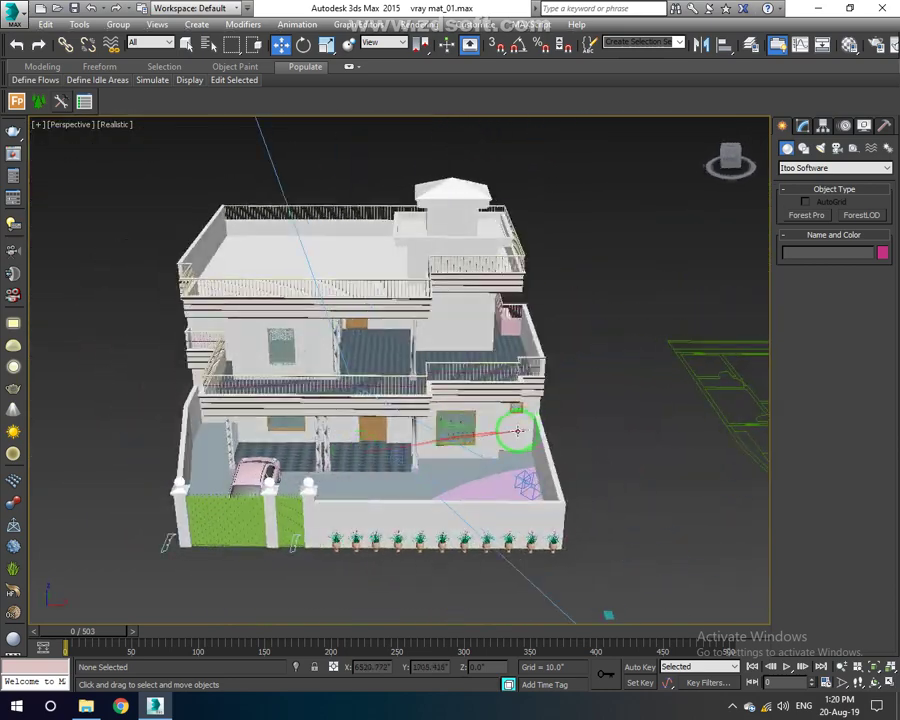
middle_click_drag(517, 428, 483, 447, "alt")
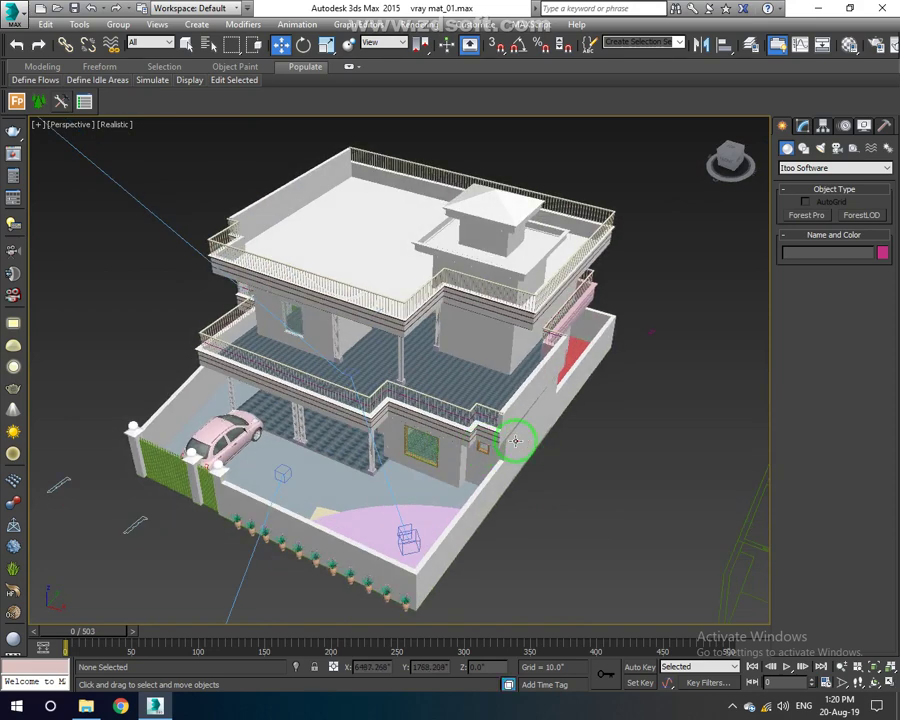
scroll(333, 487, "up", 3)
middle_click_drag(401, 494, 433, 464)
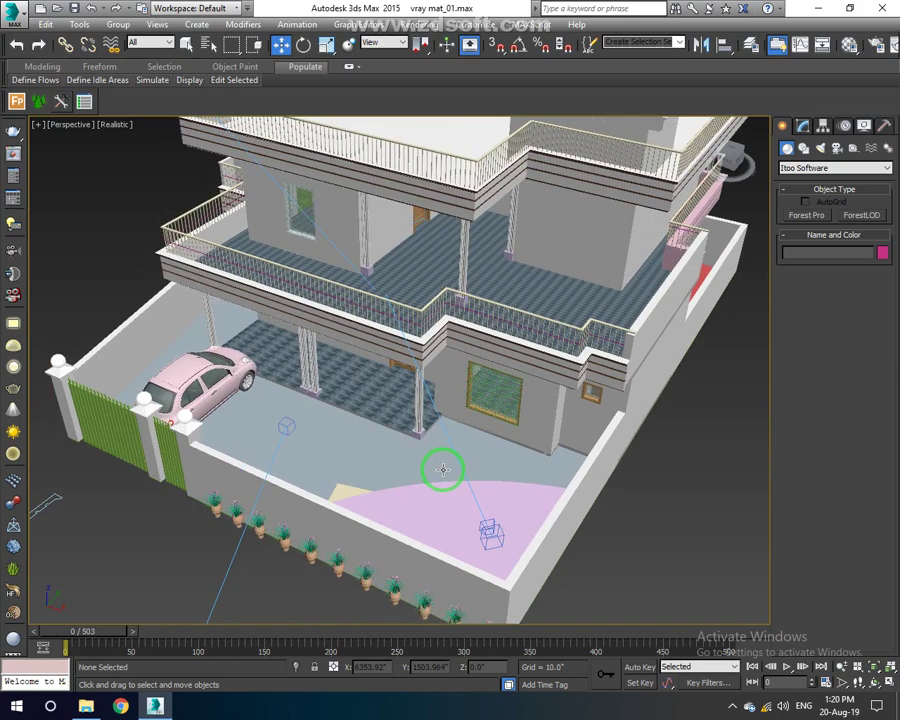
middle_click_drag(474, 457, 452, 456)
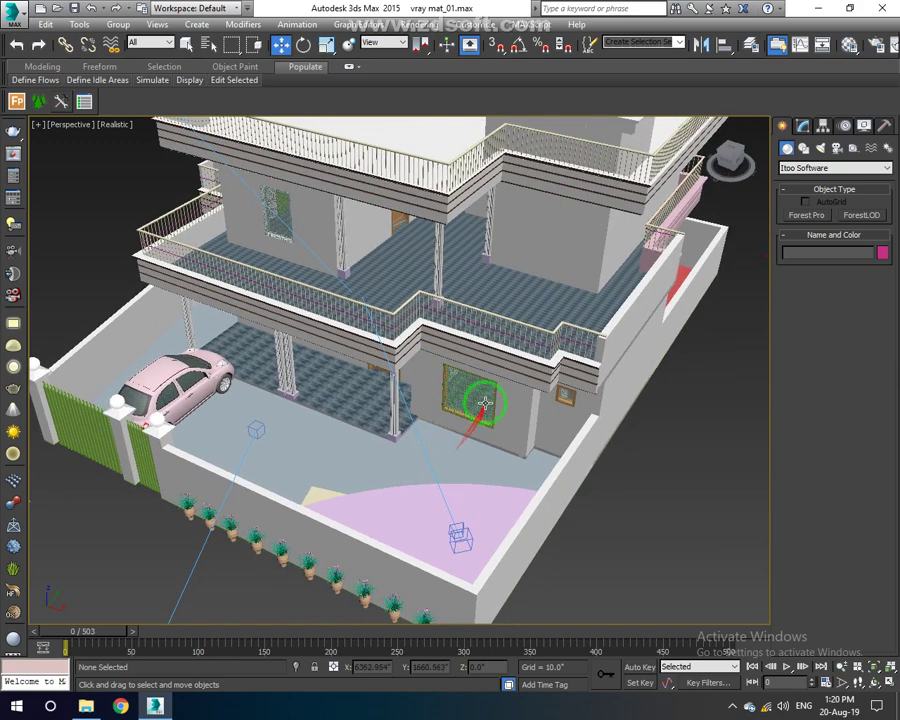
scroll(492, 403, "up", 5)
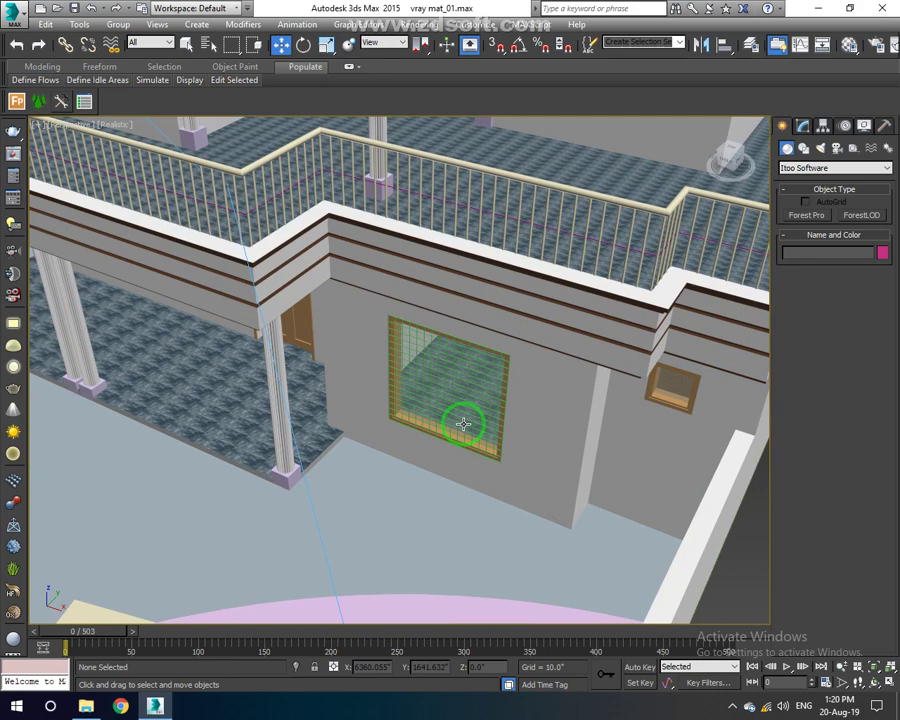
Orbit and zoom the Perspective close-up around the house's window, roof and side corner.
left_click(552, 340)
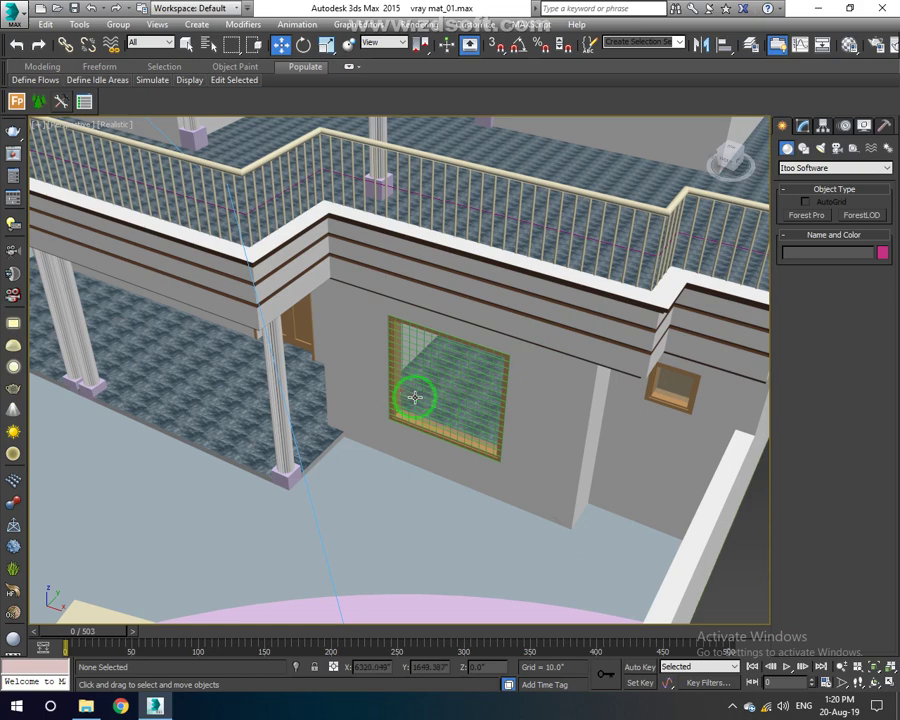
middle_click_drag(406, 399, 365, 396)
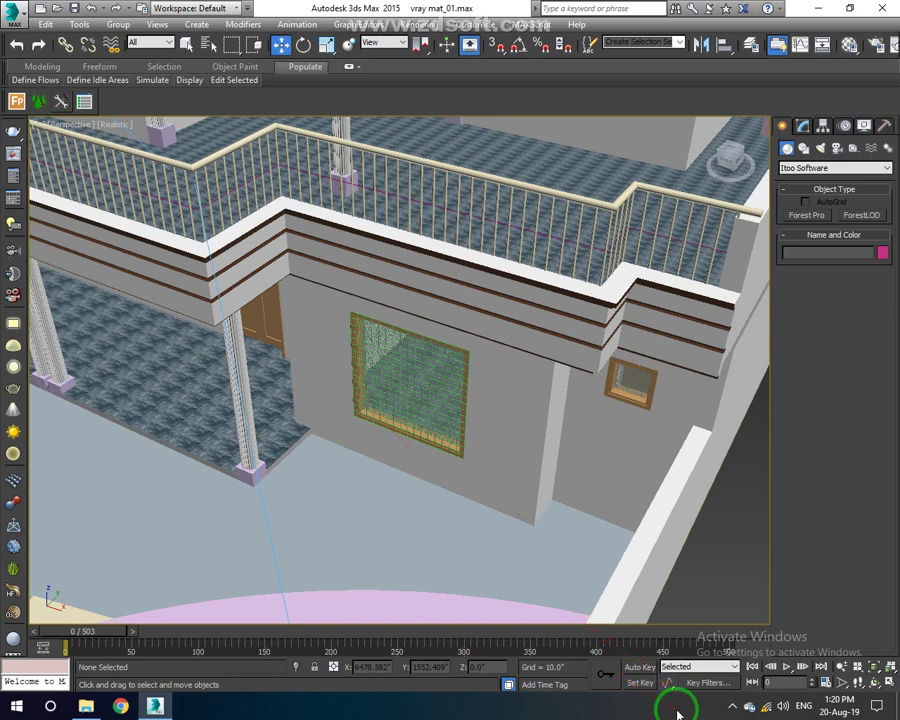
left_click(733, 706)
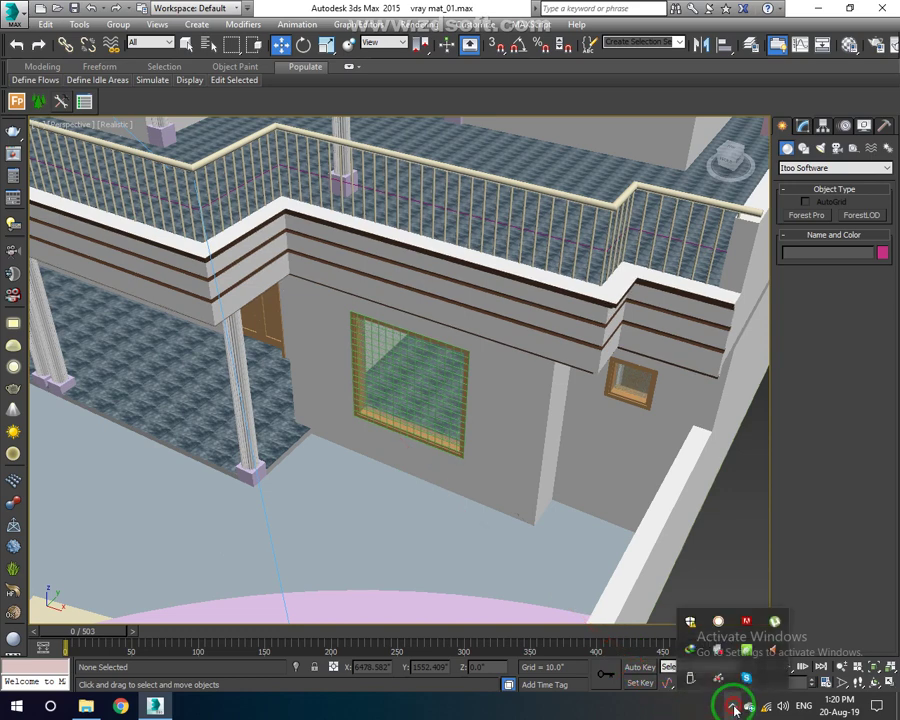
left_click(724, 622)
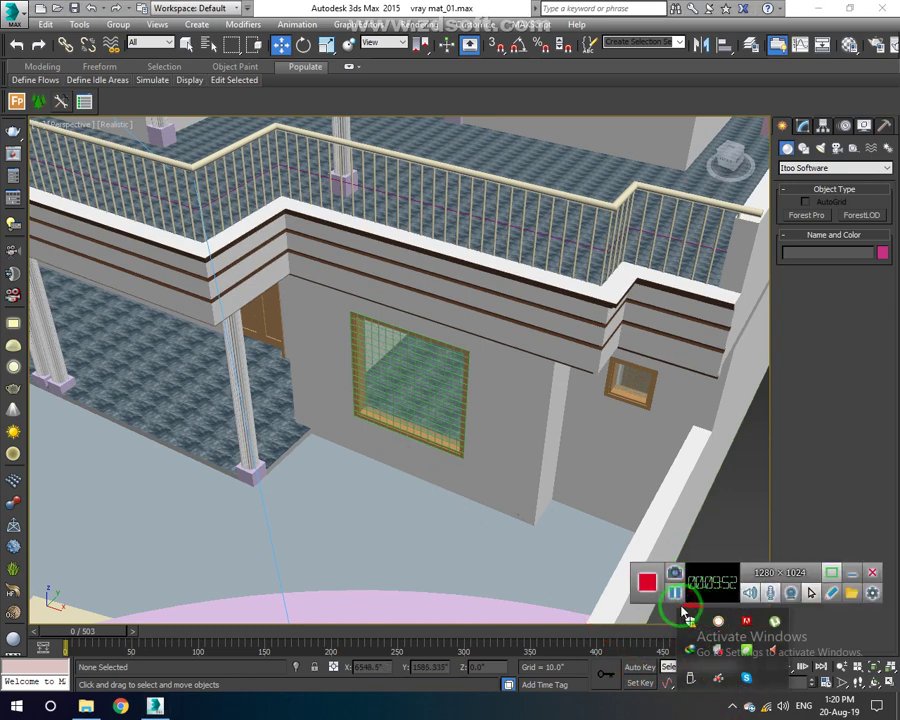
middle_click_drag(402, 372, 355, 463, "alt")
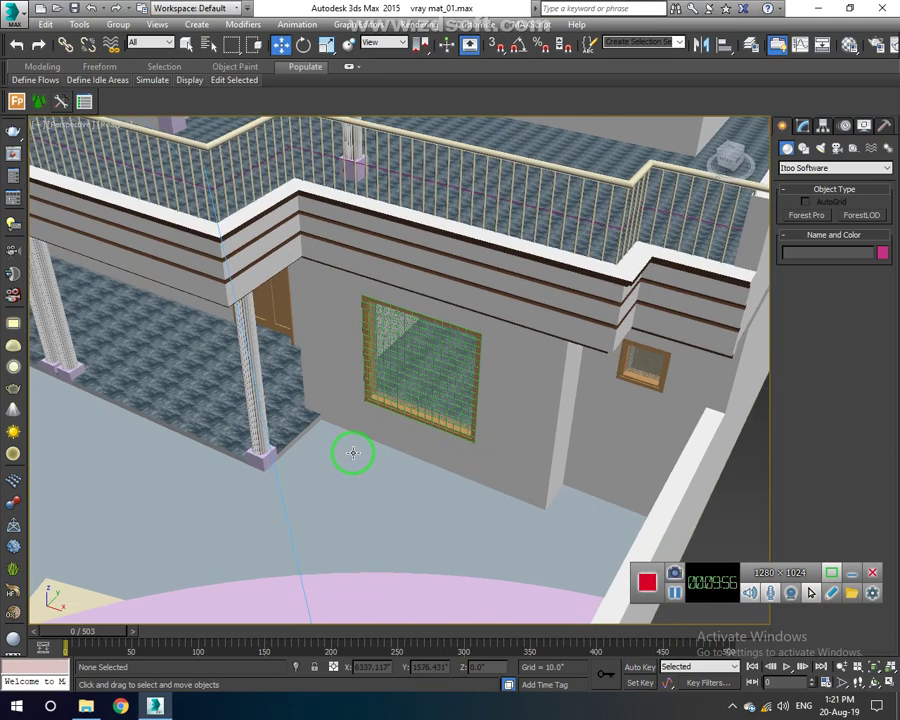
scroll(356, 452, "down", 5)
middle_click_drag(360, 450, 357, 484, "alt")
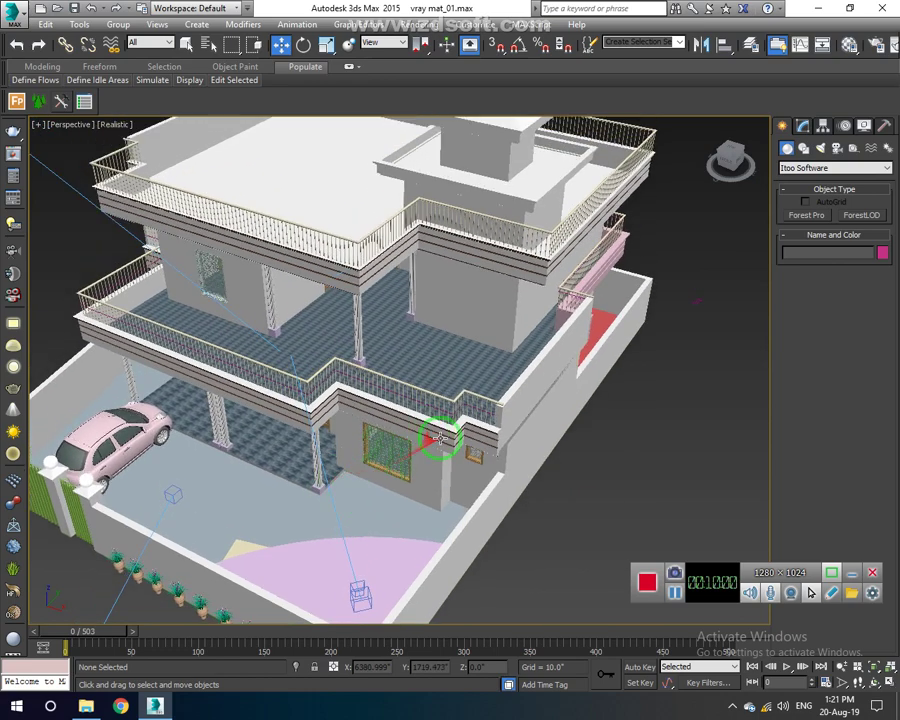
scroll(502, 493, "up", 2)
middle_click_drag(442, 456, 369, 385)
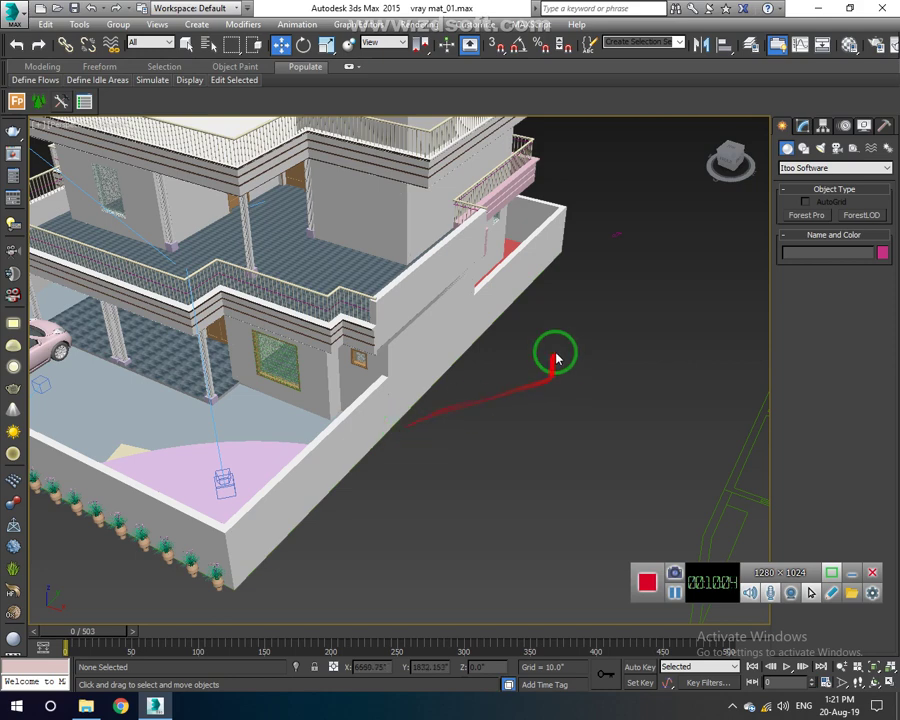
left_click(781, 126)
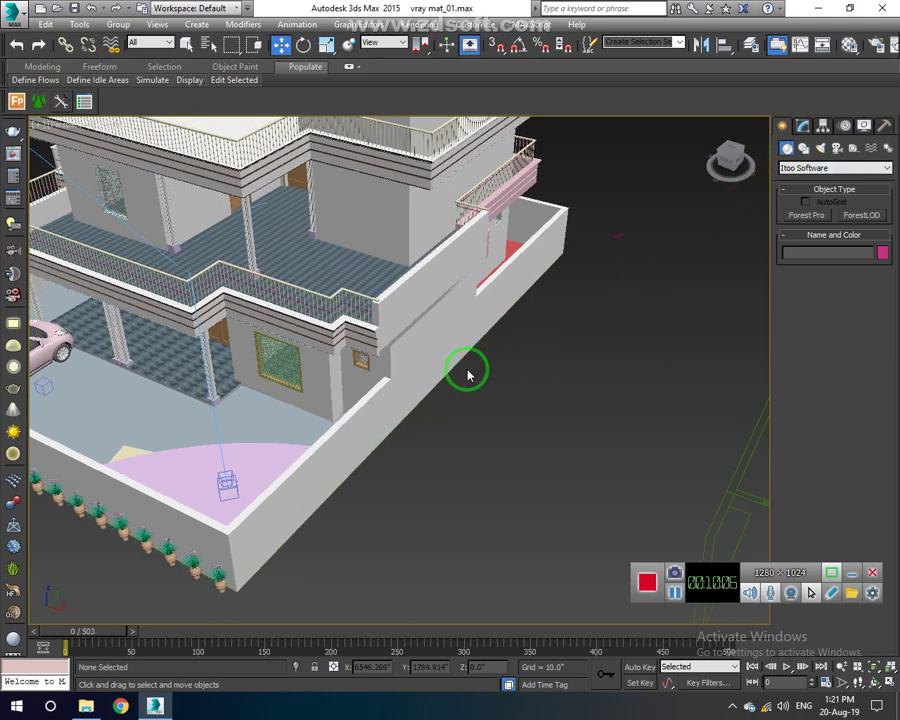
Switch to the Top view in Wireframe and zoom in on the house plan.
key("t")
key("F3")
scroll(467, 375, "down", 6)
scroll(372, 274, "up", 2)
scroll(326, 275, "up", 2)
scroll(345, 310, "up", 1)
scroll(380, 333, "up", 3)
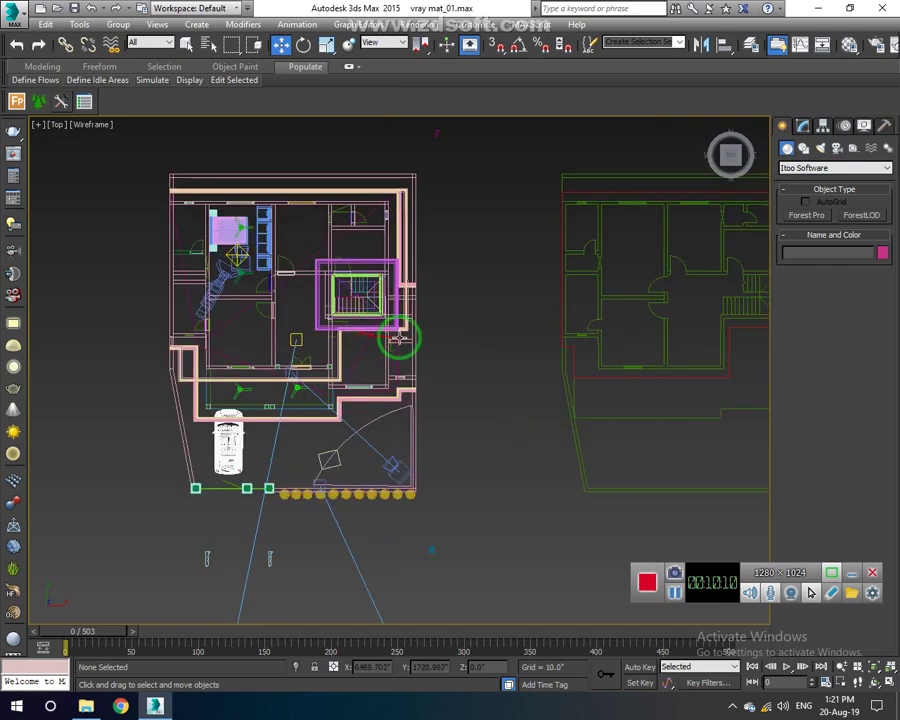
scroll(448, 368, "up", 3)
middle_click_drag(456, 373, 475, 376)
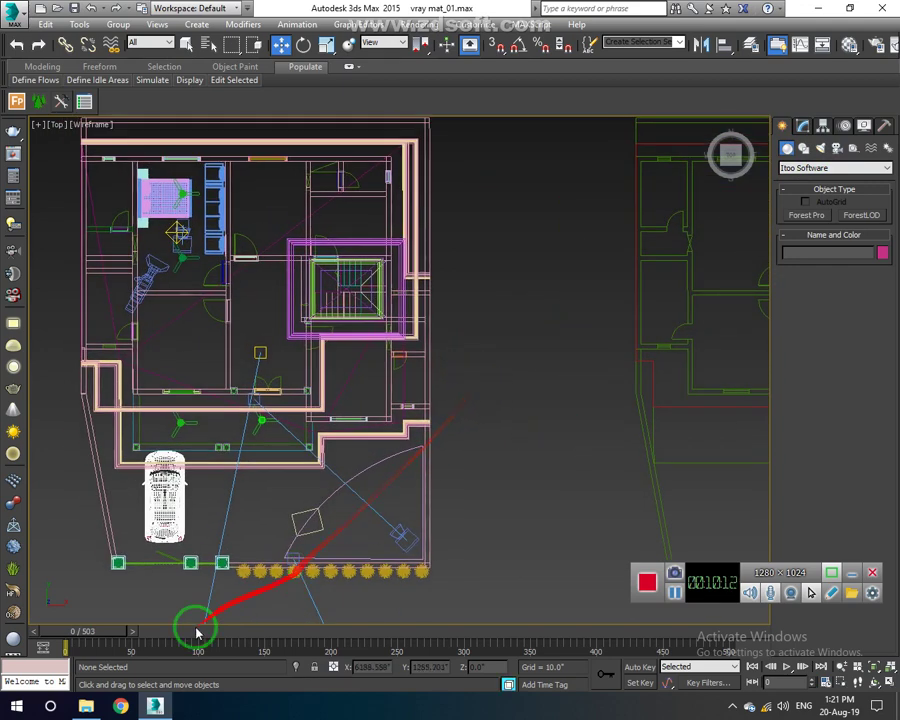
In File Explorer, browse the AutoCAD & 3D Max (D:) drive and its 2019 A folder.
left_click(86, 706)
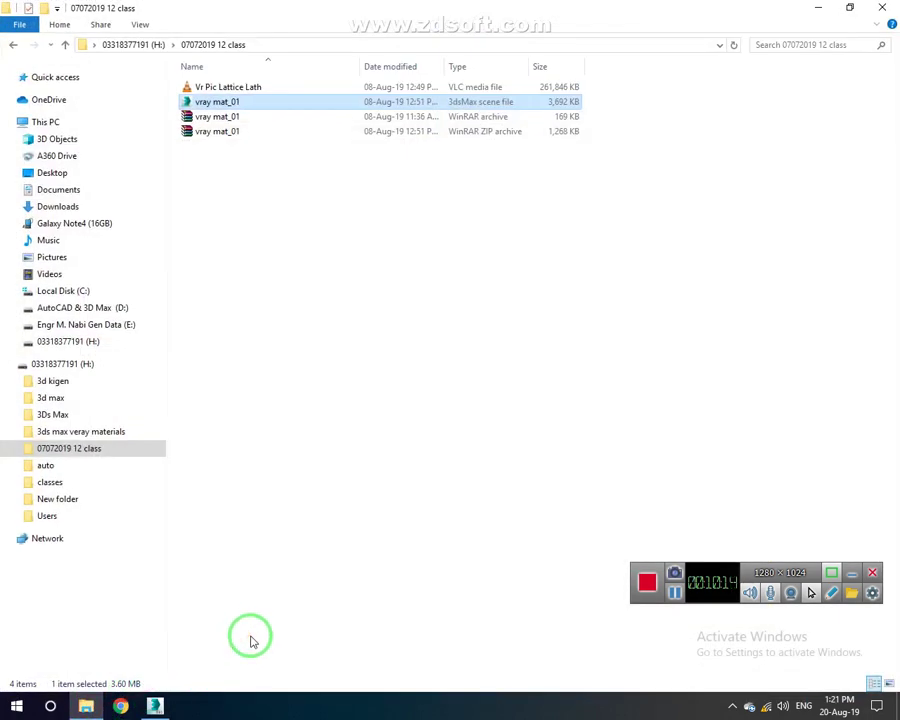
left_click(136, 321)
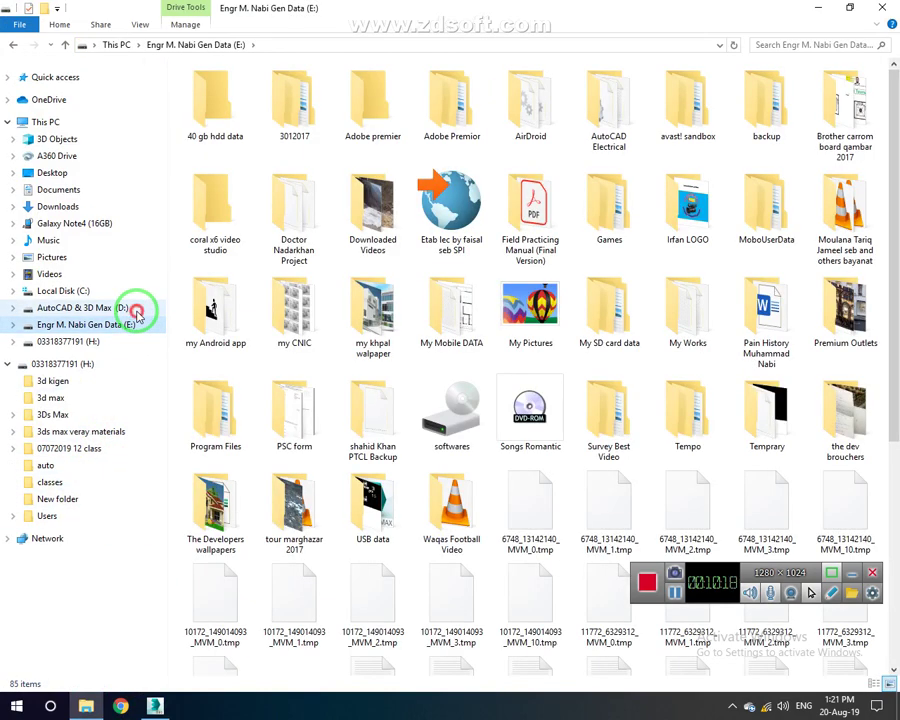
left_click(137, 312)
left_click(350, 152)
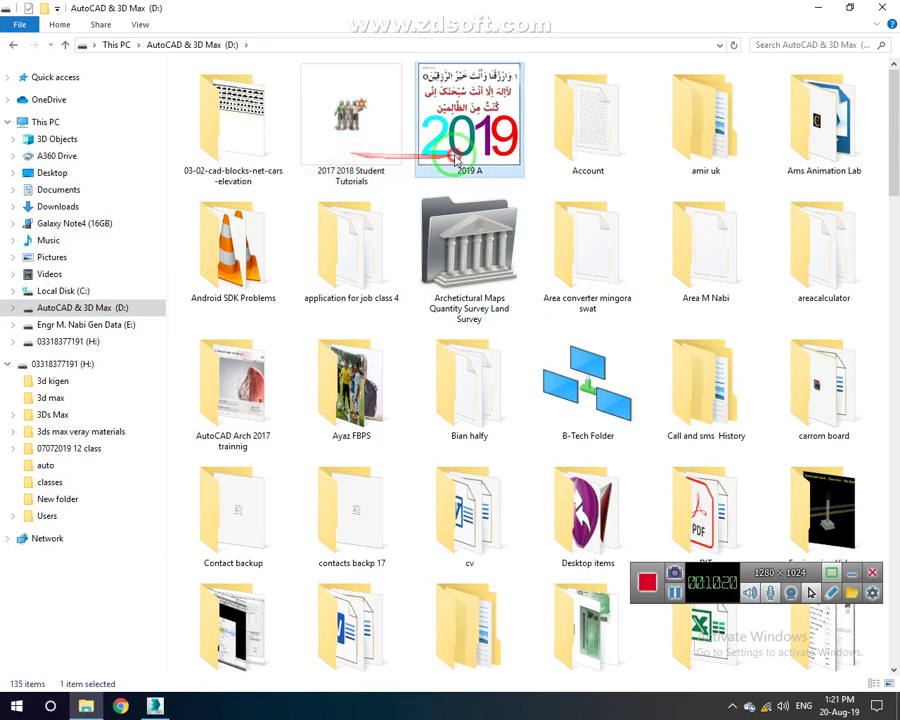
double_click(455, 150)
left_click(13, 45)
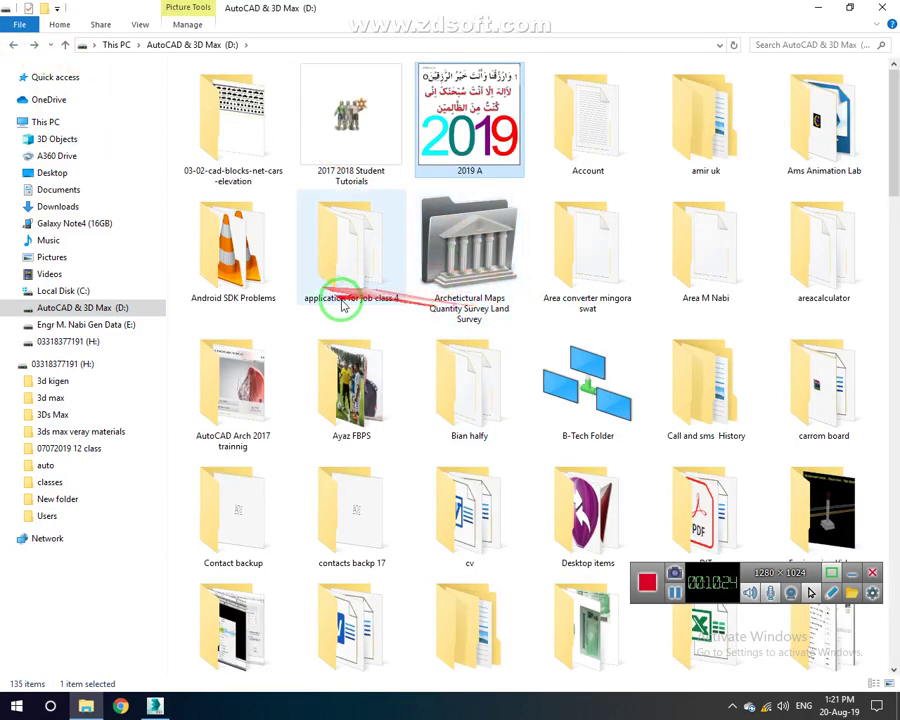
scroll(537, 340, "down", 3)
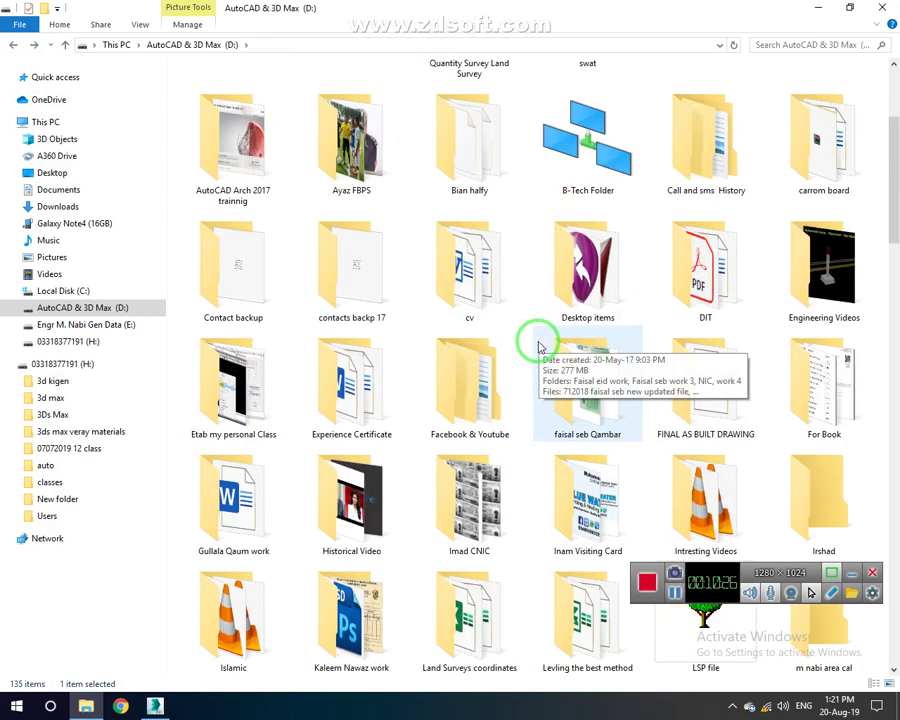
scroll(530, 340, "up", 3)
key("s")
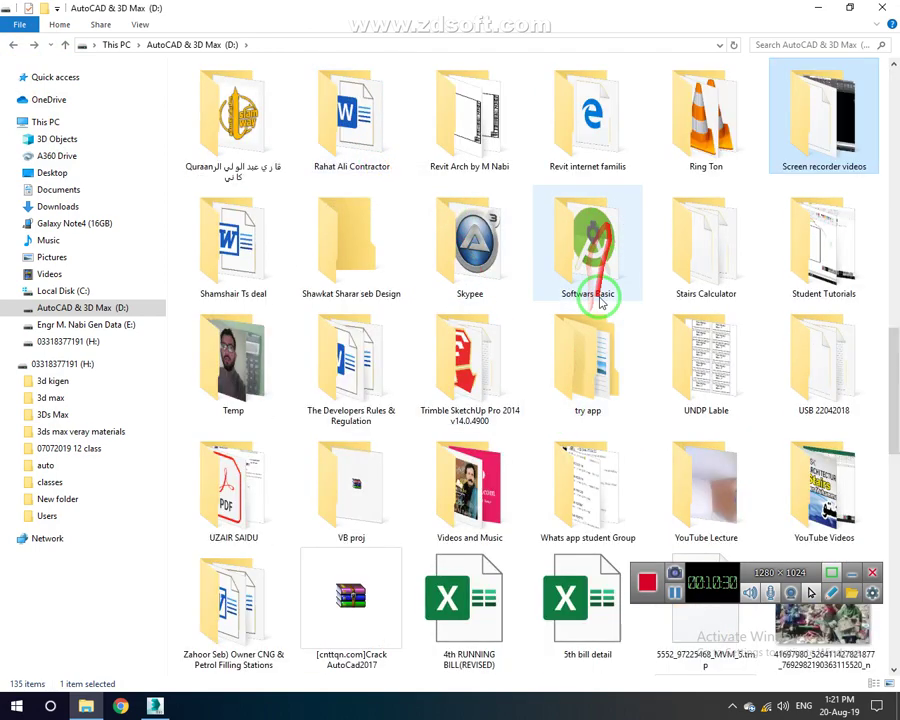
scroll(500, 230, "up", 15)
Search drive D: for 'watch', then return to the 3ds Max plan.
left_click(835, 47)
type("watch")
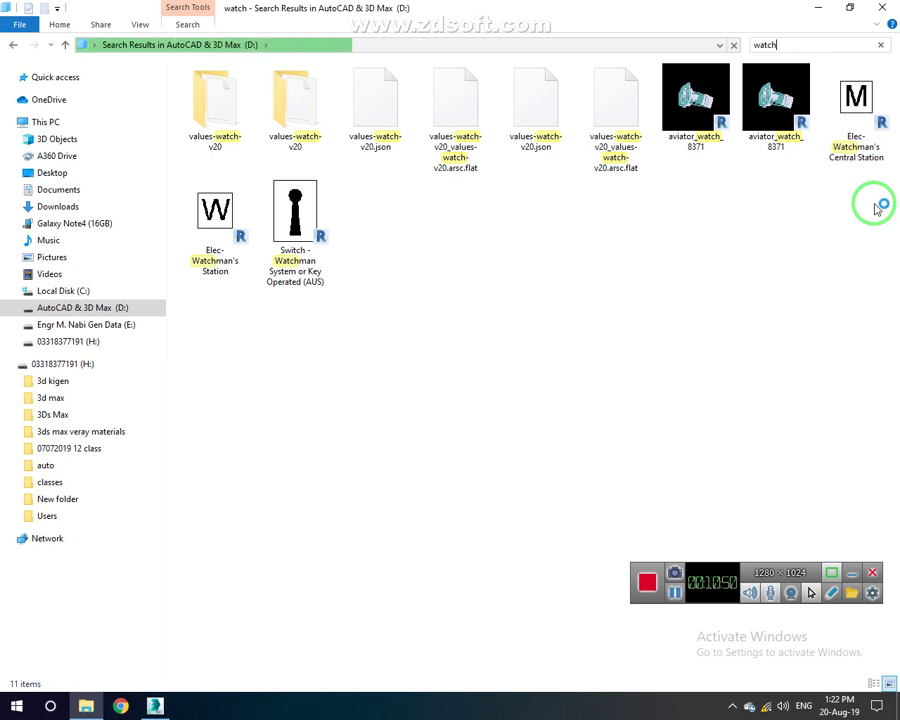
left_click(155, 706)
scroll(464, 436, "up", 1)
scroll(476, 433, "up", 1)
scroll(500, 455, "up", 1)
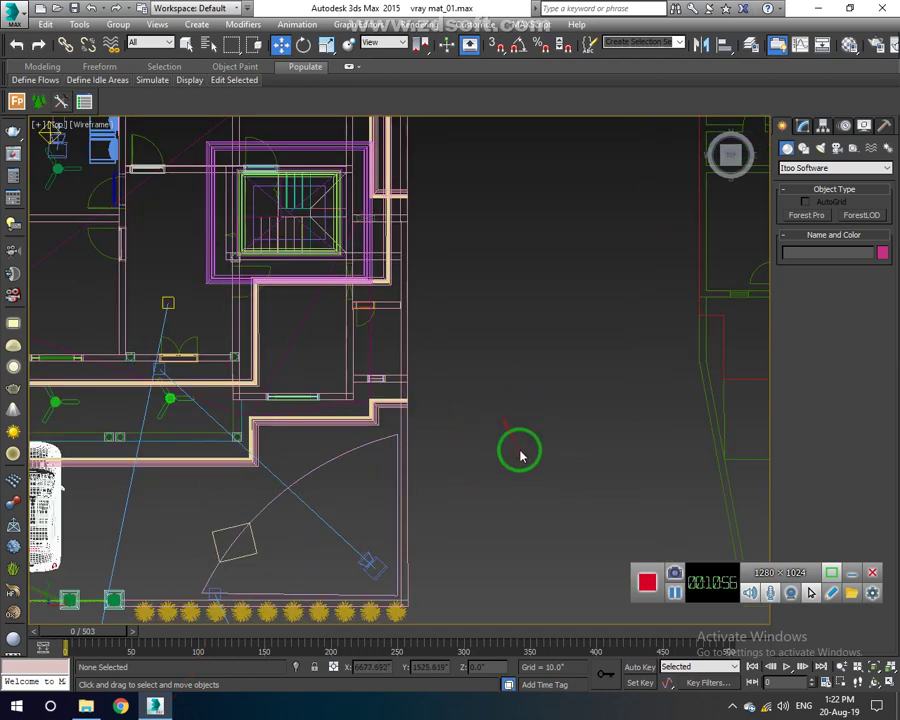
Pan and zoom the top plan toward an empty area of the scene.
left_click(803, 148)
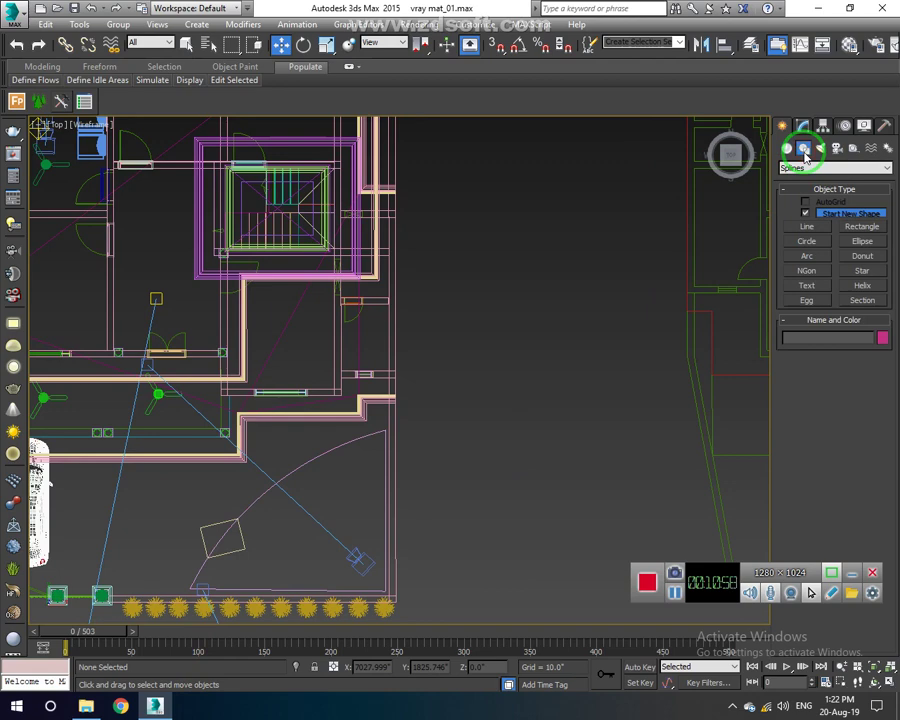
mouse_move(541, 396)
middle_mouse_down()
mouse_move(524, 362)
mouse_move(502, 384)
middle_mouse_up()
scroll(468, 410, "up", 2)
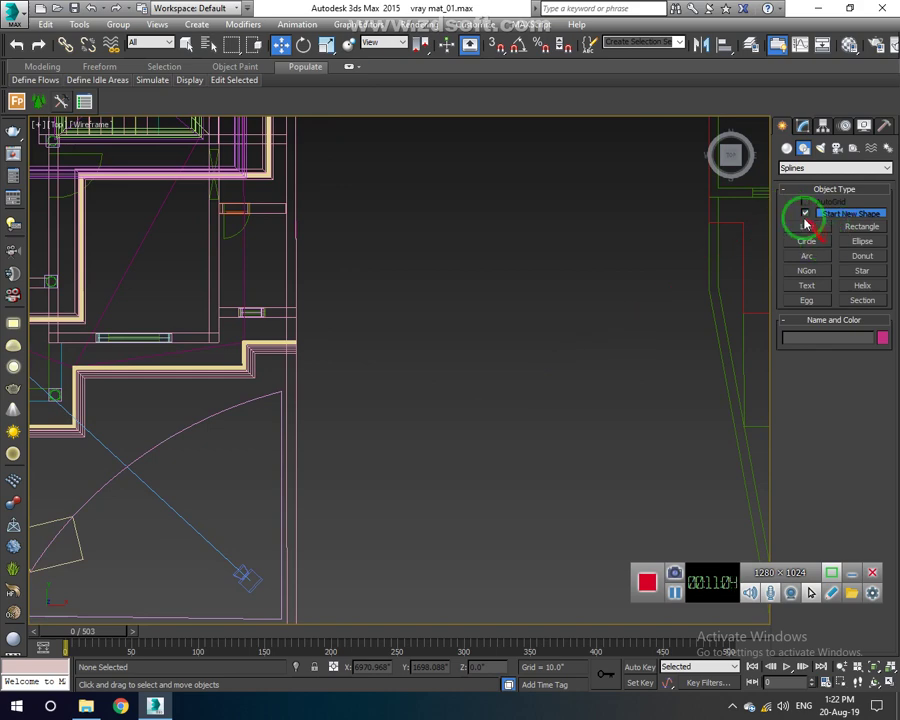
left_click(787, 148)
middle_click_drag(528, 350, 480, 300)
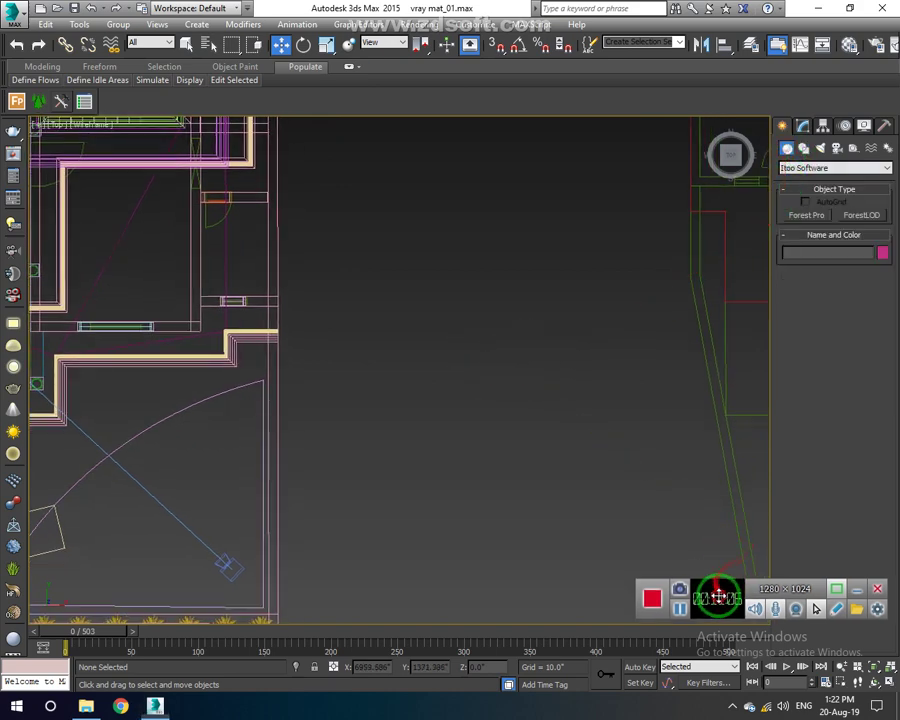
middle_click_drag(524, 410, 507, 368)
scroll(507, 368, "up", 1)
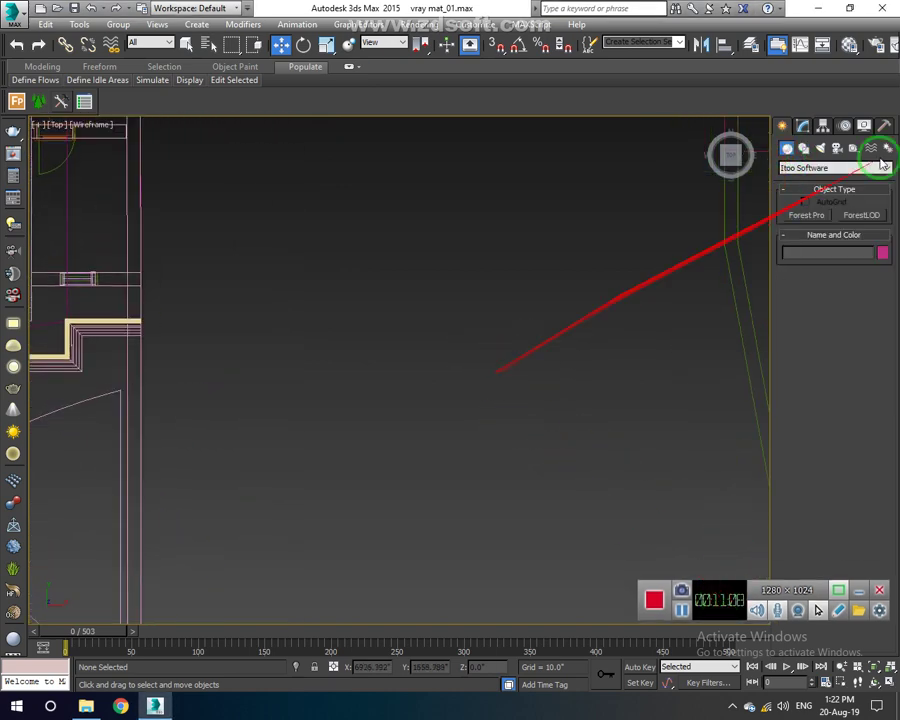
Choose Standard Primitives > Sphere and start a sphere in the empty area.
left_click(805, 168)
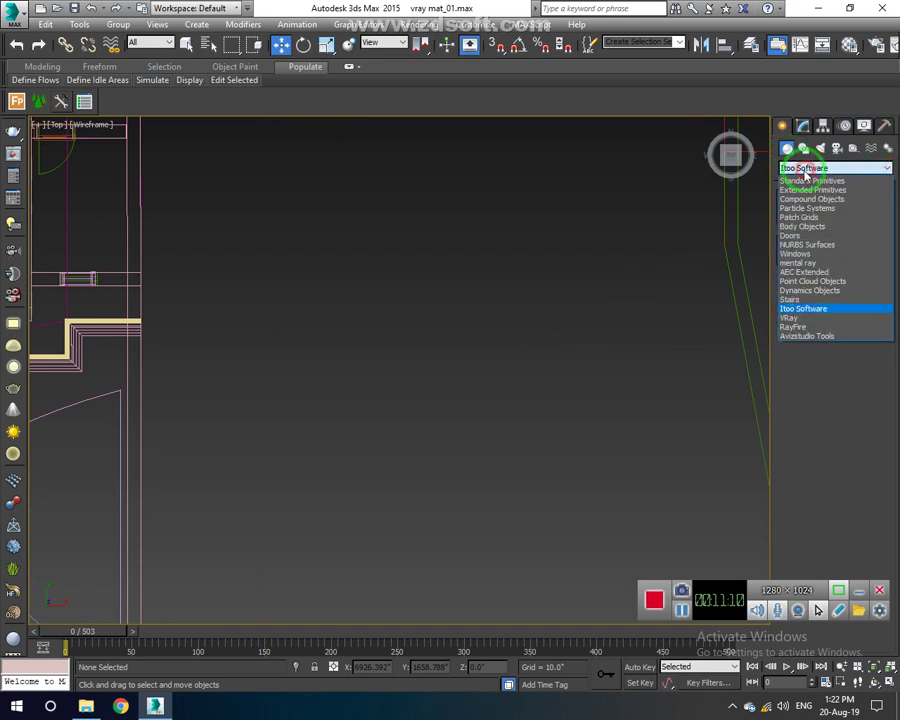
left_click(805, 179)
left_click(808, 170)
left_click(800, 168)
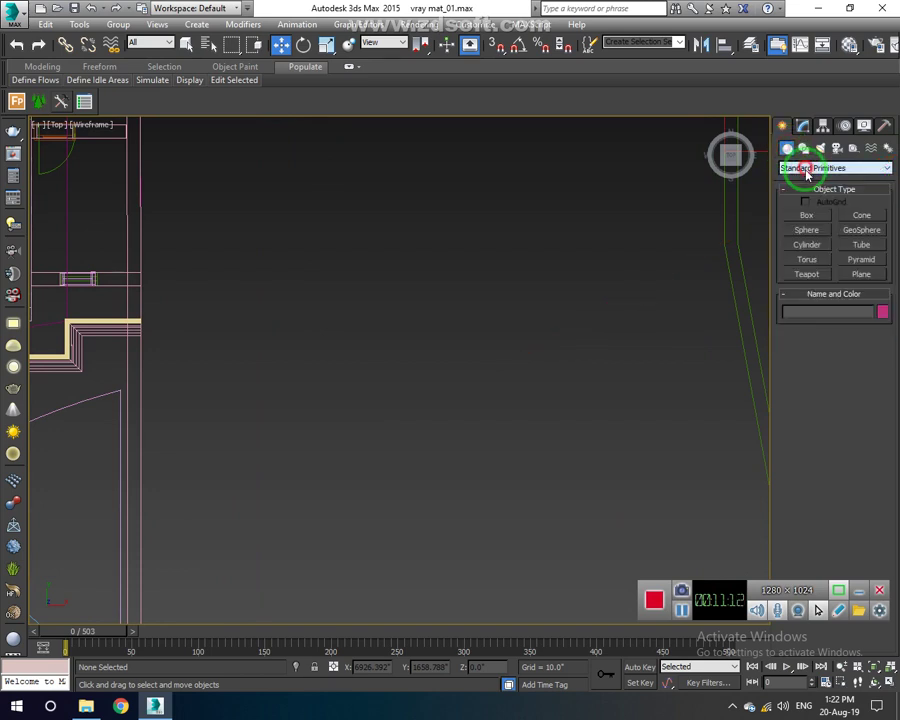
left_click(810, 232)
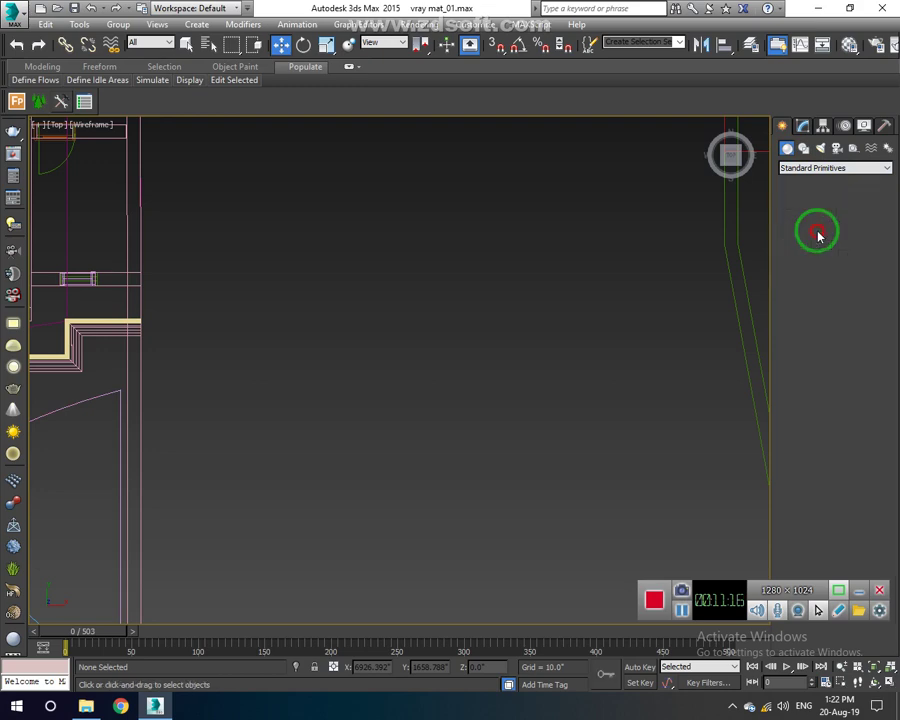
left_click(386, 340)
Draw a sphere in the Top view and set its radius to 6.0.
left_click_drag(386, 340, 458, 424)
scroll(365, 322, "up", 1)
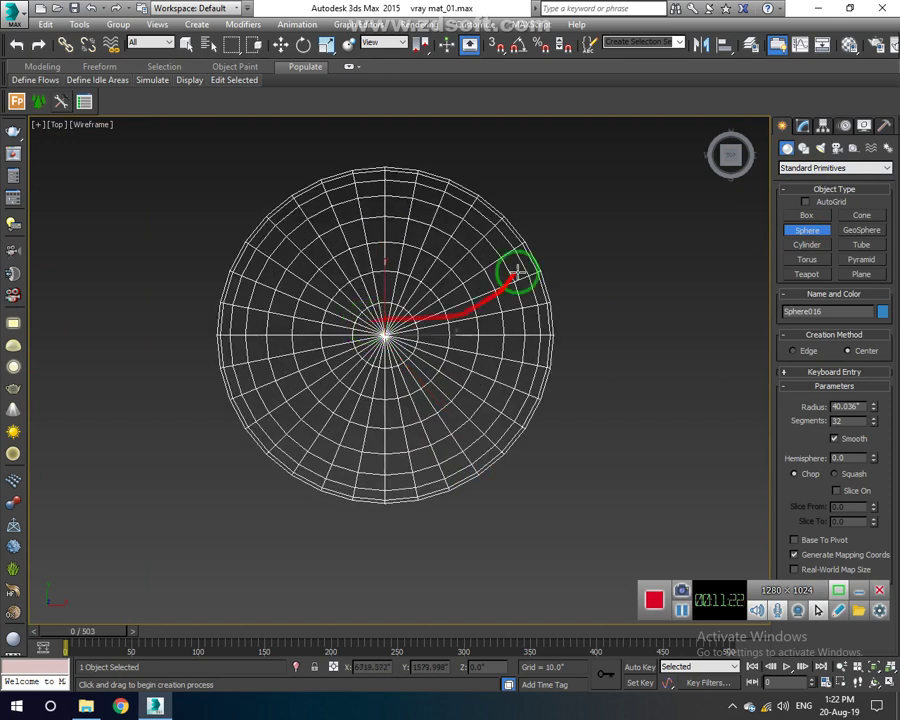
left_click_drag(861, 406, 805, 419)
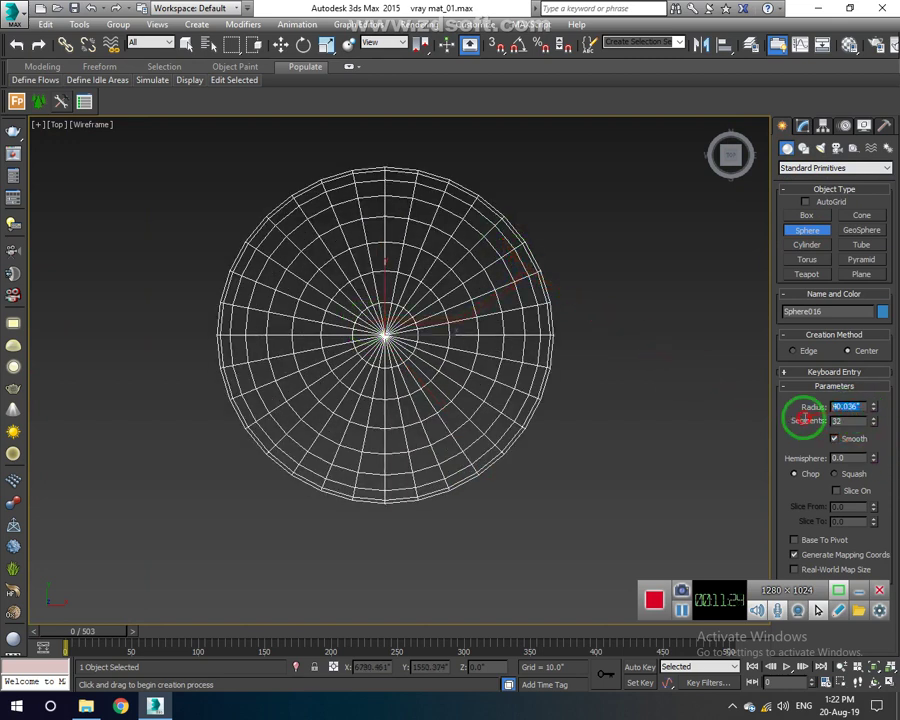
type("6")
key("Return")
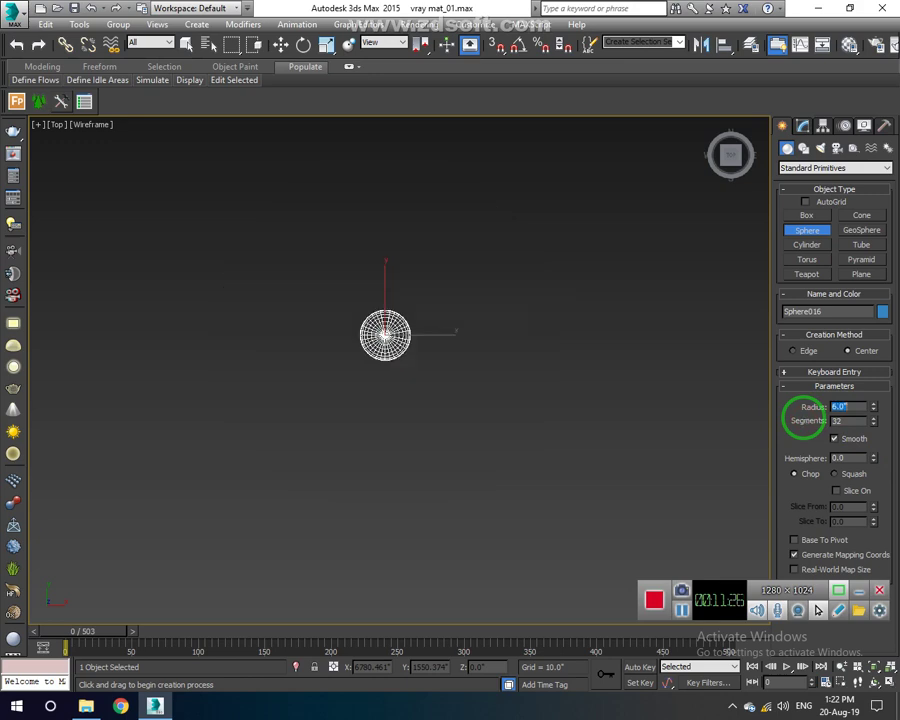
scroll(362, 334, "up", 4)
scroll(360, 336, "up", 2)
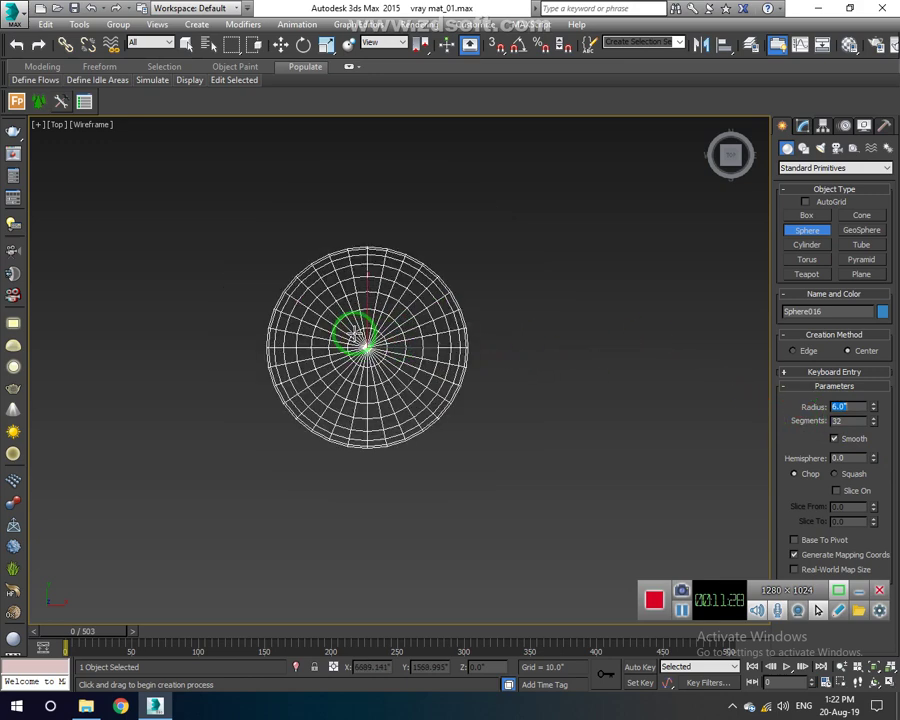
scroll(355, 333, "up", 3)
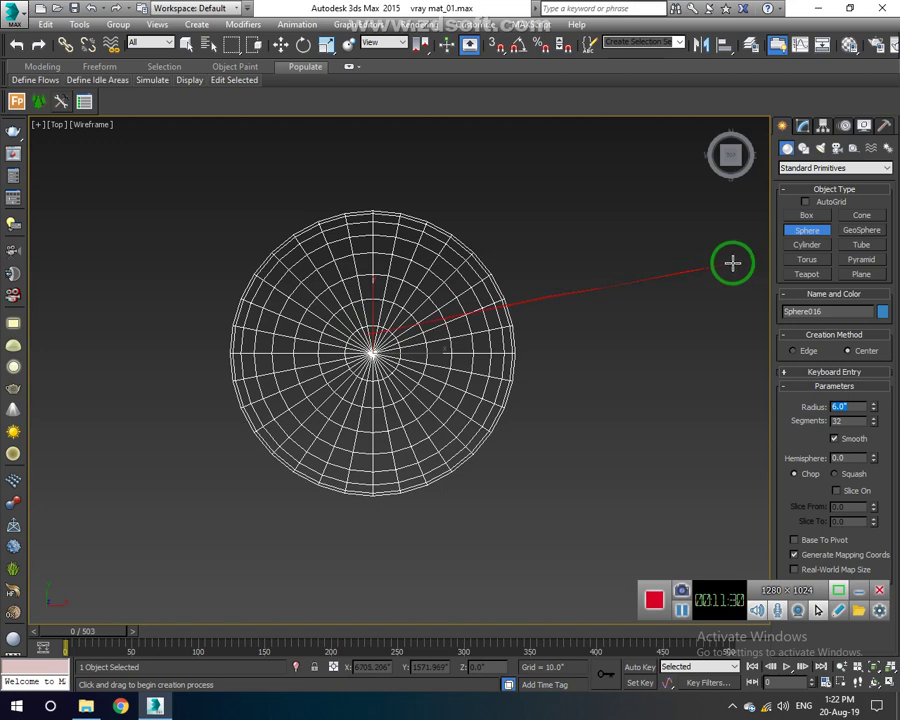
Begin drawing a cylinder beside the sphere.
key("BackSpace")
left_click(812, 245)
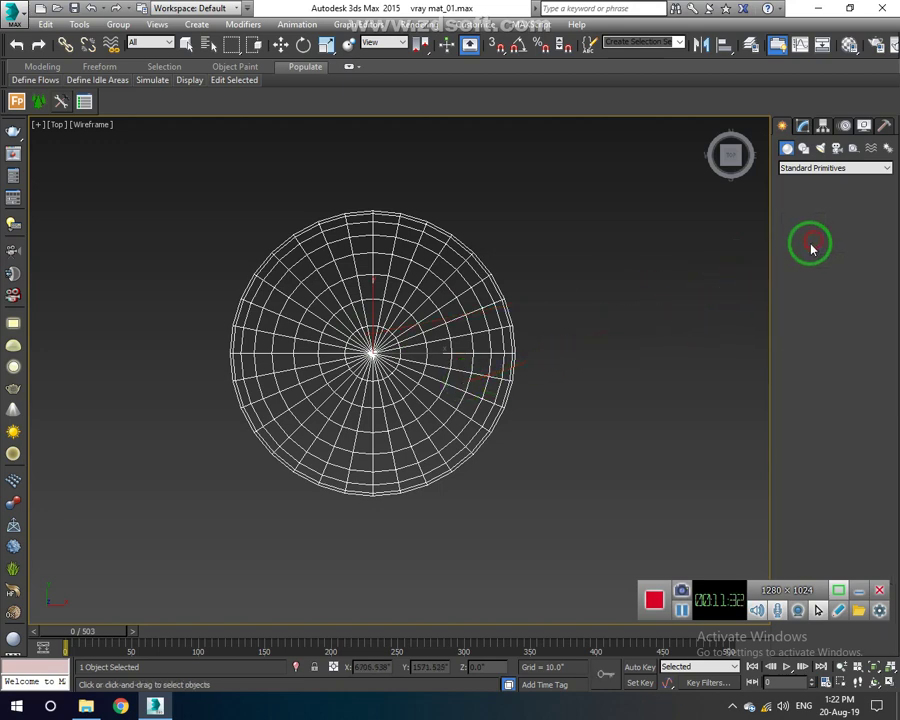
middle_click_drag(372, 352, 486, 194)
Draw a cylinder below the sphere, then delete the sphere.
scroll(482, 229, "down", 4)
left_click_drag(530, 330, 500, 396)
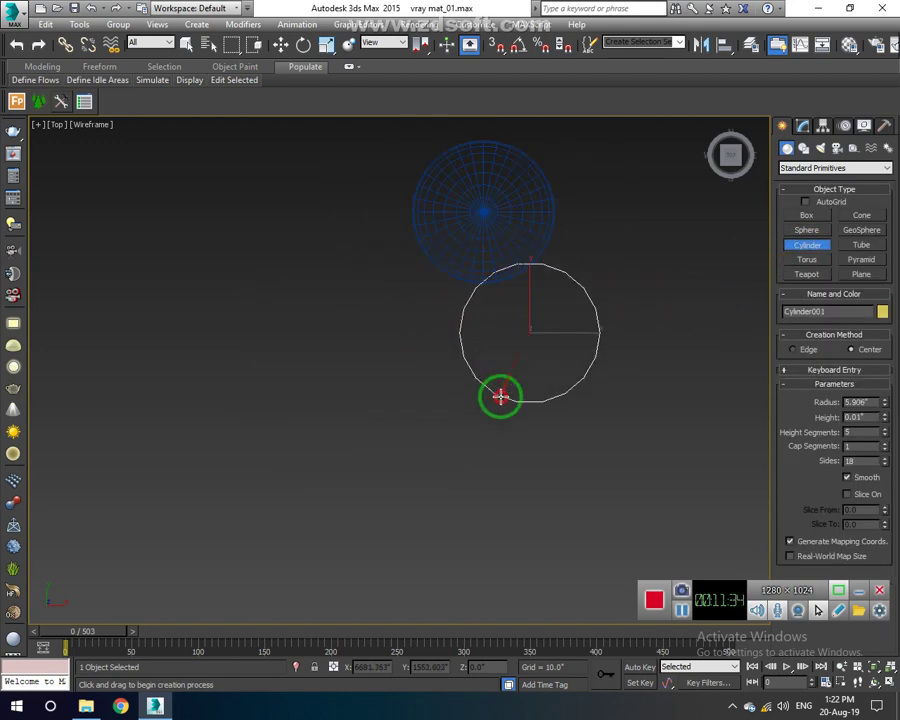
left_click(521, 208)
key("w")
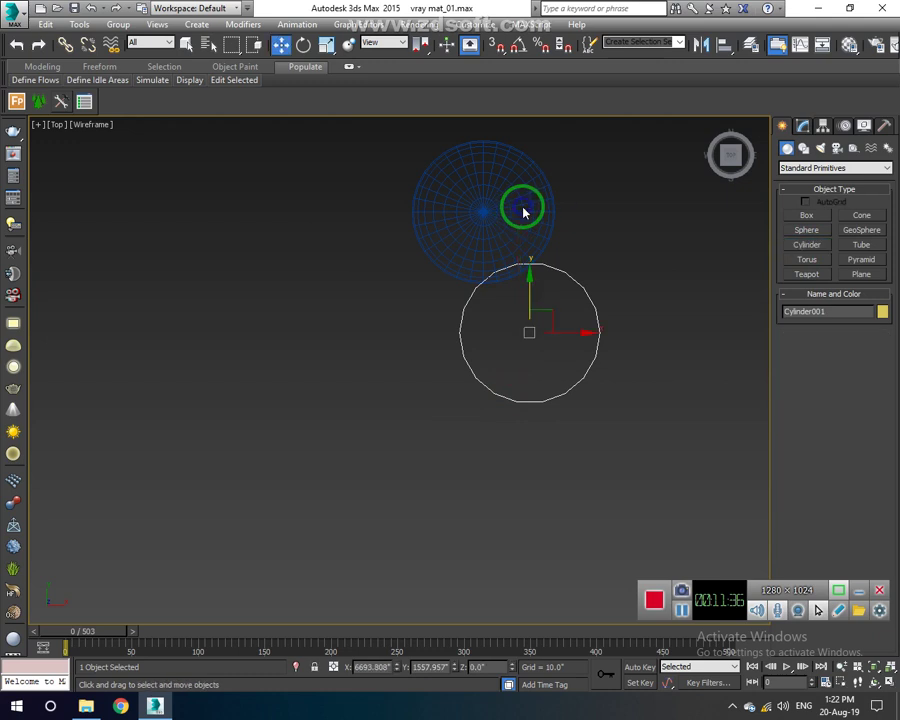
left_click(540, 216)
key("Delete")
left_click(584, 296)
In Modify, set the cylinder radius to 6.0 and increase its sides.
scroll(590, 323, "up", 2)
left_click(802, 125)
double_click(828, 330)
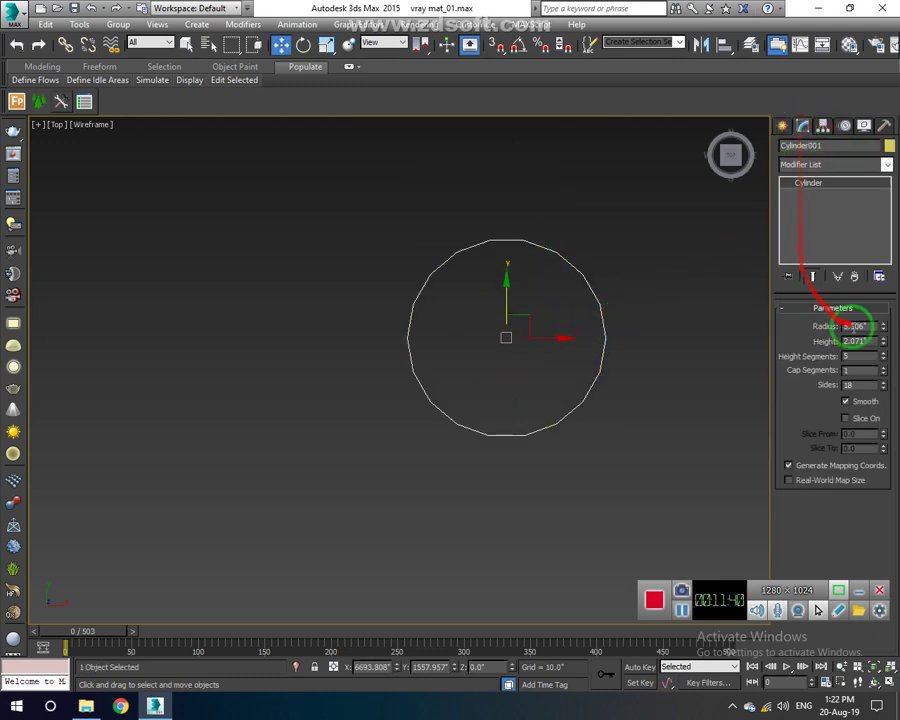
type("6")
key("Return")
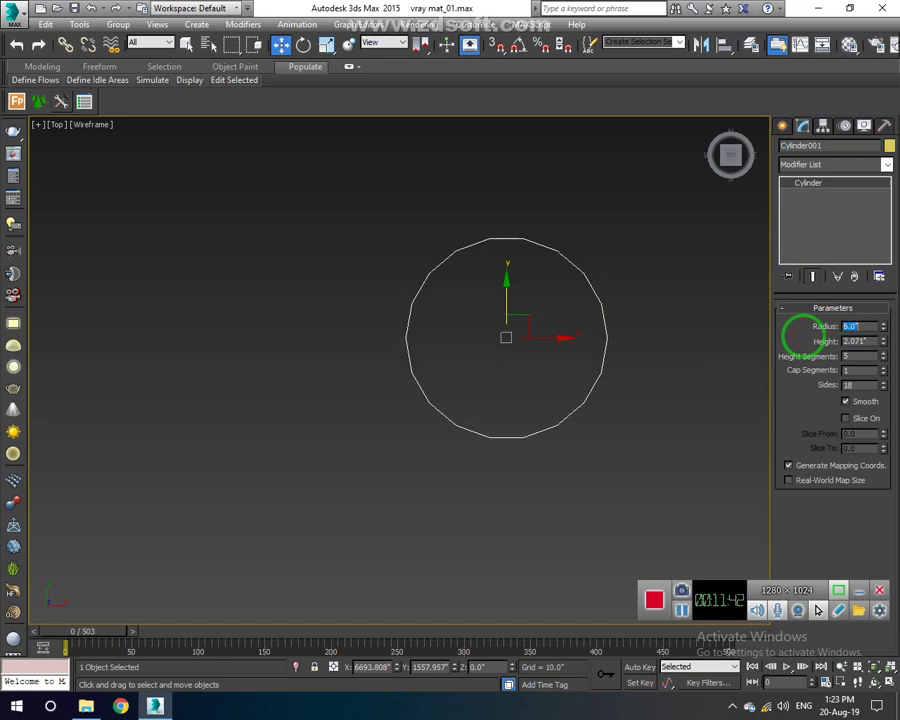
double_click(834, 342)
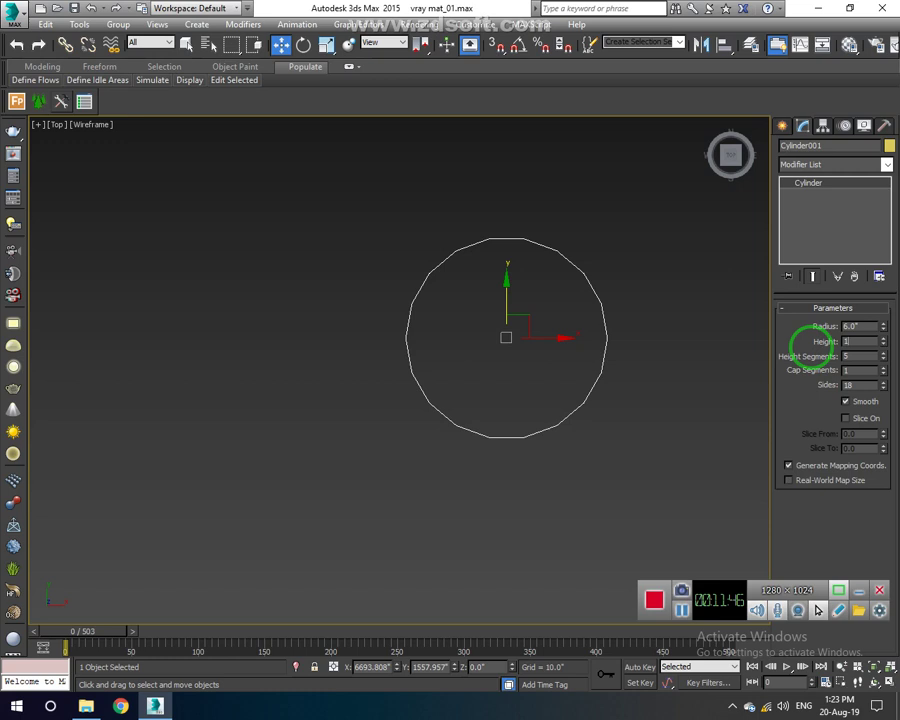
scroll(640, 385, "up", 2)
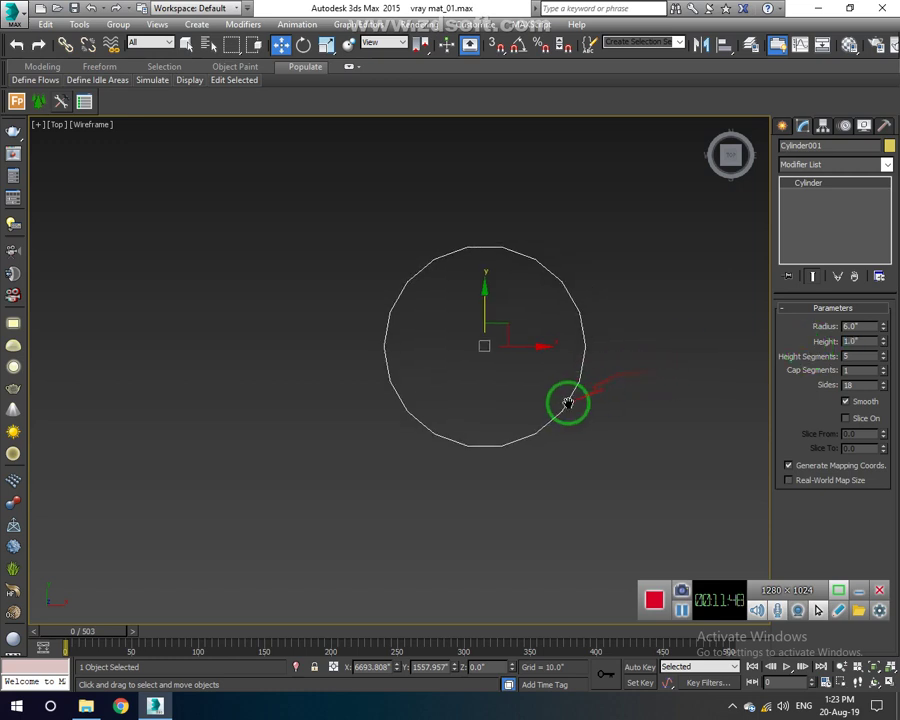
mouse_move(889, 389)
left_mouse_down()
mouse_move(897, 250)
mouse_move(538, 358)
left_mouse_up()
scroll(438, 434, "up", 2)
scroll(442, 444, "down", 2)
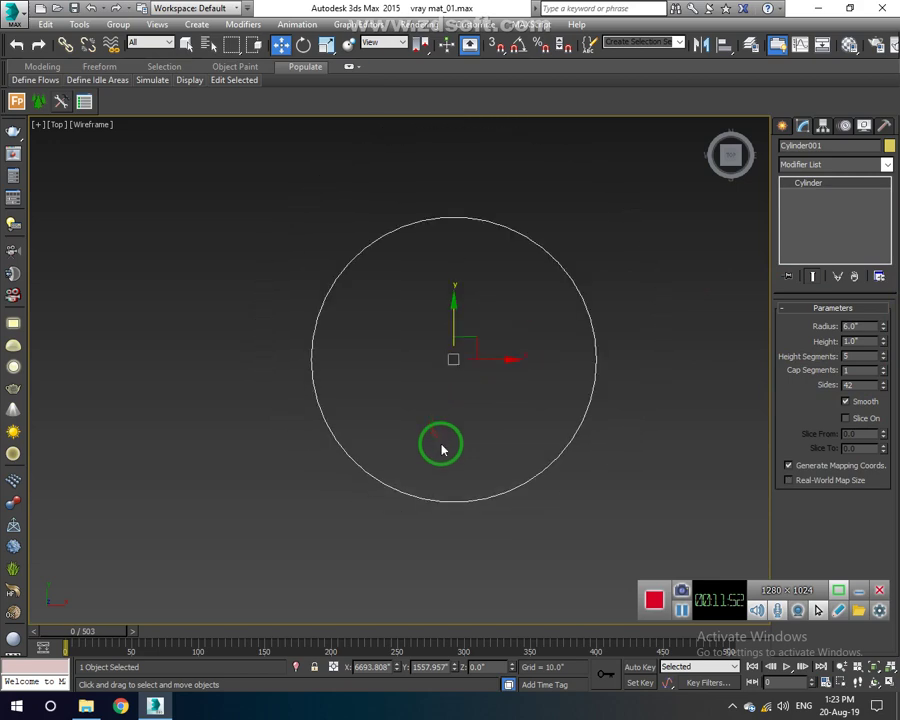
In shaded Perspective, set cap segments 28, height 1.28 and 100 sides.
key("p")
key("F3")
mouse_move(474, 491)
middle_mouse_down("alt")
mouse_move(498, 436)
mouse_move(518, 427)
mouse_move(562, 460)
mouse_move(494, 412)
middle_mouse_up("alt")
scroll(466, 432, "up", 3)
scroll(462, 438, "down", 4)
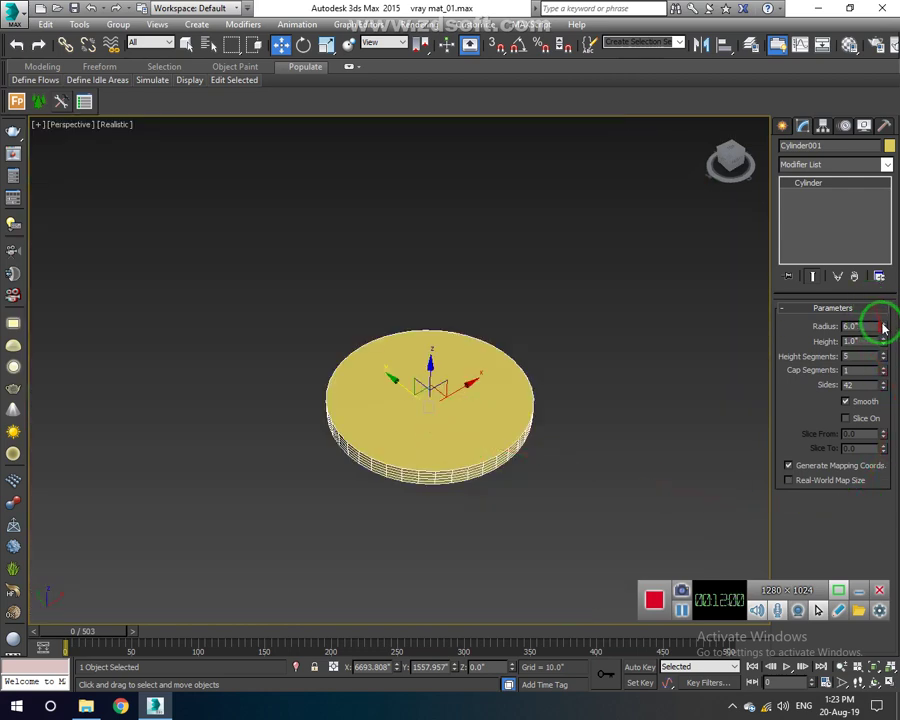
mouse_move(883, 373)
left_mouse_down()
mouse_move(880, 250)
mouse_move(897, 183)
mouse_move(884, 331)
left_mouse_up()
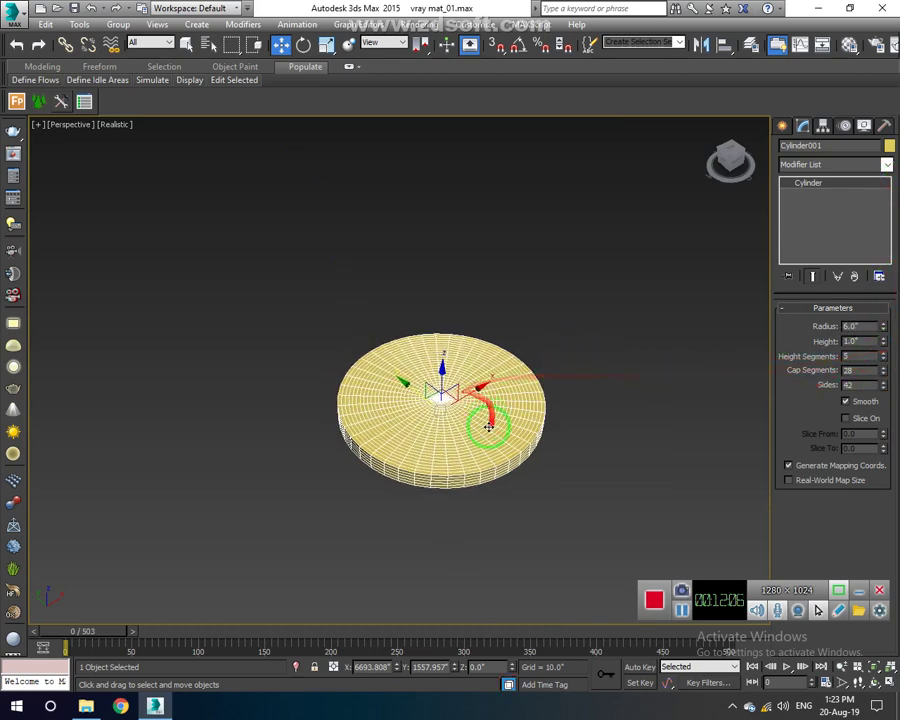
scroll(495, 420, "up", 4)
left_click_drag(882, 342, 878, 314)
type("100")
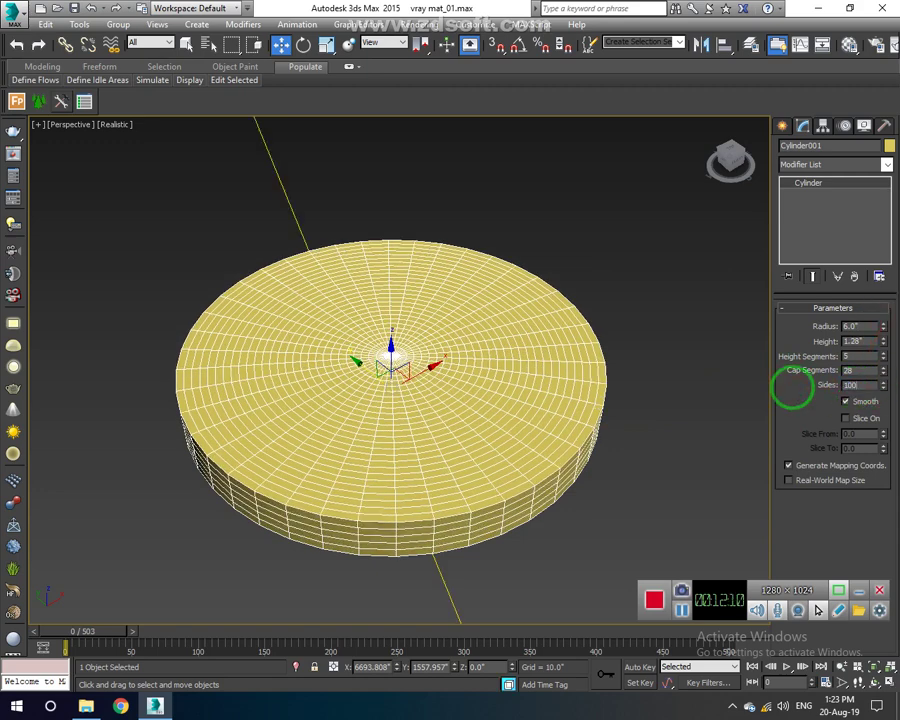
key("Return")
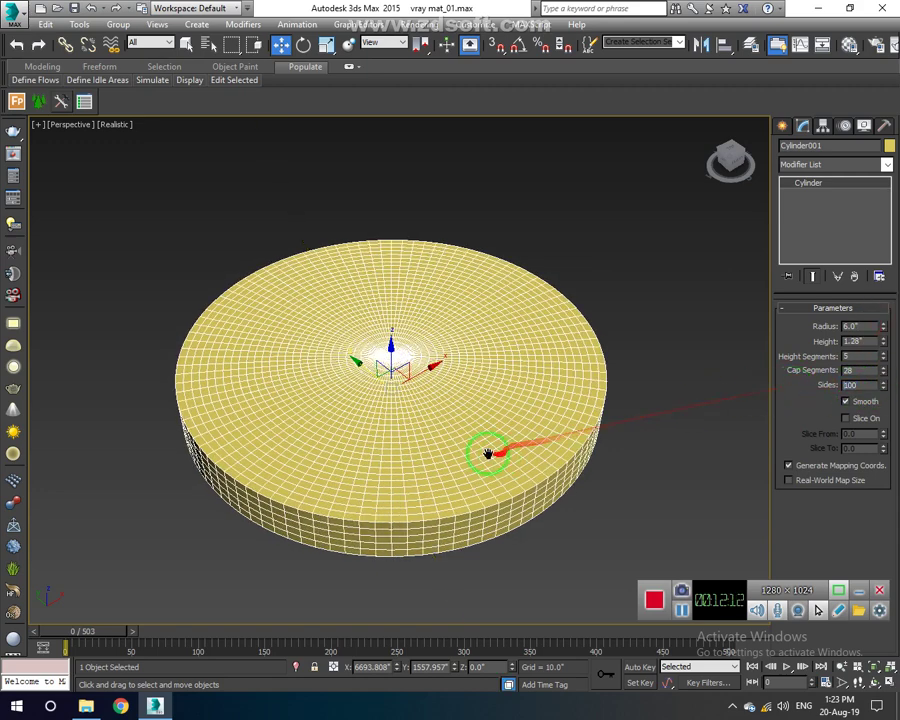
middle_click_drag(492, 458, 474, 448)
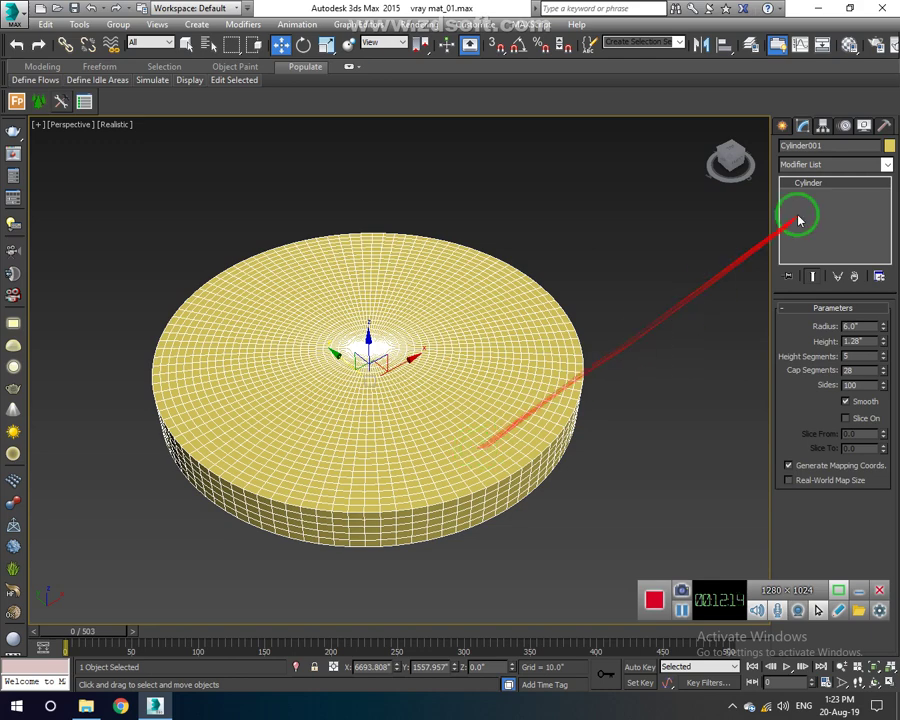
left_click(783, 127)
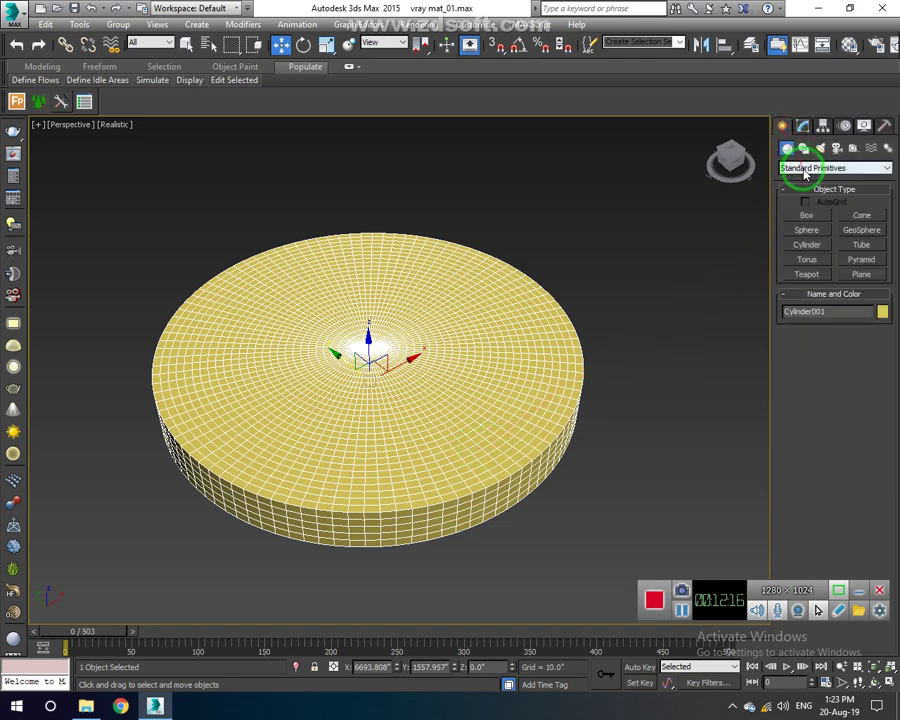
Add an Edit Mesh modifier and select the cylinder's whole top polygon with Ignore Visible Edges.
left_click(803, 127)
left_click(814, 167)
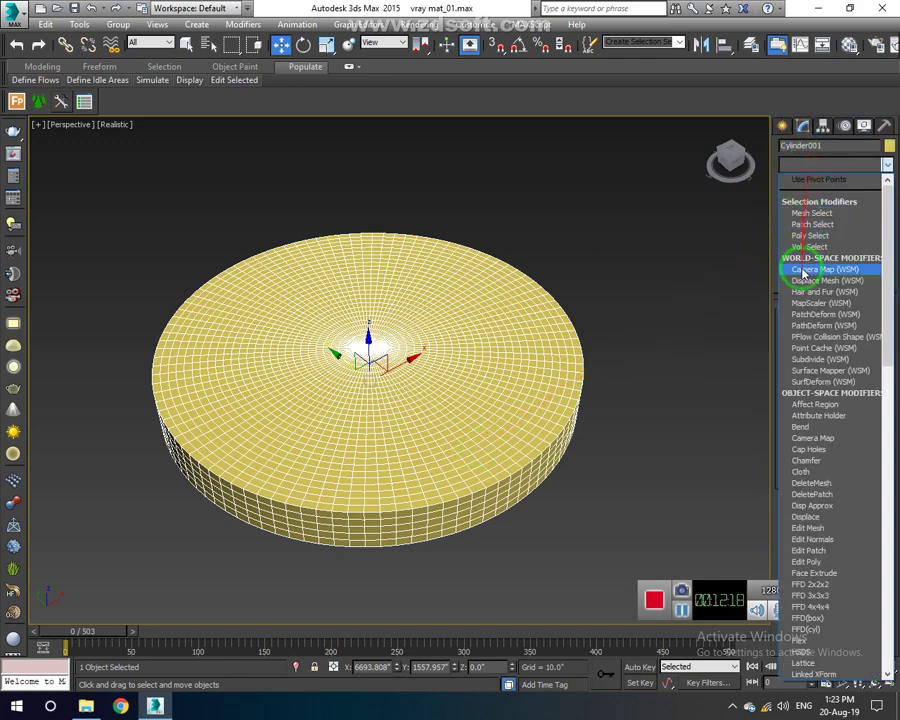
scroll(795, 266, "down", 9)
scroll(790, 200, "down", 1)
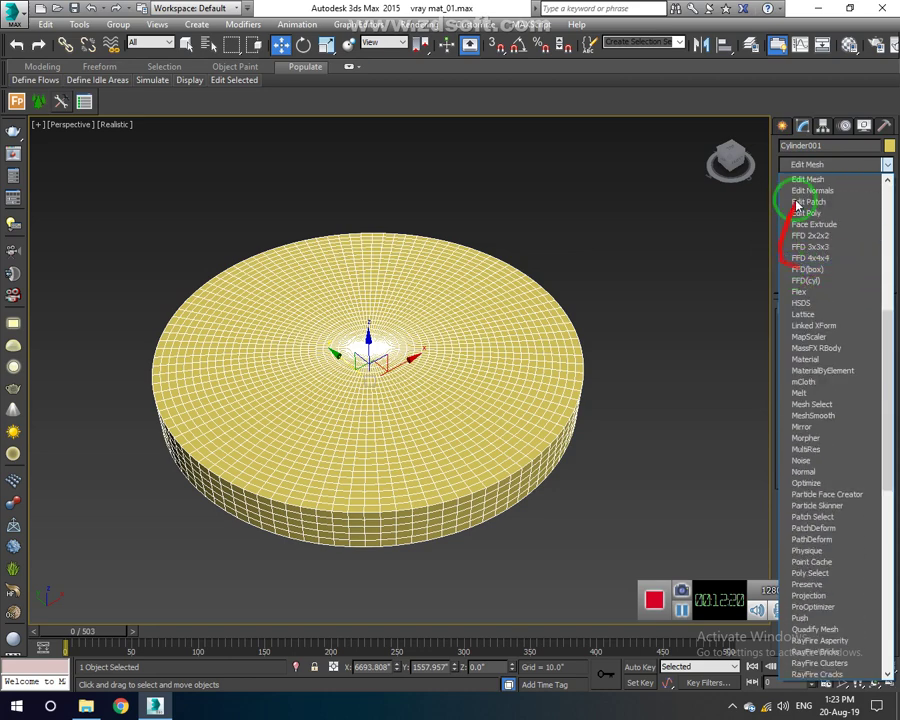
left_click(798, 180)
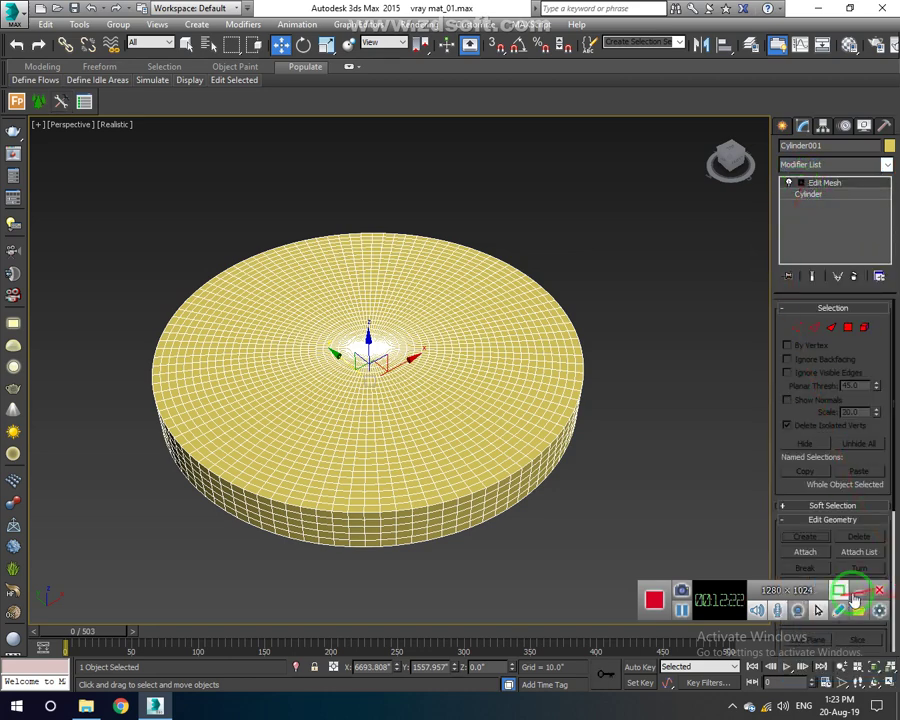
left_click(848, 327)
left_click(841, 373)
left_click(406, 366)
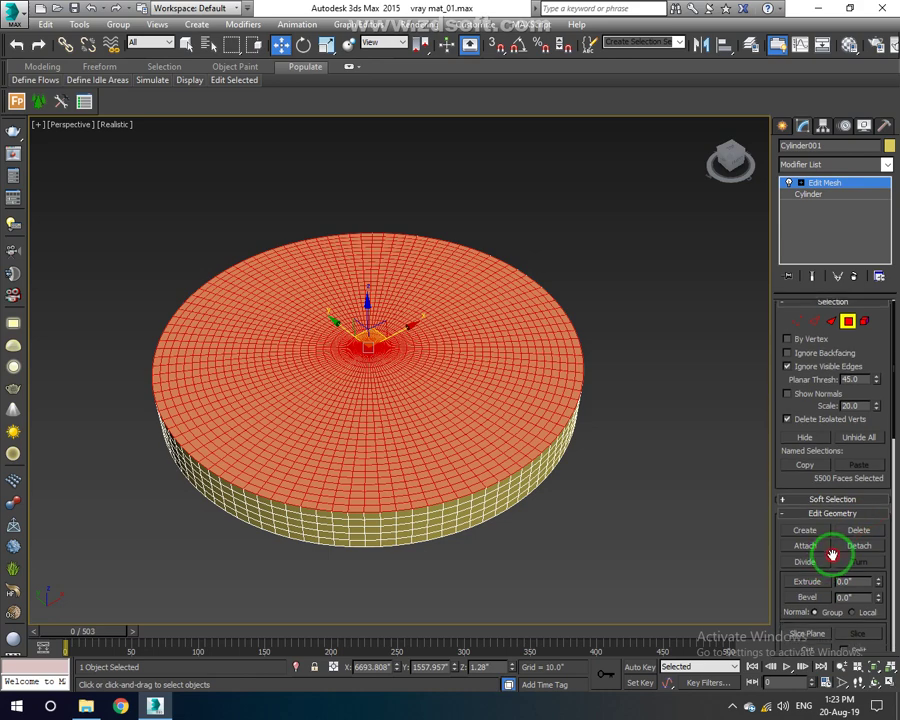
Scale the top face inward and extrude it down to form a rim.
left_click_drag(833, 561, 833, 520)
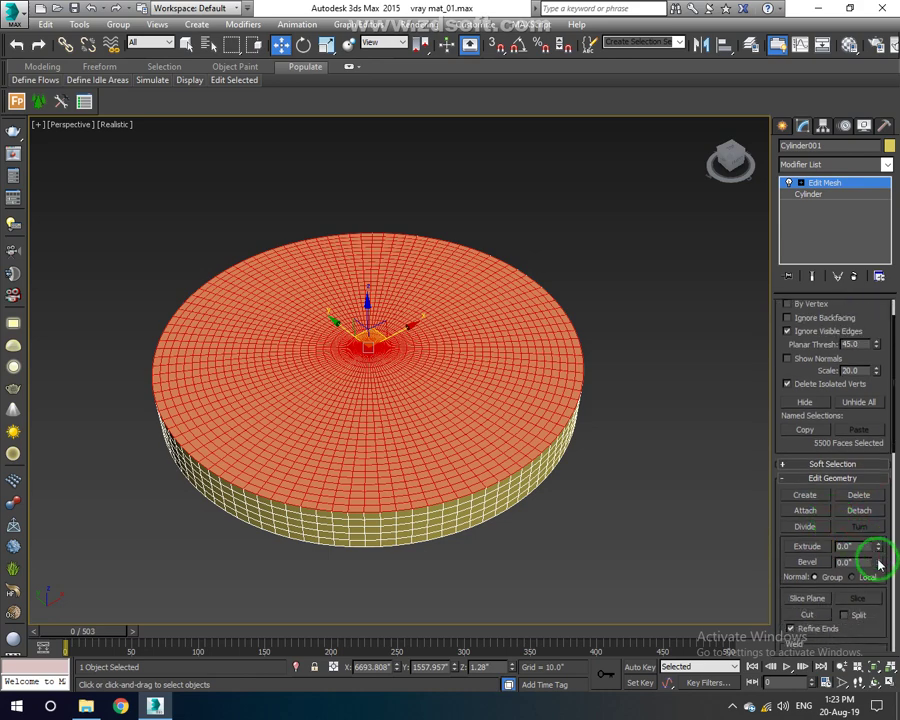
left_click_drag(878, 563, 876, 567)
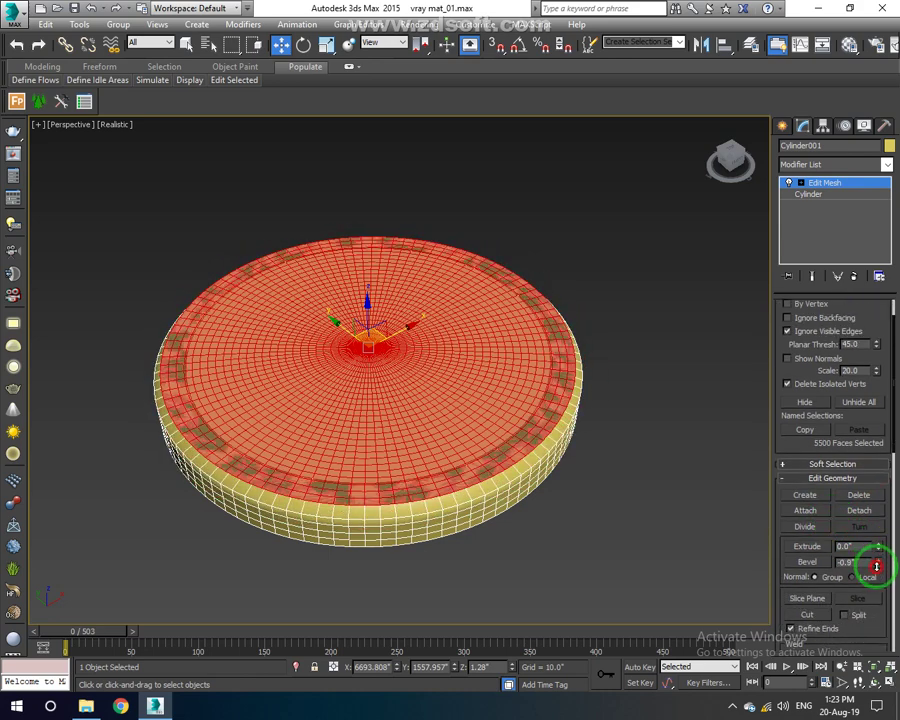
left_click(327, 45)
left_click_drag(370, 350, 368, 348)
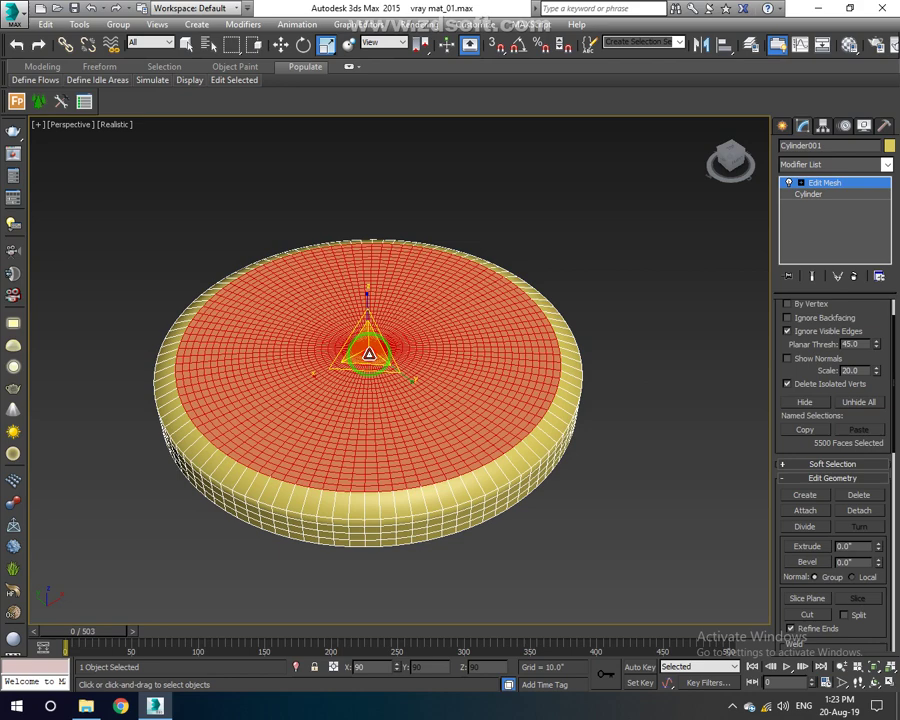
left_click(880, 546)
left_click_drag(879, 551, 874, 550)
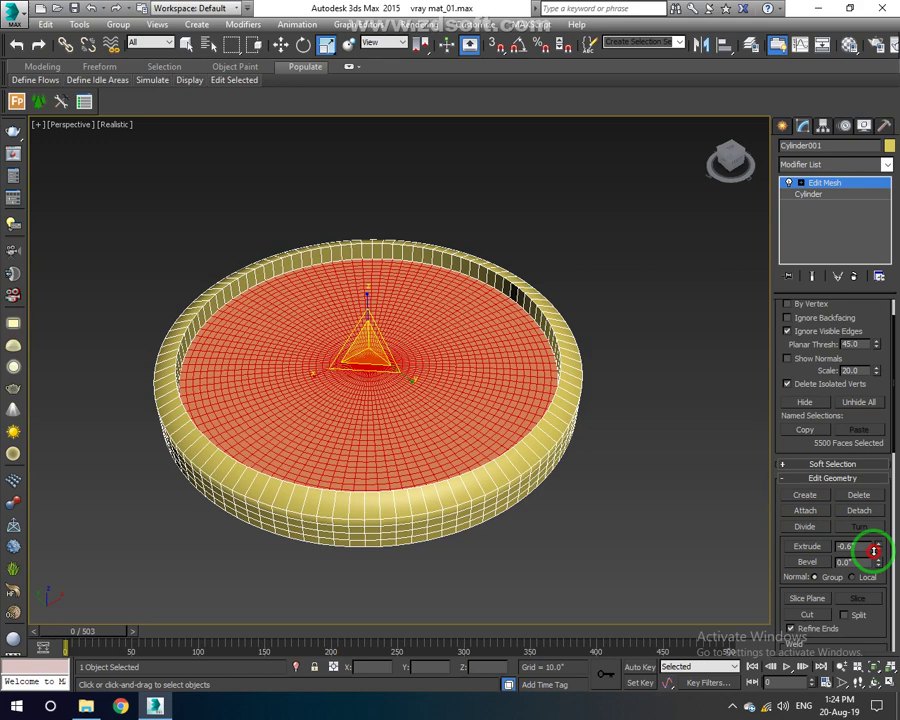
left_click_drag(874, 550, 873, 550)
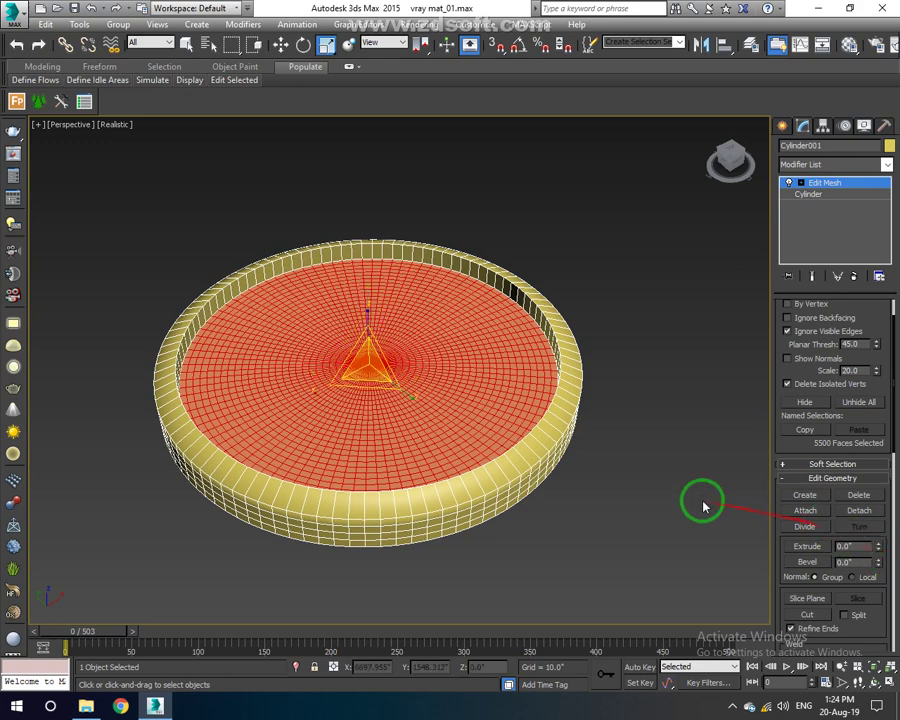
left_click(641, 489)
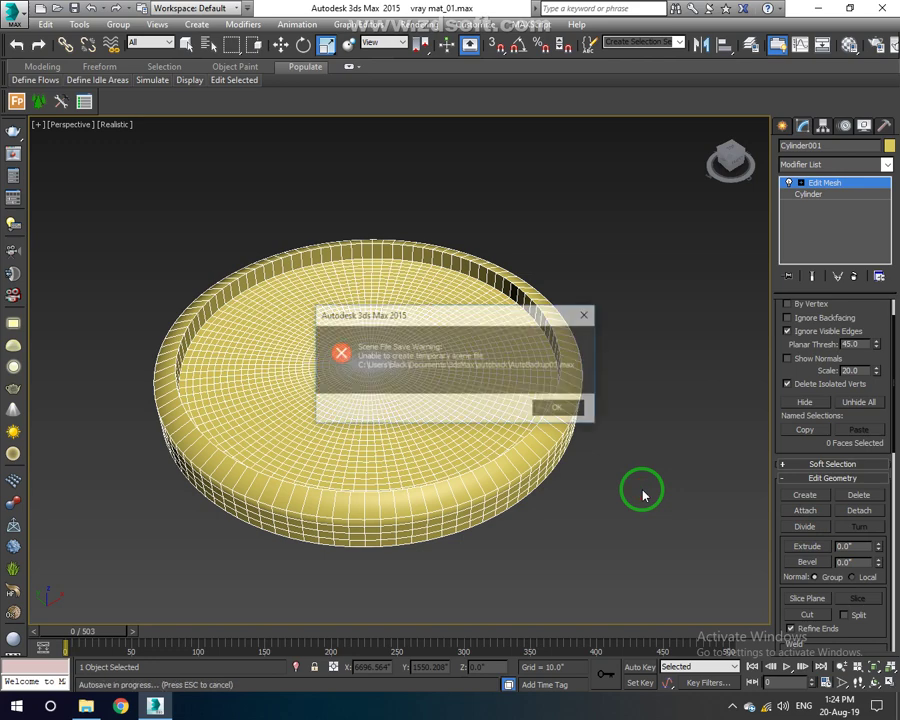
Dismiss both Scene File Save Warnings and leave the recessed dish deselected.
left_click(566, 408)
middle_click_drag(558, 404, 541, 419, "alt")
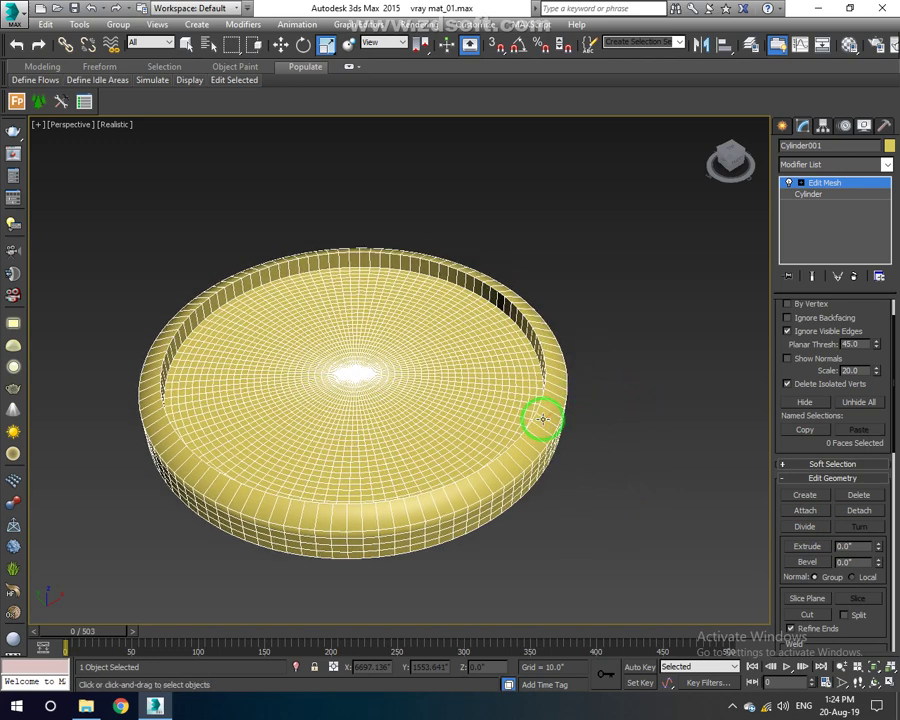
left_click(541, 419)
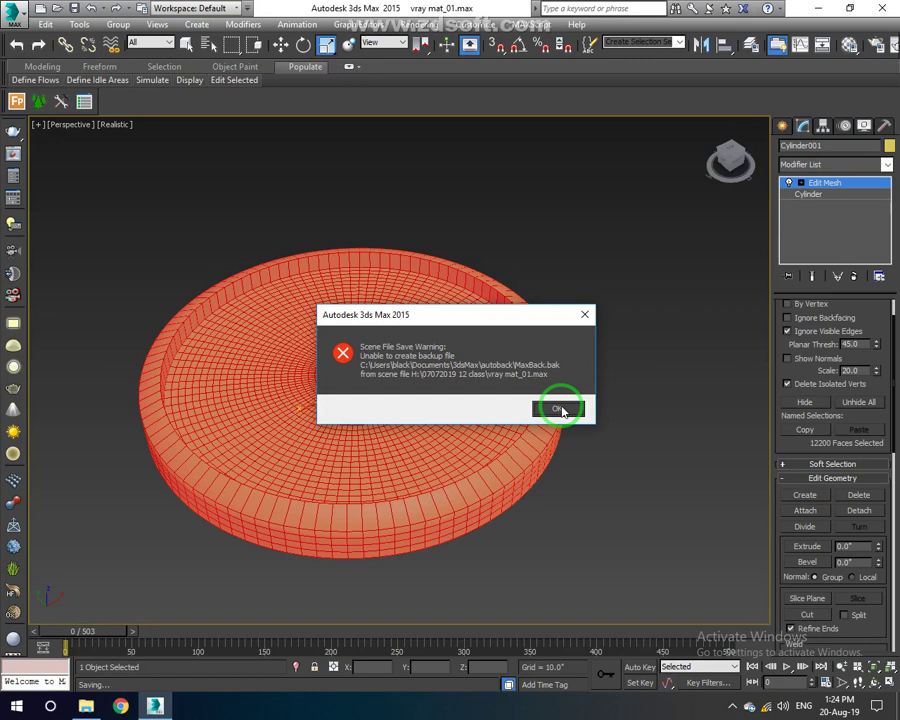
left_click(560, 409)
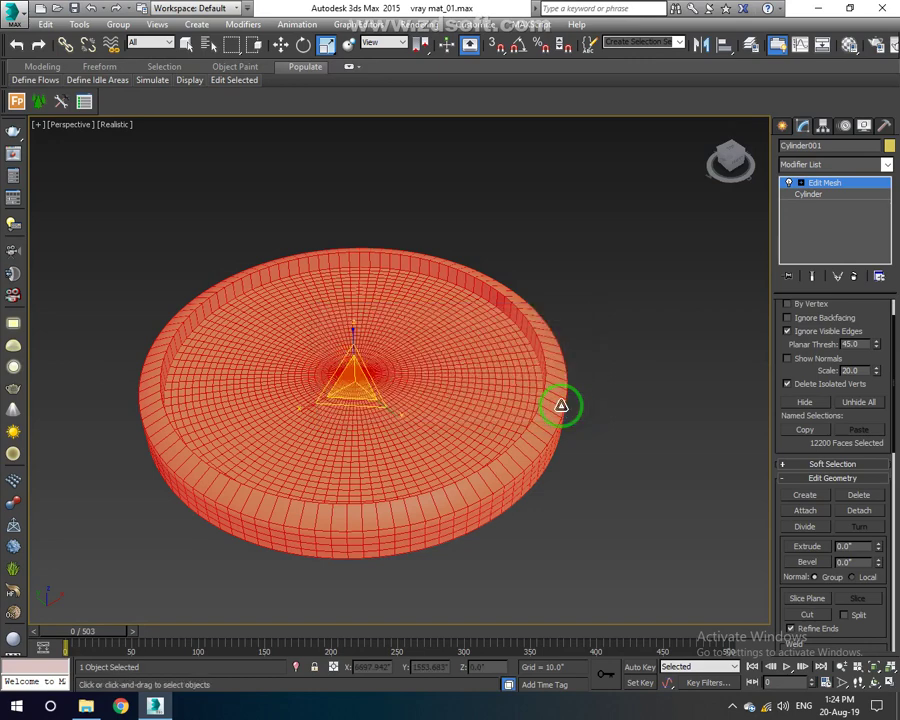
left_click(651, 327)
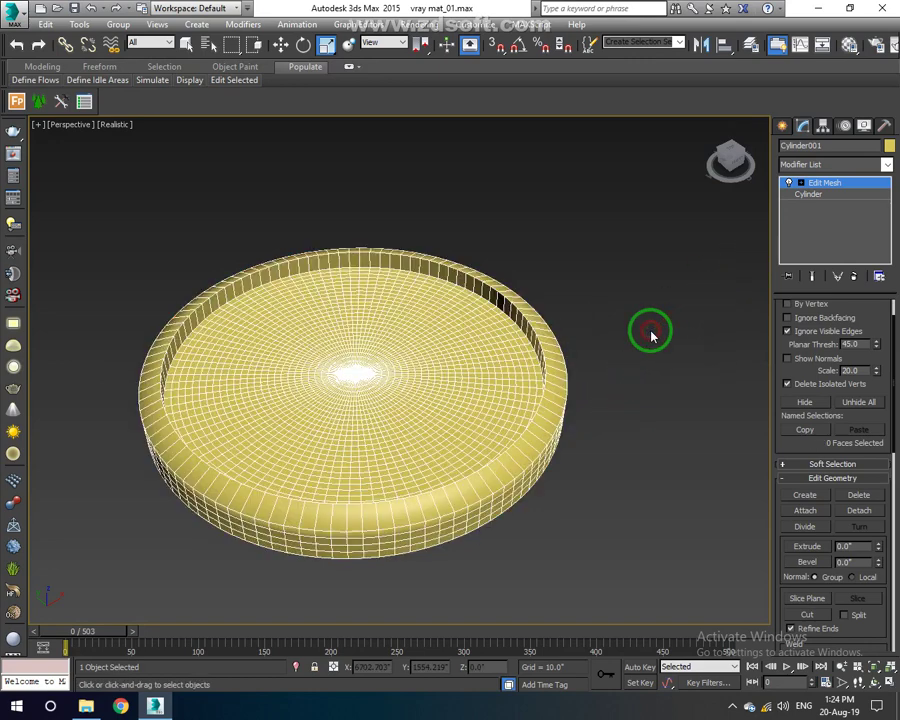
left_click(715, 301)
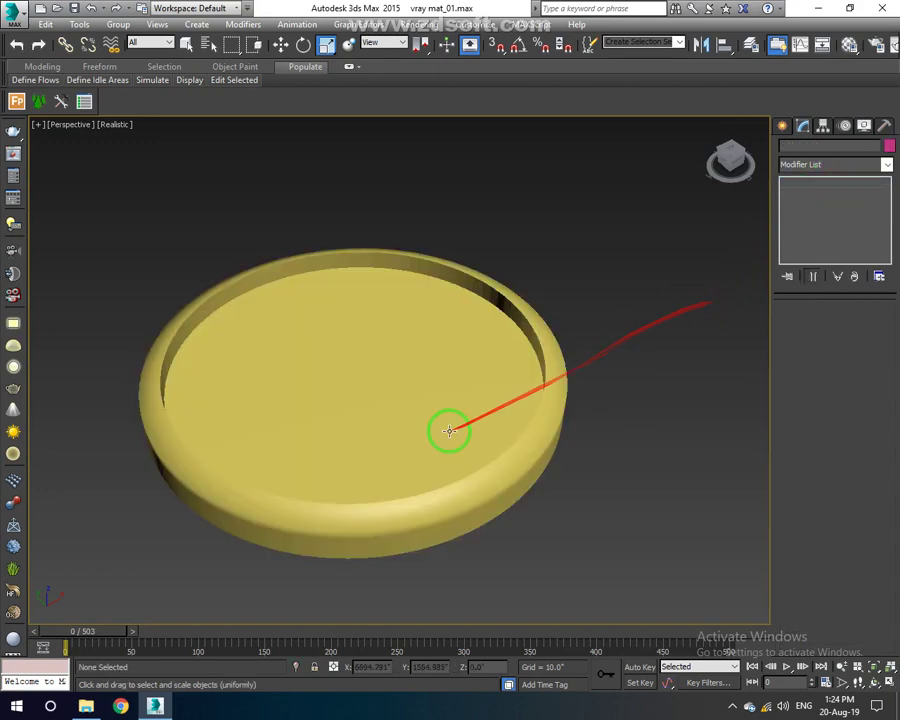
mouse_move(514, 440)
middle_mouse_down("alt")
mouse_move(494, 378)
mouse_move(480, 406)
mouse_move(520, 538)
mouse_move(464, 424)
mouse_move(454, 360)
middle_mouse_up("alt")
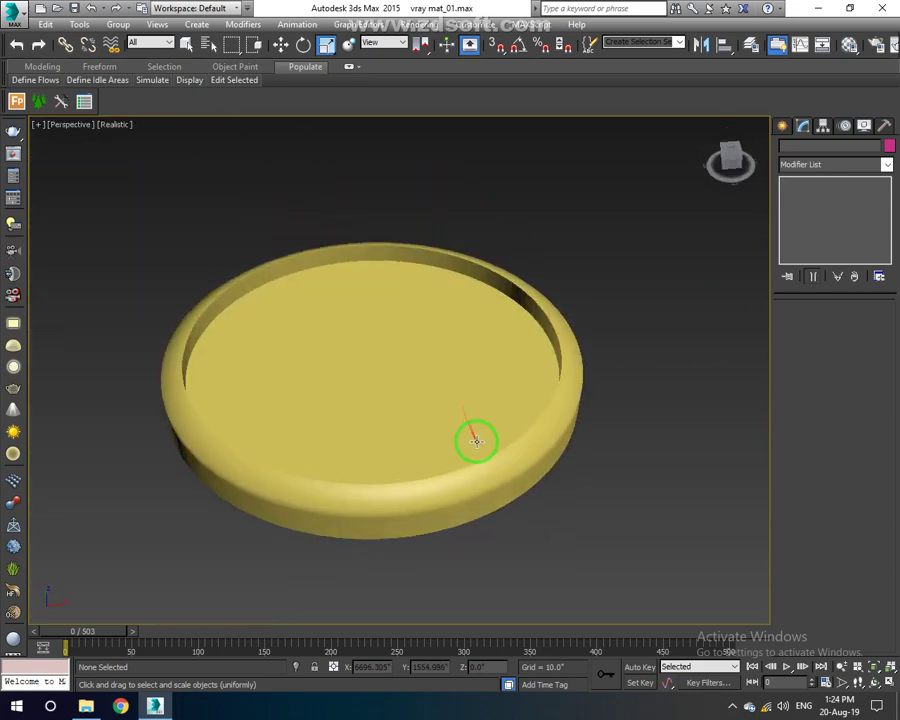
left_click(734, 707)
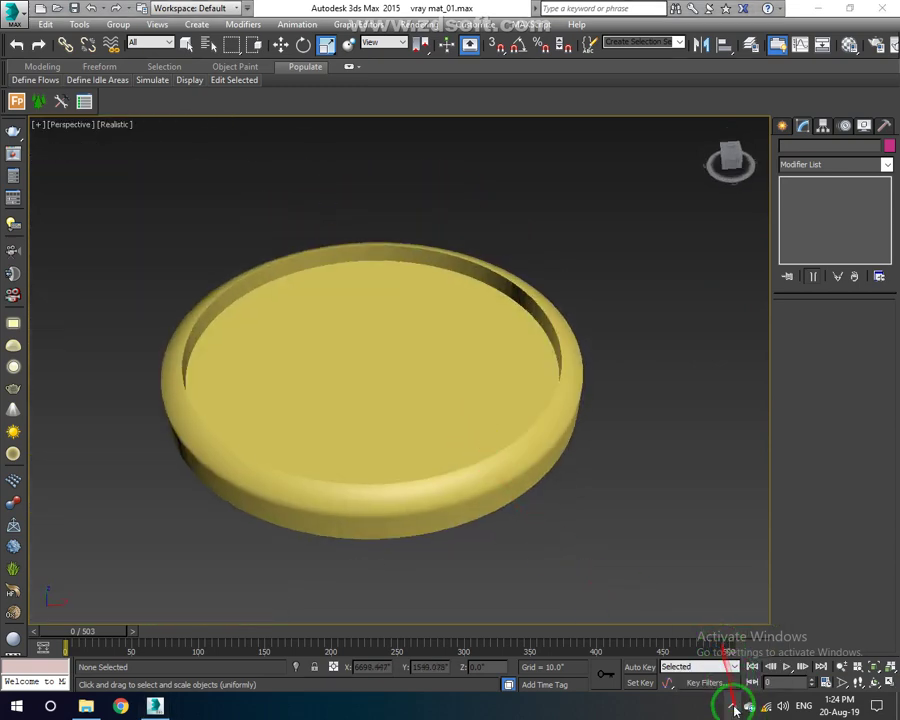
left_click(718, 621)
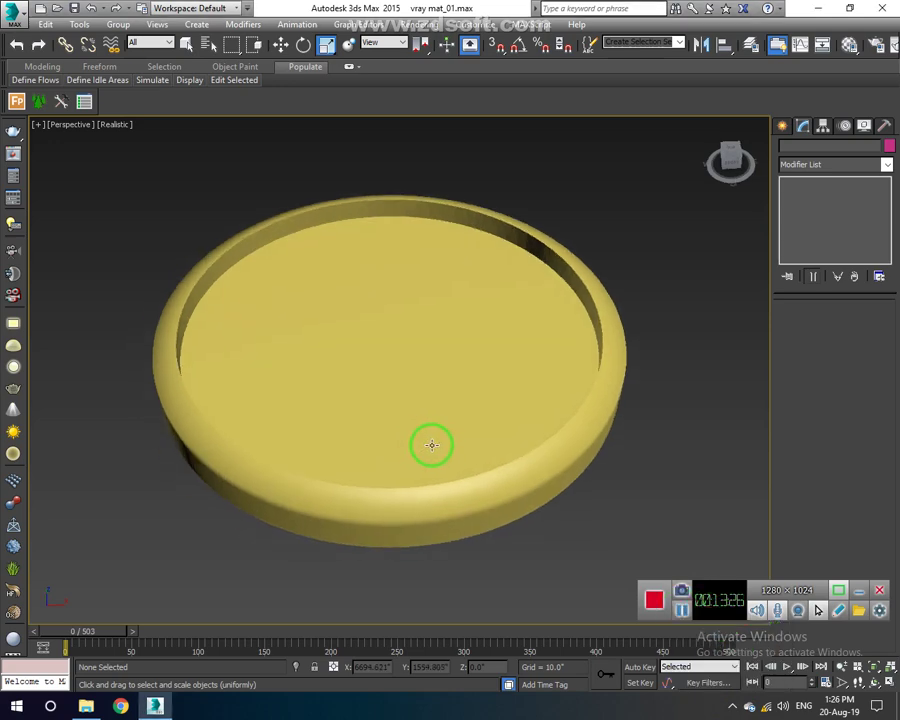
Select the dish and frame it in the Top view as wireframe.
left_click(431, 444)
key("t")
key("z")
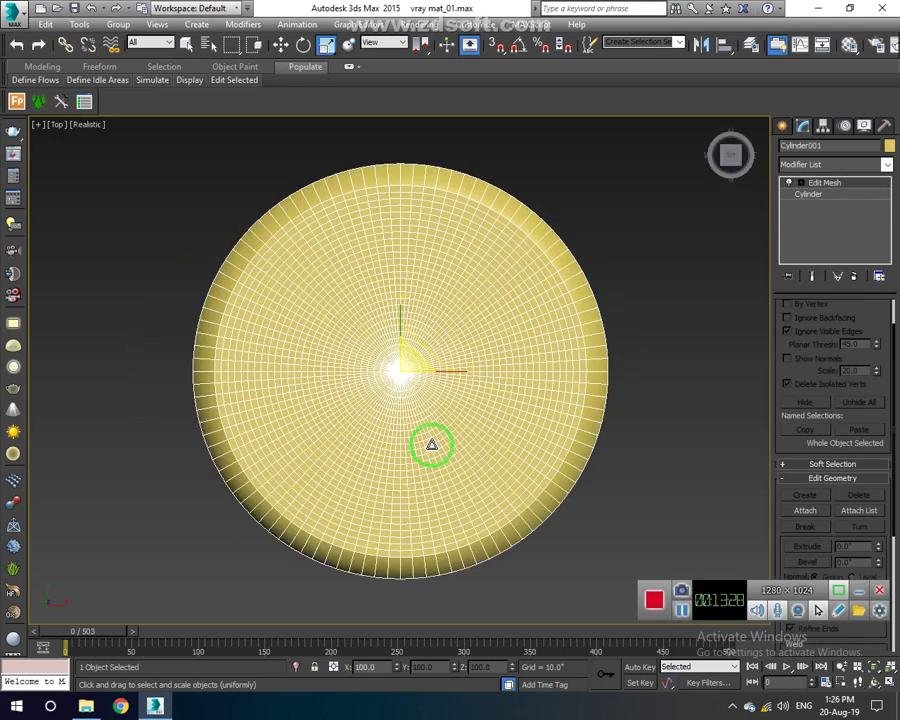
key("F3")
scroll(456, 448, "down", 3)
left_click(790, 129)
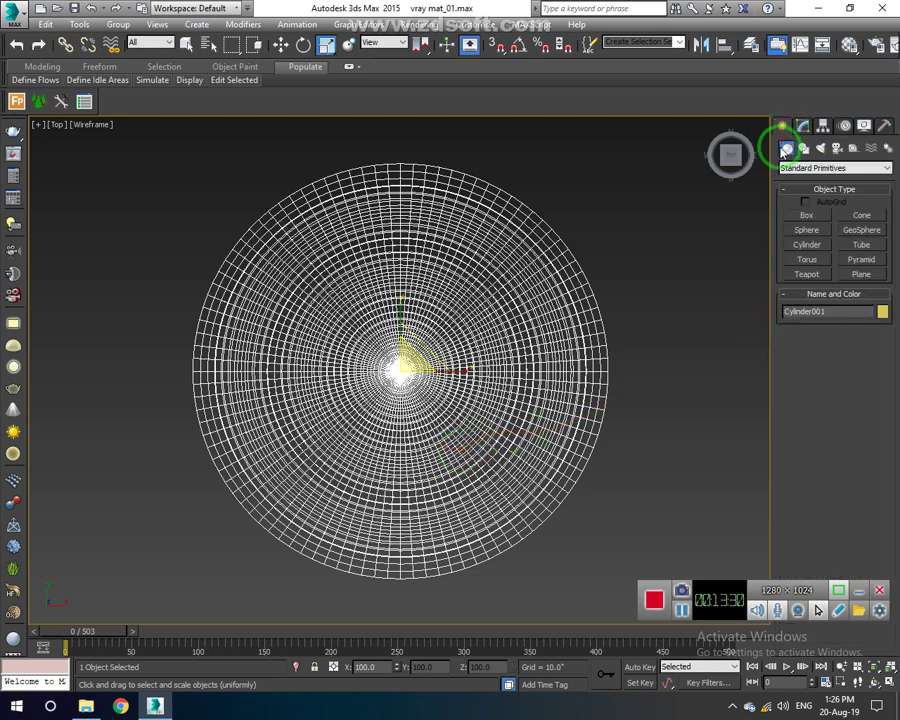
left_click(803, 152)
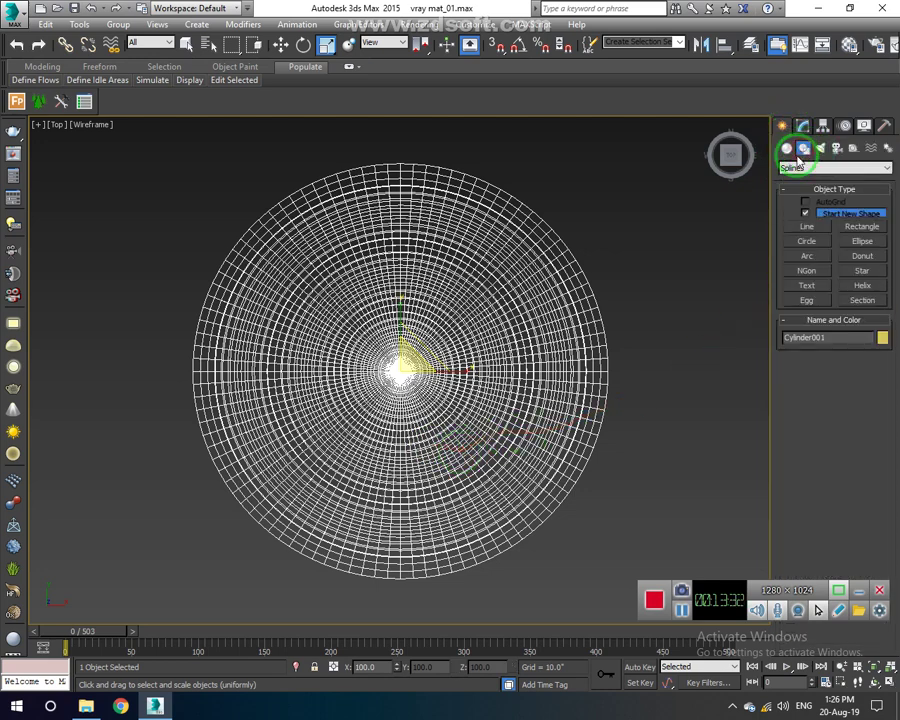
left_click(808, 287)
left_click_drag(472, 374, 503, 404)
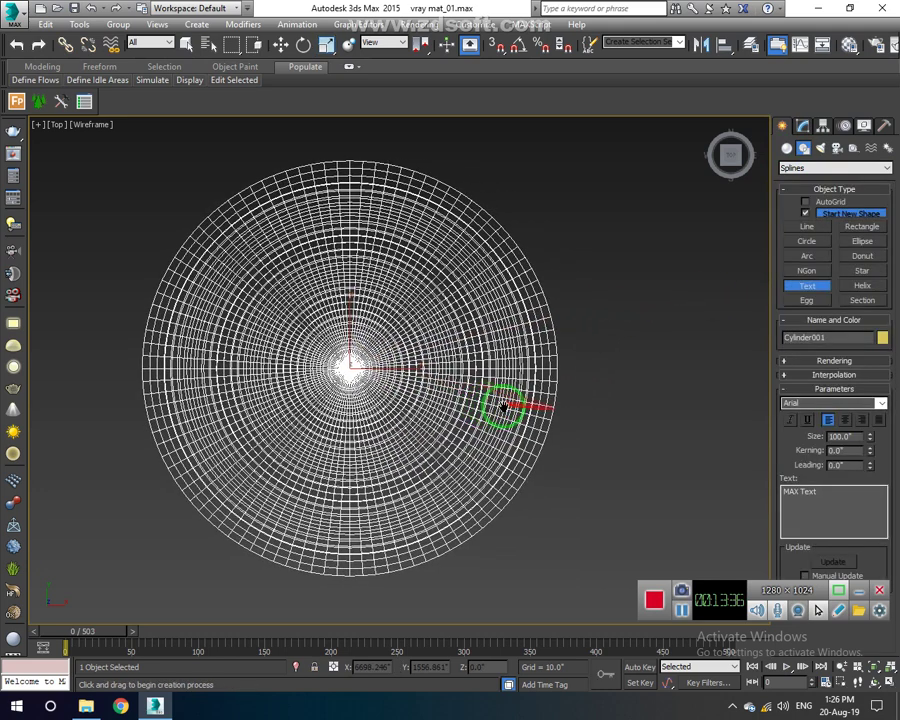
left_click_drag(850, 494, 721, 501)
type("123456789101112")
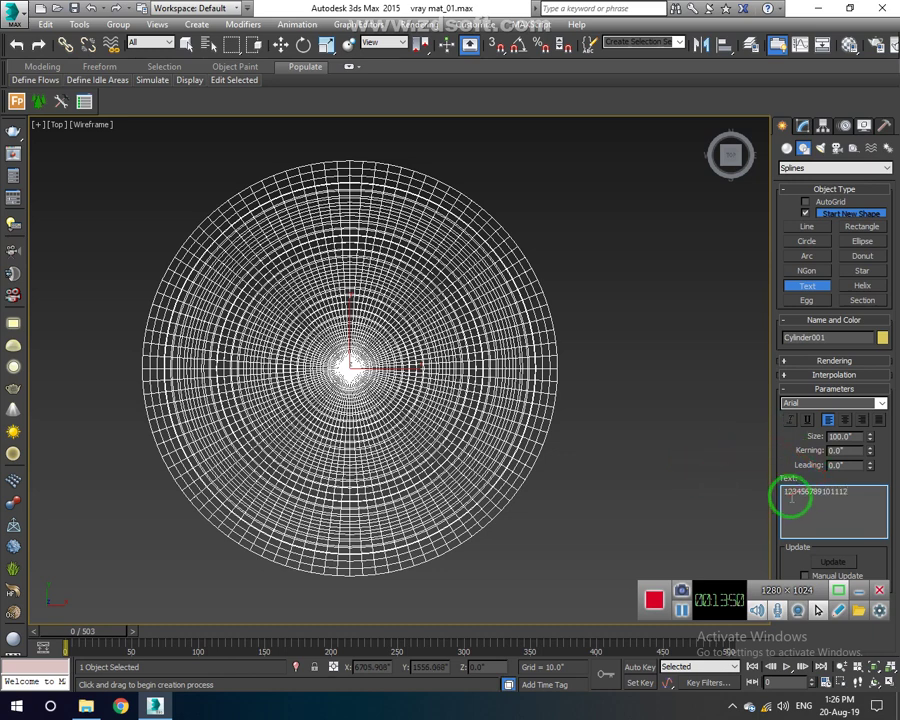
scroll(568, 421, "down", 3)
middle_click_drag(650, 456, 565, 487)
left_click(531, 318)
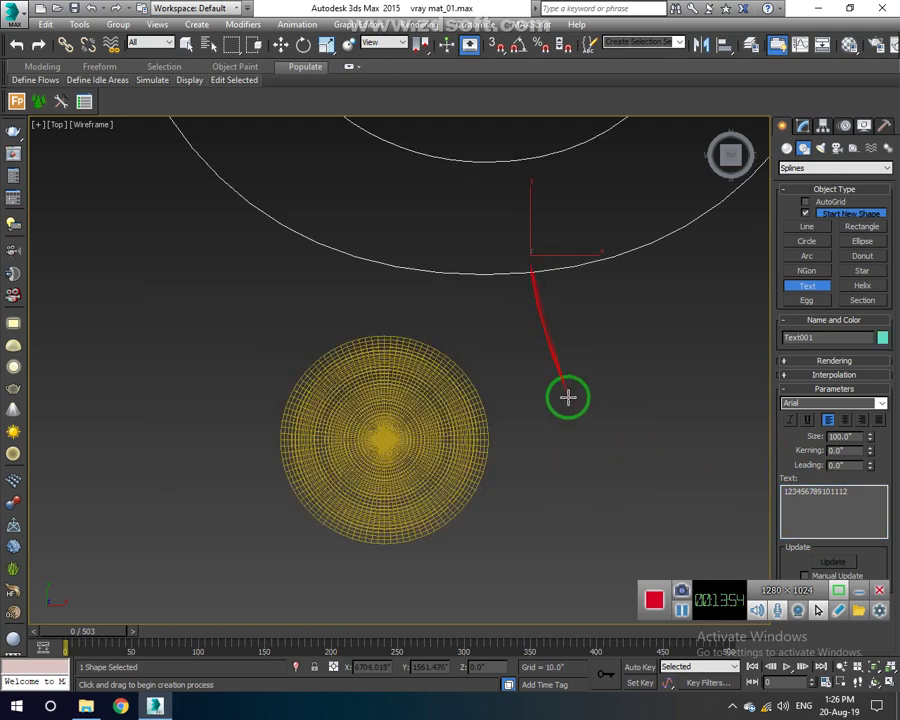
Shrink Text001's size in stages from 50 to 10 to 1.
scroll(566, 395, "down", 4)
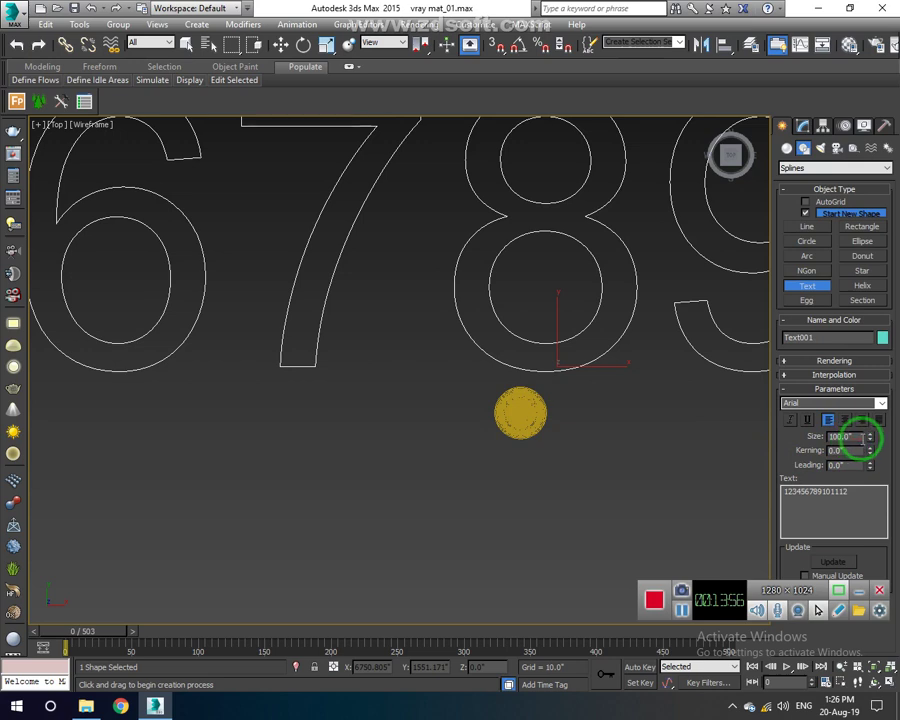
left_click_drag(858, 438, 810, 441)
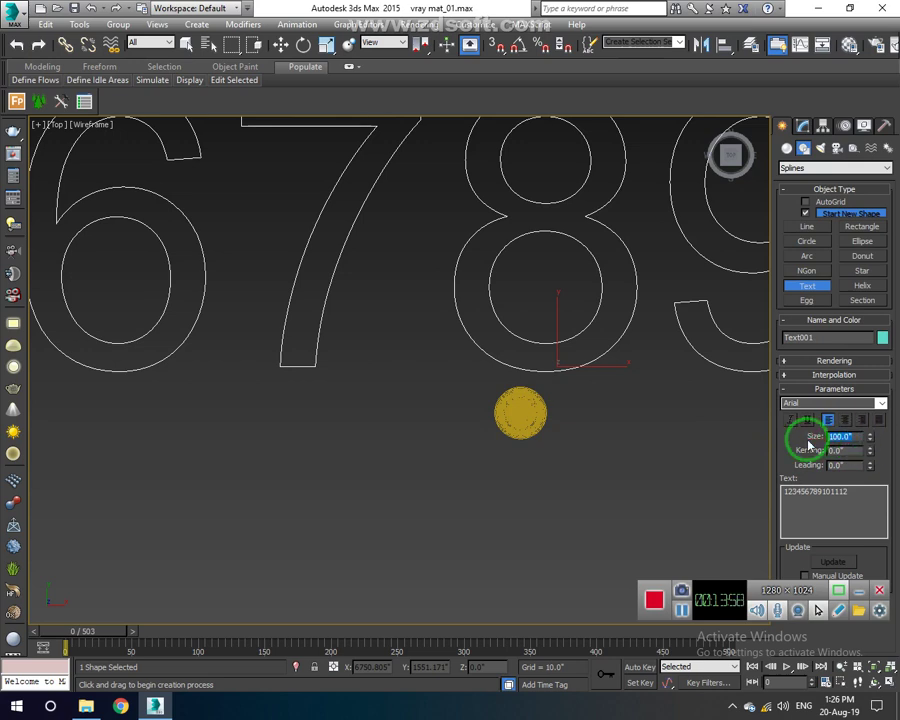
type("50")
key("Return")
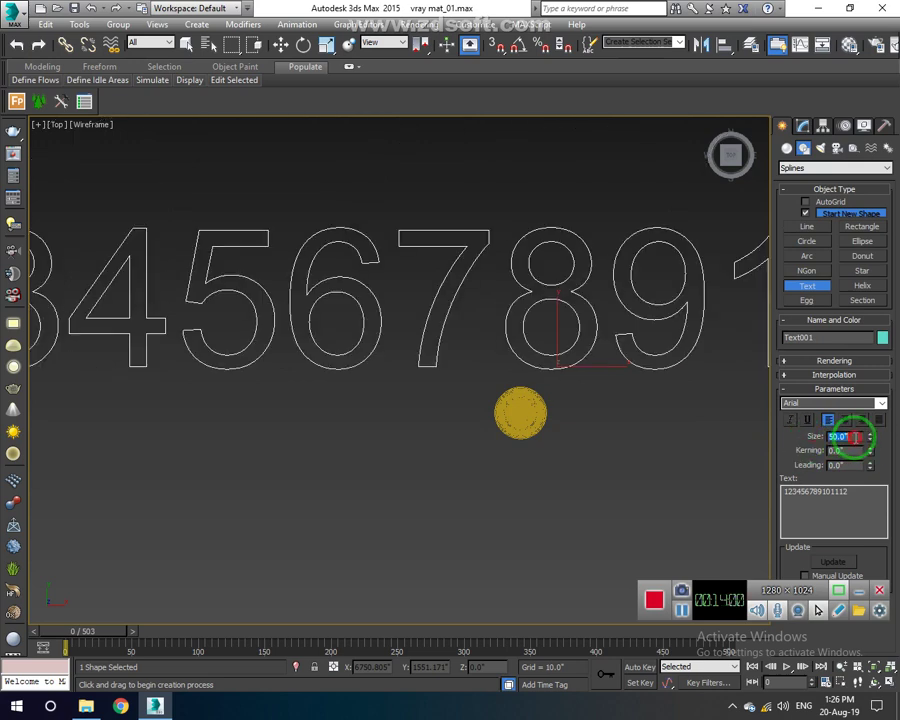
key("Return")
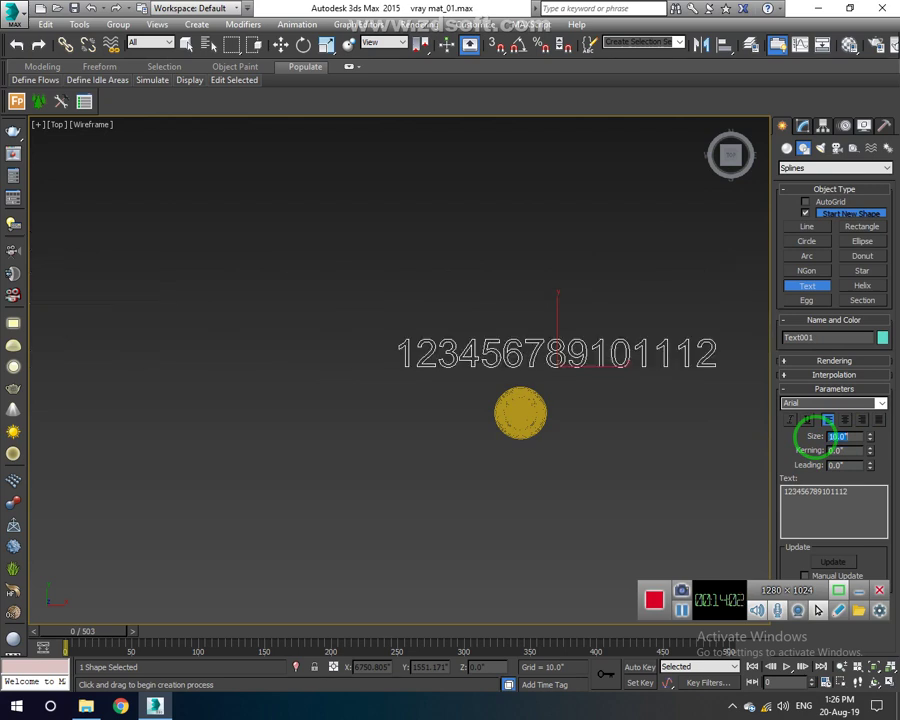
left_click(790, 448)
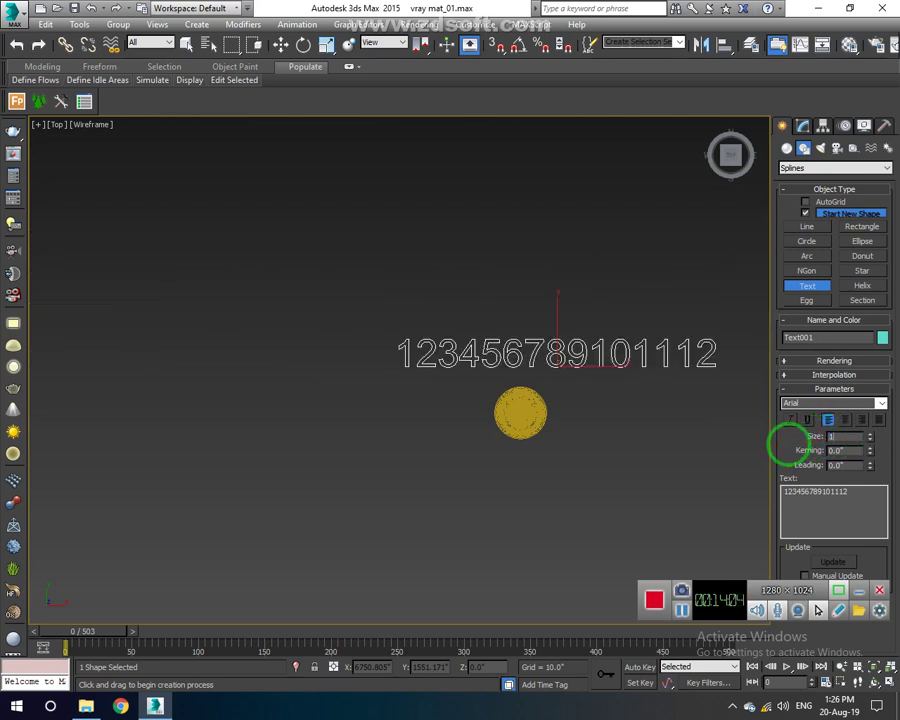
key("Return")
scroll(536, 410, "up", 3)
scroll(542, 368, "up", 2)
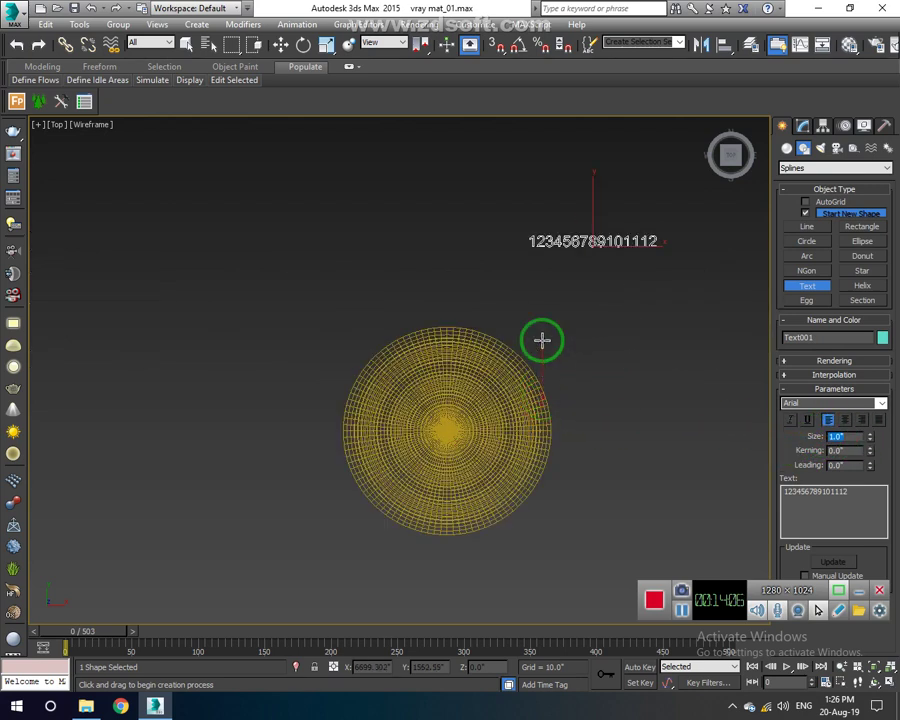
Move the numbers onto the disc, then set text size 2.0 and move them off it.
middle_click_drag(597, 258, 592, 261)
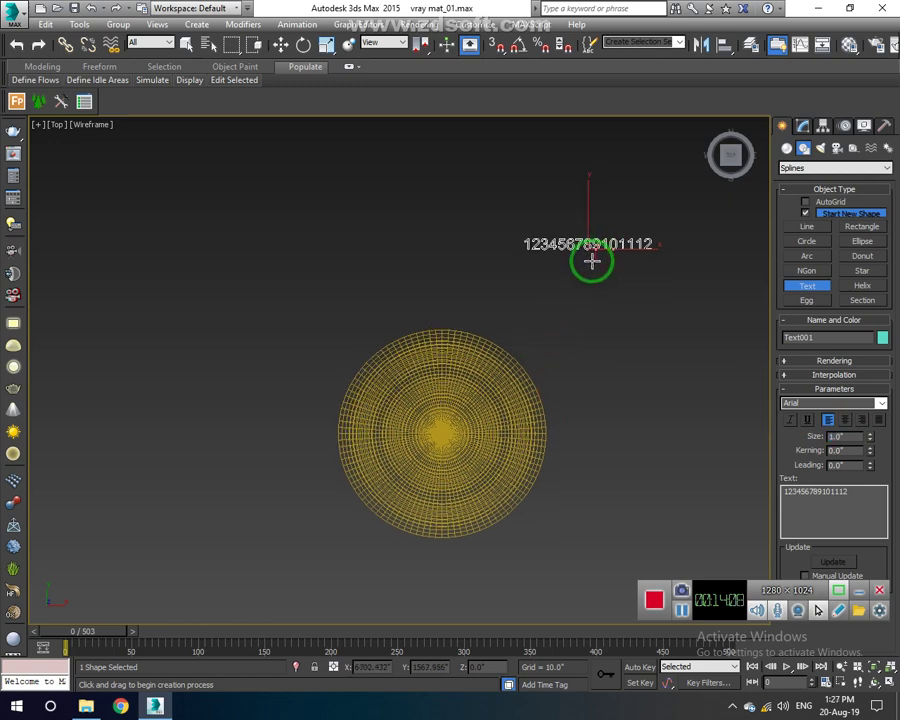
key("w")
left_click_drag(588, 252, 496, 360)
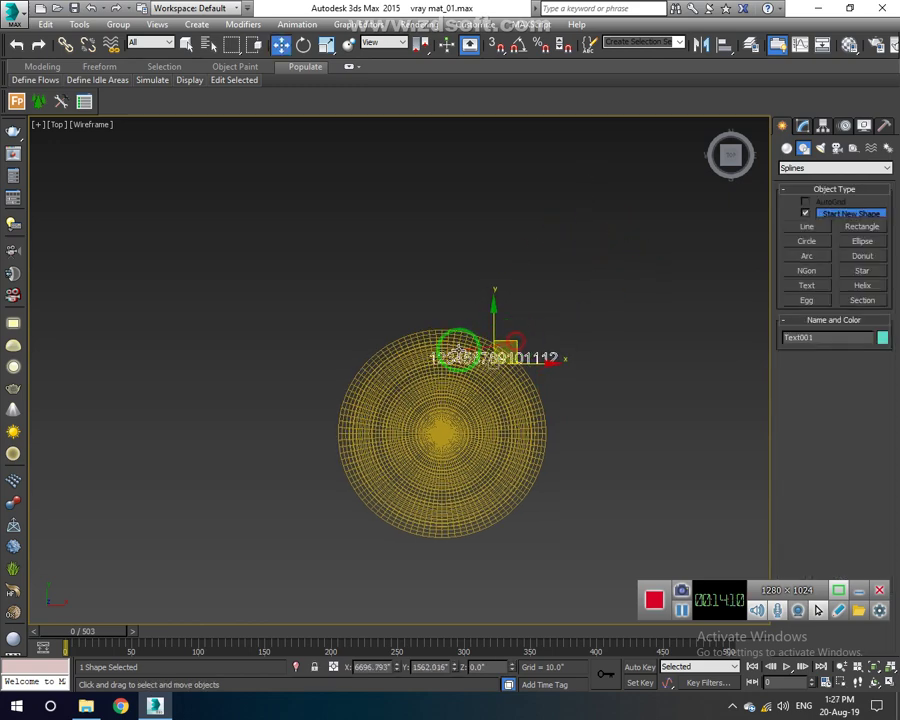
scroll(460, 350, "up", 2)
left_click(802, 126)
left_click(845, 383)
type("2.0\"")
key("Return")
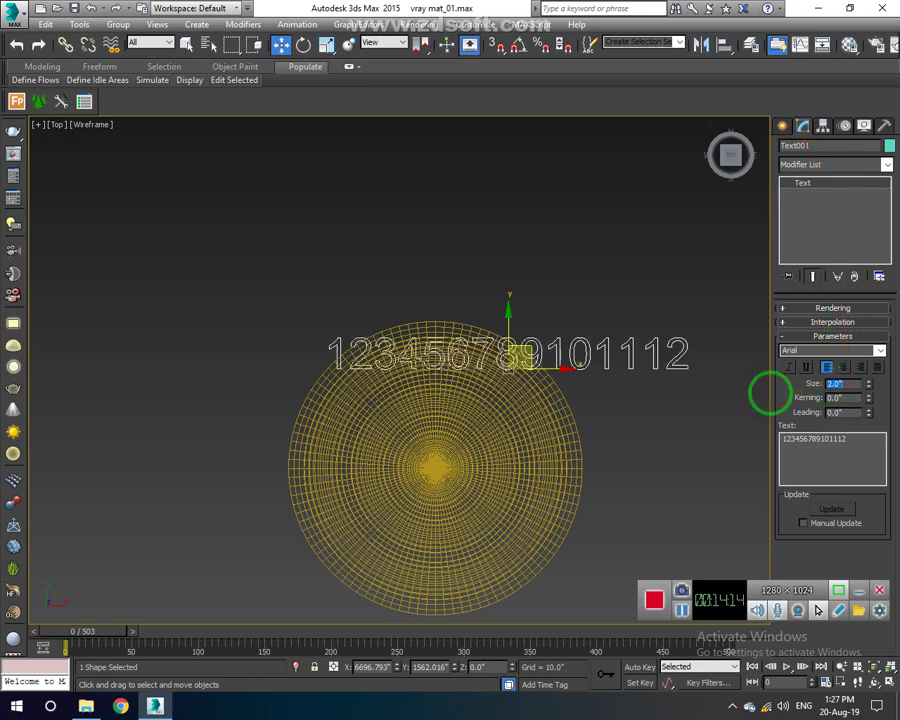
mouse_move(530, 358)
left_mouse_down()
mouse_move(632, 353)
mouse_move(558, 240)
left_mouse_up()
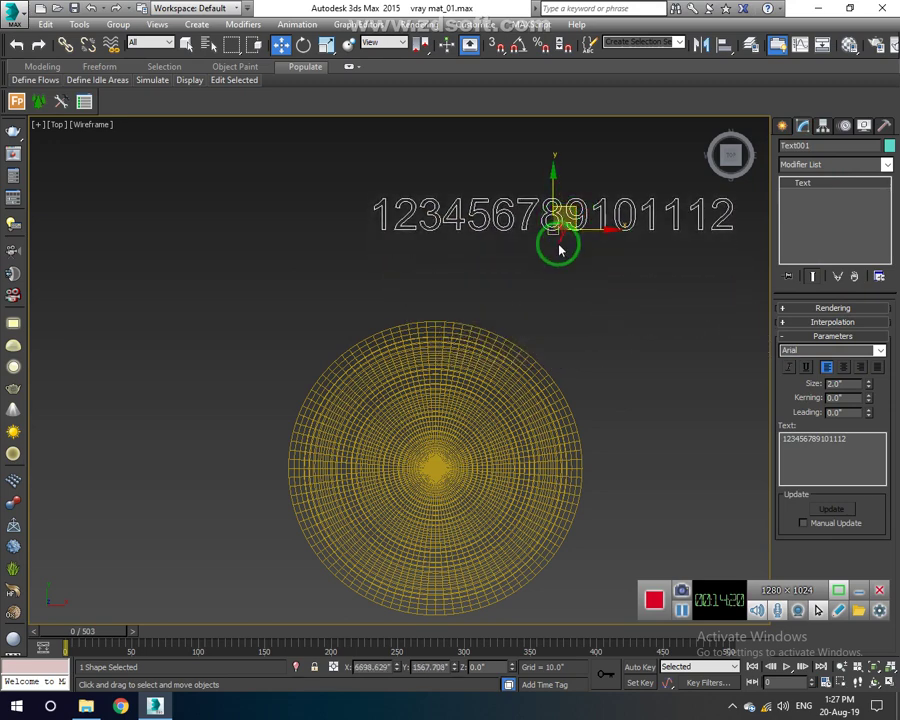
Show a shaded Perspective view framed on the text, orbited to see disc and numbers obliquely.
key("p")
key("F3")
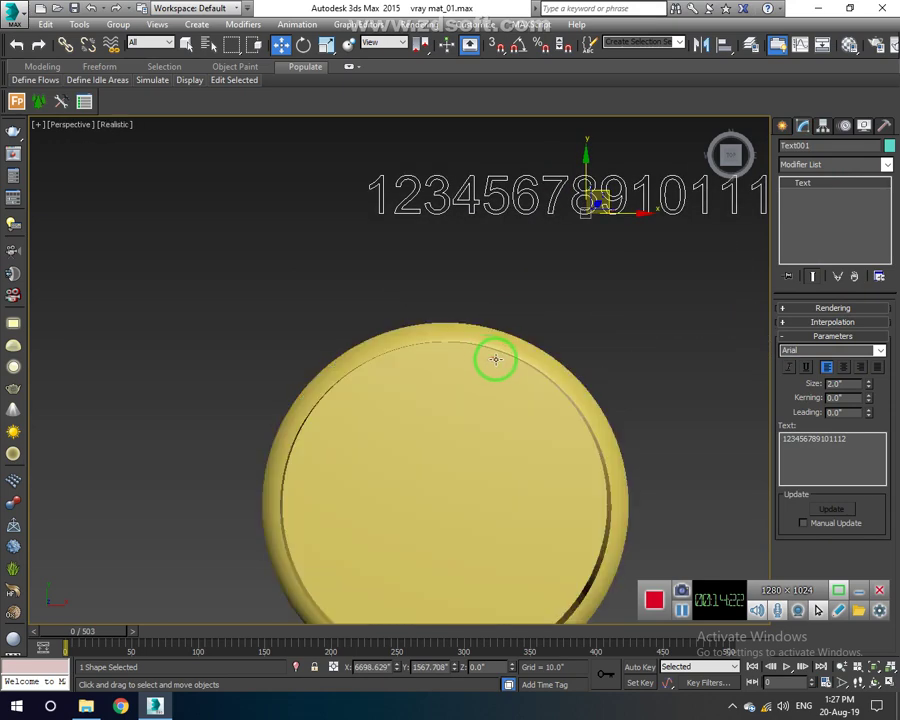
key("z")
mouse_move(508, 388)
middle_mouse_down("alt")
mouse_move(560, 321)
mouse_move(570, 351)
mouse_move(540, 369)
middle_mouse_up("alt")
left_click(783, 127)
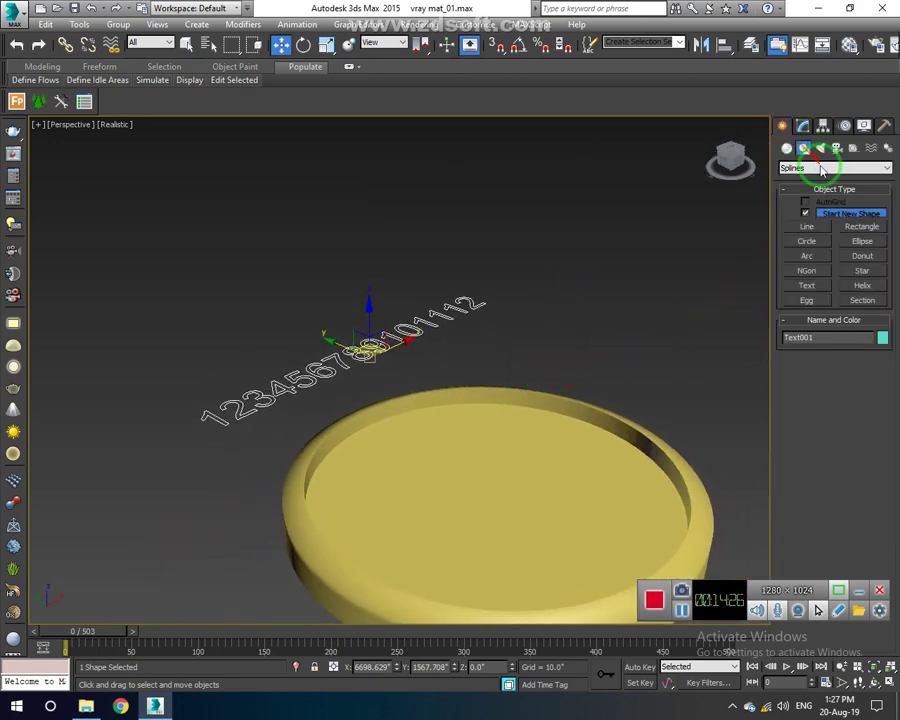
Add an Extrude modifier to the number text with Amount 0.3.
left_click(805, 126)
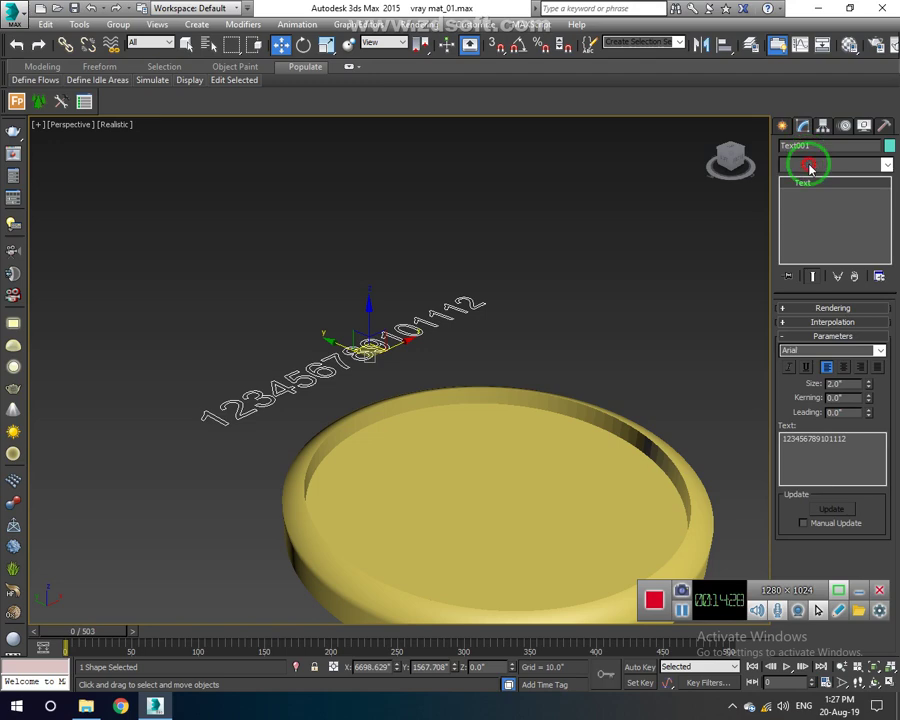
left_click(810, 168)
type("ex")
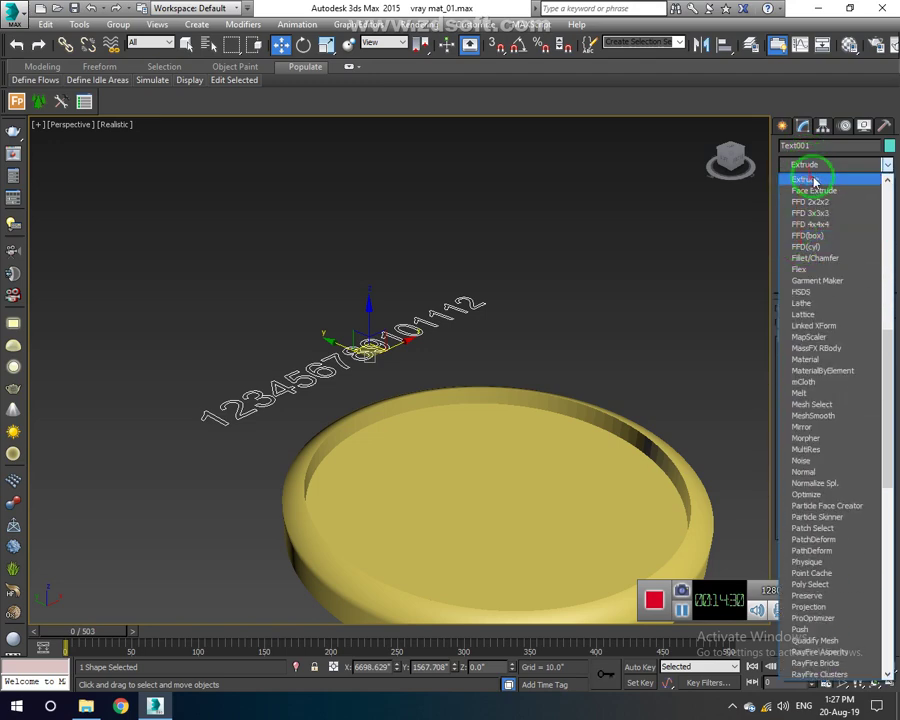
left_click(813, 180)
left_click_drag(848, 326, 788, 340)
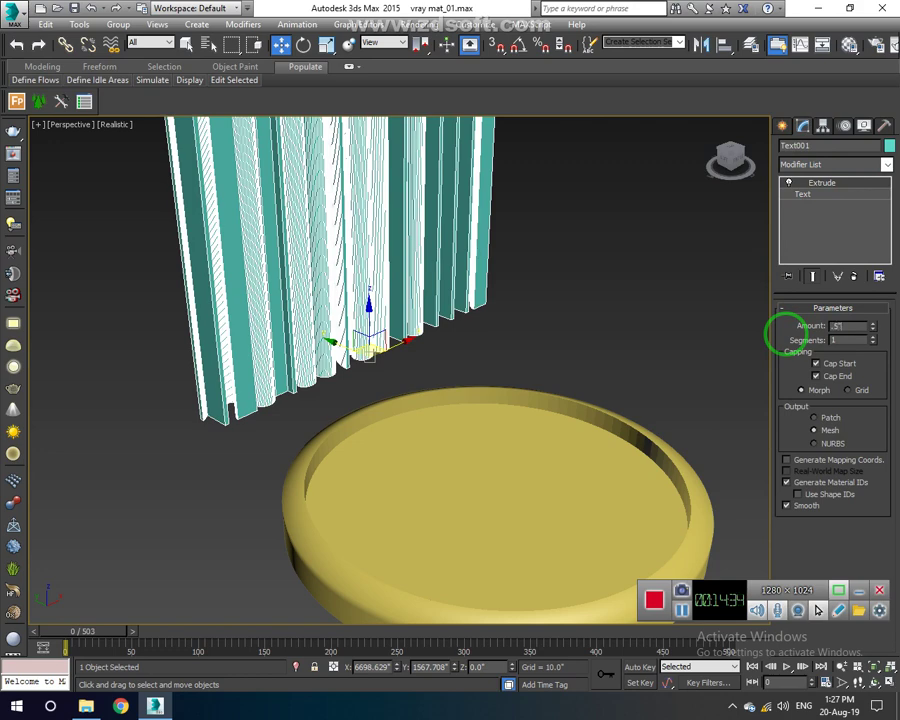
key("Return")
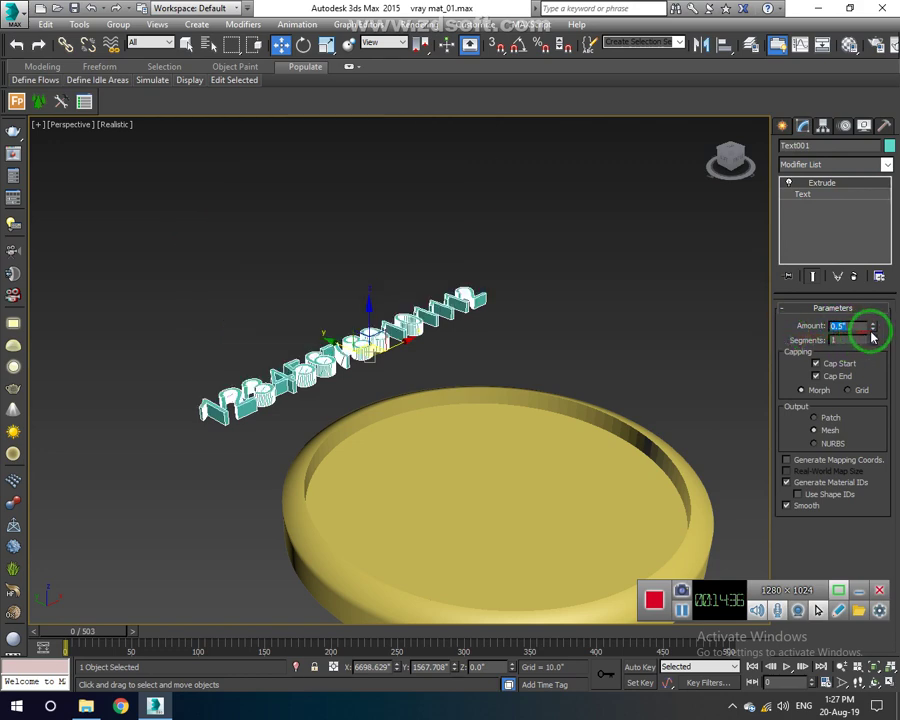
left_click_drag(861, 326, 788, 342)
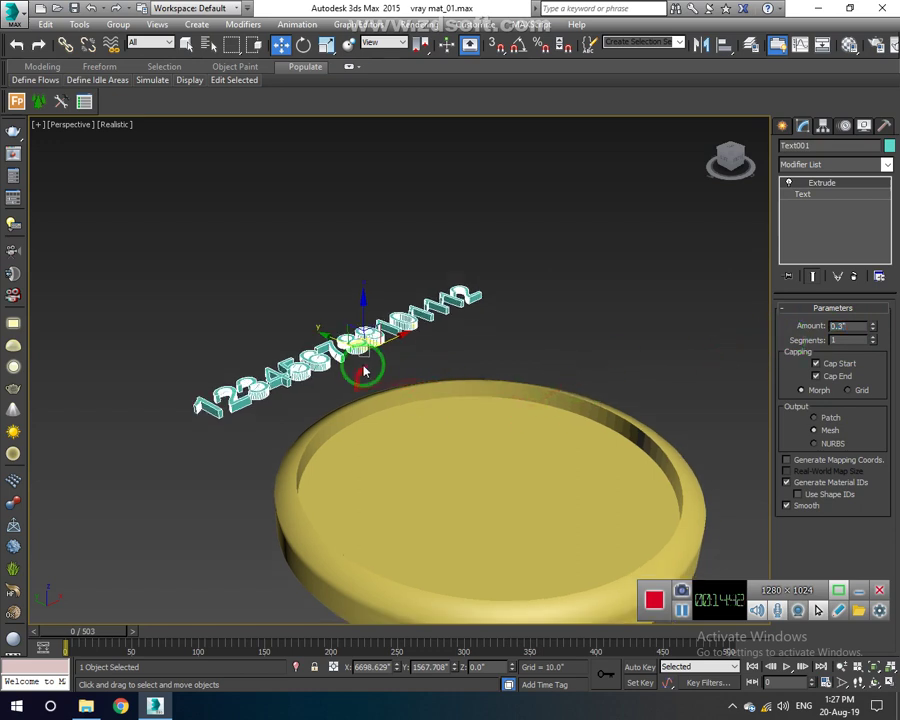
Reselect the extruded text and add an Edit Mesh modifier above Extrude.
left_click(434, 352)
left_click(350, 350)
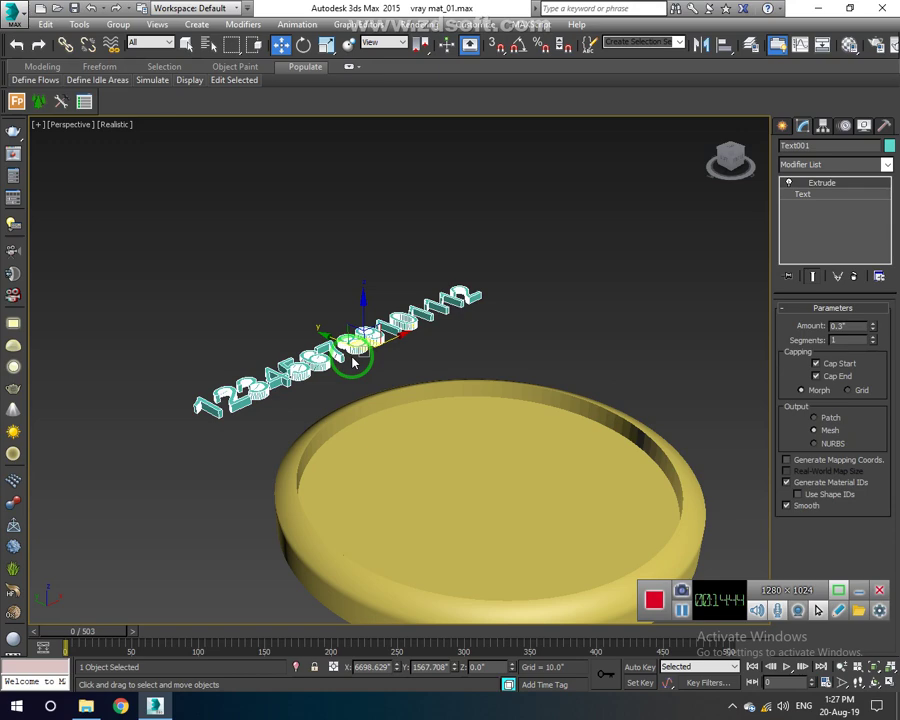
middle_click_drag(352, 362, 370, 400)
left_click(805, 165)
key("e")
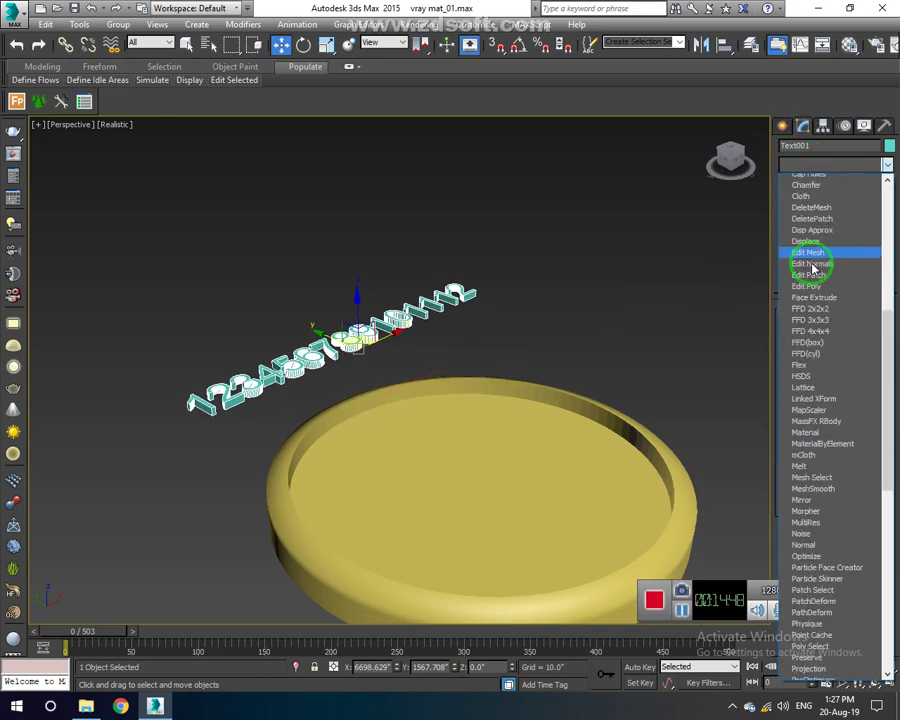
left_click(816, 180)
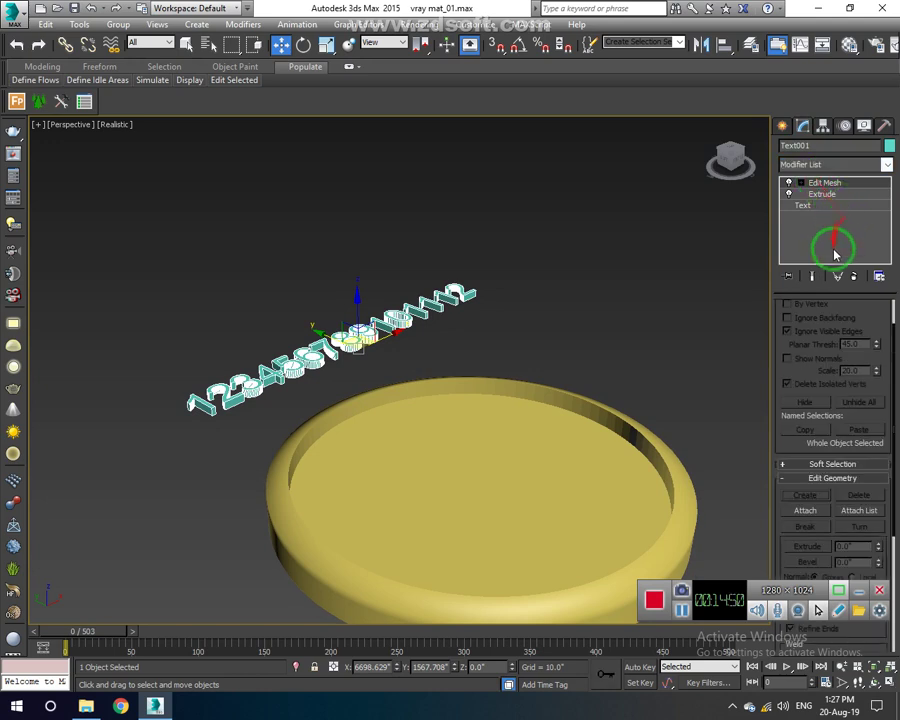
Select the digit 1 as an element and centre it on the disc with Align.
scroll(836, 480, "up", 2)
left_click(845, 304)
key("5")
left_click(201, 402)
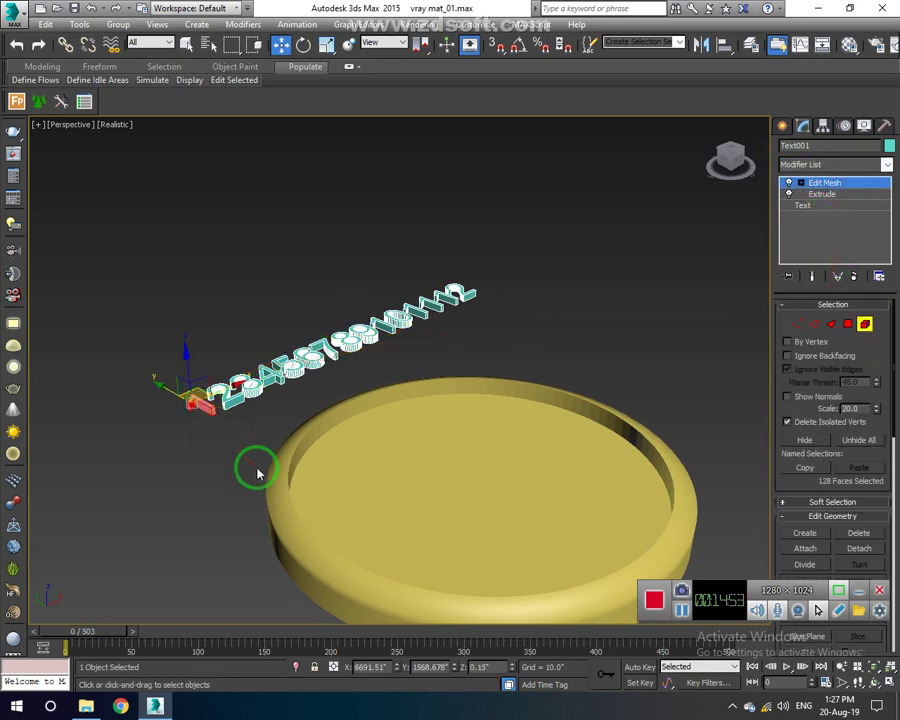
left_click(722, 45)
left_click(522, 450)
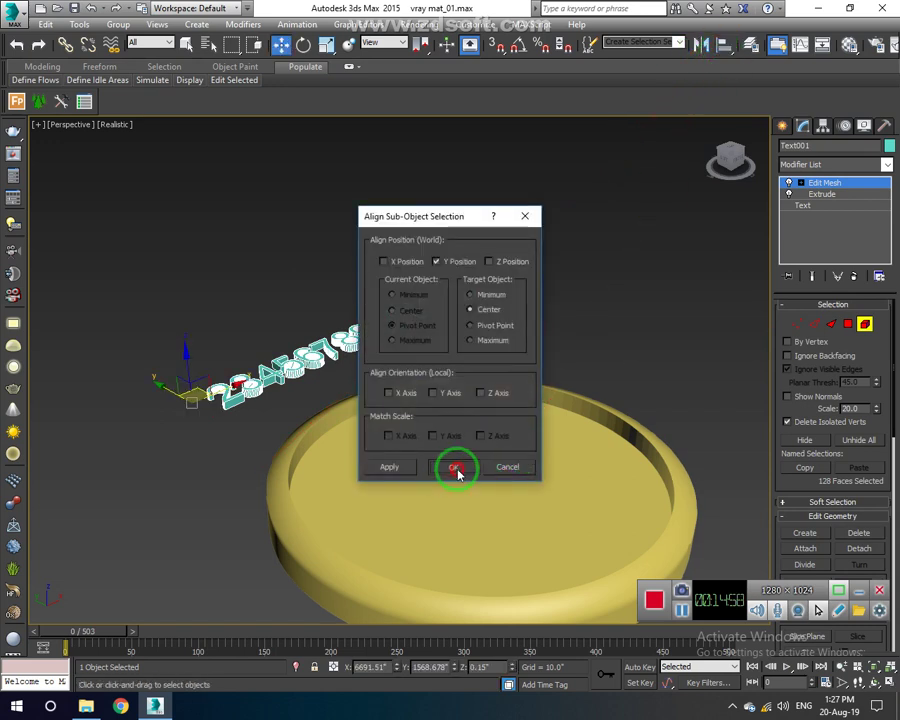
left_click(455, 467)
left_click_drag(424, 490, 422, 424)
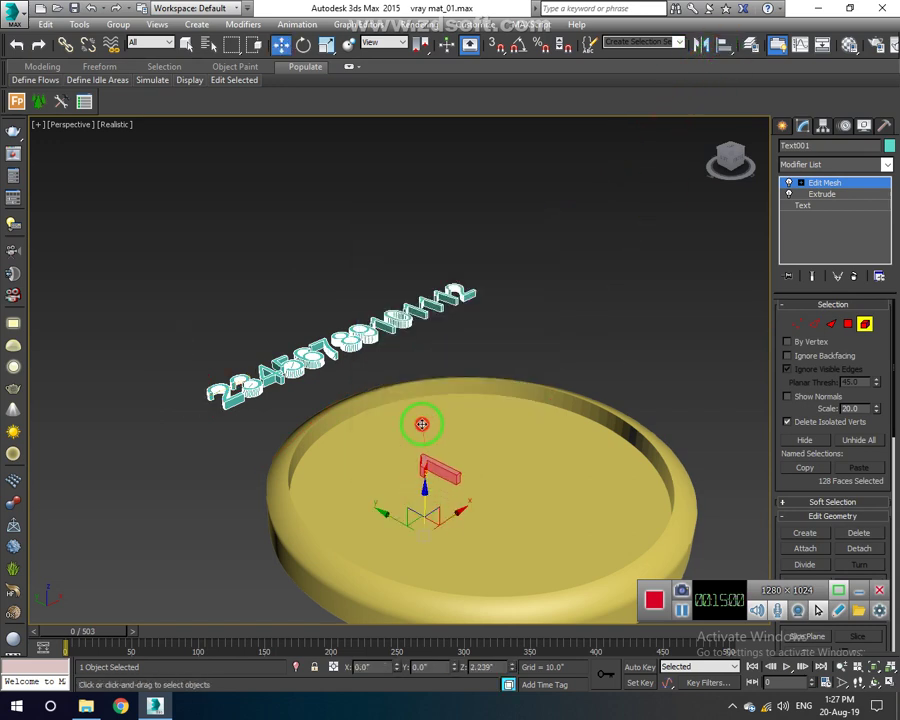
In a wireframe Top view, move the 1 up to the disc's top rim.
key("t")
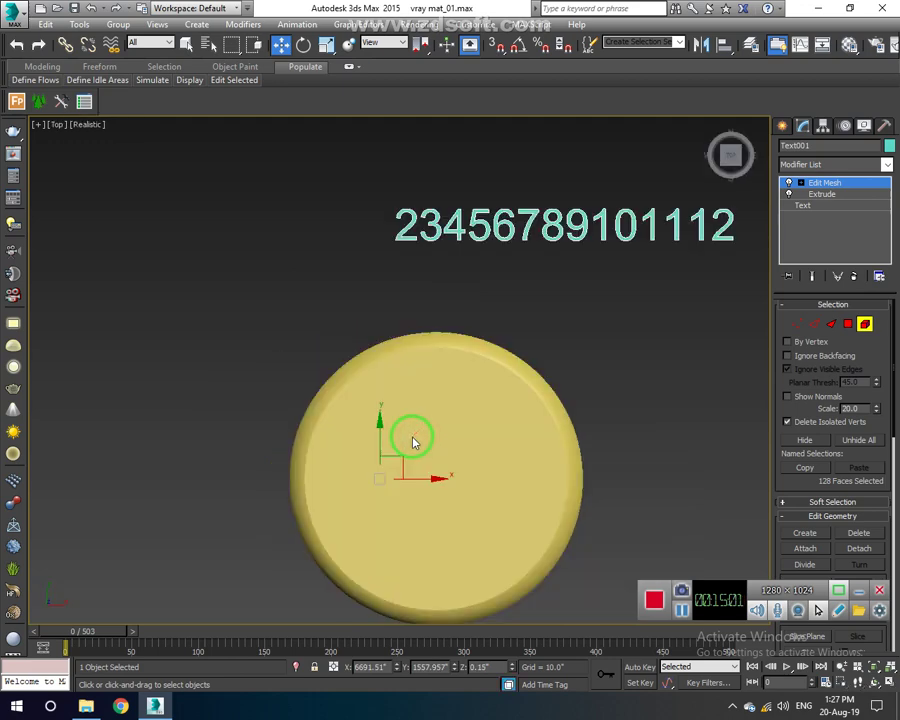
key("F3")
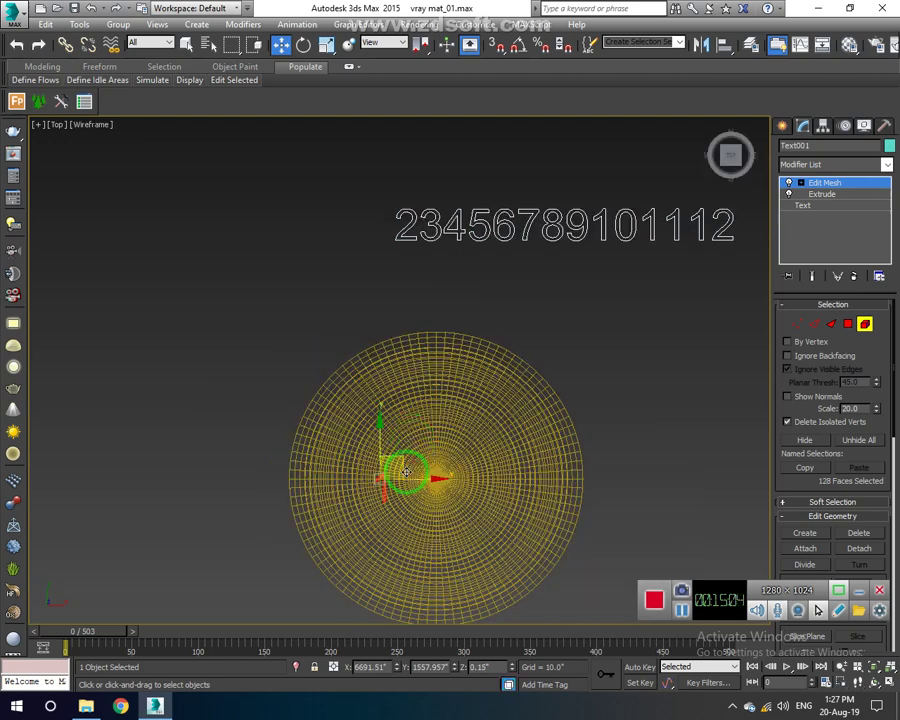
key("F3")
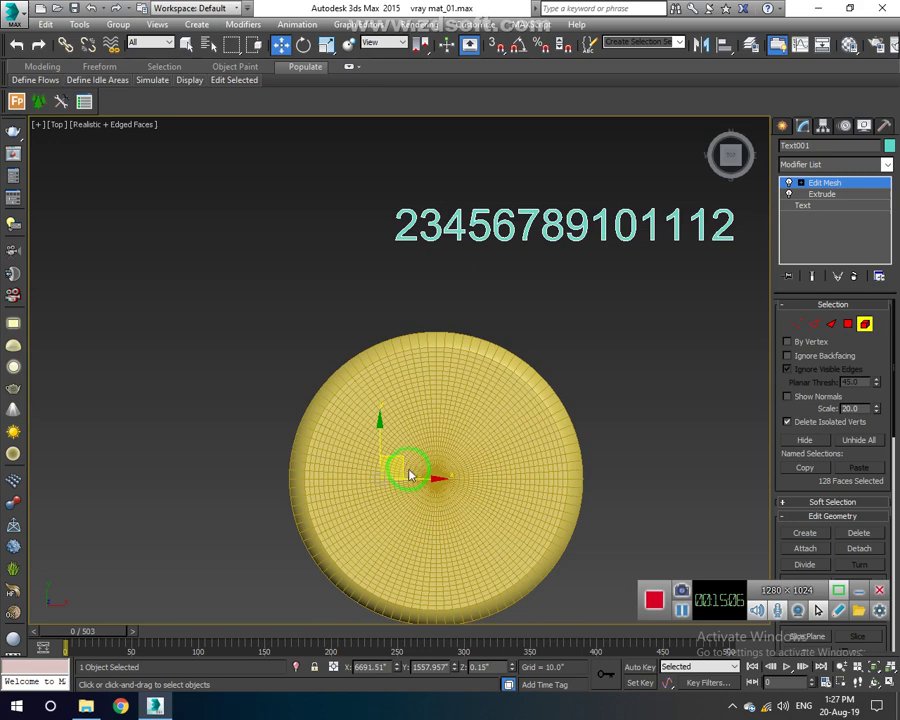
scroll(419, 458, "up", 2)
left_click_drag(392, 465, 423, 390)
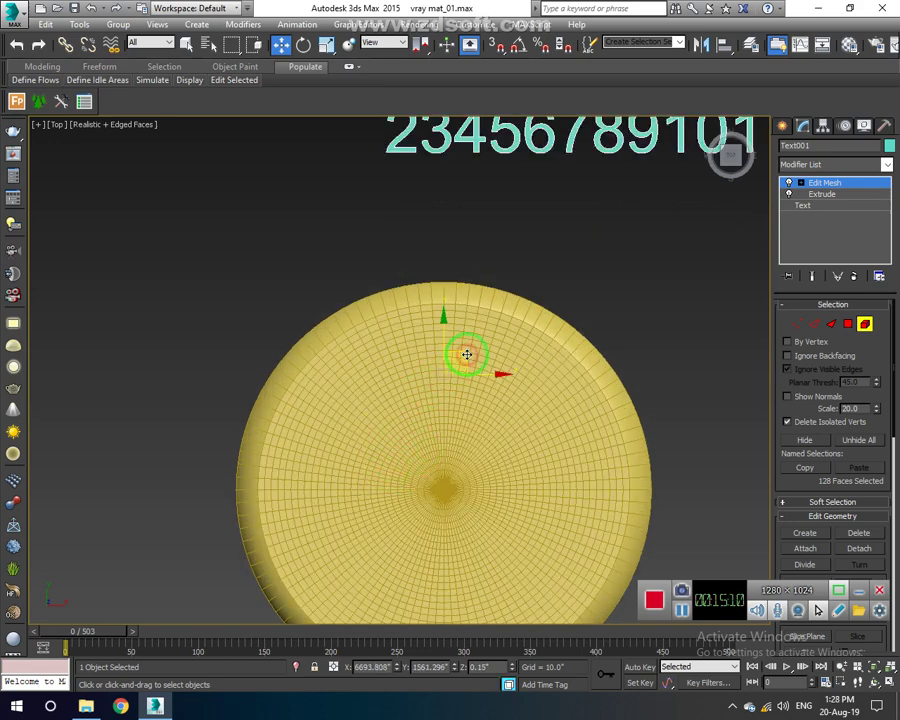
key("F3")
mouse_move(466, 358)
left_mouse_down()
mouse_move(467, 313)
mouse_move(466, 451)
mouse_move(458, 460)
mouse_move(445, 292)
left_mouse_up()
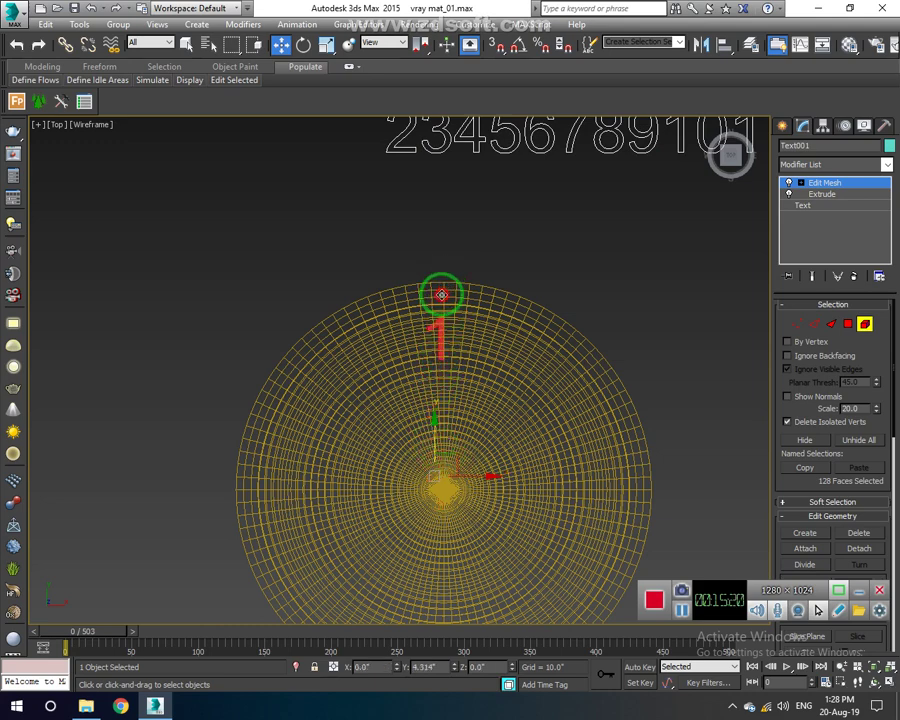
Centre the 2 on the disc in X, Y and Z, then move it to the upper right.
middle_click_drag(522, 362, 492, 372)
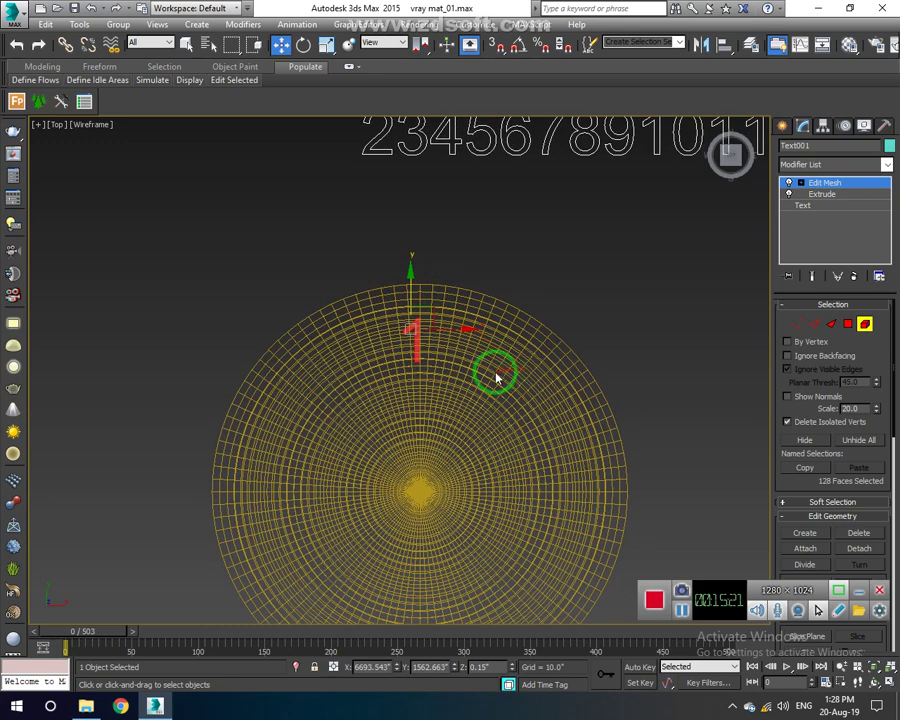
left_click(376, 150)
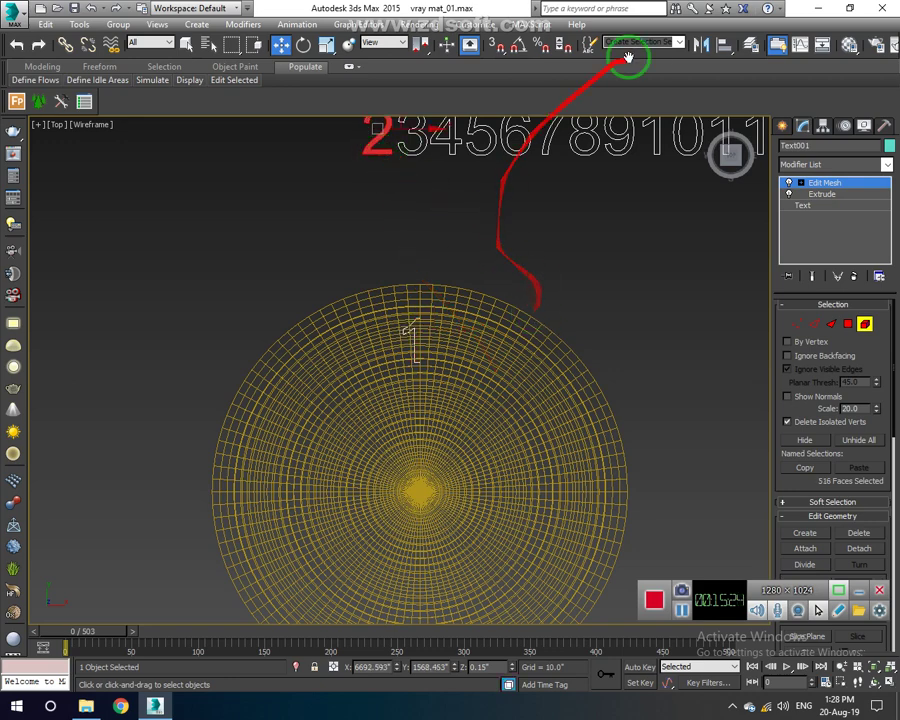
left_click(726, 48)
left_click(420, 488)
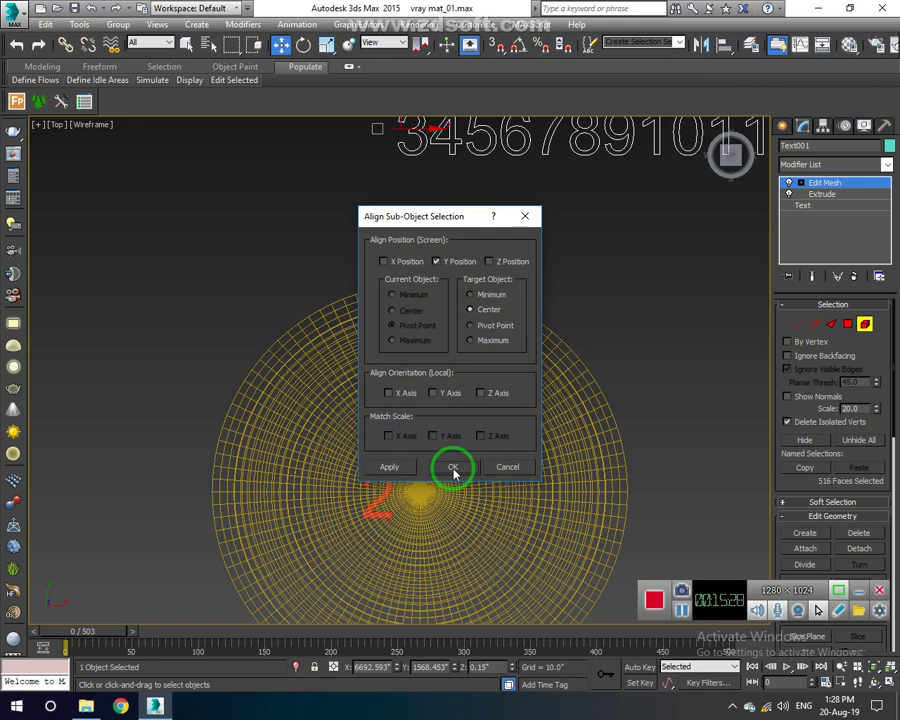
left_click(384, 261)
left_click(495, 263)
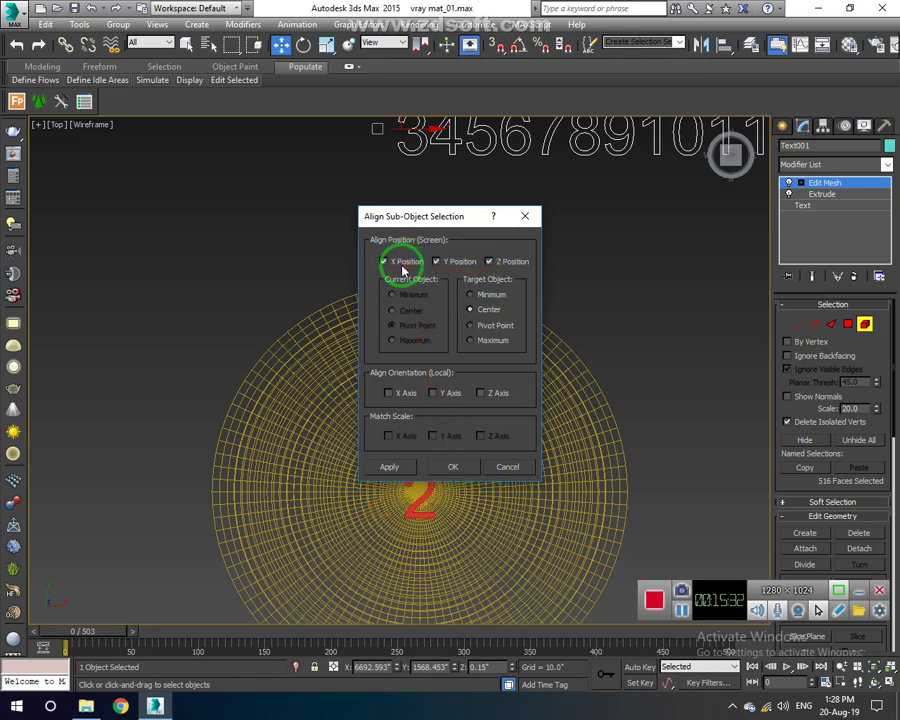
left_click_drag(428, 218, 526, 162)
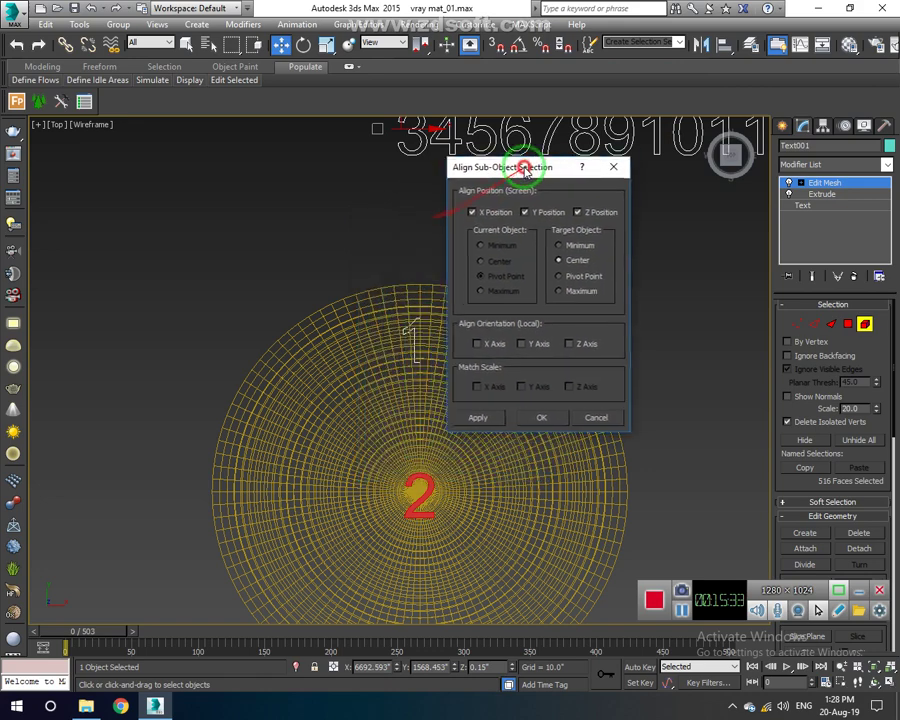
left_click(550, 410)
mouse_move(443, 470)
left_mouse_down()
mouse_move(510, 360)
mouse_move(530, 346)
mouse_move(523, 340)
left_mouse_up()
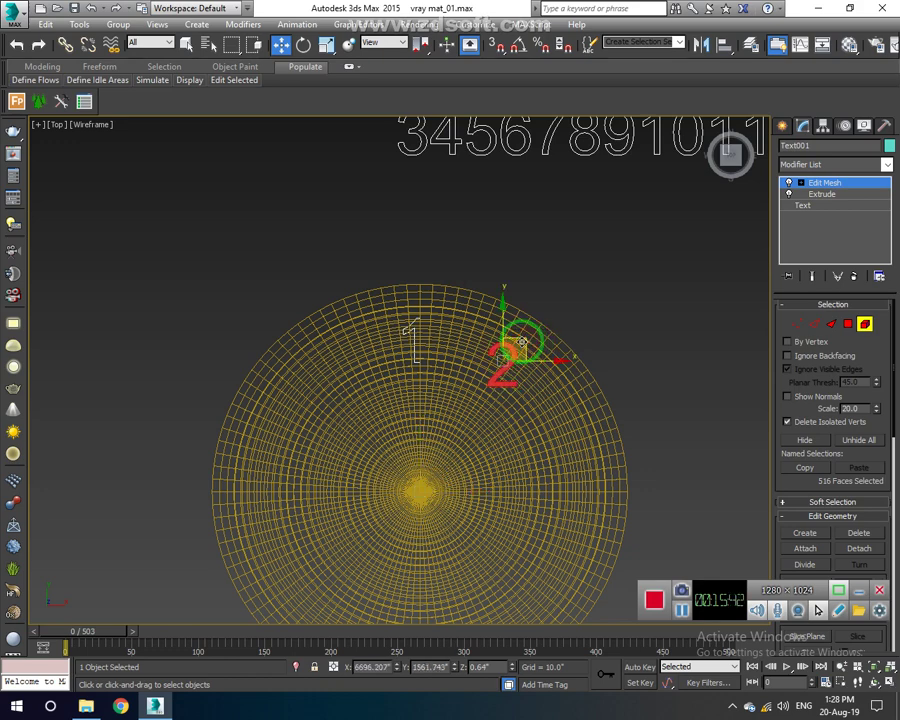
Move the 3 and 4 down onto the disc and move the 2 back off it.
middle_click_drag(452, 400, 415, 390)
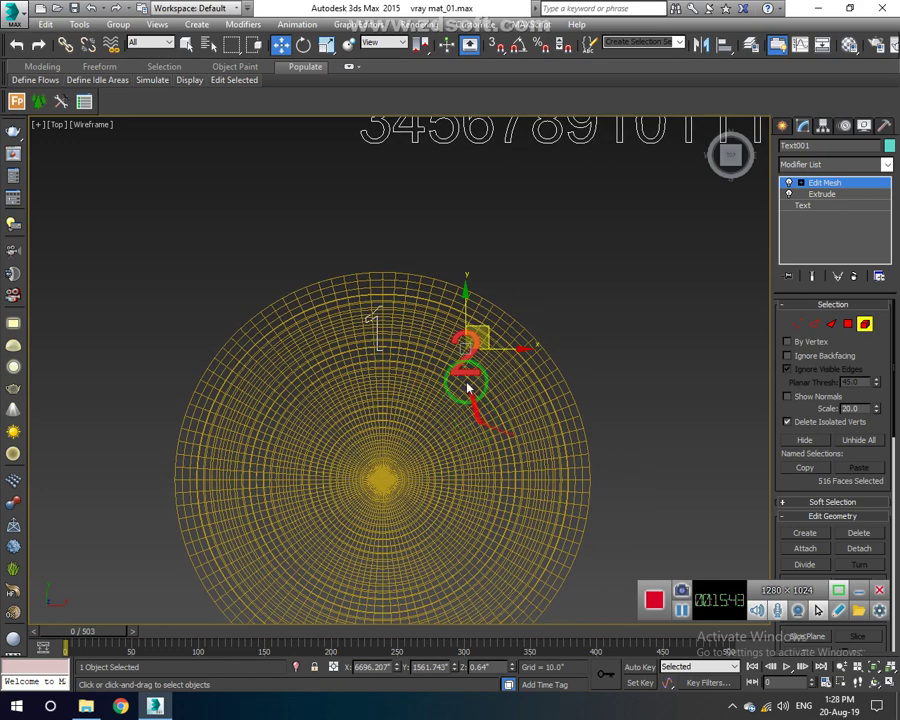
left_click(380, 132)
middle_click_drag(404, 130, 420, 225)
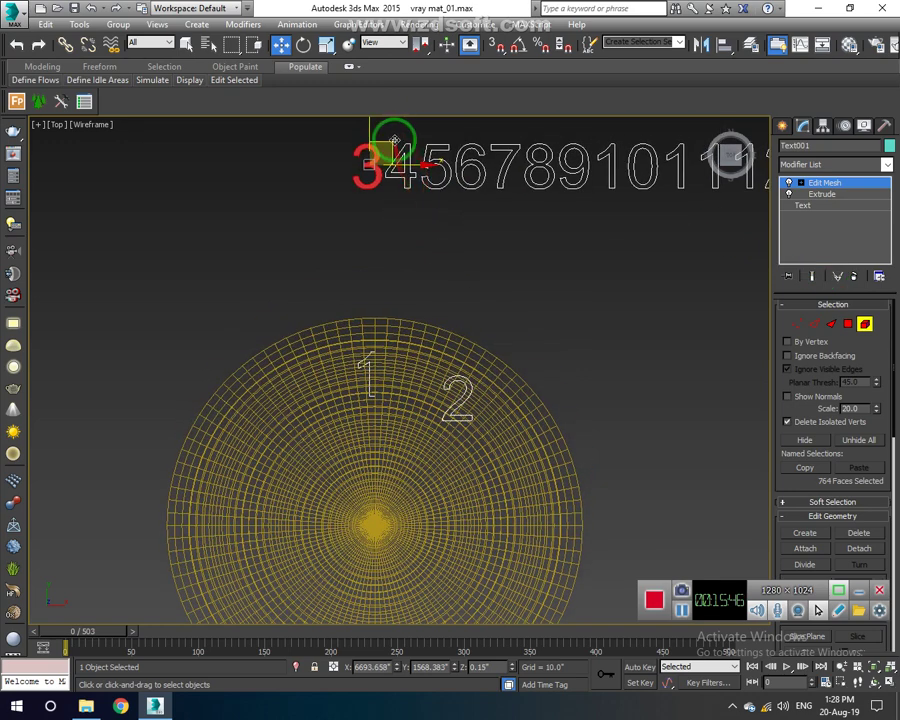
left_click_drag(392, 145, 542, 440)
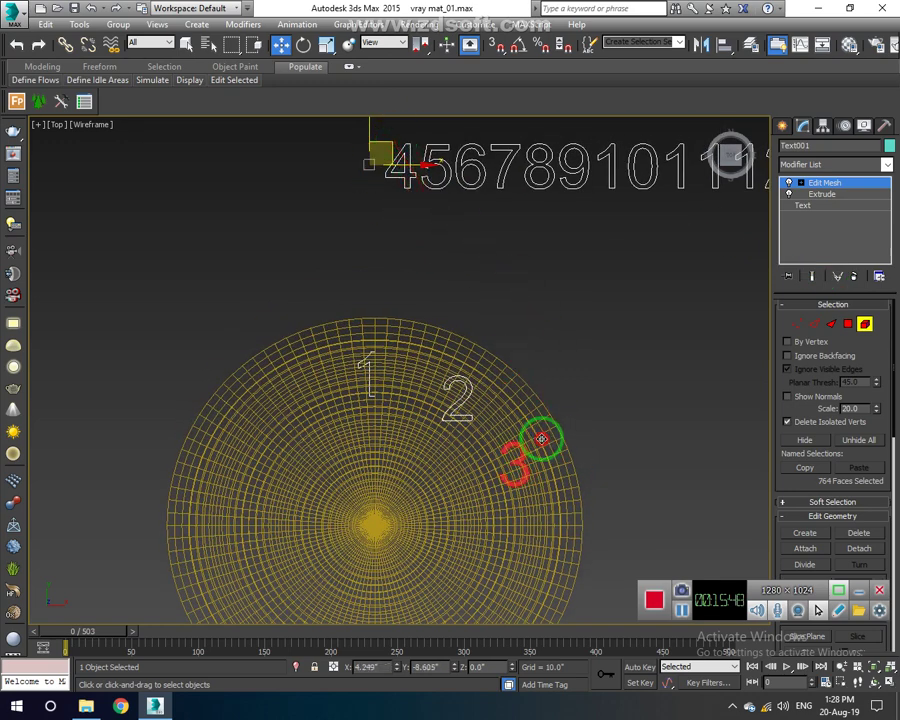
scroll(520, 420, "down", 3)
left_click(396, 202)
mouse_move(396, 203)
left_mouse_down()
mouse_move(507, 451)
mouse_move(444, 254)
left_mouse_up()
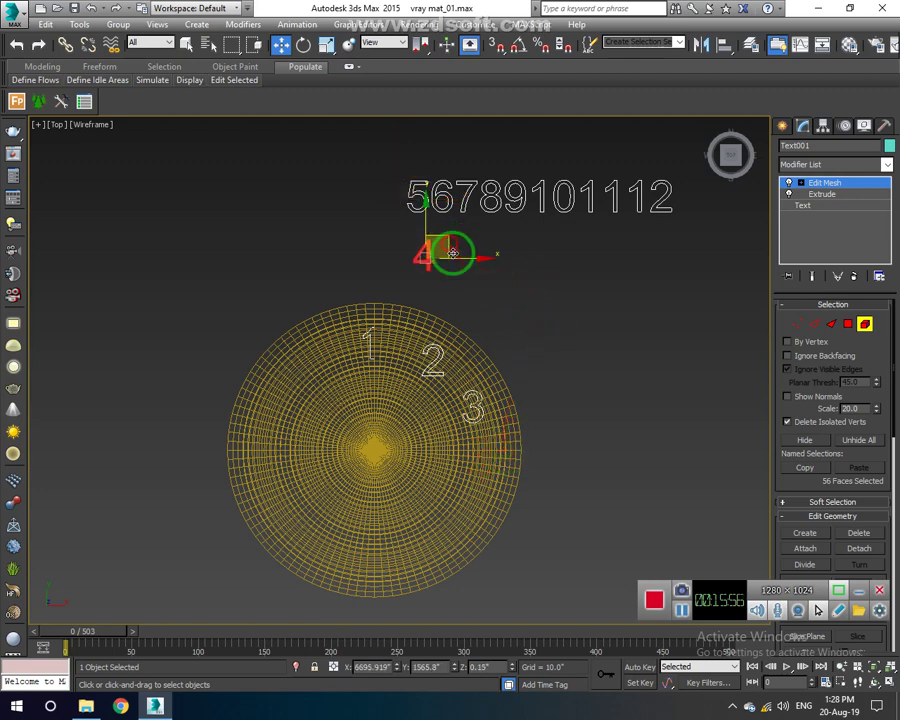
left_click_drag(436, 356, 383, 243)
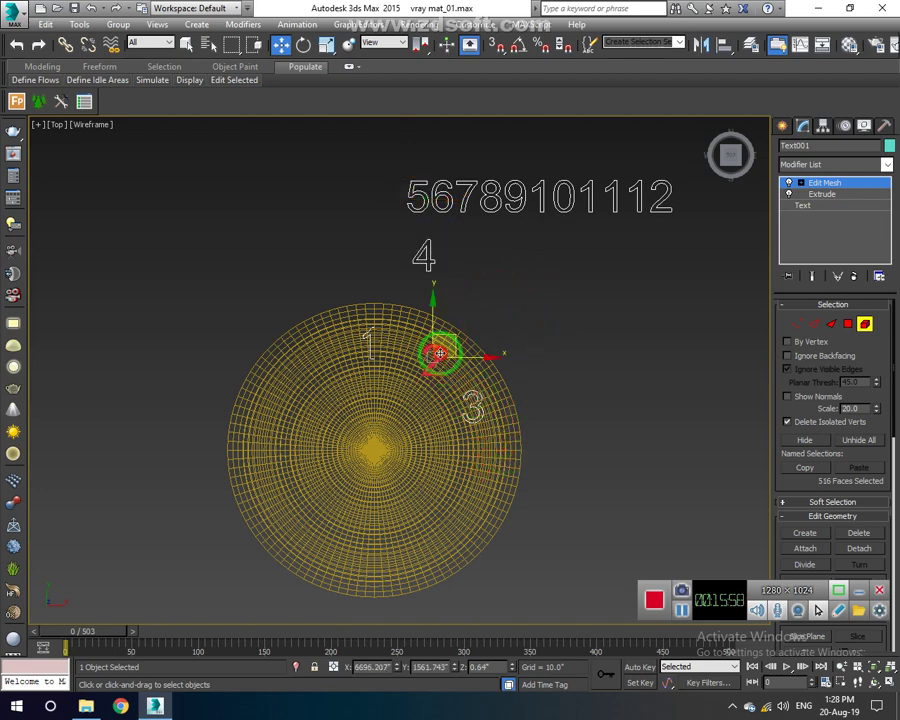
Centre the 3 on the disc and move it right to the rim.
left_click(478, 407)
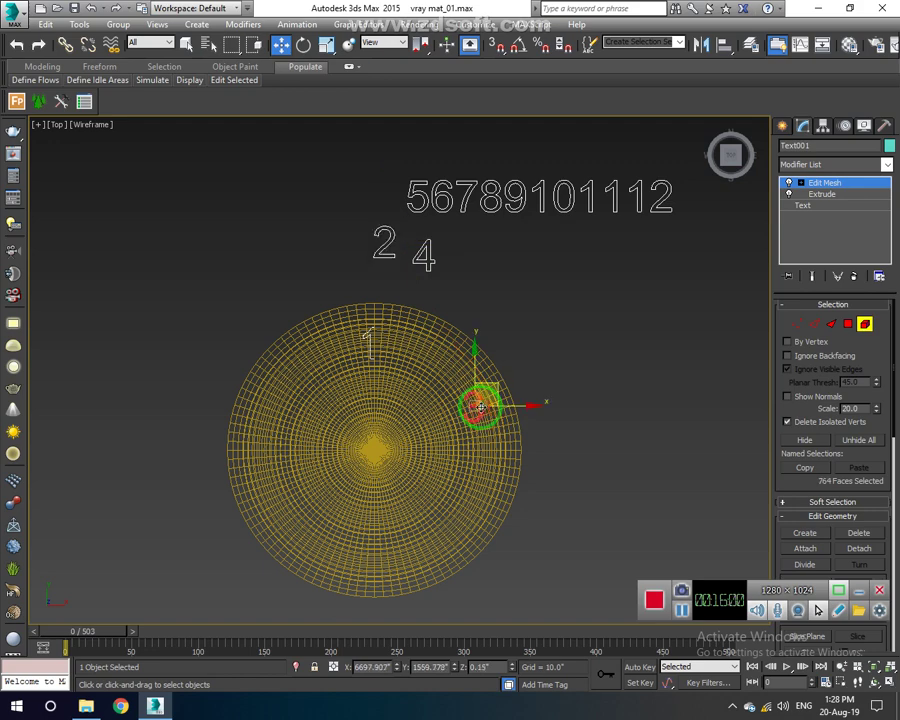
left_click(725, 44)
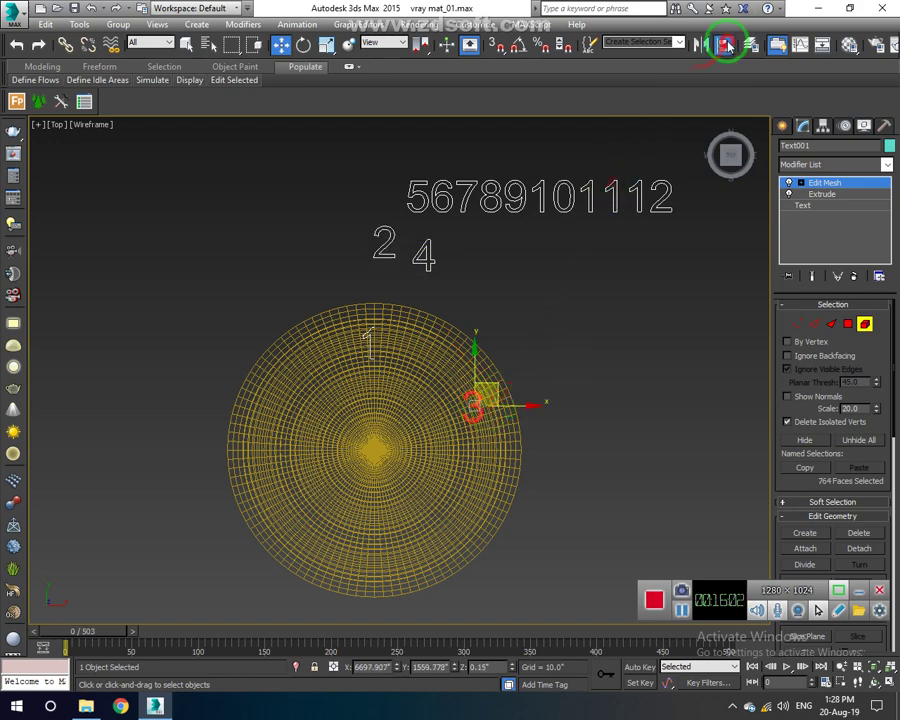
left_click(404, 429)
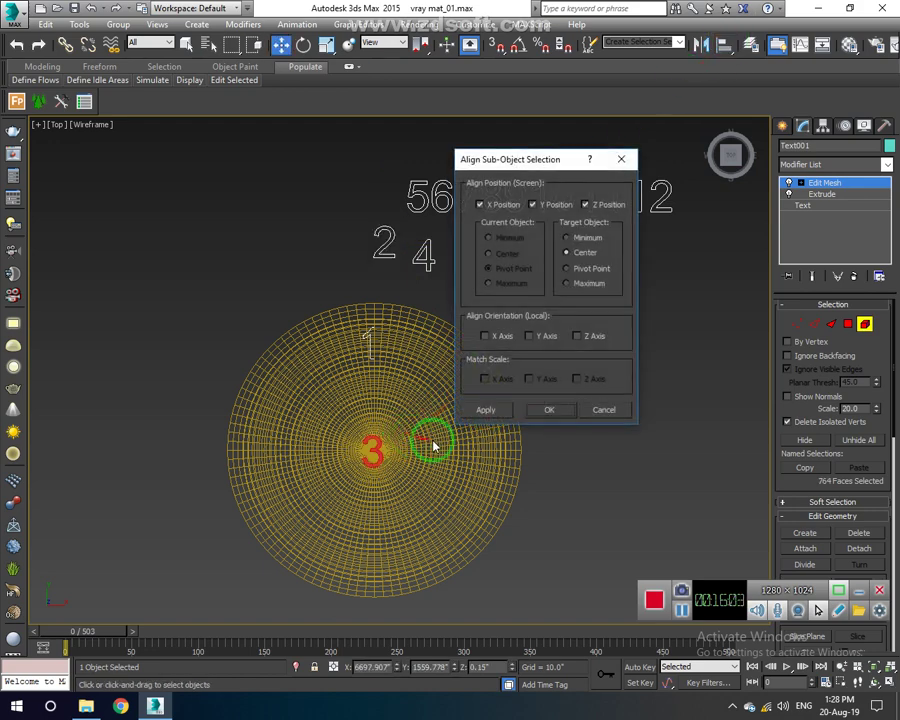
left_click(547, 415)
left_click_drag(416, 446, 521, 455)
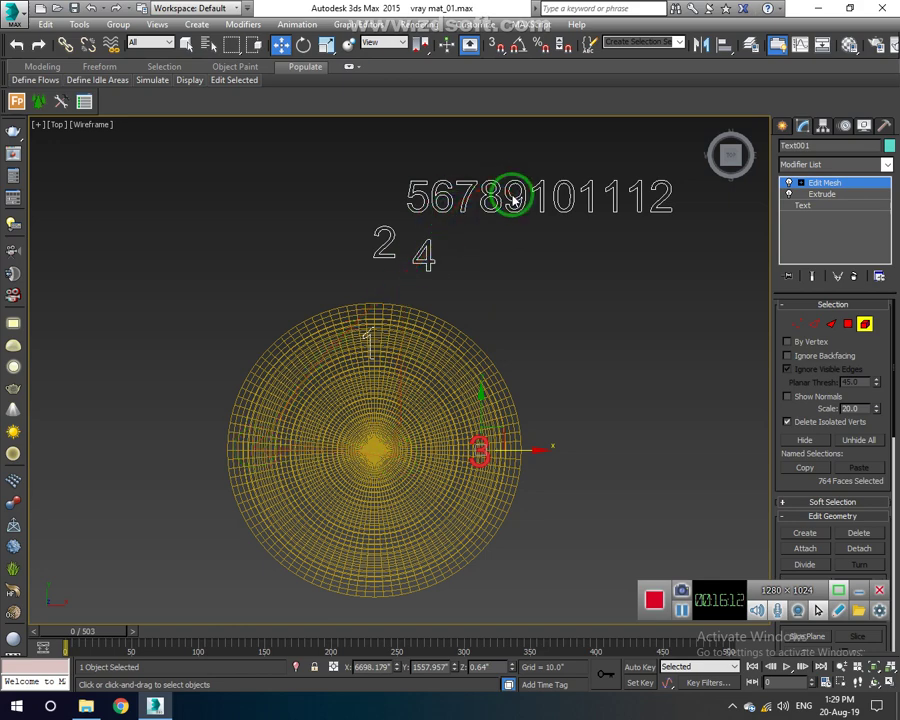
Select the 9 and align it to the clock disc.
left_click(513, 200)
left_click(725, 44)
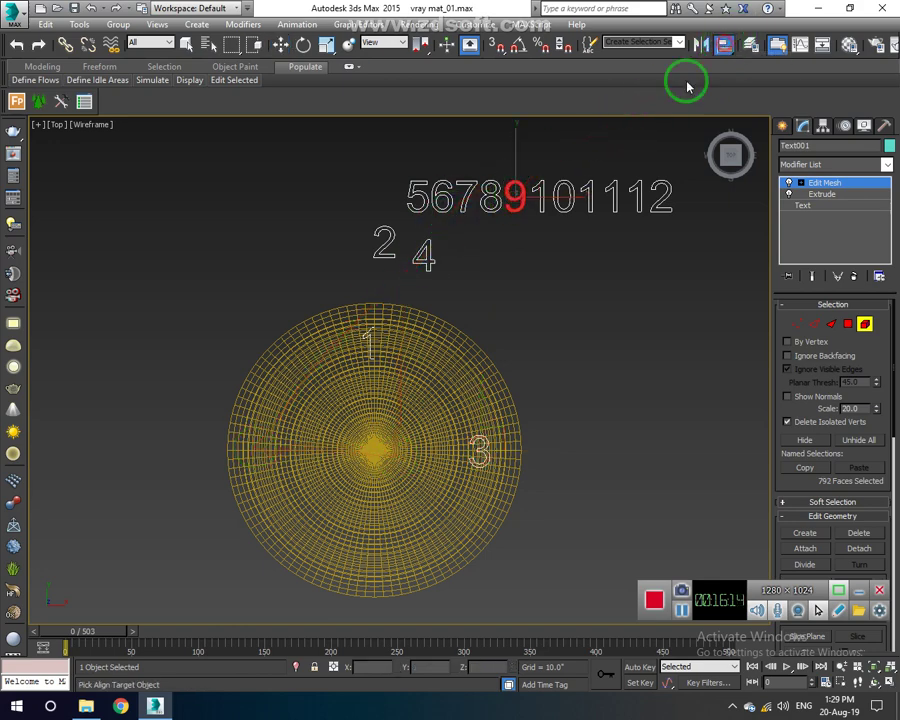
left_click(440, 402)
Move the centred 9 to the disc's left side and move the stray 1 off the disc.
left_click(549, 410)
left_click_drag(409, 461, 300, 462)
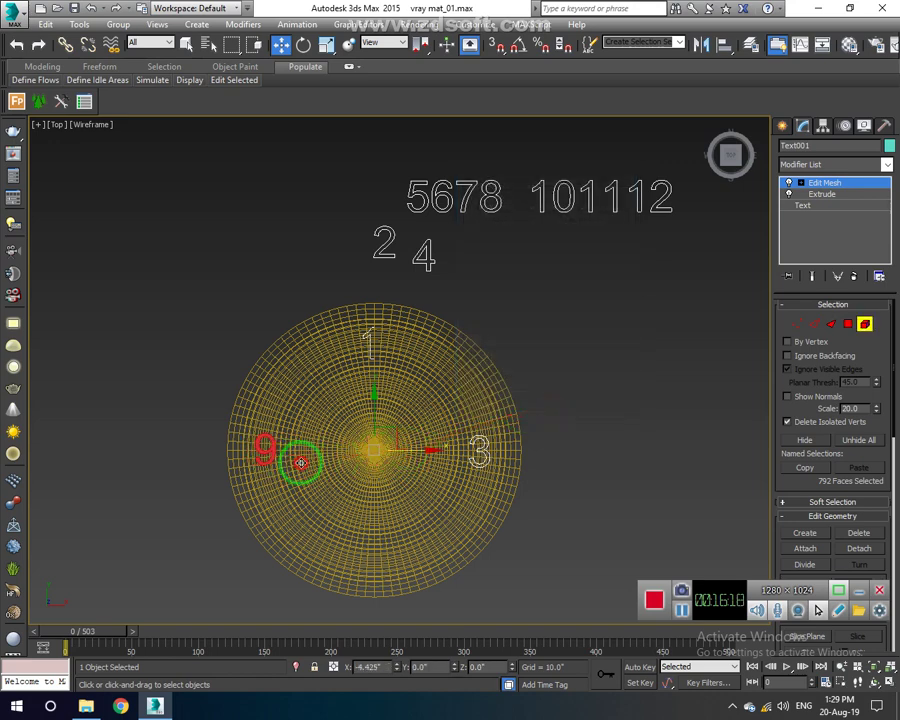
key("alt+a")
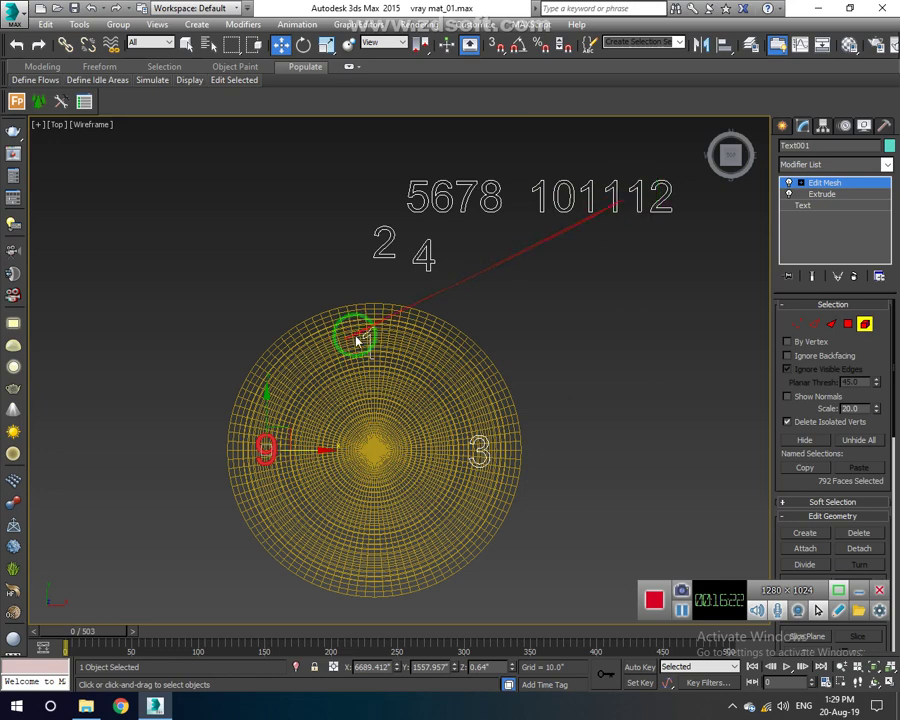
left_click_drag(369, 335, 338, 230)
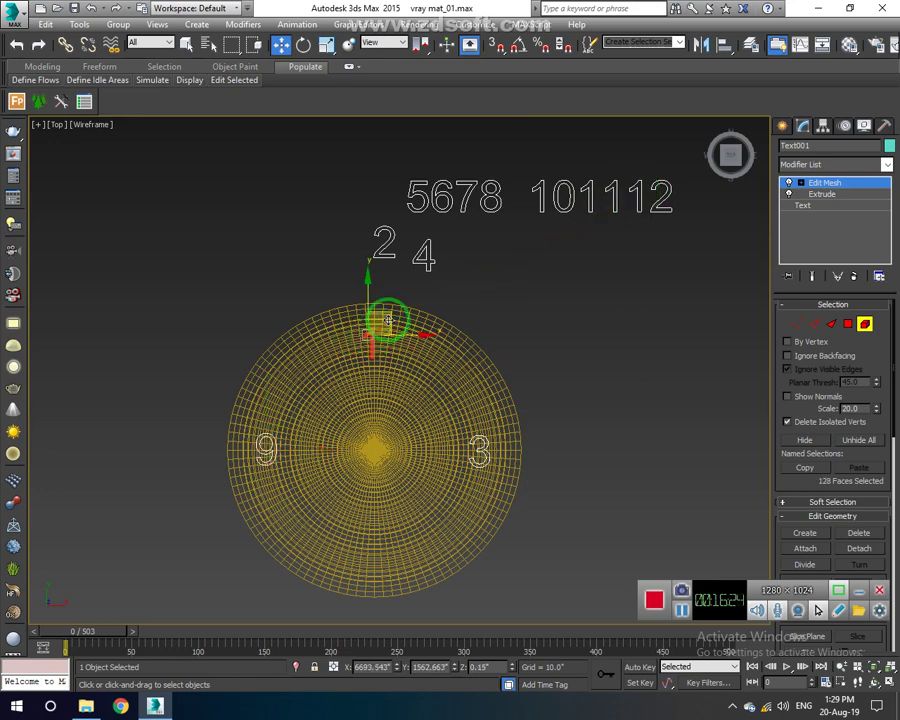
key("alt+a")
Select both digits of 12, centre them on the disc, and move them up to the top.
left_click(638, 205)
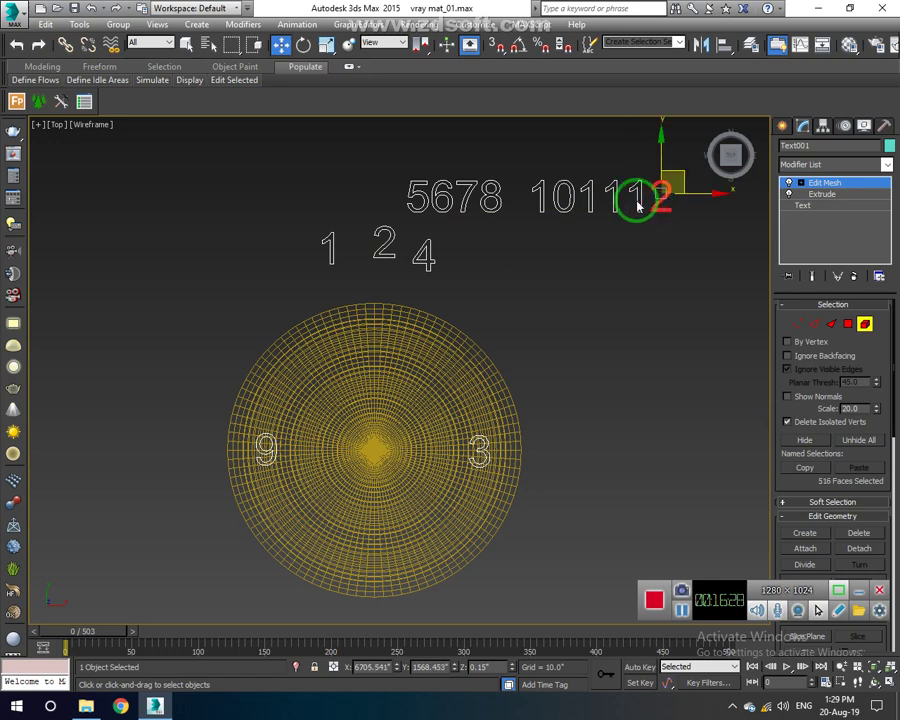
left_click(636, 203, "ctrl")
left_click(727, 48)
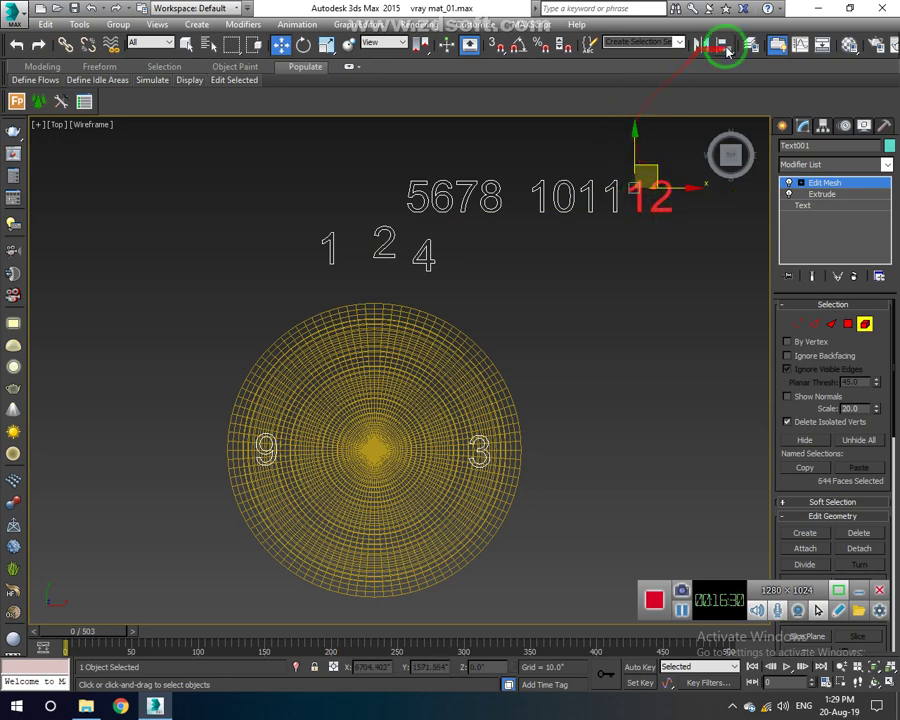
left_click(392, 398)
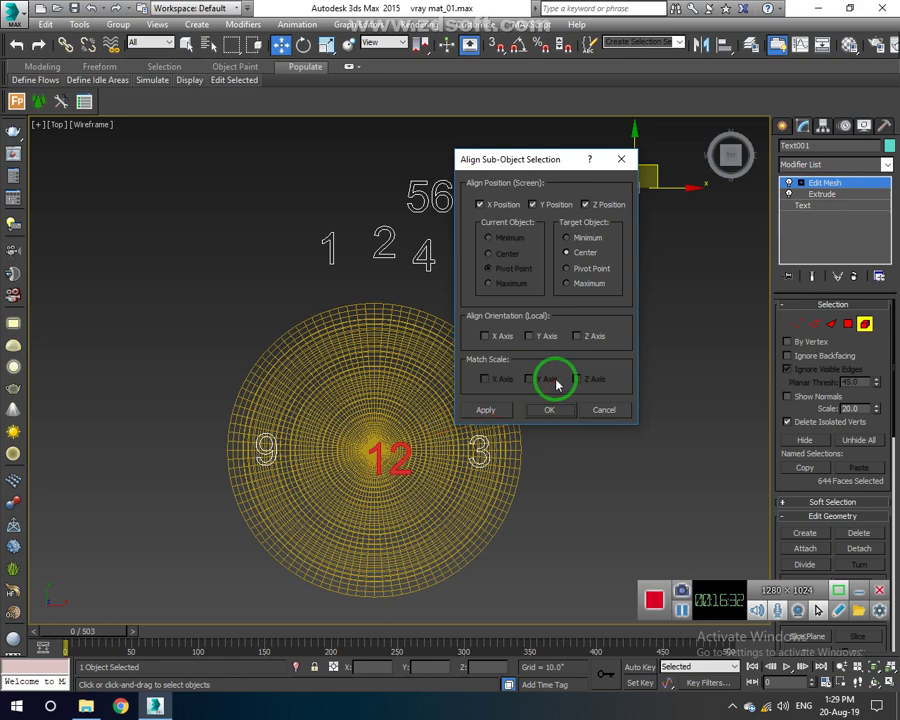
left_click(552, 410)
left_click_drag(384, 427, 359, 302)
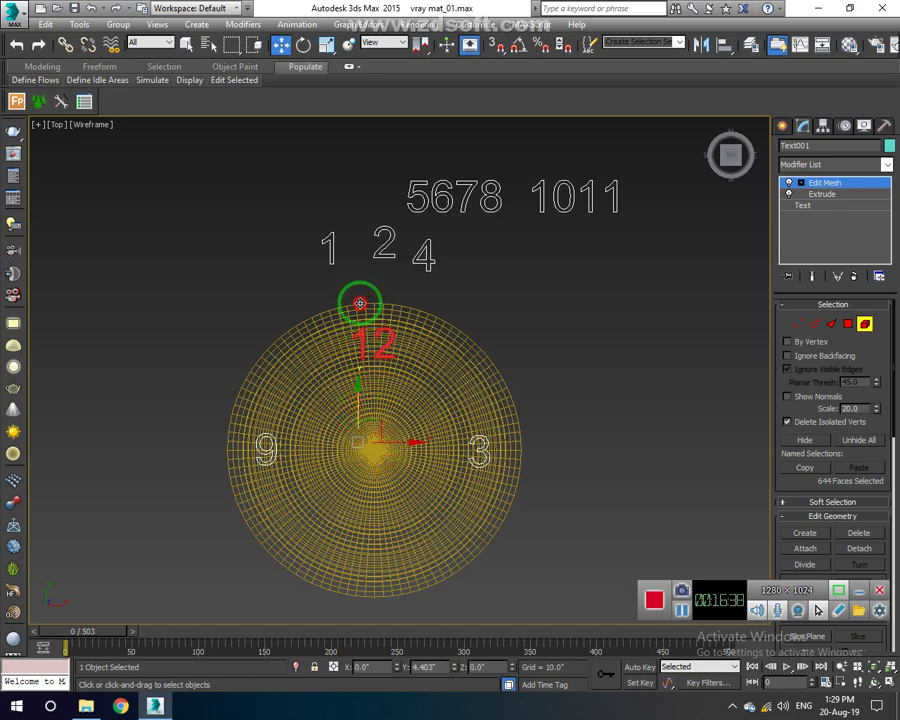
left_click_drag(359, 302, 505, 302)
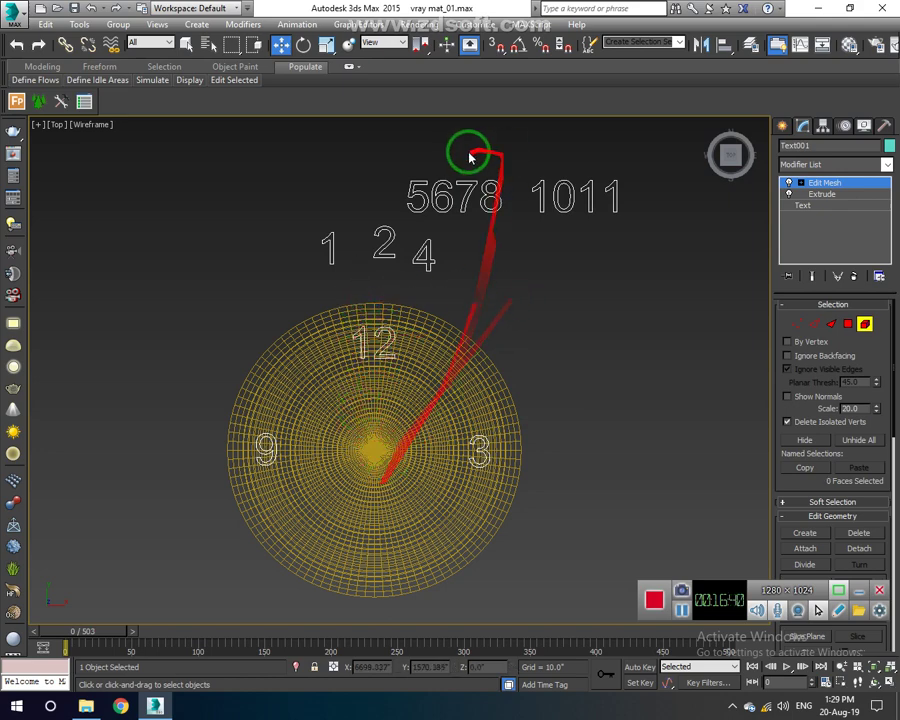
Centre the 6 on the disc, move it to the bottom, then select the leftover numbers.
left_click(448, 200)
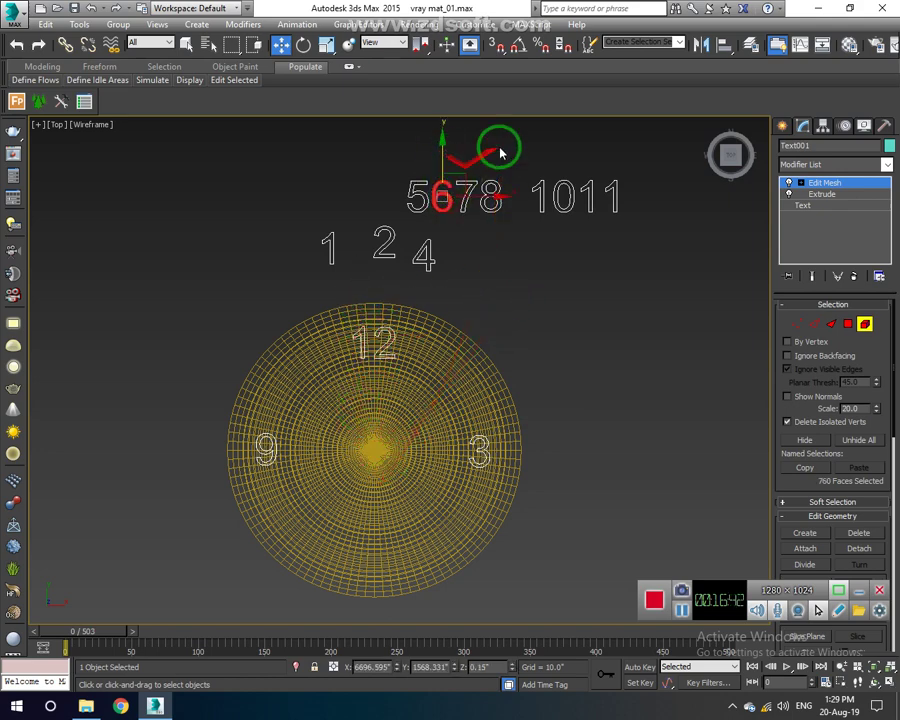
left_click(719, 44)
left_click(415, 421)
left_click(530, 334)
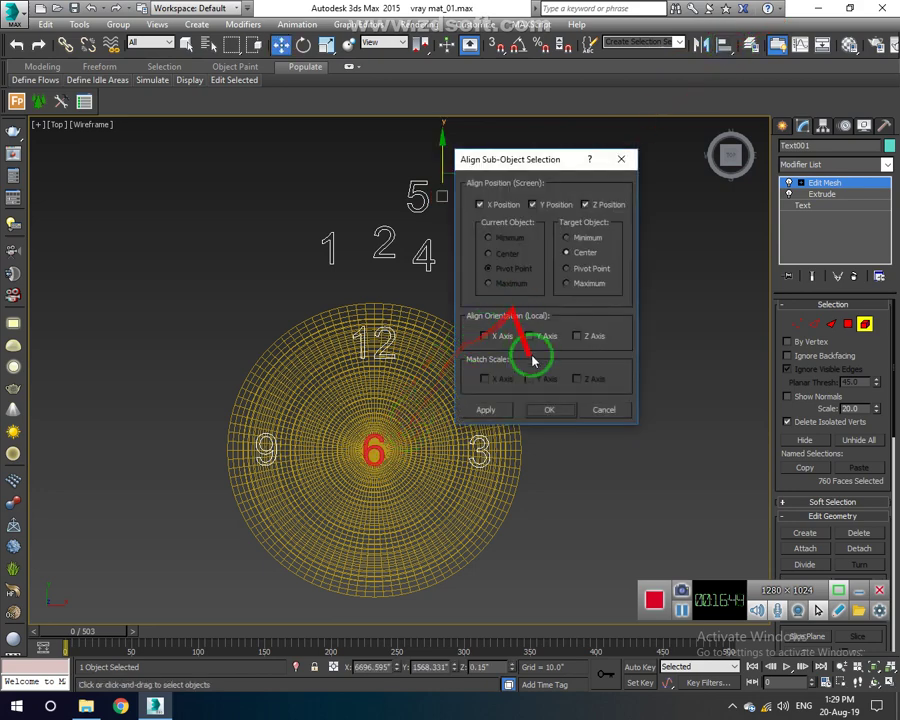
left_click(545, 407)
left_click_drag(375, 408, 373, 510)
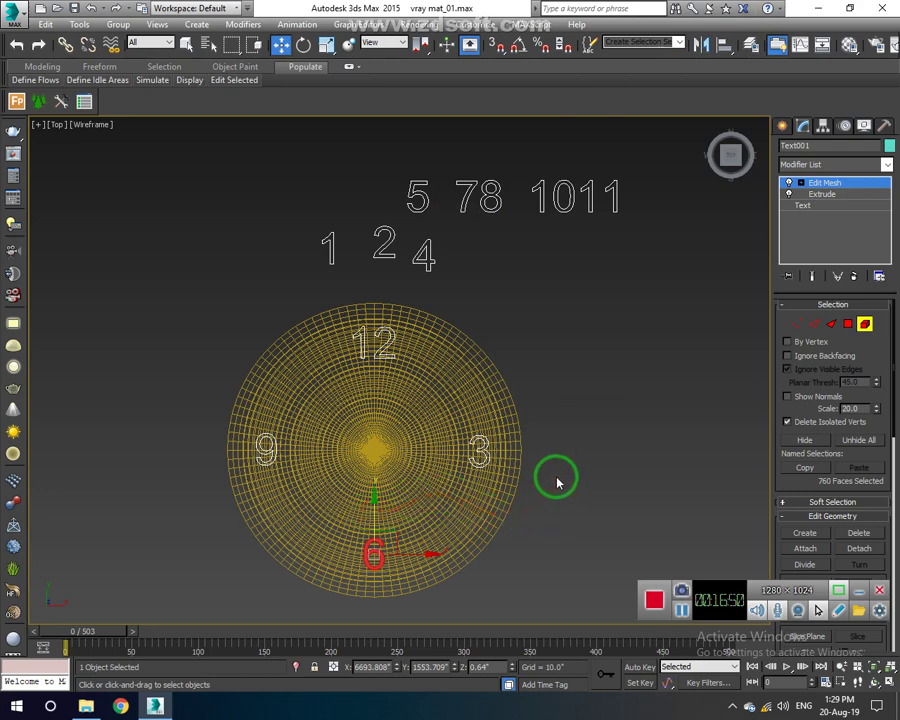
left_click(545, 288)
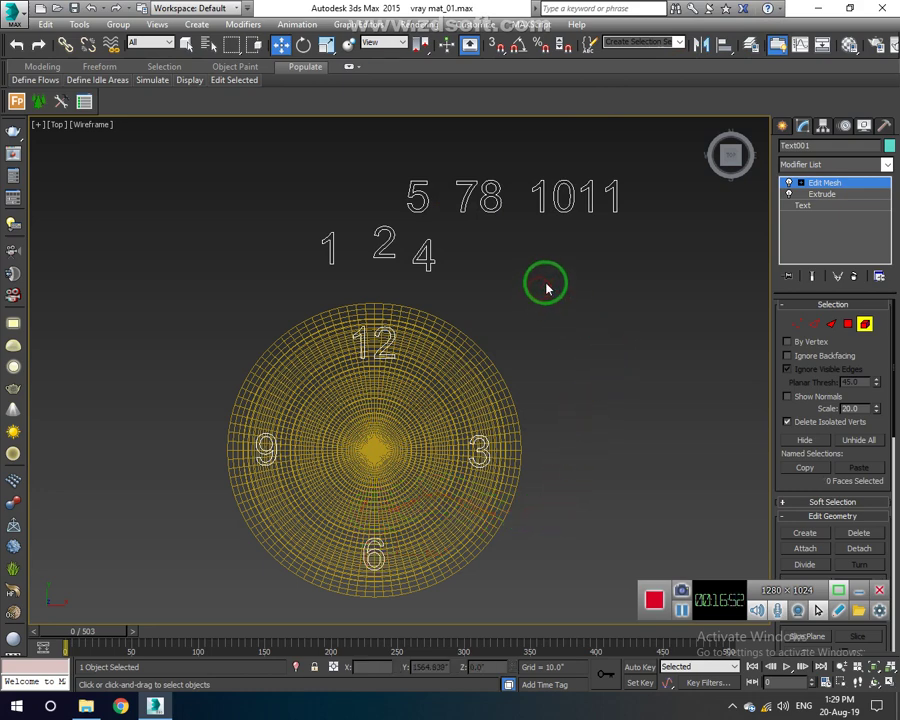
left_click_drag(650, 265, 309, 174)
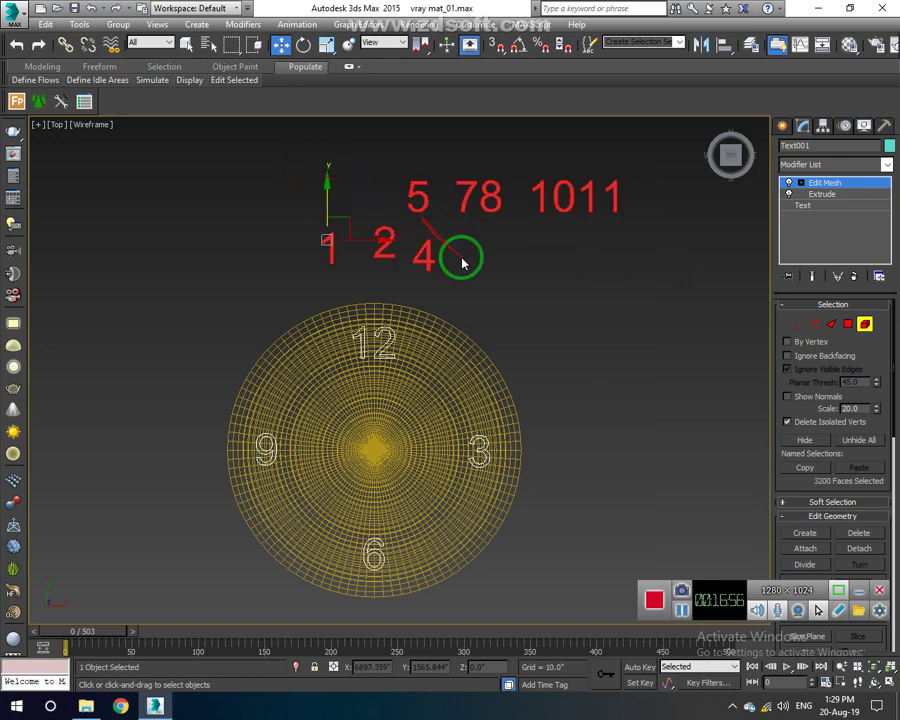
Dismiss the autosave warning and return to whole-object level with the text deselected.
left_click(562, 410)
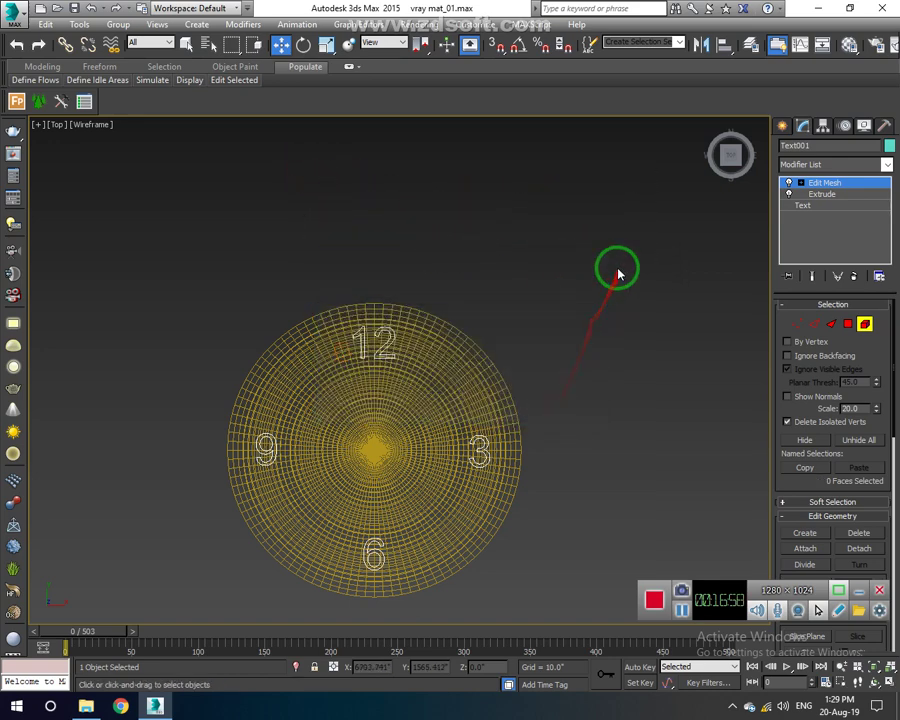
left_click(864, 323)
left_click(605, 322)
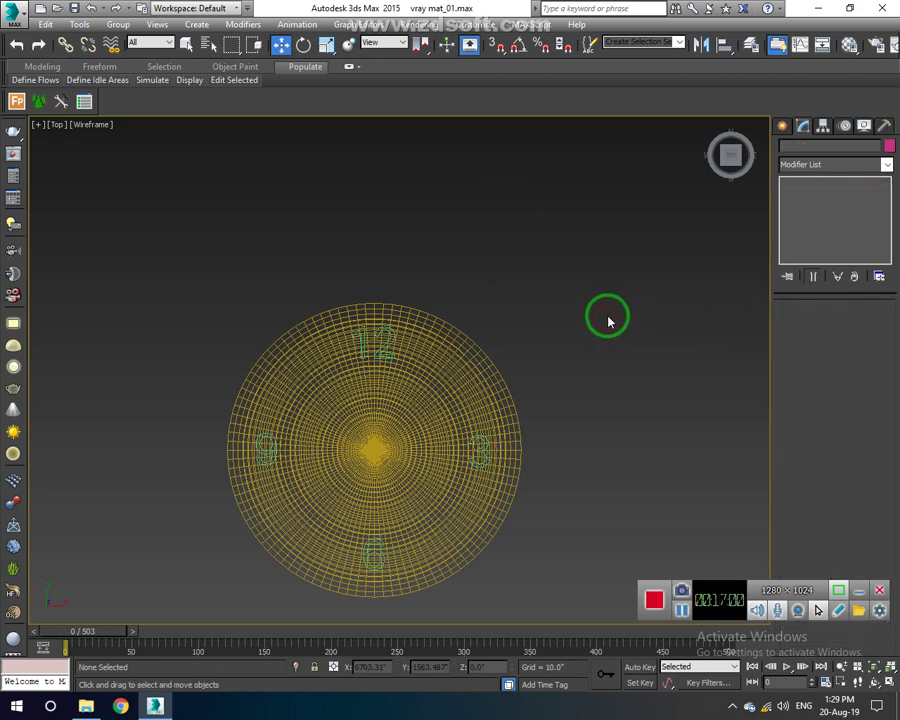
middle_click_drag(470, 350, 455, 338)
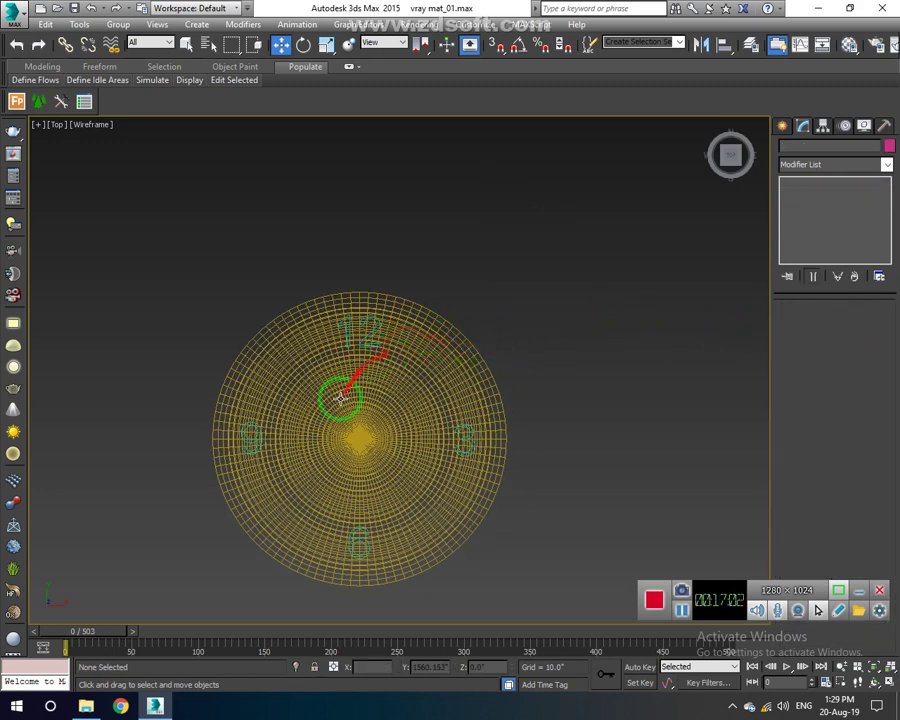
scroll(346, 440, "up", 2)
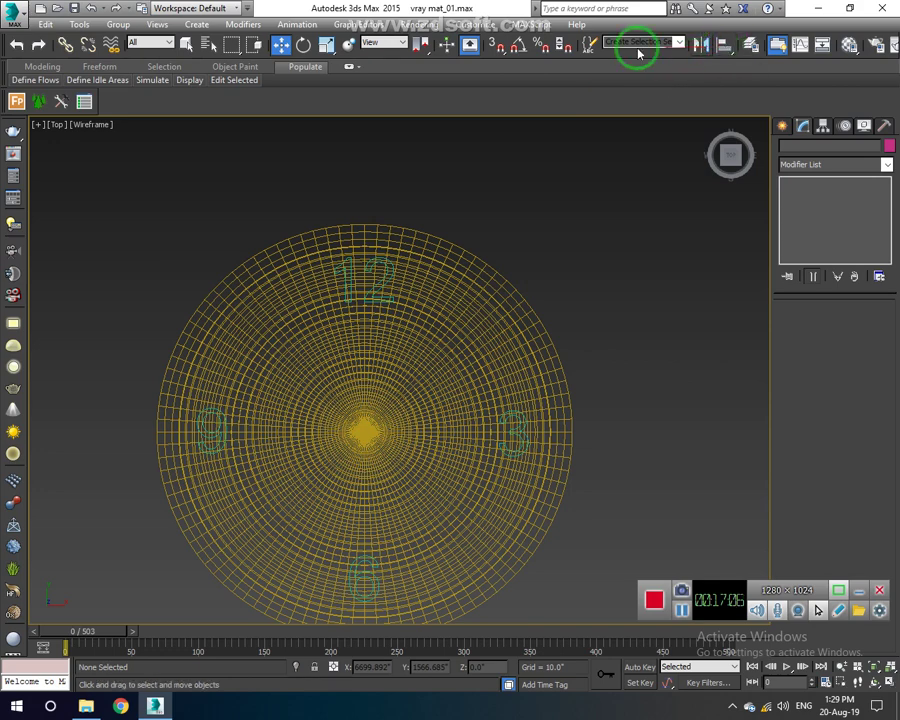
Draw a thin Standard Primitives box beside the 12, about 1.402 × 0.305 × 0.346.
left_click(784, 125)
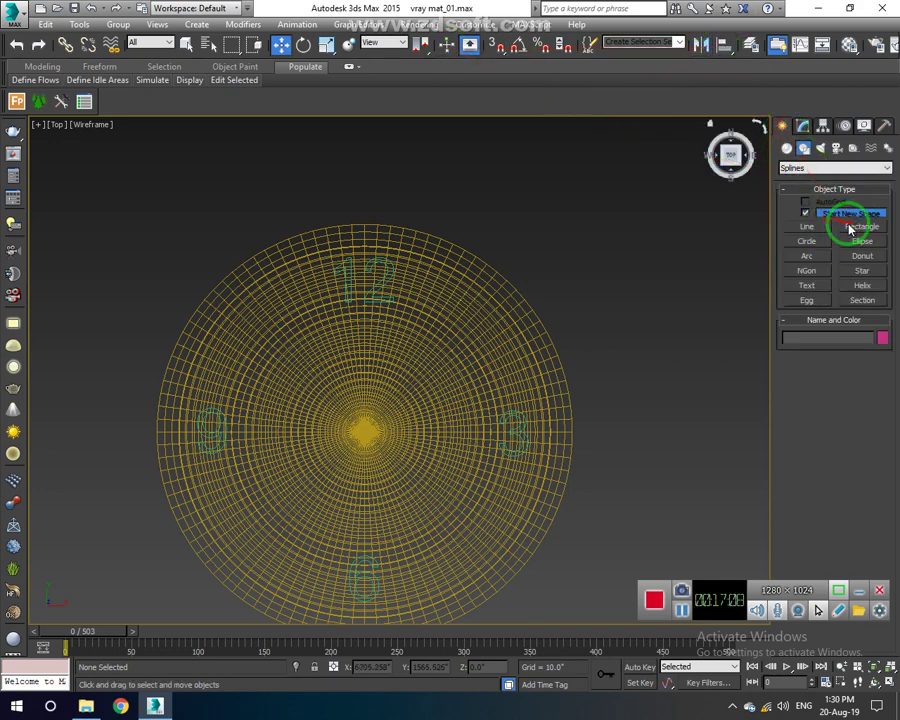
left_click(787, 148)
left_click(807, 215)
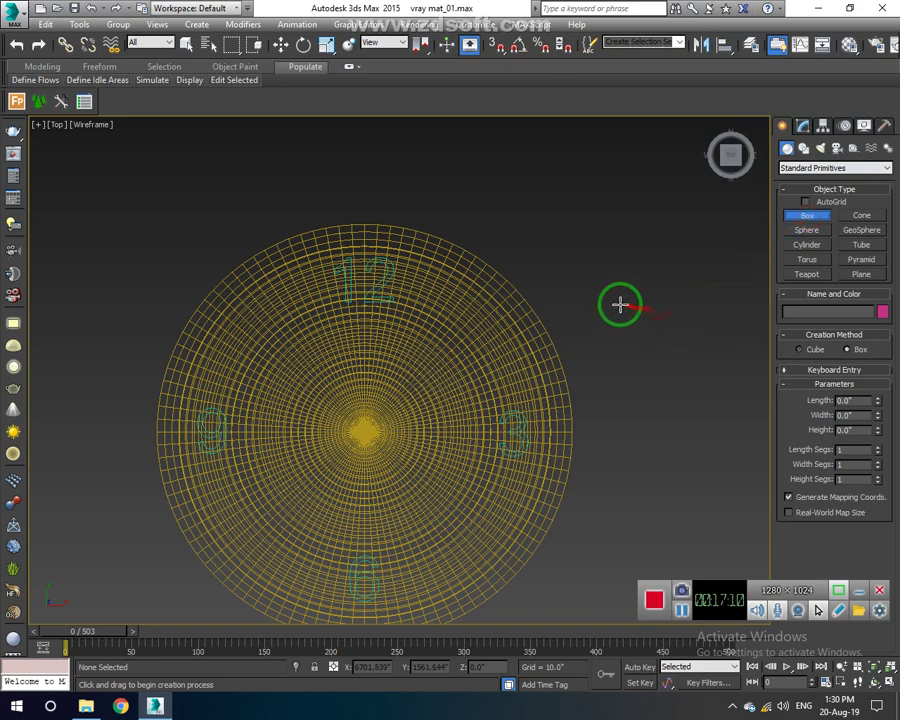
left_click_drag(404, 265, 411, 313)
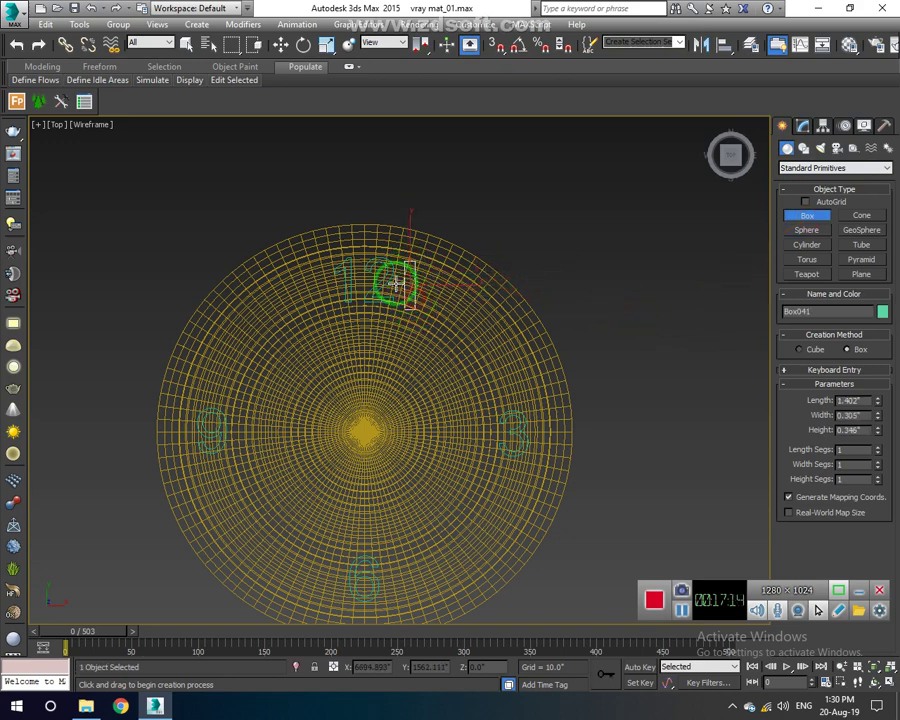
left_click_drag(866, 430, 770, 432)
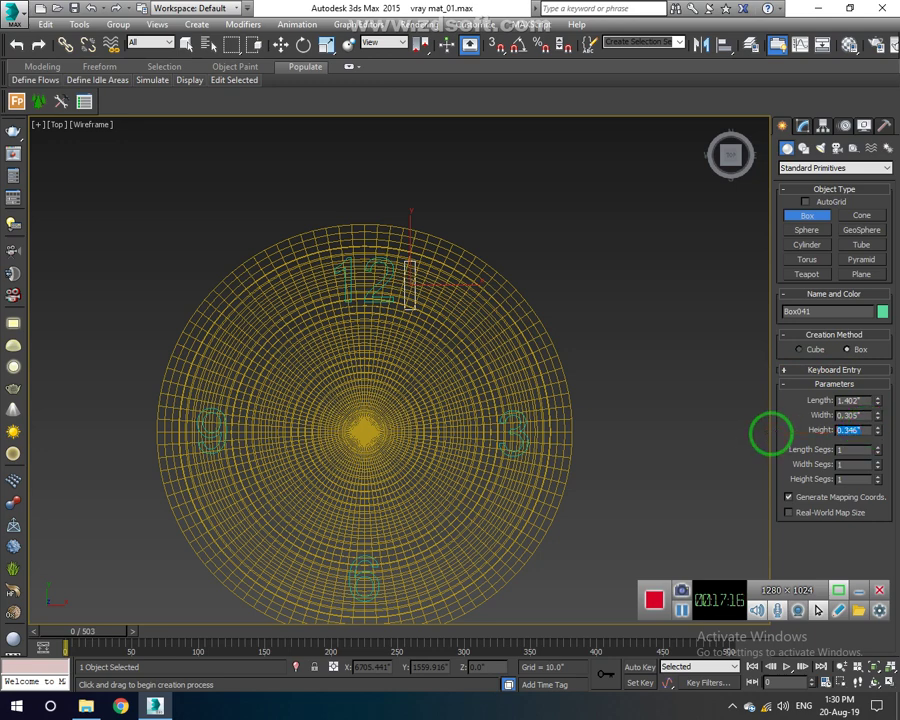
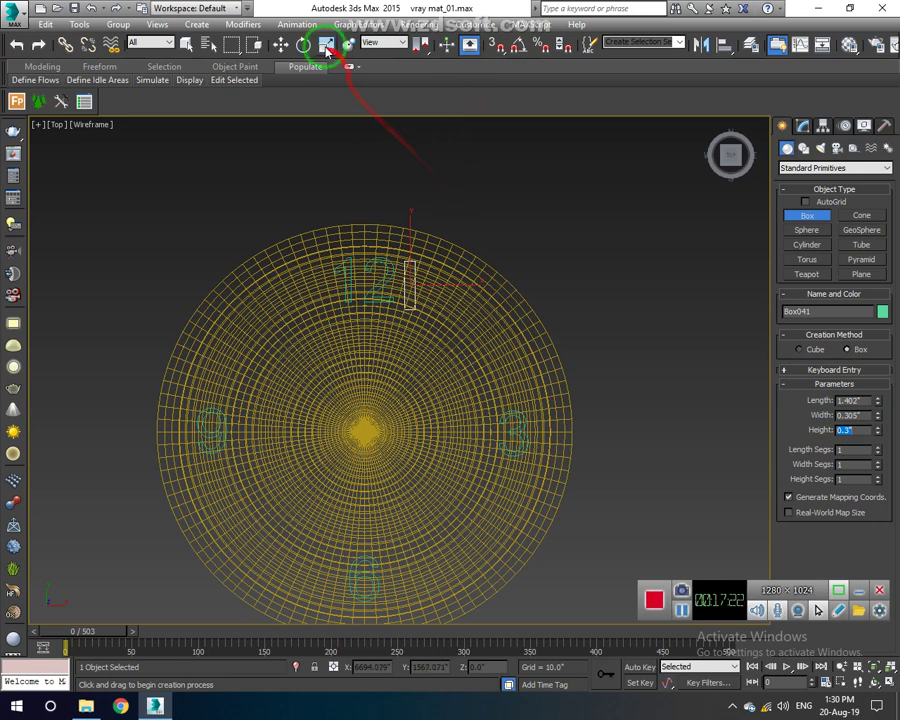
Centre Box041 on the Cylinder001 clock face, then move it up to the 12 position.
left_click(281, 44)
left_click(719, 44)
left_click(438, 408)
left_click(542, 408)
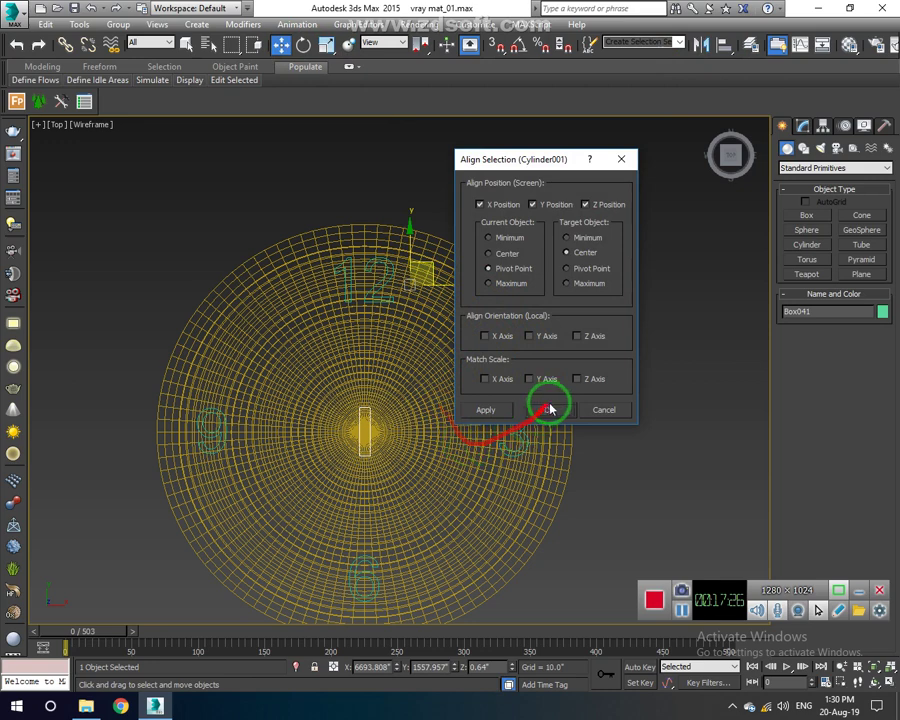
left_click_drag(364, 399, 387, 245)
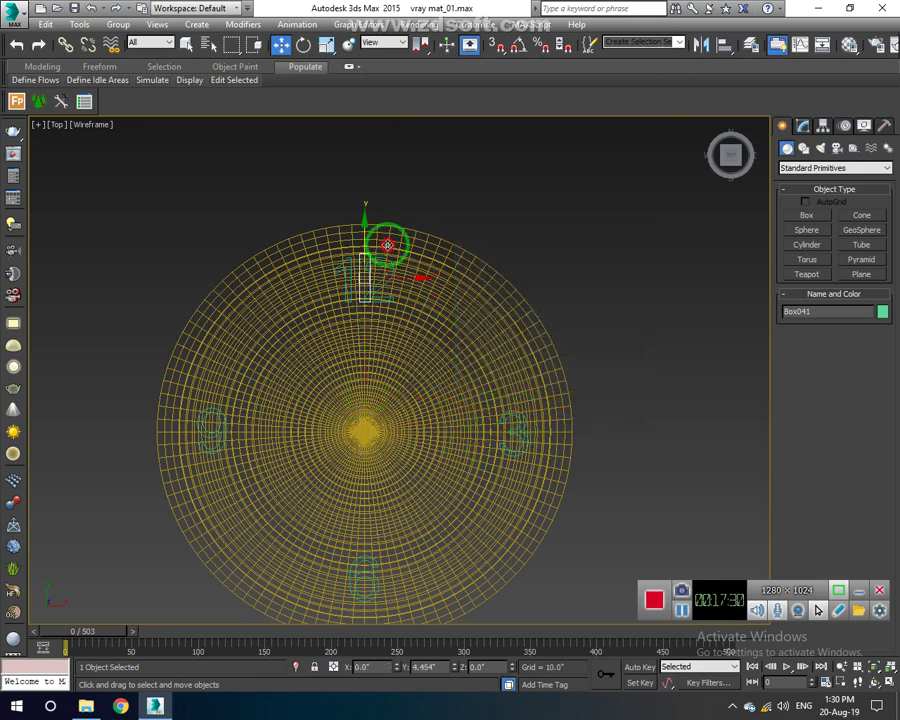
With Affect Pivot Only, align Box041's pivot to the clock face centre.
left_click(823, 127)
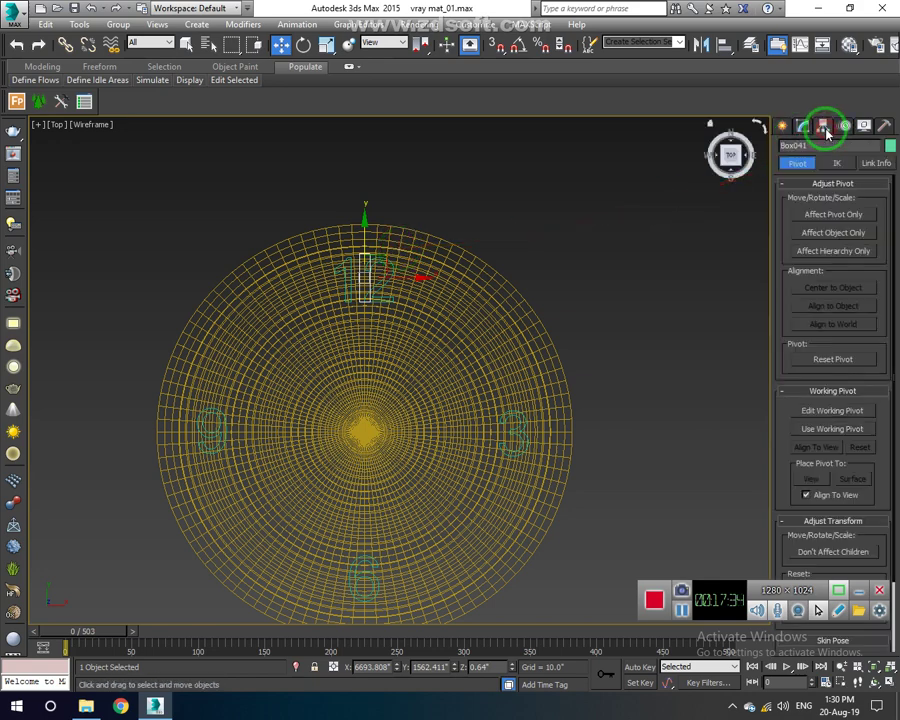
left_click(826, 216)
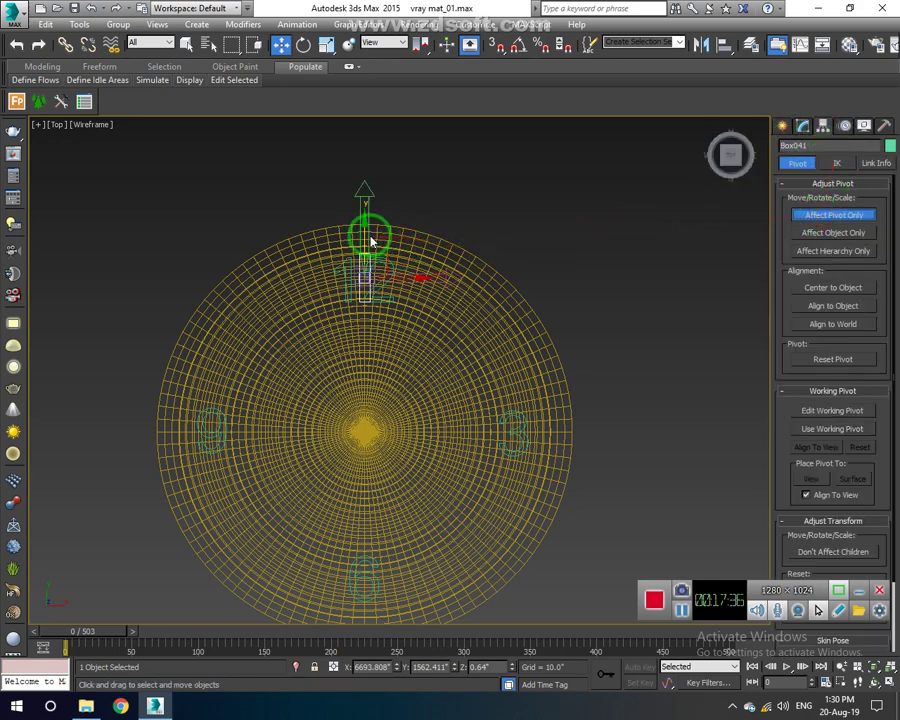
left_click(724, 44)
left_click(443, 424)
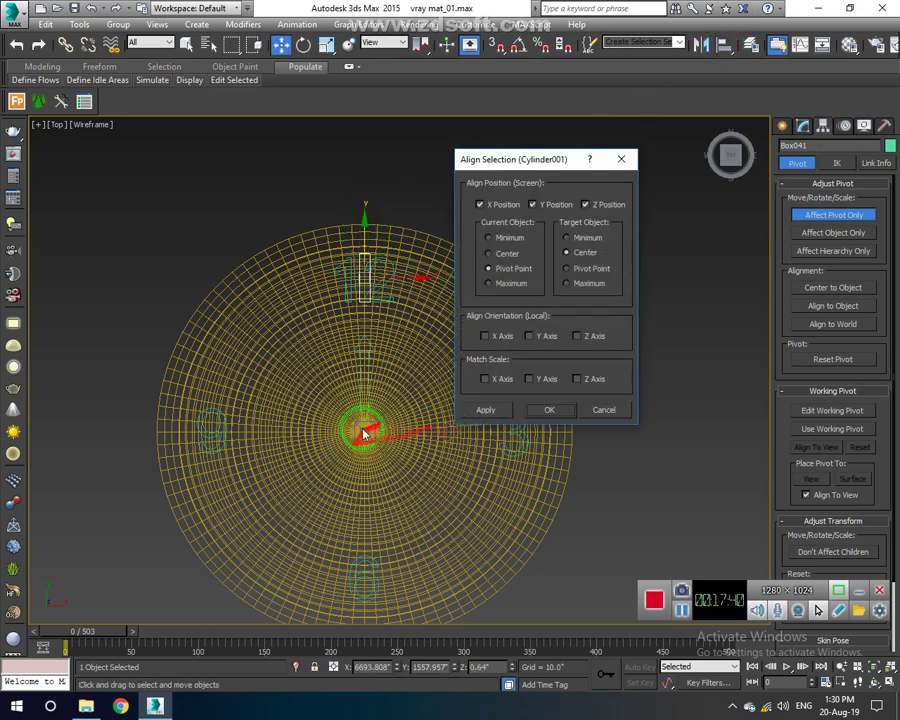
left_click(553, 410)
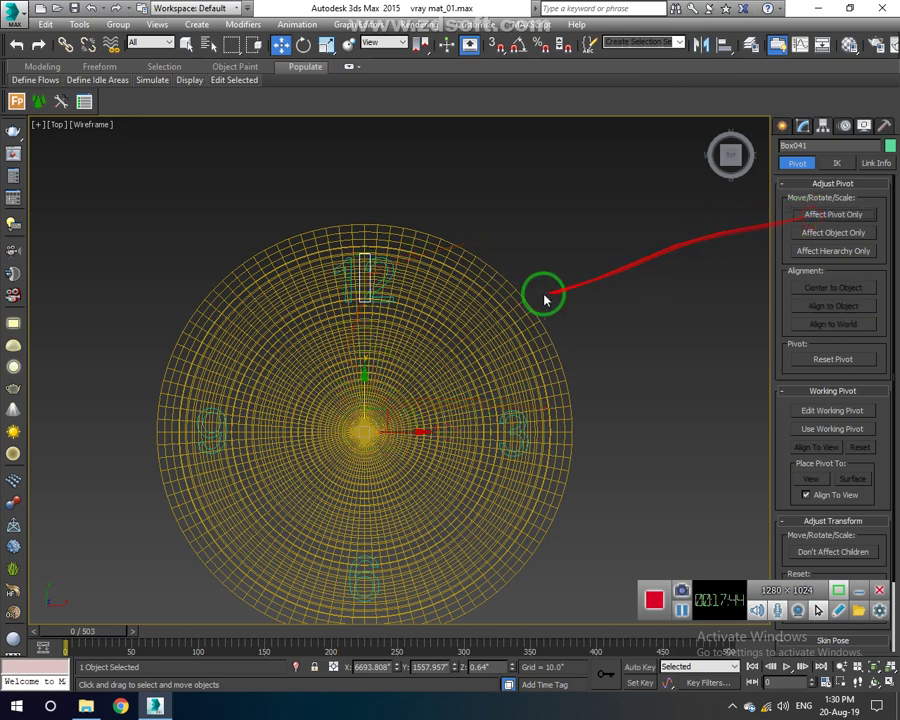
left_click_drag(364, 430, 367, 393)
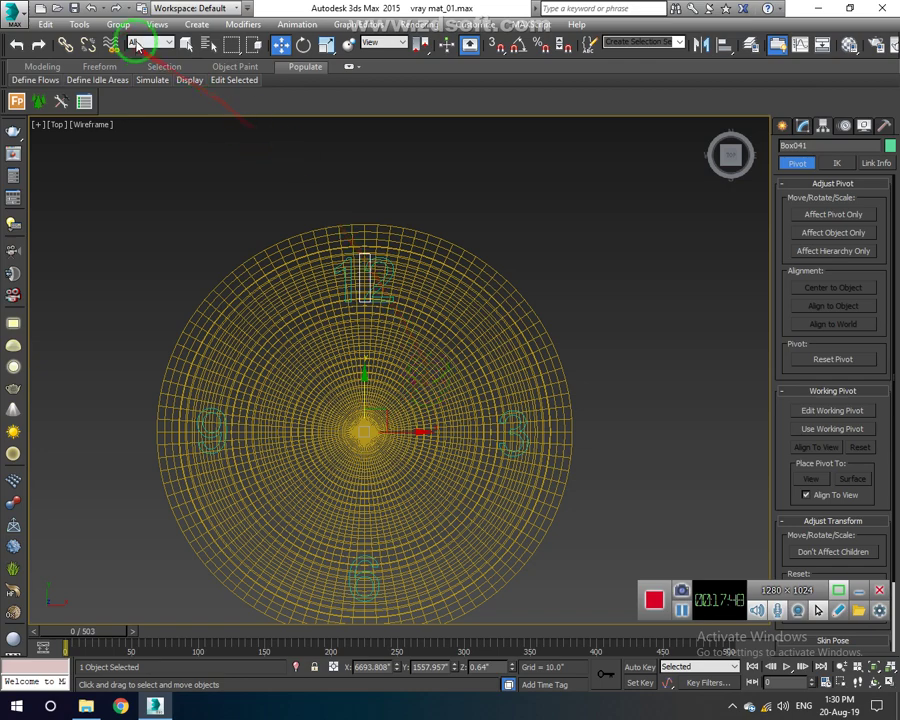
Array the hour marker as 12 instances with 30° Z-rotation steps around the clock face.
left_click(79, 25)
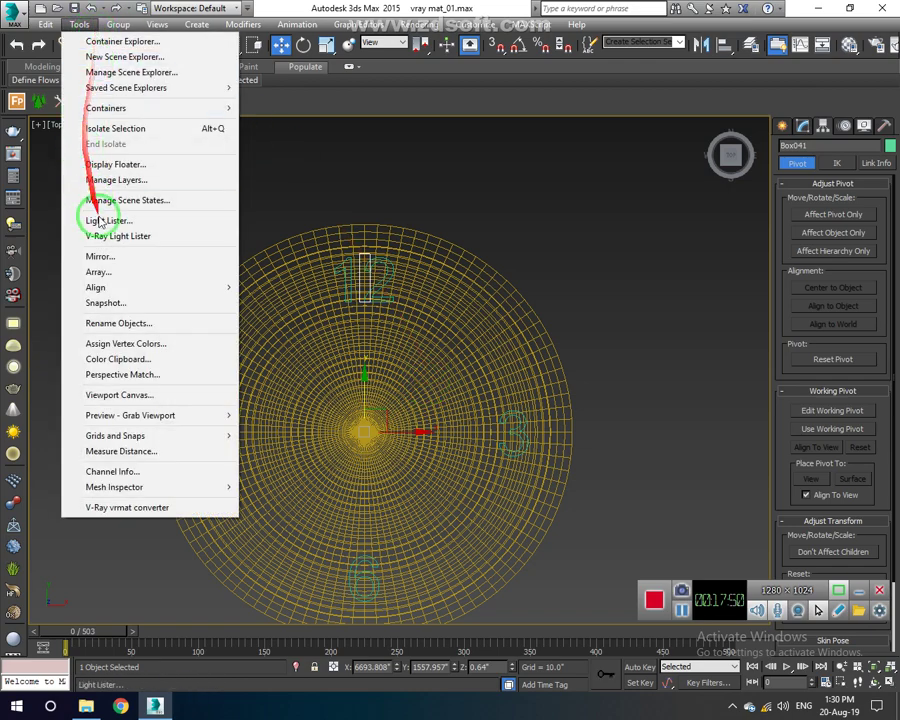
left_click(128, 273)
left_click_drag(484, 229, 644, 26)
double_click(506, 183)
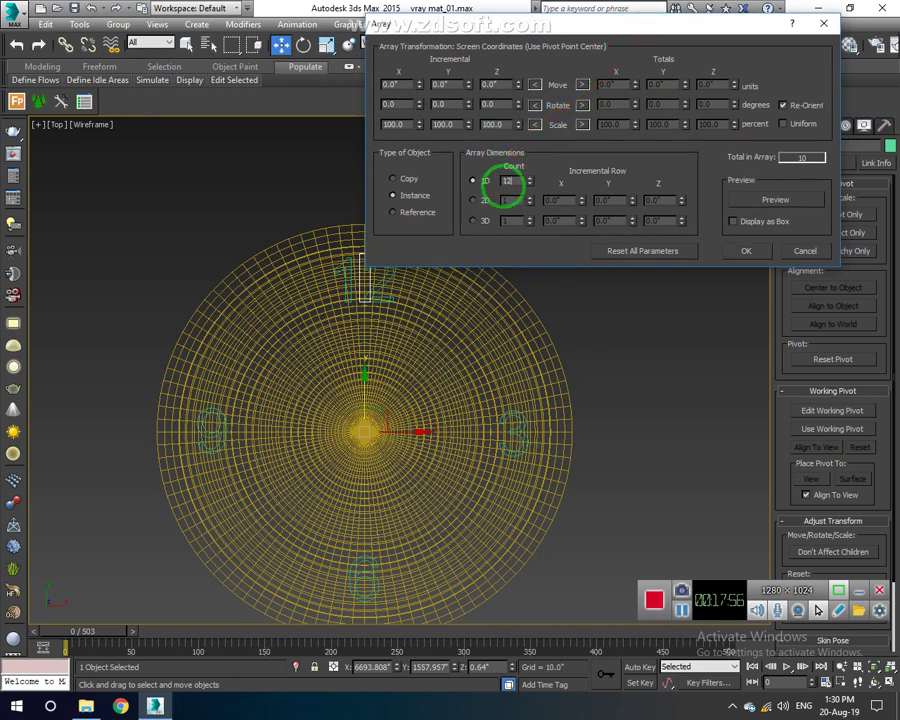
left_click(773, 202)
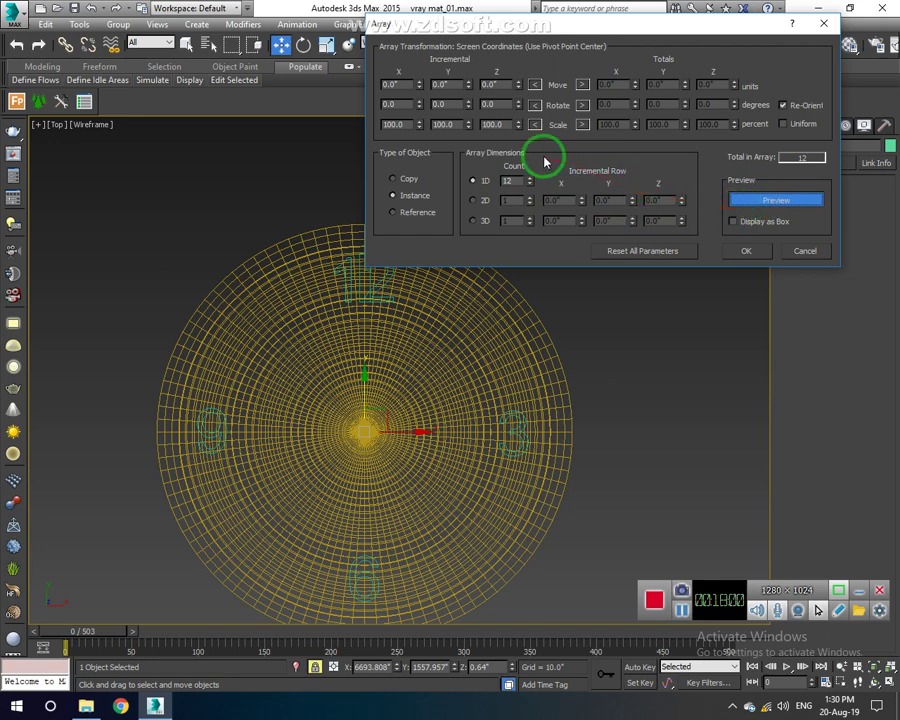
left_click(377, 357)
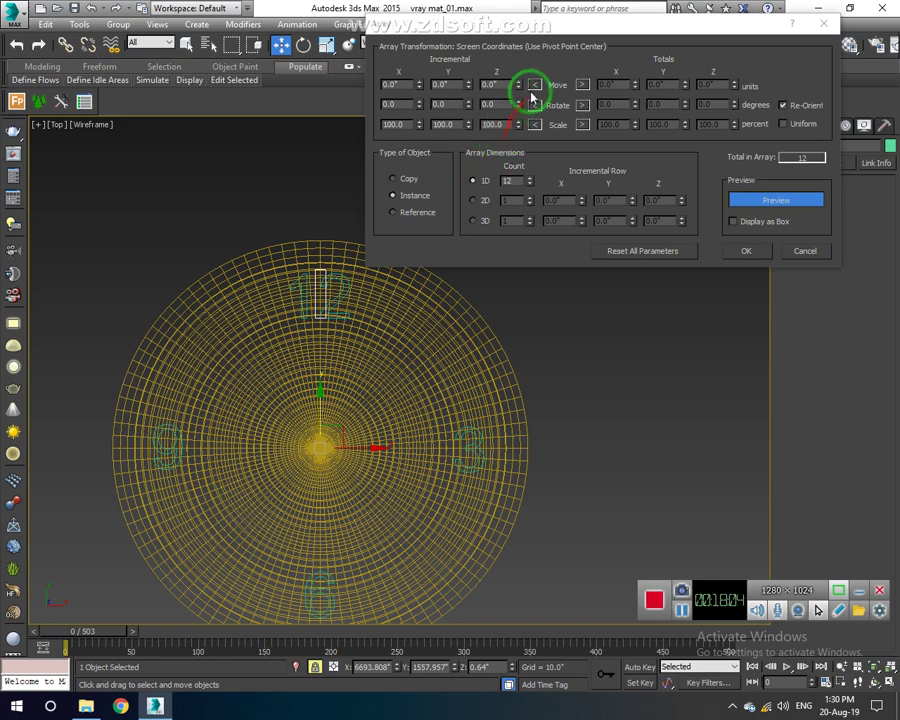
left_click_drag(519, 106, 521, 85)
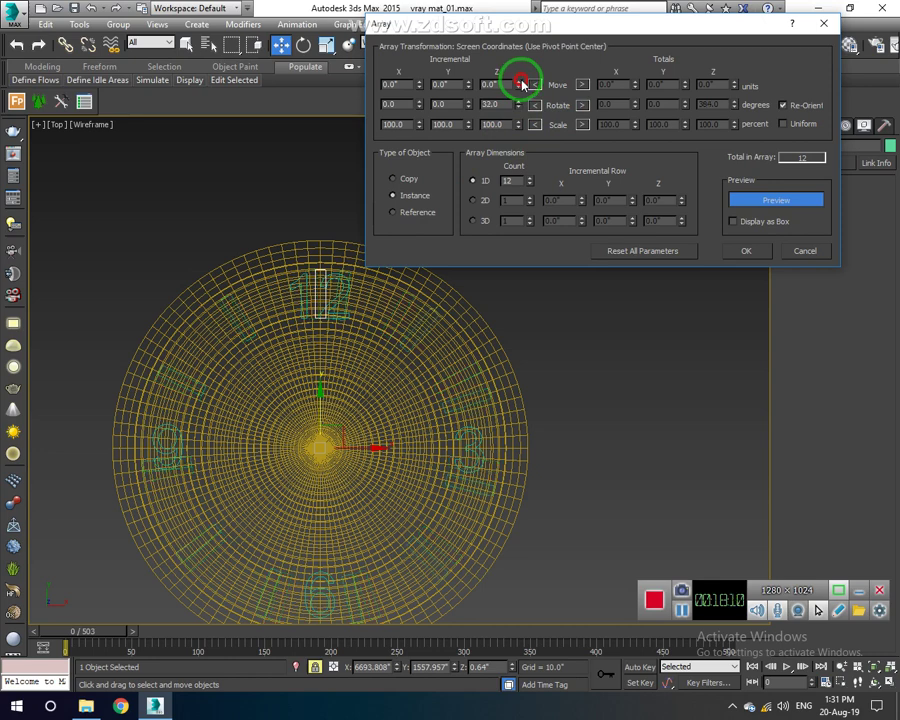
left_click_drag(521, 84, 522, 83)
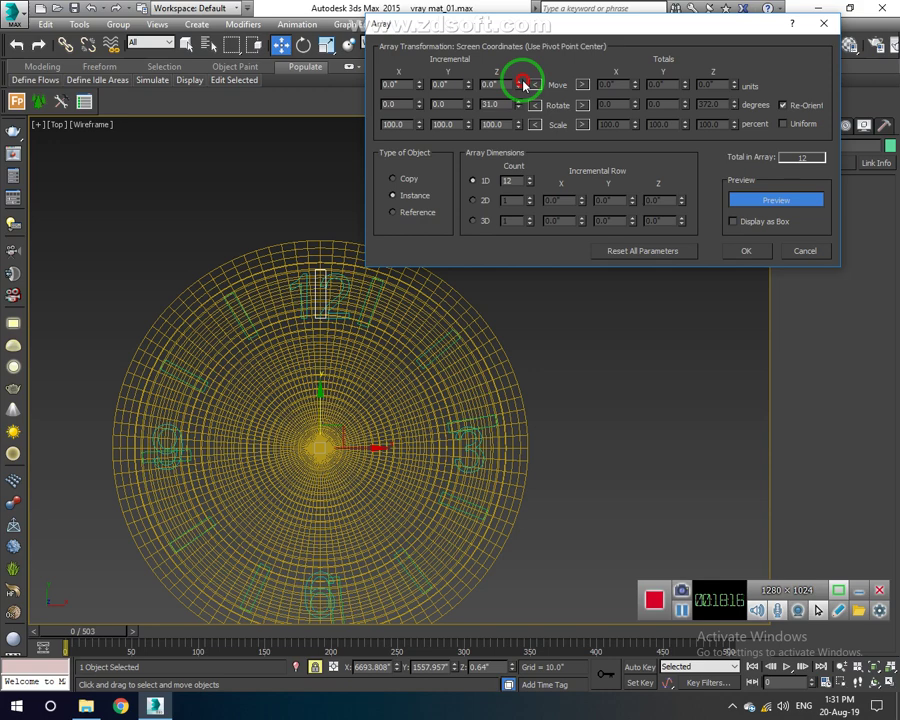
left_click_drag(522, 85, 522, 85)
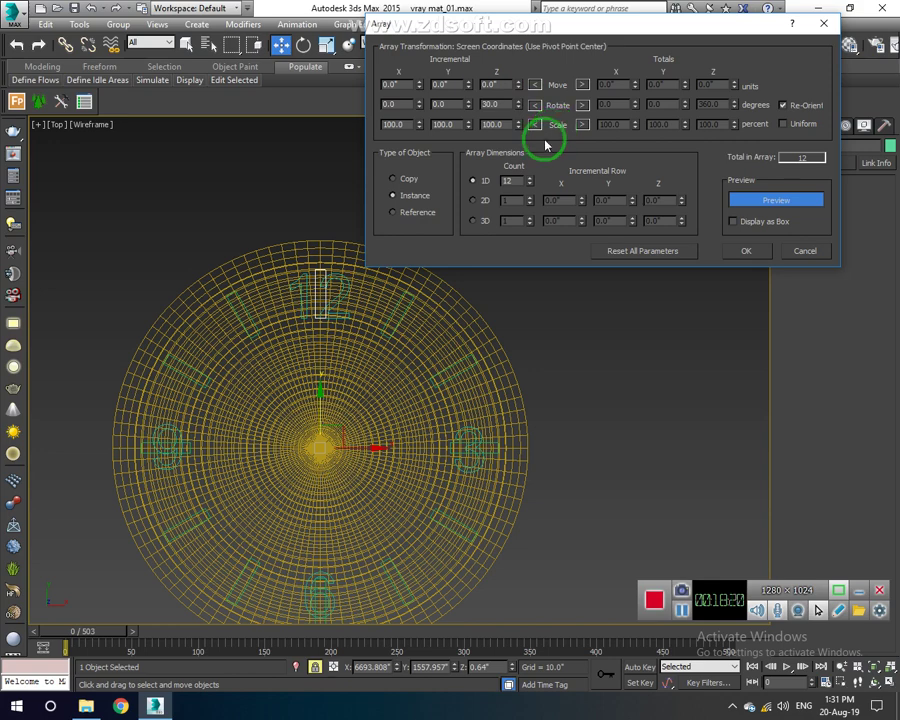
left_click(744, 253)
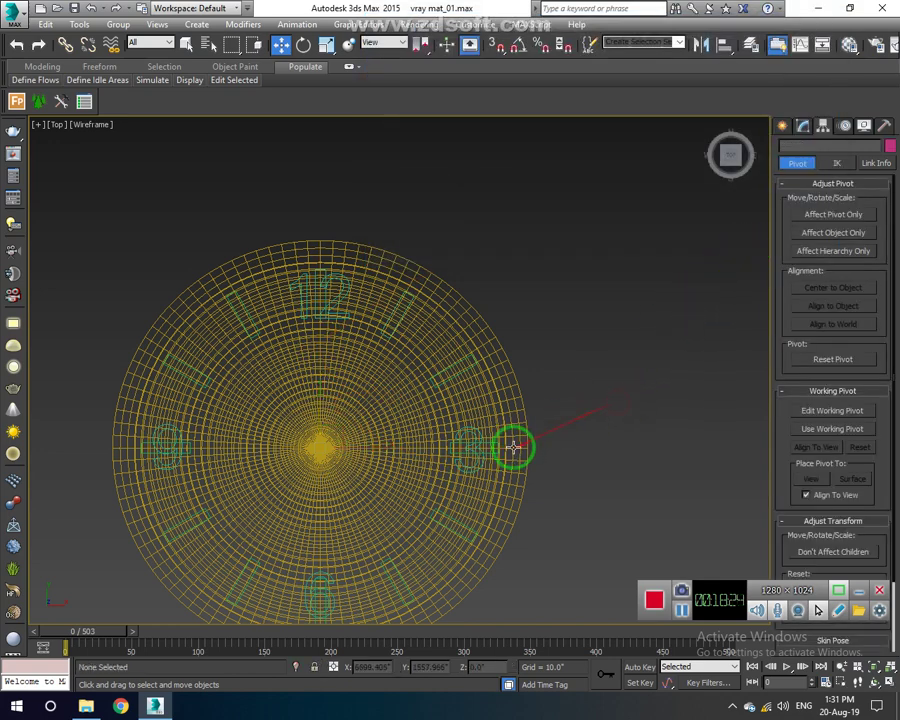
left_click(496, 444)
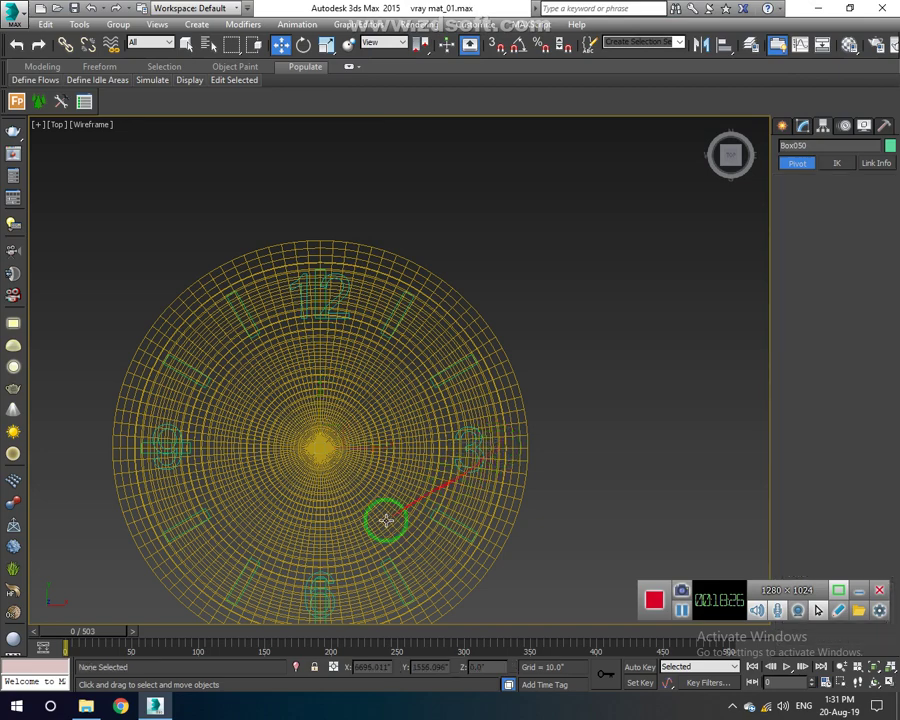
Select and deselect clock parts while zooming in on the clock face.
left_click(424, 428)
left_click(369, 510)
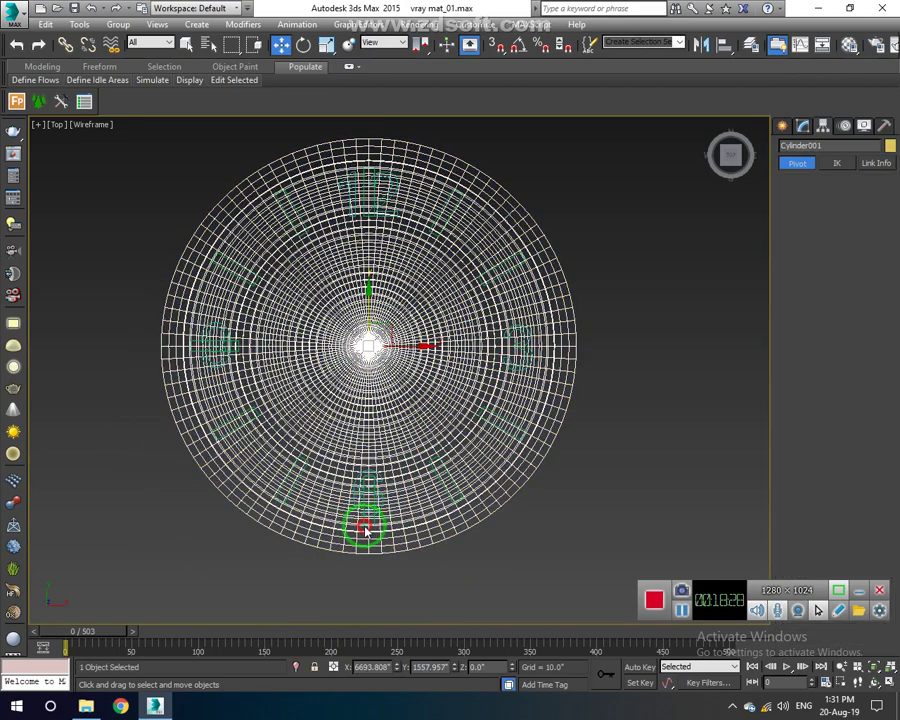
left_click(365, 530)
left_click(286, 440)
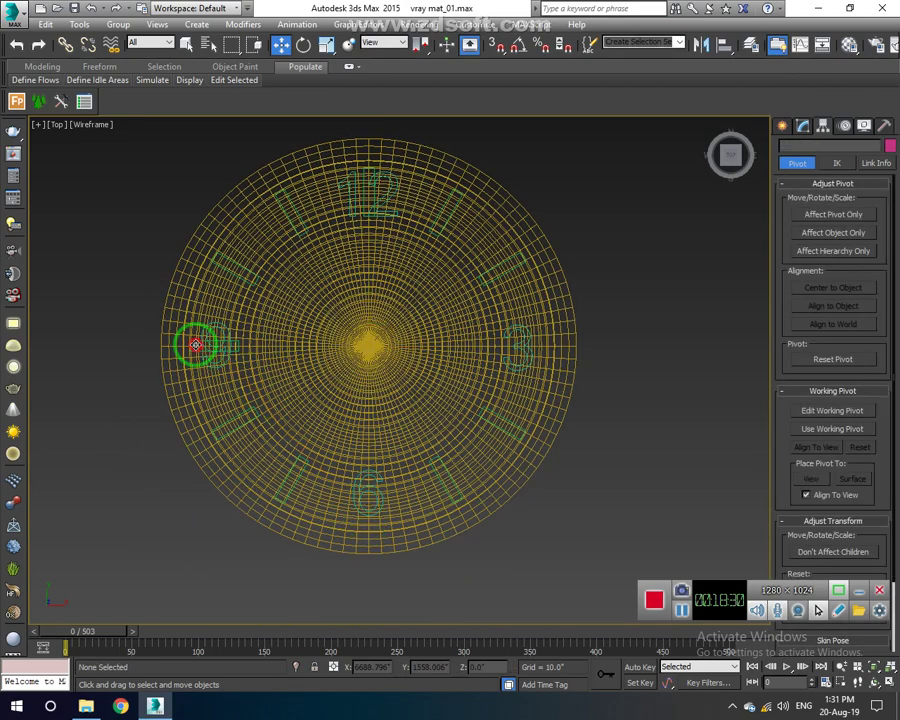
left_click(196, 345)
scroll(192, 343, "up", 2)
scroll(192, 343, "up", 2)
left_click_drag(114, 270, 199, 338)
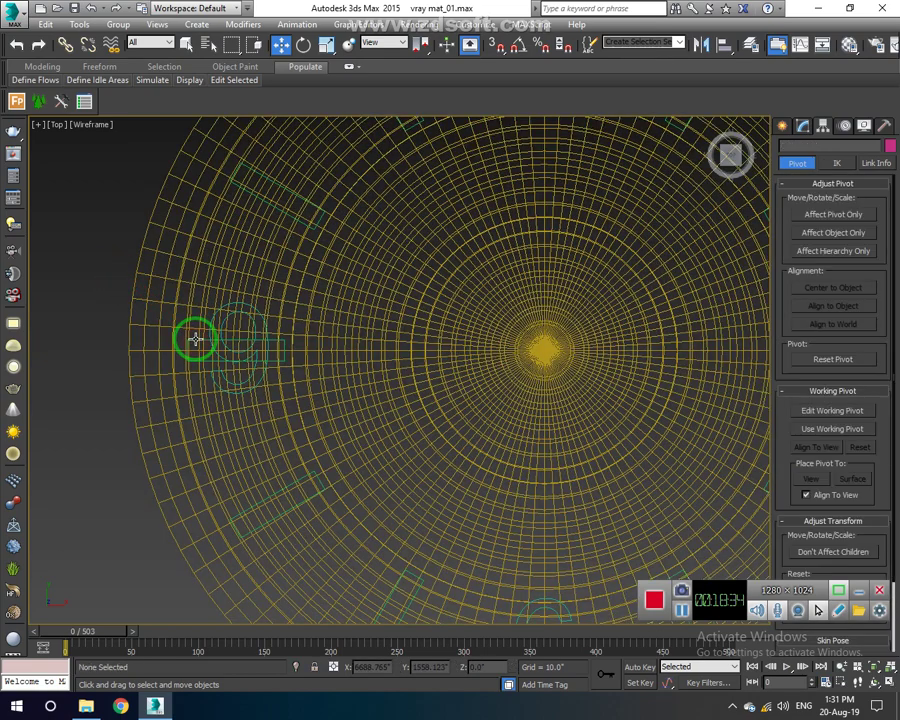
Switch to the Perspective view with edged shading and tilt the clock into view.
scroll(287, 398, "down", 3)
scroll(351, 277, "up", 1)
scroll(385, 261, "up", 2)
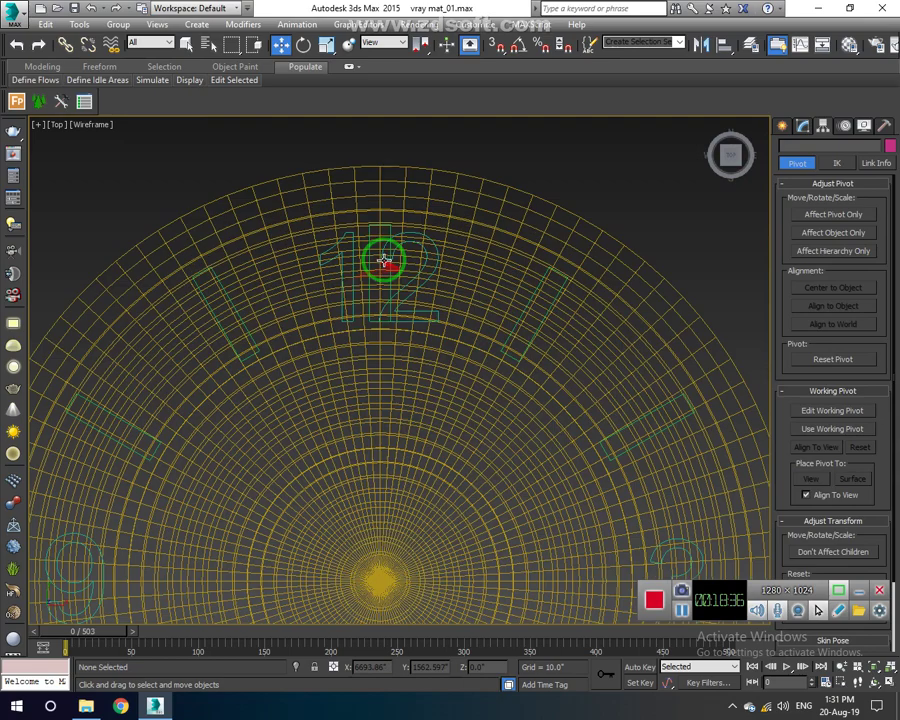
scroll(386, 245, "up", 2)
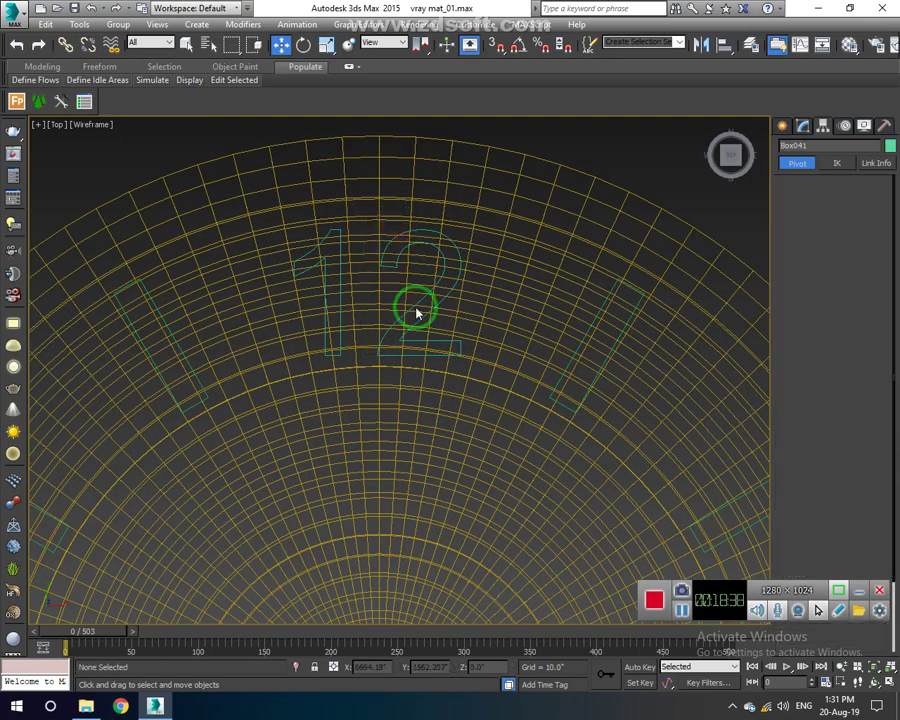
scroll(498, 394, "down", 4)
scroll(487, 384, "up", 1)
key("p")
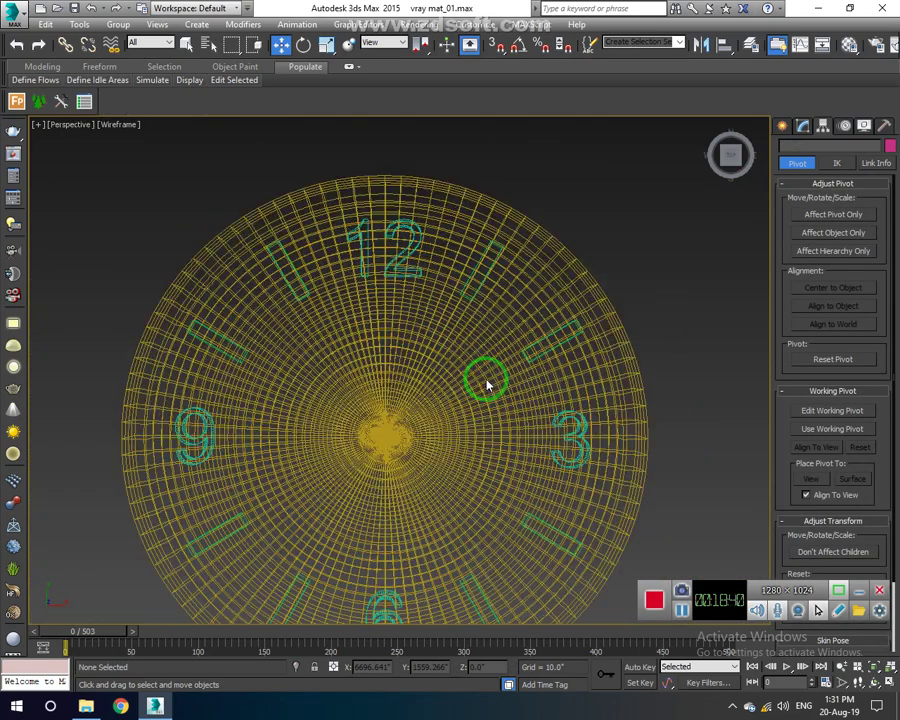
key("F3")
mouse_move(441, 478)
middle_mouse_down("alt")
mouse_move(450, 456)
mouse_move(454, 494)
mouse_move(457, 423)
middle_mouse_up("alt")
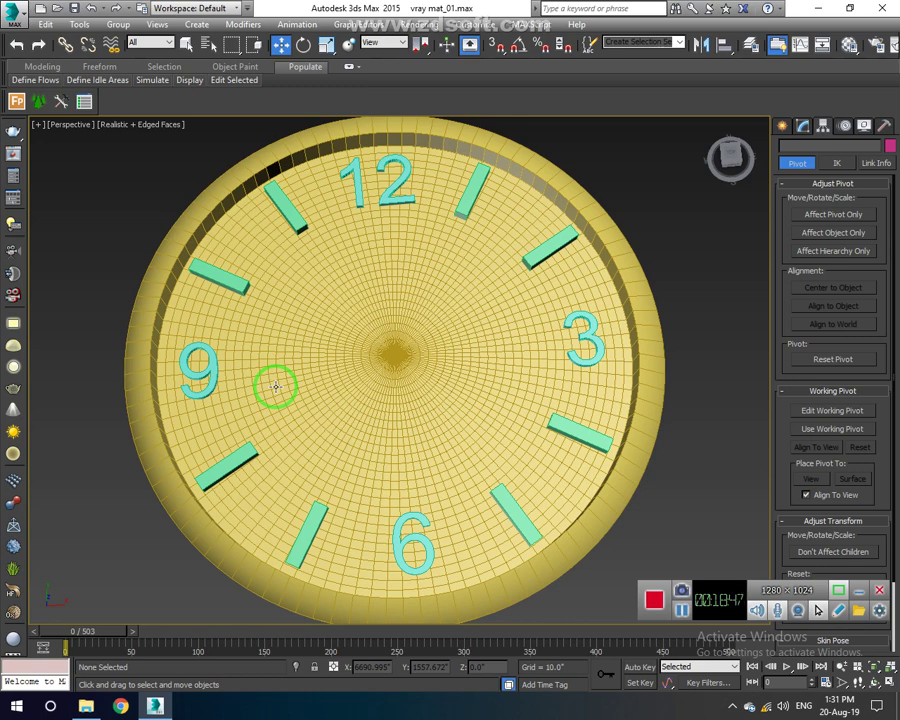
Select the eight markers at 10, 11, 1, 2, 4, 5, 7 and 8 o'clock.
left_click(228, 279)
left_click(295, 213, "ctrl")
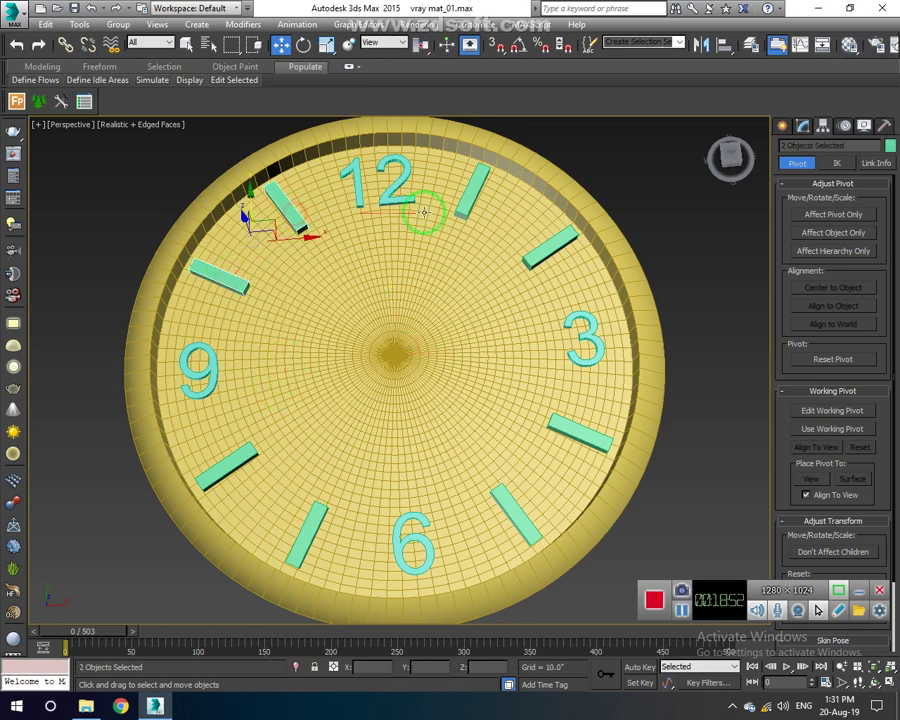
left_click(472, 195, "ctrl")
left_click(547, 254, "ctrl")
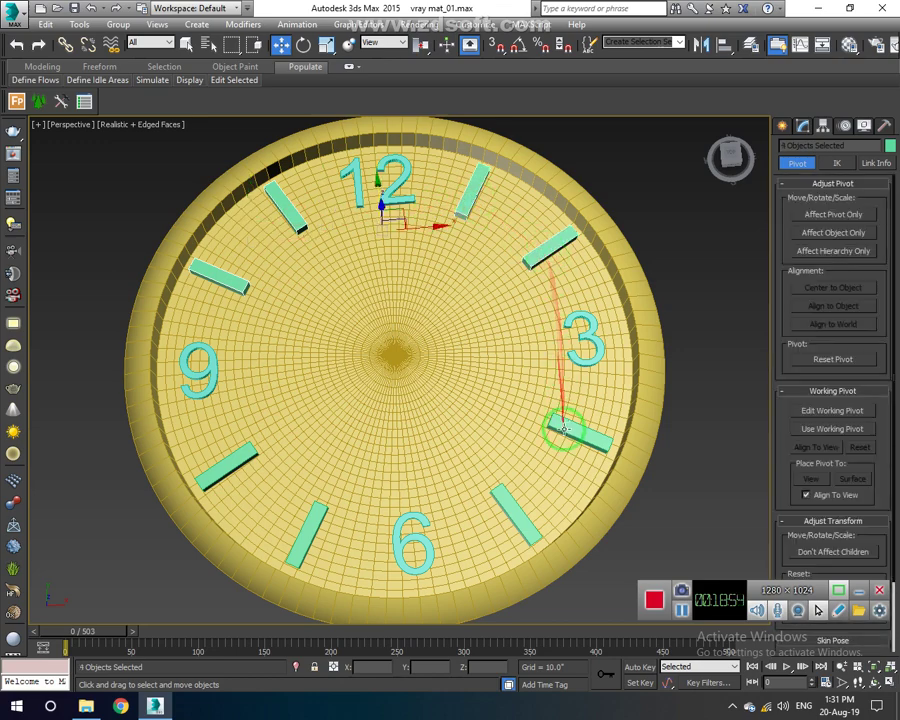
left_click(566, 428, "ctrl")
left_click(500, 502, "ctrl")
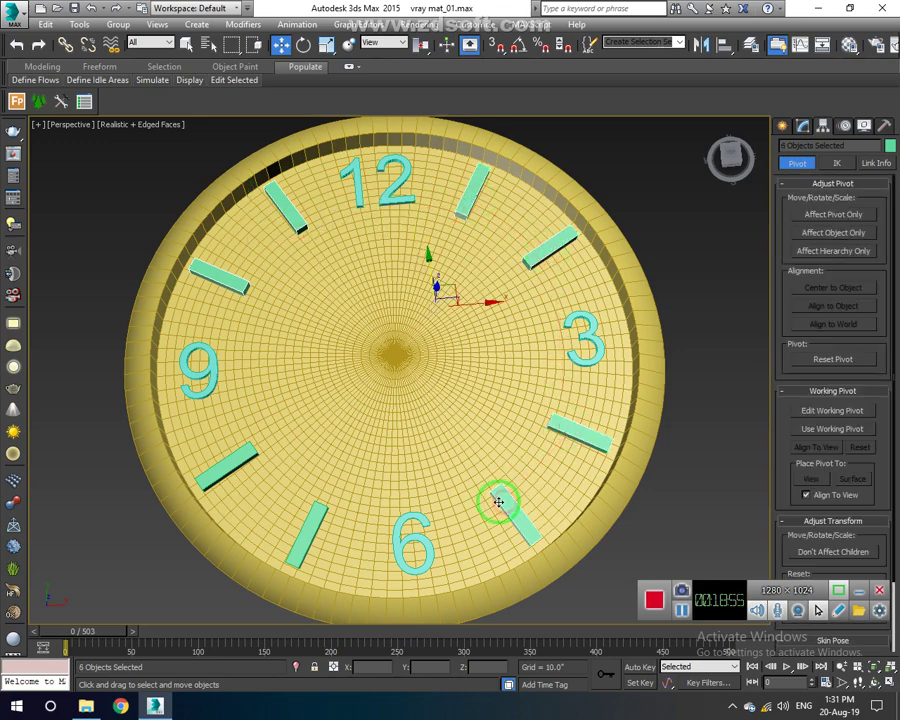
left_click(310, 527, "ctrl")
left_click(228, 463, "ctrl")
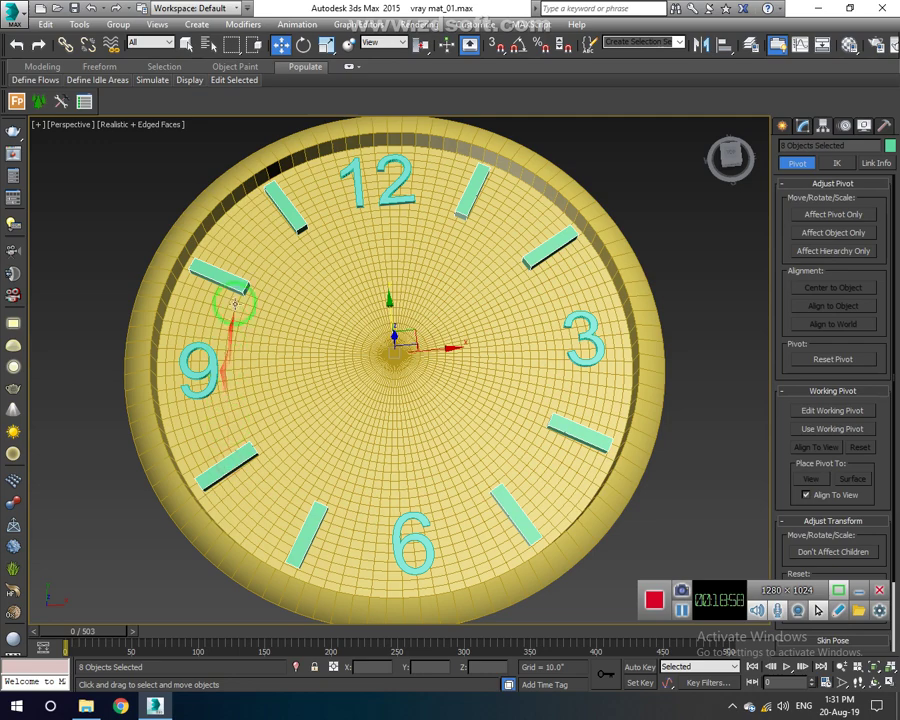
In the wireframe Front view, lower the selected markers slightly onto the clock face.
key("f")
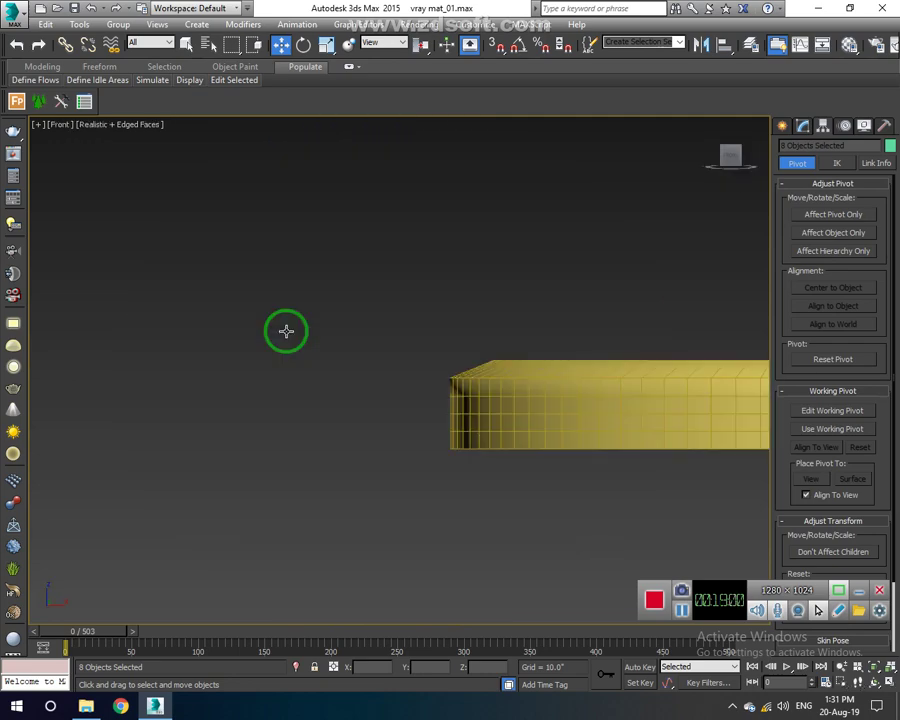
key("F3")
middle_click_drag(472, 418, 447, 385)
scroll(460, 378, "up", 1)
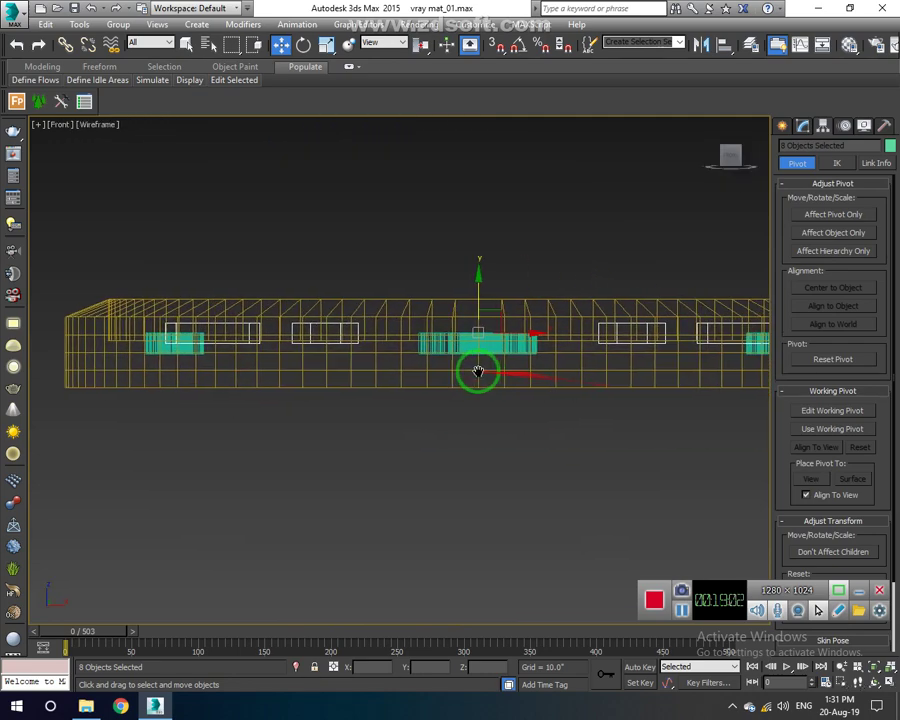
scroll(490, 340, "up", 2)
left_click_drag(453, 284, 450, 301)
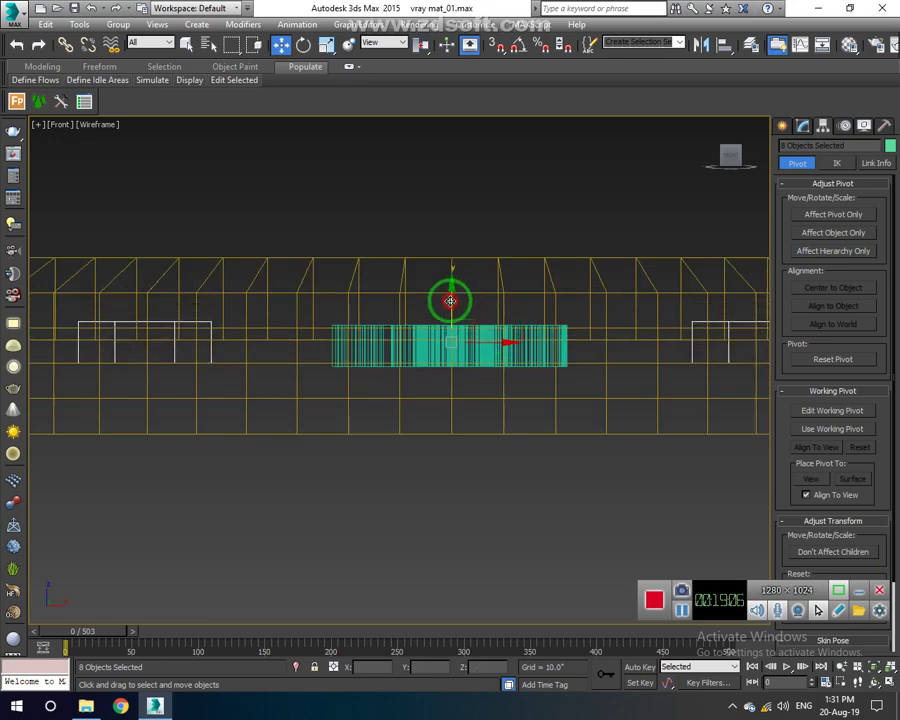
Return to the shaded Perspective view, frame the markers and deselect the clock parts.
key("p")
key("F3")
key("z")
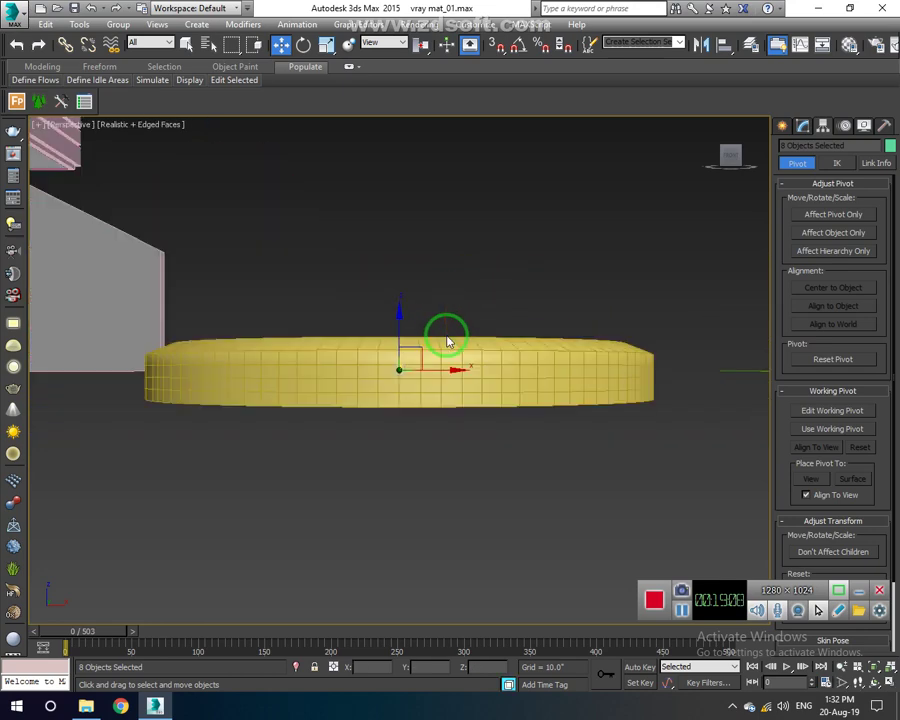
middle_click_drag(435, 360, 438, 430, "alt")
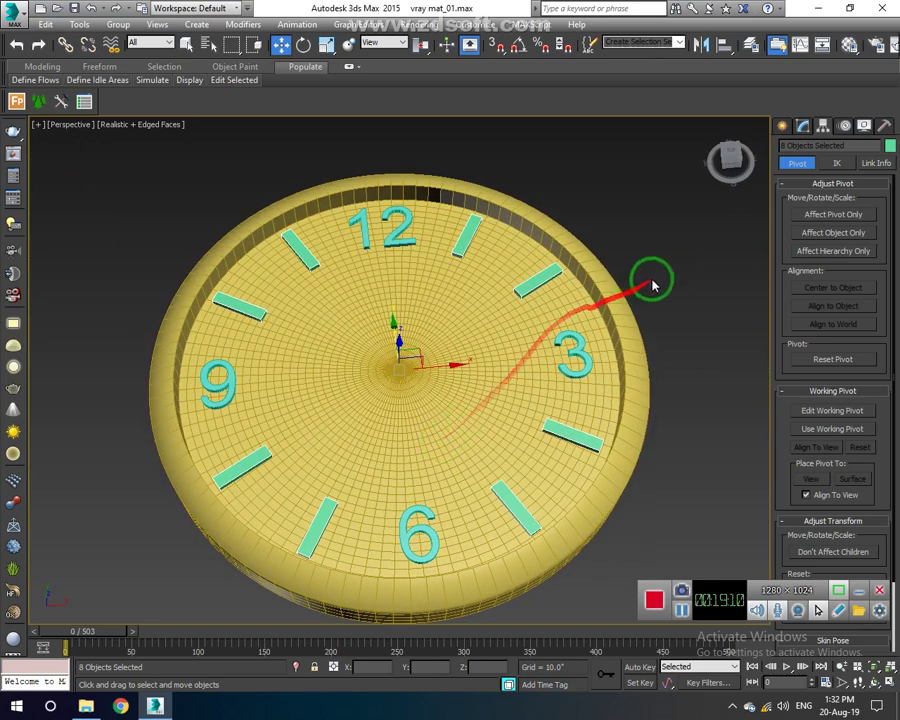
left_click(670, 277)
middle_click_drag(670, 277, 518, 352, "alt")
scroll(402, 362, "down", 5)
middle_click_drag(402, 362, 412, 408, "alt")
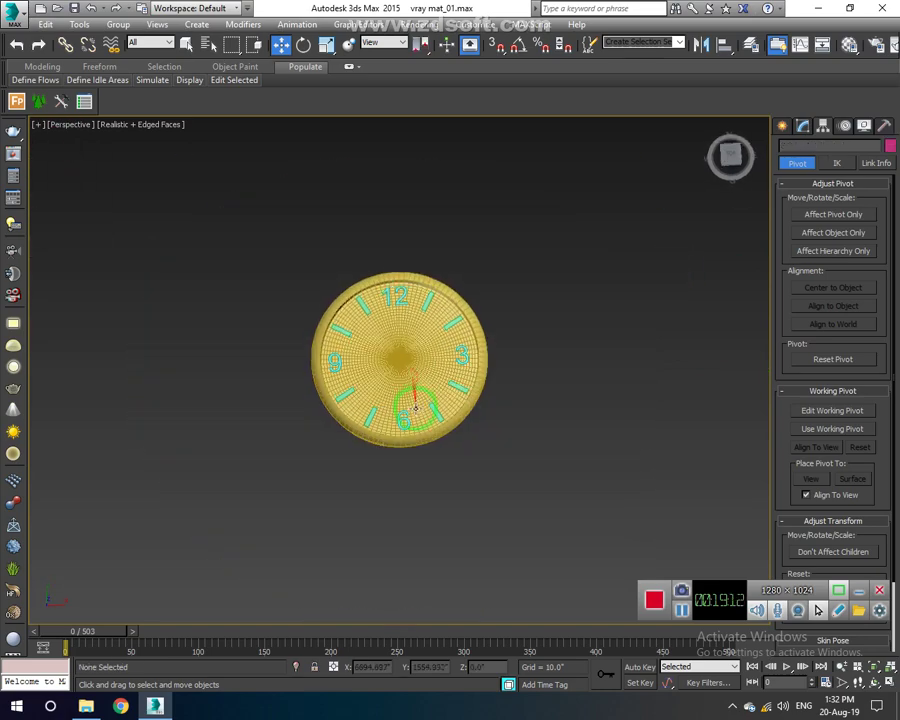
Orbit and zoom around the clock to inspect the marker arrangement.
scroll(416, 355, "up", 3)
scroll(416, 355, "up", 3)
scroll(414, 362, "down", 4)
mouse_move(416, 360)
middle_mouse_down("alt")
mouse_move(410, 344)
mouse_move(433, 320)
middle_mouse_up("alt")
scroll(420, 344, "up", 1)
scroll(405, 360, "up", 3)
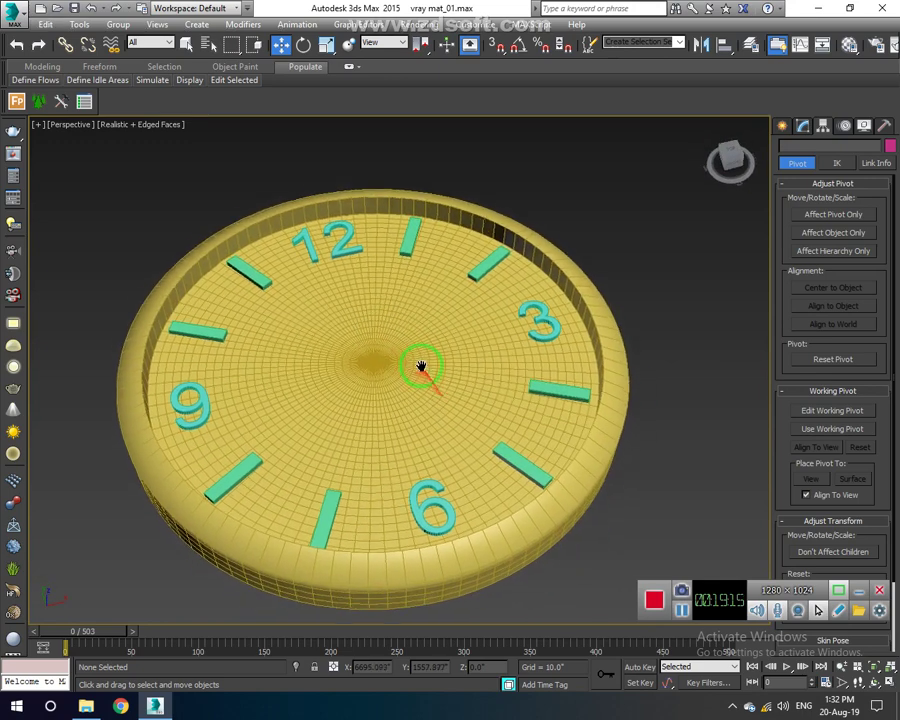
scroll(474, 402, "down", 2)
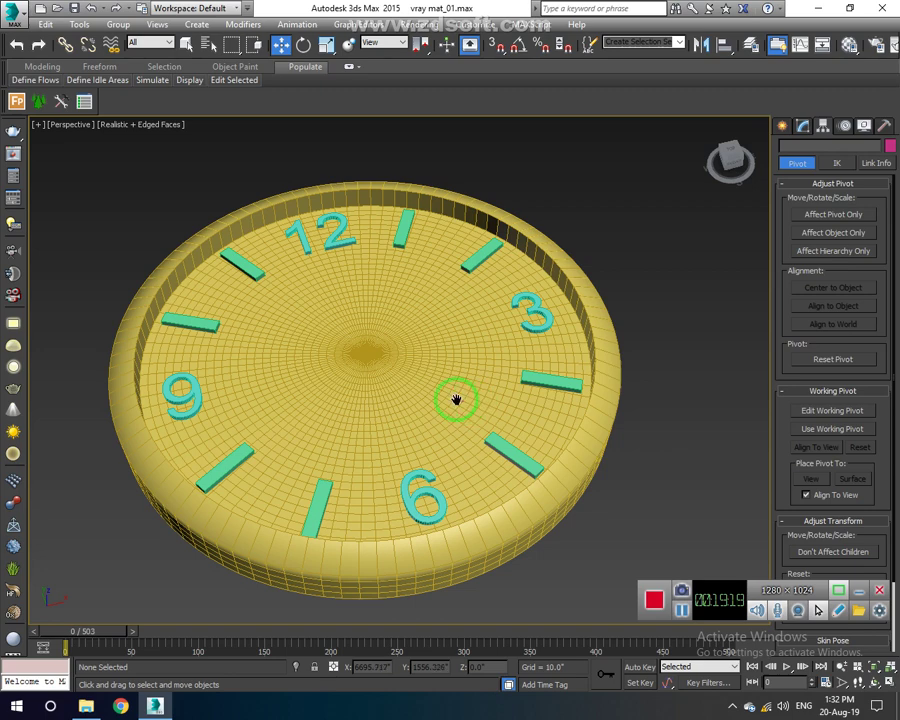
middle_click_drag(457, 400, 480, 415, "alt")
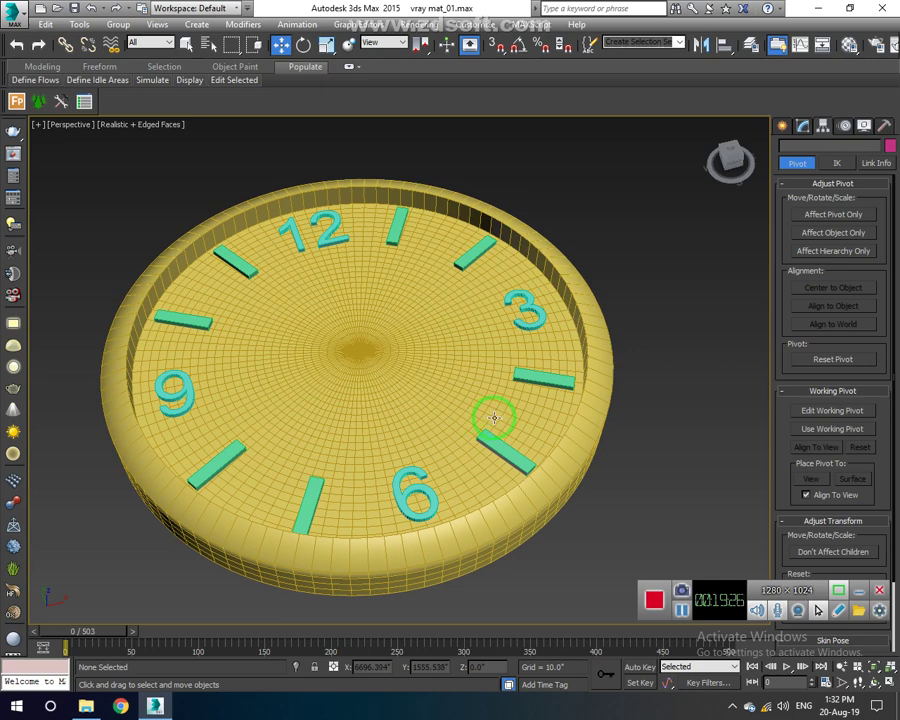
middle_click_drag(513, 418, 485, 425, "alt")
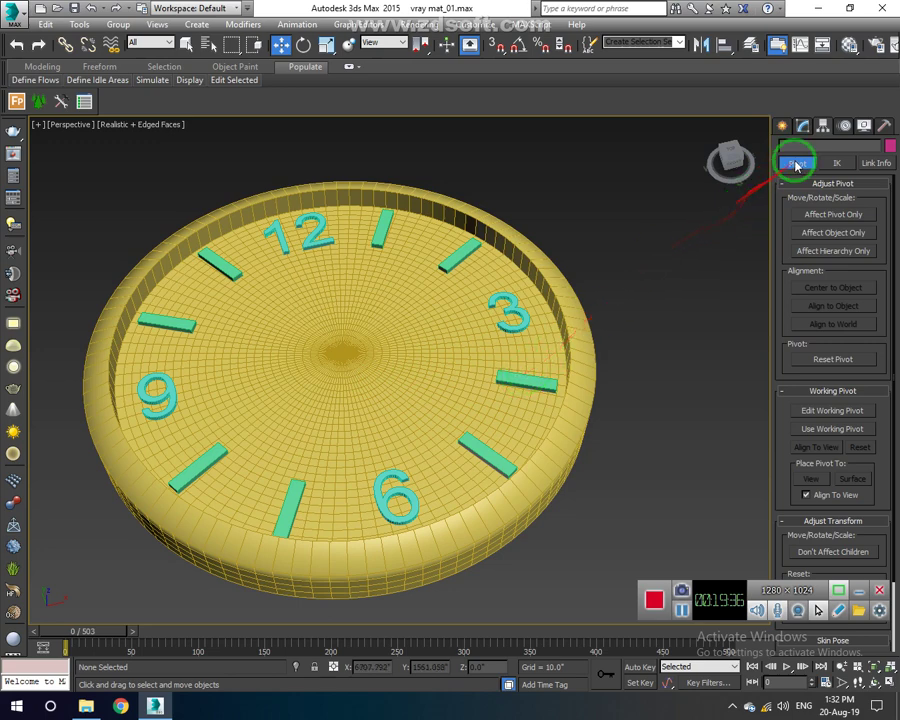
left_click(783, 124)
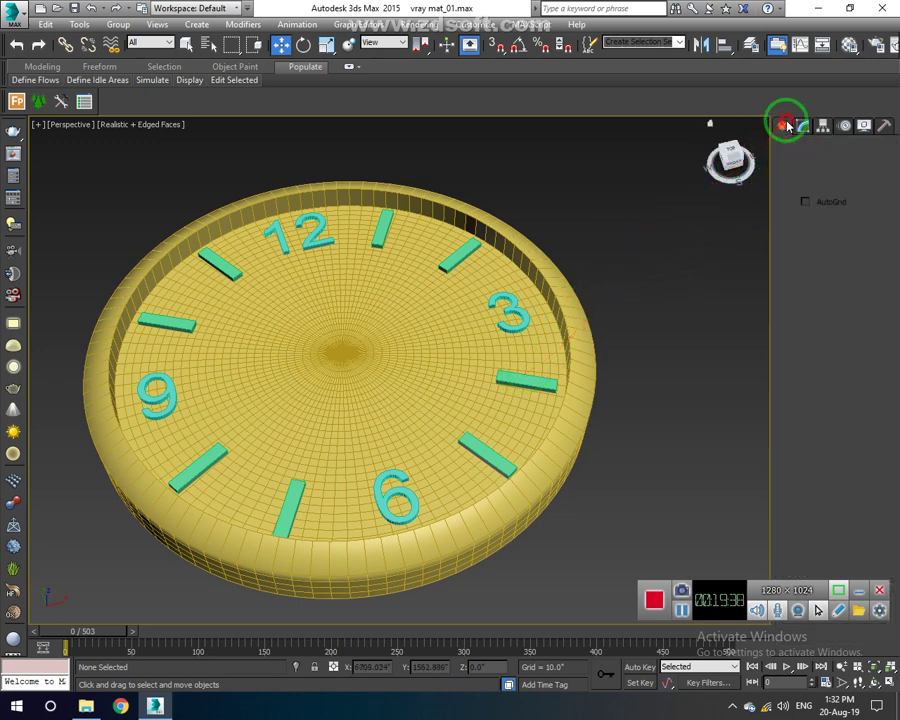
Draw a new cylinder and align it to the centre of the clock face.
left_click_drag(647, 341, 656, 344)
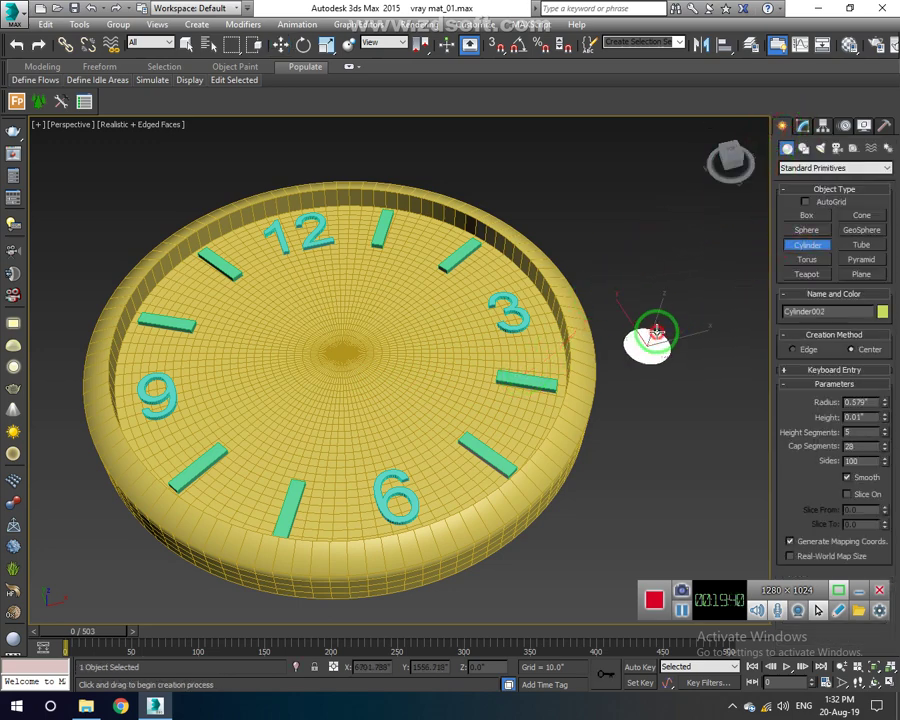
left_click(667, 333)
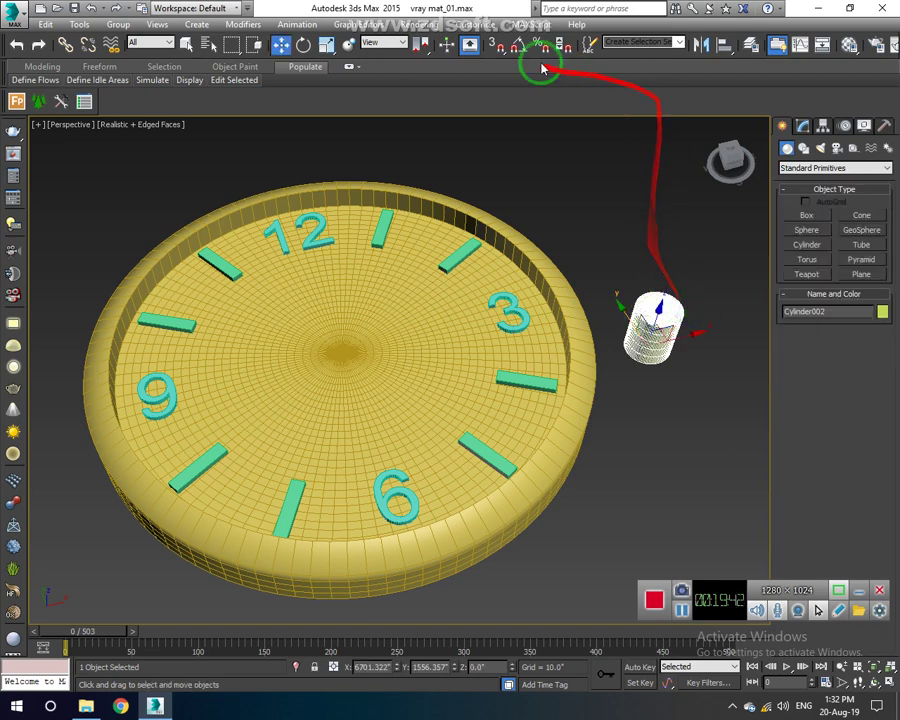
left_click(724, 44)
left_click(380, 402)
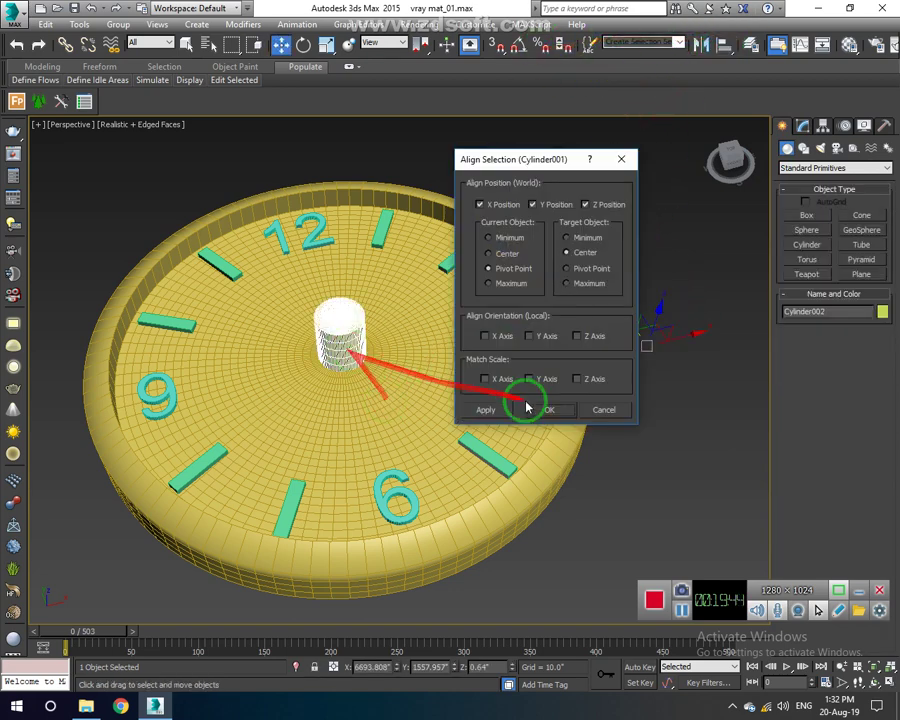
left_click(560, 410)
Set the new cylinder's radius to 0.089 and height to 0.31, then deselect it.
left_click(803, 125)
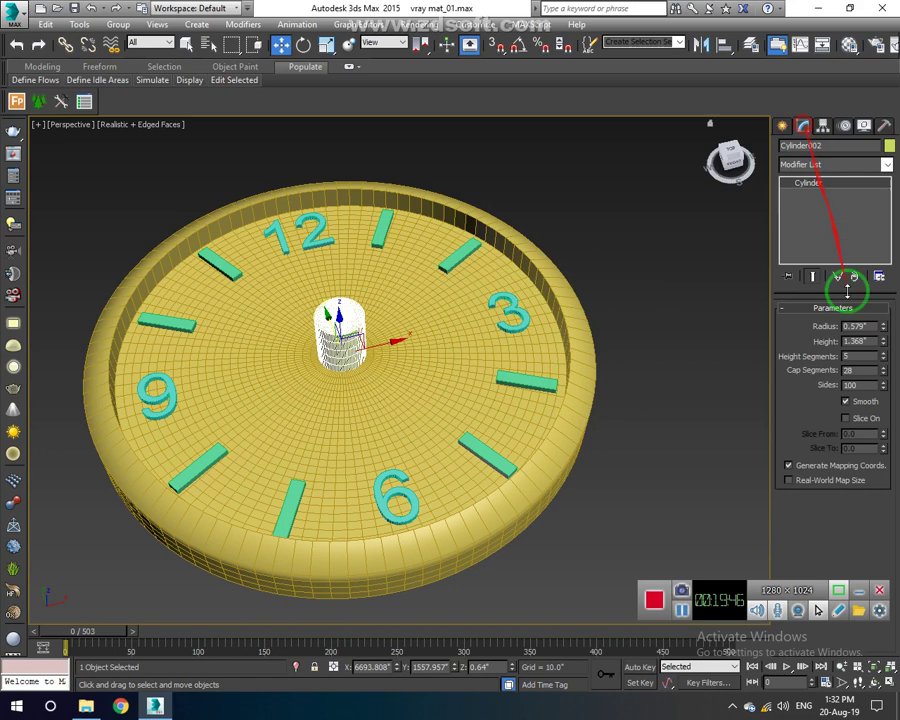
left_click_drag(884, 333, 884, 354)
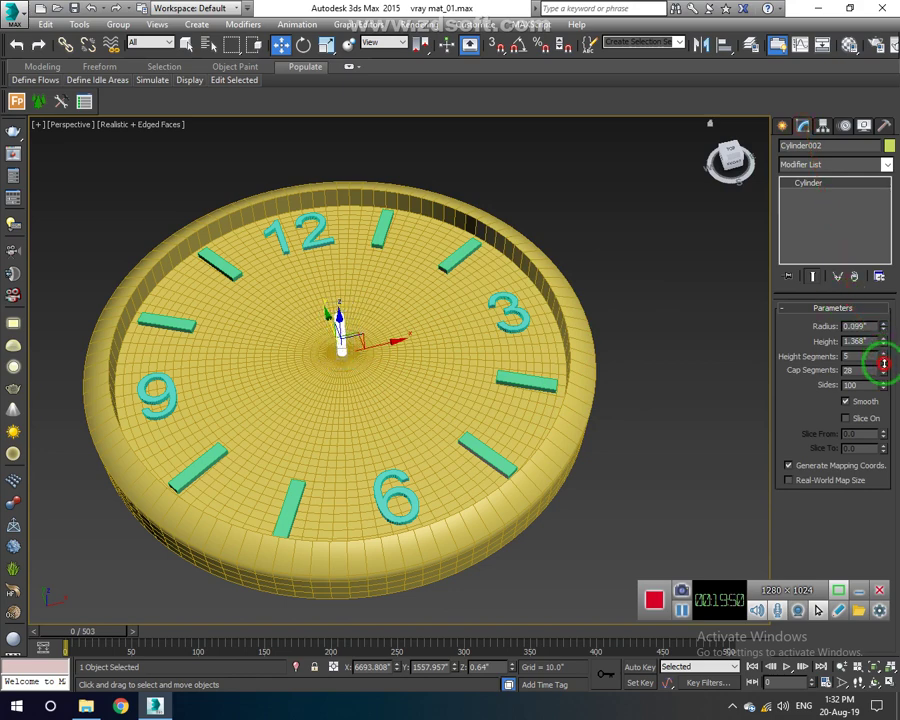
scroll(335, 348, "up", 5)
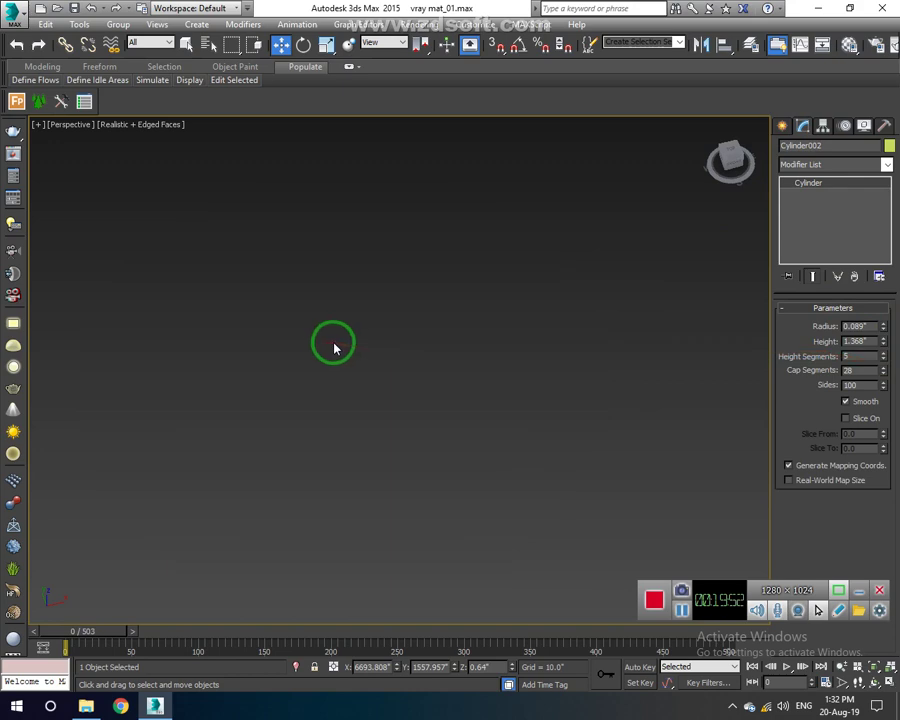
scroll(338, 348, "down", 5)
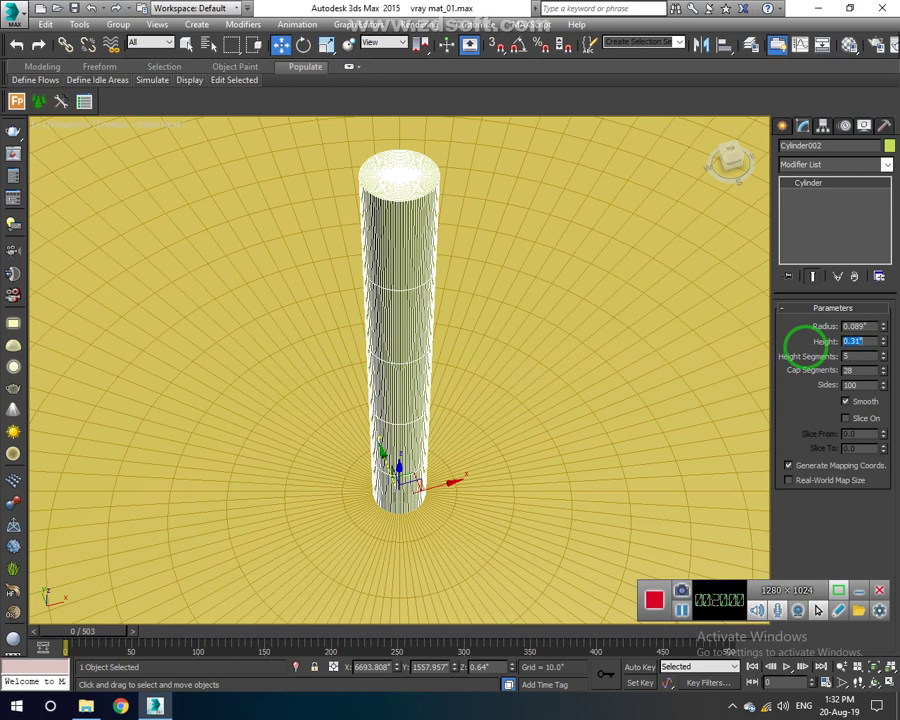
key("Return")
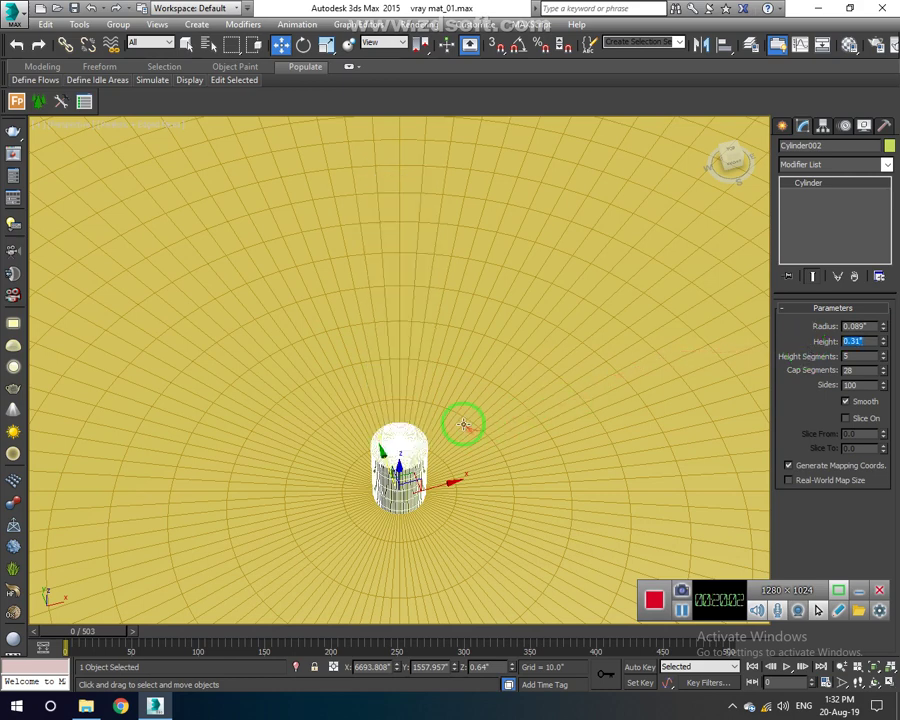
scroll(484, 372, "down", 6)
left_click(580, 428)
scroll(494, 382, "up", 4)
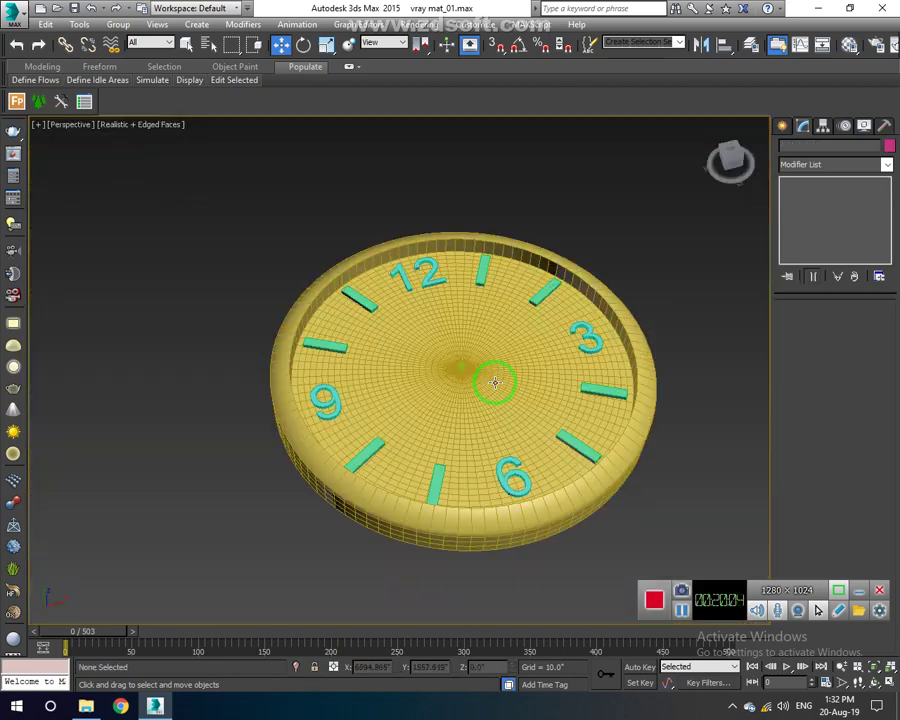
mouse_move(519, 394)
middle_mouse_down("alt")
mouse_move(532, 358)
mouse_move(524, 372)
middle_mouse_up("alt")
Marquee-select the clock with its centre pin and frame the selection.
scroll(500, 373, "up", 2)
scroll(472, 371, "up", 3)
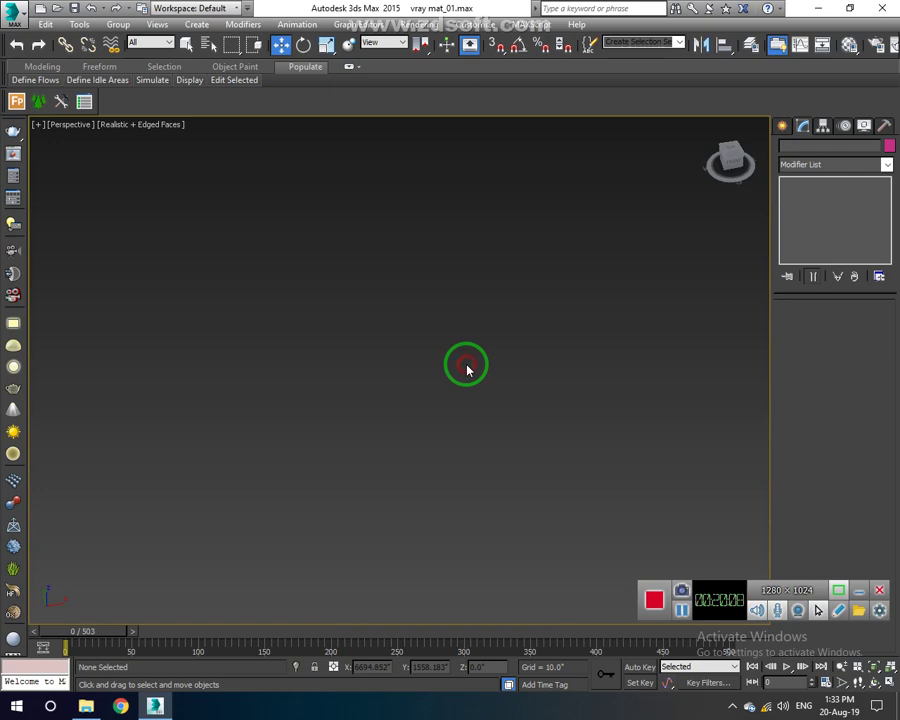
scroll(466, 370, "down", 8)
scroll(418, 372, "up", 2)
scroll(398, 404, "up", 3)
scroll(300, 445, "up", 3)
scroll(346, 426, "up", 4)
mouse_move(311, 409)
left_mouse_down()
mouse_move(356, 446)
mouse_move(355, 458)
left_mouse_up()
key("z")
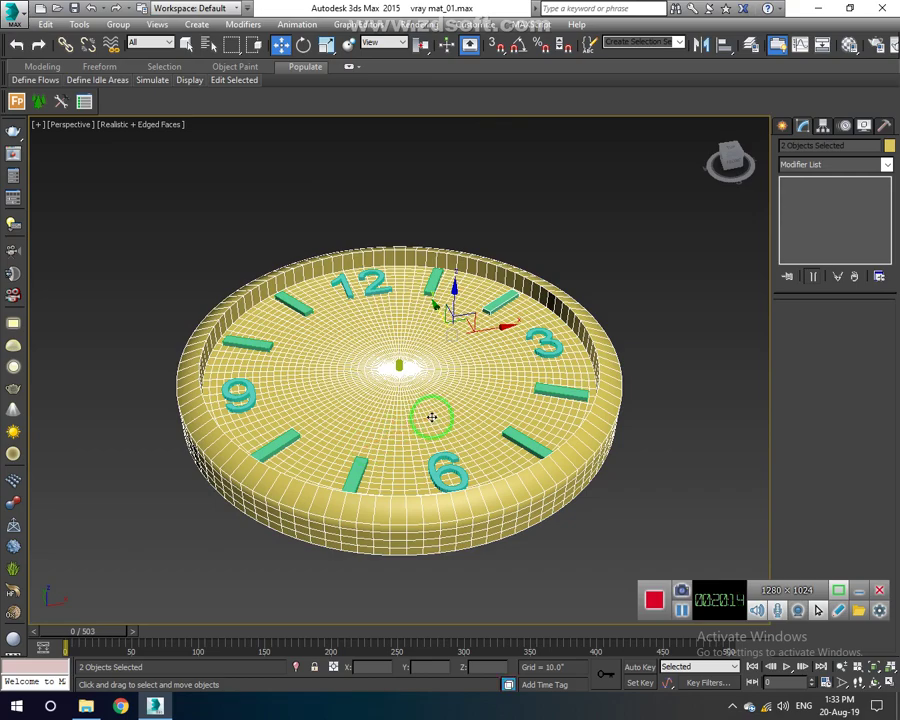
Orbit around the clock, then switch to the Top view and pan the clock left.
mouse_move(467, 421)
middle_mouse_down("alt")
mouse_move(466, 450)
mouse_move(380, 472)
mouse_move(498, 420)
mouse_move(494, 443)
middle_mouse_up("alt")
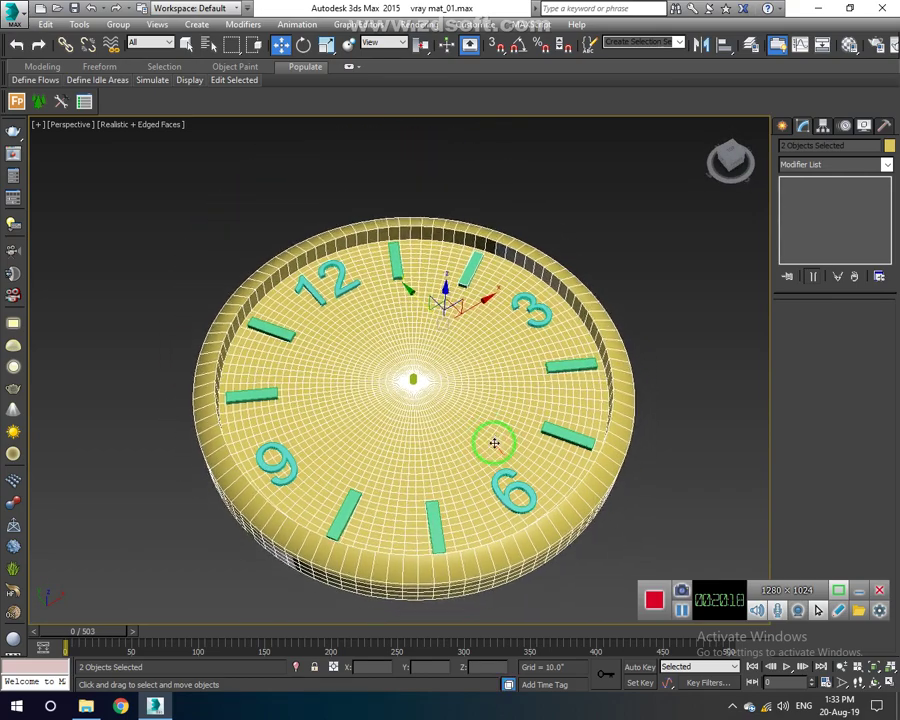
key("t")
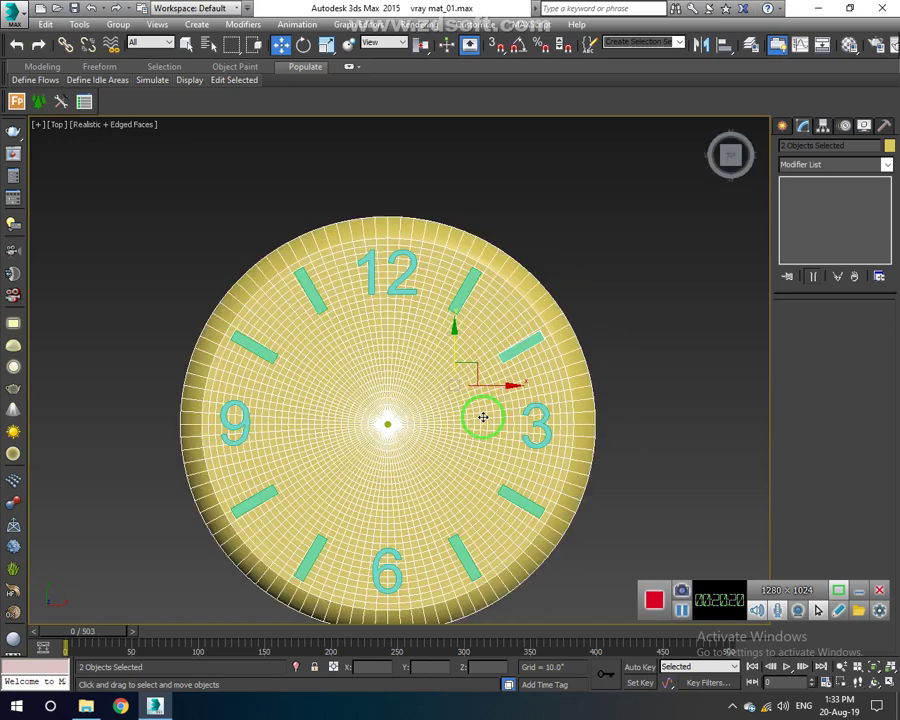
key("F3")
key("F3")
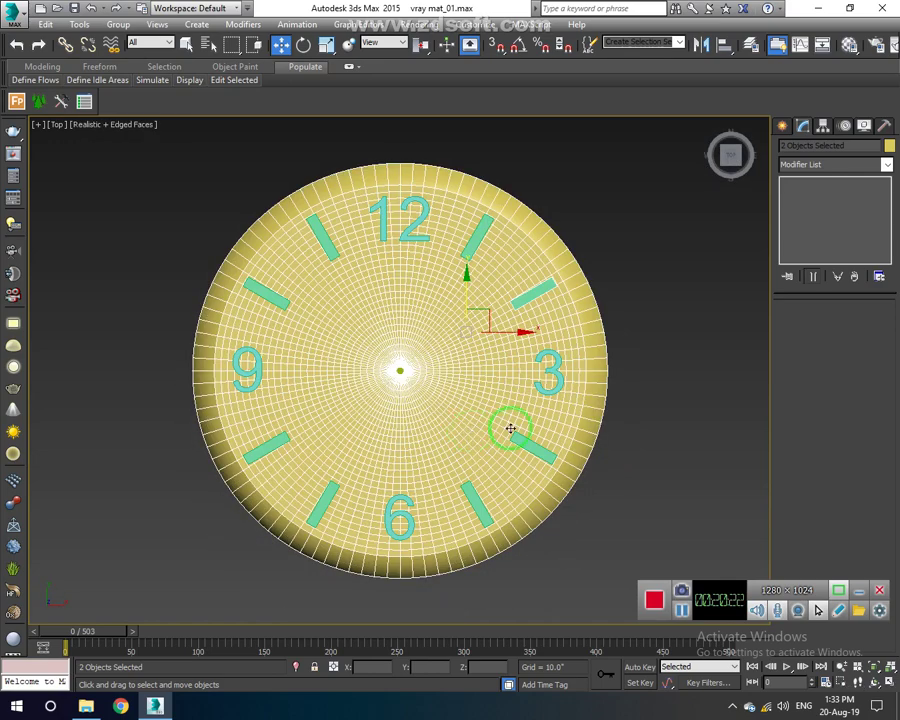
left_click_drag(516, 356, 398, 346)
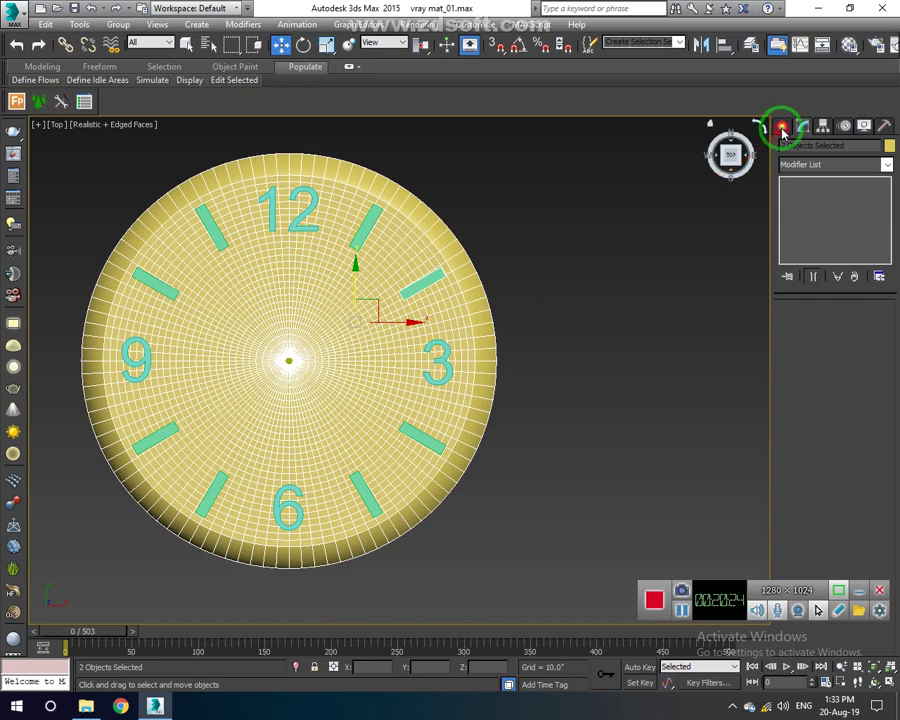
Choose the Plane primitive and position the Top view on the clock.
left_click(783, 128)
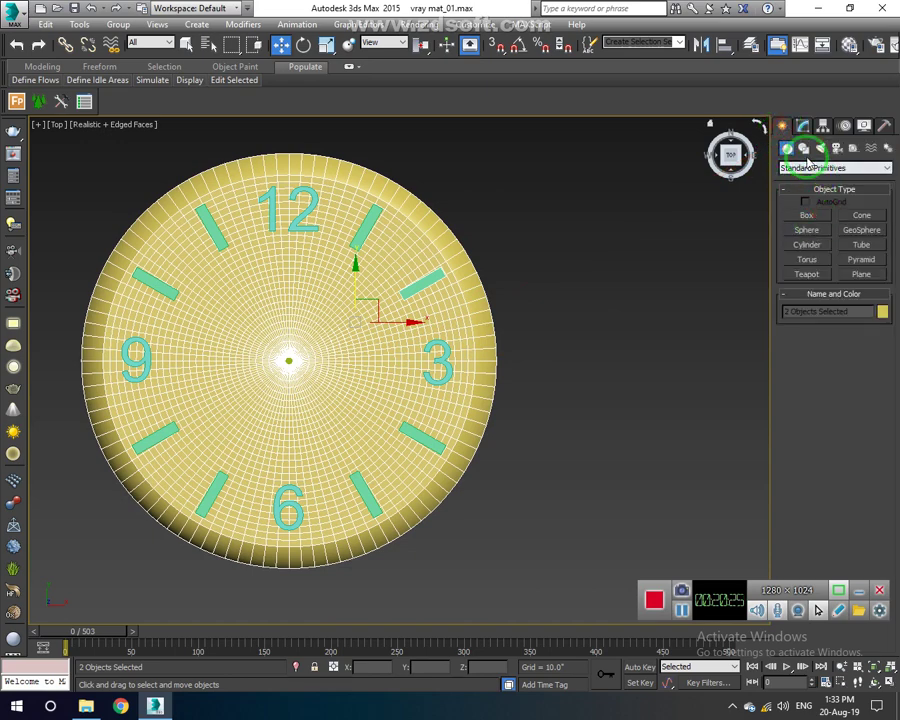
left_click(875, 279)
scroll(245, 242, "up", 2)
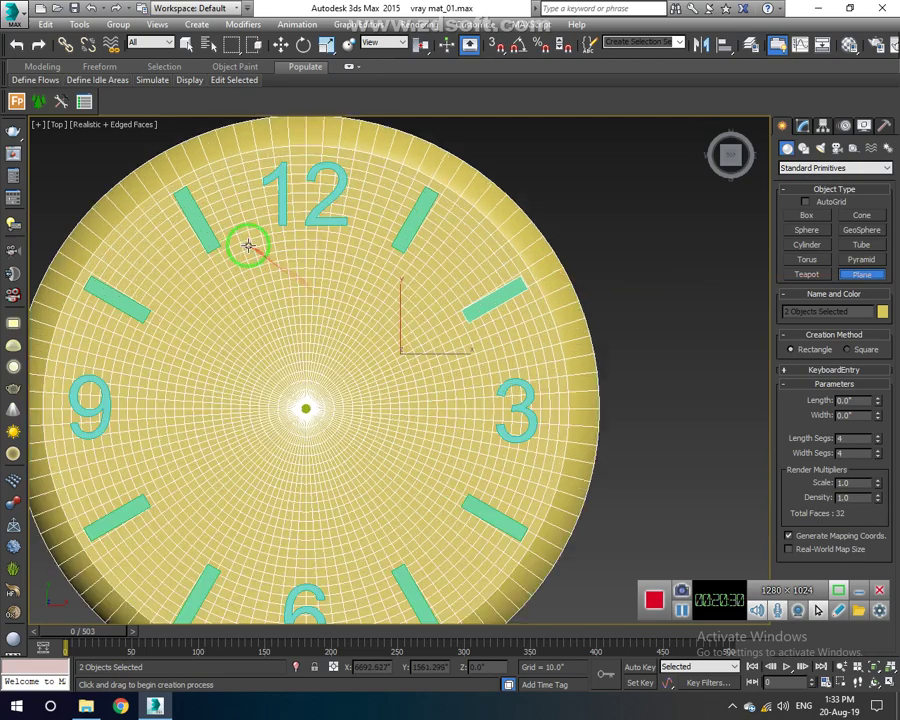
scroll(302, 265, "up", 1)
middle_click_drag(302, 265, 313, 267)
scroll(352, 276, "down", 2)
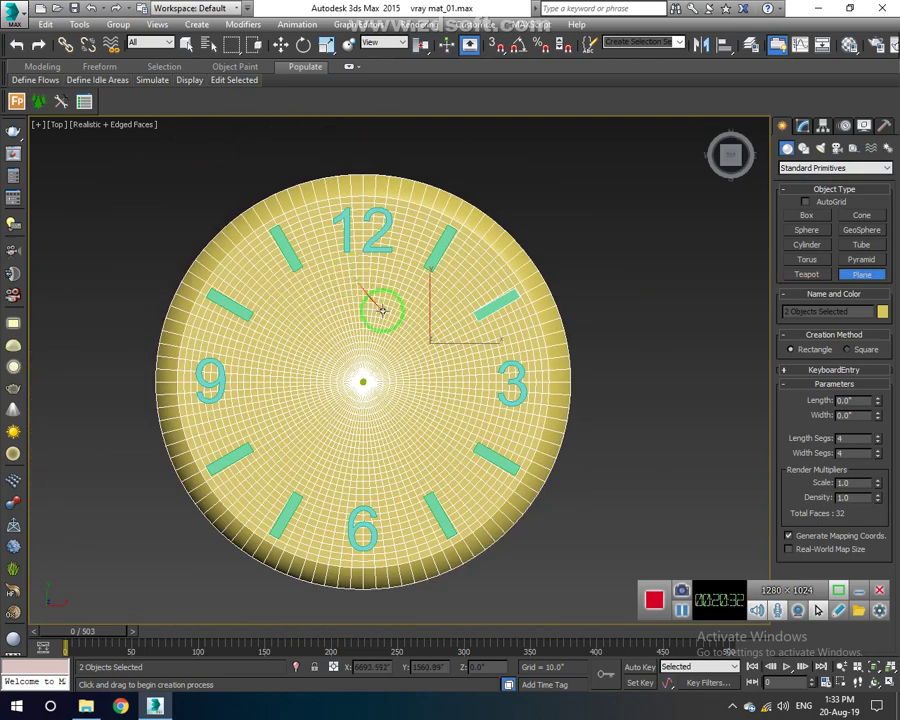
scroll(357, 326, "up", 2)
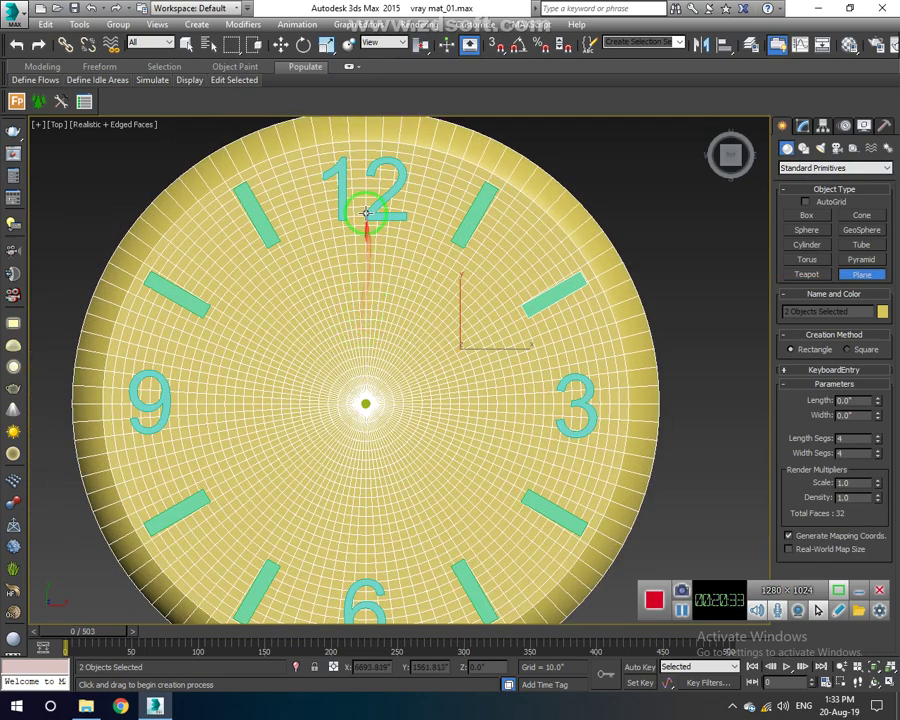
Draw a 4.169 by 0.173 plane from the clock centre toward the 12 in wireframe.
left_click_drag(366, 397, 388, 205)
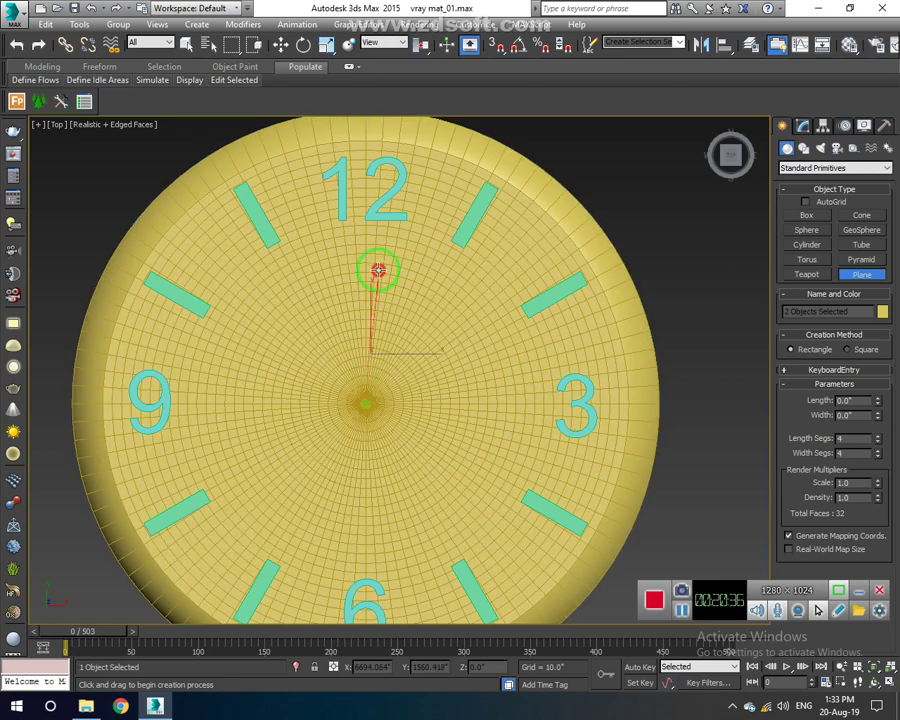
key("F3")
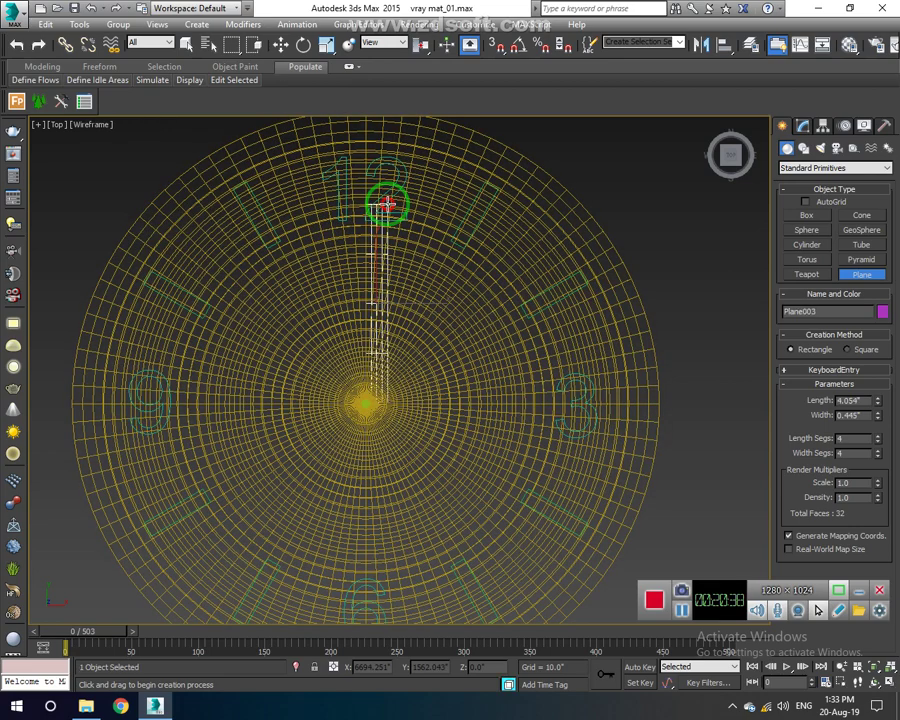
mouse_move(388, 205)
left_mouse_down()
mouse_move(357, 175)
mouse_move(357, 221)
mouse_move(358, 199)
left_mouse_up()
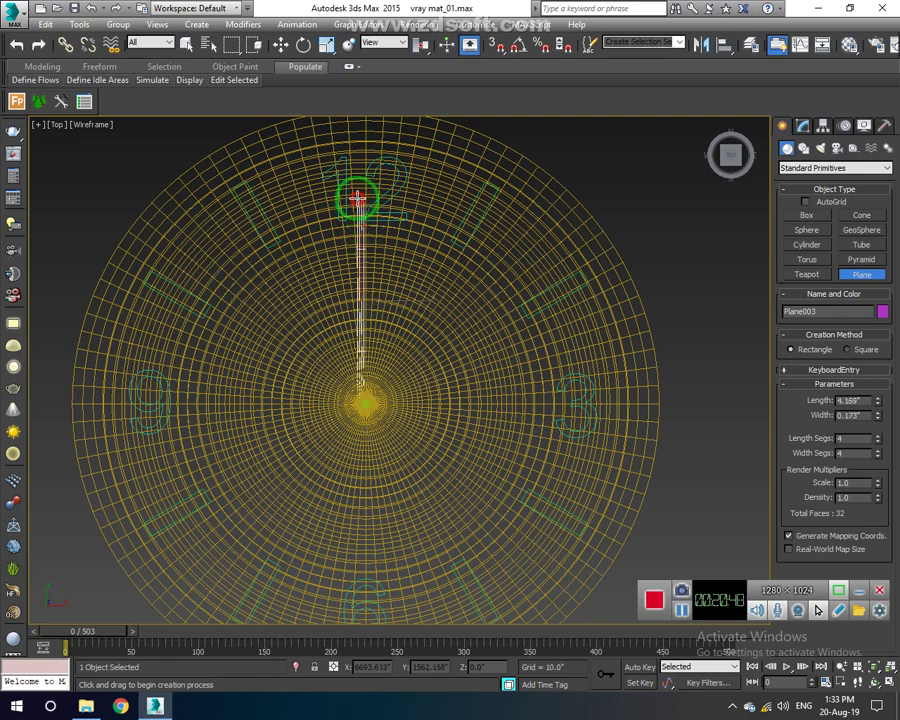
scroll(358, 370, "up", 3)
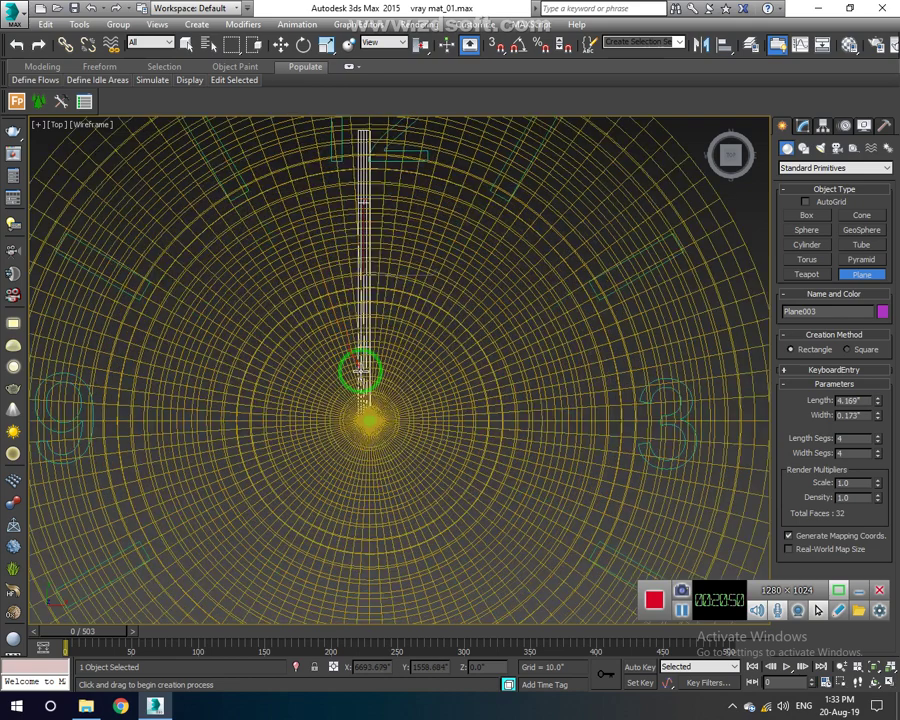
scroll(362, 378, "up", 4)
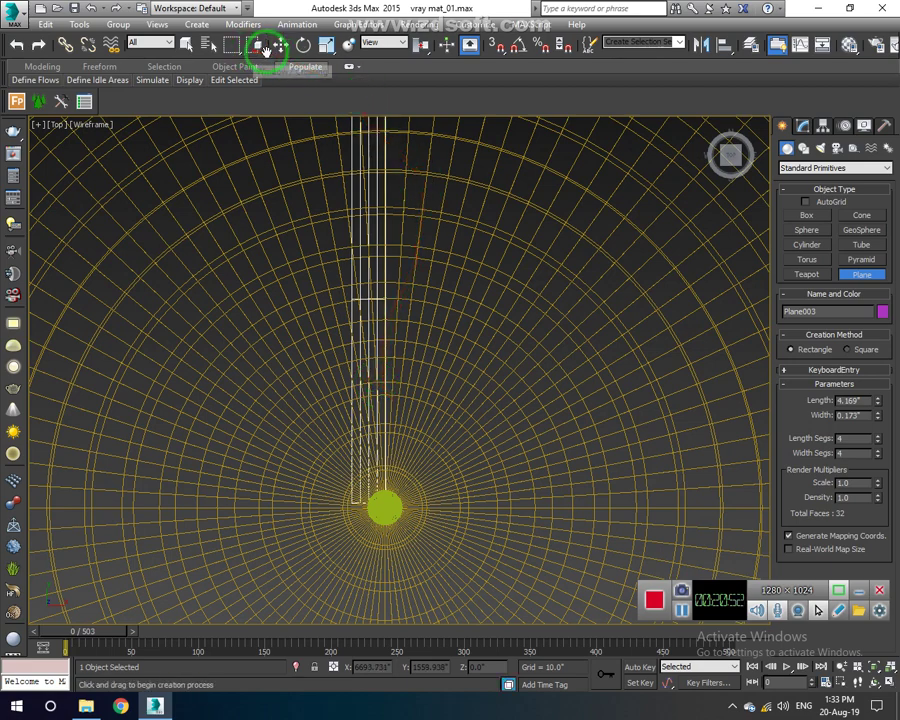
left_click(281, 44)
Centre the Plane003 hand on Cylinder002 at the clock centre.
left_click(722, 44)
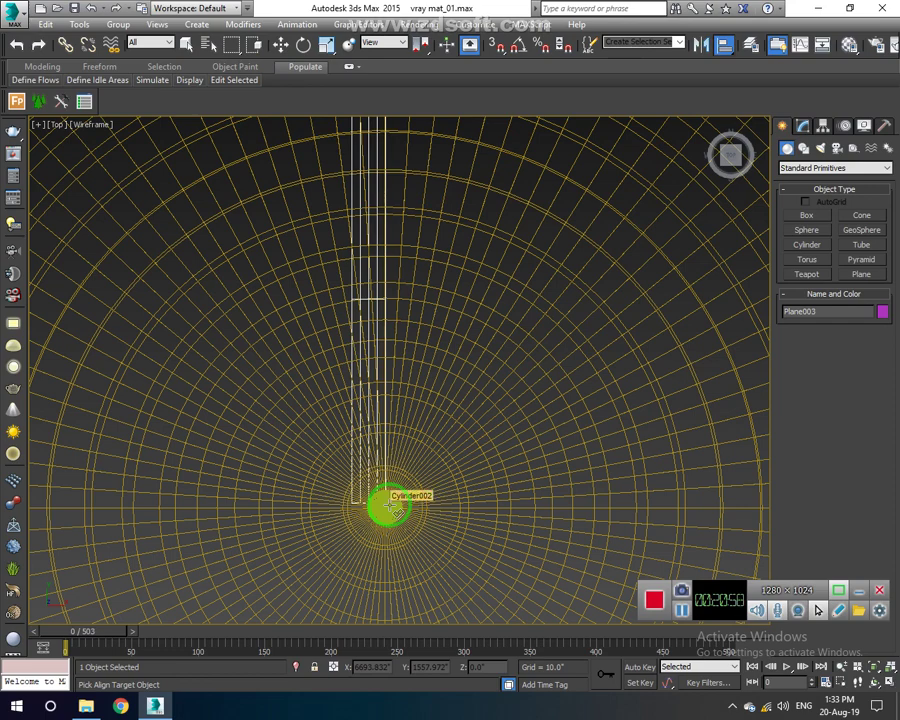
left_click(391, 505)
left_click(542, 414)
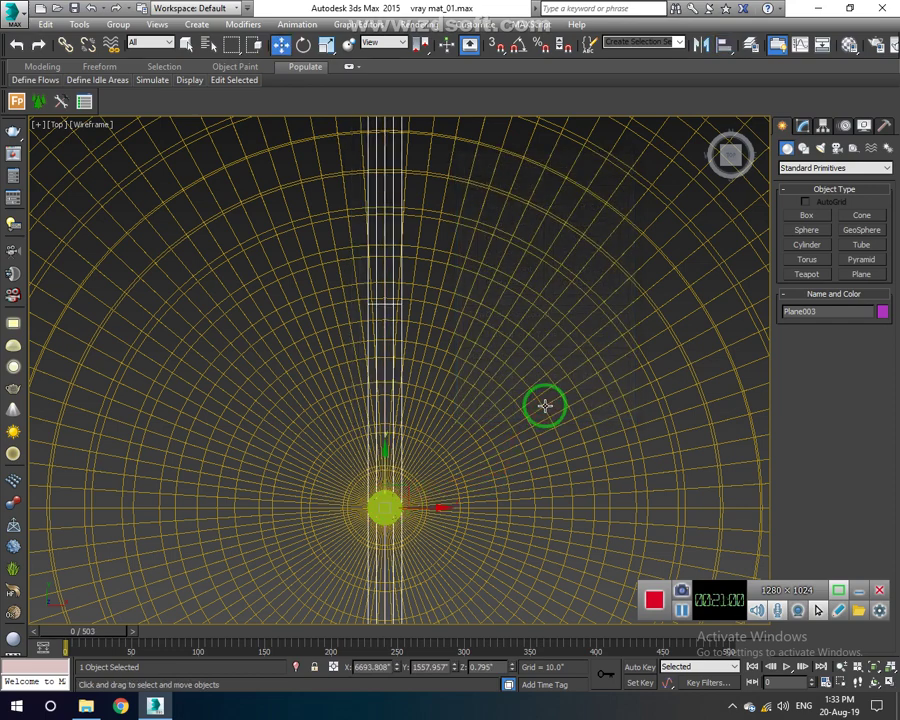
Move Plane003 to the right, off the clock face.
middle_click_drag(498, 434, 620, 545)
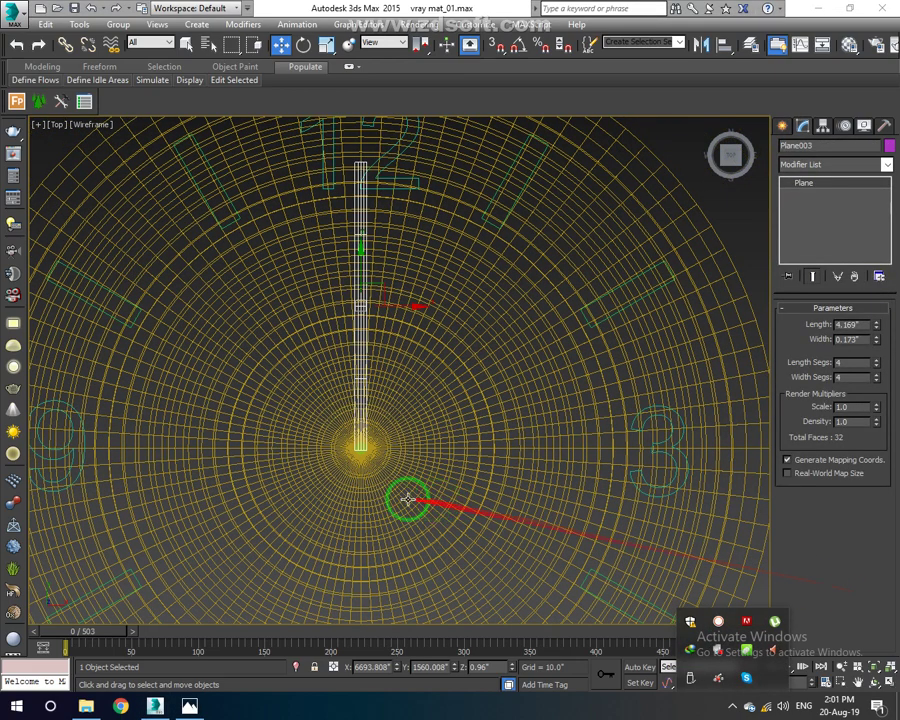
scroll(360, 395, "down", 4)
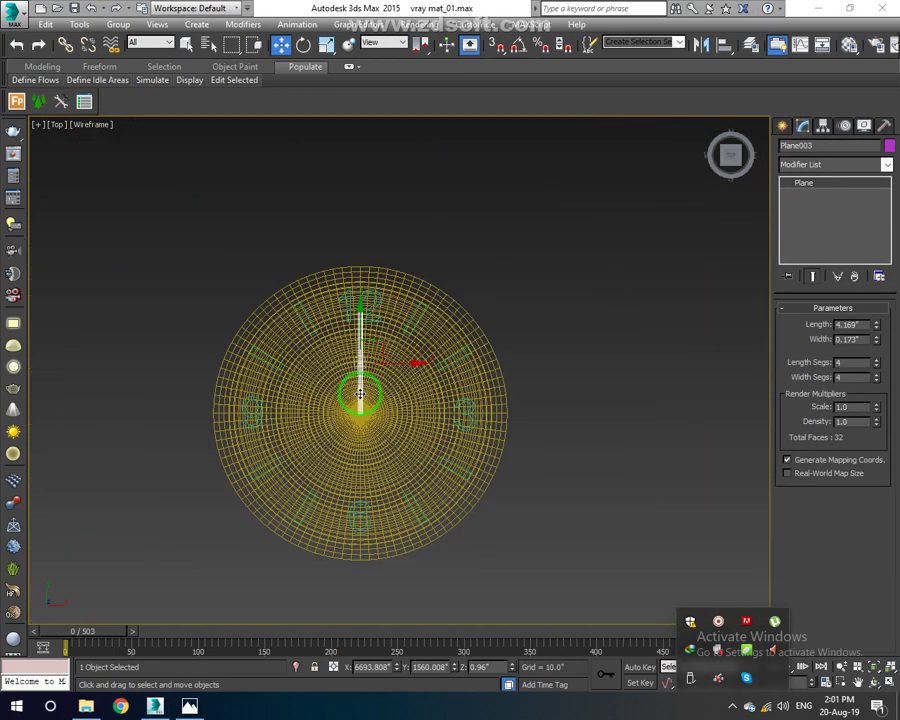
left_click_drag(388, 367, 604, 381)
scroll(603, 374, "up", 5)
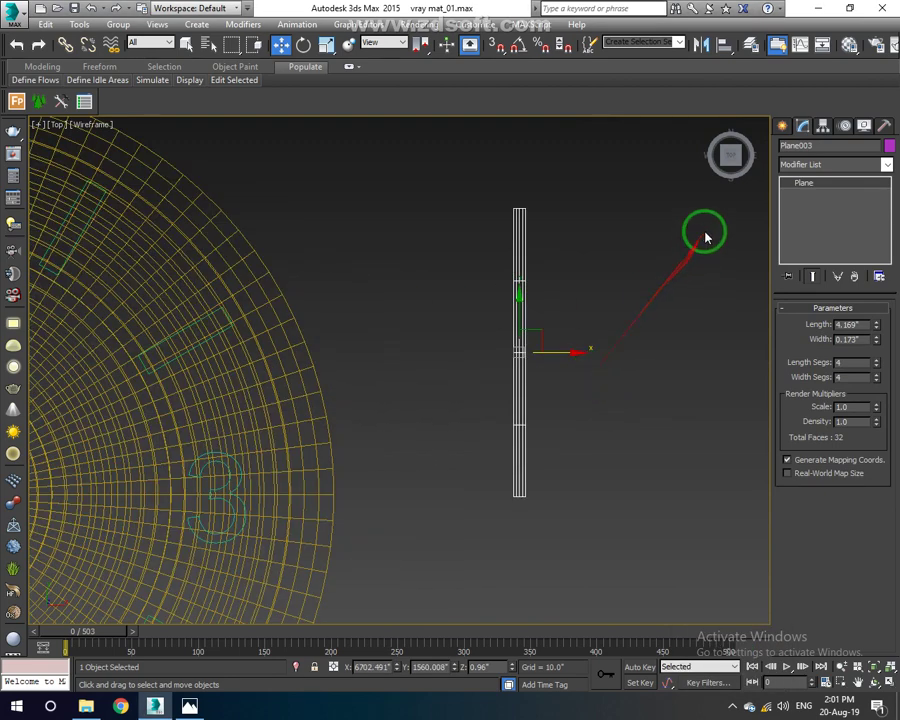
left_click(783, 127)
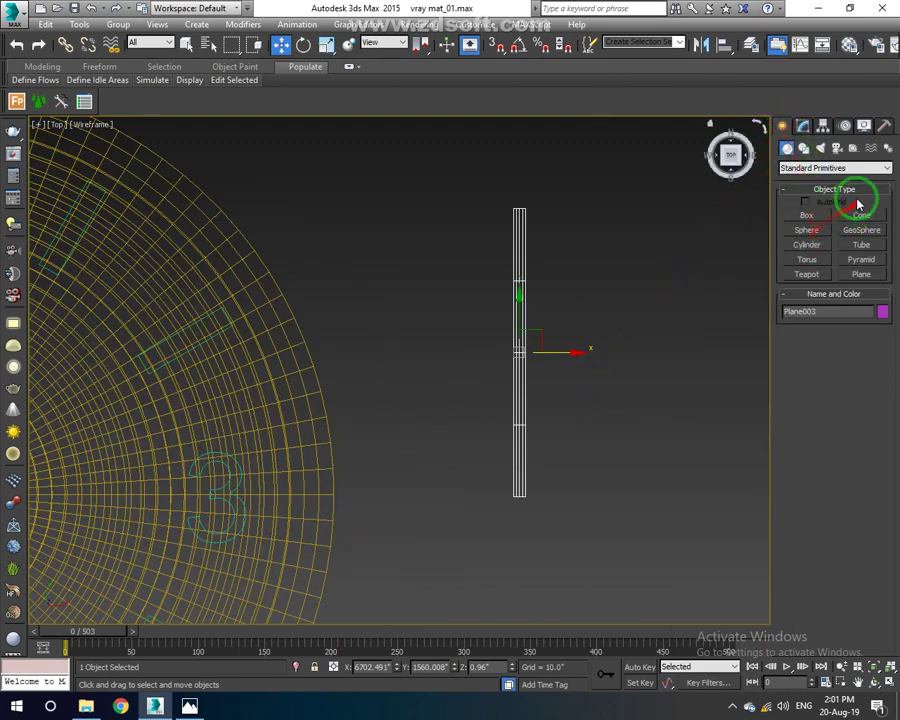
With Snaps on, start a Line spline at Plane003's bottom corner, running up to its top.
left_click(803, 148)
left_click(806, 226)
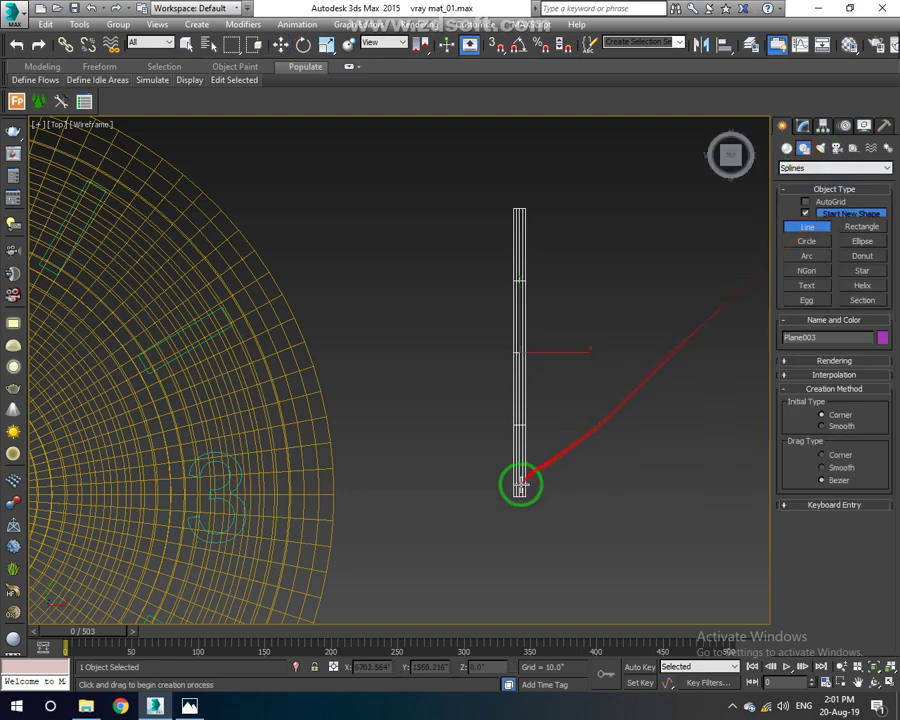
scroll(519, 505, "up", 6)
left_click(496, 44)
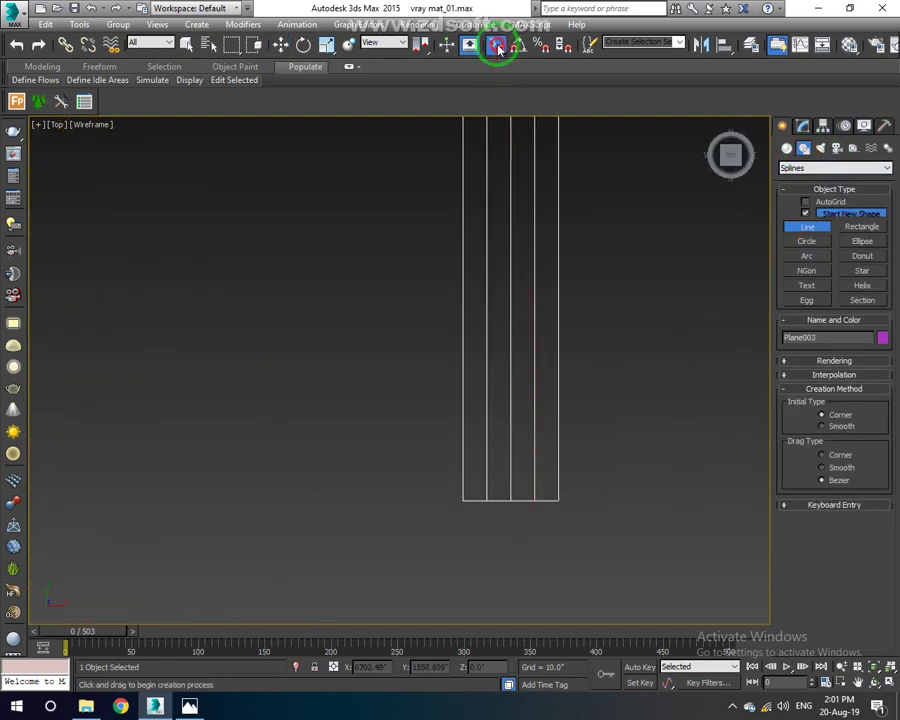
left_click(533, 500)
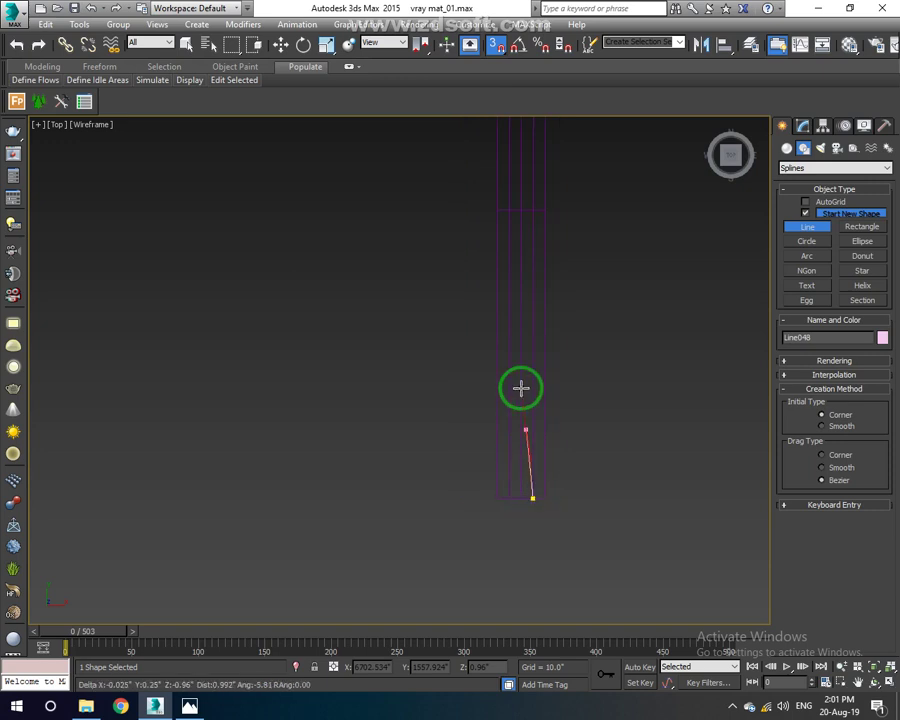
left_click(547, 208)
middle_click_drag(554, 212, 540, 506)
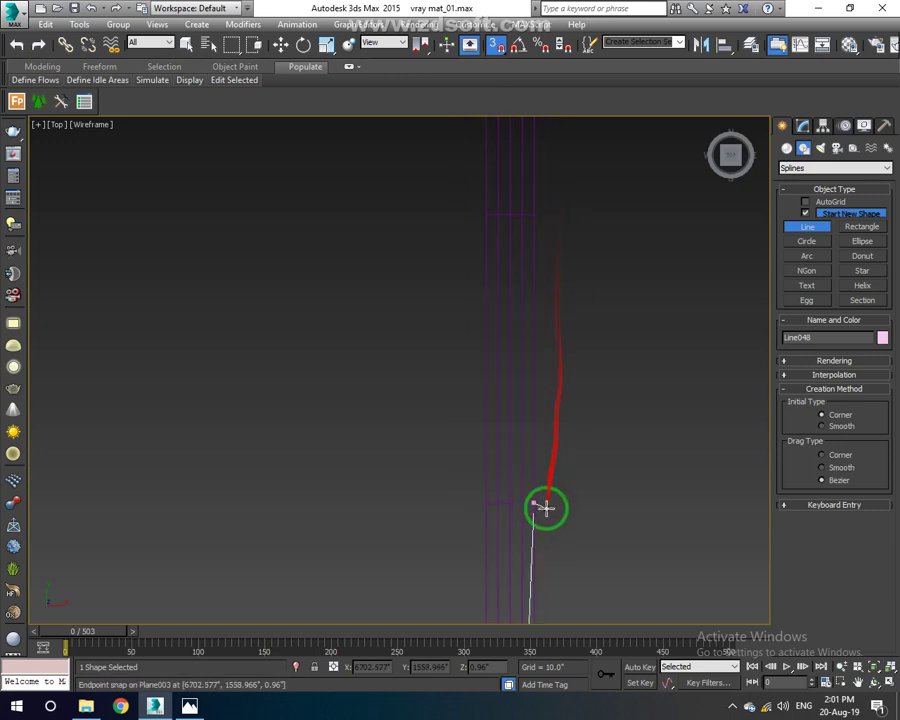
left_click(534, 216)
Add the pointed tip and lower-left point, close the spline, and move Line048 right of the plane.
middle_click_drag(570, 266, 570, 540)
scroll(570, 540, "down", 2)
scroll(564, 365, "down", 1)
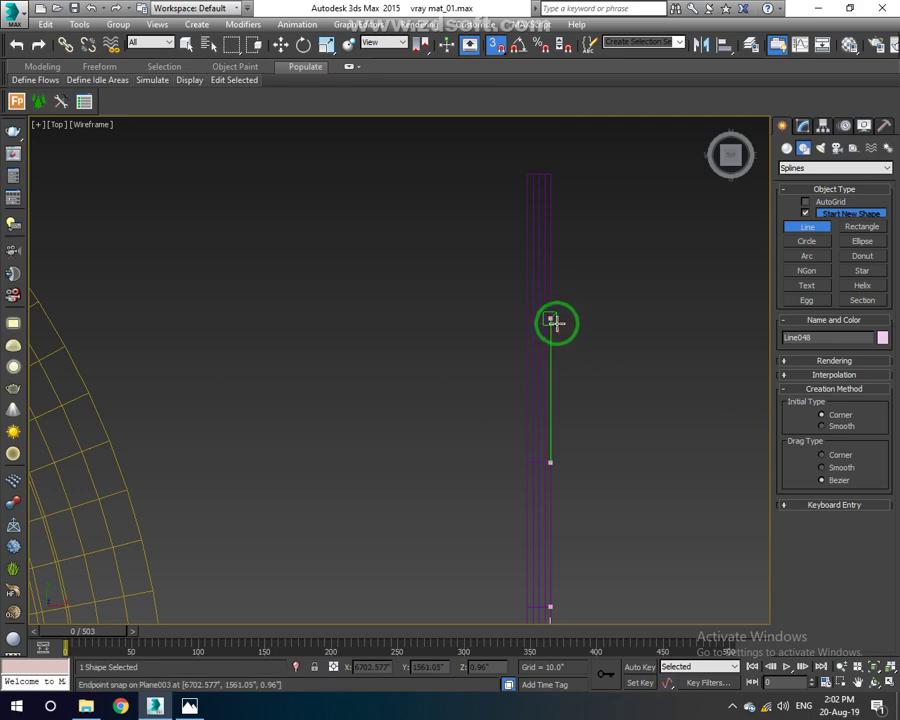
scroll(554, 322, "up", 1)
scroll(552, 322, "up", 5)
scroll(545, 310, "up", 1)
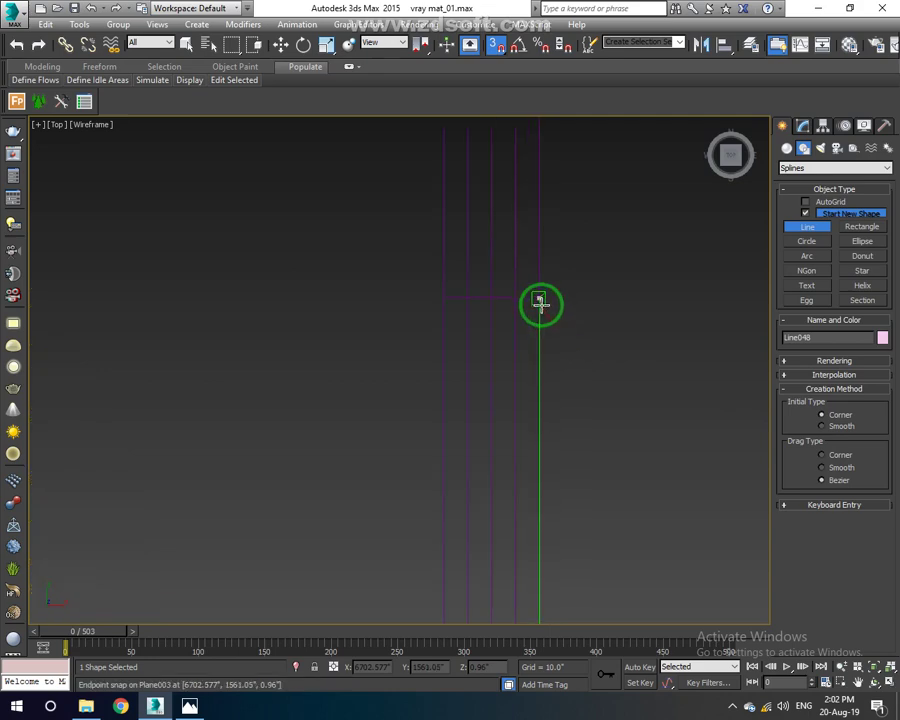
scroll(541, 310, "down", 3)
scroll(552, 266, "down", 2)
scroll(536, 230, "up", 3)
scroll(580, 300, "up", 2)
scroll(560, 285, "up", 4)
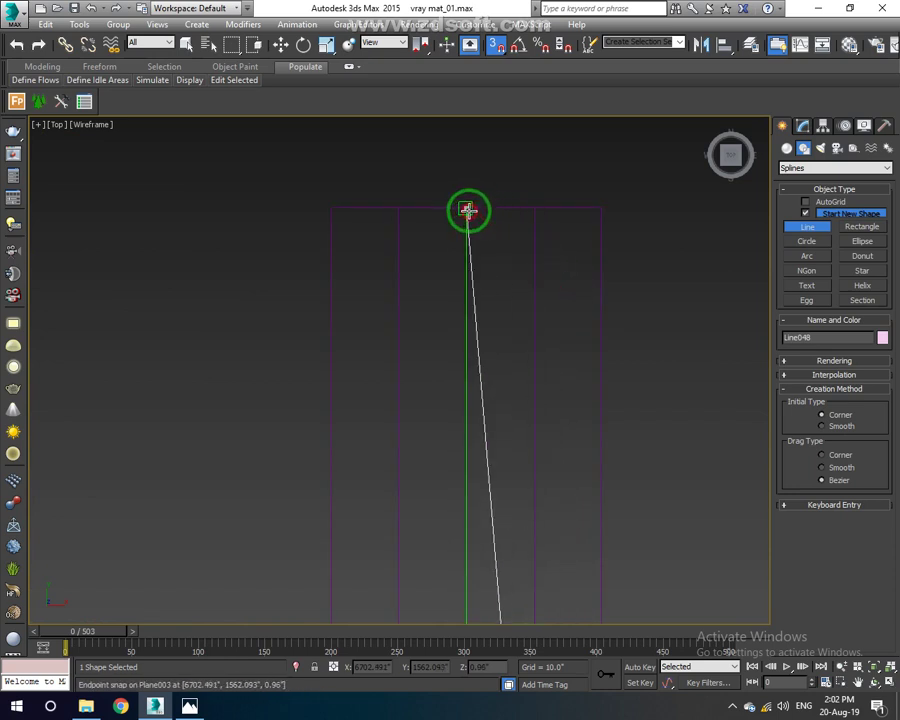
scroll(473, 249, "down", 4)
left_click(473, 248)
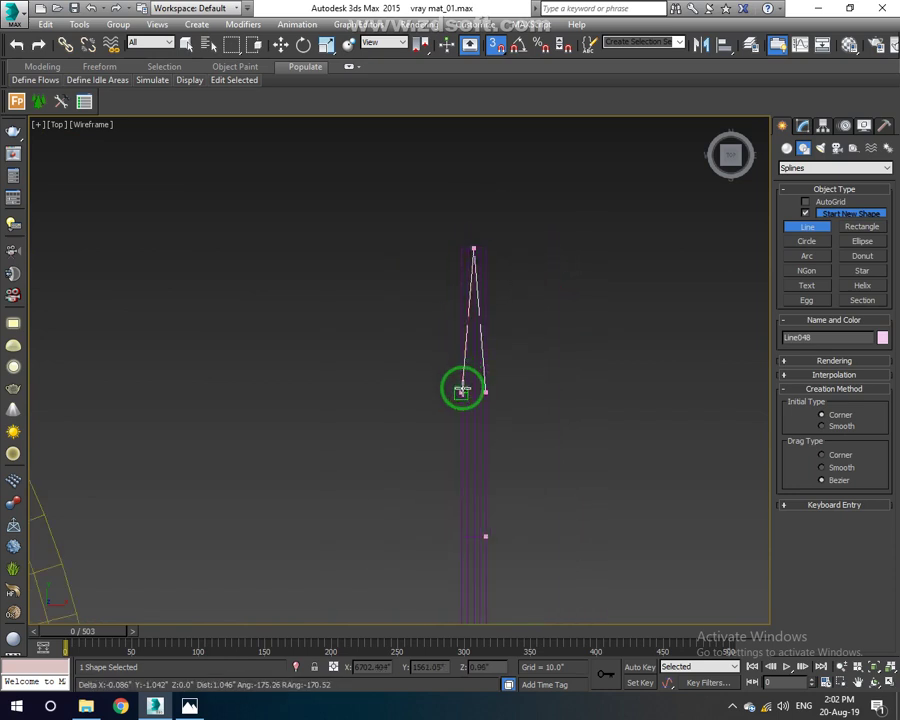
middle_click_drag(464, 388, 480, 290)
scroll(480, 290, "up", 2)
mouse_move(460, 370)
middle_mouse_down()
mouse_move(409, 367)
mouse_move(376, 473)
middle_mouse_up()
right_click(400, 492)
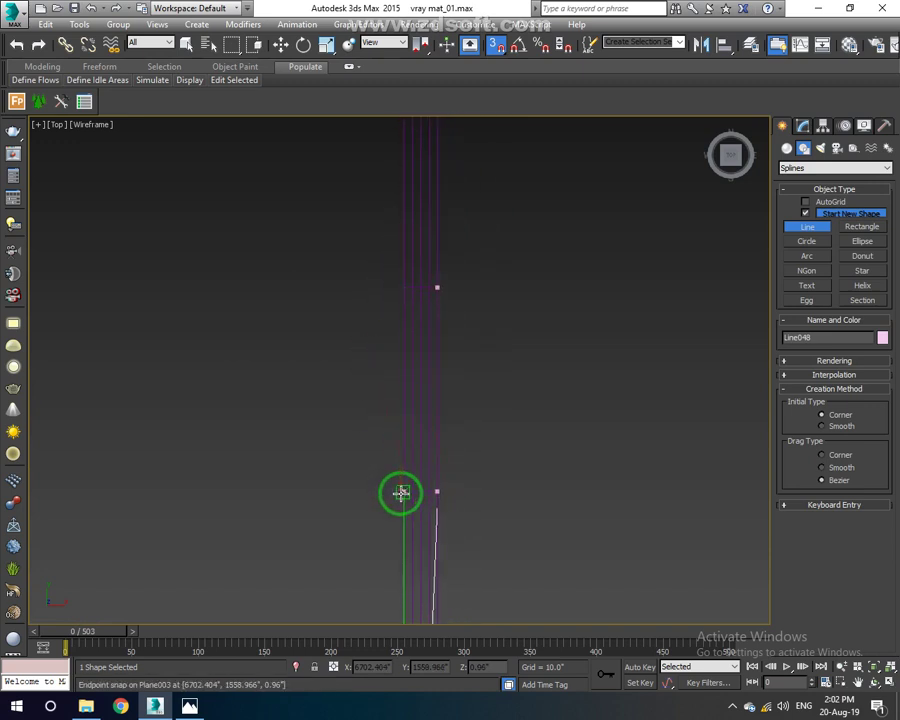
left_click(400, 492)
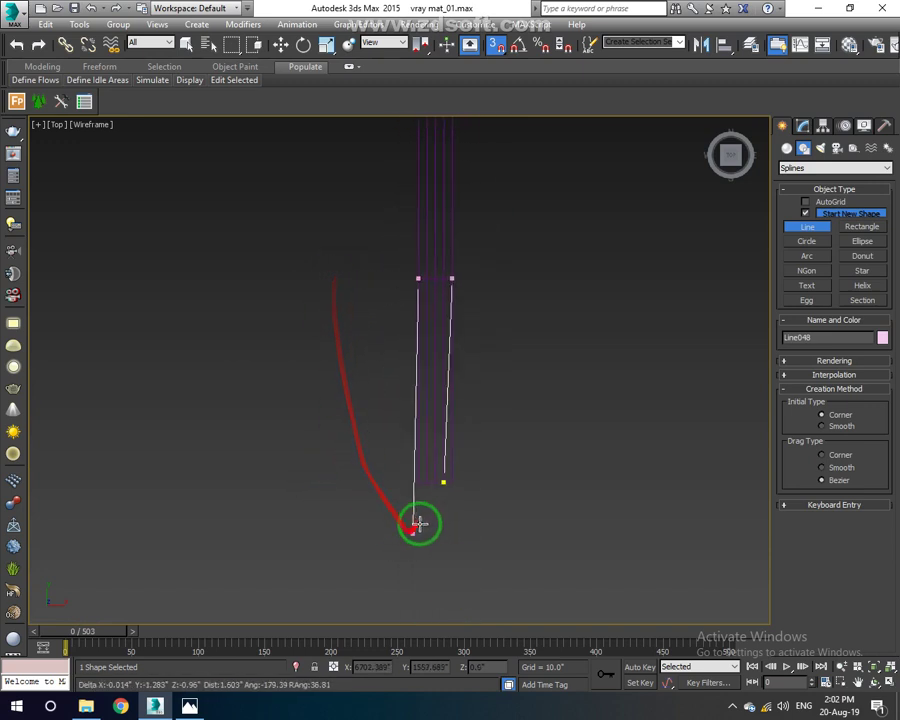
left_click(440, 482)
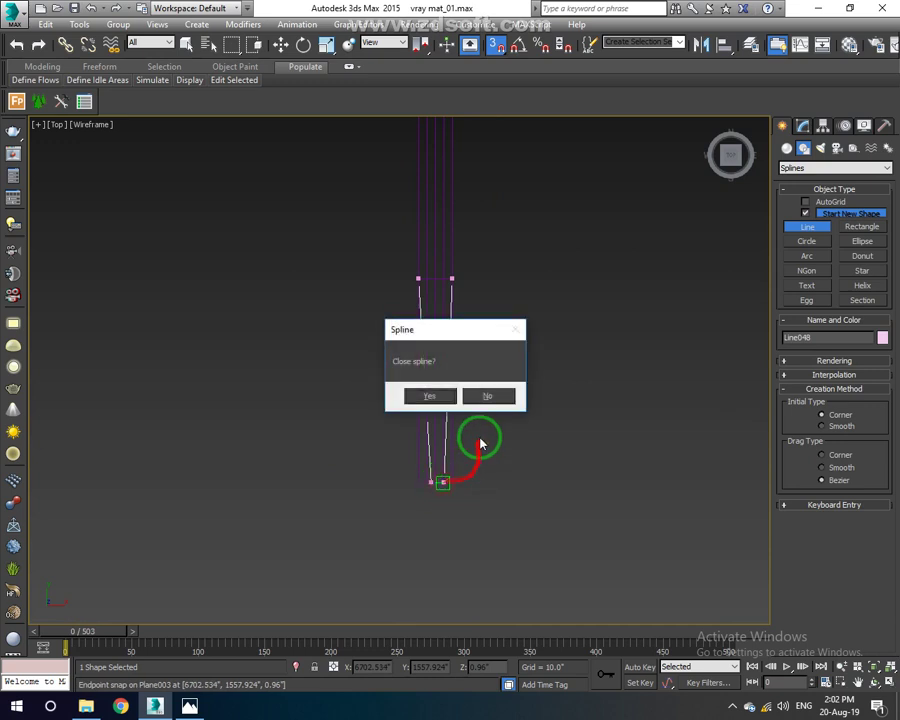
left_click(440, 396)
left_click(281, 44)
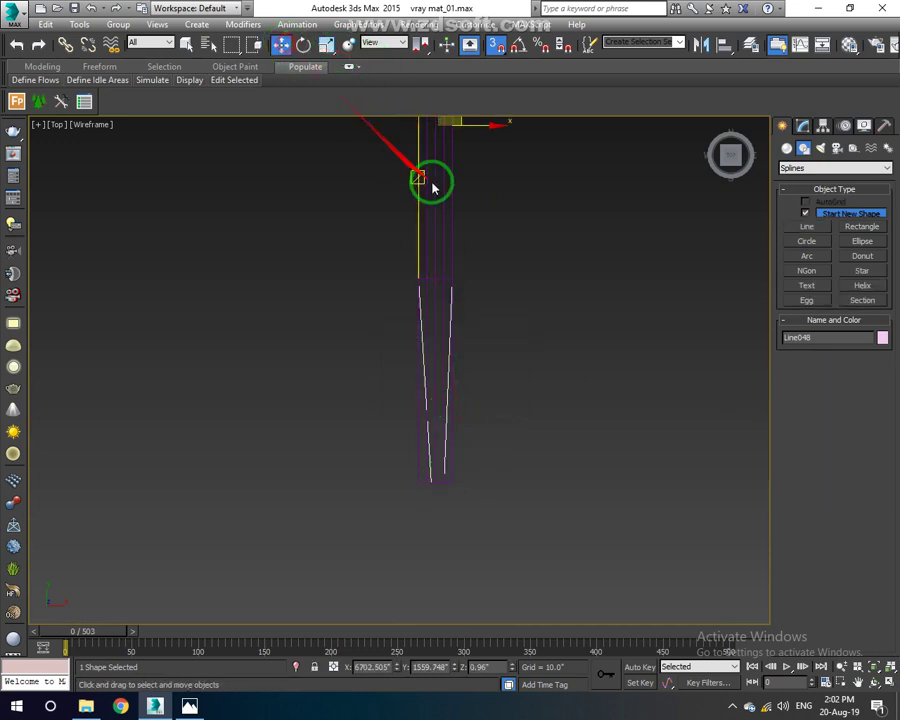
left_click_drag(466, 129, 578, 160)
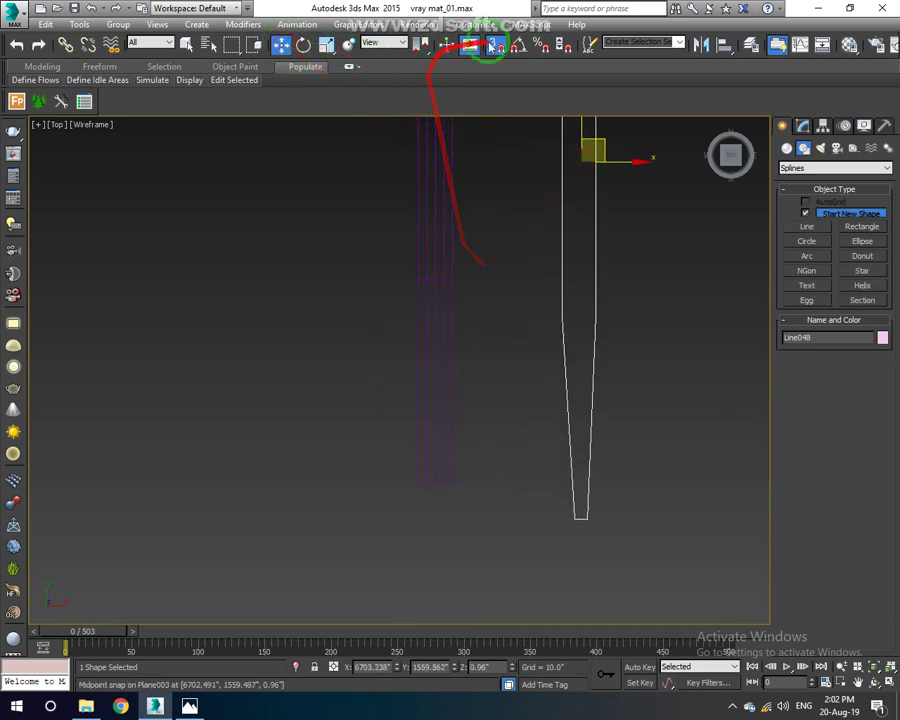
Delete the original hand plane Plane003.
left_click(434, 195)
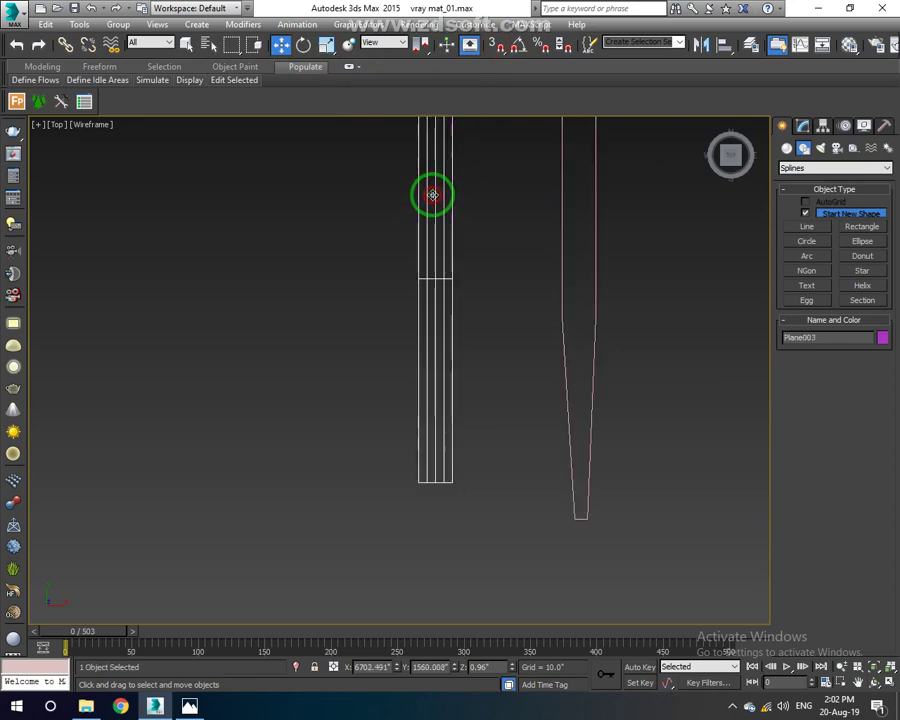
key("Delete")
scroll(486, 282, "down", 10)
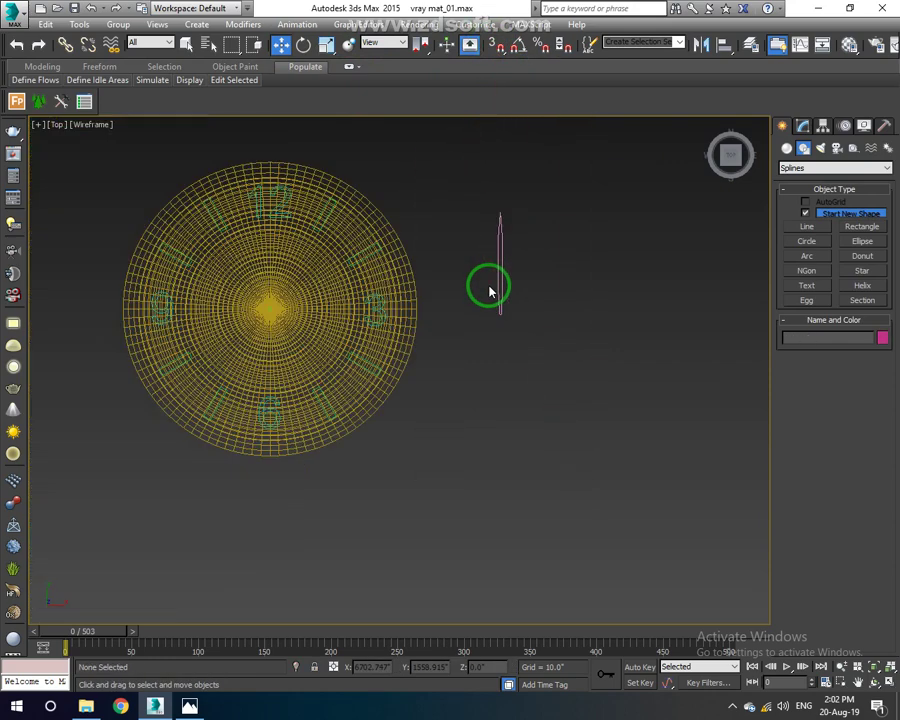
scroll(497, 288, "up", 2)
Align Line048's centre to the clock's centre pin Cylinder002.
left_click(506, 279)
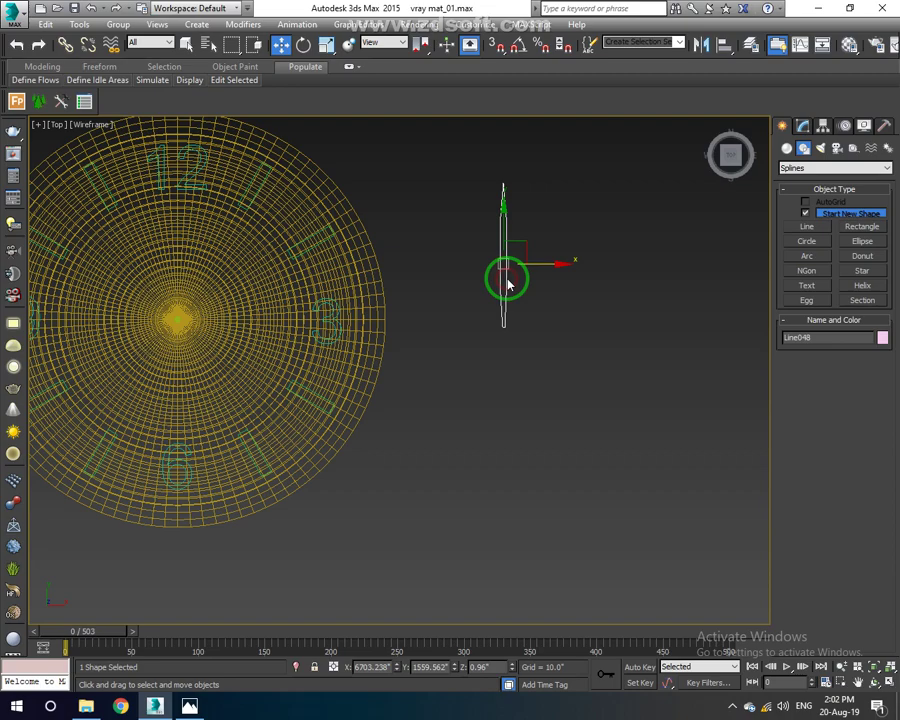
mouse_move(506, 283)
middle_mouse_down()
mouse_move(584, 286)
mouse_move(582, 300)
middle_mouse_up()
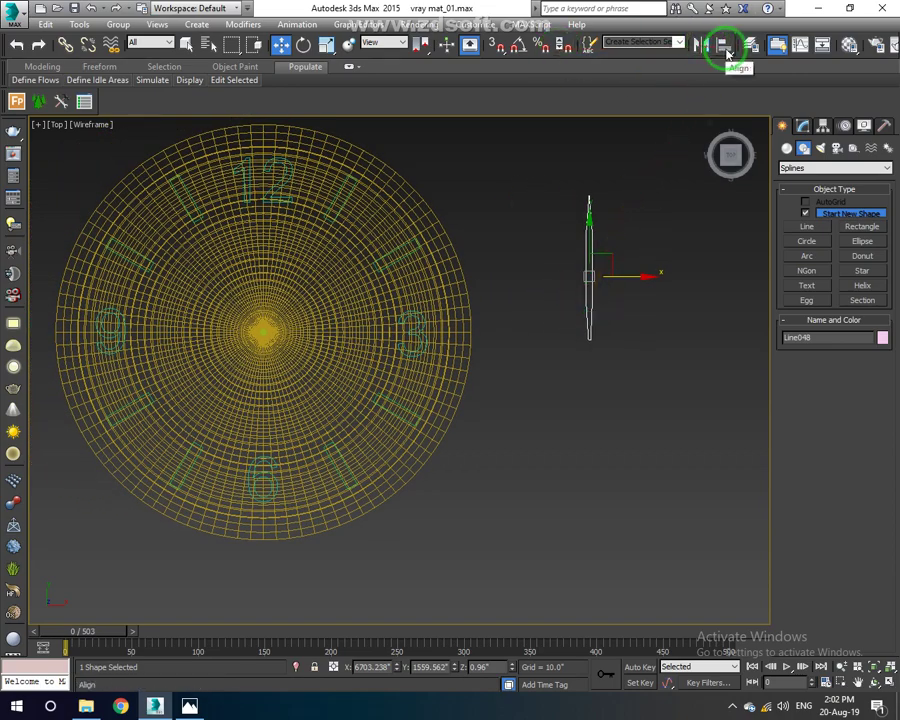
left_click(724, 44)
scroll(256, 335, "up", 5)
scroll(256, 338, "down", 3)
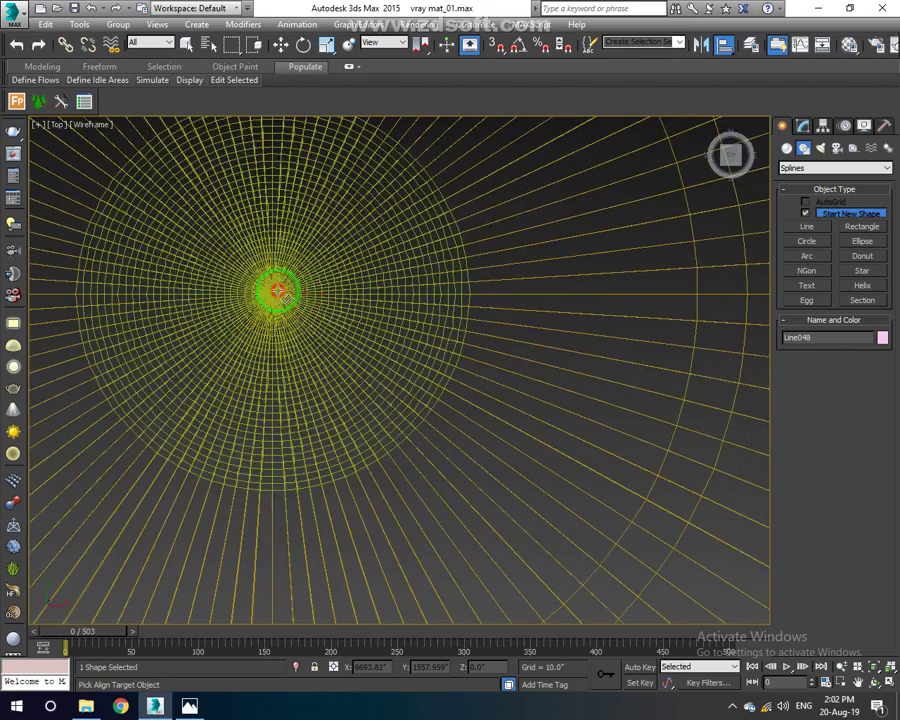
left_click(285, 295)
left_click(490, 253)
left_click(545, 409)
Move Line048 up along Y so it extends toward the 12.
scroll(486, 378, "down", 3)
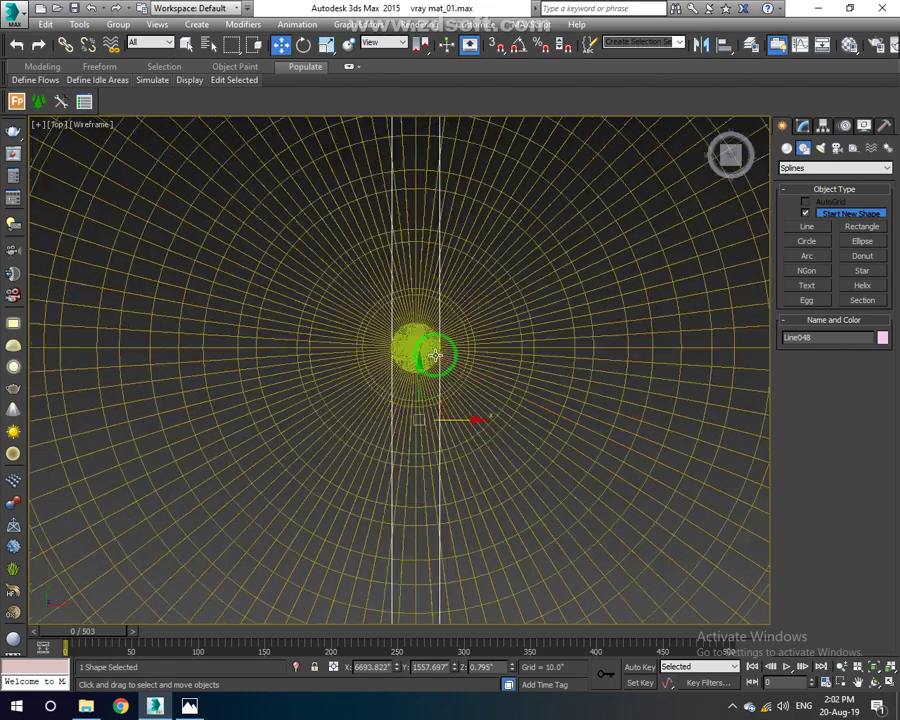
scroll(434, 353, "down", 2)
left_click_drag(428, 299, 432, 249)
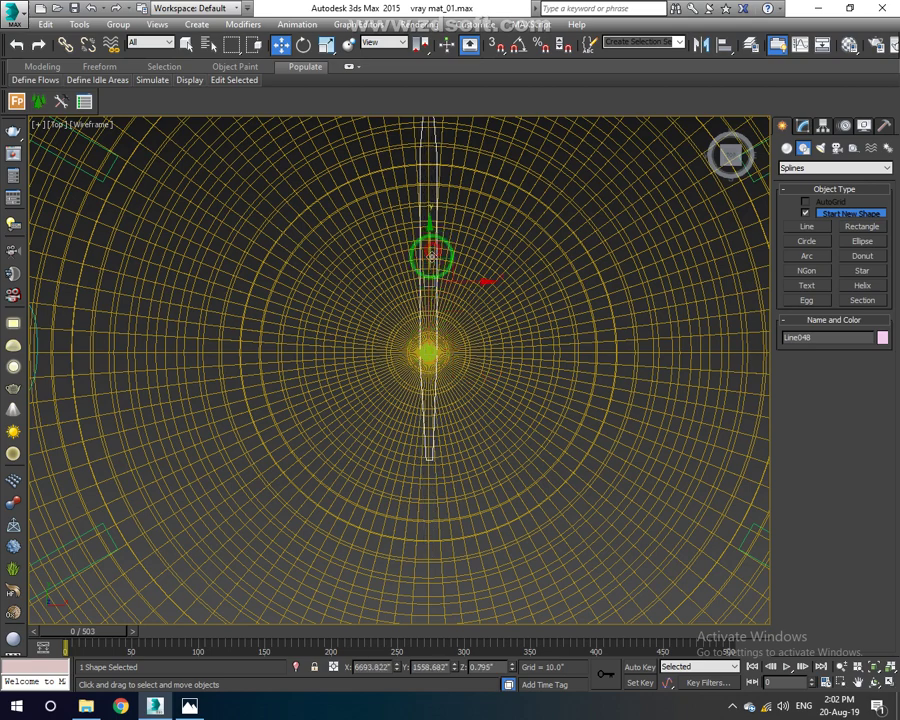
middle_click_drag(432, 250, 427, 357)
left_click_drag(427, 337, 433, 229)
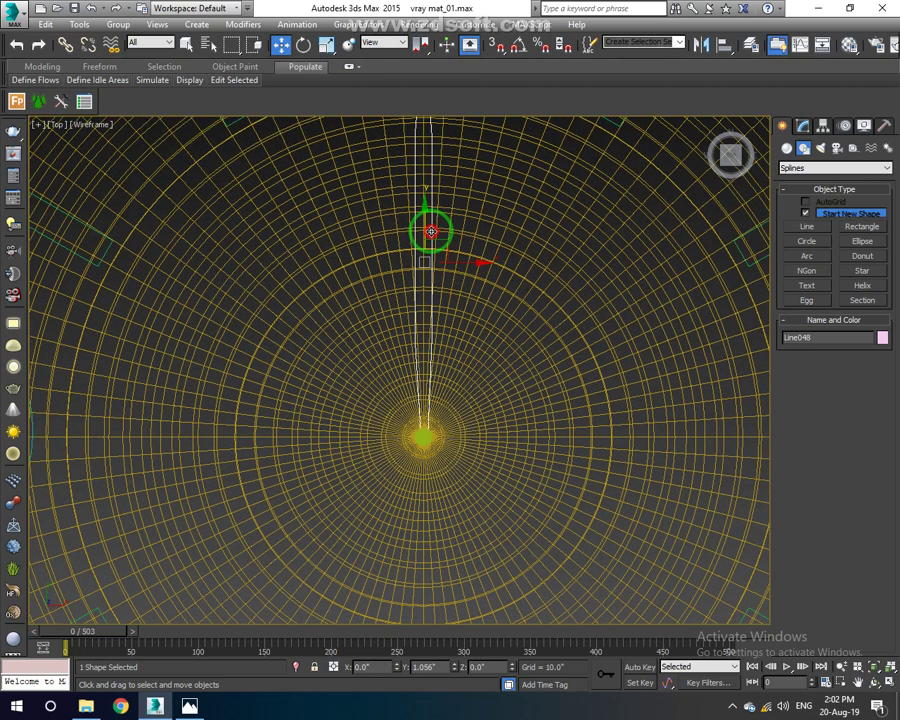
In the Front view, raise the hand outline higher on the clock.
key("f")
scroll(428, 231, "up", 5)
scroll(426, 240, "up", 5)
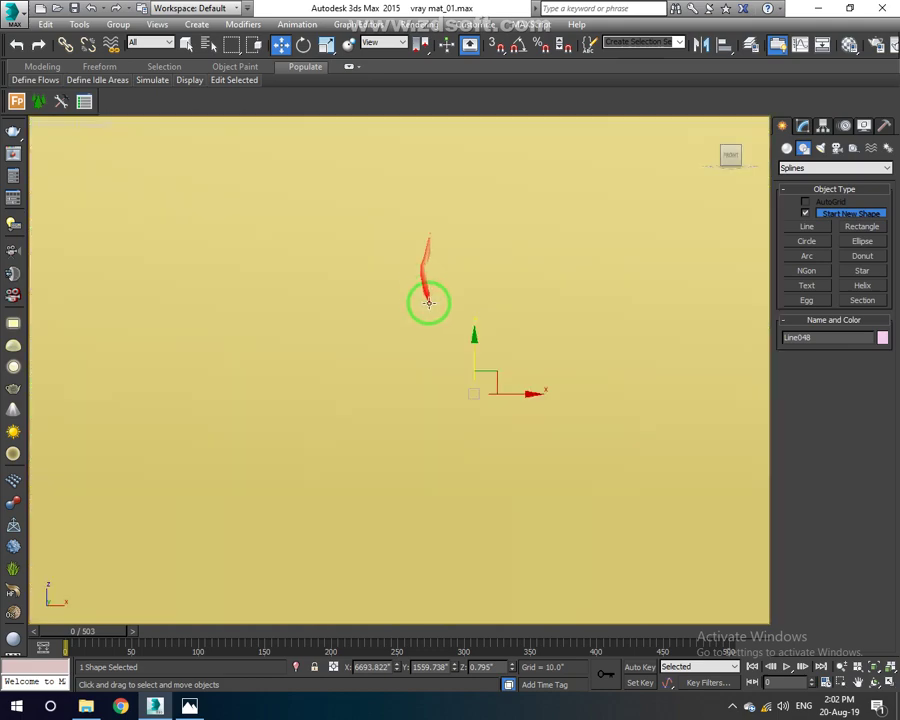
scroll(441, 327, "down", 6)
scroll(440, 320, "up", 2)
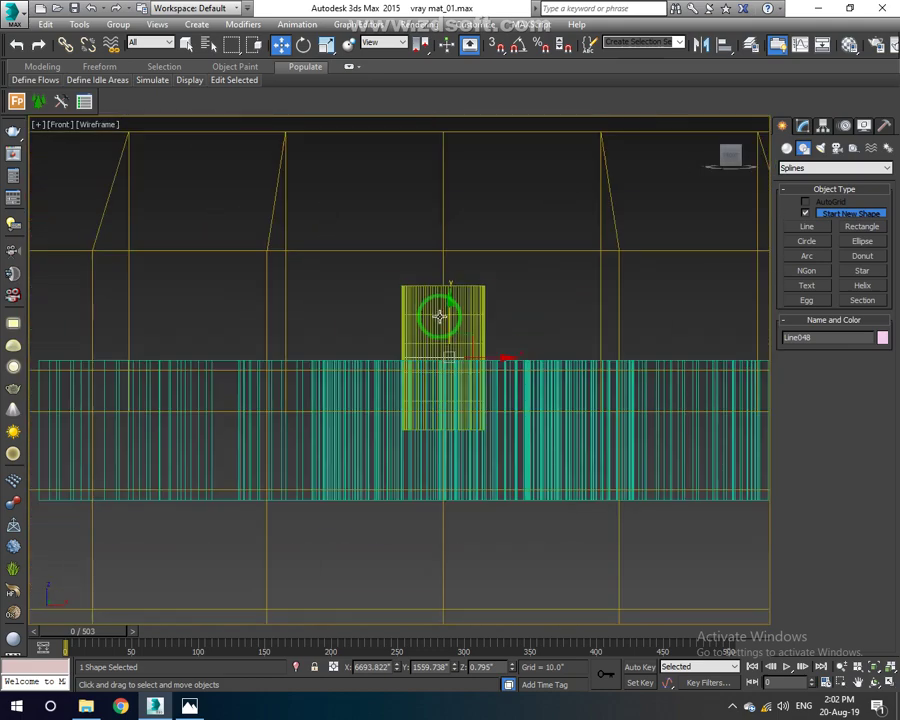
scroll(447, 321, "down", 4)
scroll(447, 320, "down", 1)
scroll(447, 325, "up", 4)
scroll(448, 338, "up", 2)
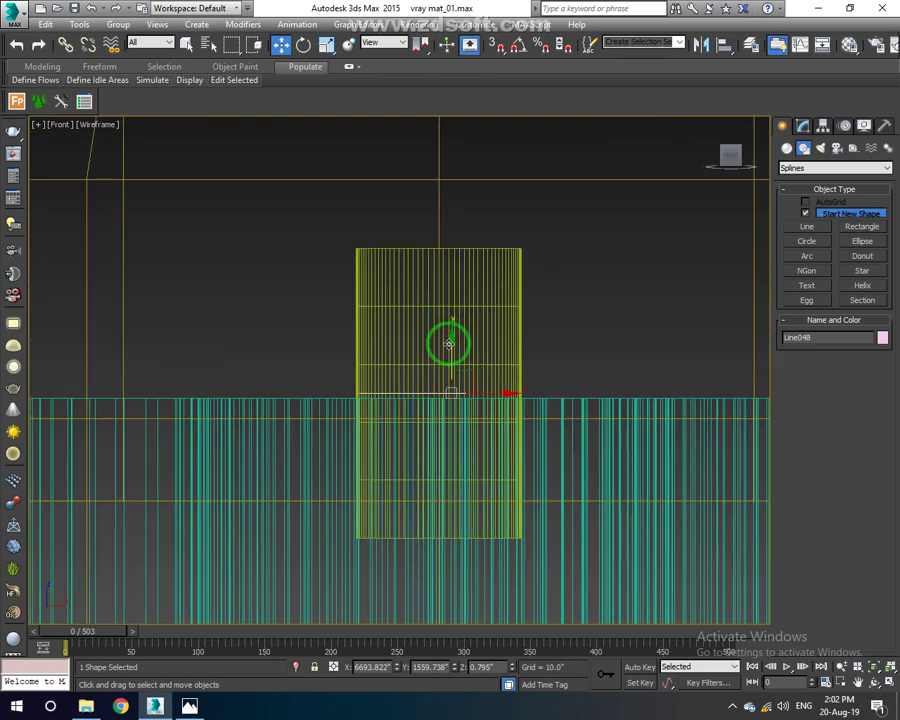
left_click_drag(449, 344, 452, 193)
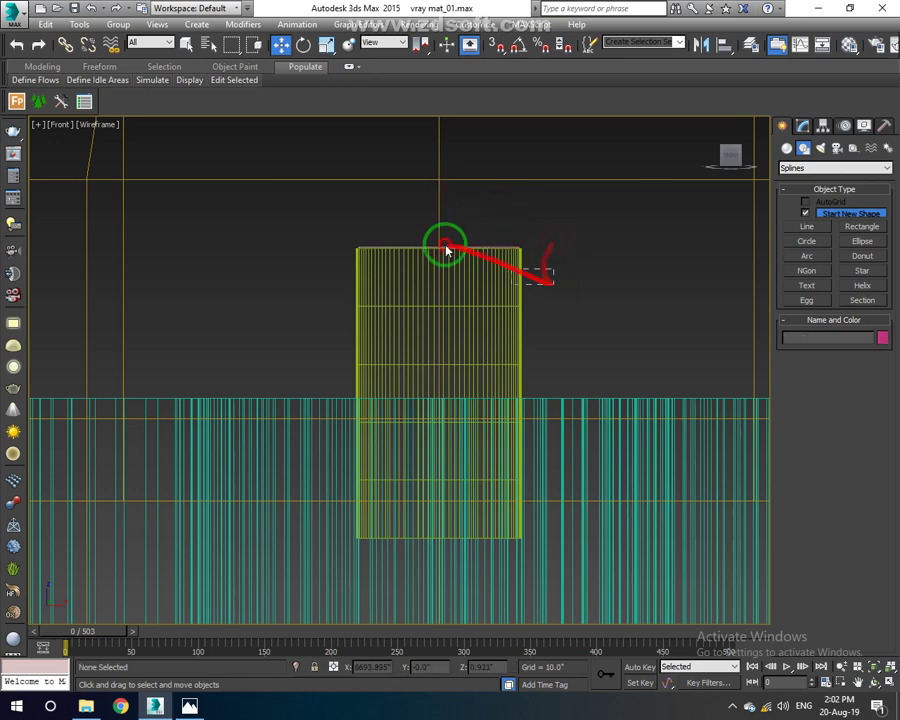
Select the centre cylinder together with the hand outline and move them slightly down.
left_click(488, 260)
left_click(367, 225)
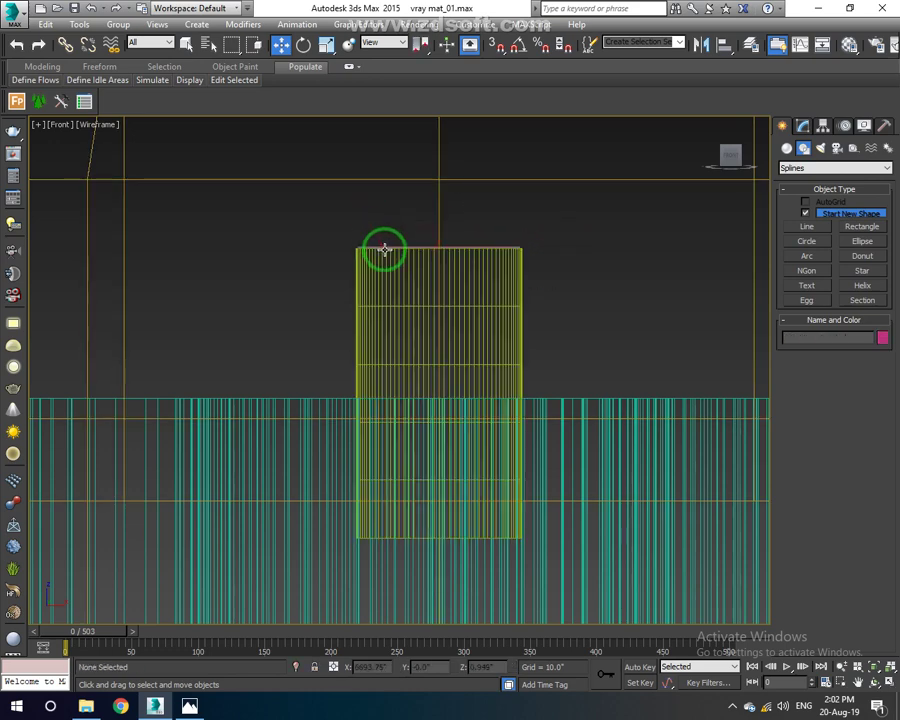
left_click(385, 249)
left_click(362, 244)
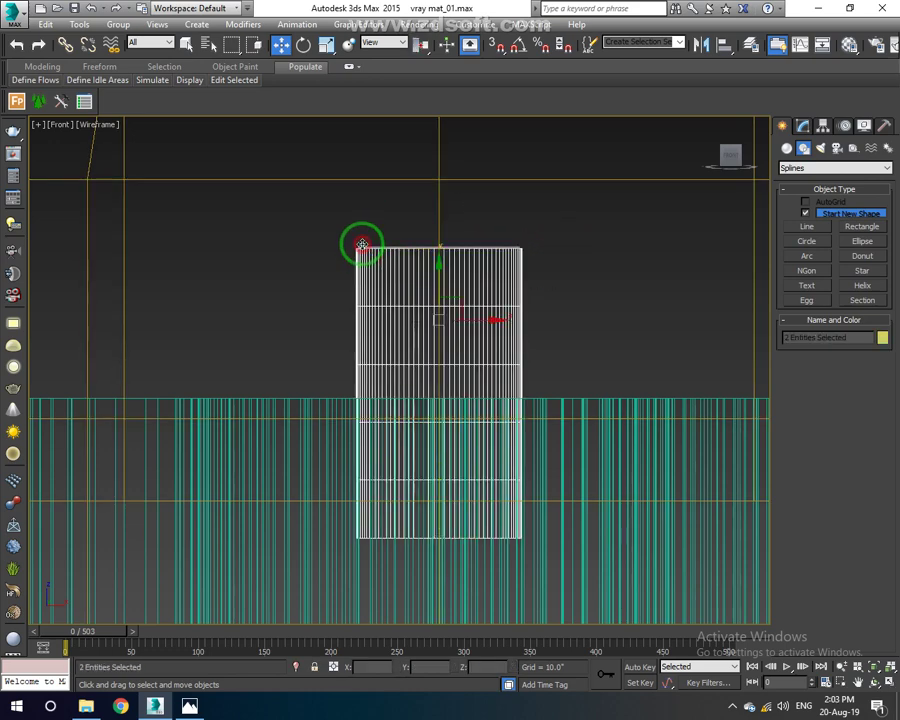
left_click_drag(438, 272, 432, 380)
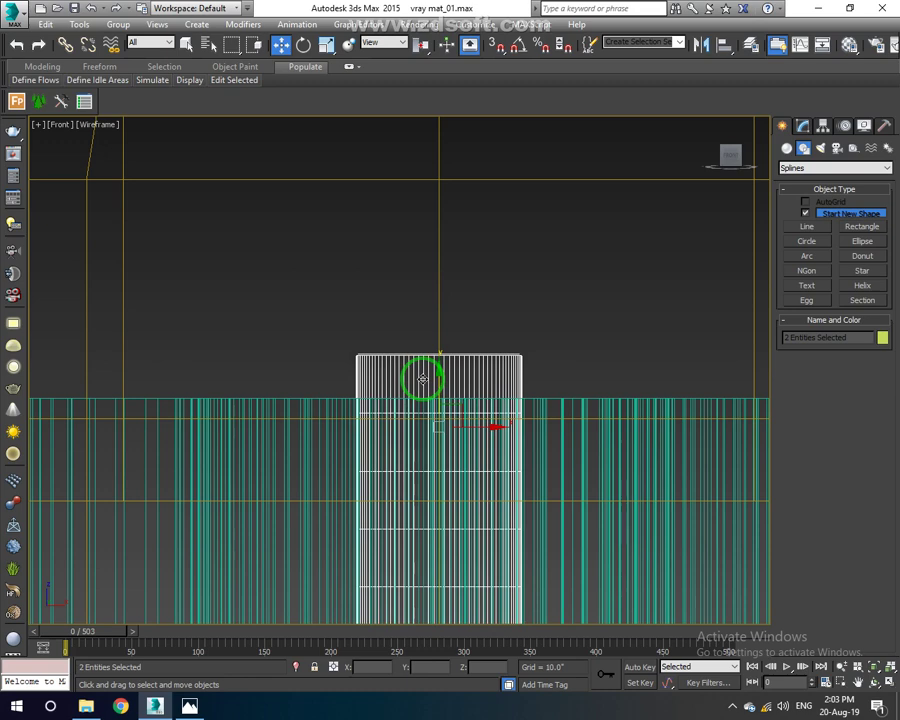
In a shaded Perspective view, draw a line from the clock centre to the 12.
key("p")
key("F3")
middle_click_drag(430, 372, 448, 418, "alt")
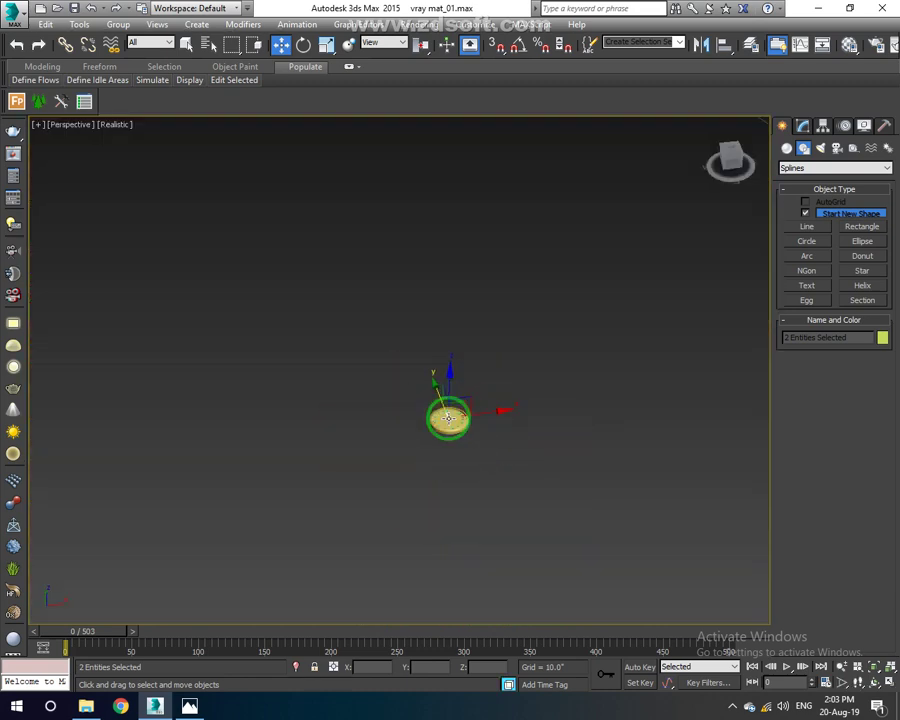
scroll(448, 418, "up", 2)
scroll(450, 417, "up", 5)
scroll(455, 415, "up", 3)
left_click(477, 409)
left_click(432, 322)
right_click(434, 327)
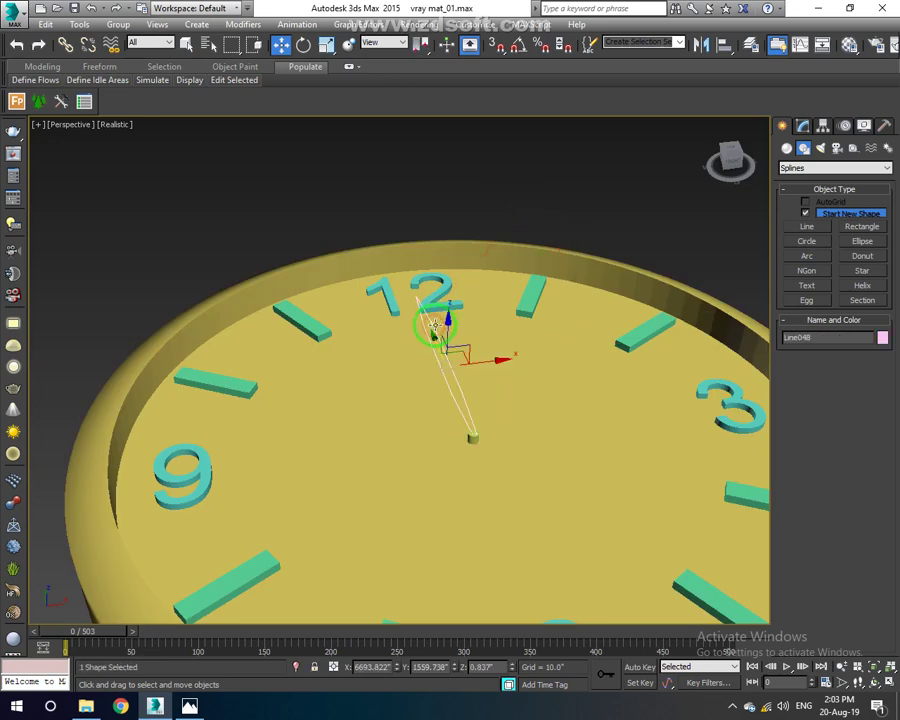
left_click(803, 125)
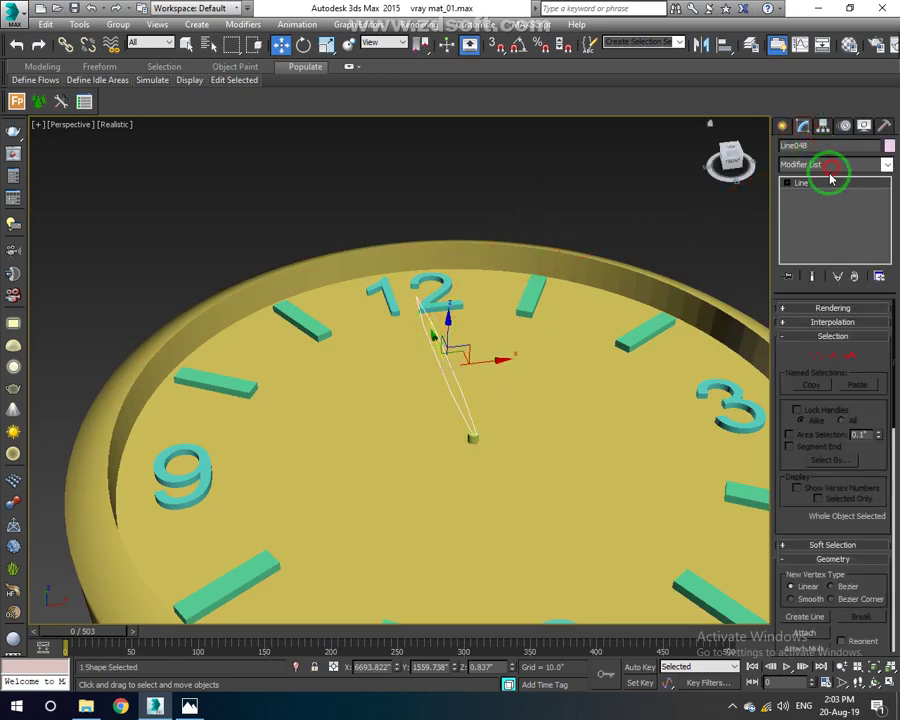
Add an Extrude modifier to Line048 with Amount 0.01.
left_click(832, 172)
key("e")
key("x")
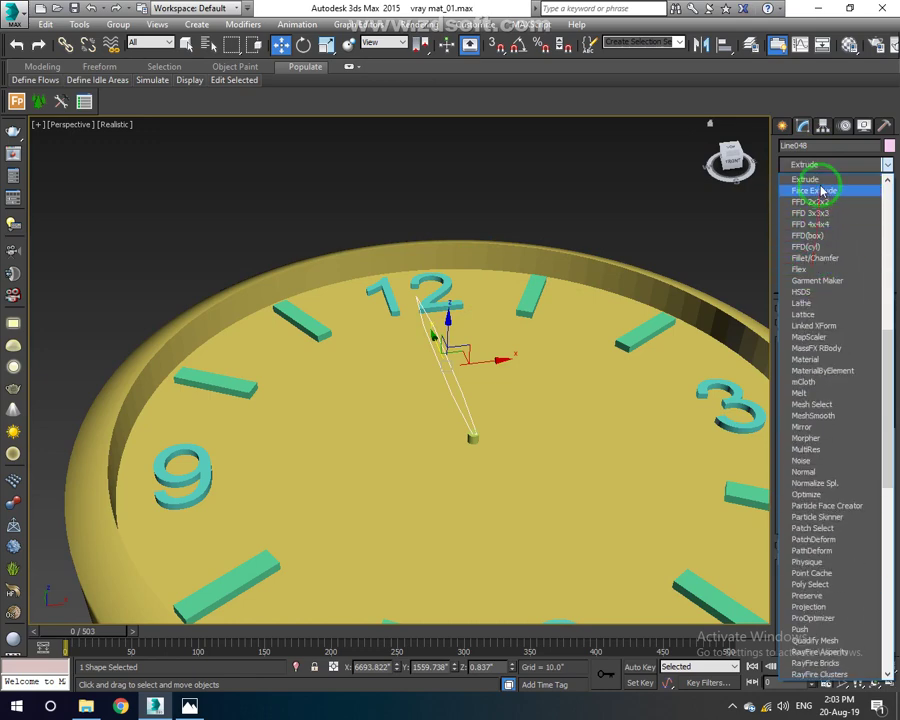
left_click(820, 180)
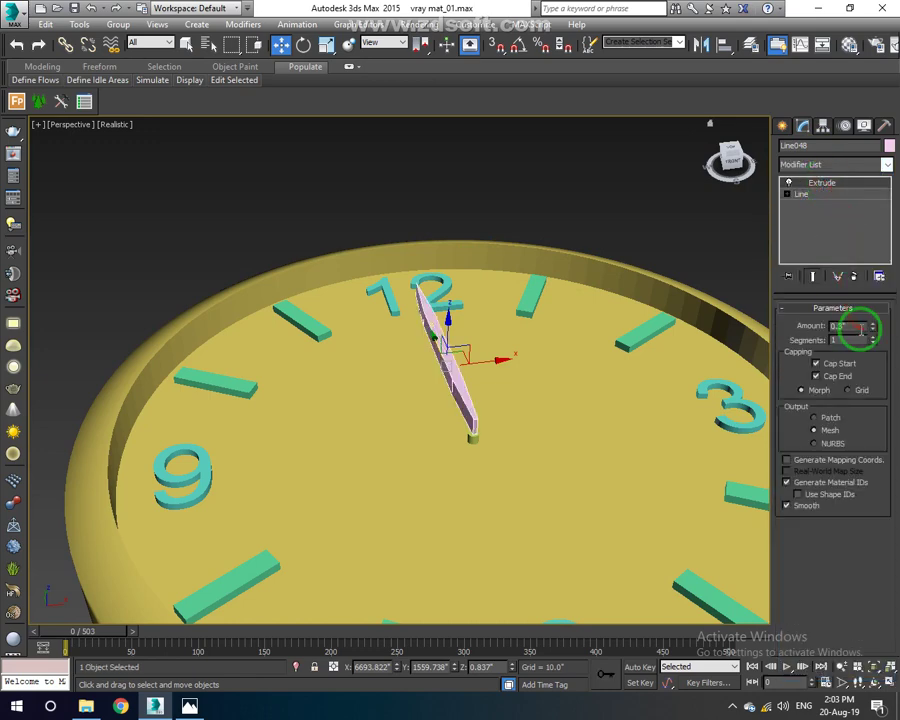
key("Return")
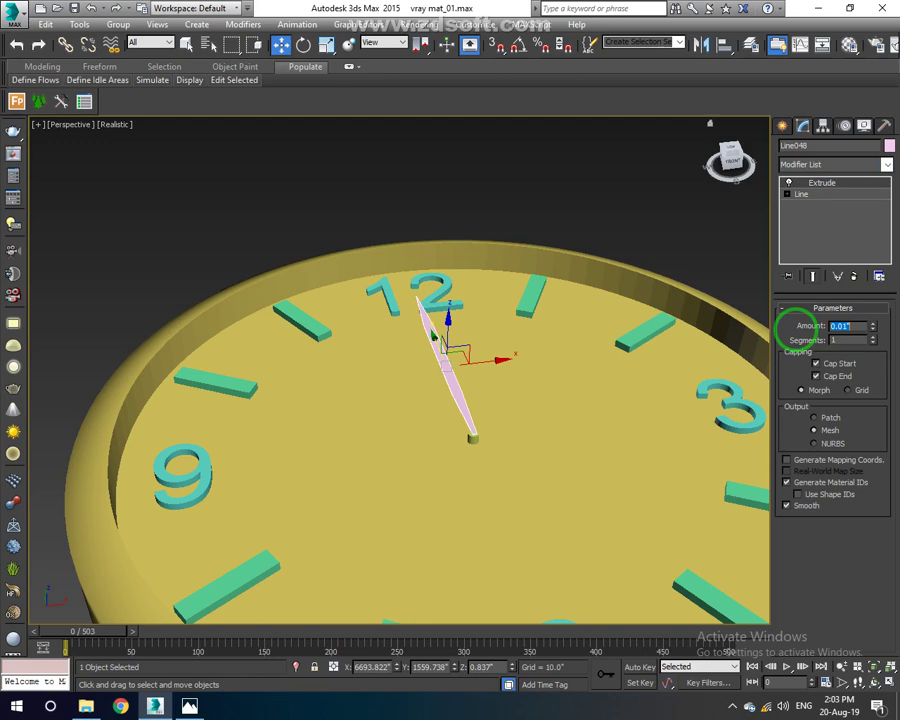
scroll(425, 413, "up", 10)
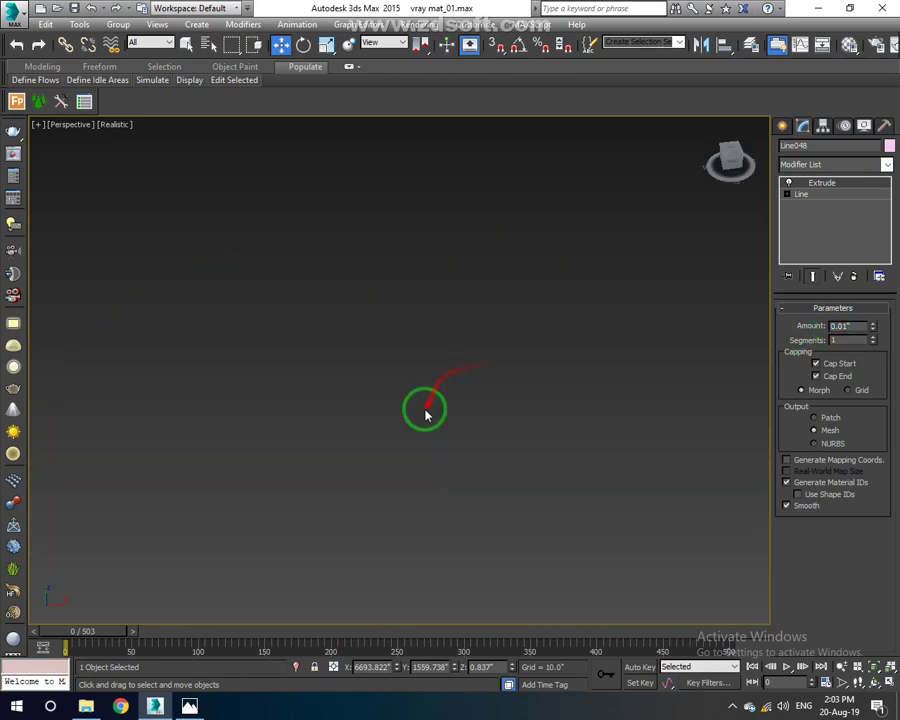
scroll(430, 413, "down", 3)
Check the thin hand from a low side angle, then centre the clock in Top wireframe view.
mouse_move(426, 422)
middle_mouse_down("alt")
mouse_move(436, 378)
mouse_move(428, 374)
mouse_move(426, 386)
middle_mouse_up("alt")
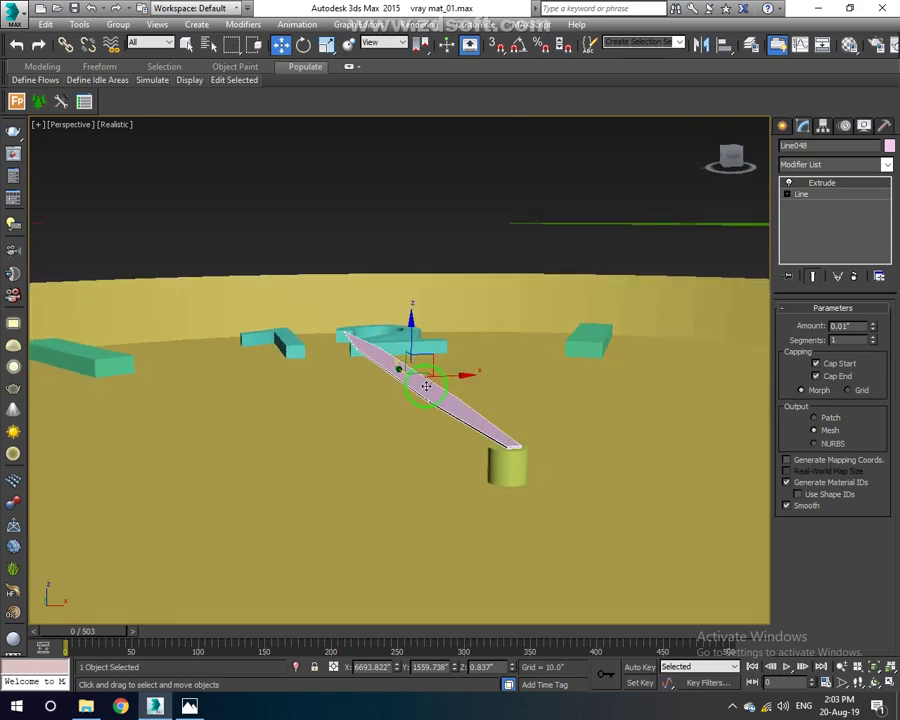
scroll(426, 386, "up", 5)
scroll(443, 402, "down", 3)
scroll(460, 414, "up", 2)
scroll(445, 424, "down", 5)
key("t")
key("F3")
scroll(438, 422, "down", 2)
middle_click_drag(444, 422, 447, 374)
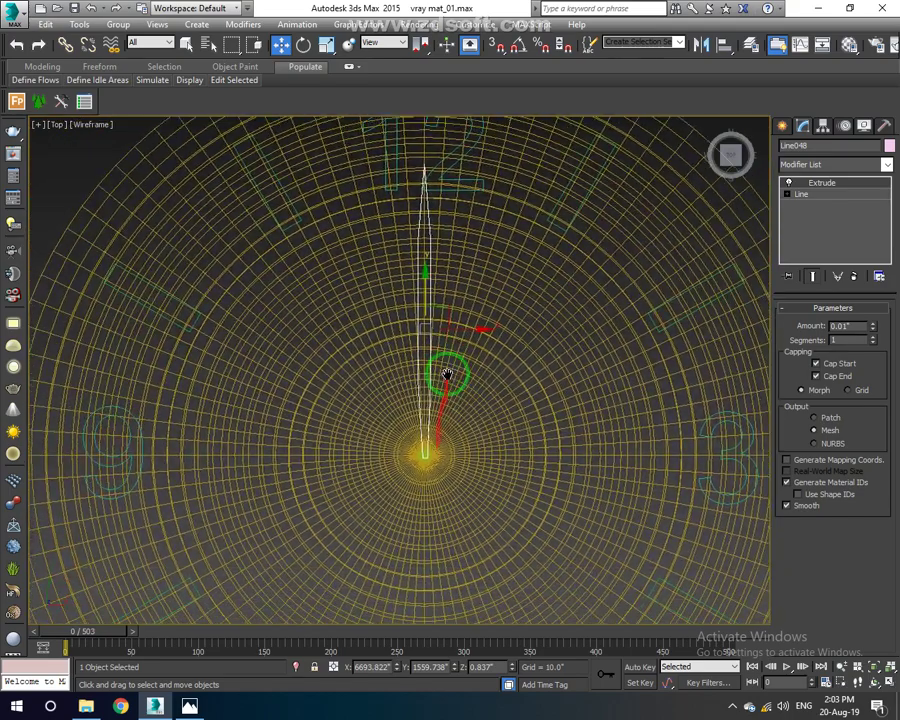
scroll(430, 430, "up", 3)
left_click(825, 127)
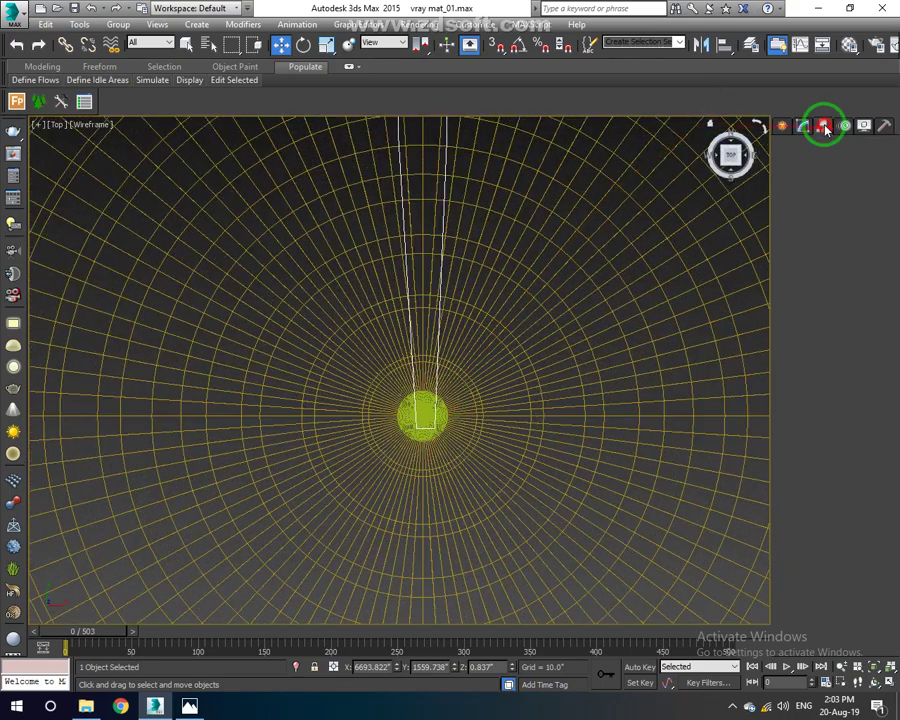
With Affect Pivot Only on, align the hand's pivot to Cylinder002.
left_click(833, 214)
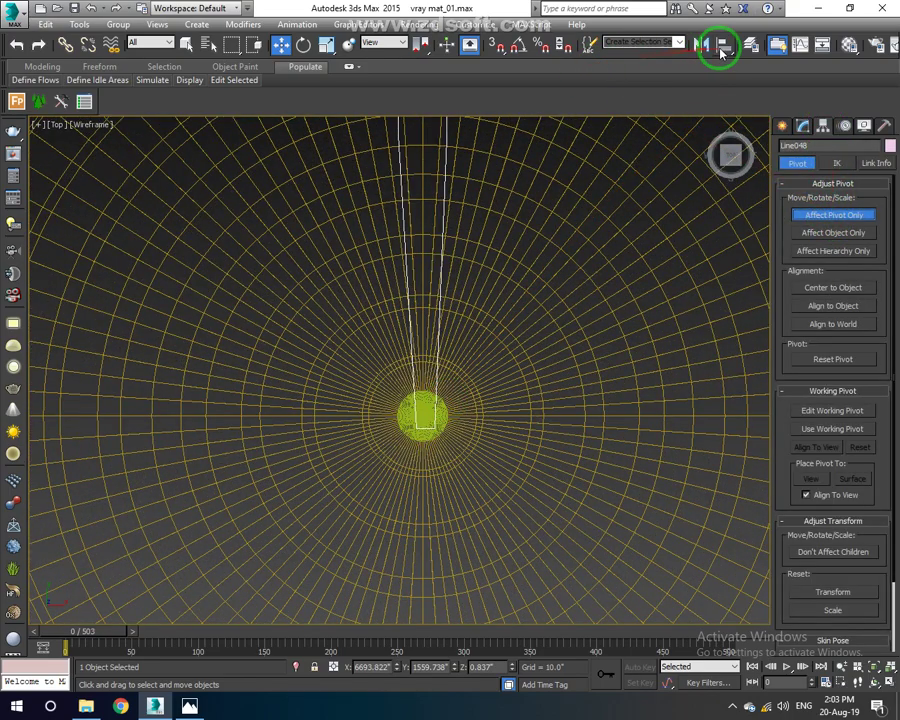
left_click(720, 47)
left_click(413, 422)
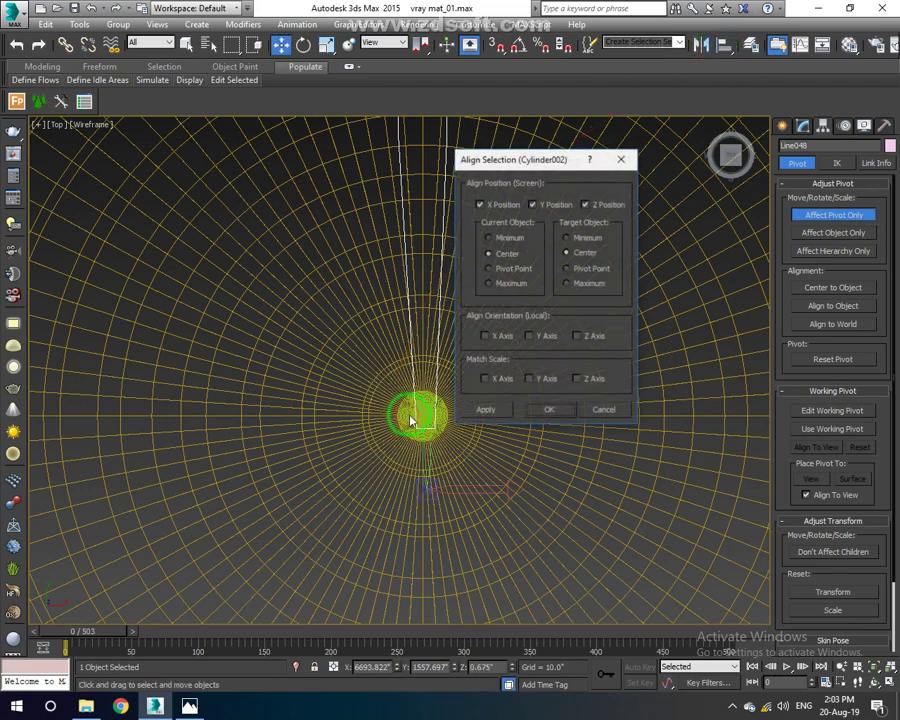
left_click(536, 419)
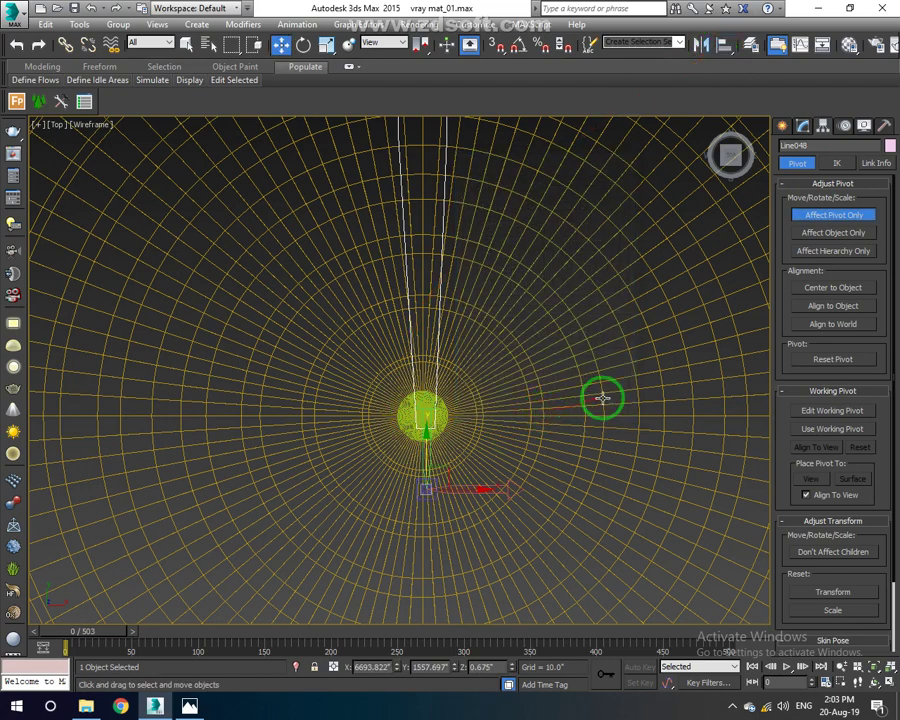
middle_click_drag(590, 397, 561, 450)
scroll(392, 421, "down", 3)
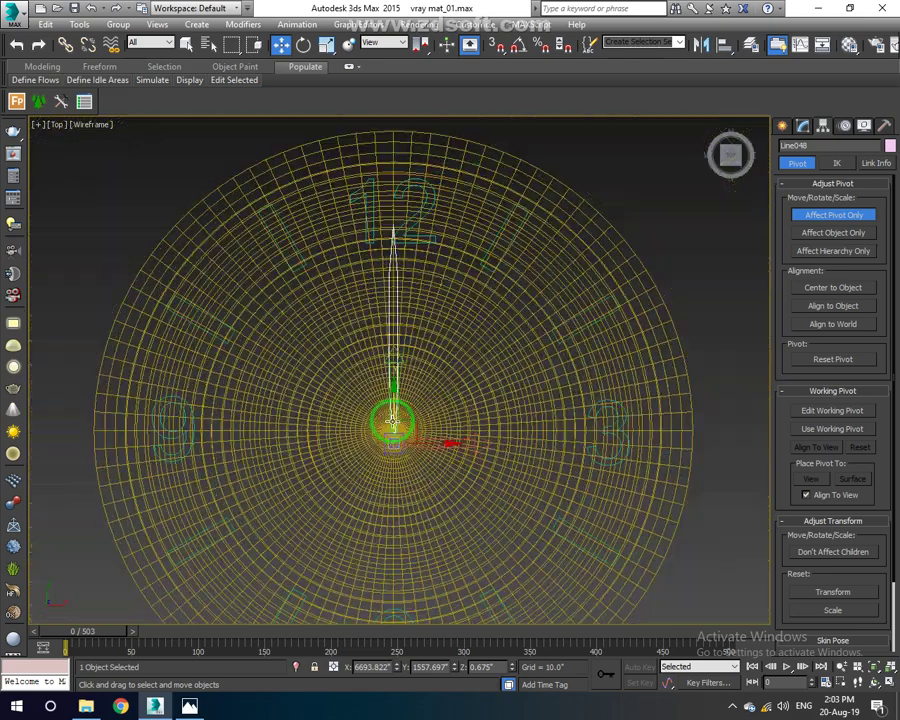
scroll(396, 458, "up", 2)
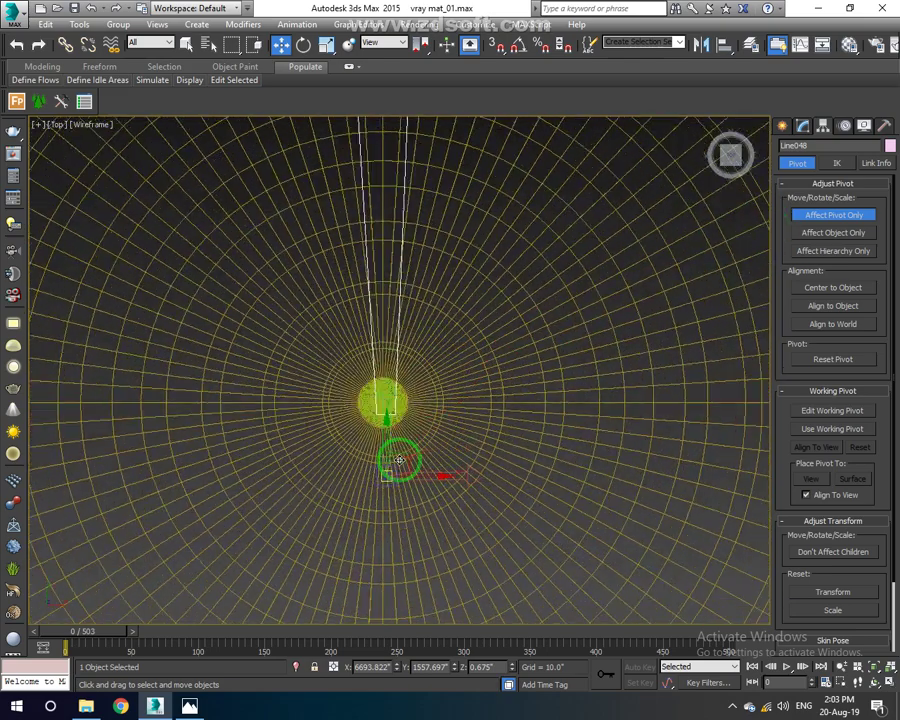
scroll(393, 480, "up", 3)
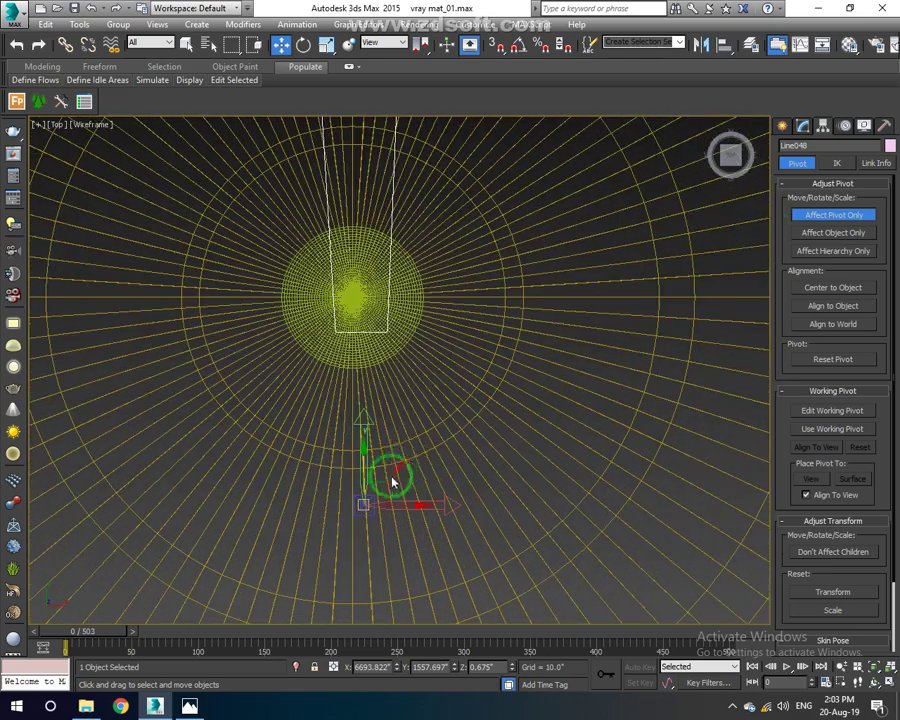
Re-align the pivot to Cylinder002 using Center/Center on X, Y, Z and confirm with OK.
left_click(726, 48)
scroll(290, 300, "up", 4)
scroll(318, 255, "up", 3)
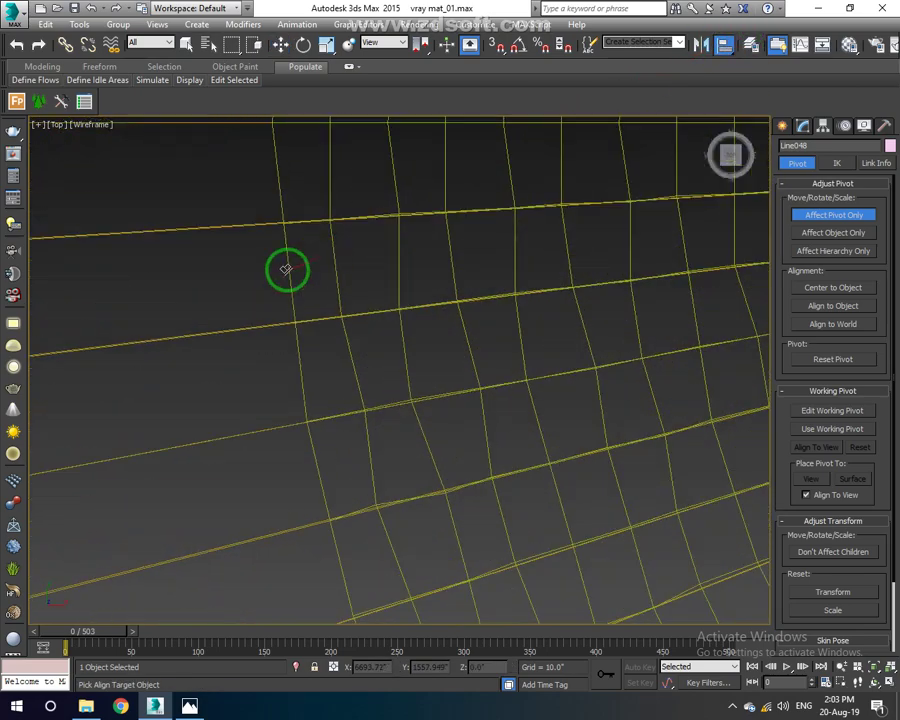
scroll(335, 271, "down", 3)
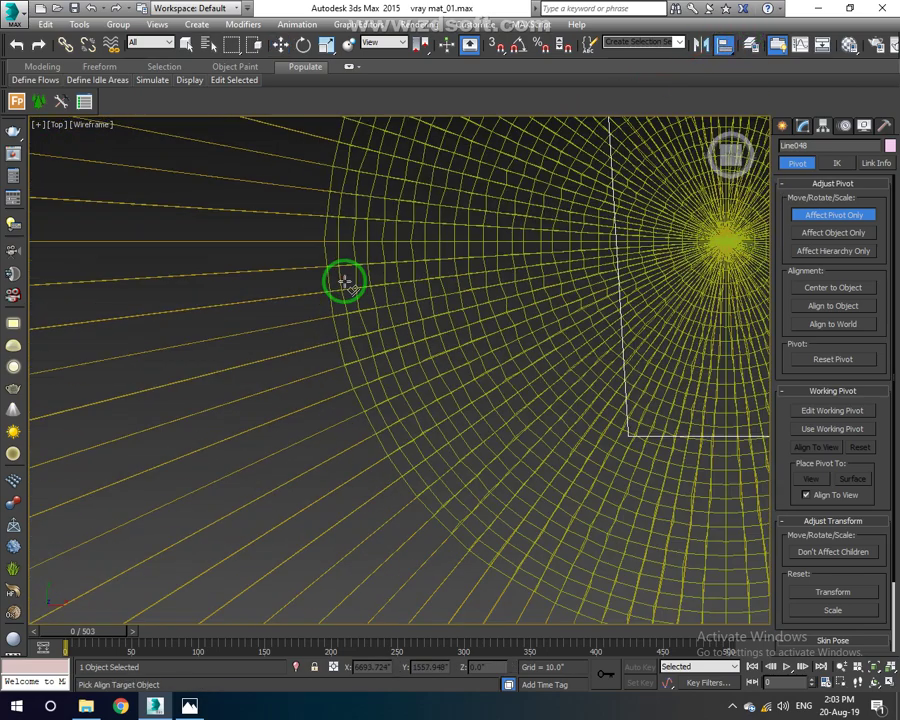
left_click(341, 281)
left_click(517, 266)
left_click(551, 408)
scroll(551, 404, "down", 2)
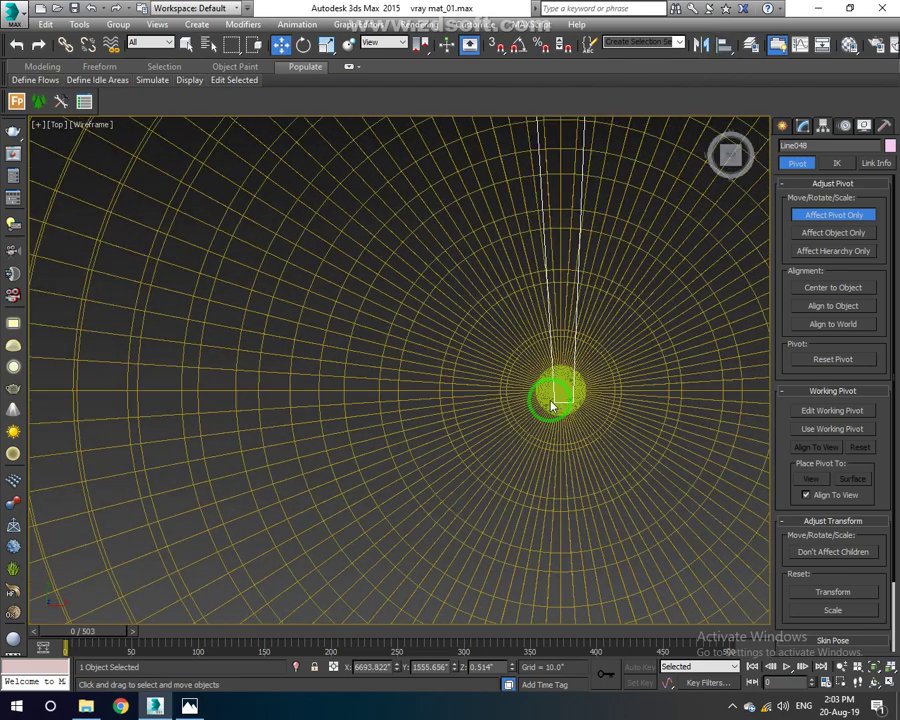
scroll(540, 400, "down", 2)
scroll(470, 386, "down", 2)
left_click_drag(470, 386, 727, 181)
left_click(833, 214)
left_click_drag(719, 261, 507, 458)
left_click(802, 214)
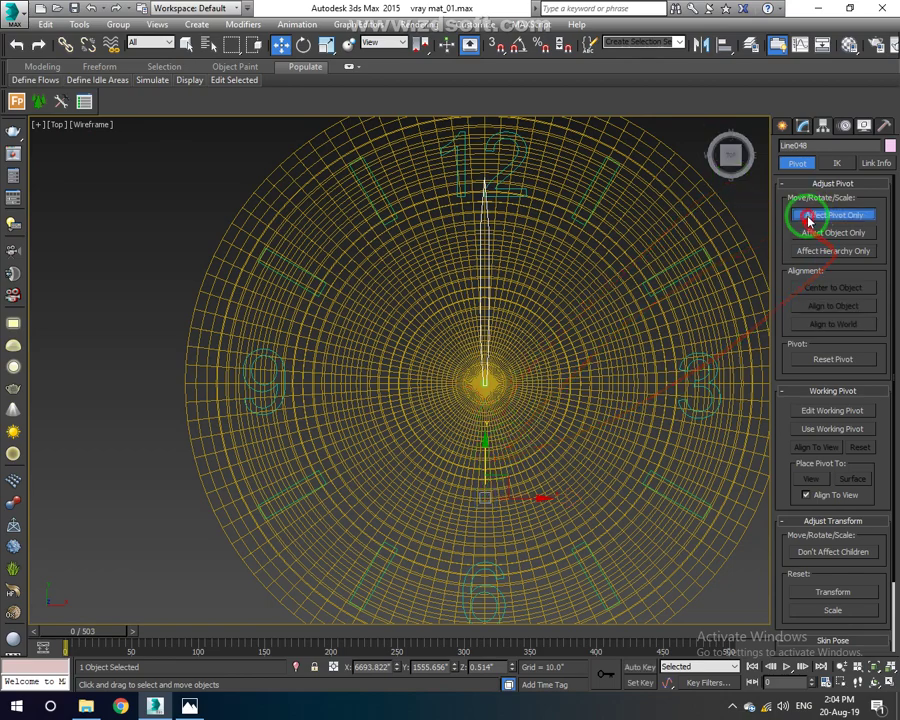
Move the hand's pivot to the central cylinder's centre and nudge the hand onto it.
left_click_drag(487, 453, 510, 358)
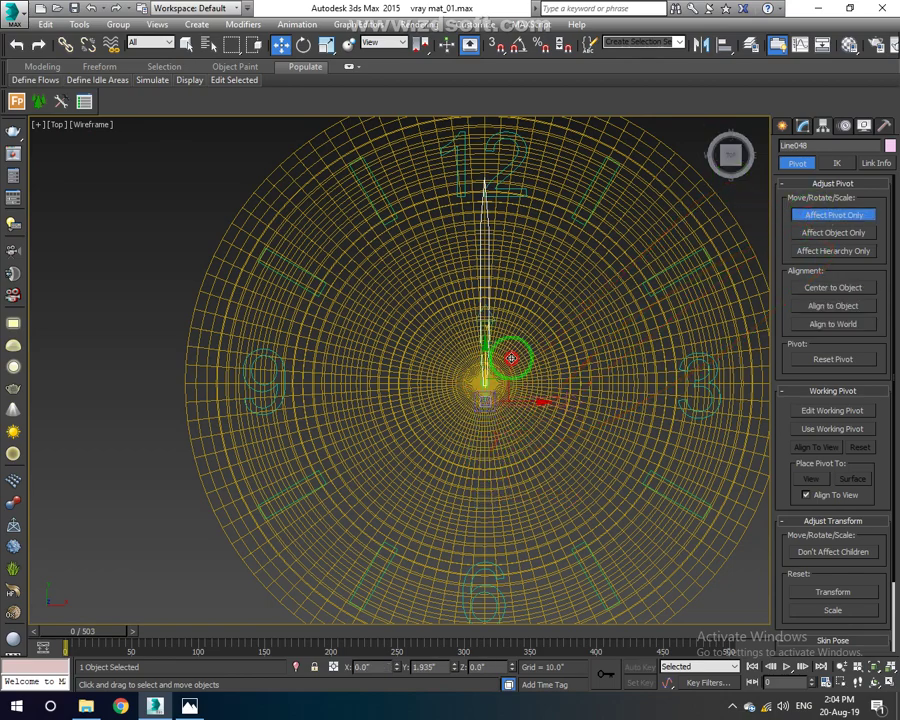
scroll(474, 384, "up", 2)
scroll(556, 443, "up", 2)
left_click_drag(553, 477, 561, 273)
scroll(560, 280, "up", 3)
left_click_drag(528, 452, 621, 425)
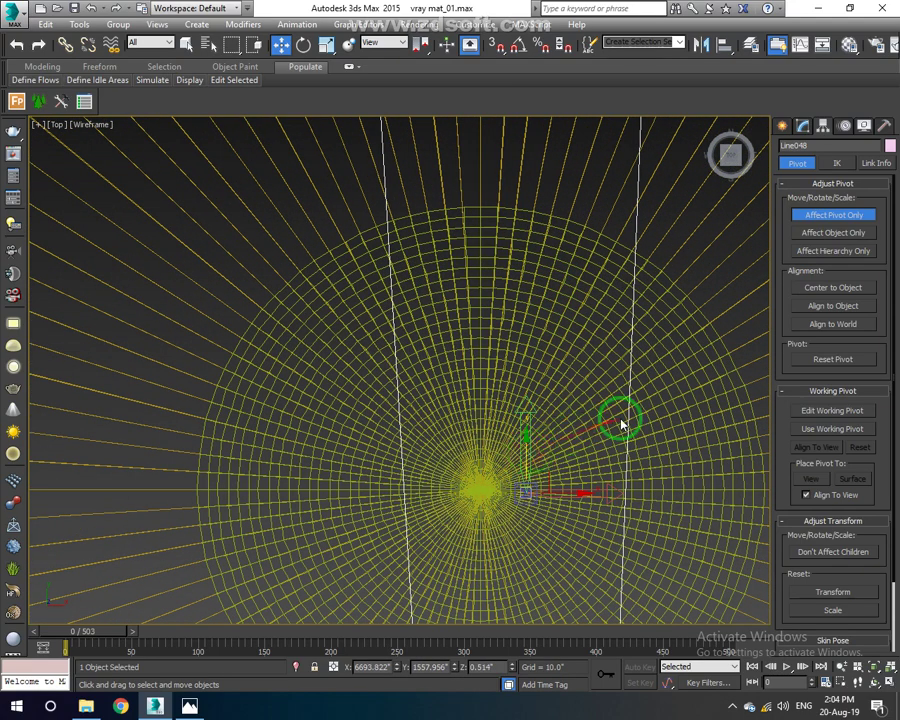
left_click(795, 215)
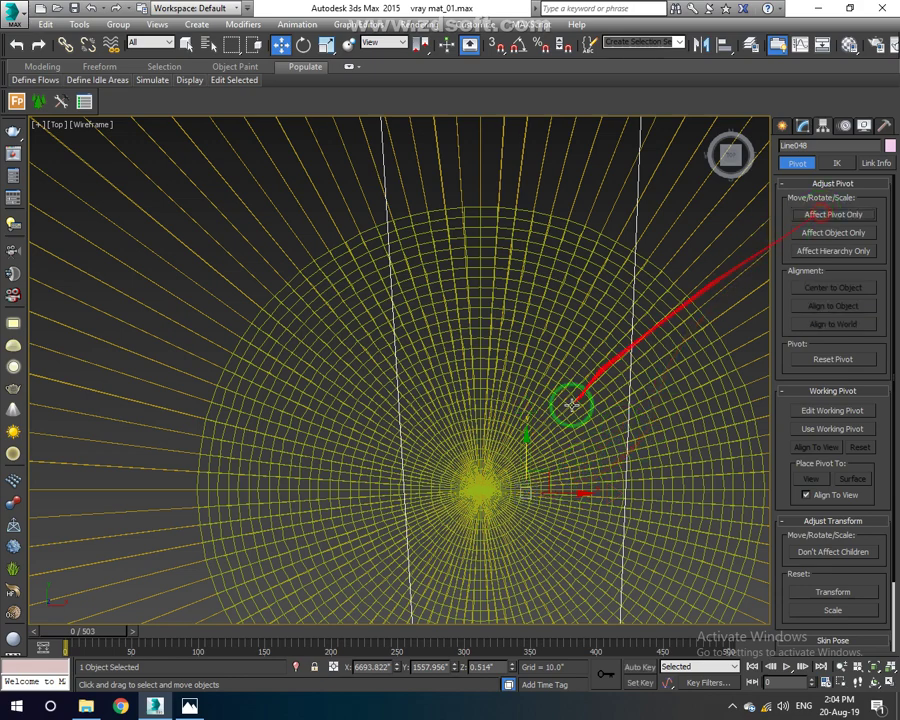
left_click_drag(561, 495, 523, 490)
Rotate-copy the hand to point at 3 and scale the copy to length.
scroll(450, 432, "up", 2)
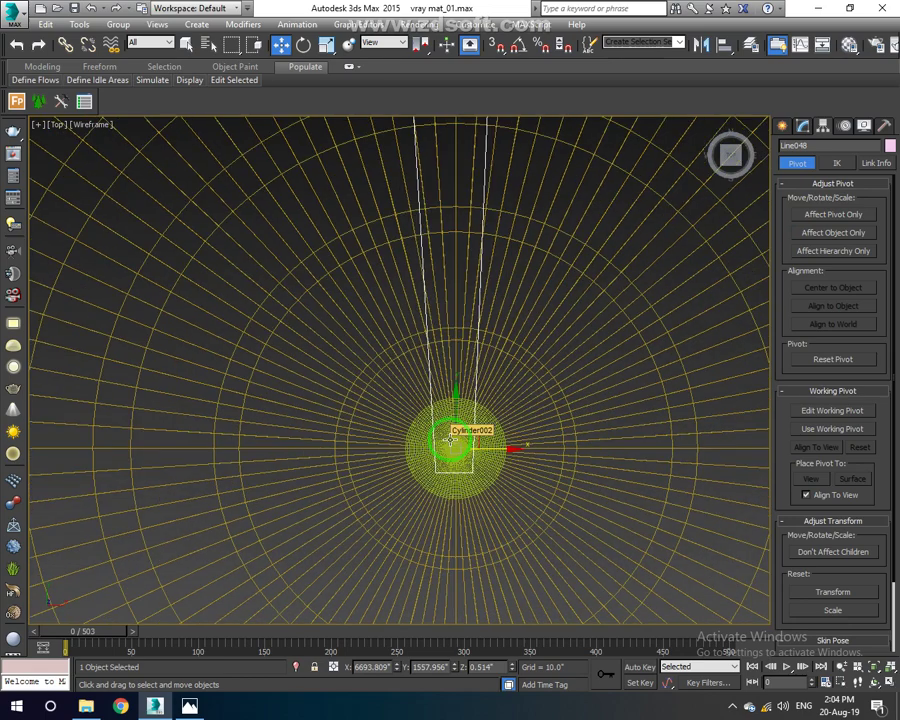
scroll(450, 432, "up", 1)
left_click(303, 44)
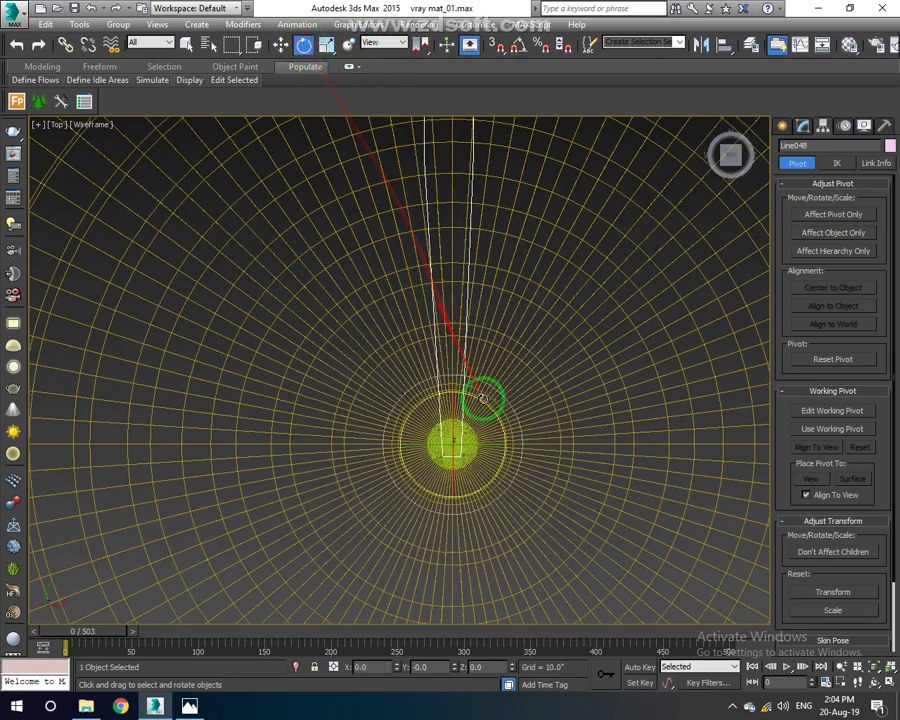
mouse_move(478, 400)
left_mouse_down("shift")
mouse_move(492, 410)
mouse_move(553, 548)
left_mouse_up("shift")
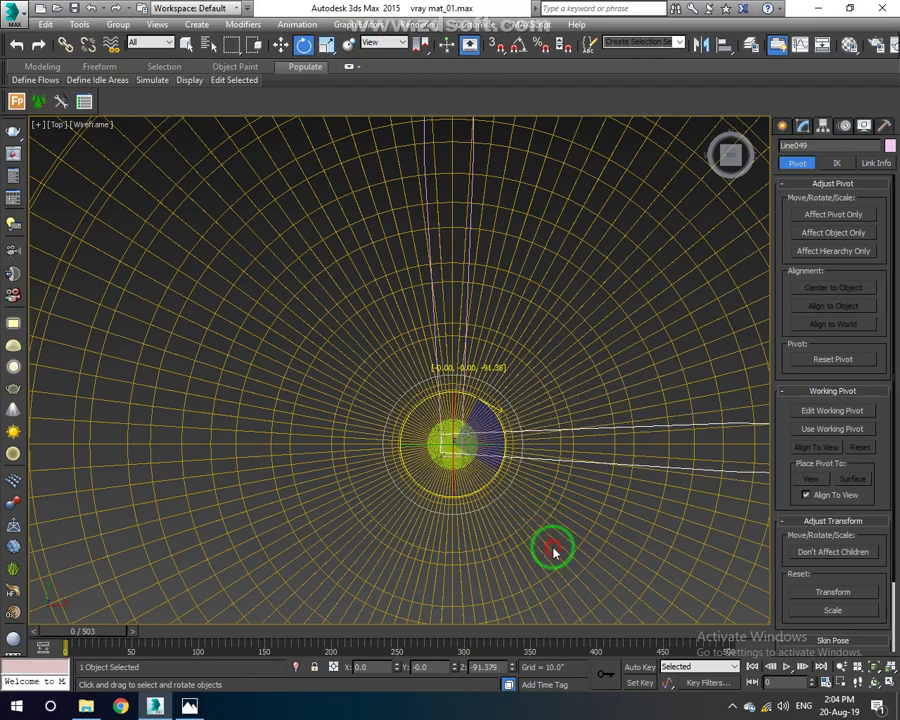
left_click(469, 413)
middle_click_drag(578, 450, 428, 442)
left_click(326, 44)
left_click_drag(357, 437, 325, 437)
scroll(325, 437, "down", 3)
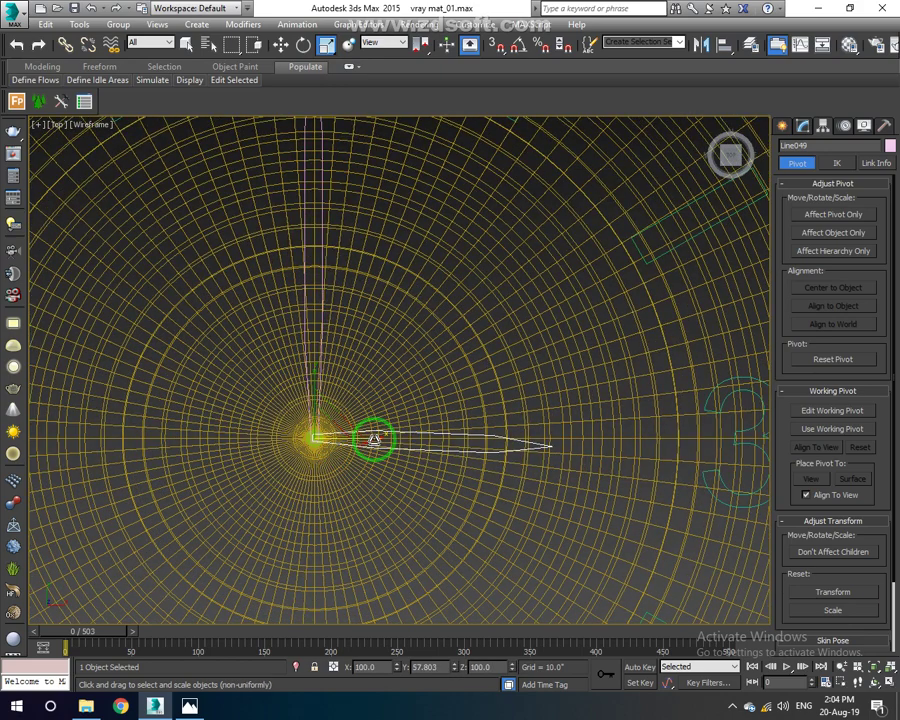
mouse_move(374, 437)
left_mouse_down()
mouse_move(420, 442)
mouse_move(367, 430)
left_mouse_up()
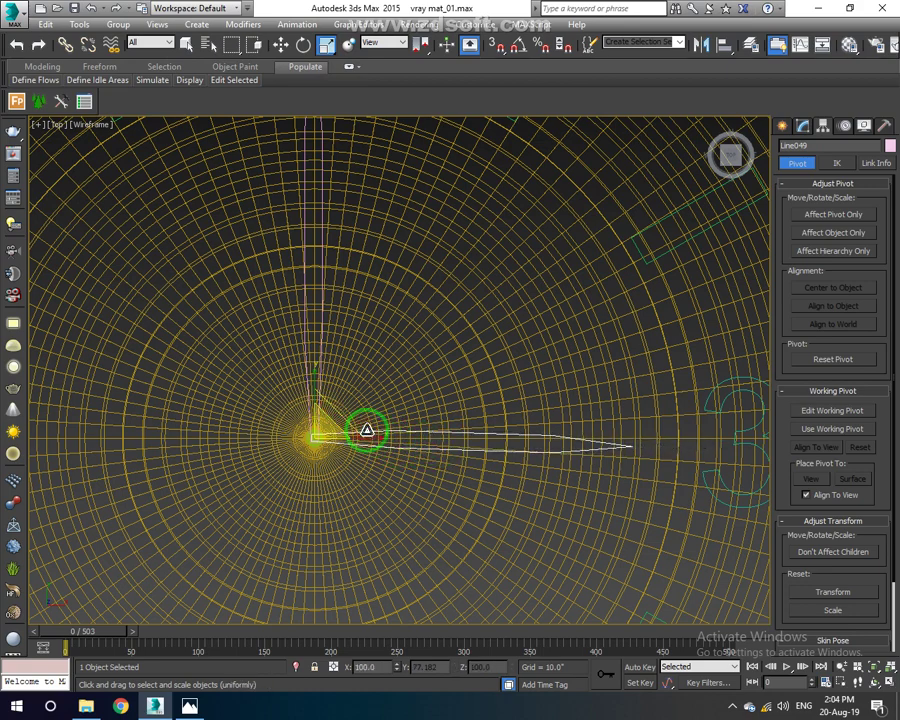
scroll(367, 430, "down", 3)
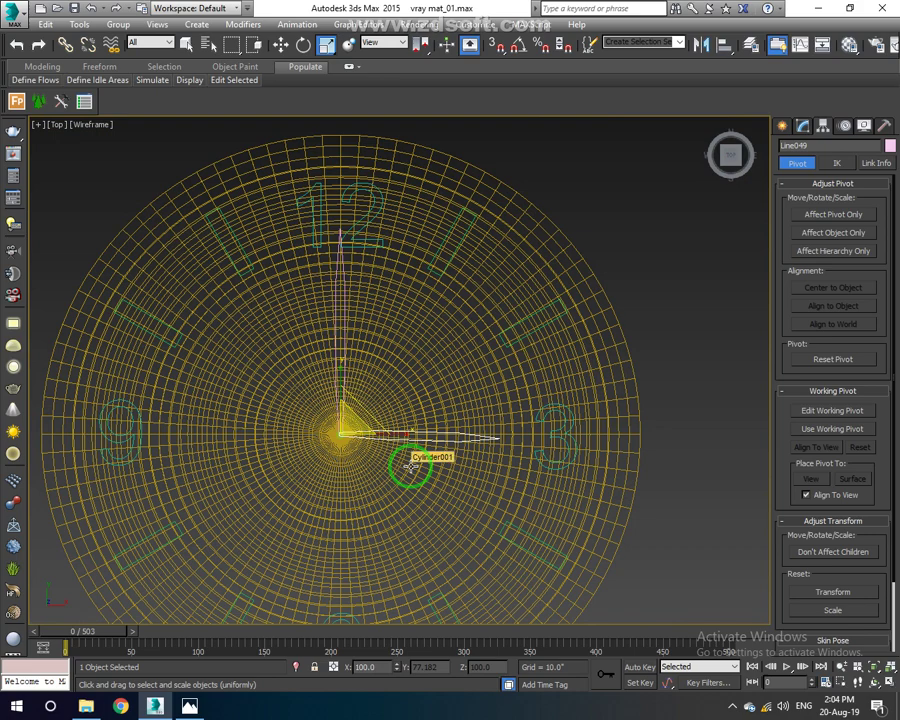
scroll(314, 443, "up", 2)
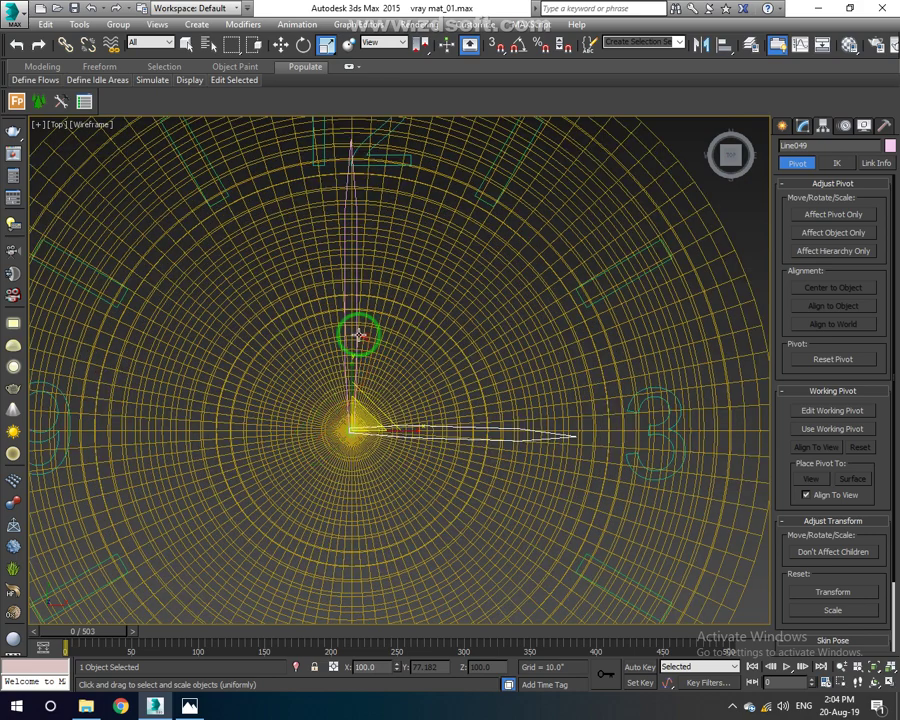
Rotate-copy the vertical hand about 147 degrees and scale it into a thin second hand.
left_click(356, 335)
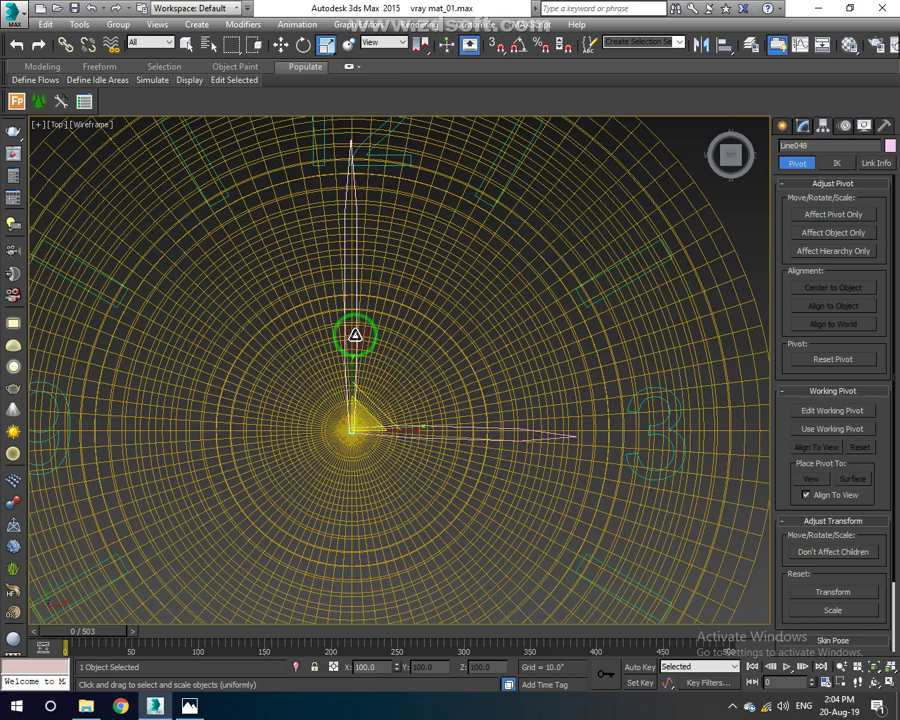
left_click(303, 45)
left_click(394, 389)
mouse_move(383, 390)
left_mouse_down()
mouse_move(345, 362)
mouse_move(241, 397)
mouse_move(205, 285)
mouse_move(209, 294)
left_mouse_up()
left_click(452, 409)
middle_click_drag(252, 437, 387, 252)
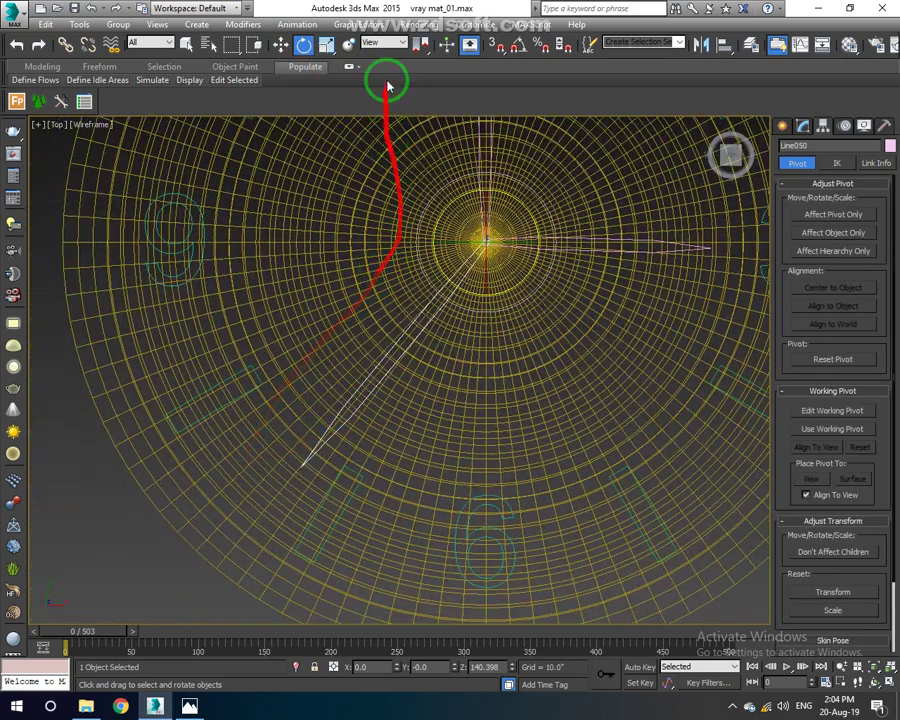
left_click(327, 44)
mouse_move(492, 252)
left_mouse_down()
mouse_move(514, 213)
mouse_move(539, 242)
mouse_move(507, 242)
mouse_move(485, 274)
left_mouse_up()
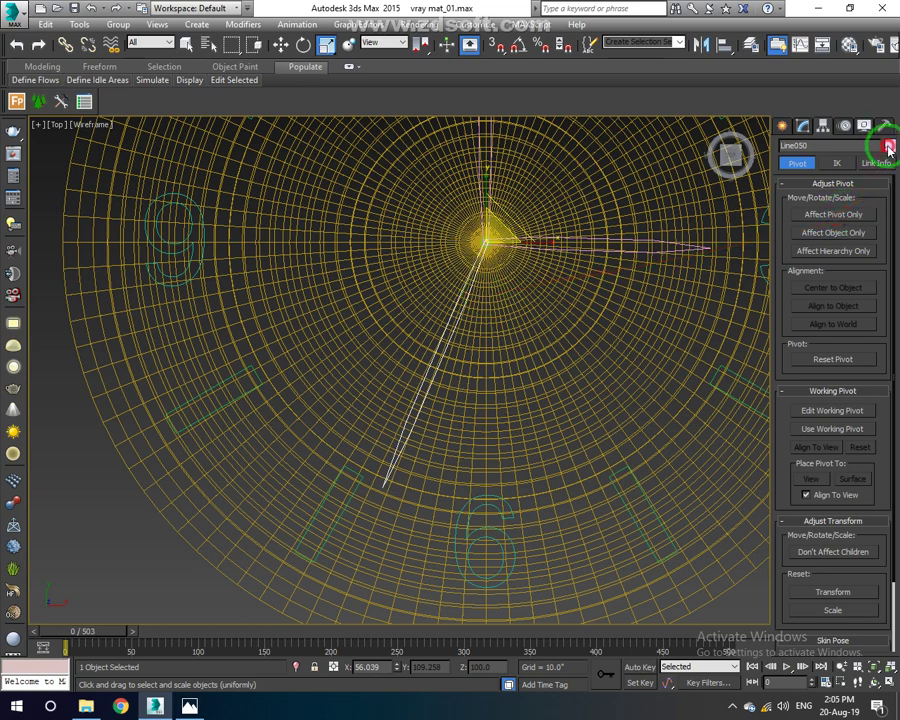
Colour the second hand red, then select the vertical and horizontal hands.
left_click(888, 146)
left_click(337, 347)
left_click(519, 428)
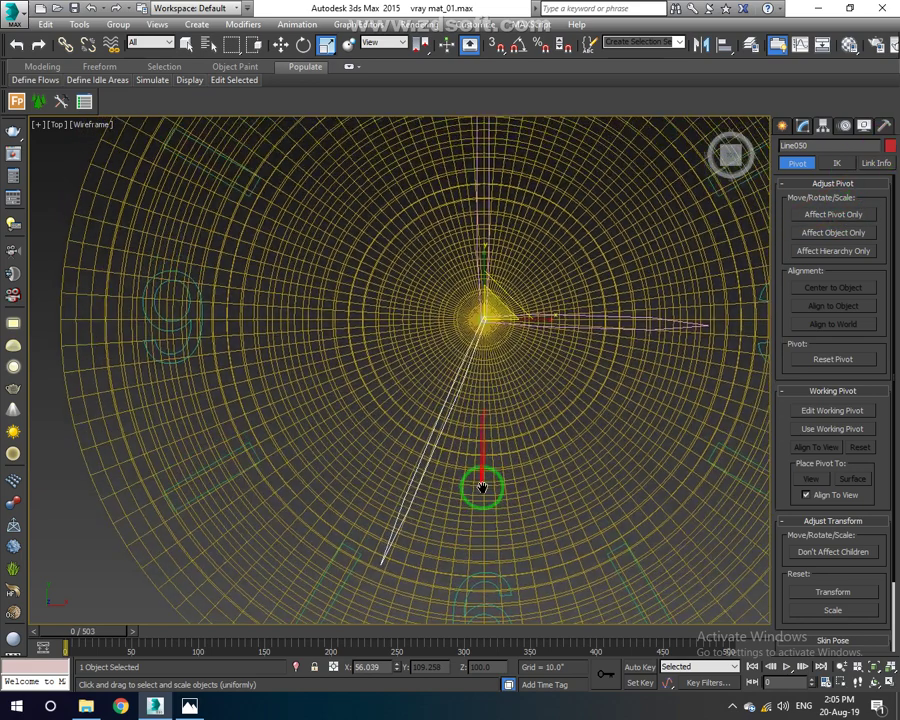
left_click(488, 238)
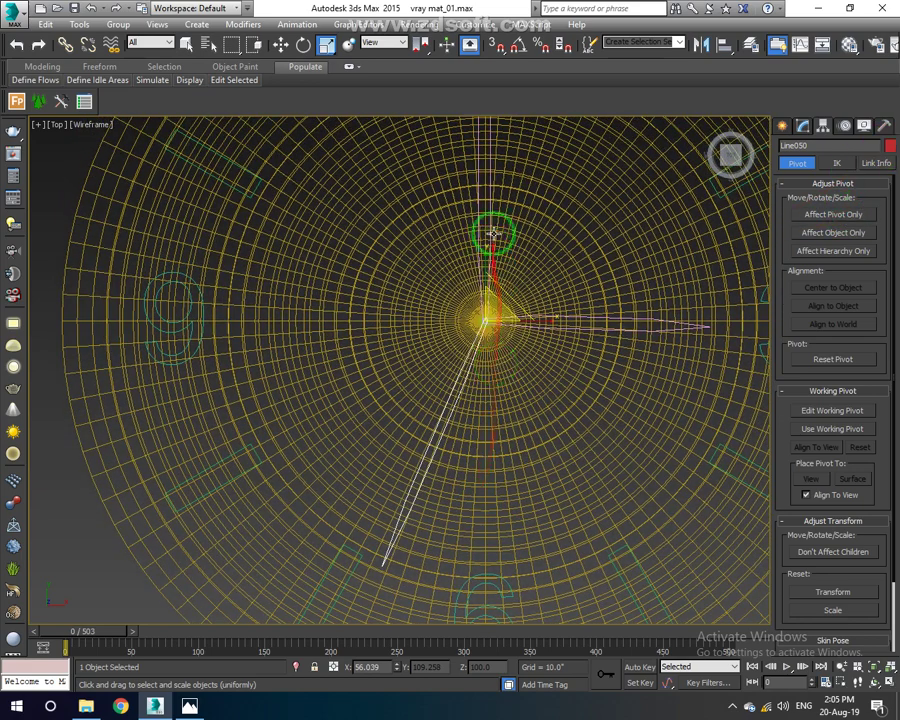
key("z")
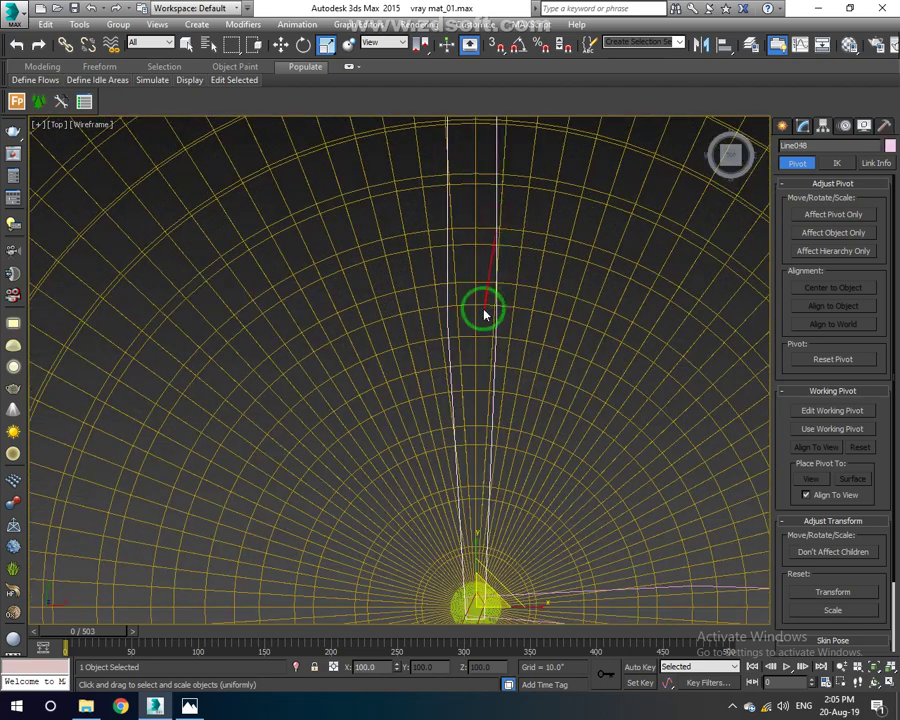
scroll(484, 310, "down", 2)
left_click(672, 449, "ctrl")
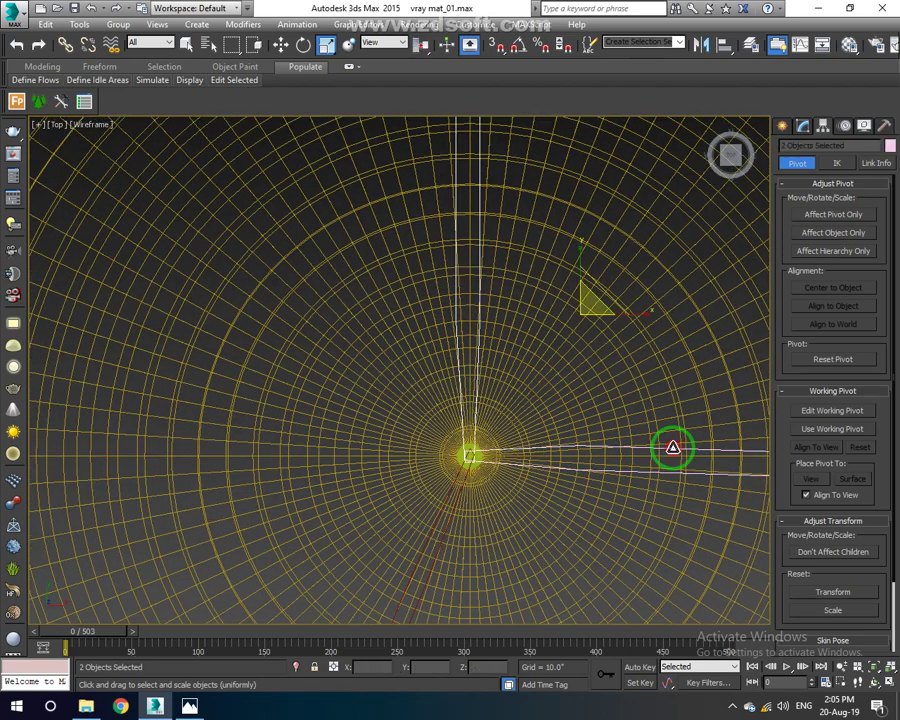
Set the object colour of both selected hands to black and deselect them.
left_click(889, 146)
left_click(560, 376)
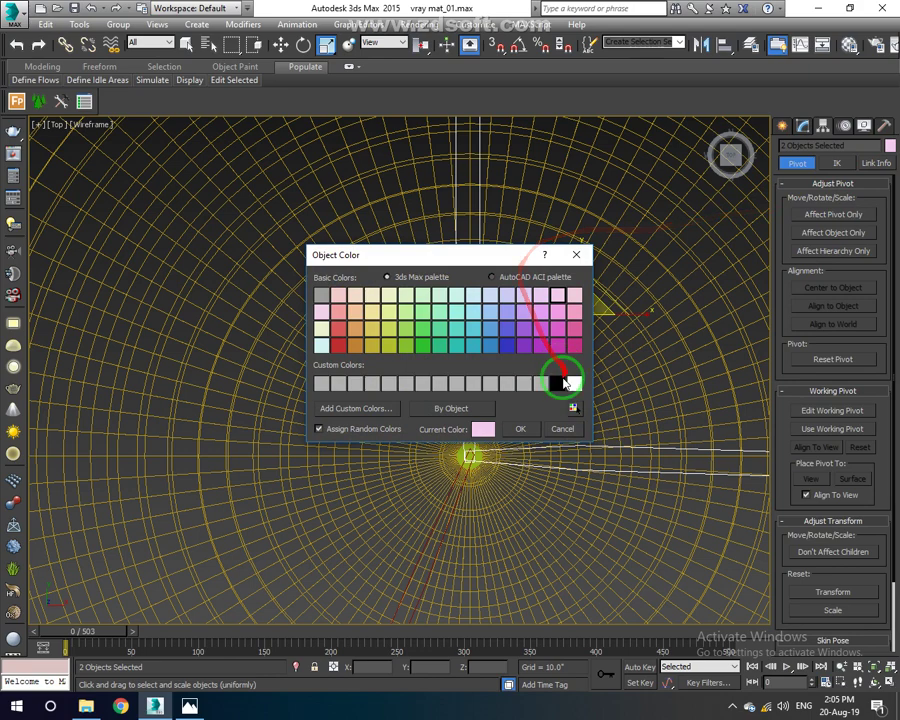
left_click(520, 426)
scroll(352, 363, "down", 2)
scroll(362, 368, "down", 2)
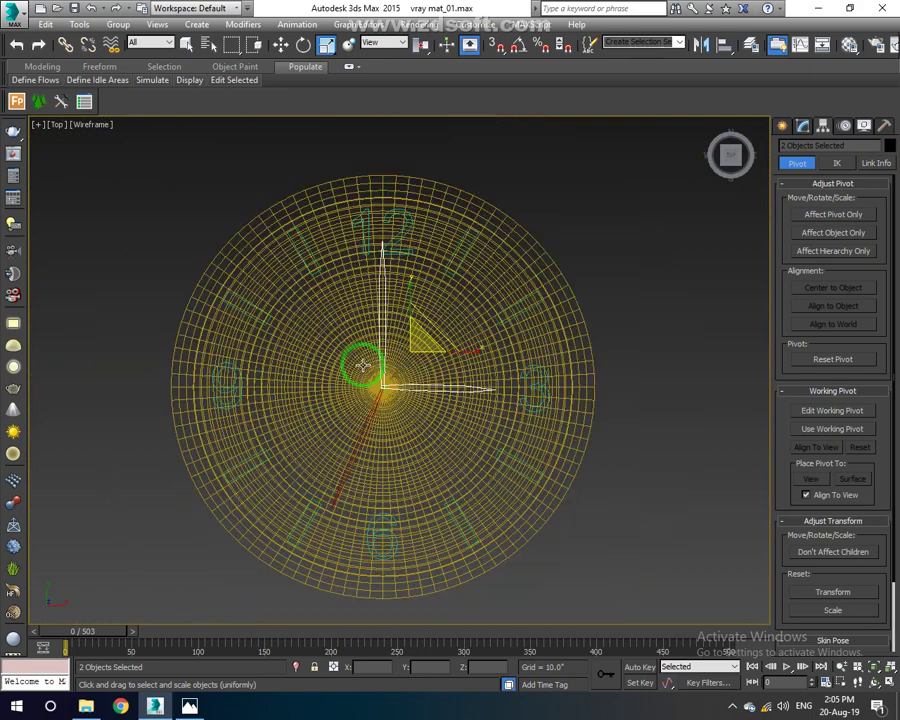
left_click(661, 458)
Show the view with Realistic shading and orbit to see the clock face at an angle.
key("F3")
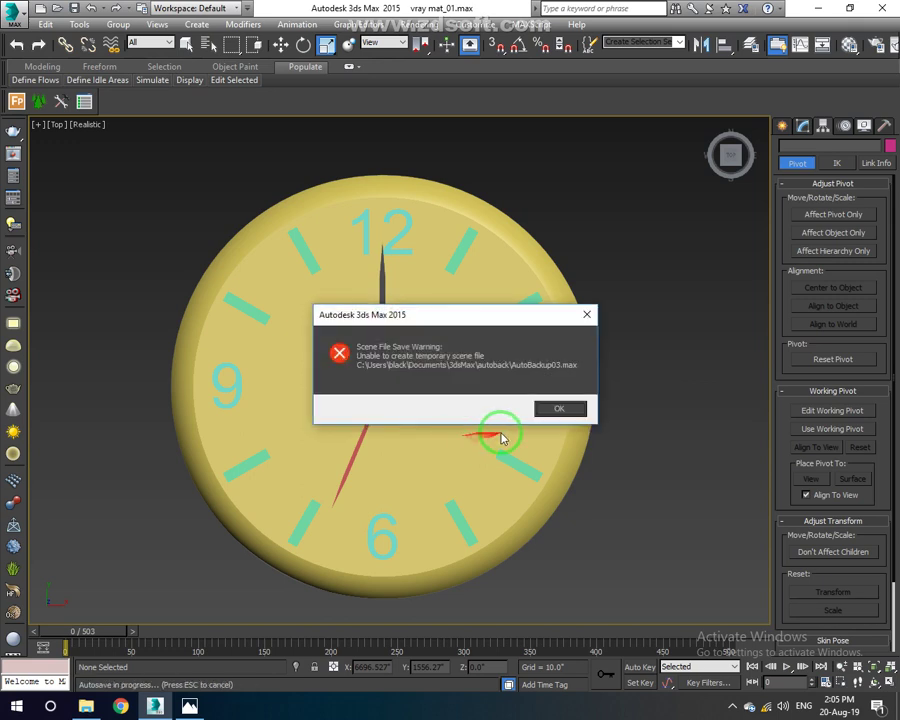
left_click(577, 408)
mouse_move(465, 397)
middle_mouse_down()
mouse_move(475, 400)
mouse_move(521, 315)
mouse_move(440, 398)
mouse_move(447, 427)
mouse_move(464, 424)
mouse_move(405, 405)
middle_mouse_up()
scroll(464, 424, "down", 2)
scroll(410, 408, "up", 2)
scroll(435, 440, "up", 2)
middle_click_drag(442, 458, 485, 394, "alt")
left_click(782, 126)
left_click(803, 147)
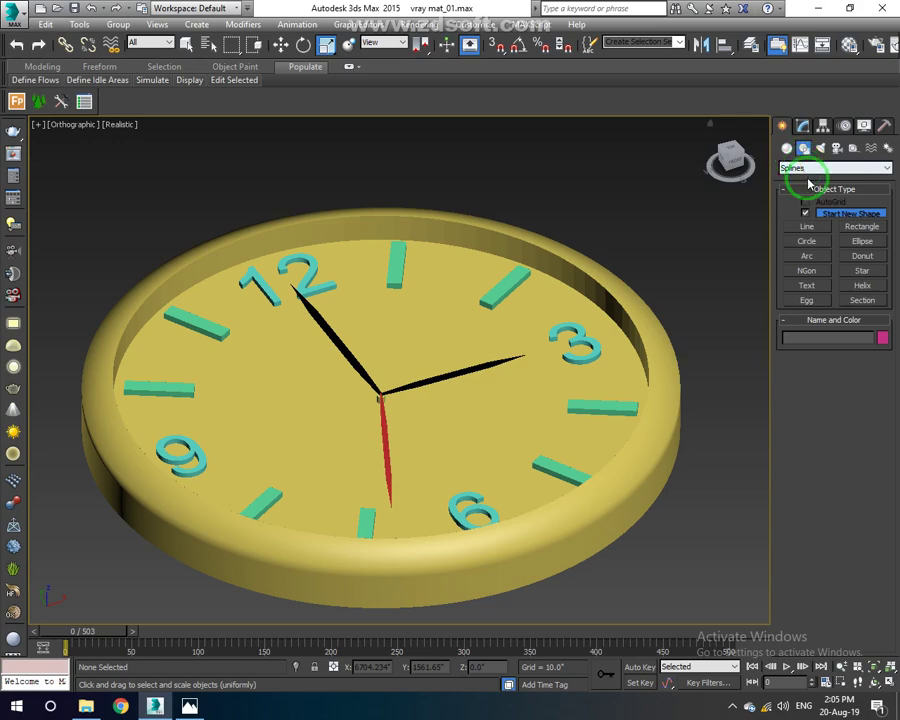
Create a text shape in the Top view reading 'Opal ICT'.
left_click(822, 287)
scroll(562, 360, "up", 2)
scroll(549, 368, "up", 5)
left_click(458, 403)
key("t")
scroll(390, 385, "down", 3)
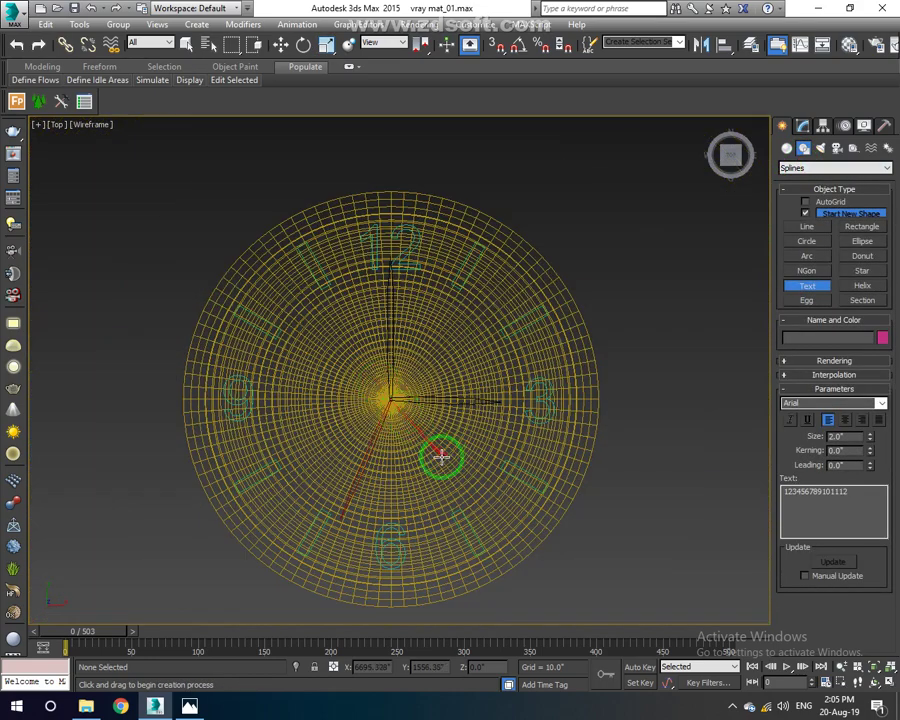
scroll(441, 456, "down", 2)
left_click(324, 474)
double_click(860, 492)
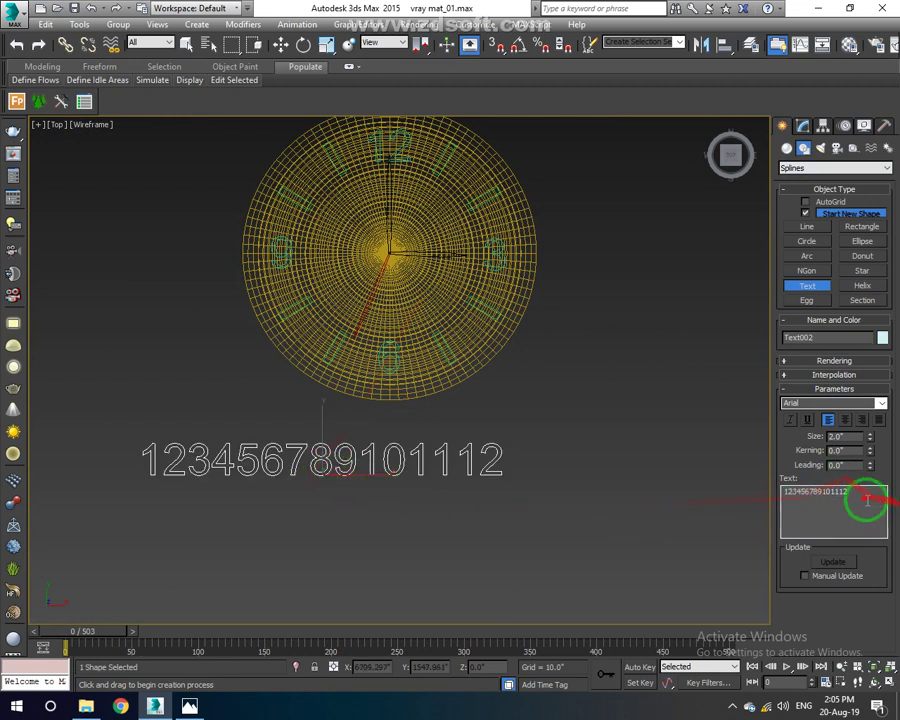
type("Opal")
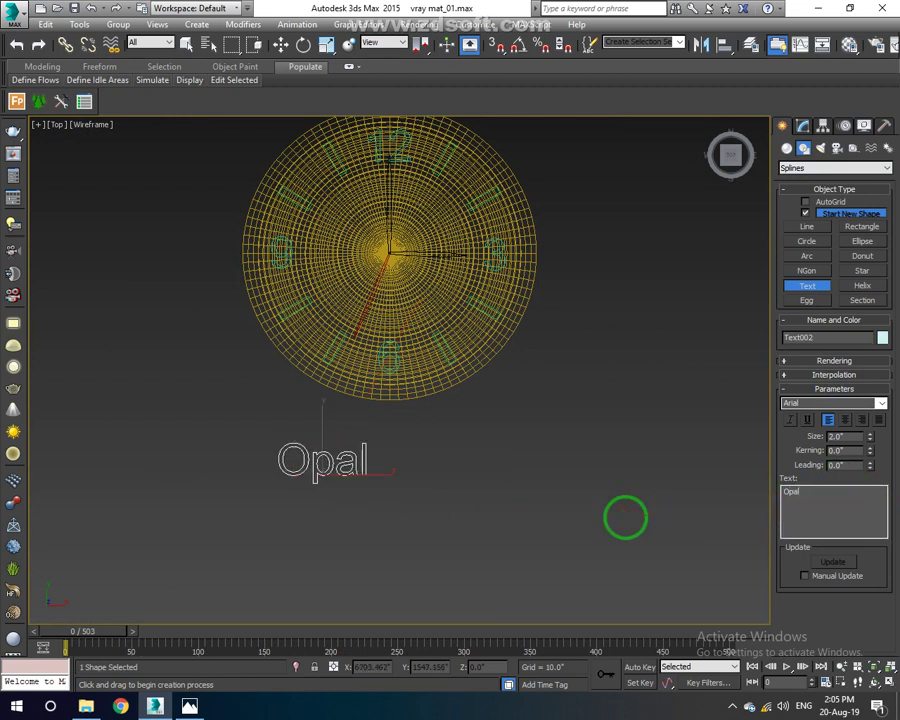
type(" L")
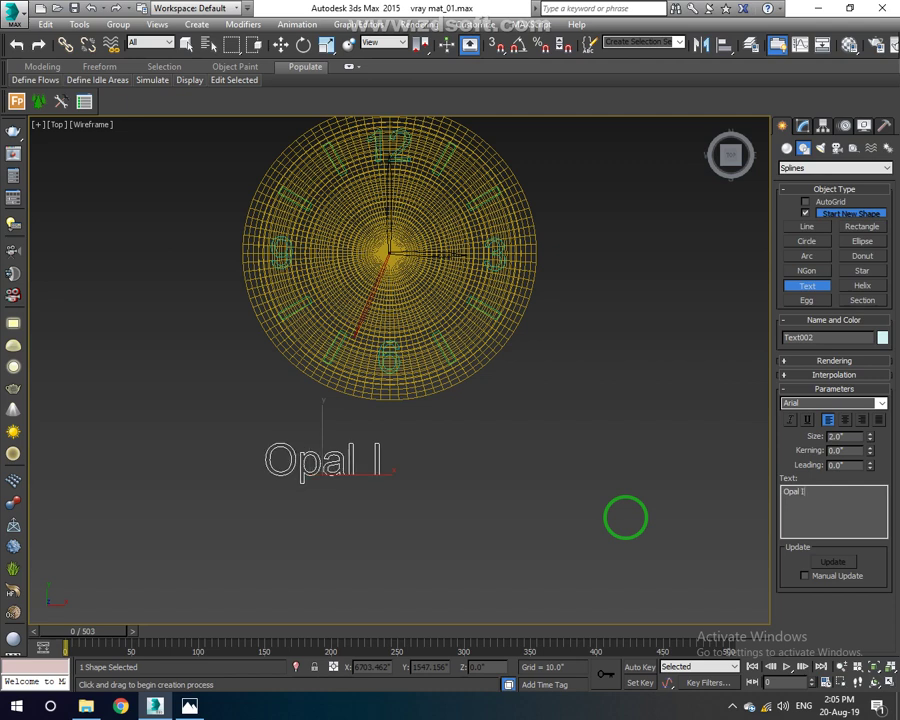
type("CT")
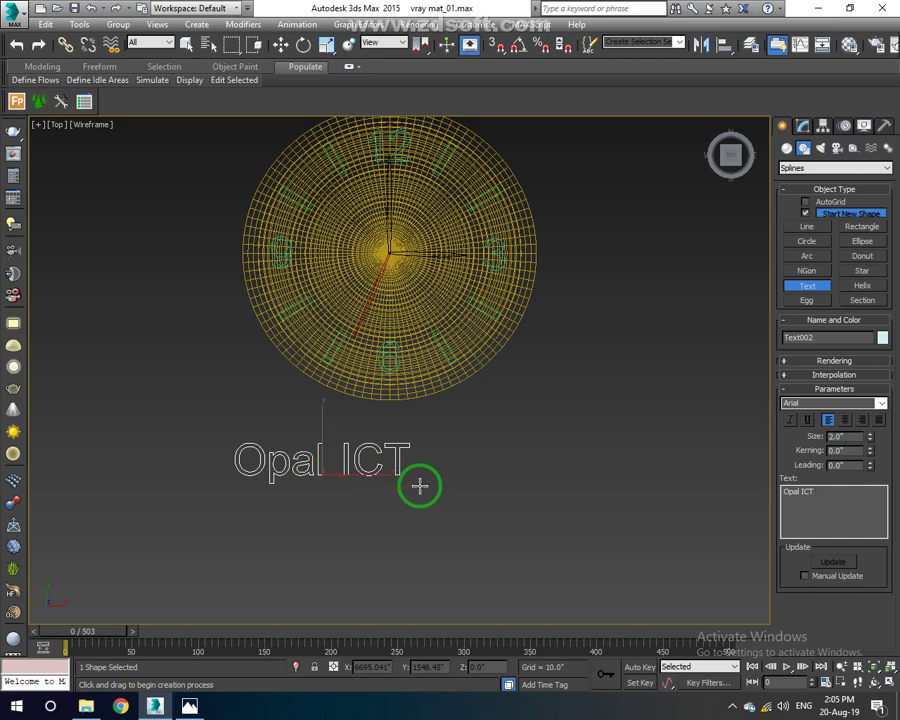
Move the text onto the clock face just above centre and set its Size to 0.96.
scroll(321, 457, "up", 2)
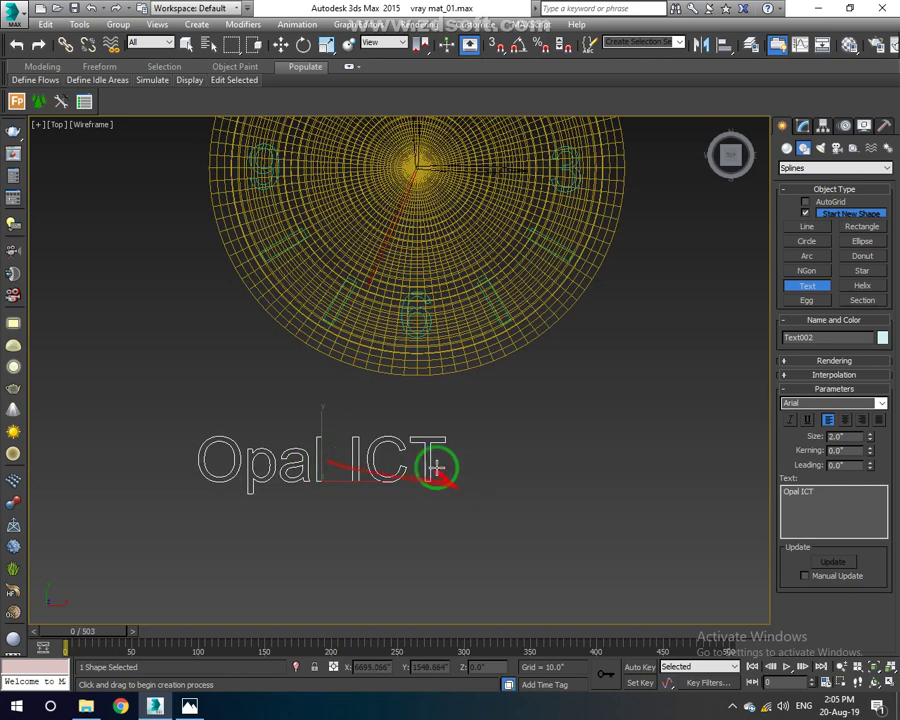
left_click(278, 46)
scroll(345, 432, "down", 2)
left_click_drag(358, 473, 430, 270)
scroll(390, 330, "down", 1)
scroll(373, 333, "up", 4)
mouse_move(373, 332)
left_mouse_down()
mouse_move(427, 398)
mouse_move(403, 340)
left_mouse_up()
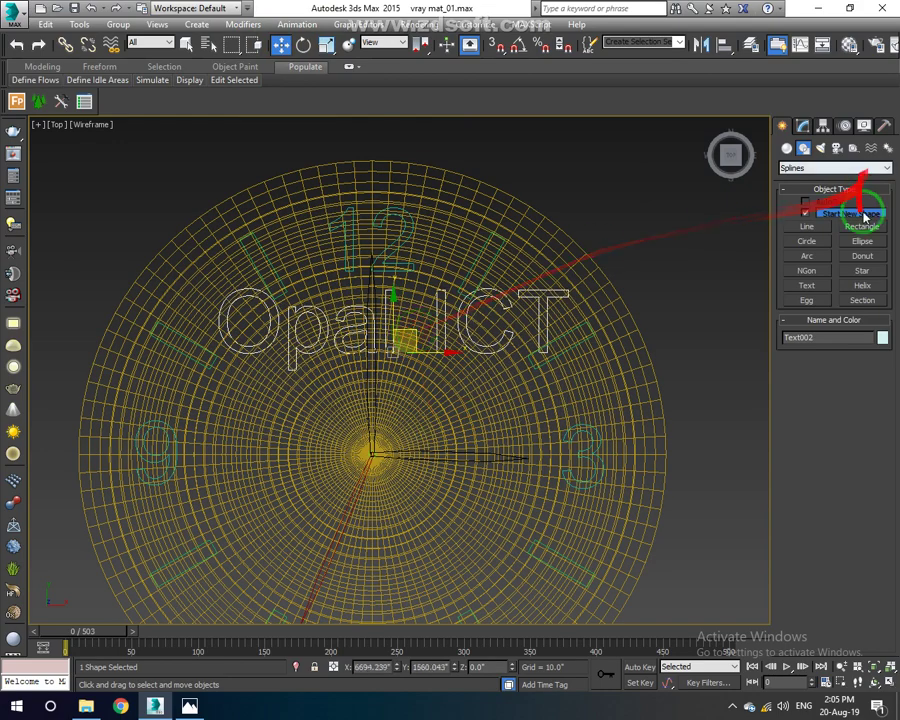
left_click(803, 128)
left_click_drag(867, 388, 867, 418)
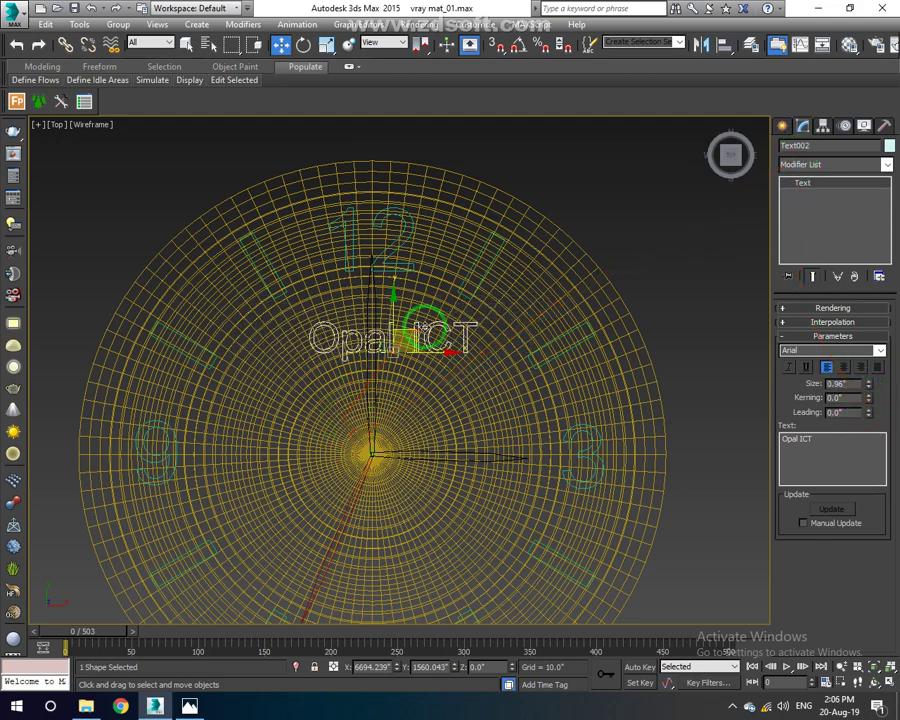
Align the text centred on Cylinder001 and raise it to sit below the 12.
left_click(700, 44)
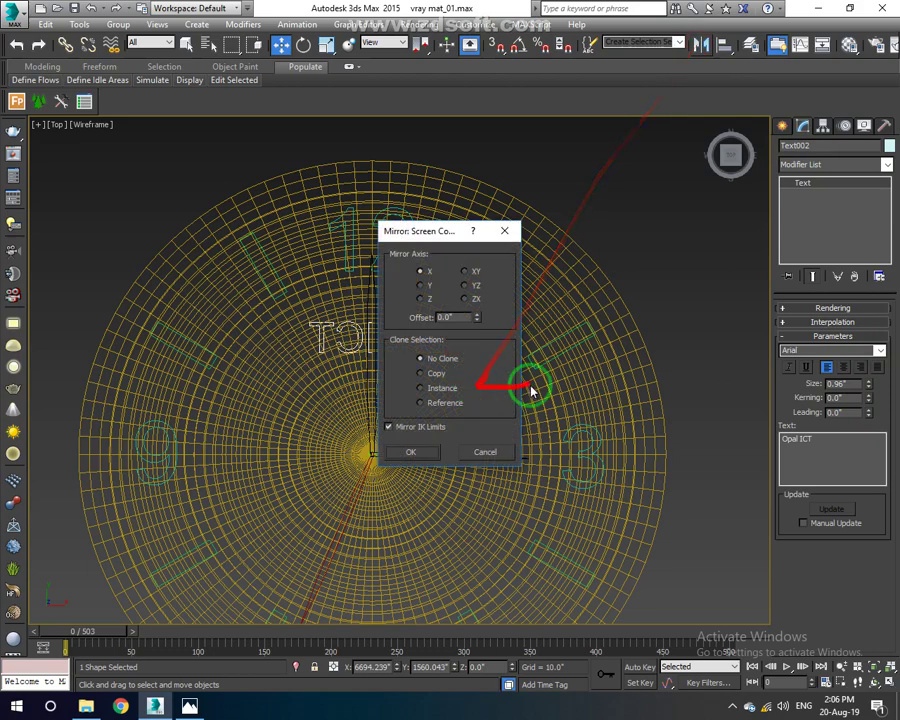
left_click(488, 452)
left_click(727, 45)
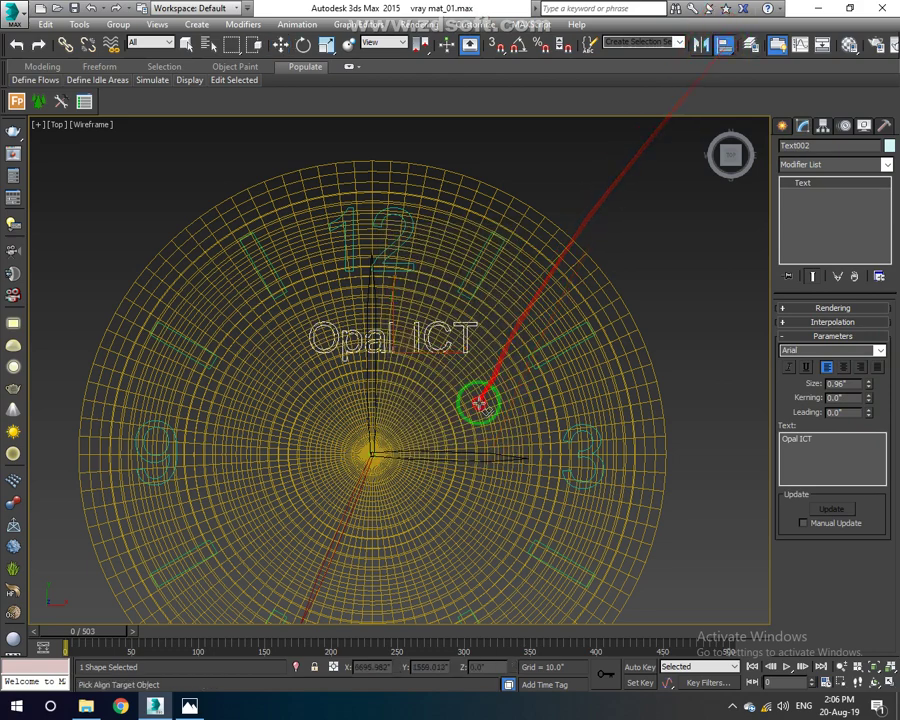
left_click(482, 401)
left_click(536, 422)
mouse_move(370, 424)
left_mouse_down()
mouse_move(383, 330)
mouse_move(371, 362)
left_mouse_up()
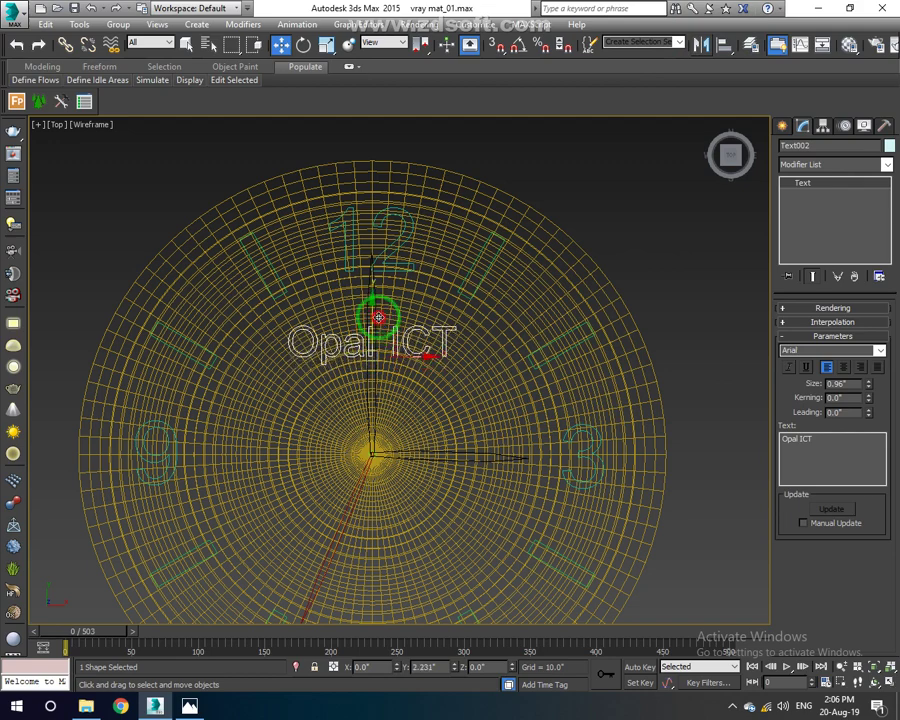
middle_click_drag(371, 362, 371, 275)
Extrude the text 0.3 deep and drag a copy down toward the 6.
left_click(810, 163)
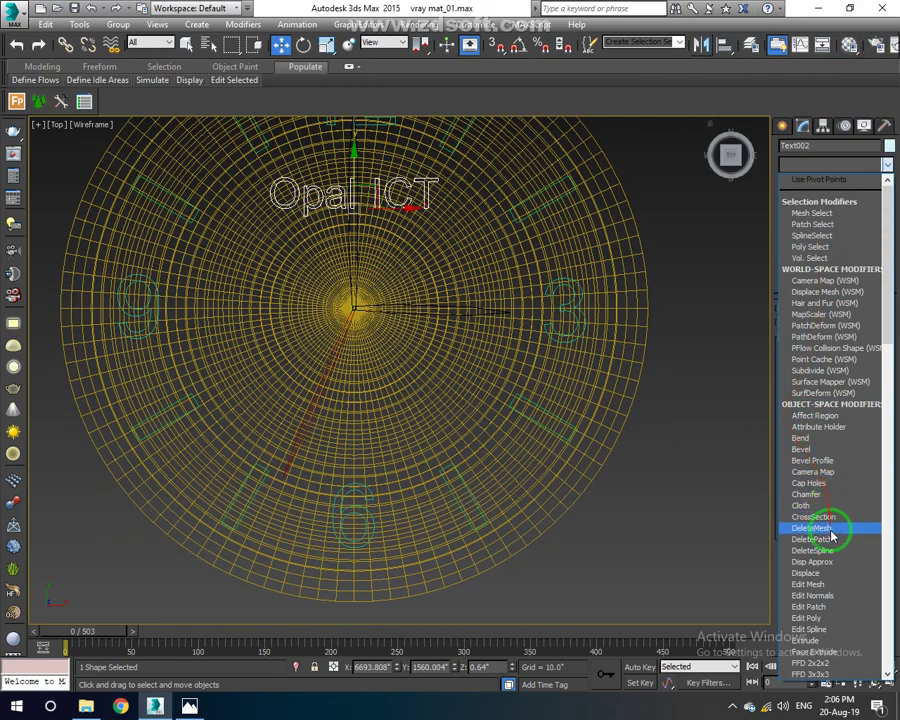
scroll(838, 481, "down", 8)
scroll(824, 205, "down", 3)
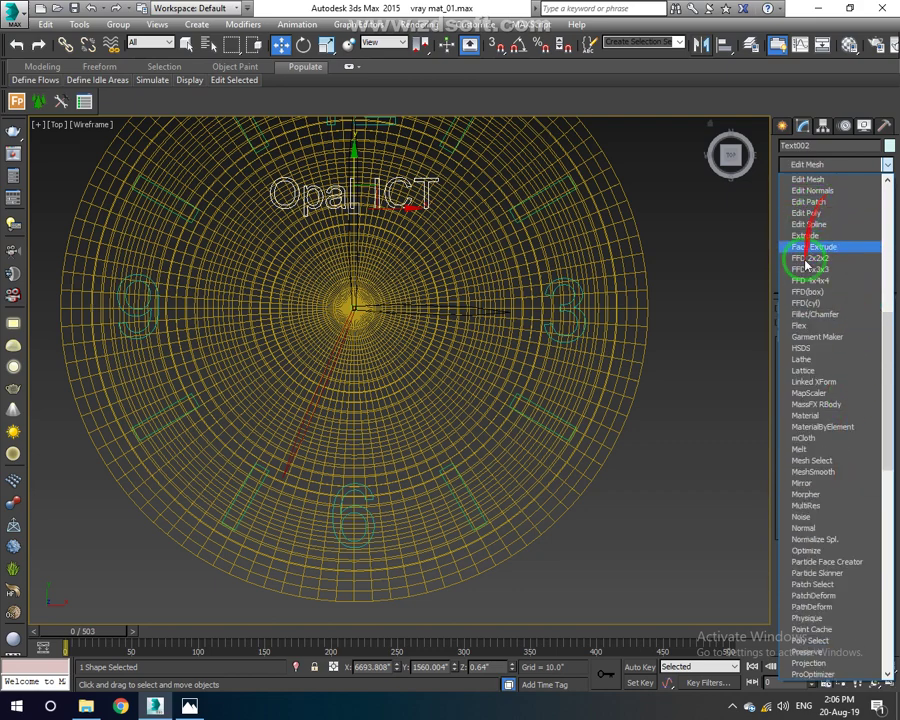
left_click(815, 235)
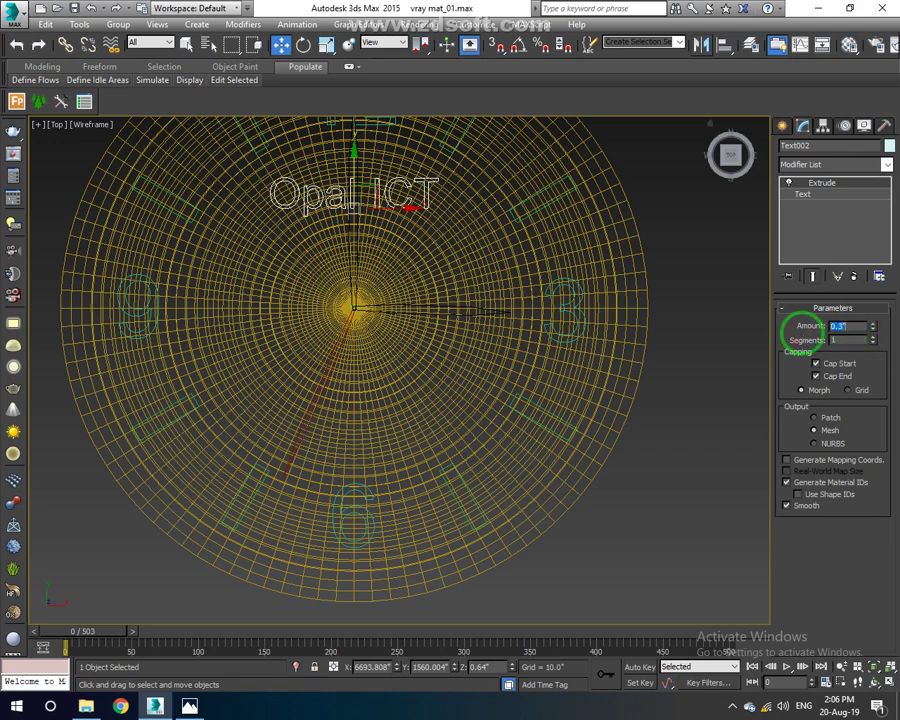
middle_click_drag(452, 337, 520, 262)
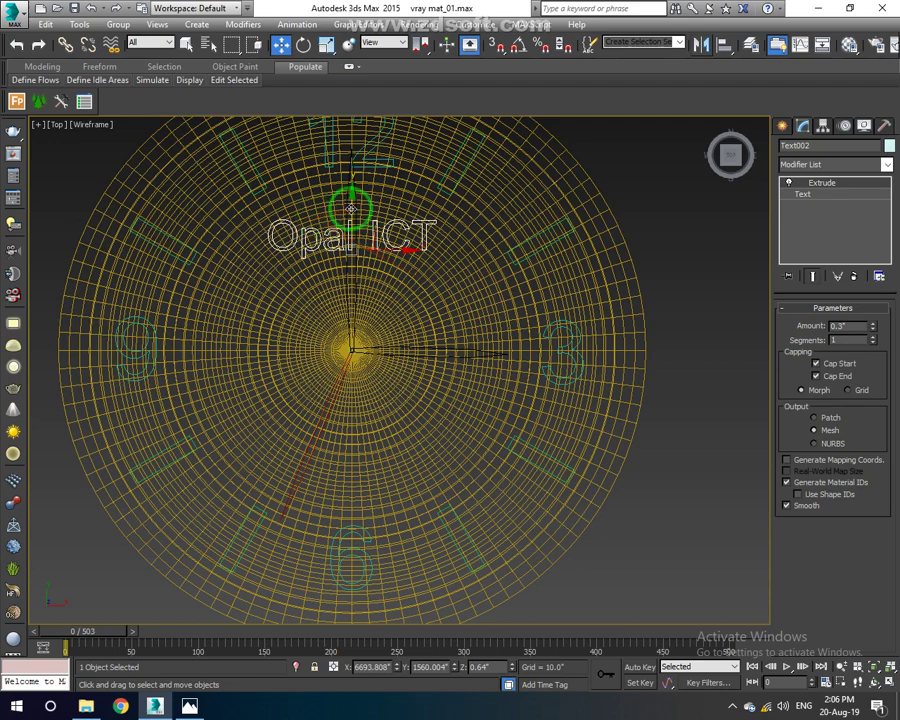
left_click_drag(351, 209, 330, 459, "shift")
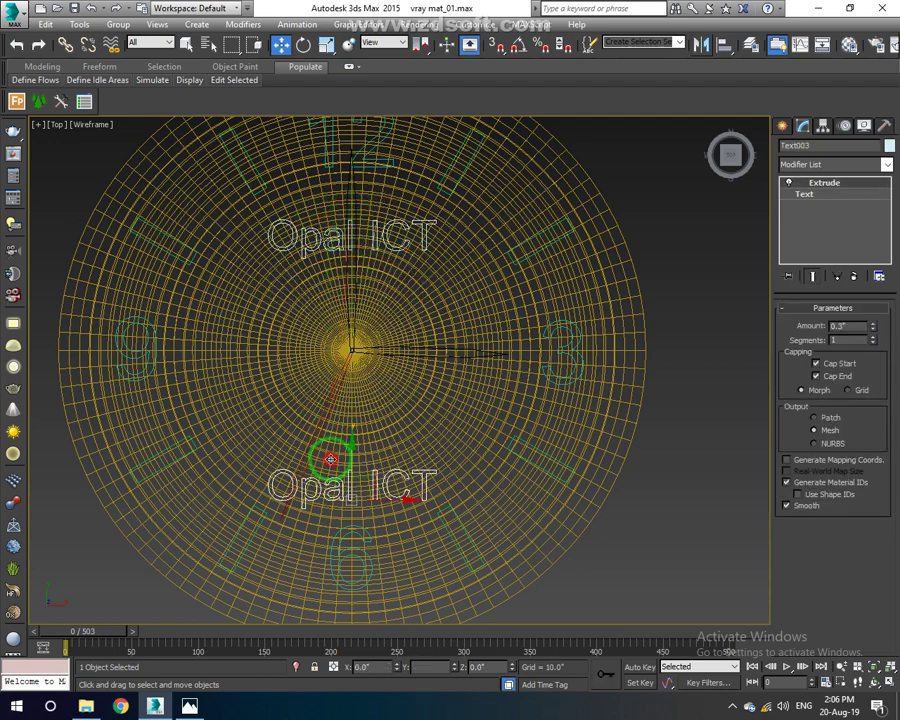
Change the copied label's wording to a person's name and view it shaded in Perspective.
left_click(450, 411)
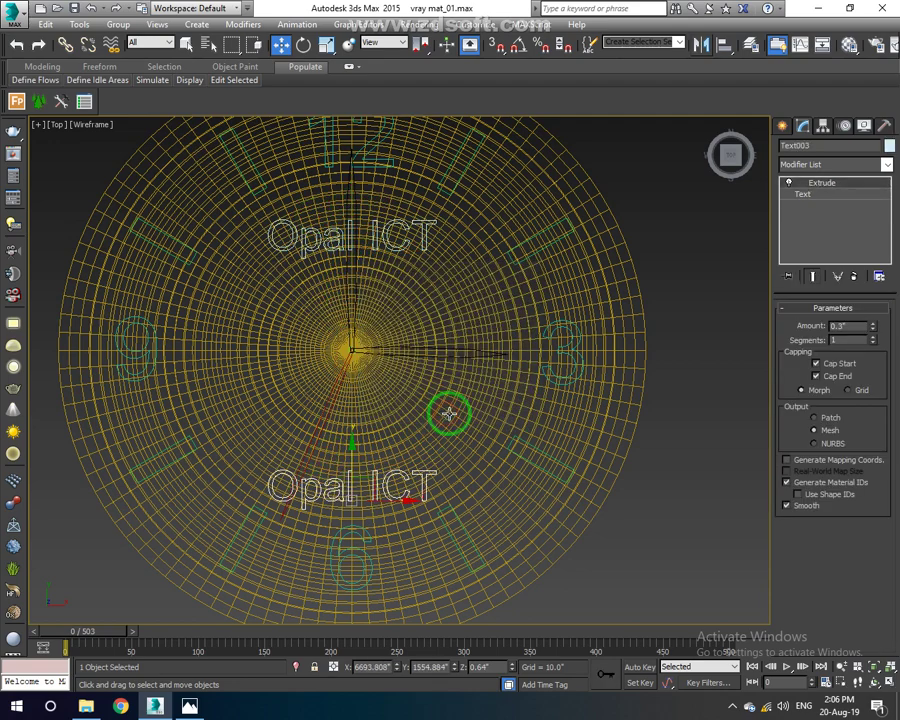
left_click(820, 195)
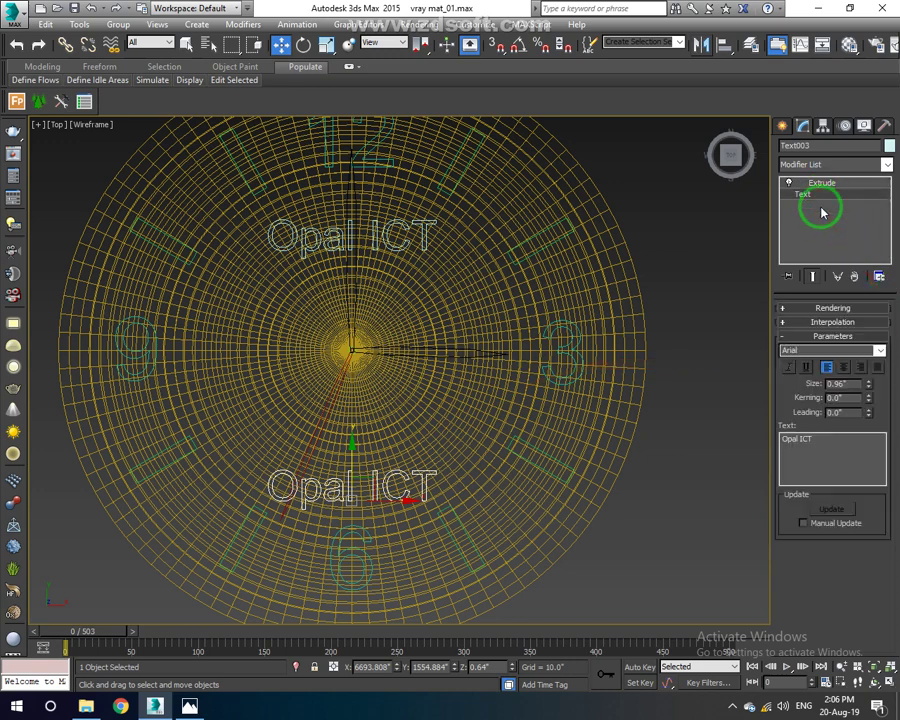
left_click_drag(812, 439, 784, 439)
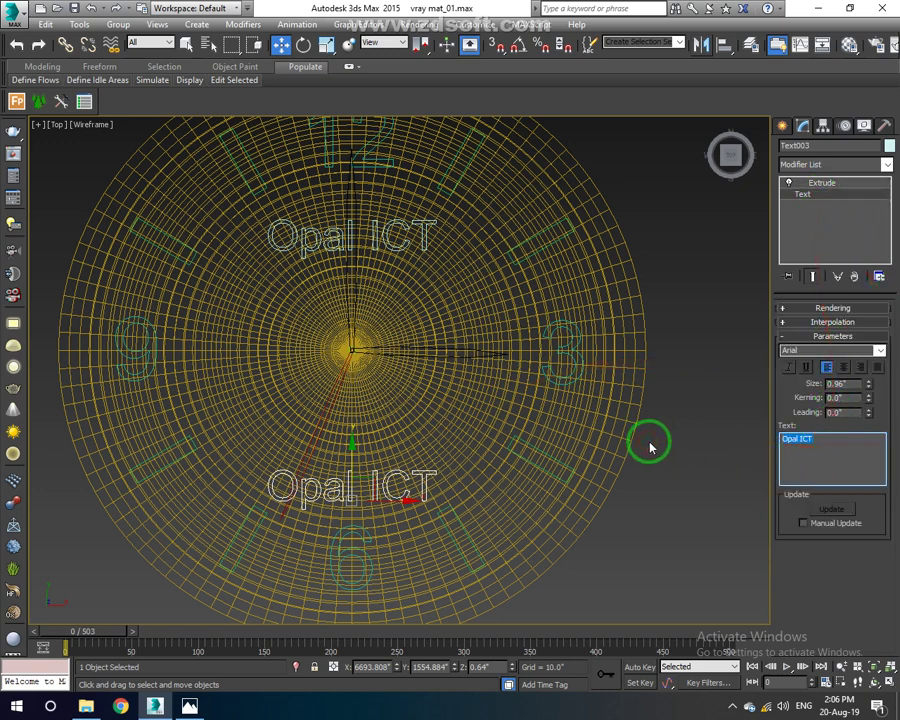
type("Waqas")
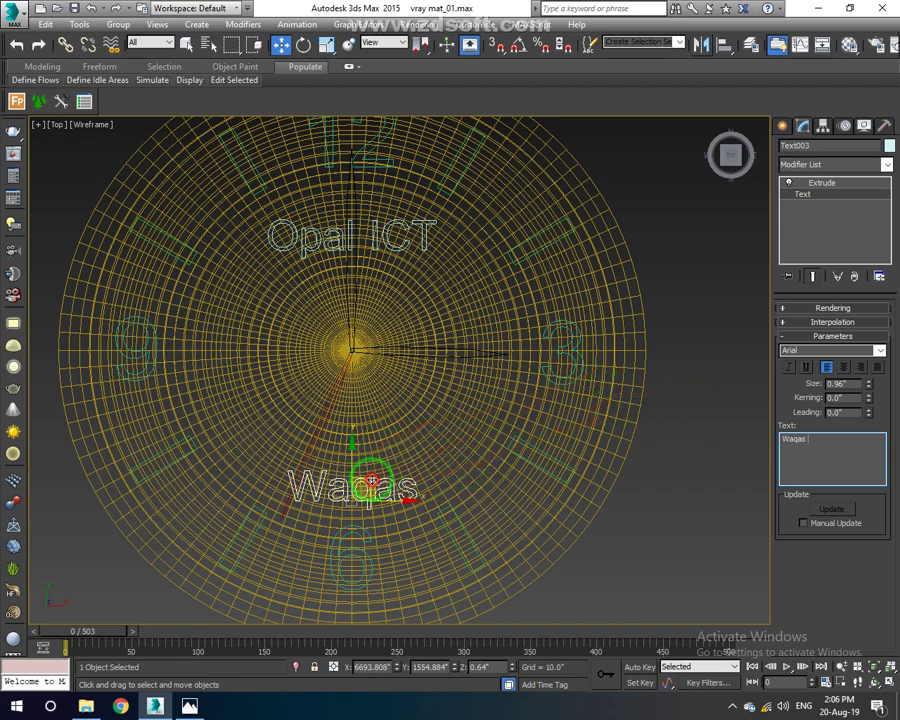
key("p")
key("F3")
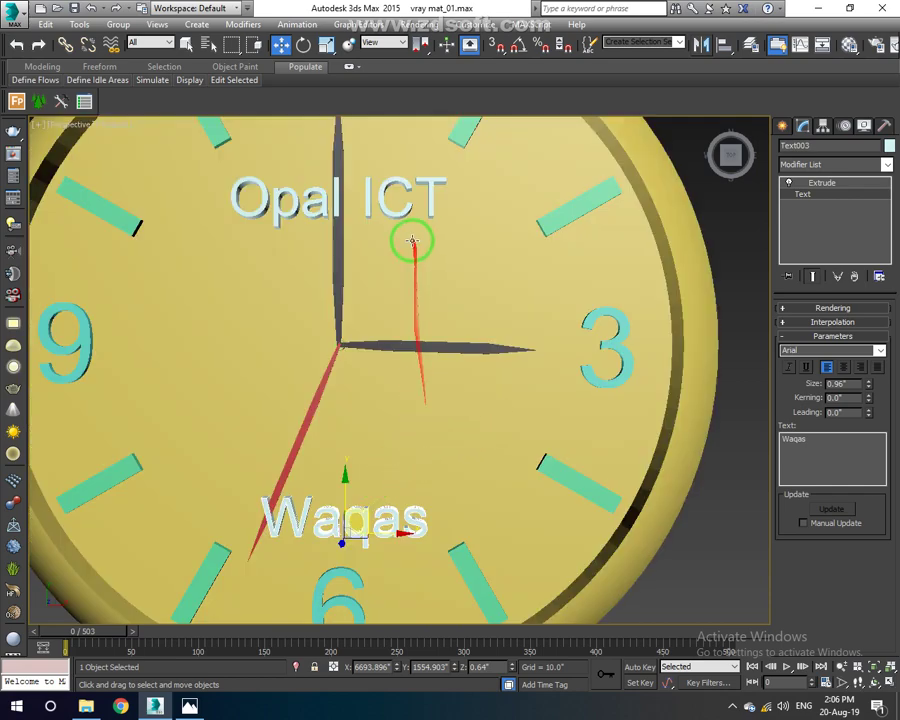
Lower both text labels onto the clock face in the Front view, then return to shaded Perspective.
left_click(384, 207, "ctrl")
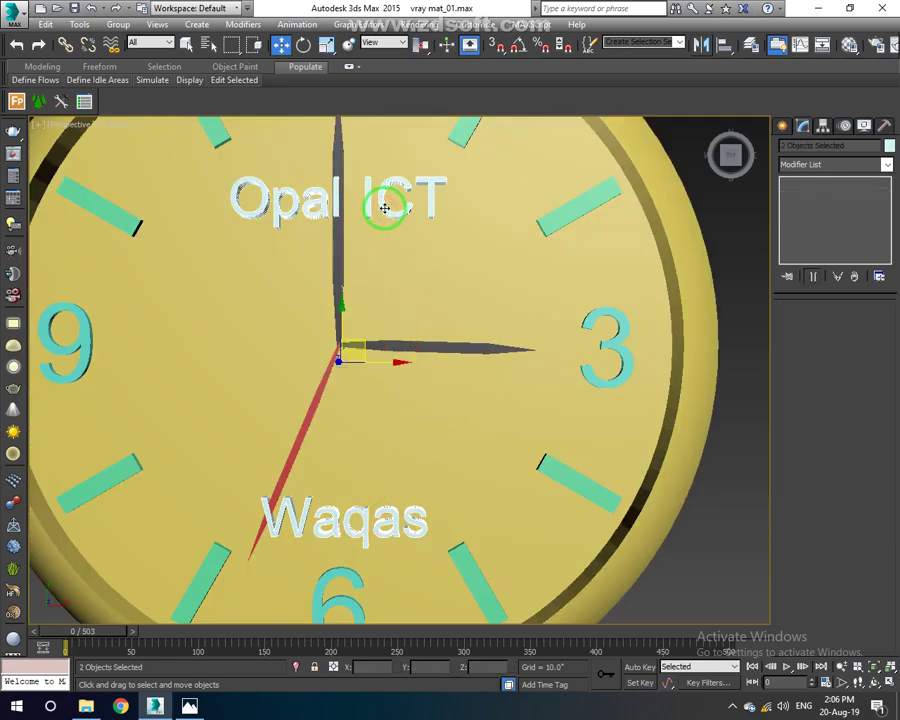
key("f")
key("F3")
left_click_drag(403, 330, 402, 372)
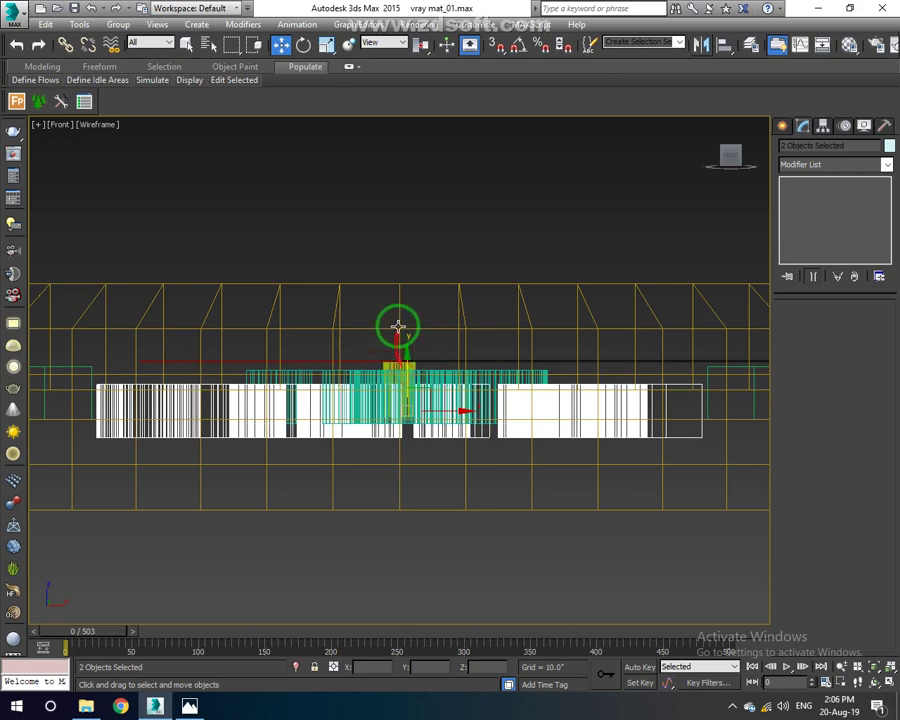
key("p")
key("F3")
Zoom the Perspective view until the clock fills it, then select the clock body.
key("z")
scroll(452, 400, "down", 3)
scroll(440, 410, "down", 4)
scroll(432, 397, "down", 2)
scroll(432, 397, "up", 4)
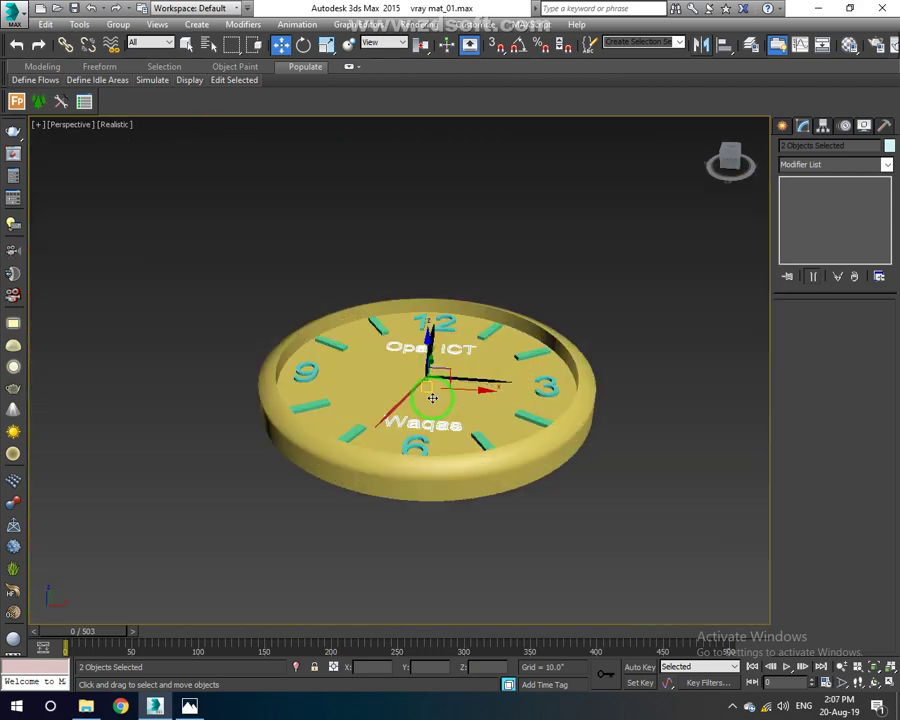
scroll(432, 393, "up", 6)
scroll(432, 393, "down", 2)
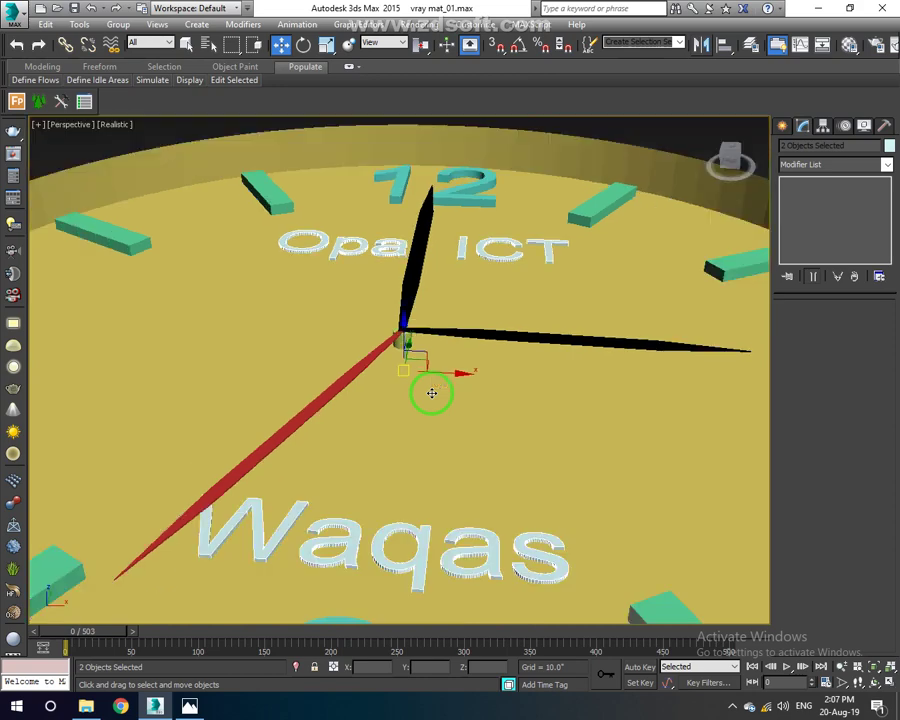
scroll(500, 422, "up", 2)
scroll(427, 385, "down", 7)
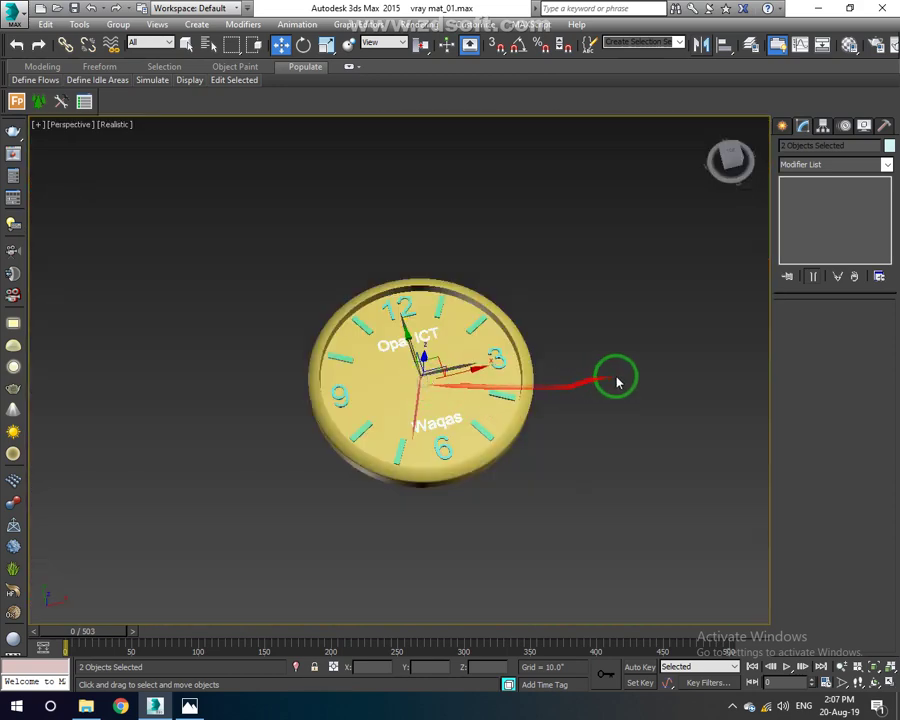
left_click(545, 400)
left_click_drag(545, 400, 428, 390)
scroll(430, 395, "up", 5)
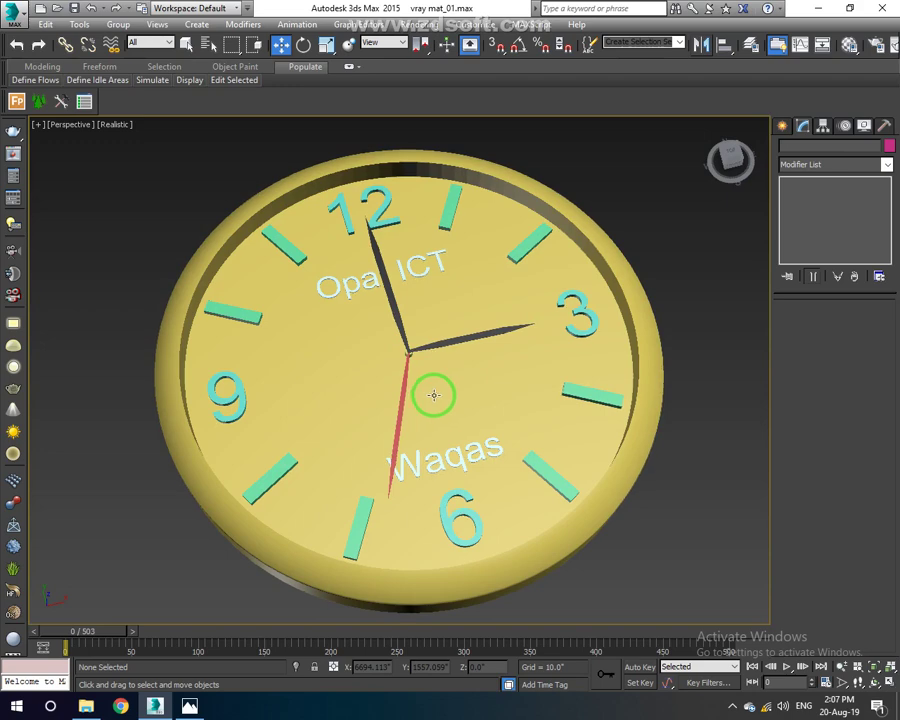
left_click(456, 378)
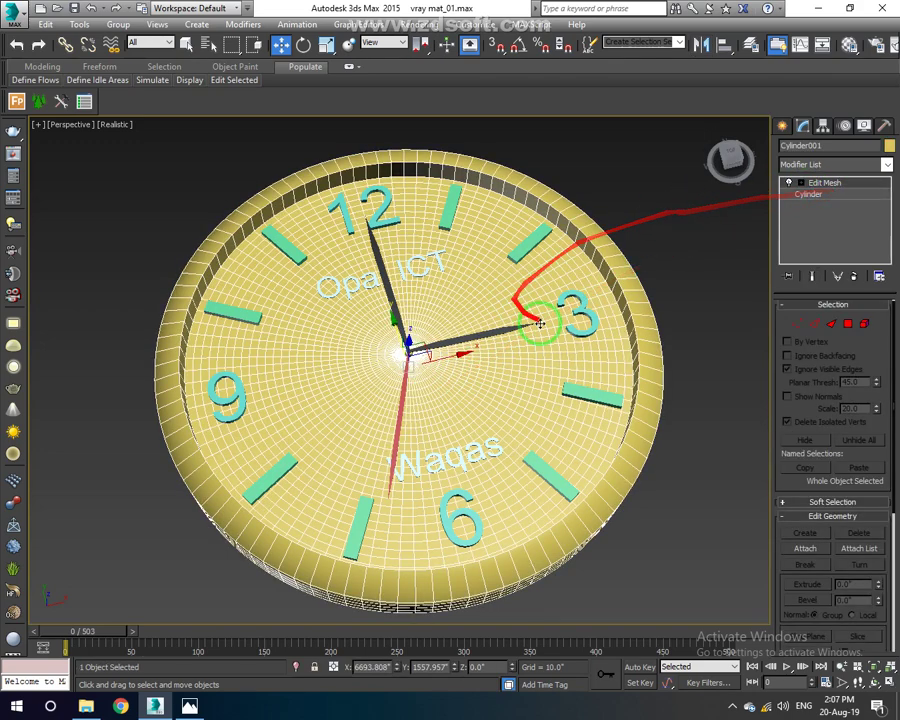
Open the Material Editor and show 6 x 4 sample windows.
key("m")
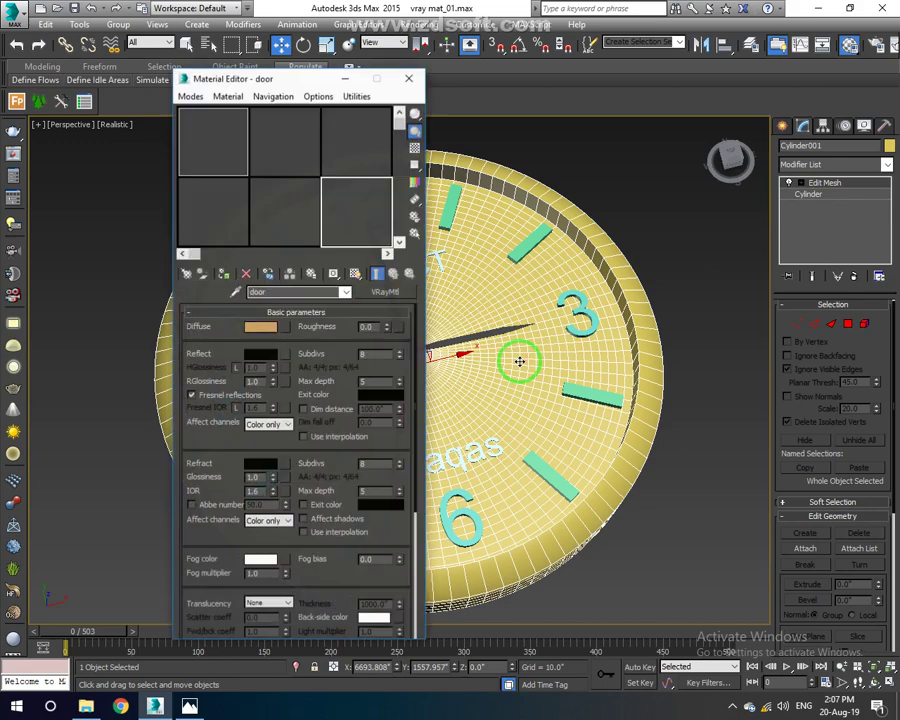
left_click(290, 228)
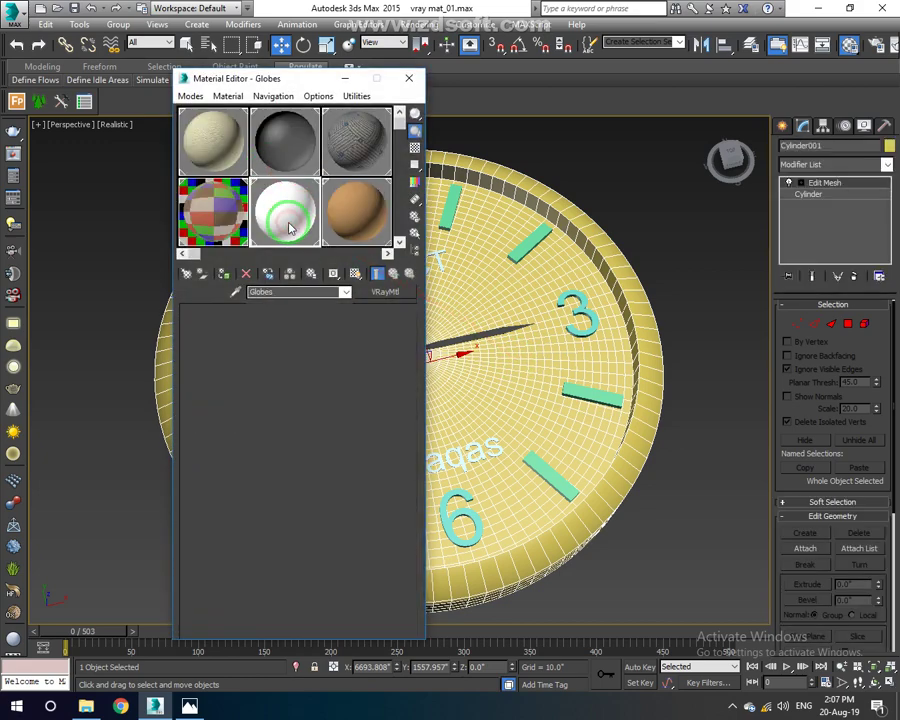
left_click(347, 168)
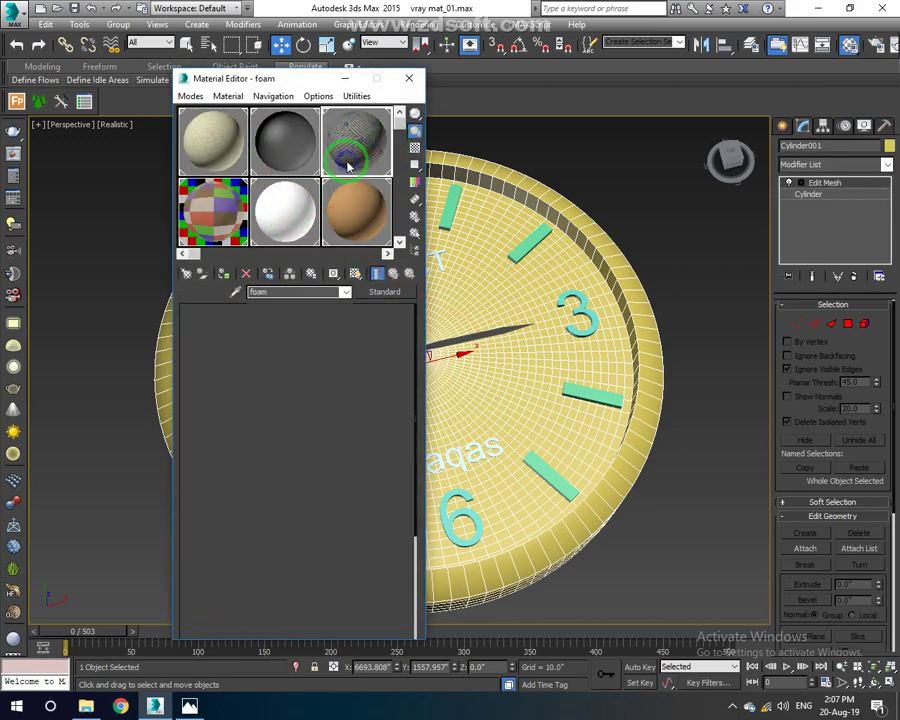
right_click(347, 168)
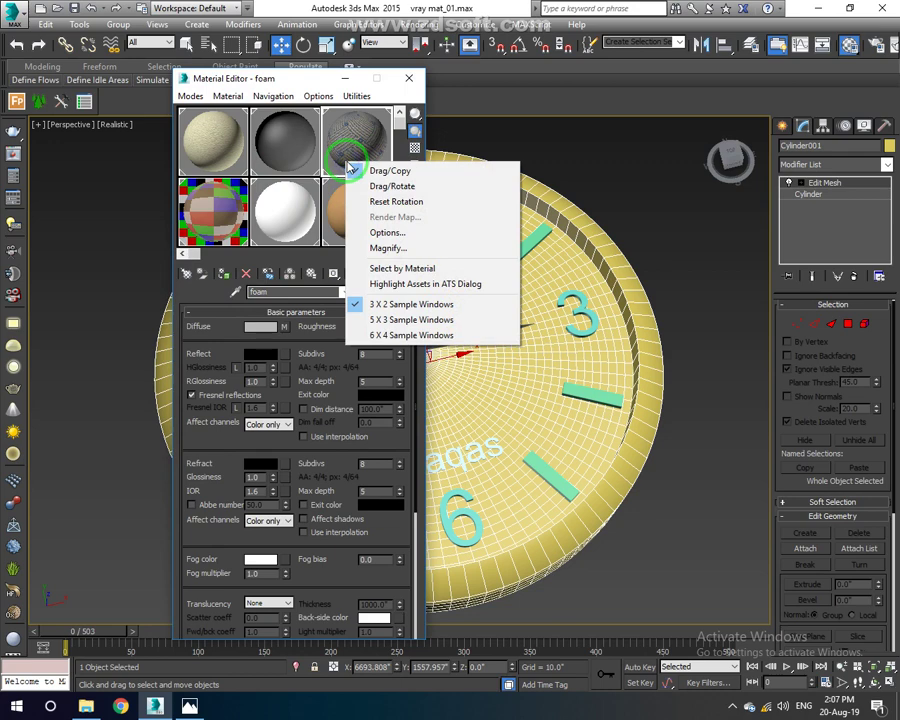
left_click(399, 334)
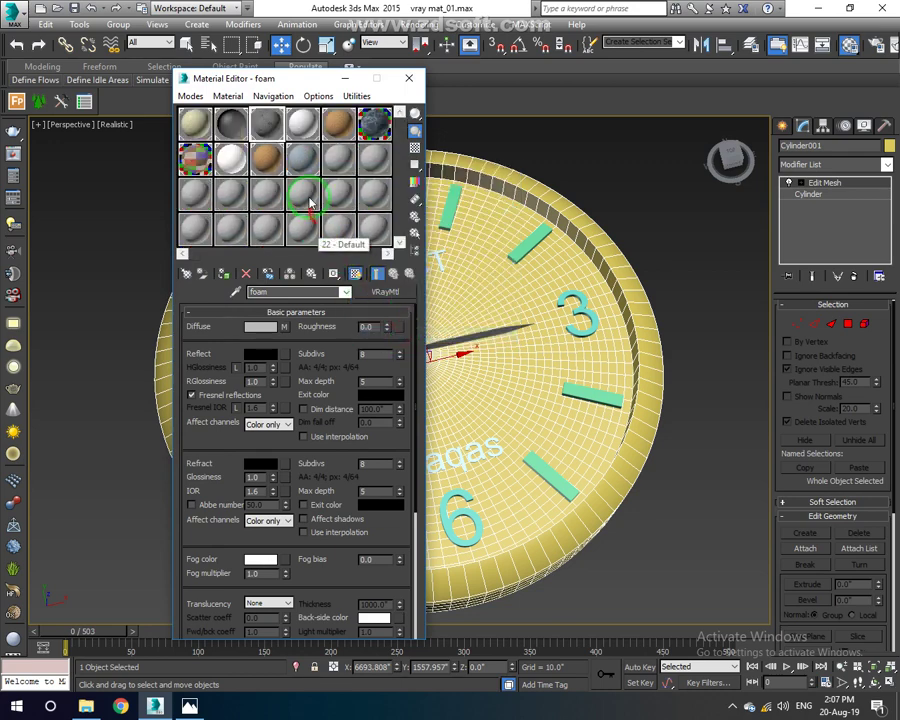
Apply an unused VRayMtl slot to the clock body with a white (255) diffuse.
left_click(302, 158)
mouse_move(200, 286)
left_mouse_down()
mouse_move(8, 614)
mouse_move(247, 316)
left_mouse_up()
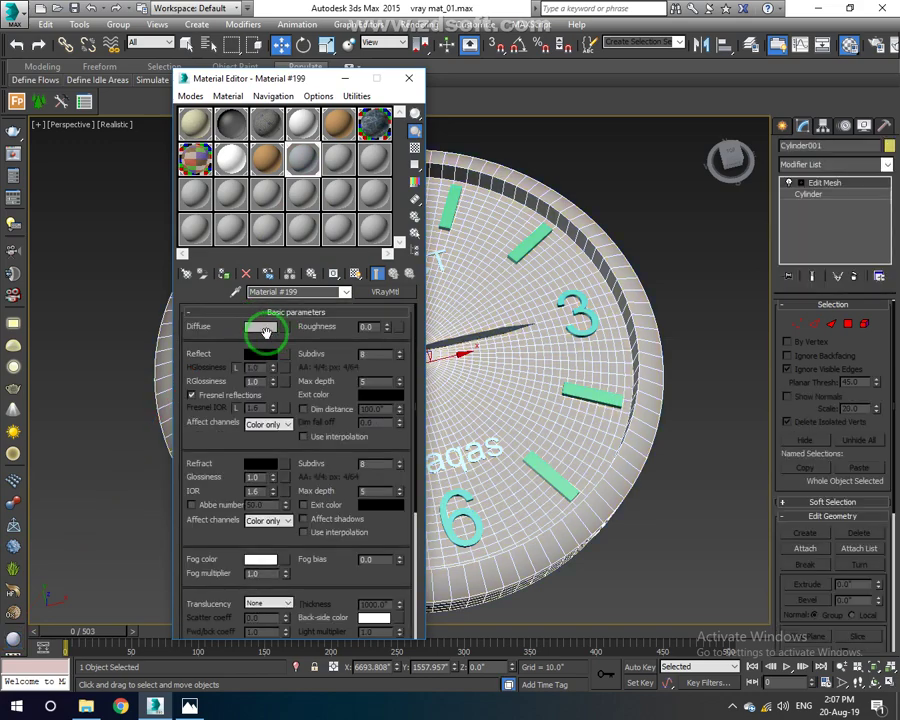
left_click(262, 328)
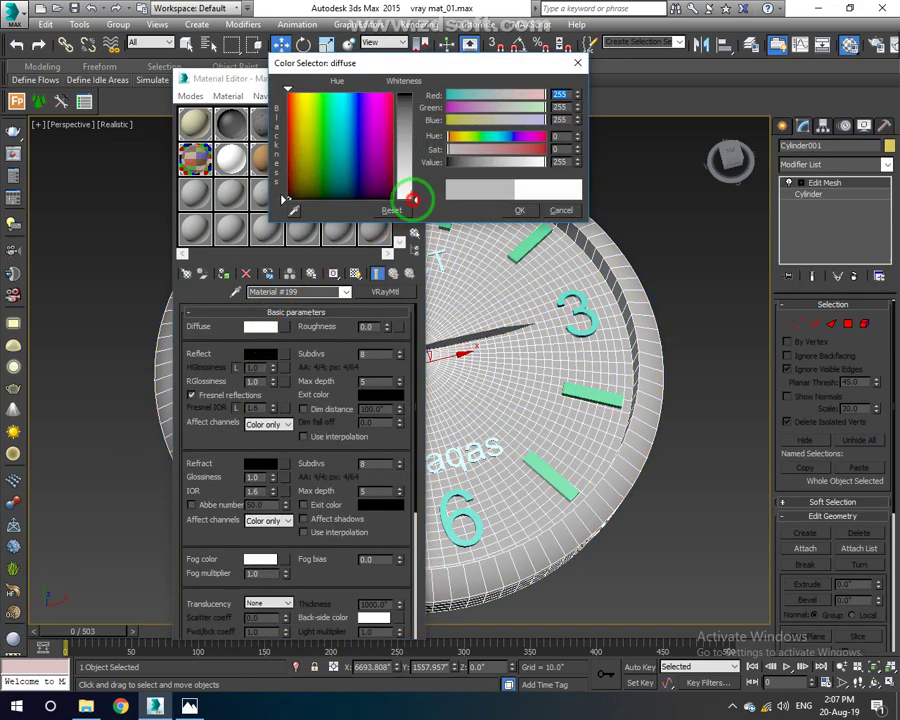
left_click(516, 209)
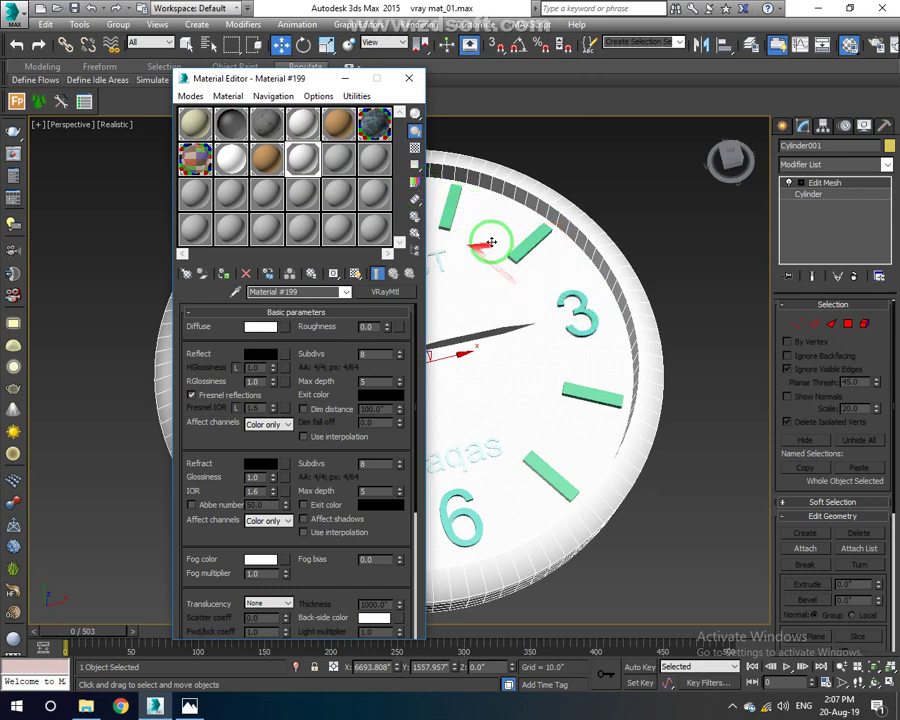
left_click_drag(312, 82, 172, 82)
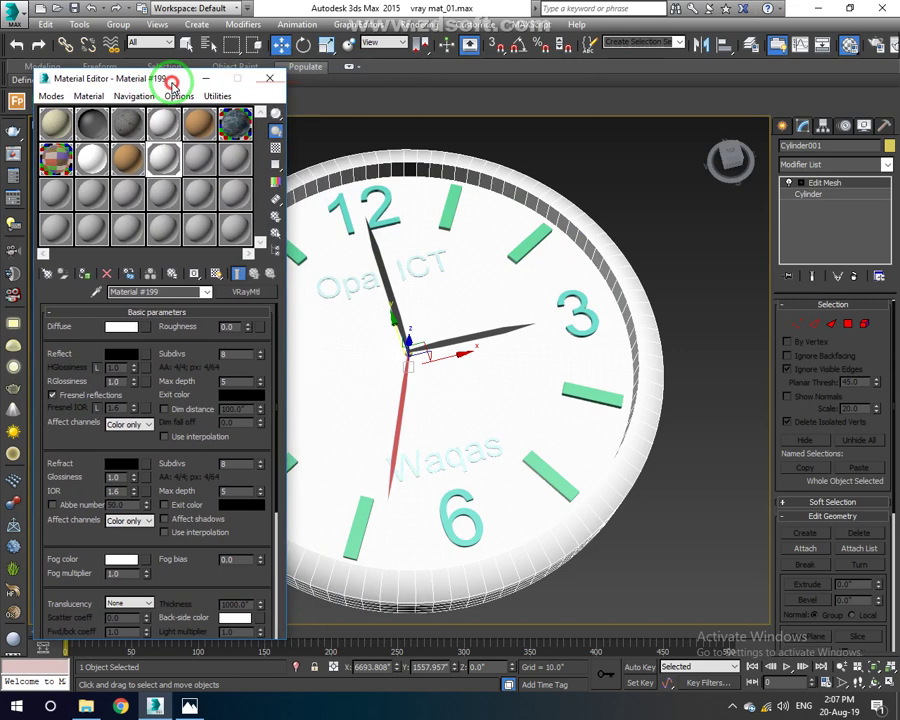
left_click(368, 193)
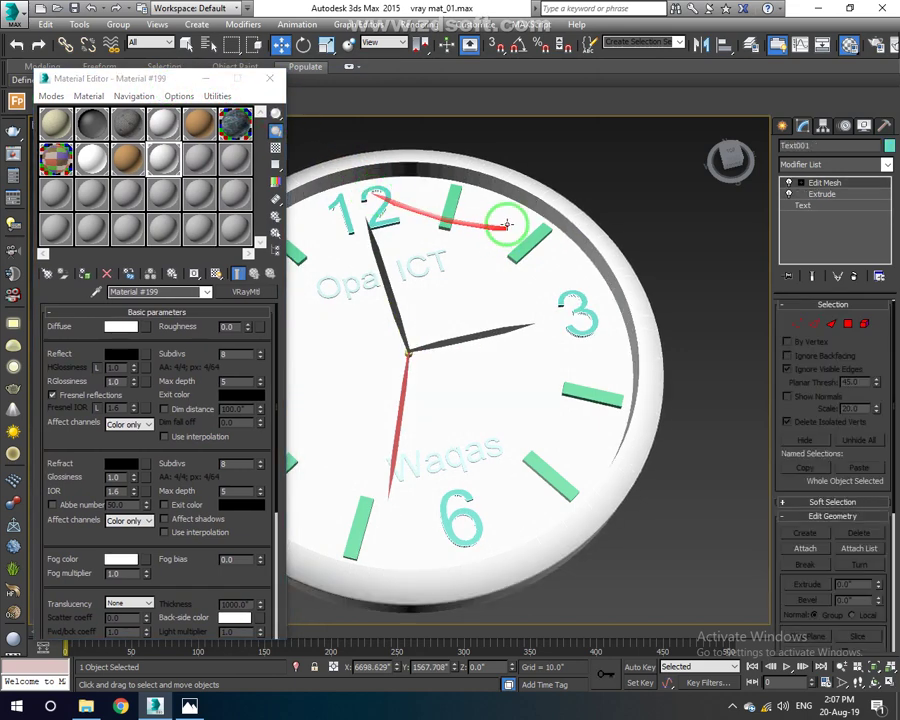
Select all 30 text objects similar to the 12 numeral, keeping the body's white diffuse.
right_click(456, 226)
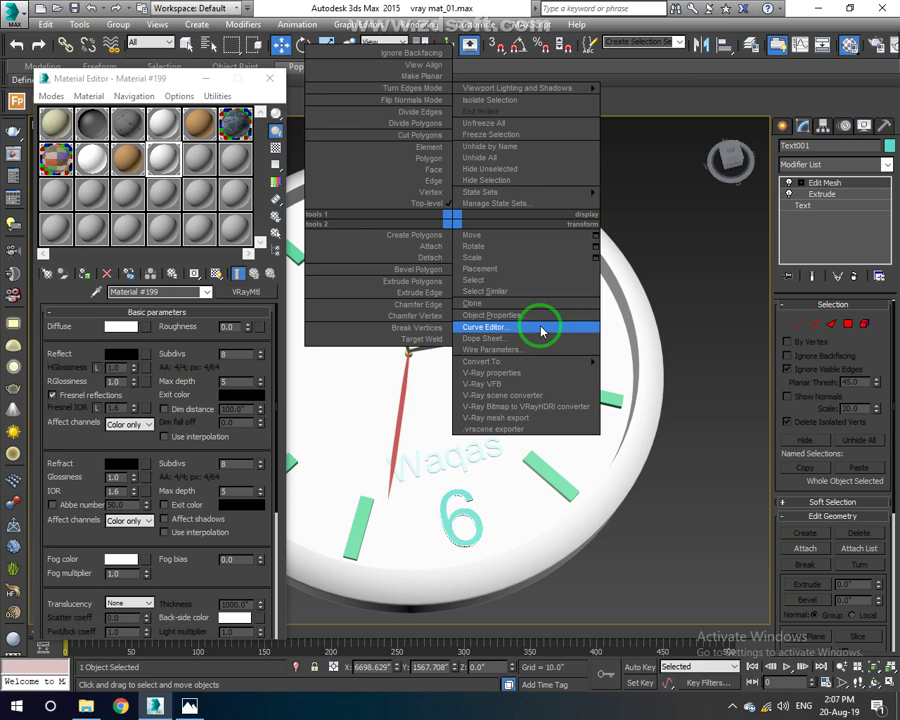
left_click(530, 291)
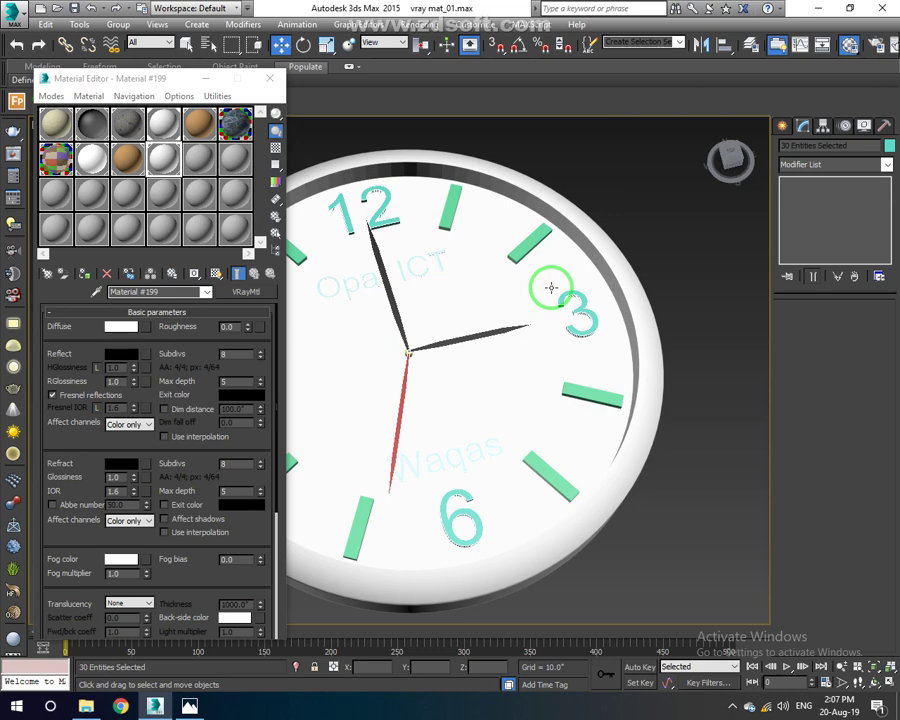
left_click(125, 326)
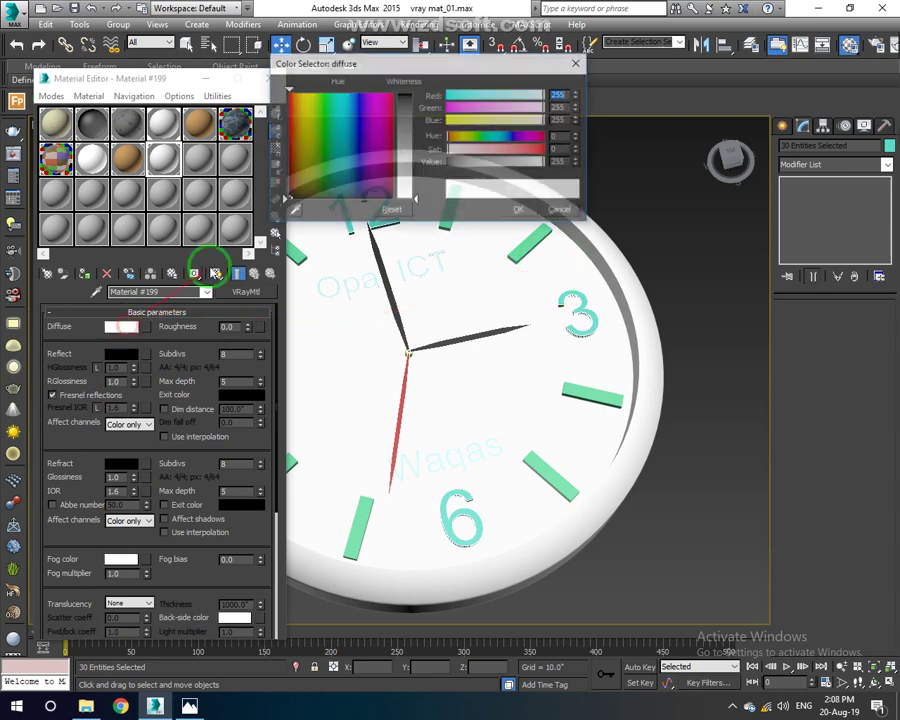
left_click(408, 97)
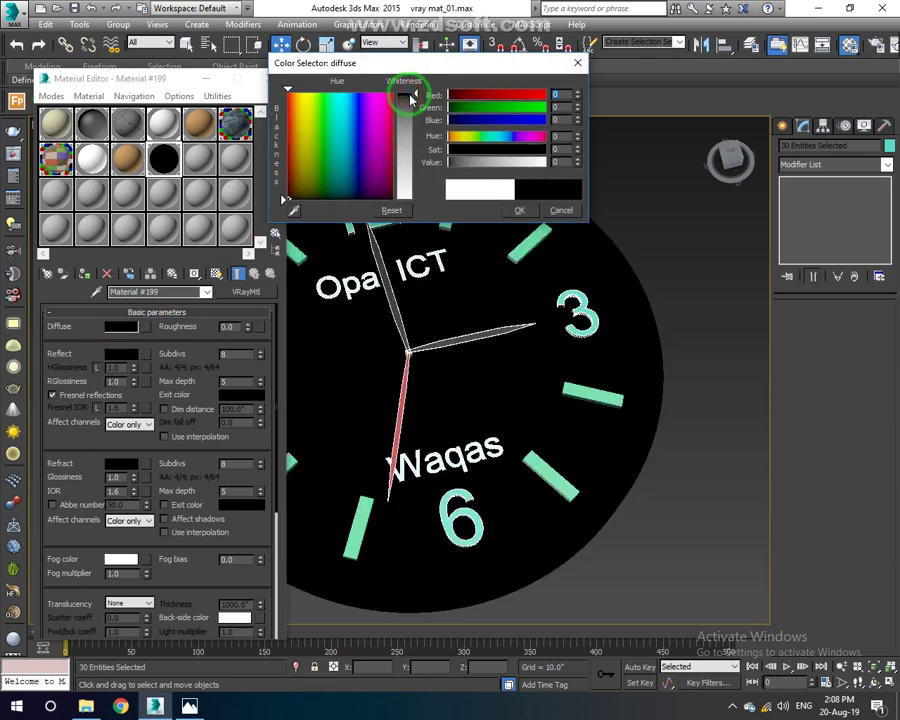
left_click(561, 210)
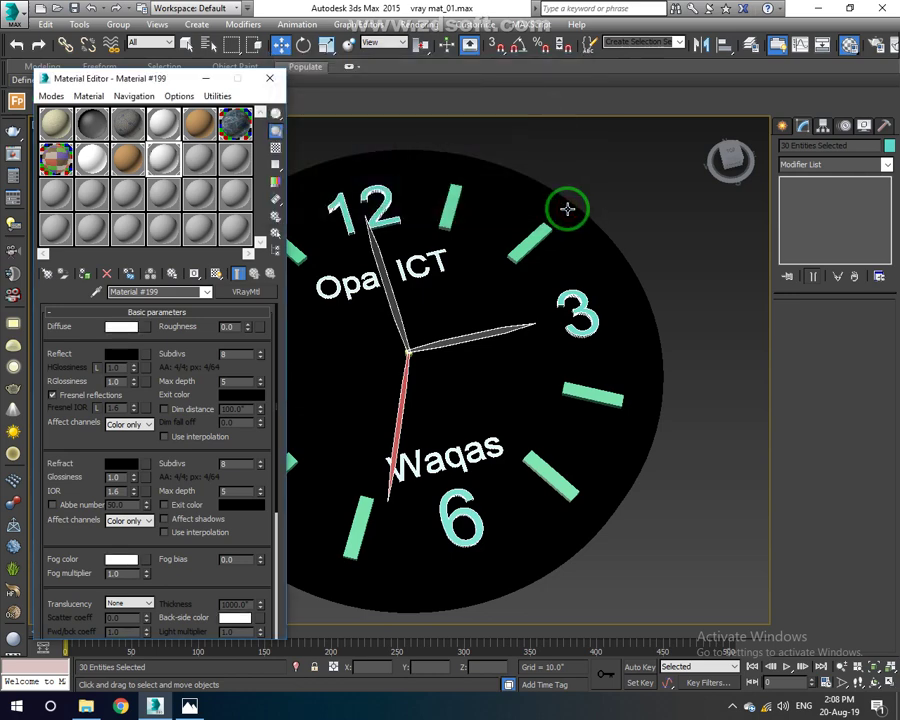
Pick the unused material slot '11 - Default' for the selected numerals.
middle_click_drag(446, 358, 501, 374)
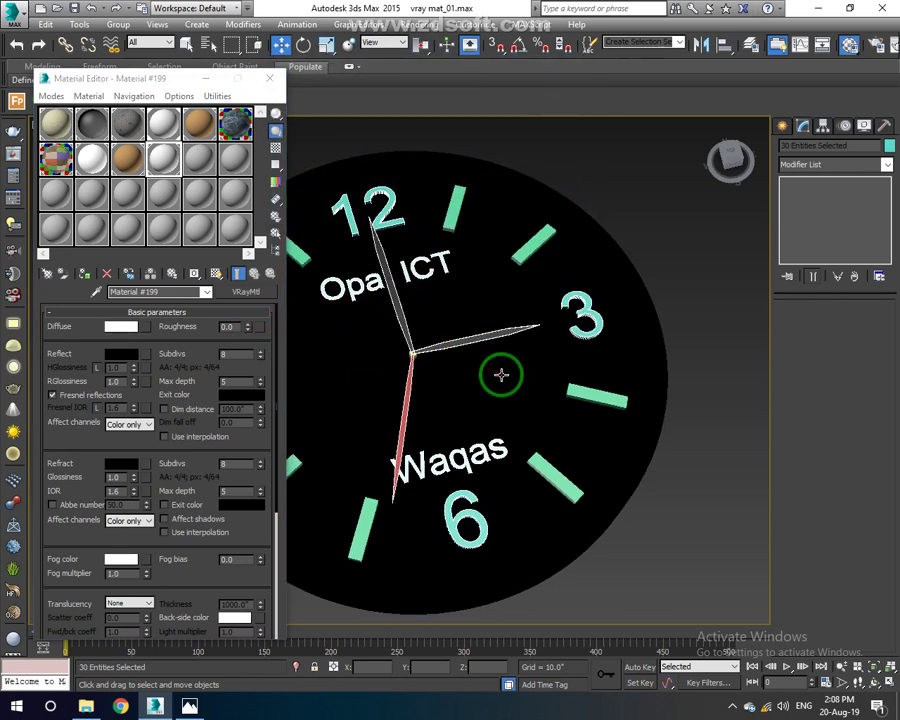
scroll(466, 318, "down", 5)
scroll(466, 318, "down", 2)
scroll(466, 318, "up", 7)
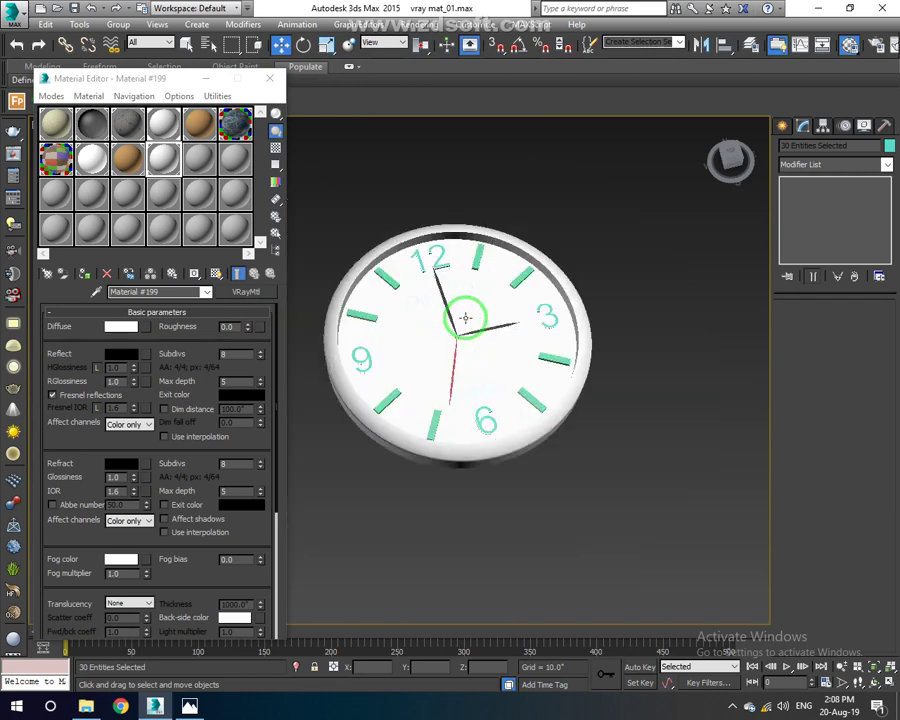
left_click(195, 168)
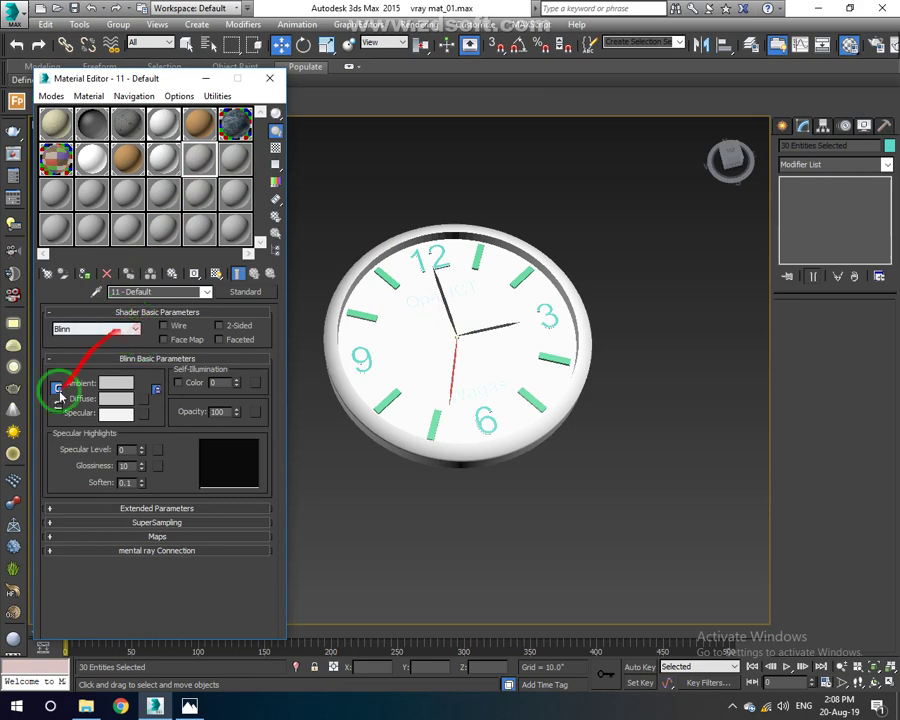
Make the new slot a VRayMtl with near-black diffuse and assign it to the text objects.
left_click(14, 636)
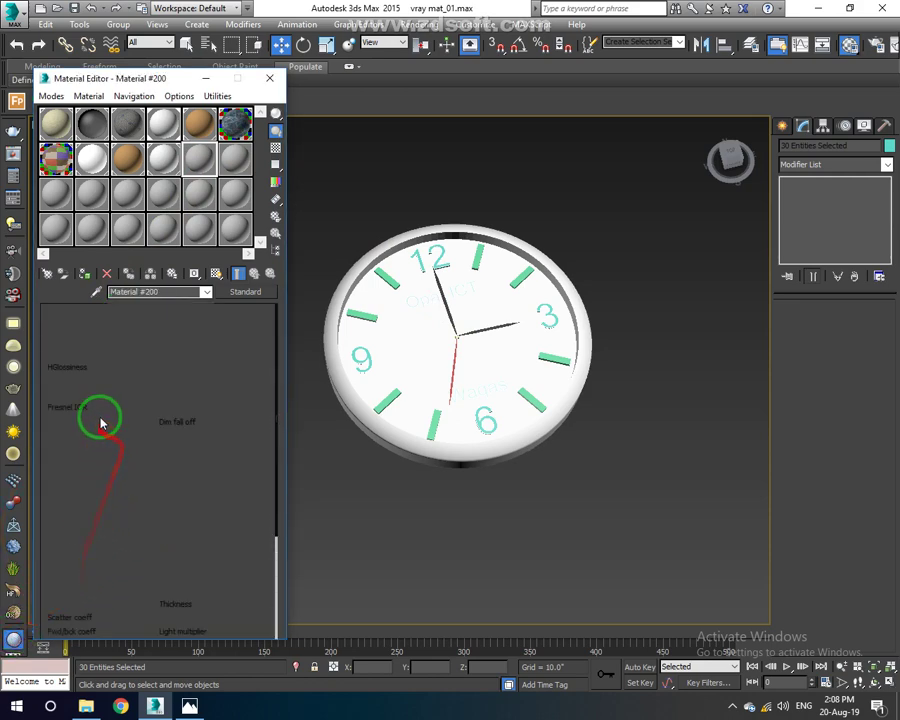
left_click(115, 328)
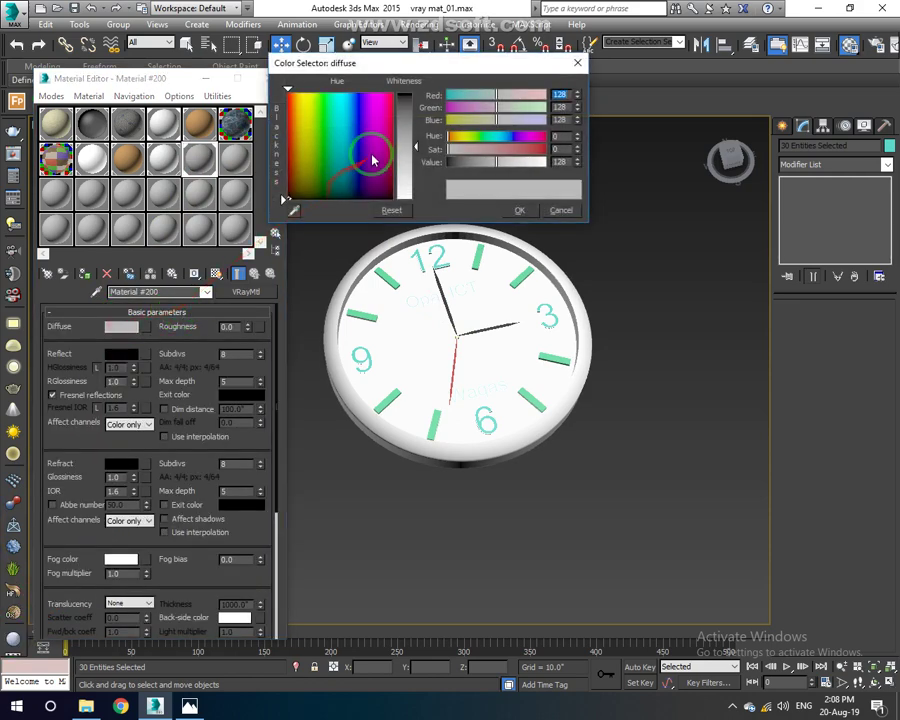
left_click_drag(403, 121, 409, 106)
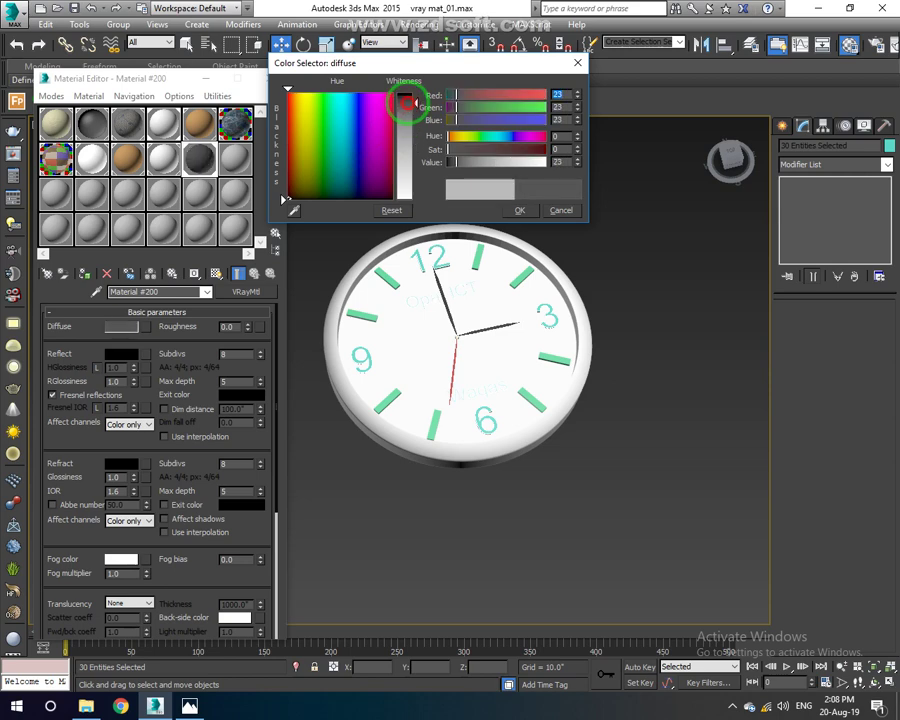
left_click(521, 209)
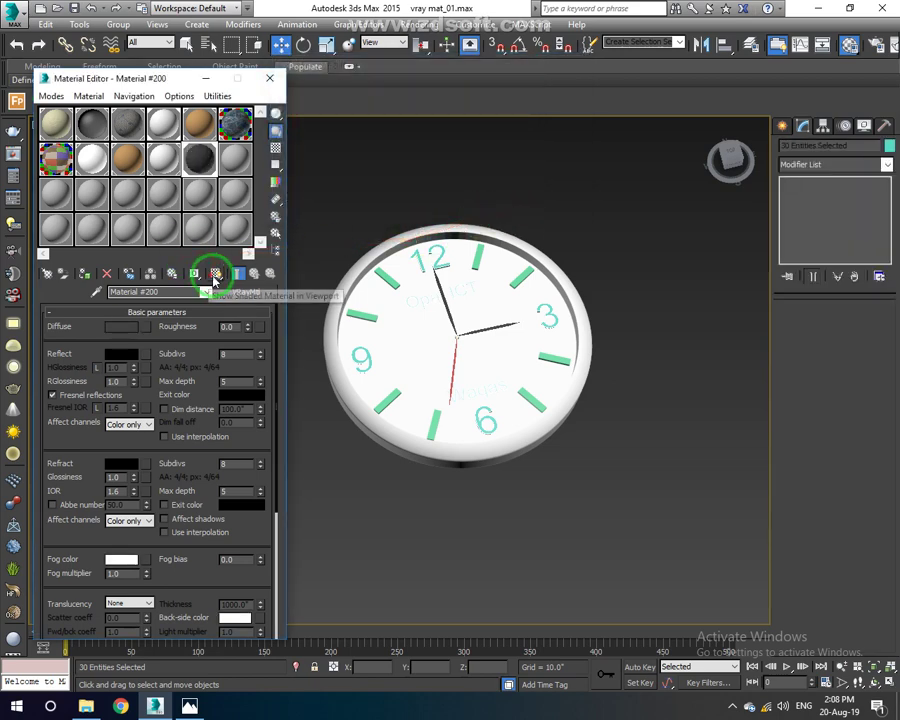
left_click(83, 272)
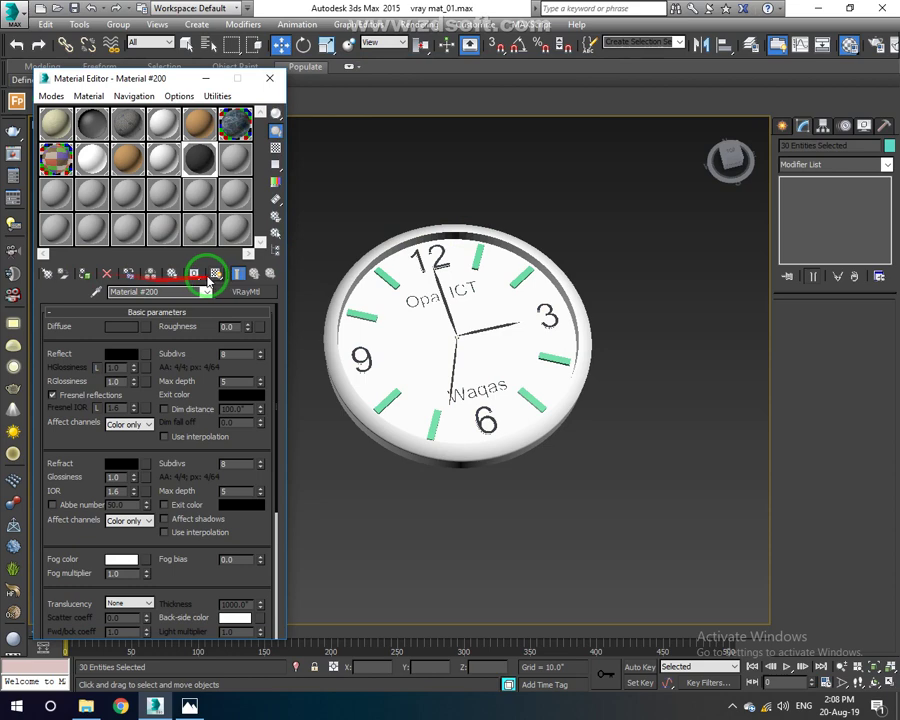
Select the eight bar hour markers around the clock dial.
middle_click_drag(412, 376, 408, 320, "alt")
scroll(416, 319, "up", 5)
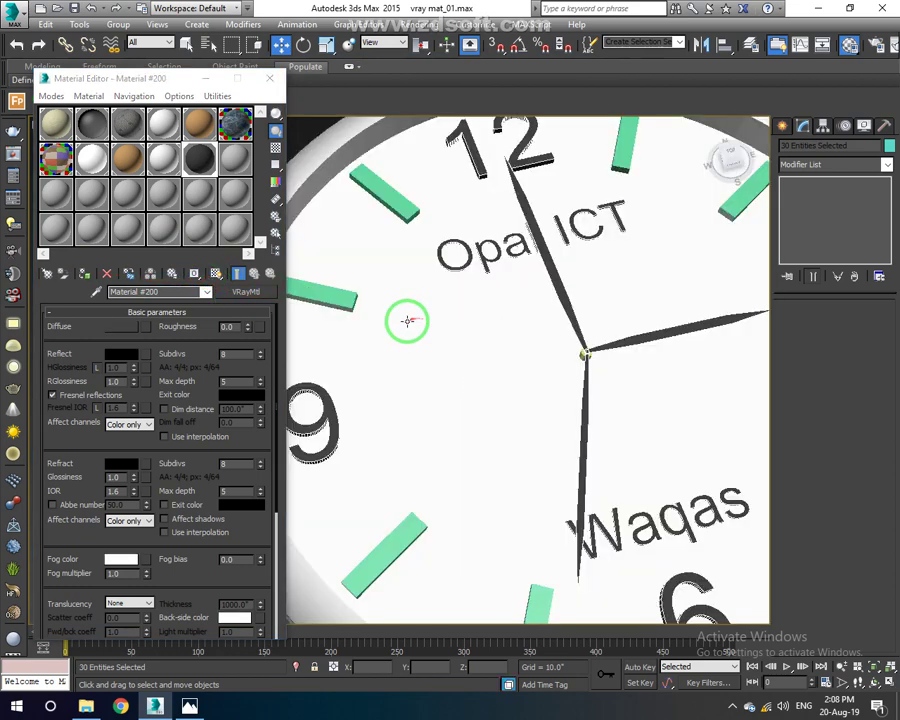
scroll(408, 318, "down", 6)
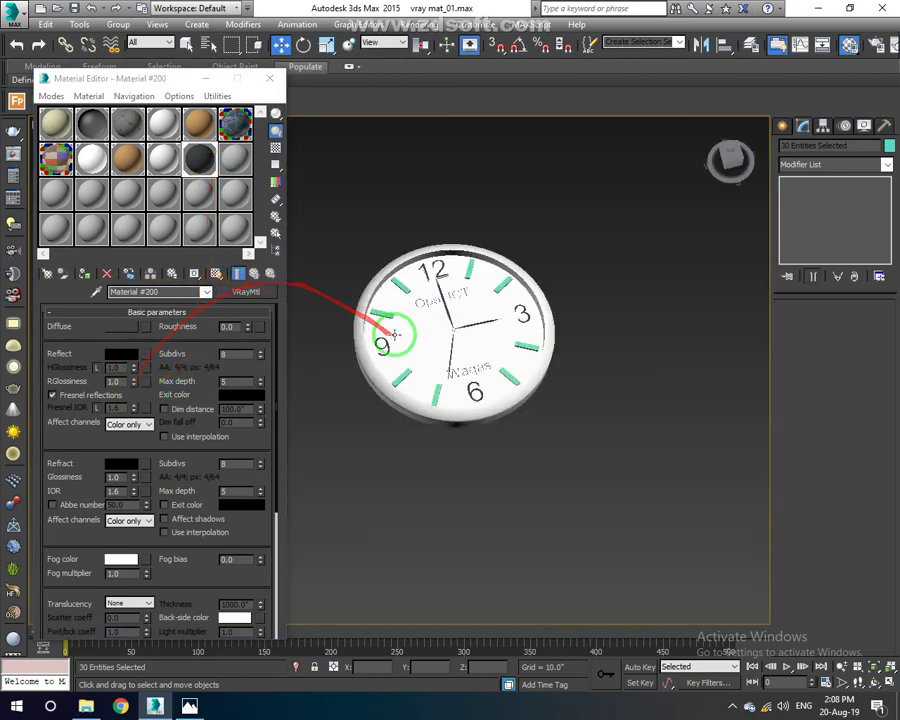
left_click(382, 310)
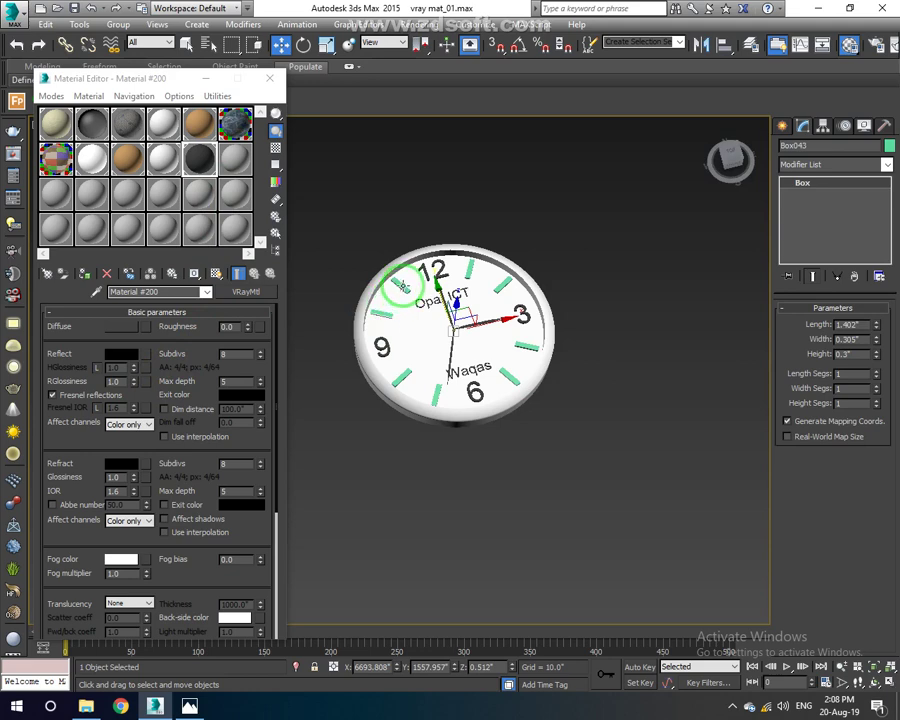
left_click(452, 270, "ctrl")
left_click(494, 277, "ctrl")
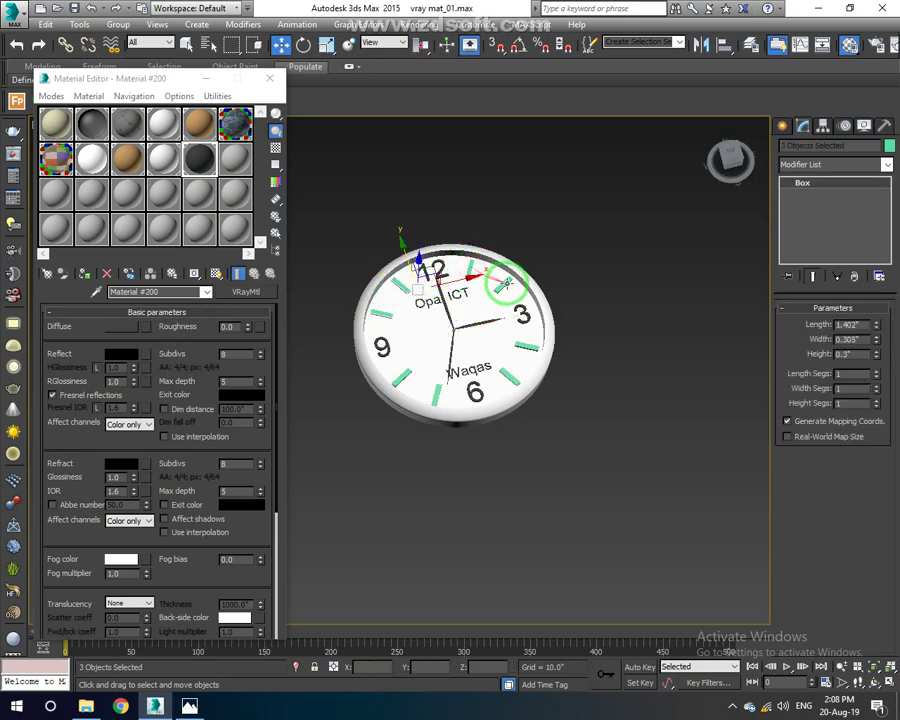
left_click(519, 340, "ctrl")
left_click(505, 380, "ctrl")
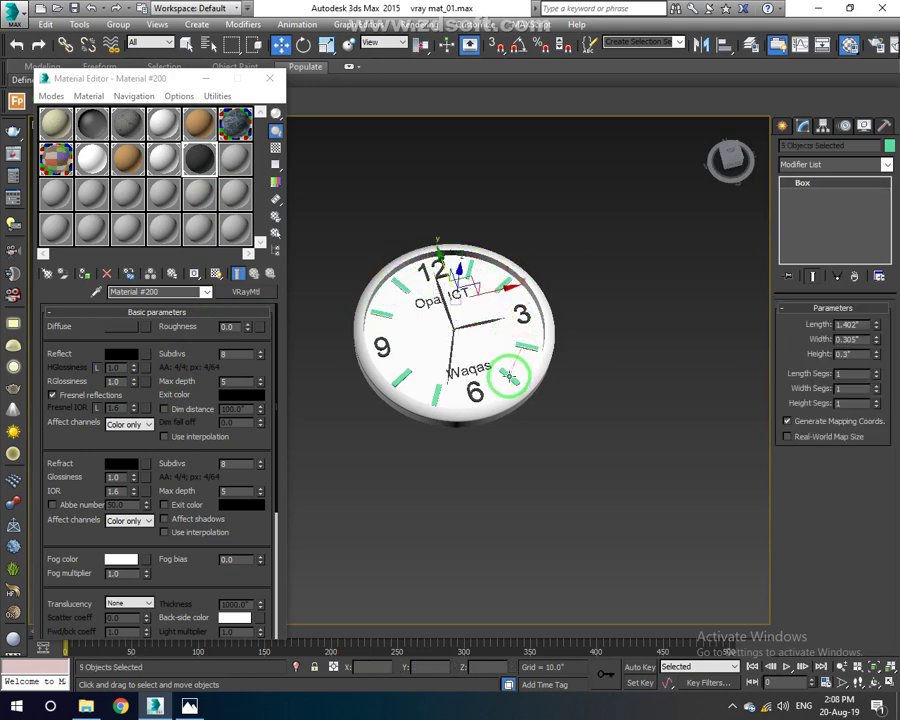
left_click(437, 391, "ctrl")
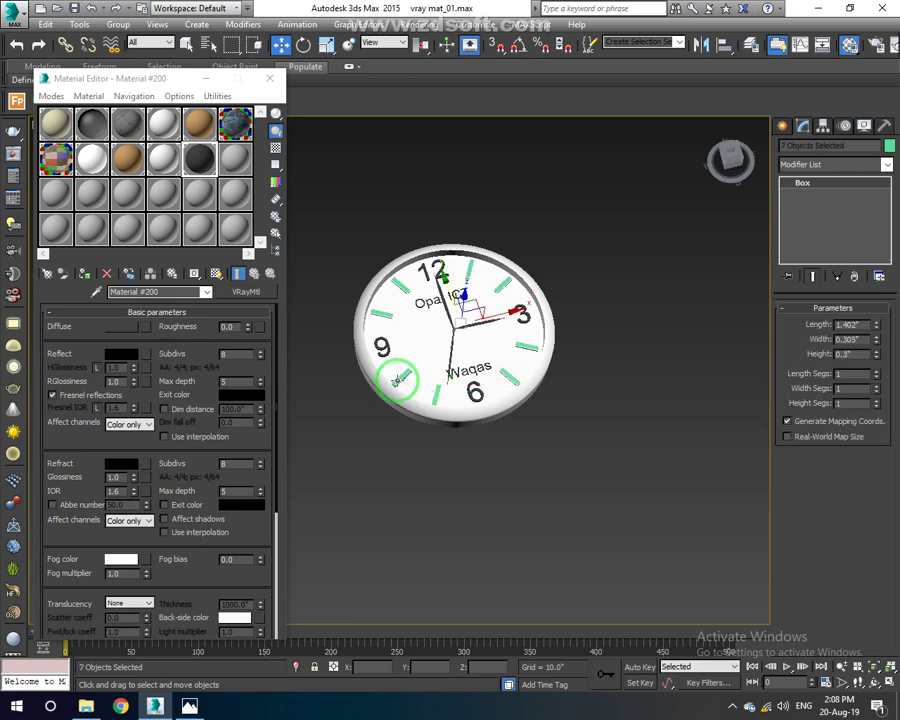
left_click(398, 376, "ctrl")
left_click(383, 314, "ctrl")
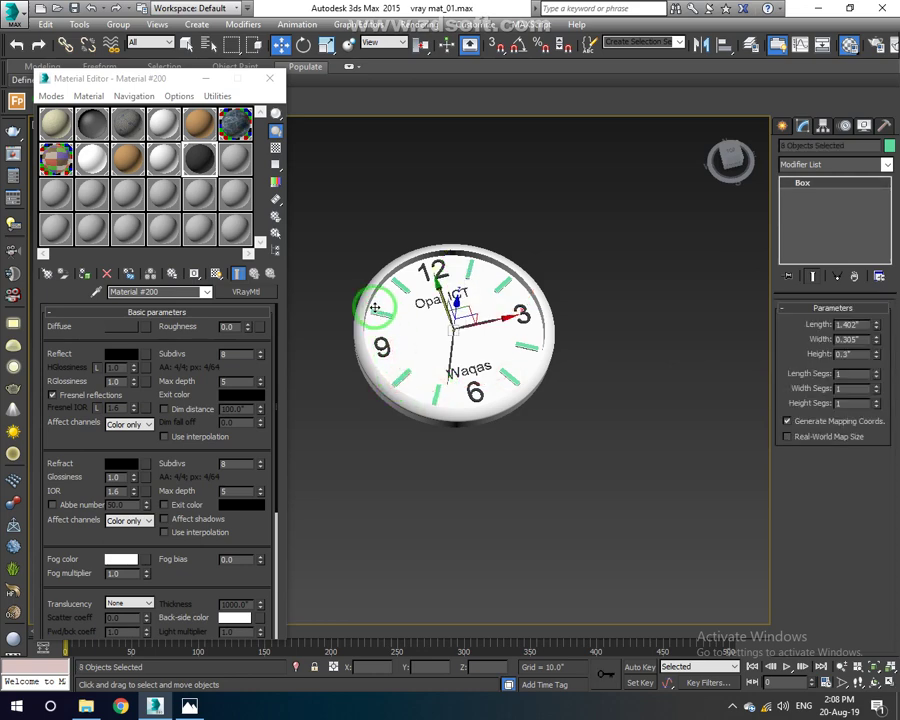
Assign the black VRayMtl (Material #200) to the selected hour markers.
scroll(390, 324, "up", 5)
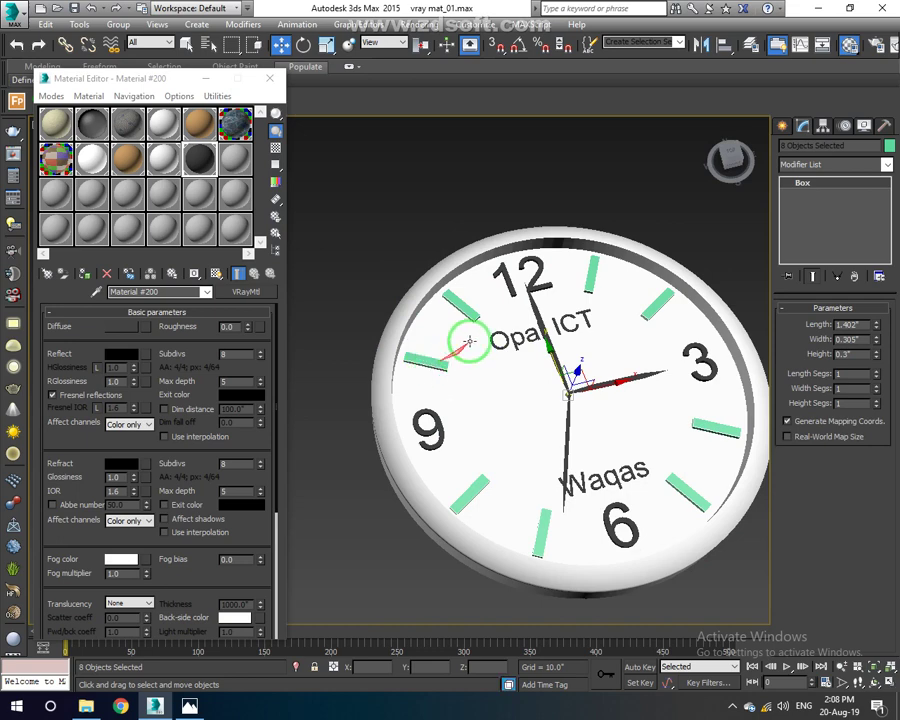
left_click(734, 704)
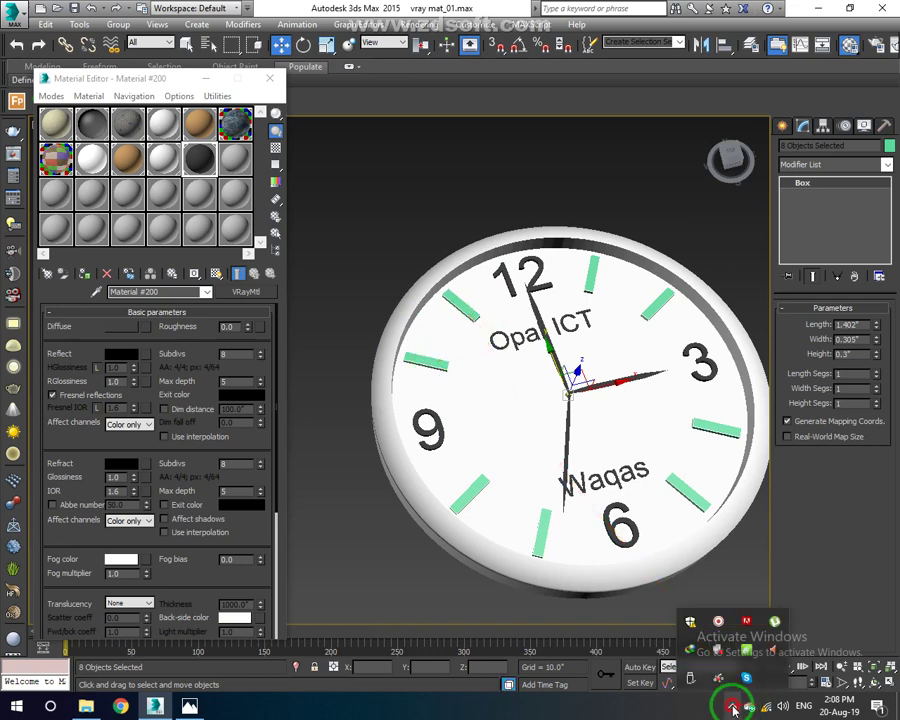
left_click(722, 627)
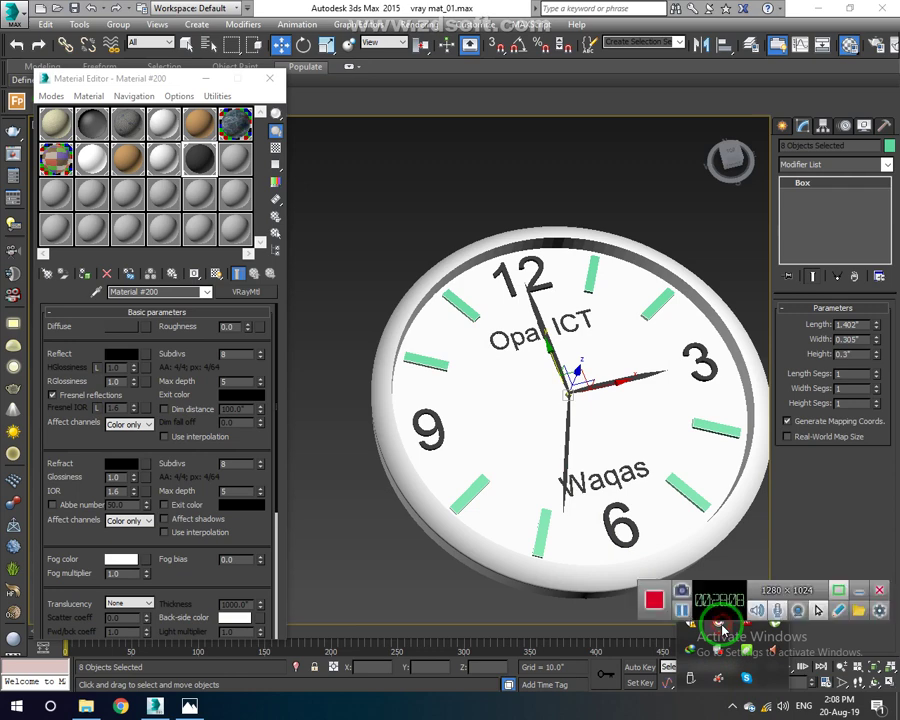
left_click(199, 157)
left_click(87, 276)
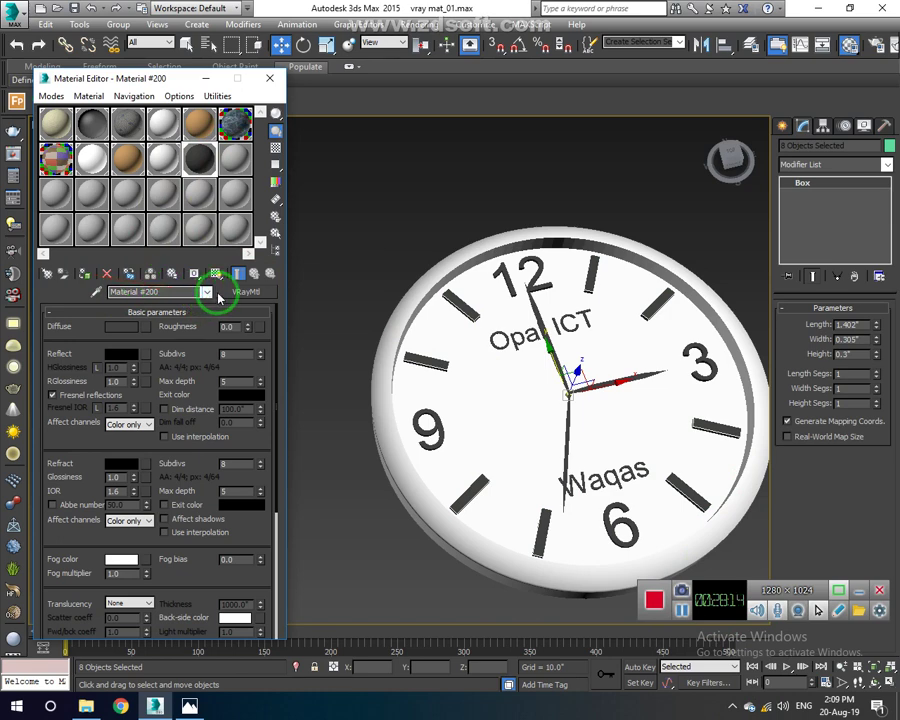
left_click(398, 226)
left_click_drag(398, 226, 557, 368)
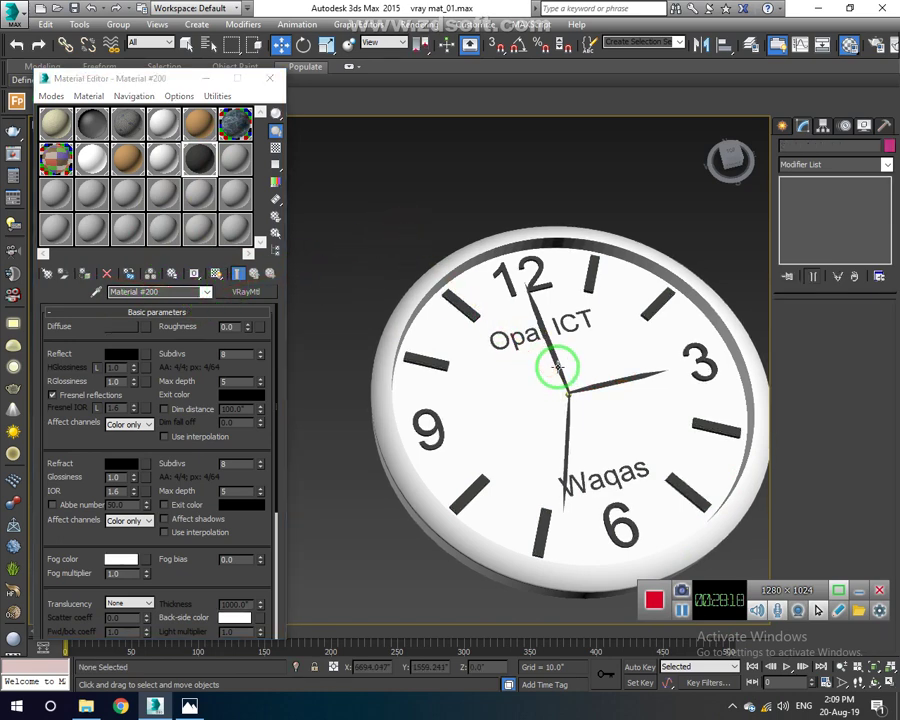
left_click(566, 440)
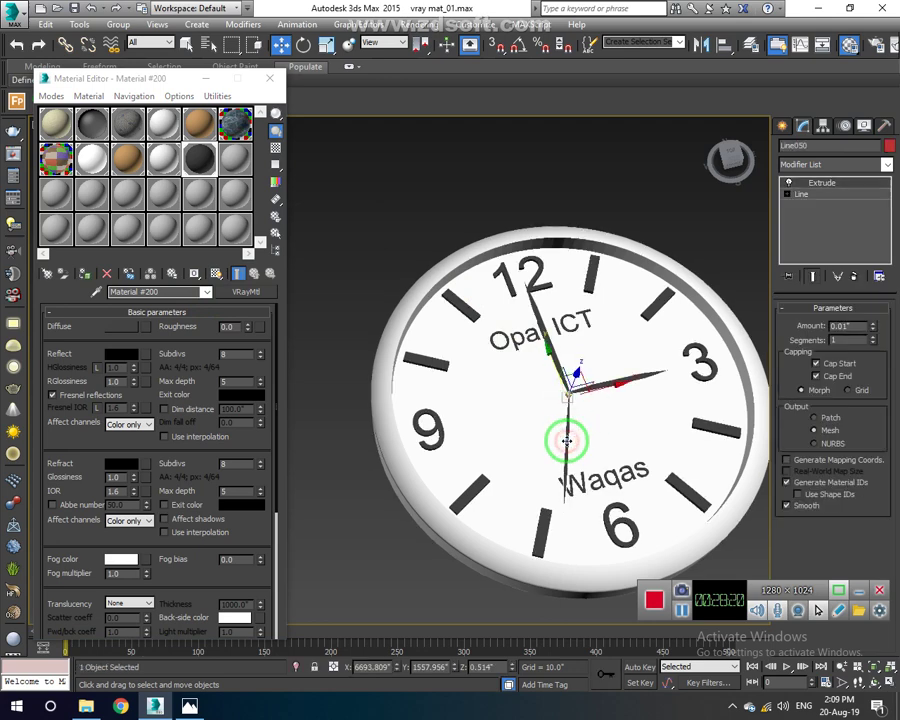
Give the Line050 second hand a VRayMtl with deep red diffuse (159, 8, 8).
left_click_drag(888, 146, 240, 165)
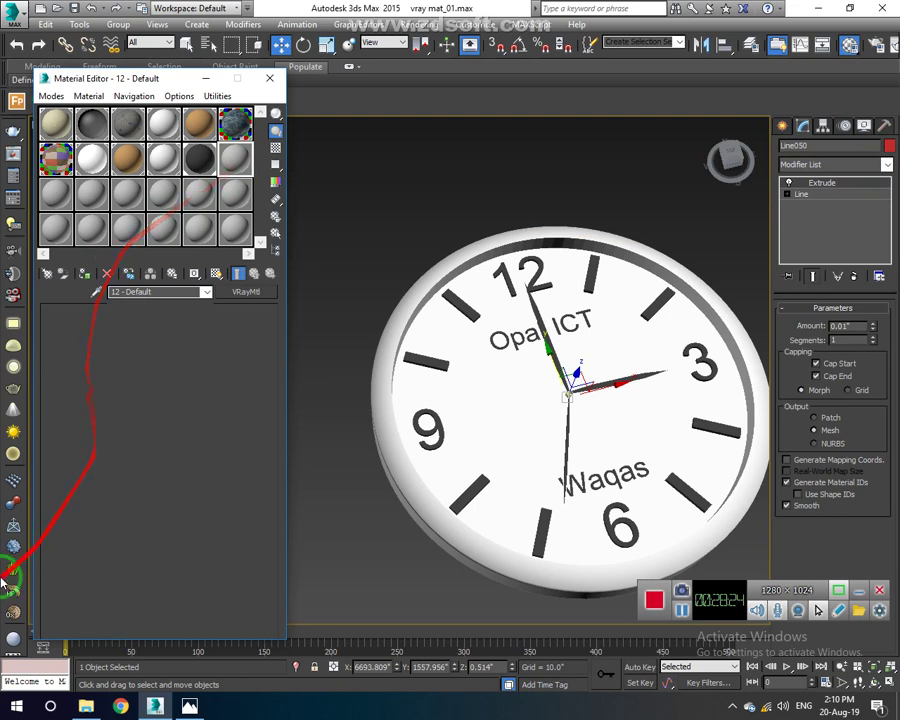
left_click_drag(13, 638, 62, 357)
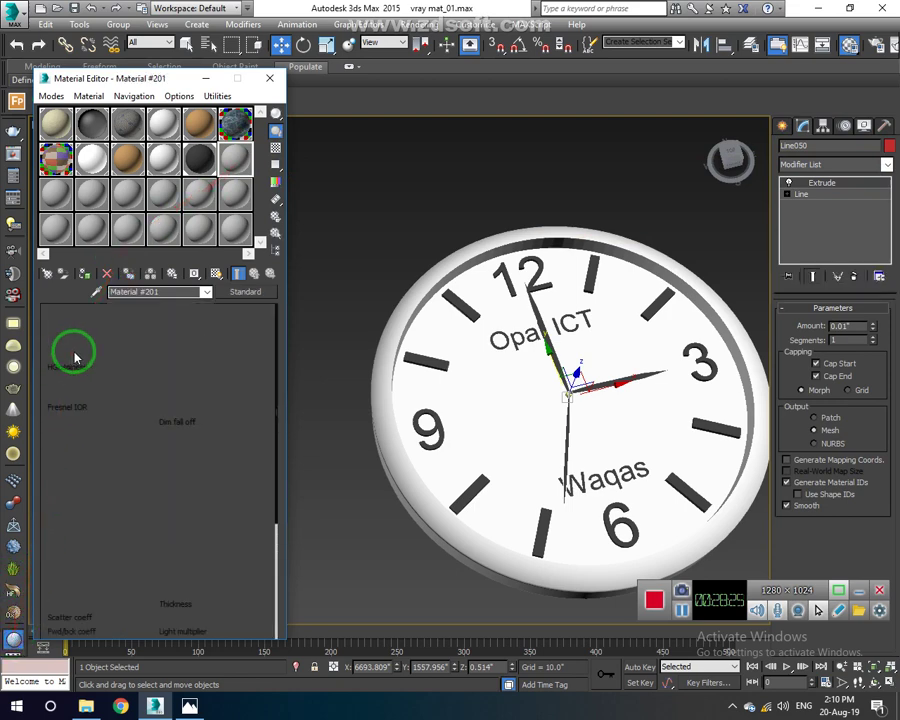
left_click(118, 328)
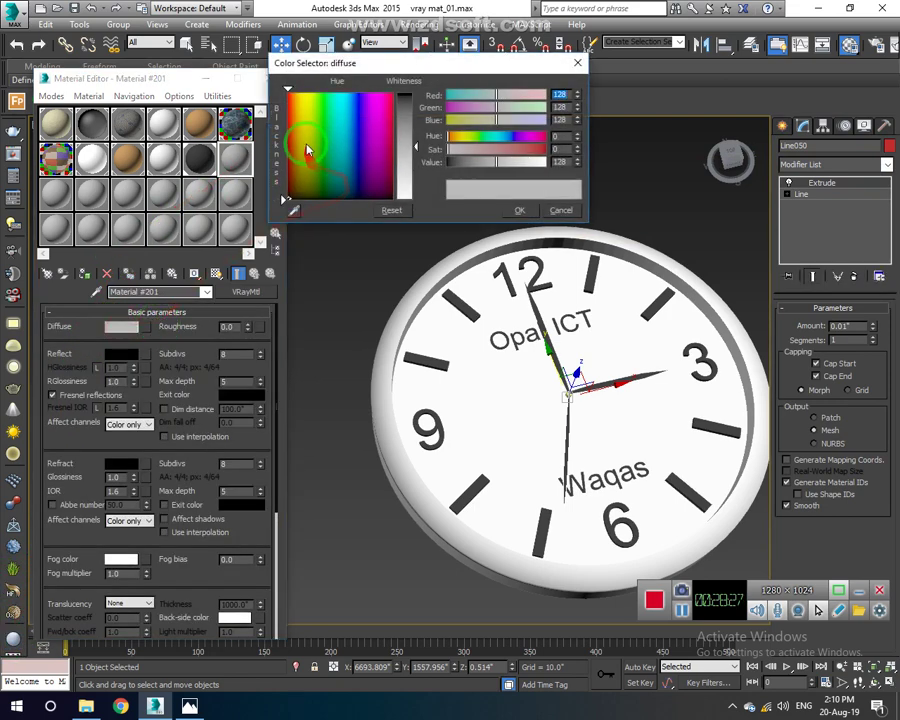
left_click_drag(308, 150, 300, 123)
left_click_drag(405, 101, 410, 104)
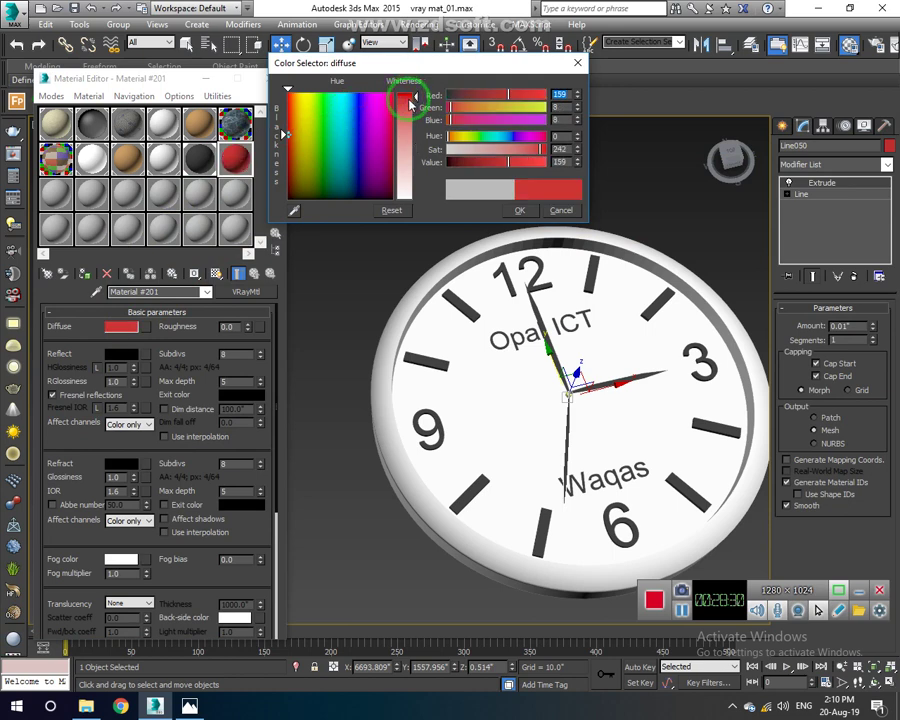
left_click(521, 212)
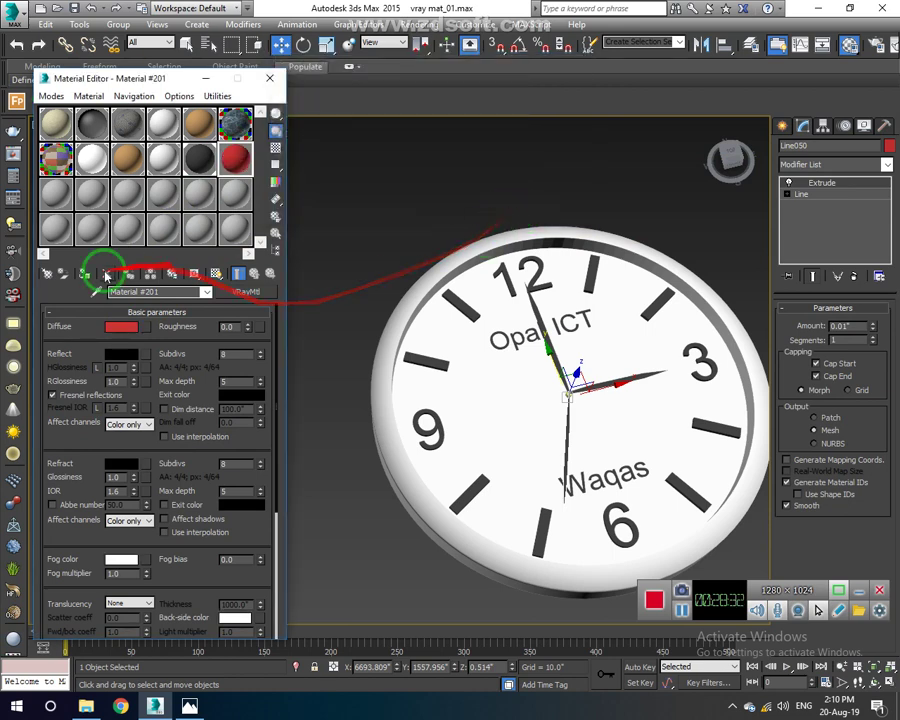
left_click(88, 277)
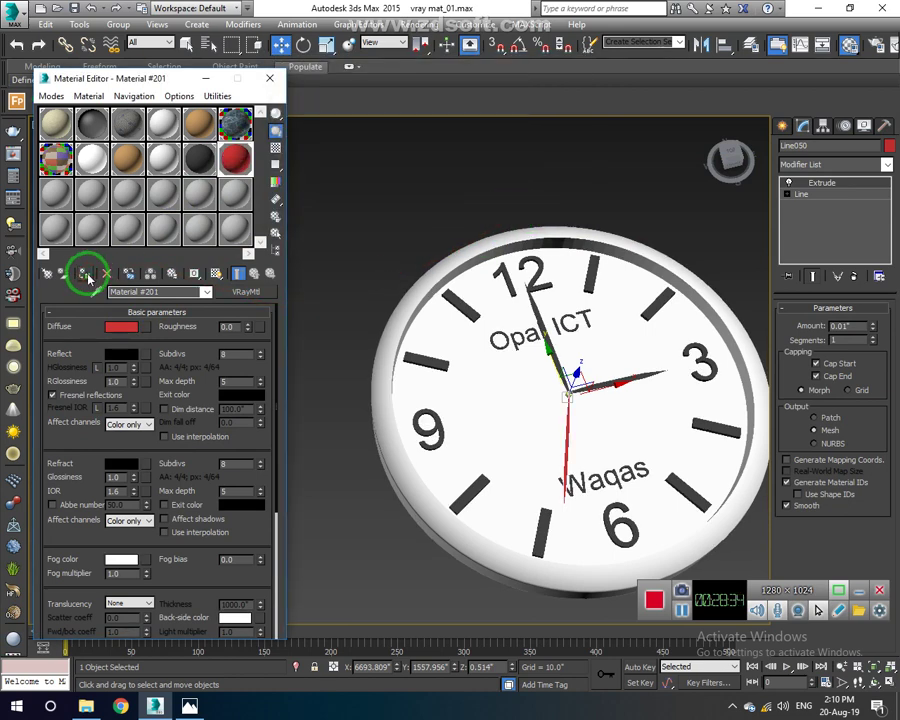
Clear the selection, orbit the view and select the clock body.
left_click(416, 201)
middle_click_drag(550, 382, 655, 530, "alt")
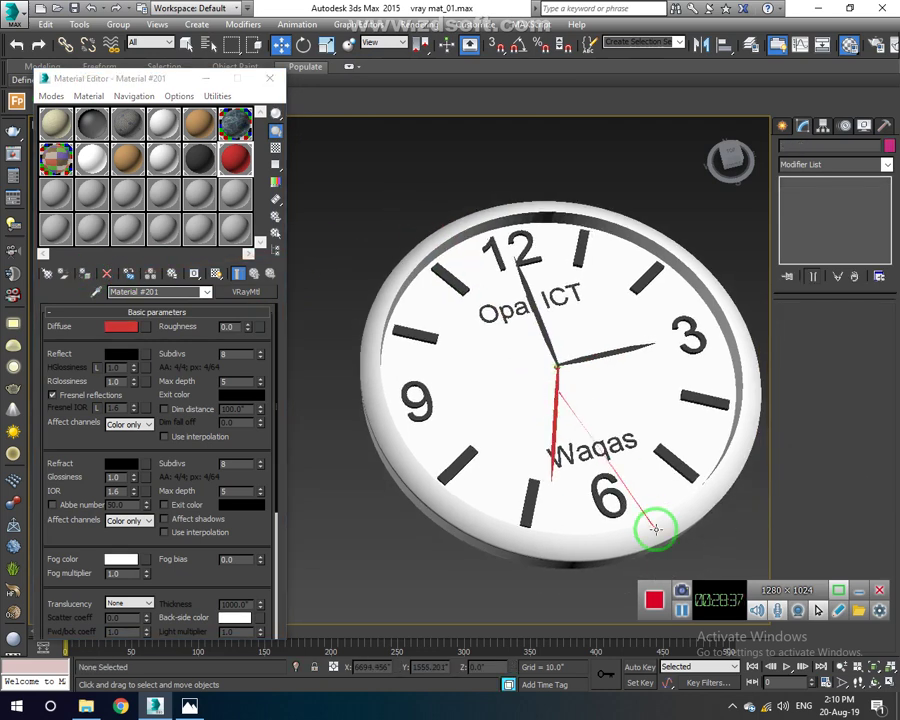
left_click(500, 313)
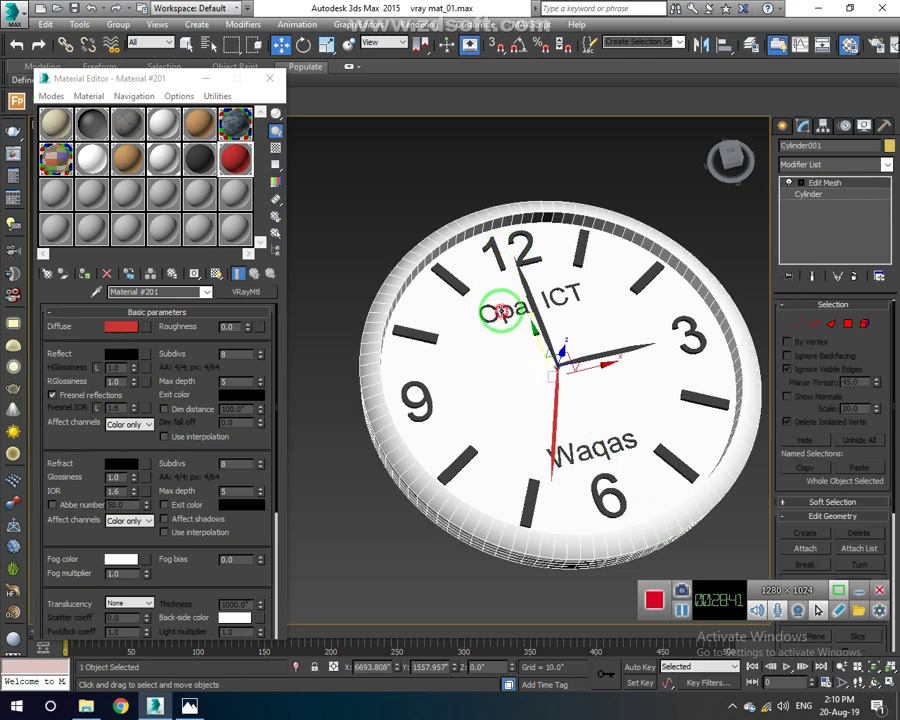
Assign a new blue-diffuse VRayMtl (Material #202) to the Opal ICT text.
left_click(500, 313)
left_click(55, 191)
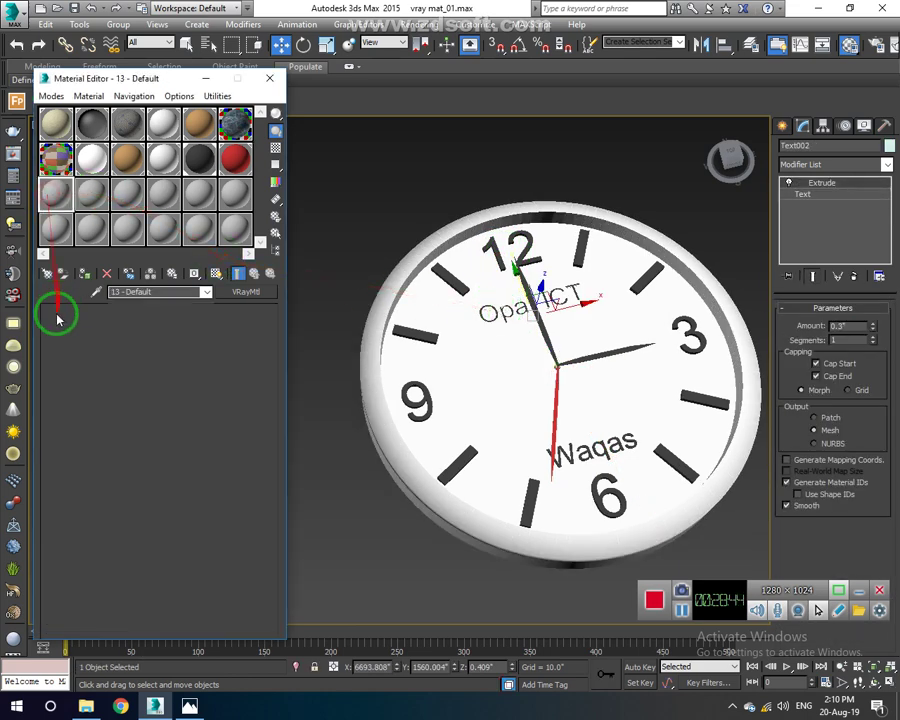
left_click(13, 641)
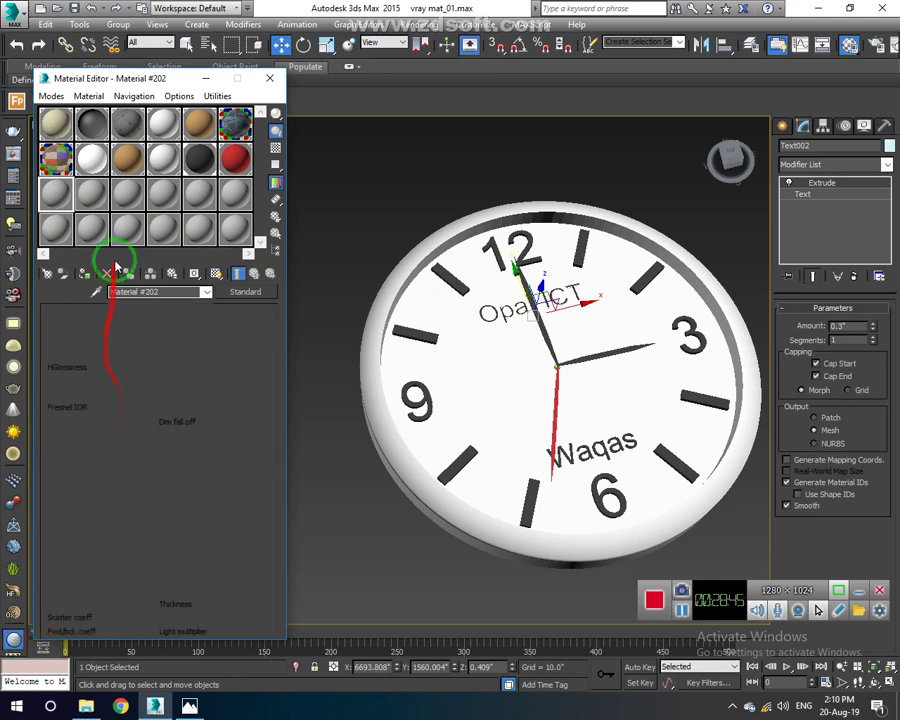
left_click(127, 327)
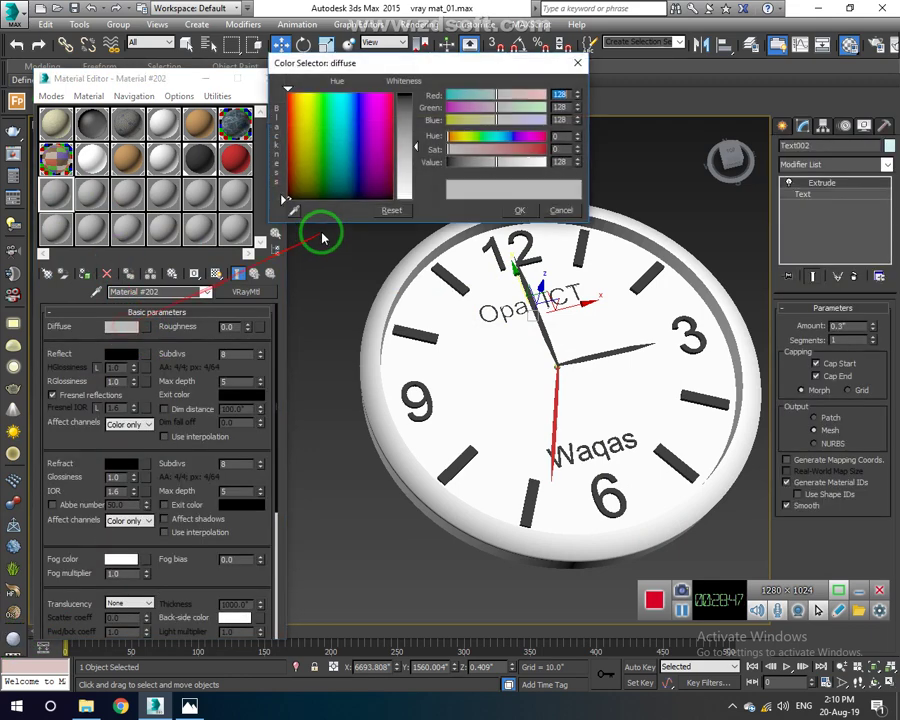
left_click(350, 131)
left_click_drag(411, 112, 413, 102)
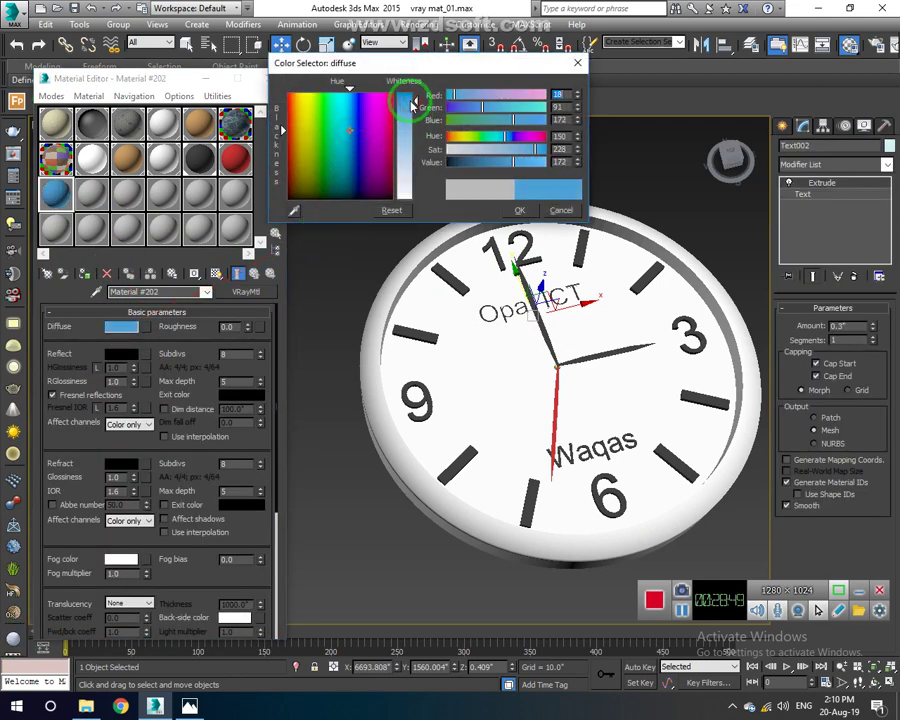
left_click(490, 212)
left_click(86, 274)
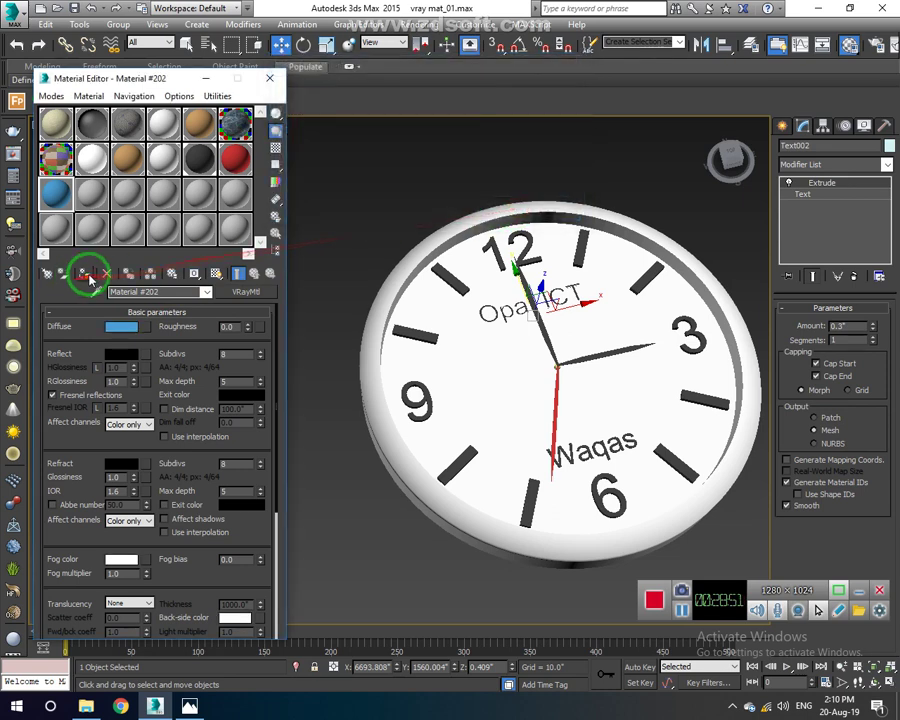
Change the Opal ICT text font to Arial Bold.
mouse_move(315, 261)
left_mouse_down()
mouse_move(864, 441)
mouse_move(848, 225)
left_mouse_up()
left_click(820, 195)
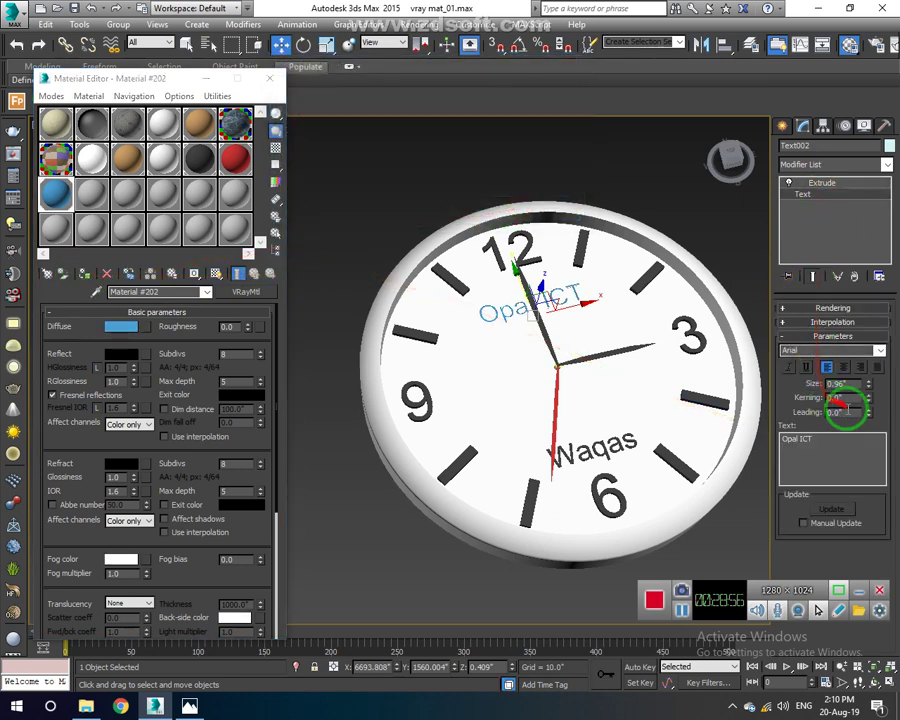
left_click(879, 351)
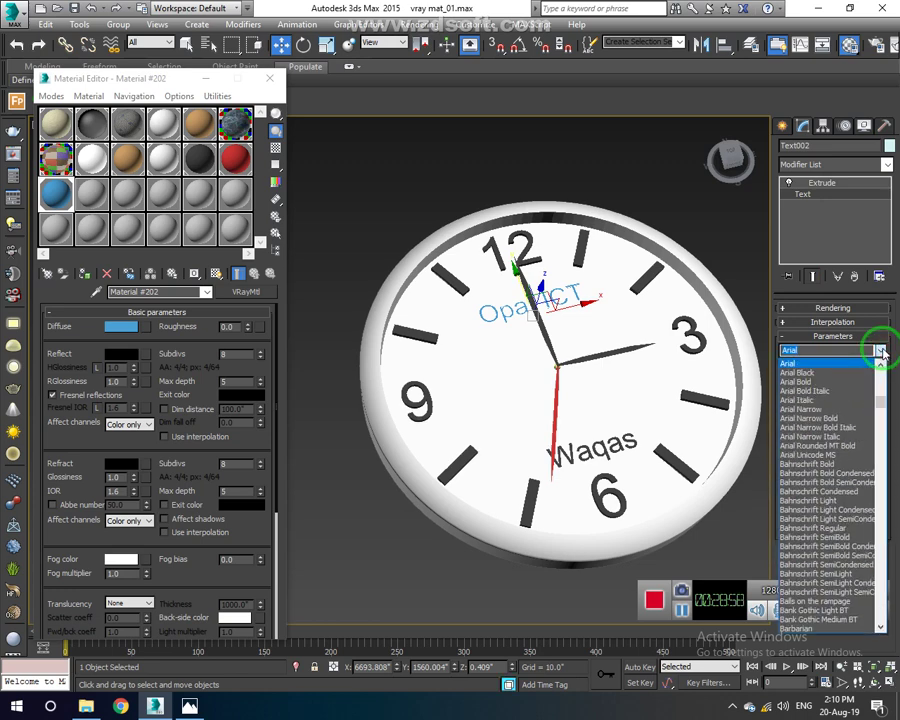
left_click(830, 384)
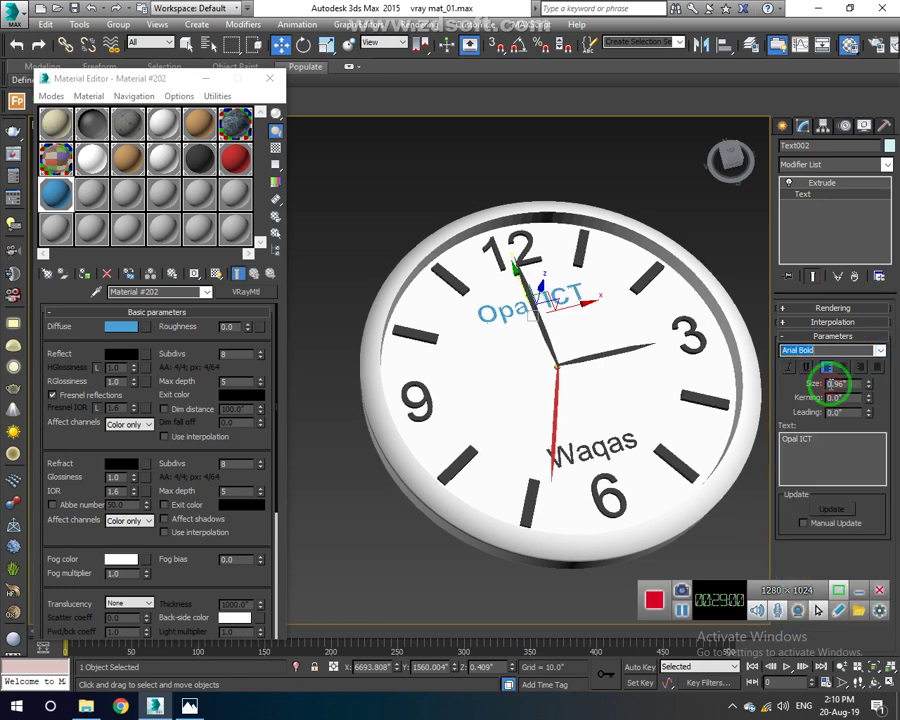
Apply the same blue material to the Waqas text and close the Material Editor.
left_click(378, 212)
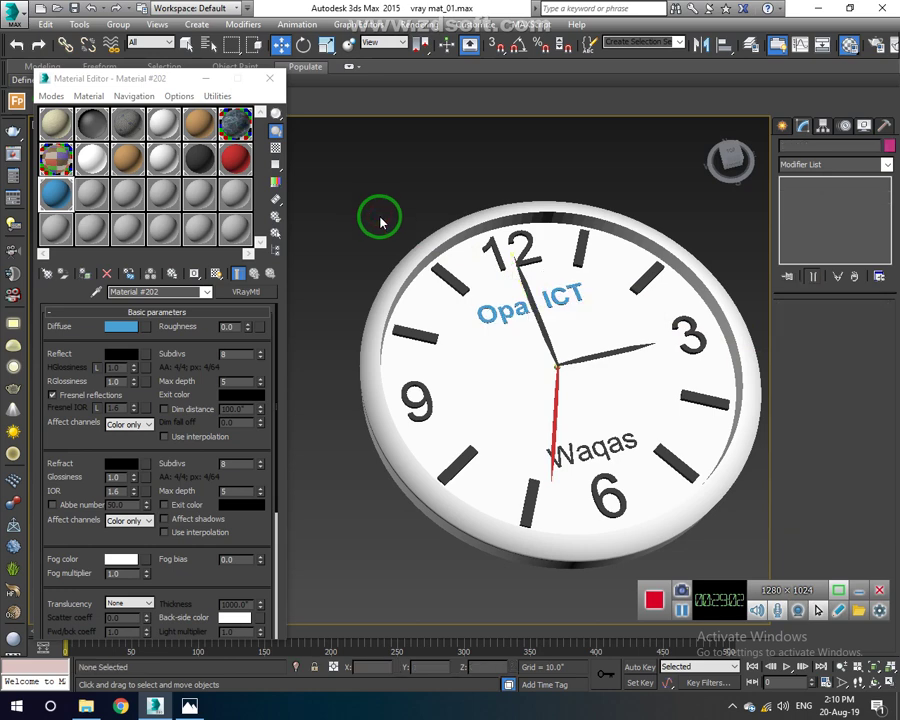
left_click(598, 450)
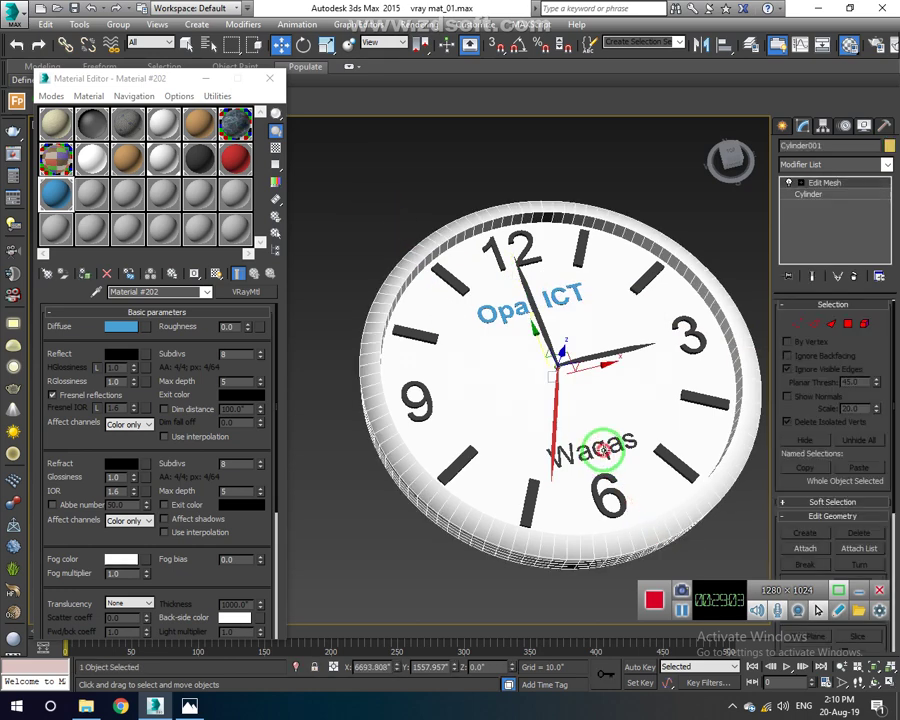
left_click(600, 446)
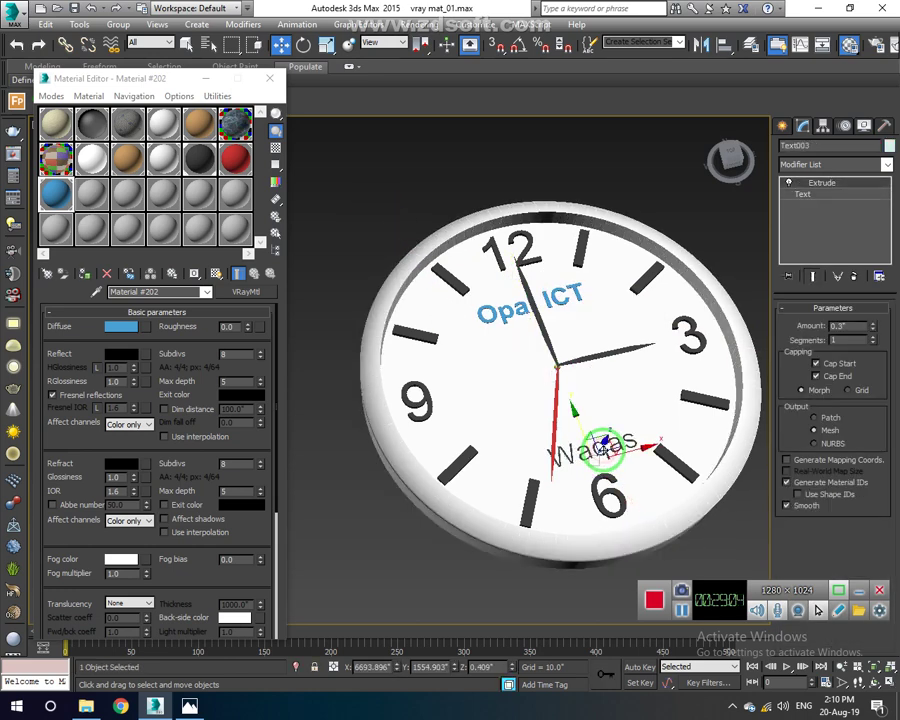
left_click(72, 197)
left_click(84, 272)
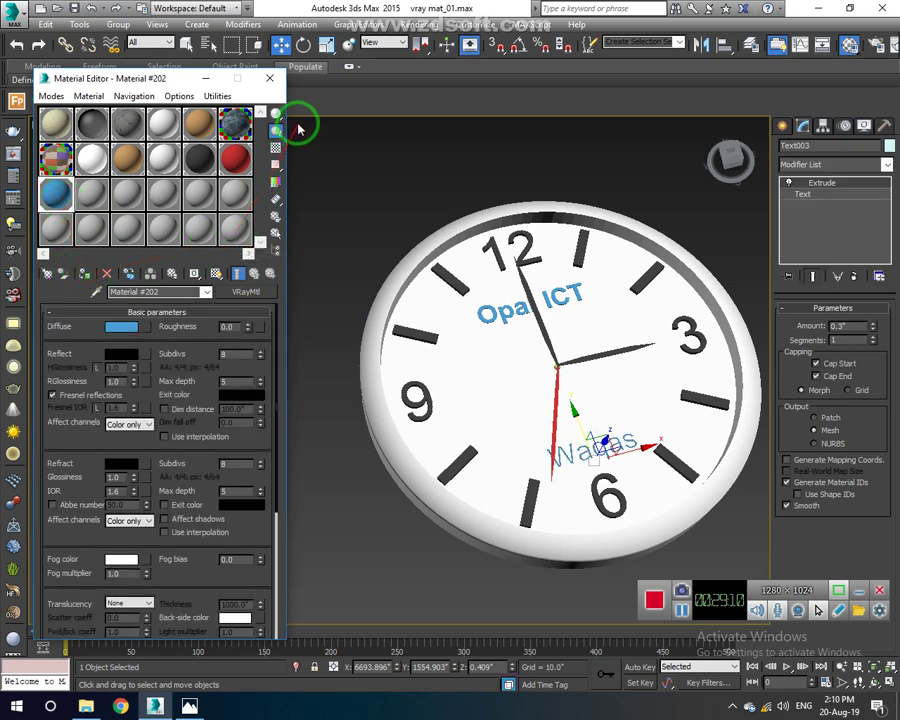
left_click(268, 82)
left_click(315, 257)
middle_click_drag(458, 362, 304, 376, "alt")
Select all 16 clock parts and group them as Group062.
scroll(304, 376, "down", 5)
left_click_drag(237, 237, 558, 492)
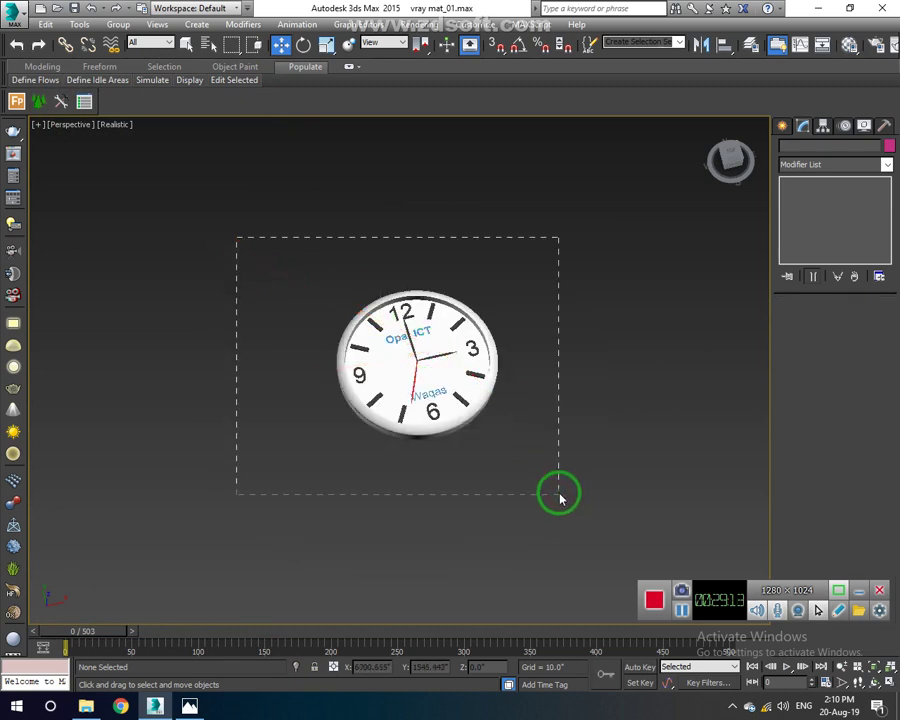
middle_click_drag(558, 492, 341, 274, "alt")
left_click(117, 24)
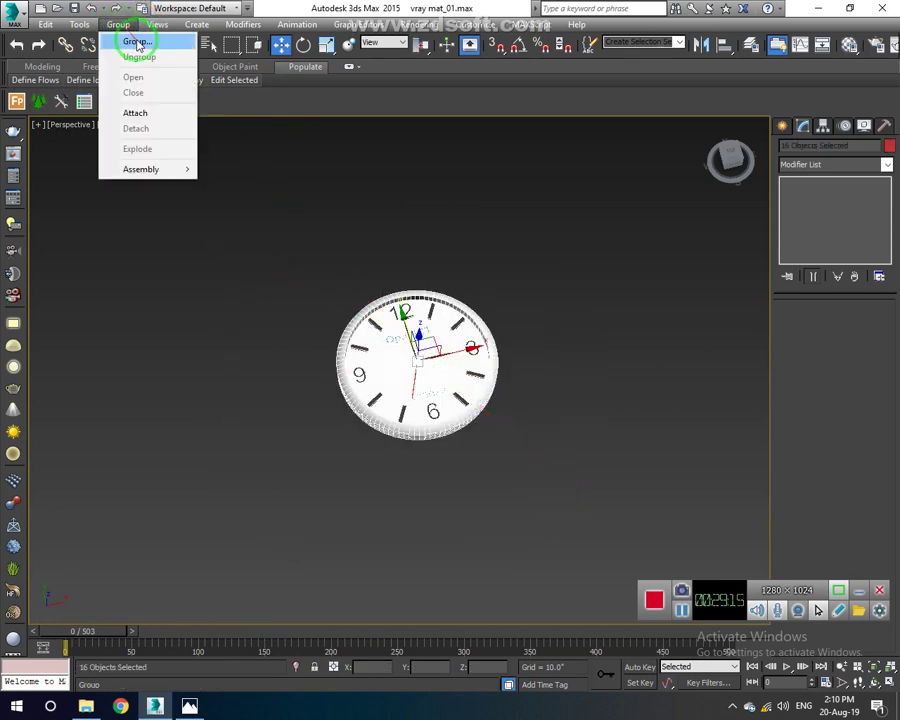
left_click(124, 41)
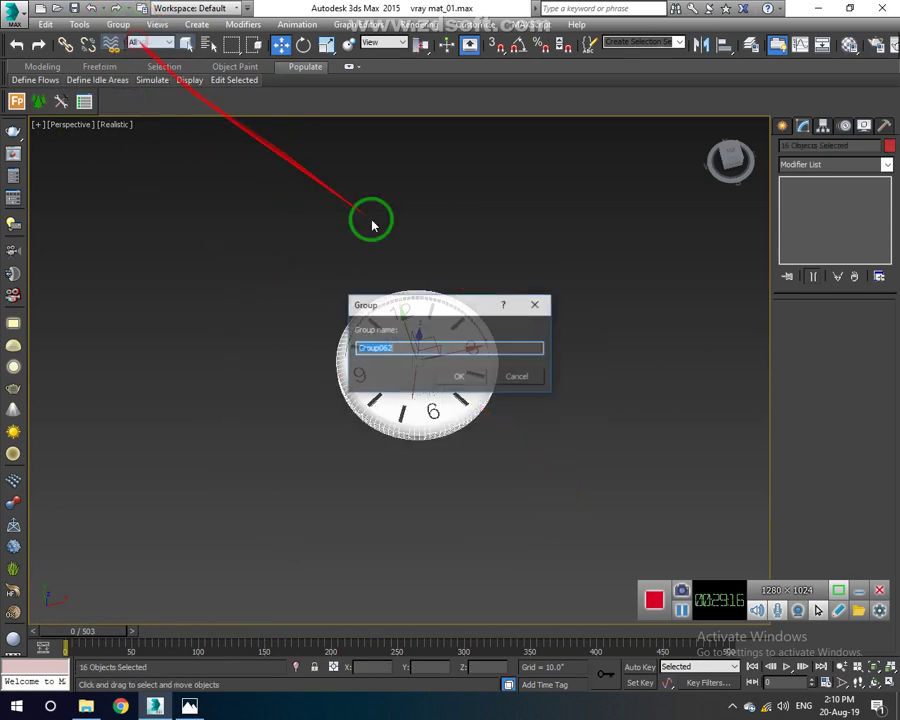
left_click(474, 380)
Open Group062 and select the clock's body cylinder.
scroll(470, 376, "up", 3)
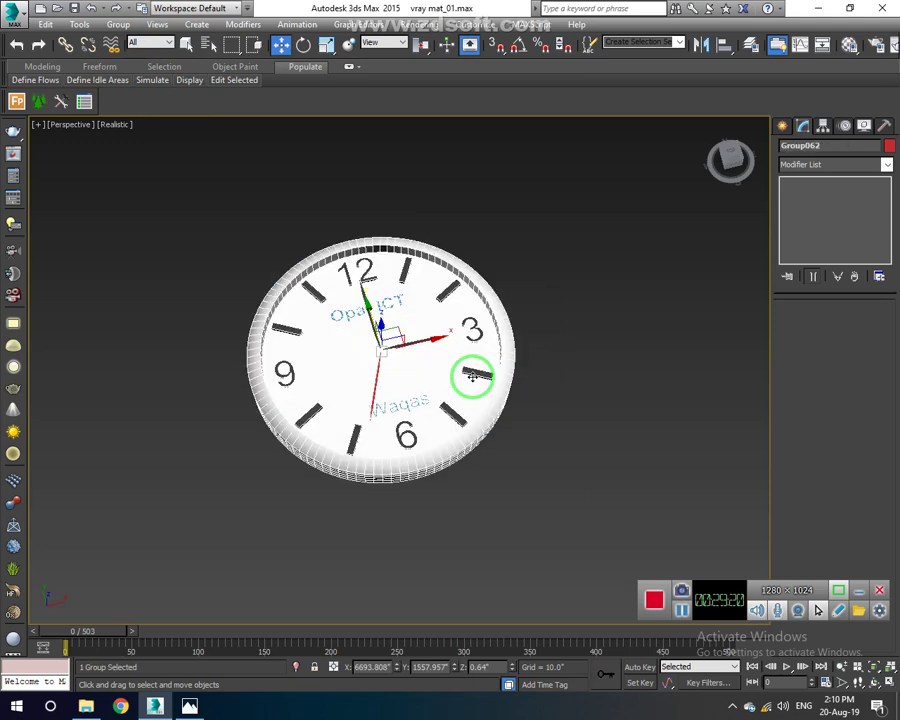
scroll(370, 378, "up", 5)
scroll(510, 388, "down", 8)
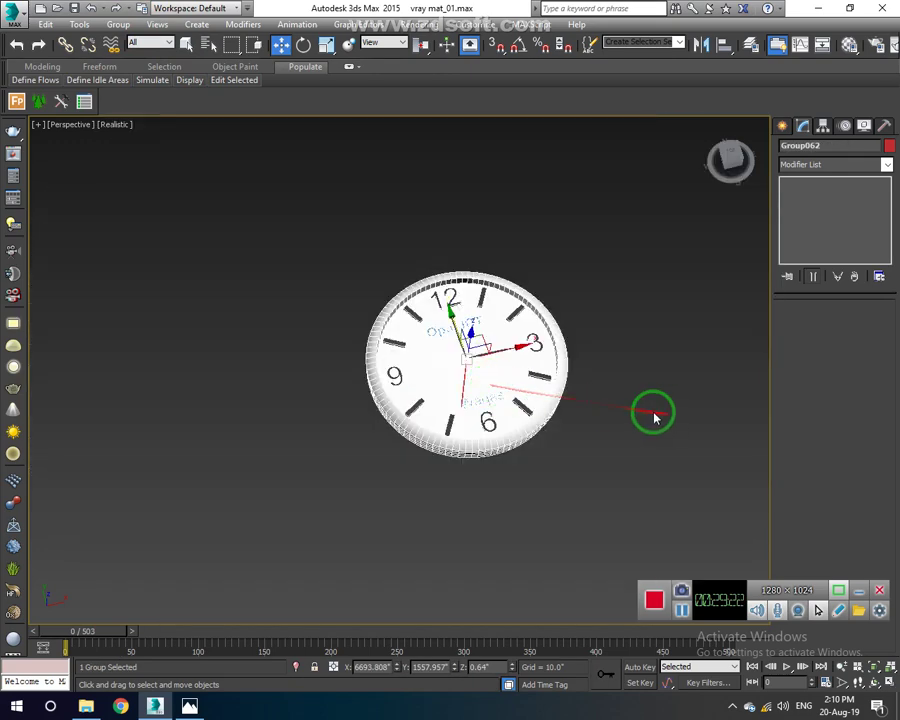
left_click(122, 25)
left_click(136, 58)
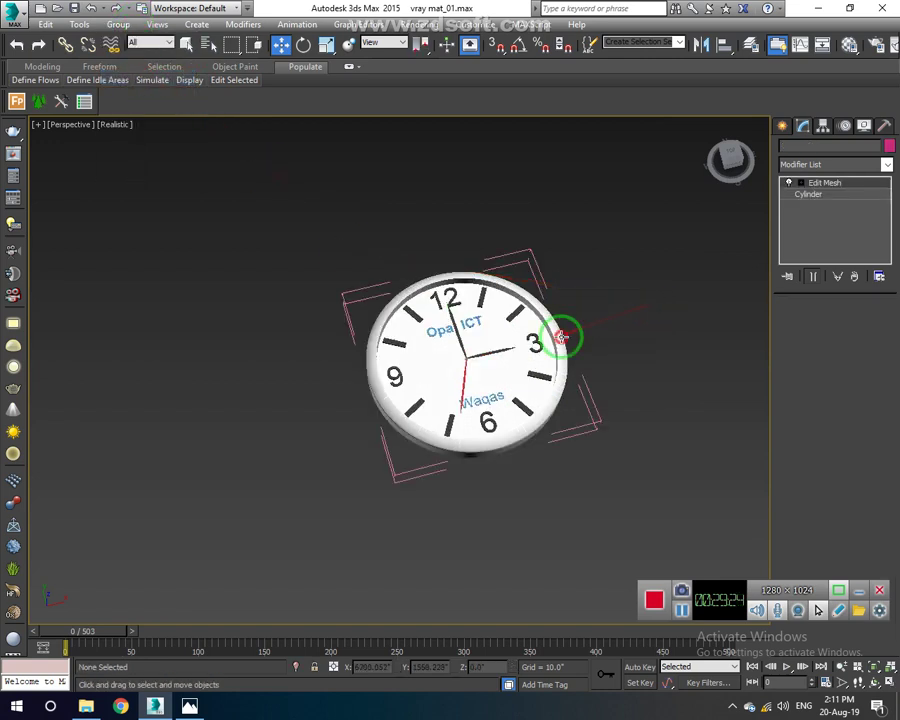
left_click(562, 338)
Clone the clock body upward on Z as the copy Cylinder003.
mouse_move(515, 340)
middle_mouse_down("alt")
mouse_move(538, 414)
mouse_move(532, 385)
mouse_move(492, 330)
middle_mouse_up("alt")
left_click_drag(468, 330, 478, 266, "shift")
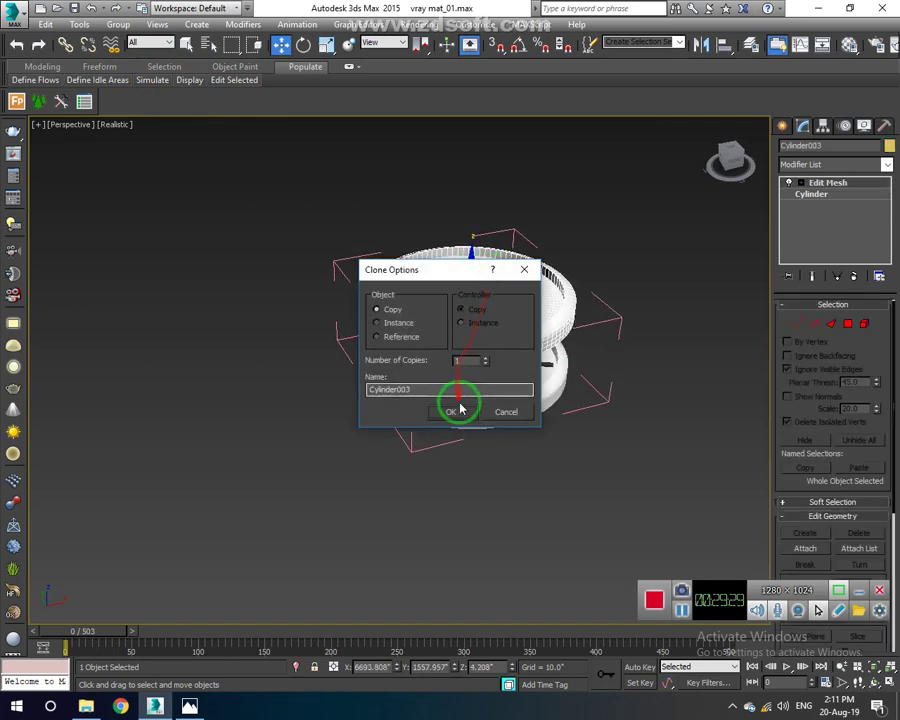
left_click(462, 412)
scroll(490, 352, "up", 5)
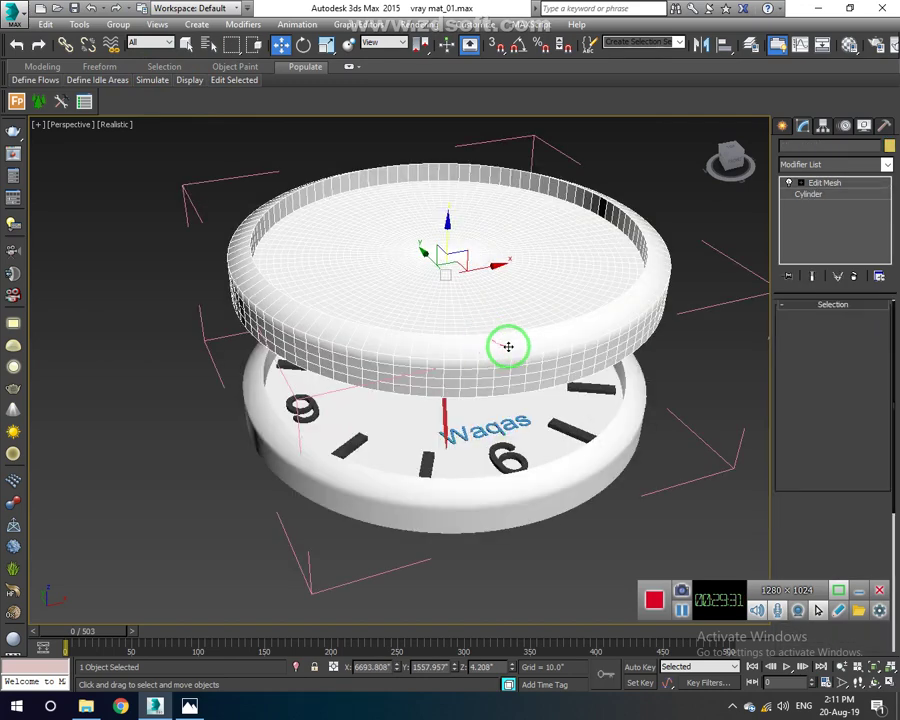
Scale Cylinder003 flat along Z into a thin disc.
left_click(326, 44)
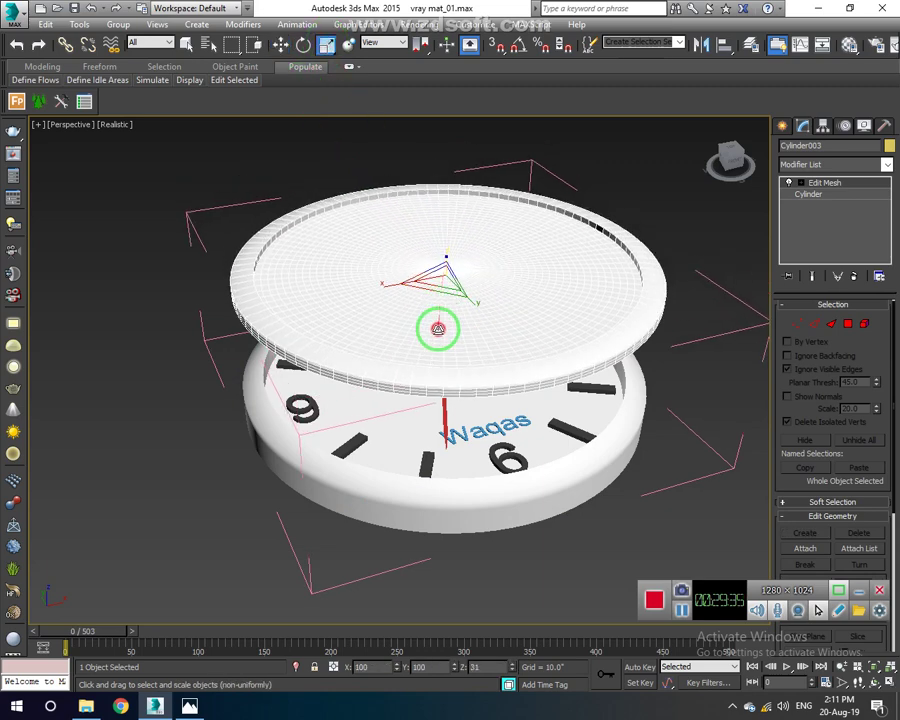
left_click_drag(450, 225, 446, 397)
left_click_drag(434, 230, 444, 258)
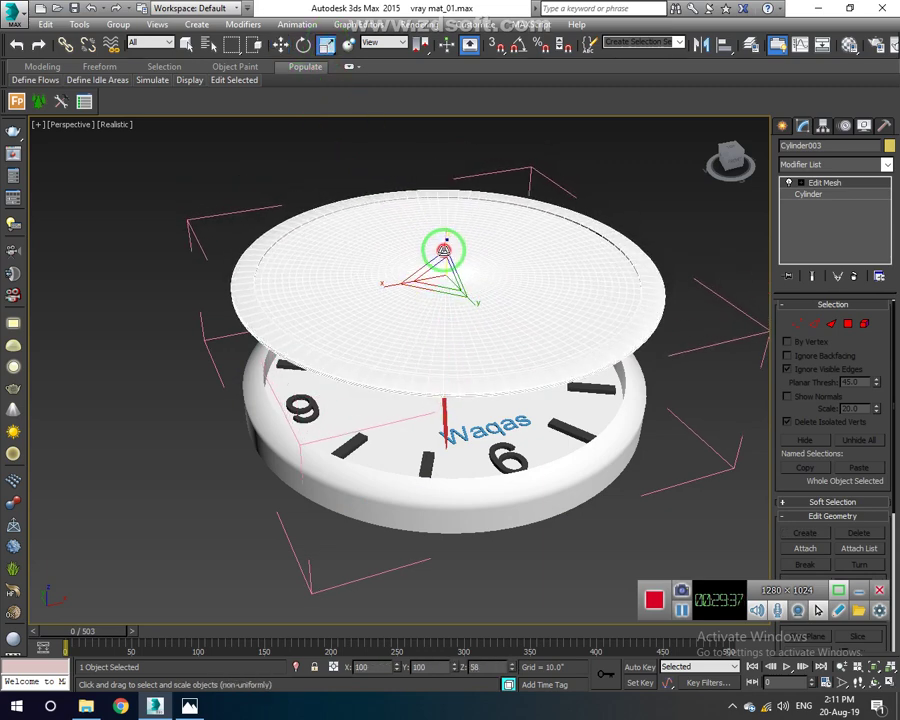
Rotate the disc to a Y rotation of -180.
left_click(303, 44)
left_click_drag(419, 232, 281, 478)
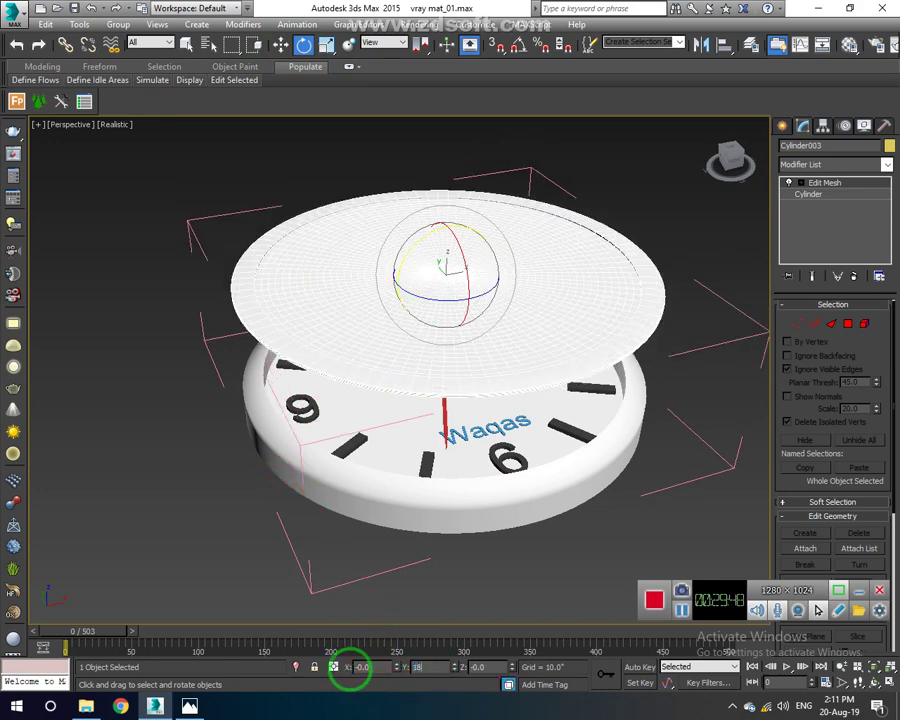
type("-180.0")
key("Return")
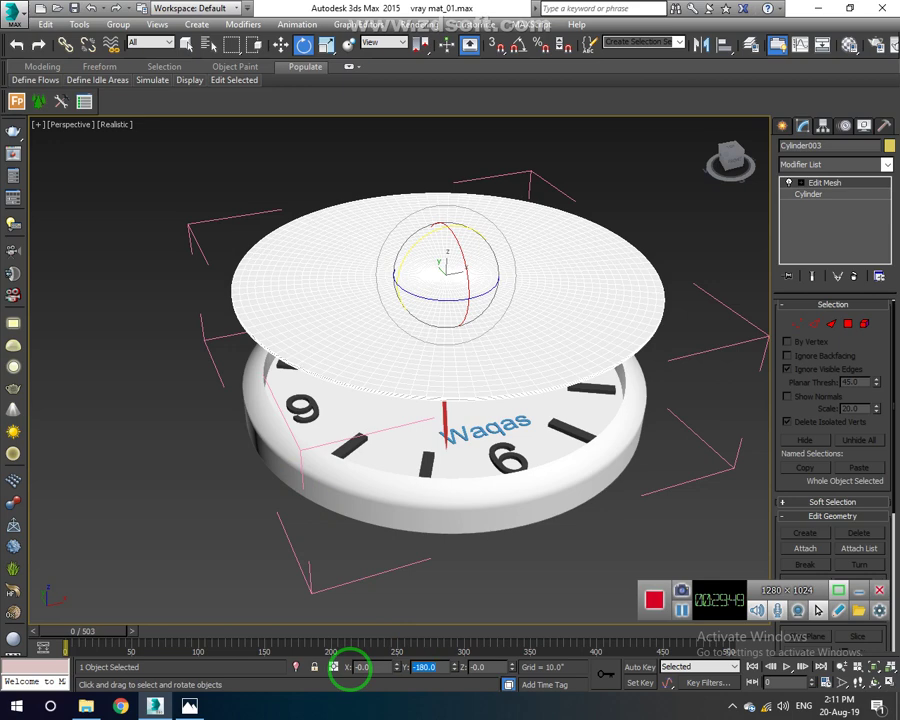
middle_click_drag(315, 415, 338, 413)
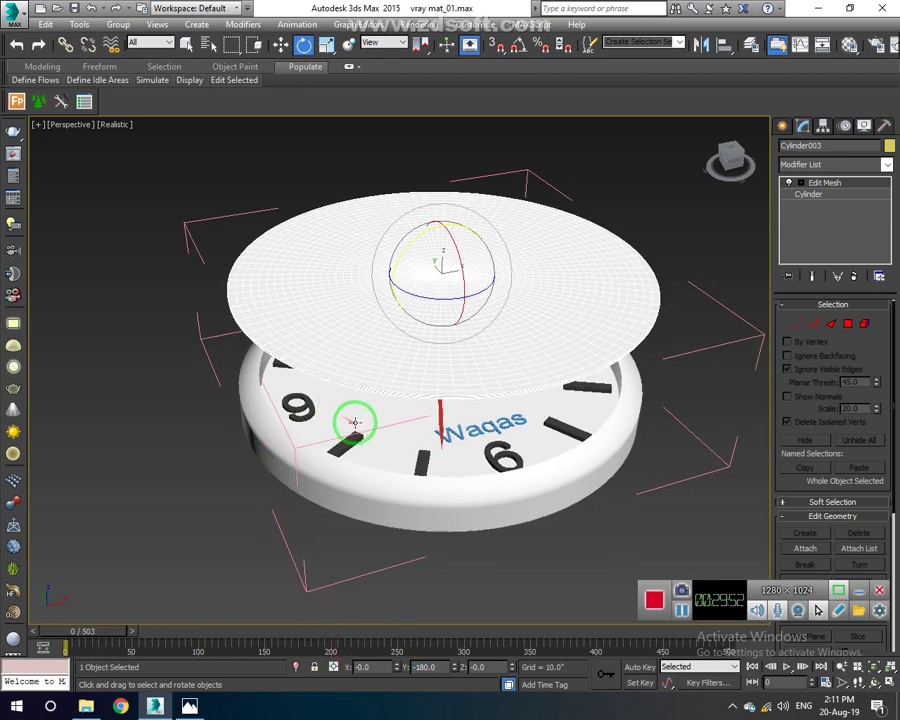
In the Front wireframe view, move the disc down onto the clock body.
key("w")
key("f")
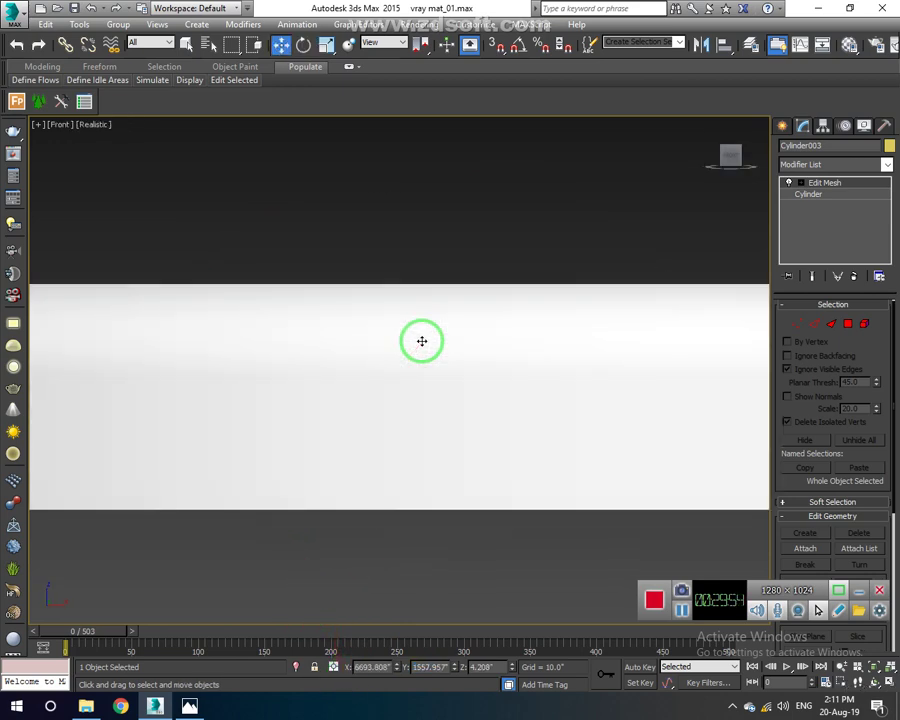
key("F3")
left_click_drag(399, 324, 388, 465)
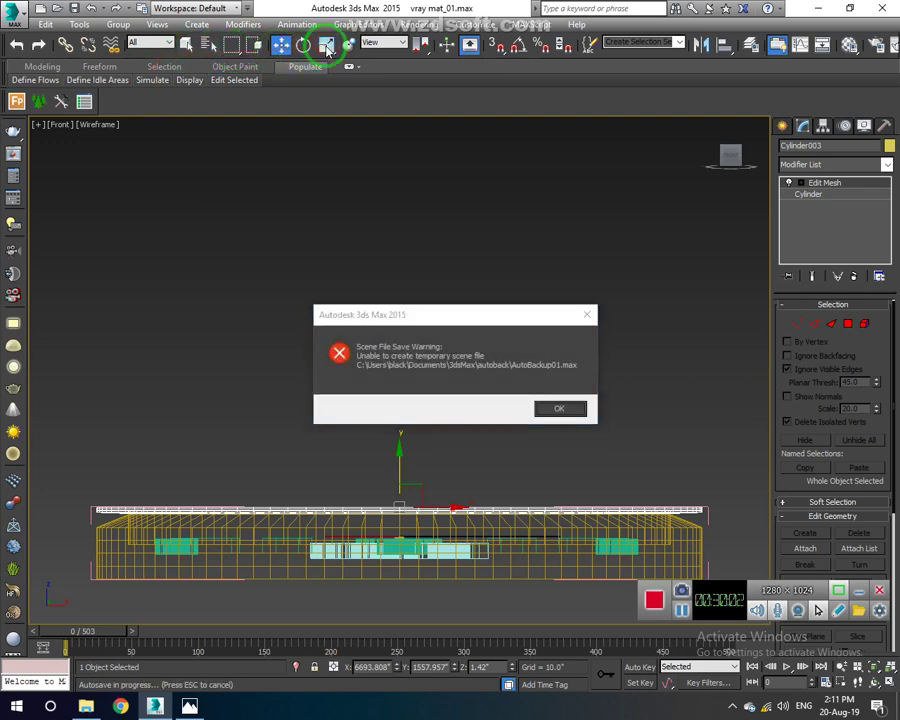
left_click(566, 407)
Uniform-scale the disc to about 89.6%, nudge it lower, and frame it in shaded Perspective.
left_click(326, 44)
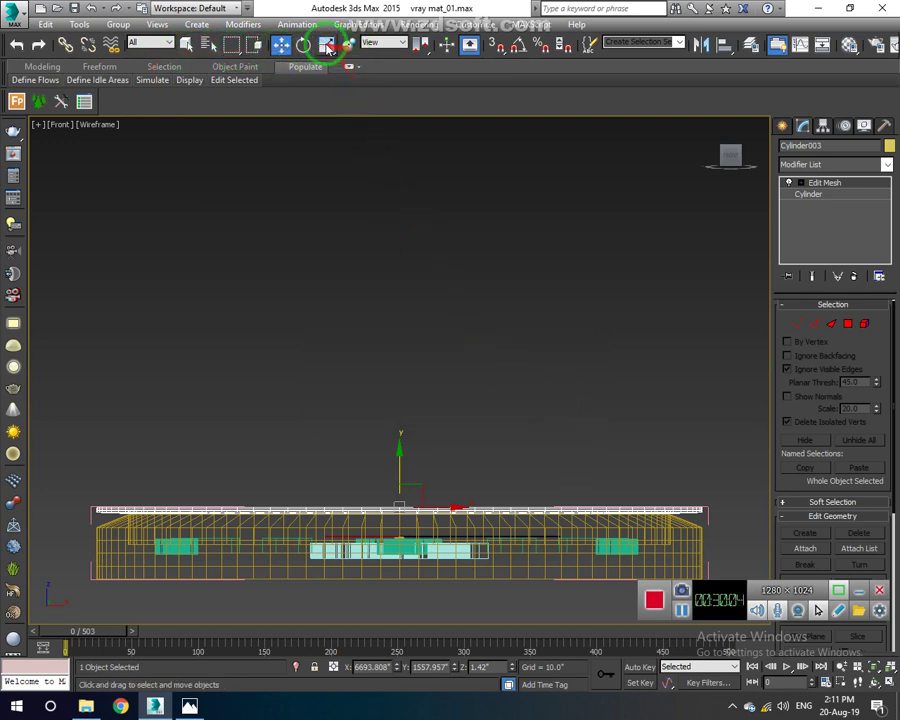
left_click_drag(403, 504, 403, 505)
key("w")
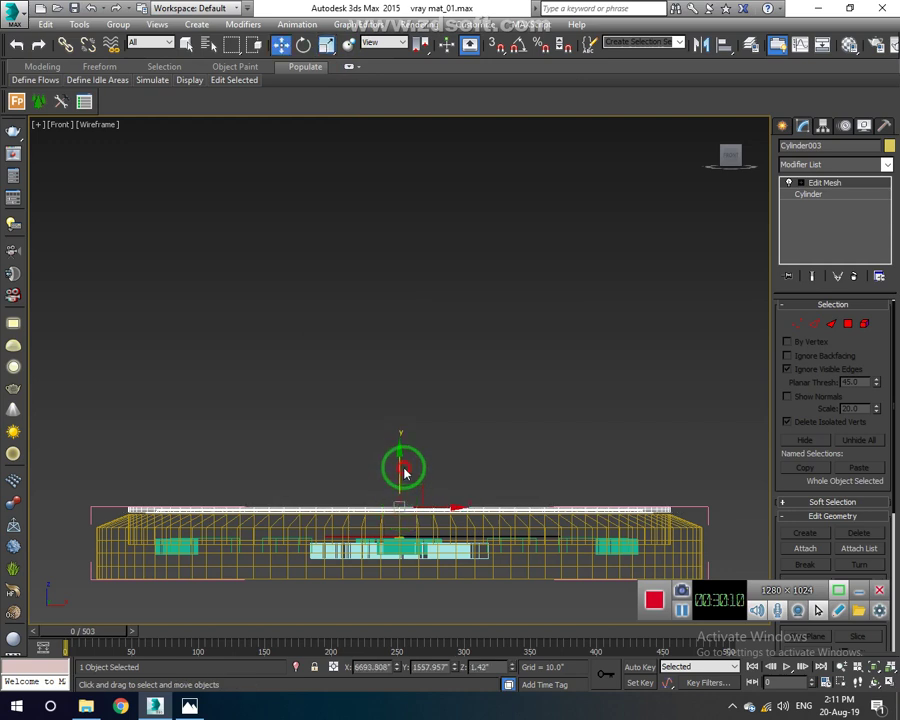
left_click(403, 474)
left_click(409, 506)
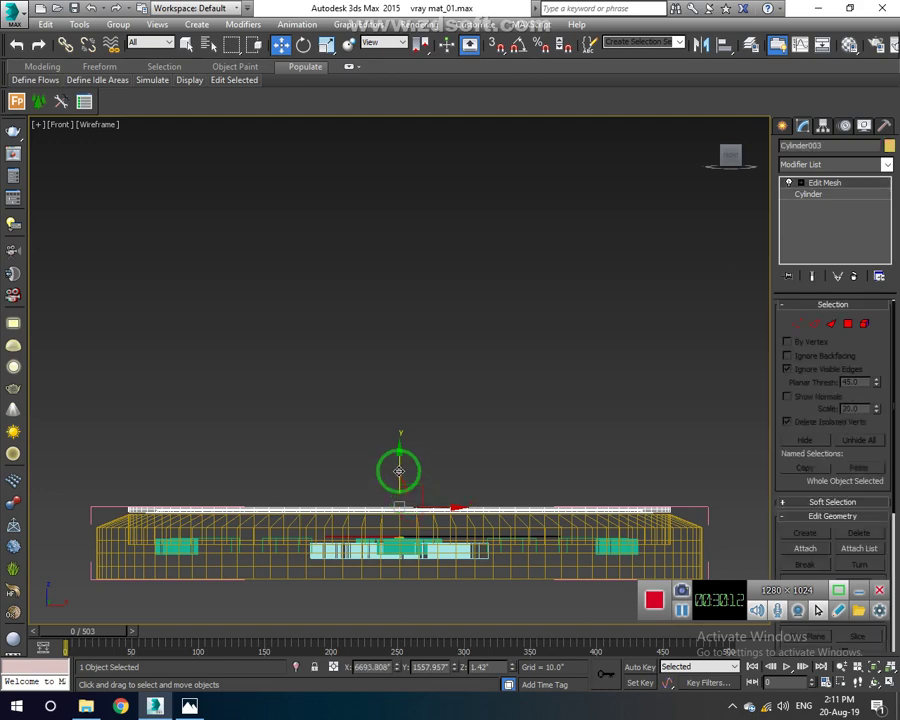
left_click_drag(400, 506, 400, 509)
key("p")
key("F3")
key("z")
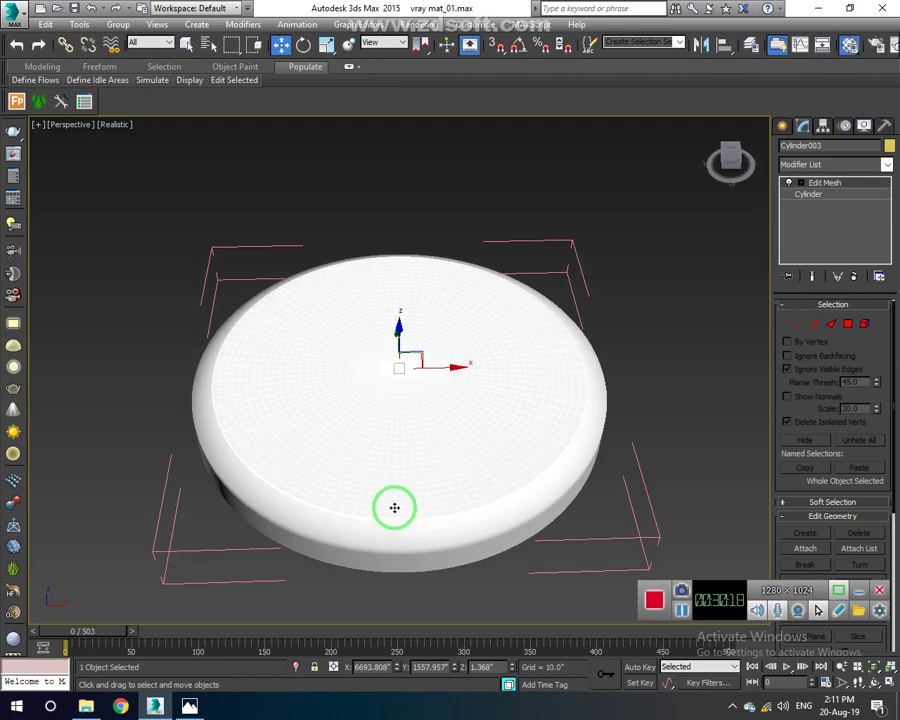
Give Cylinder003 a glass VRayMtl with grey 25 reflection and light grey refraction.
key("m")
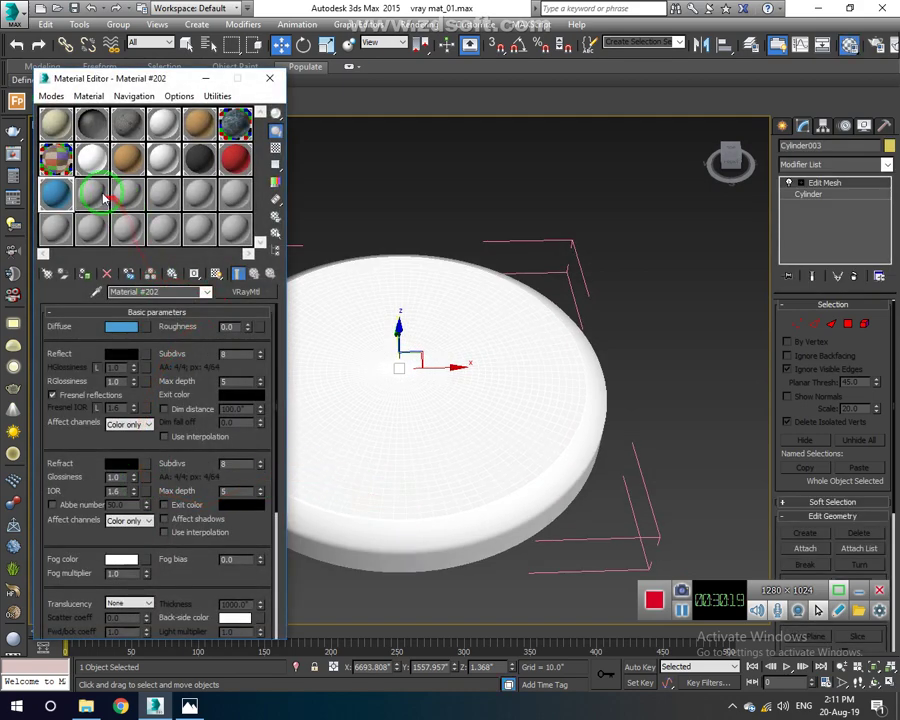
left_click(92, 192)
left_click(12, 645)
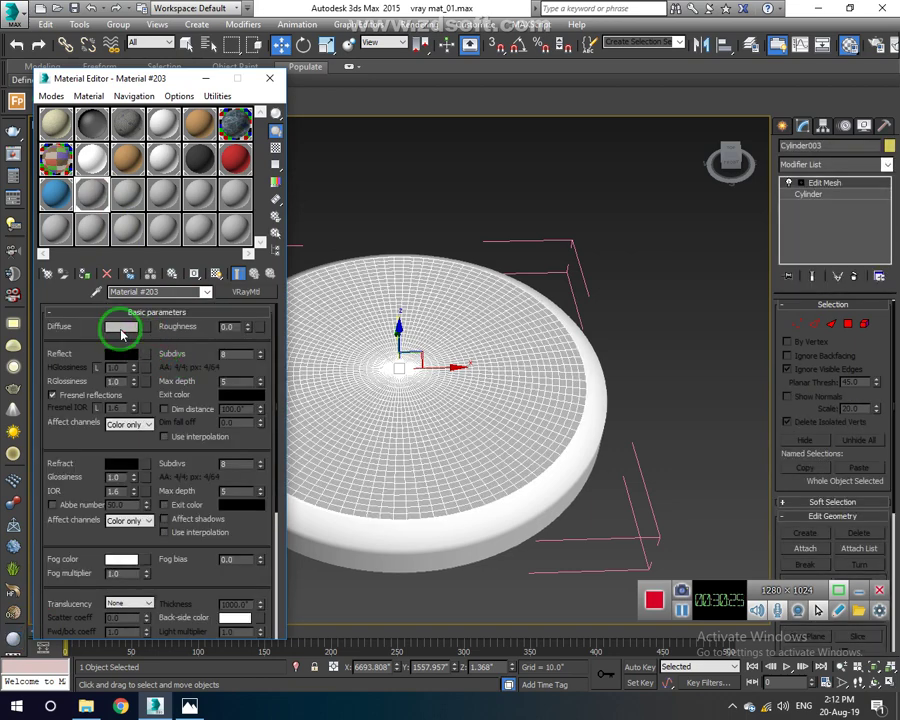
left_click(121, 353)
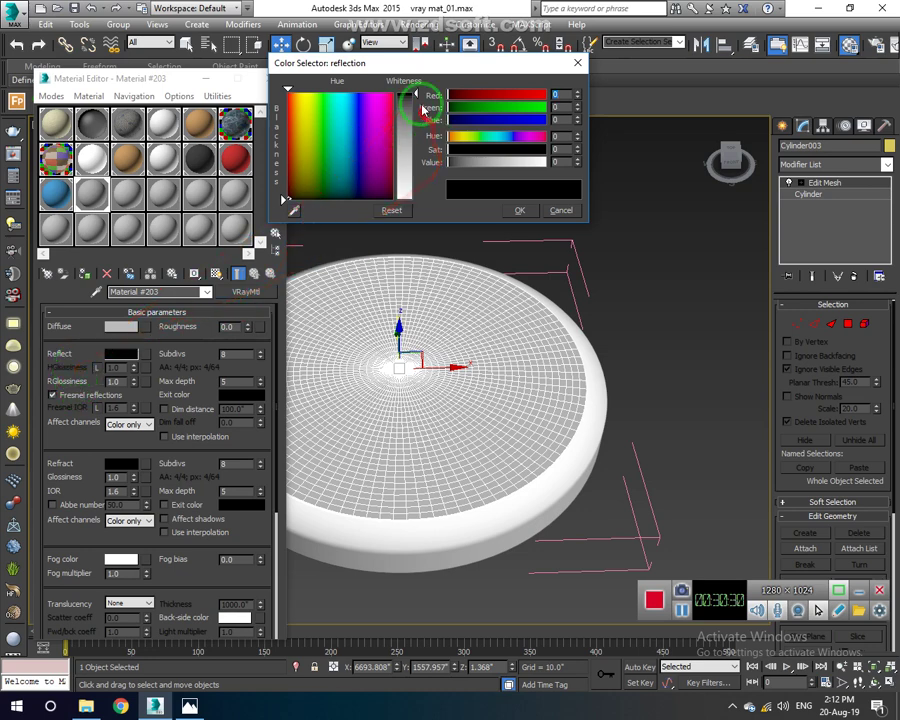
left_click_drag(418, 96, 417, 106)
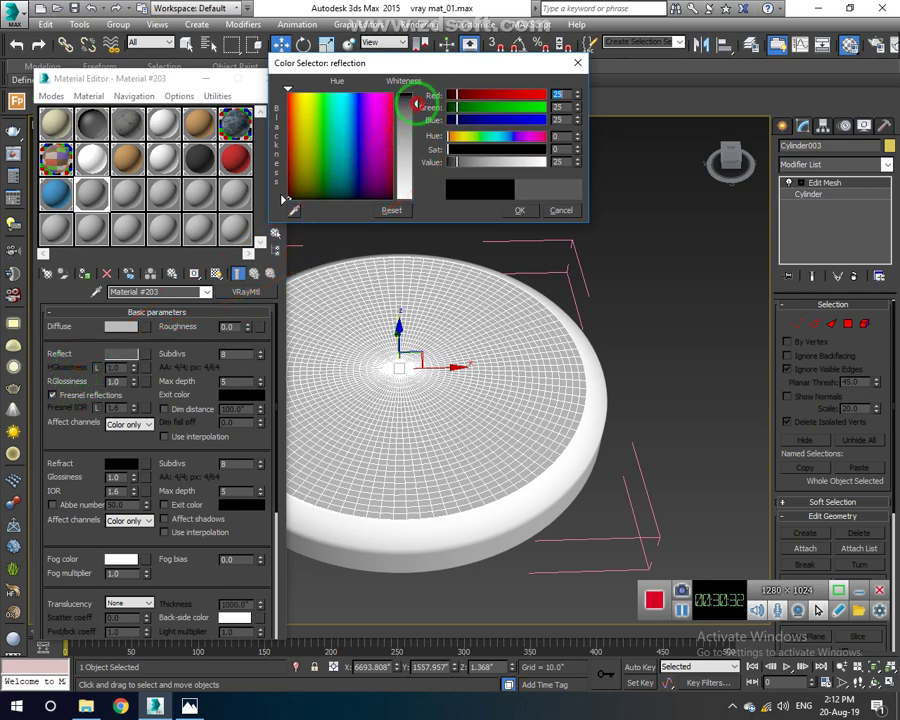
left_click(519, 210)
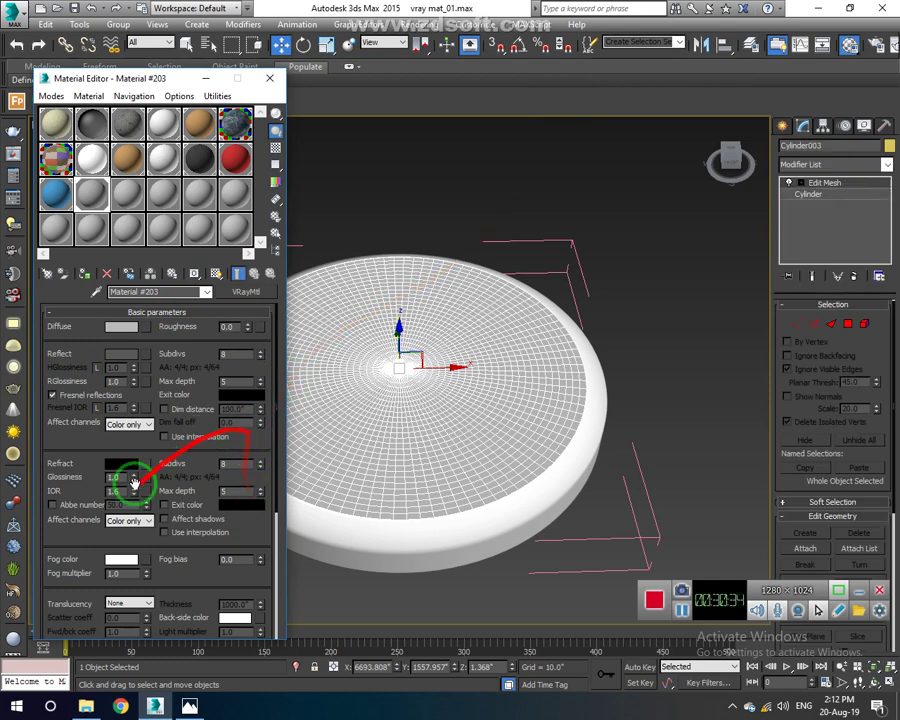
left_click(120, 468)
left_click_drag(412, 135, 403, 178)
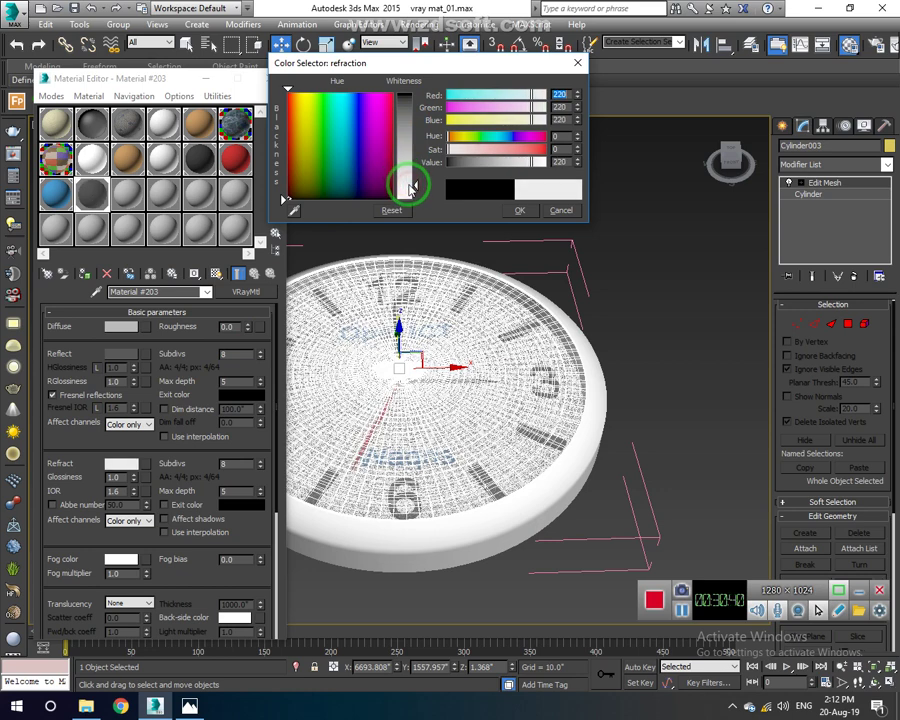
left_click_drag(410, 187, 410, 186)
left_click(520, 210)
left_click(270, 79)
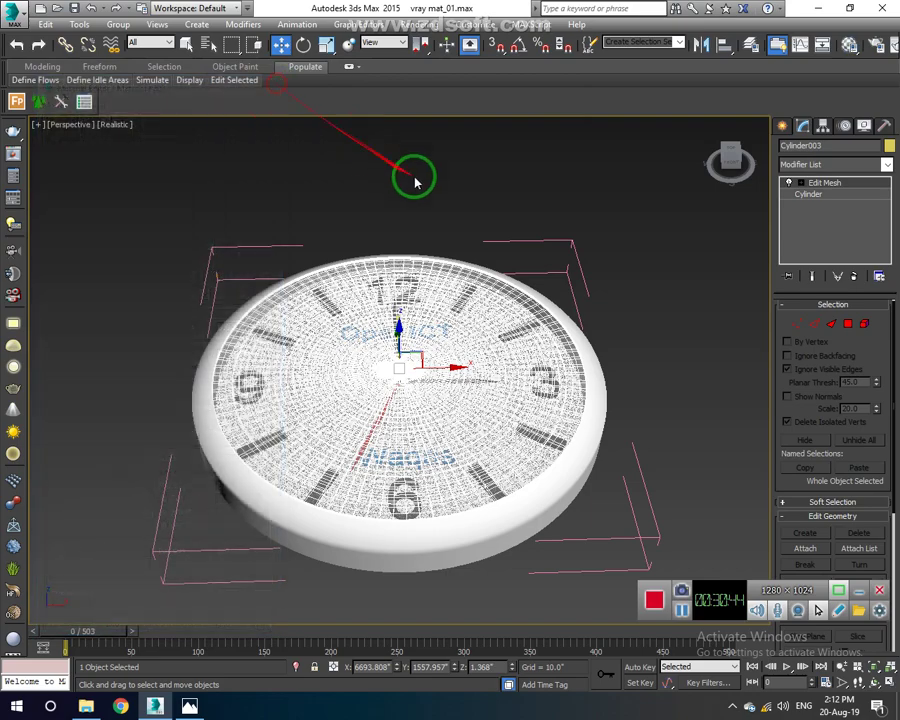
left_click(432, 198)
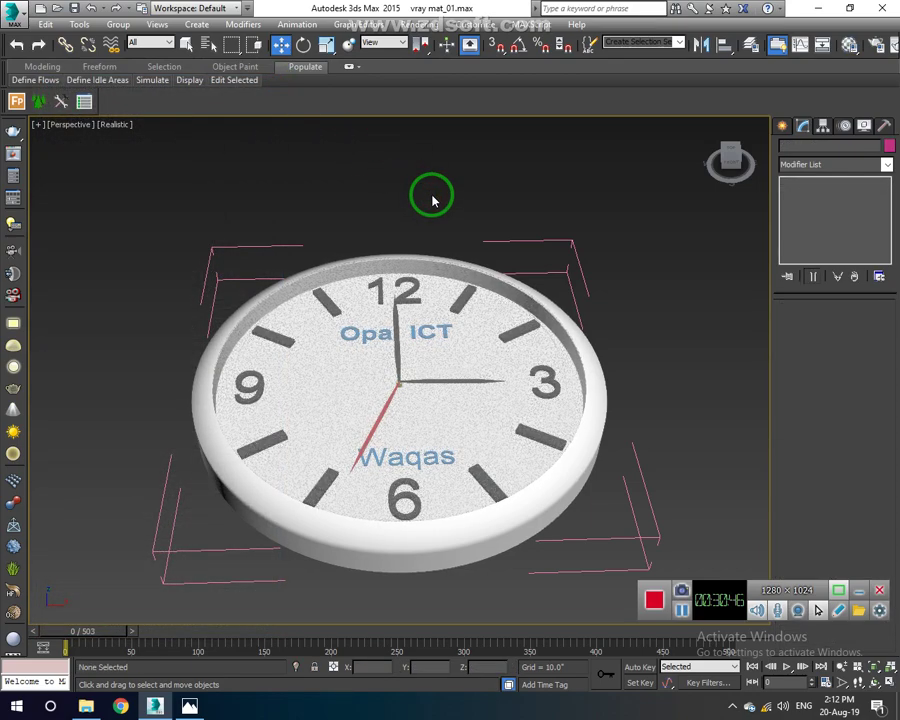
mouse_move(420, 376)
middle_mouse_down("alt")
mouse_move(456, 322)
mouse_move(468, 352)
mouse_move(458, 376)
mouse_move(400, 367)
mouse_move(395, 401)
middle_mouse_up("alt")
scroll(400, 367, "down", 5)
scroll(395, 401, "up", 3)
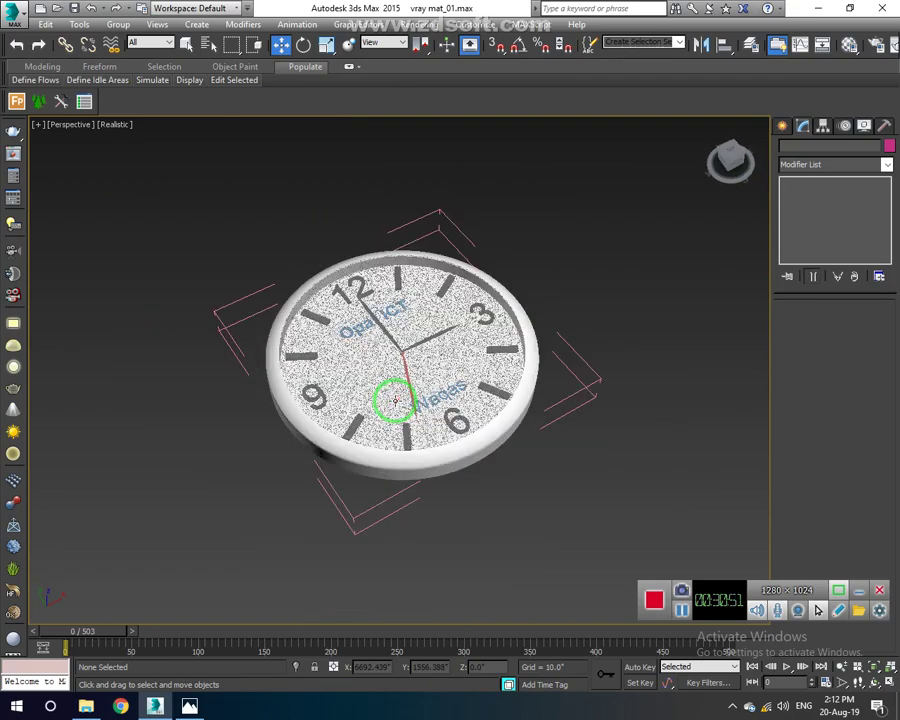
scroll(395, 398, "up", 5)
scroll(393, 390, "up", 2)
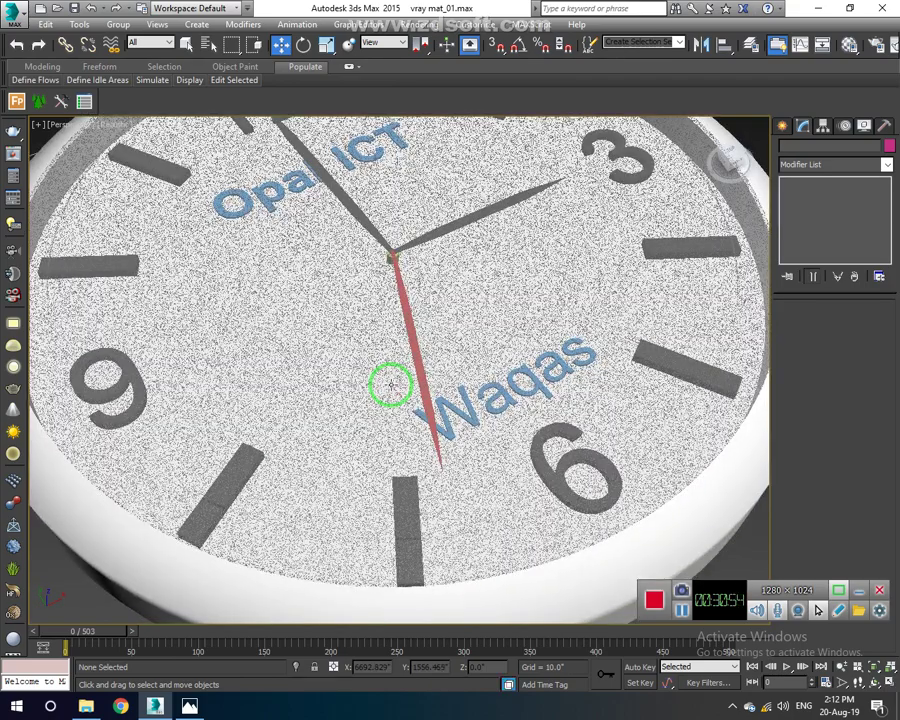
scroll(390, 385, "down", 6)
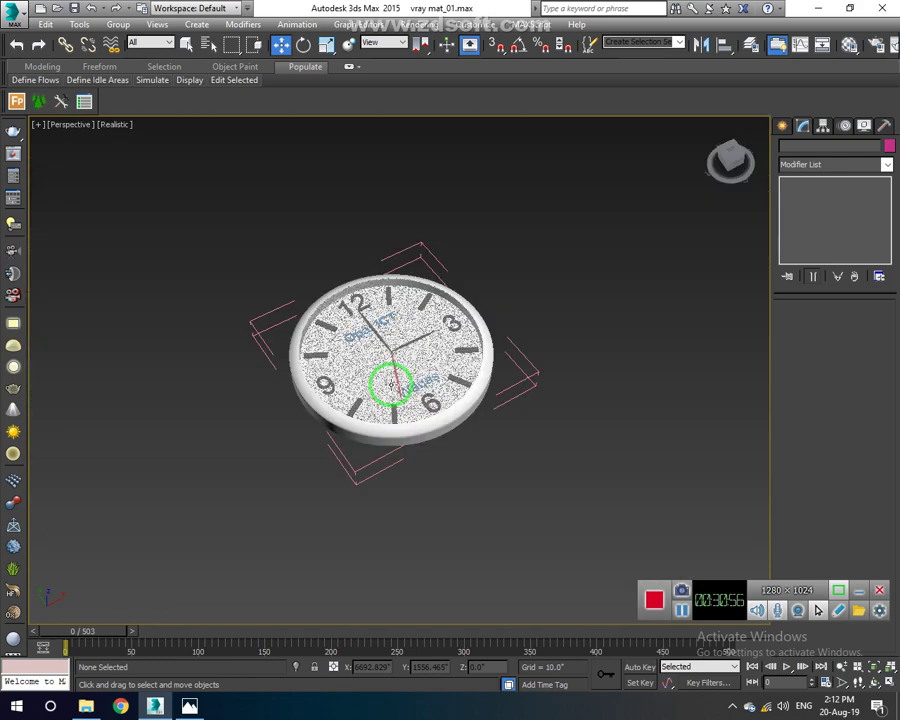
scroll(390, 385, "down", 3)
scroll(390, 385, "down", 3)
scroll(391, 387, "down", 3)
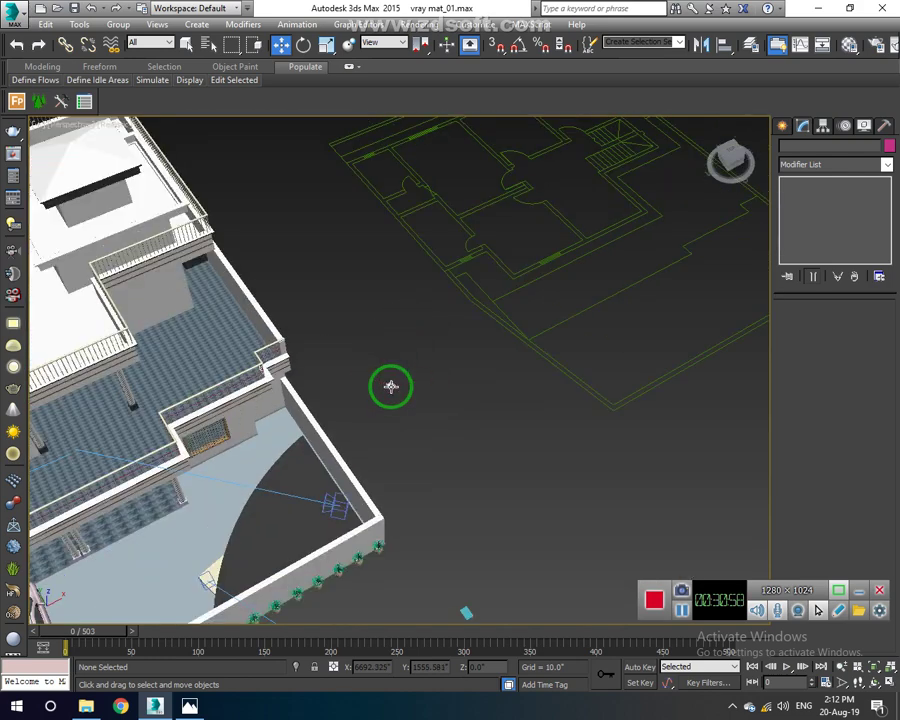
scroll(390, 386, "up", 3)
scroll(390, 386, "up", 2)
scroll(390, 386, "up", 2)
scroll(390, 375, "up", 4)
scroll(390, 369, "down", 4)
scroll(390, 366, "down", 3)
scroll(388, 366, "down", 3)
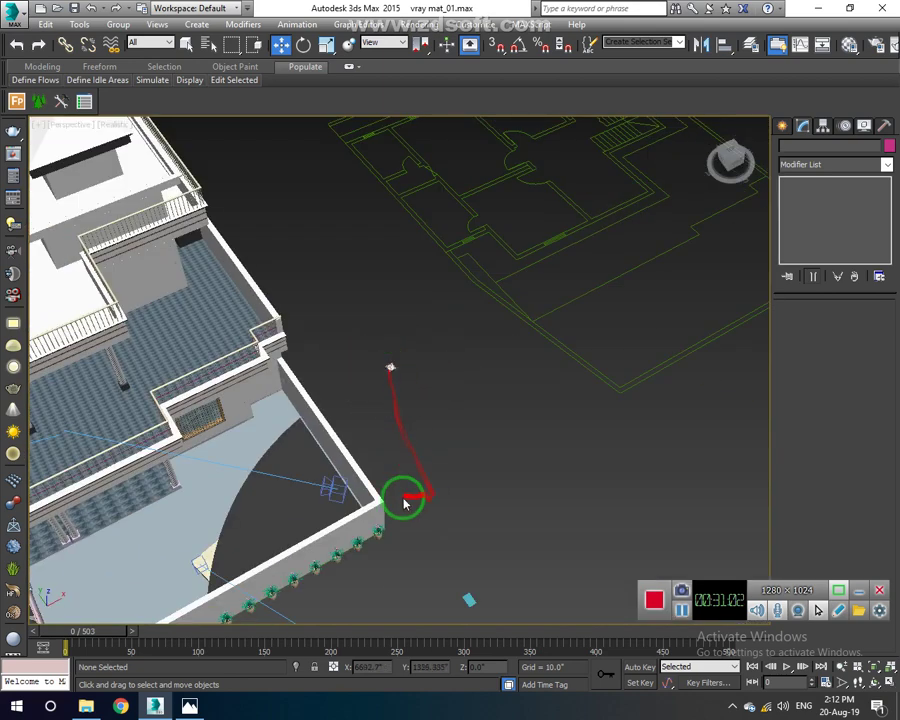
Move a copy of the V-Ray camera up beside its target.
left_click(331, 488)
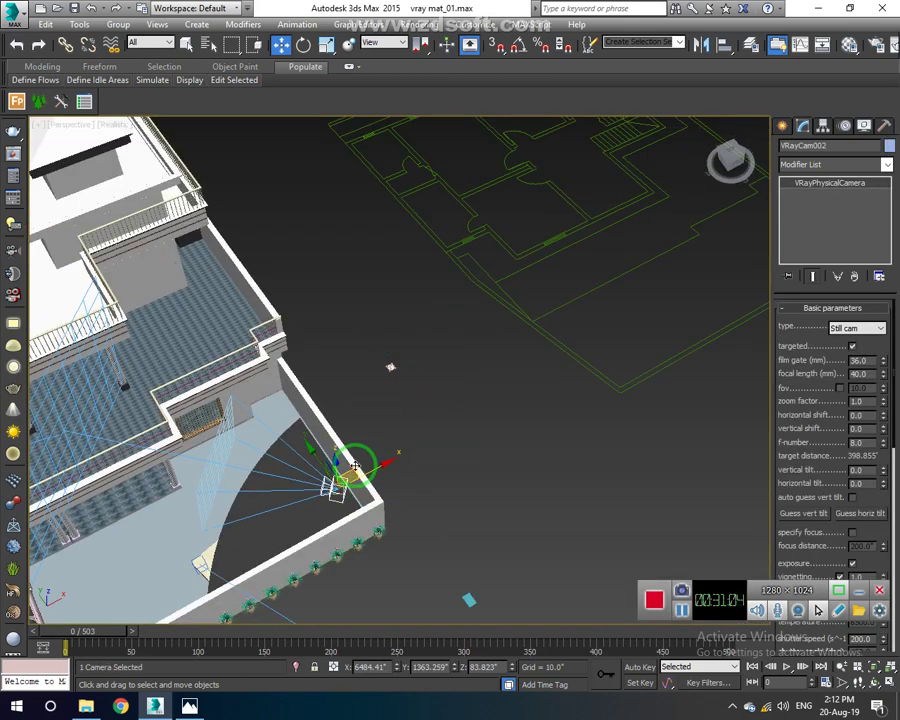
scroll(352, 472, "up", 3)
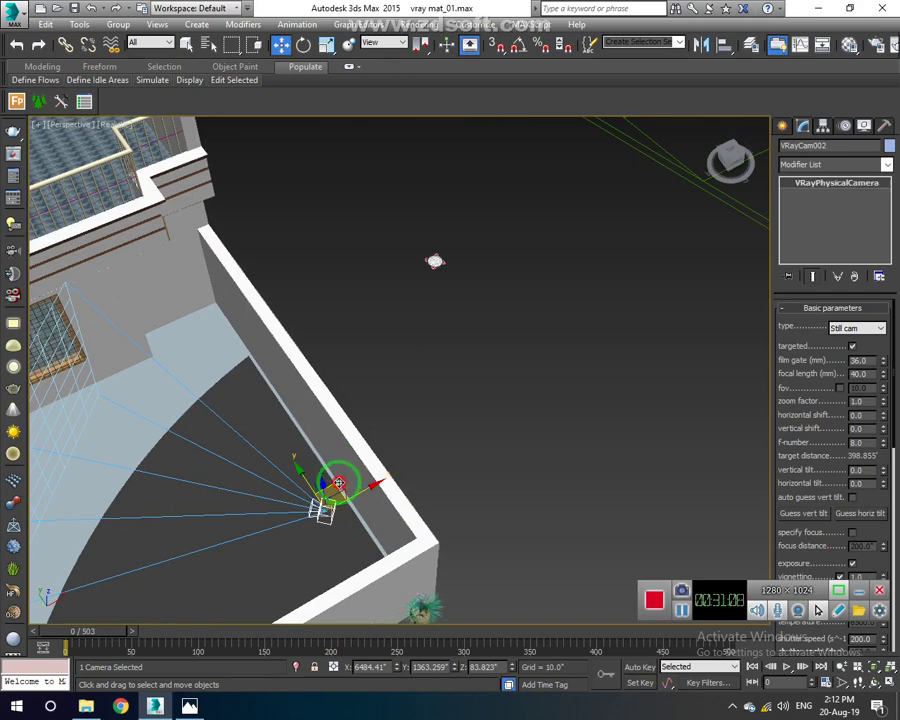
left_click_drag(339, 483, 502, 230)
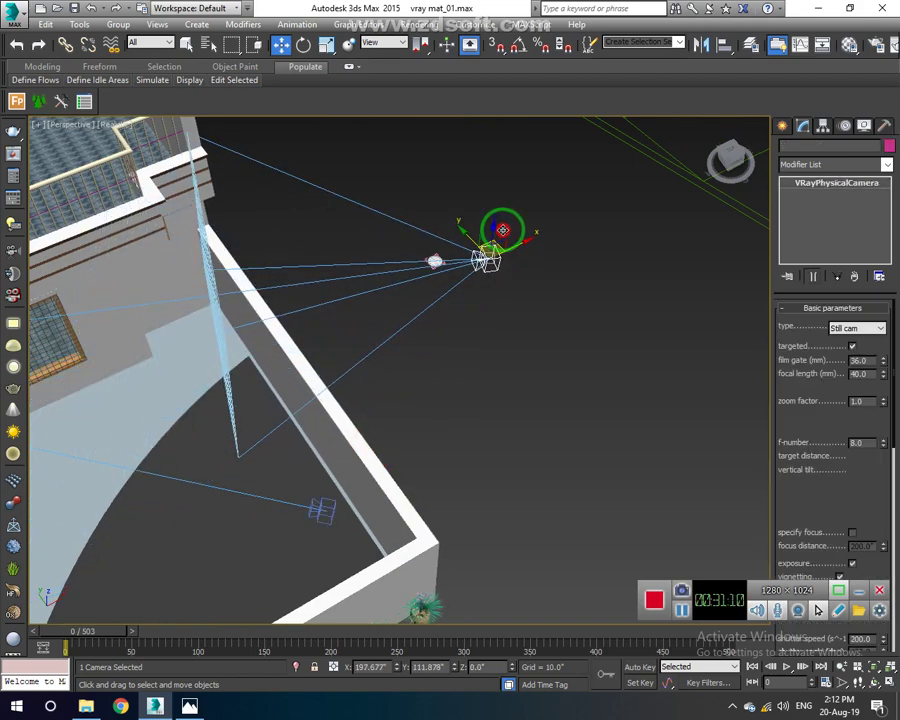
left_click(450, 411)
scroll(653, 547, "up", 2)
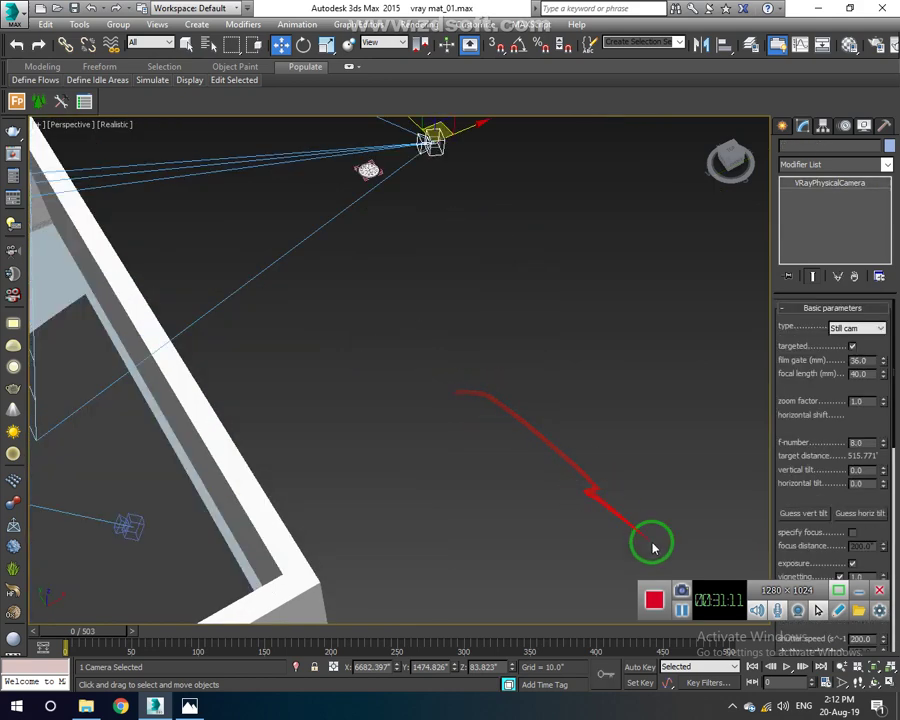
Center-align VRayCam004.Target to the Cylinder003 clock dish.
left_click(430, 134)
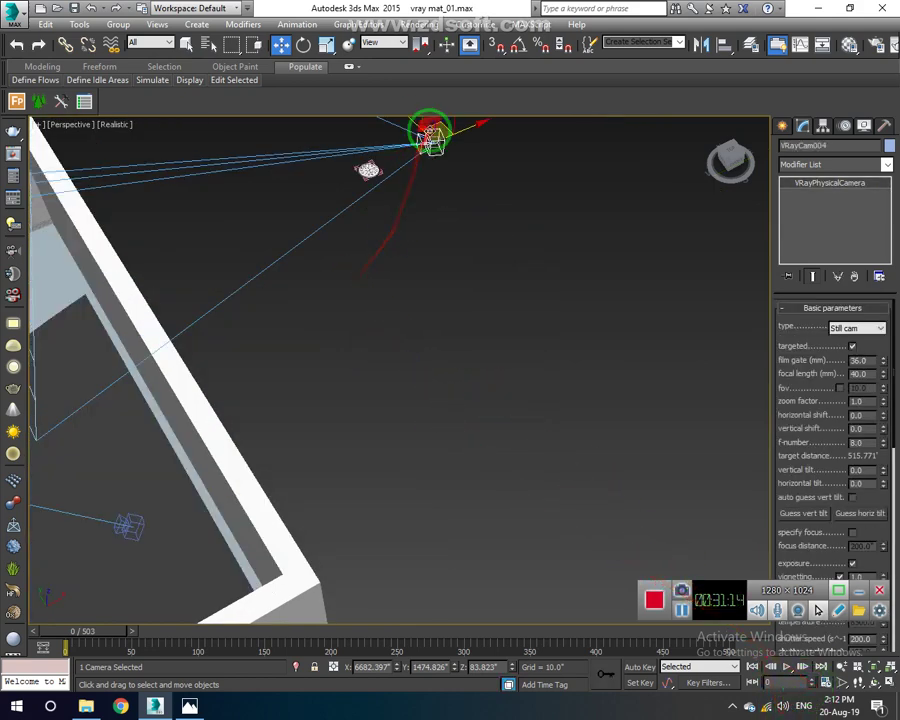
right_click(426, 139)
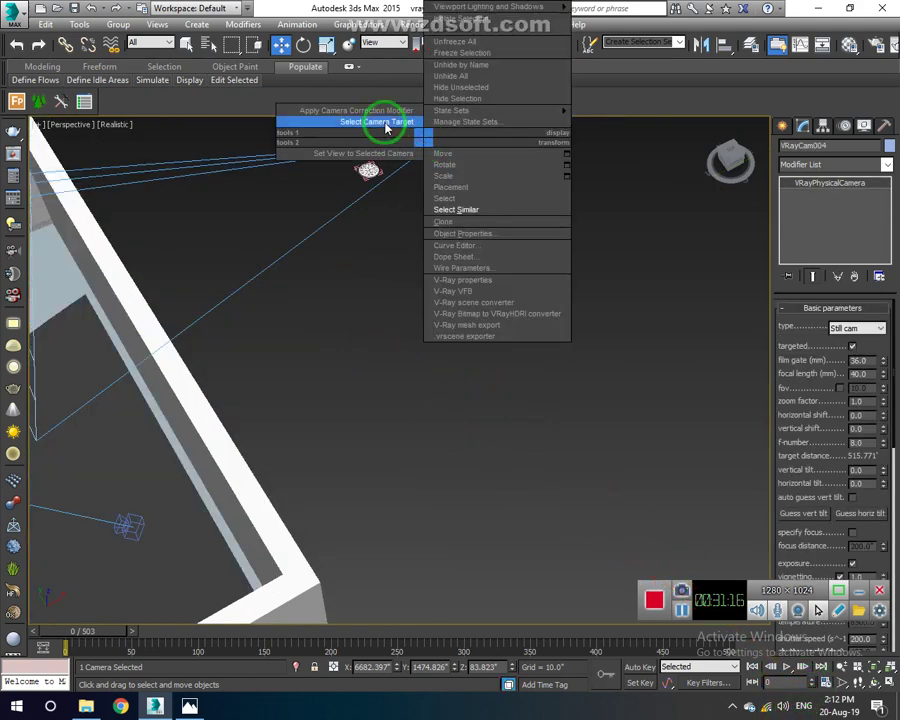
left_click(387, 121)
scroll(392, 270, "down", 5)
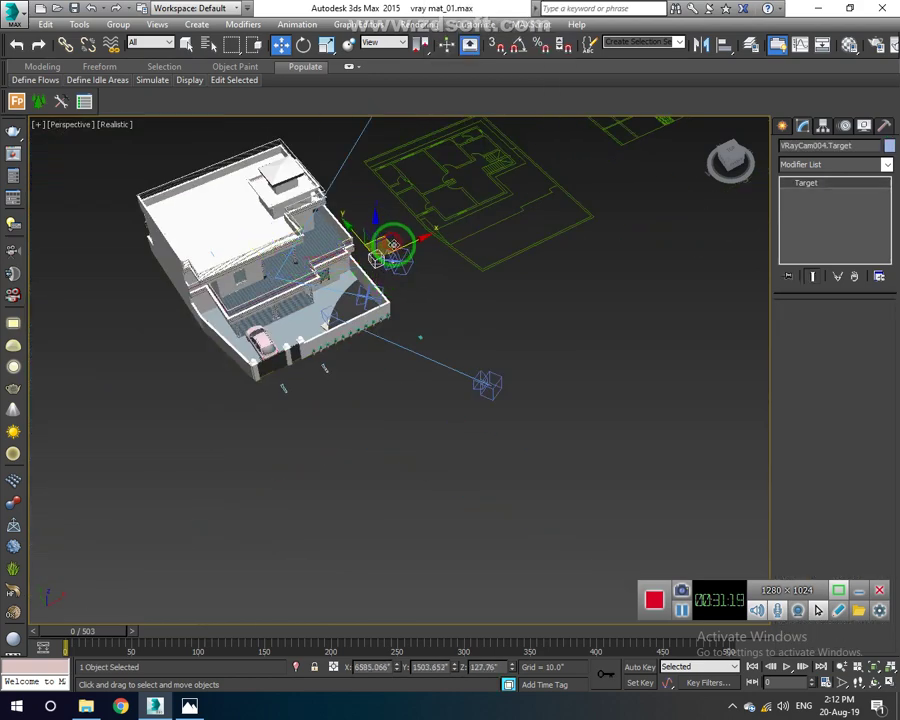
key("z")
left_click(723, 44)
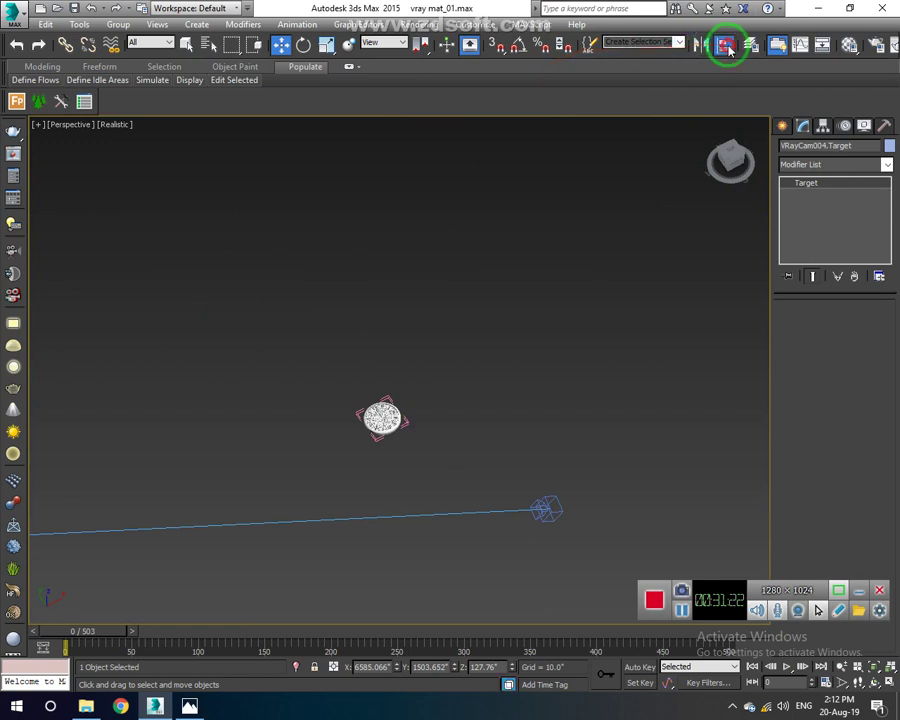
left_click(391, 418)
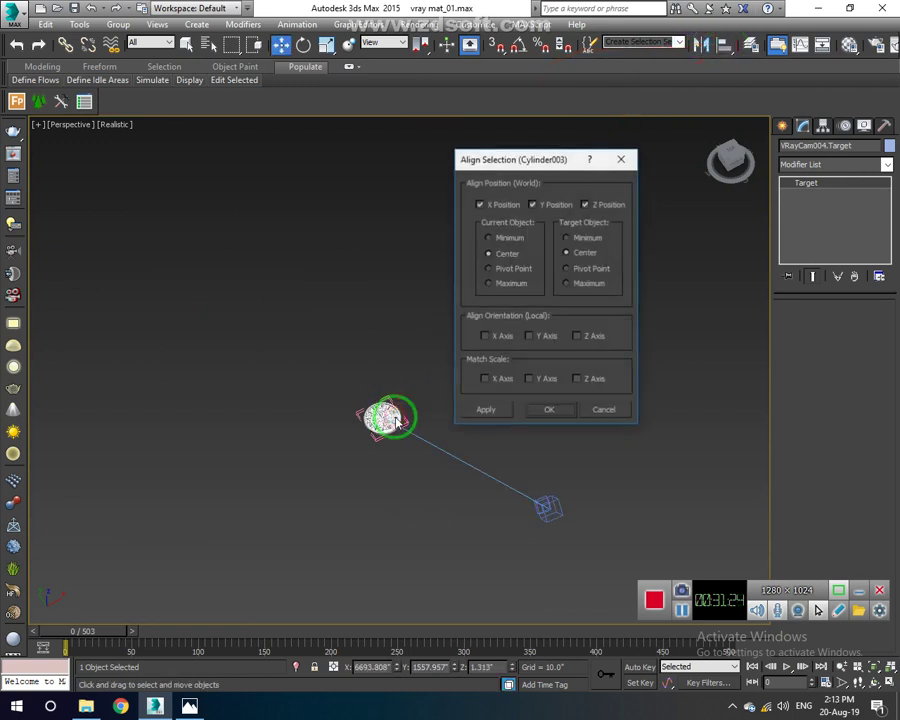
left_click(546, 410)
Close the clock's group and select the V-Ray camera.
left_click_drag(330, 380, 398, 452)
left_click(583, 368)
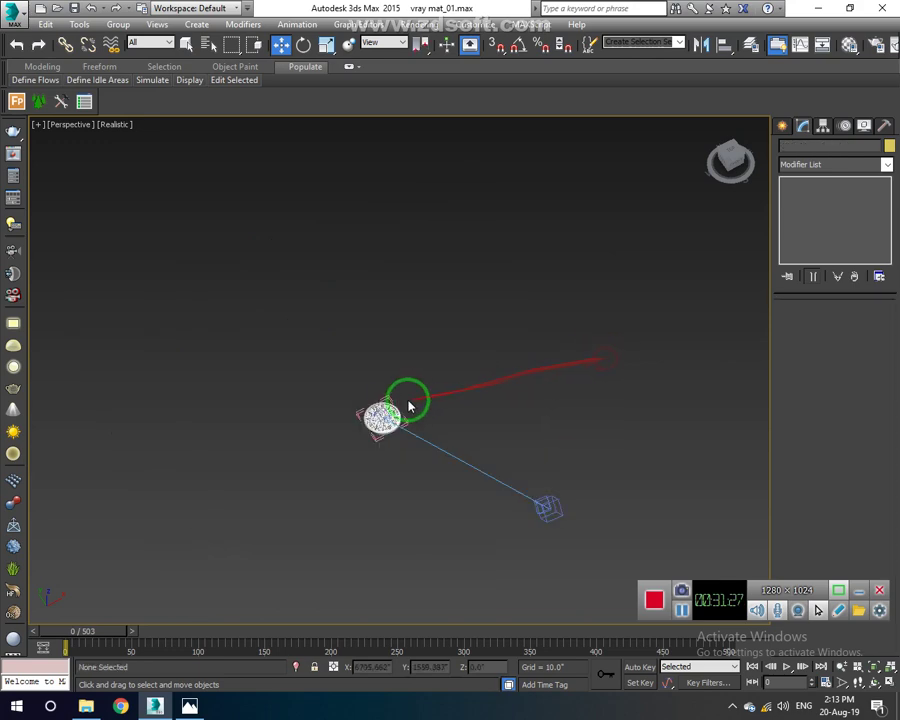
left_click(390, 408)
left_click(118, 24)
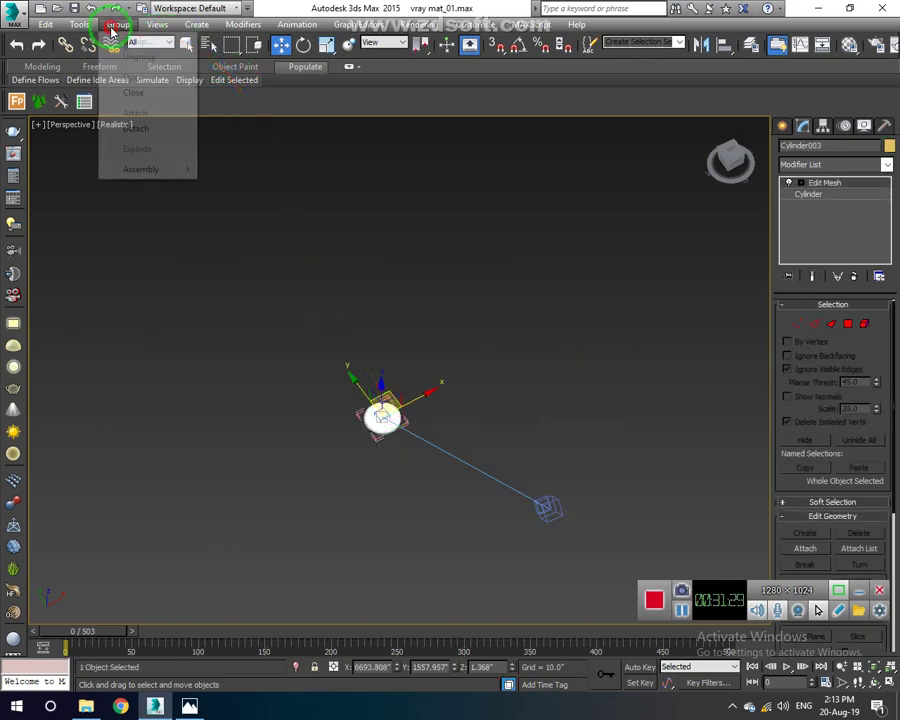
left_click(145, 92)
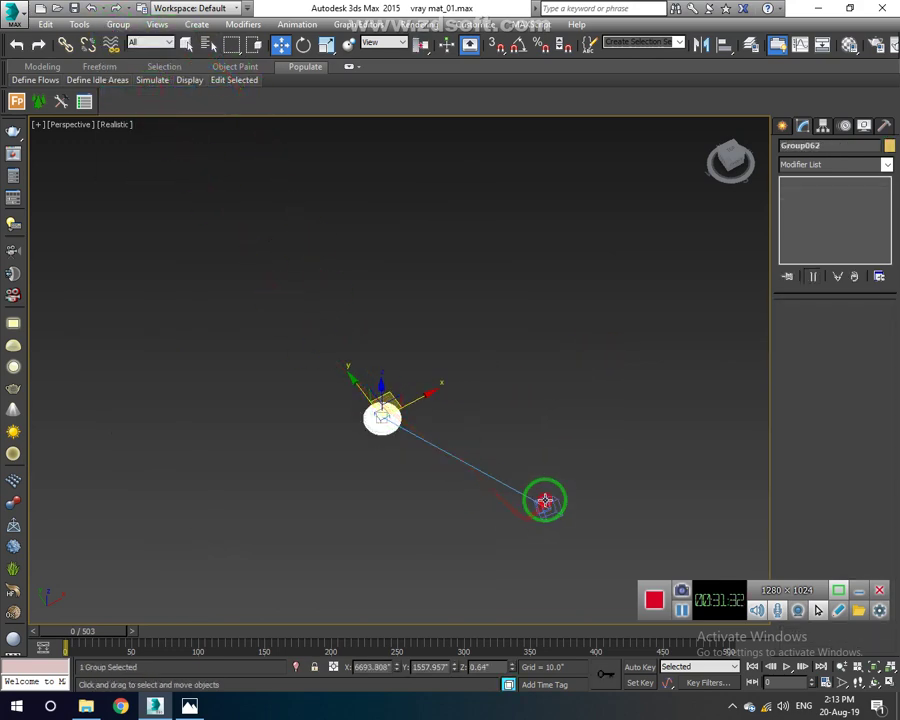
left_click(545, 504)
In the VRayCam004 view, dolly, truck and orbit until the clock fills the frame.
key("c")
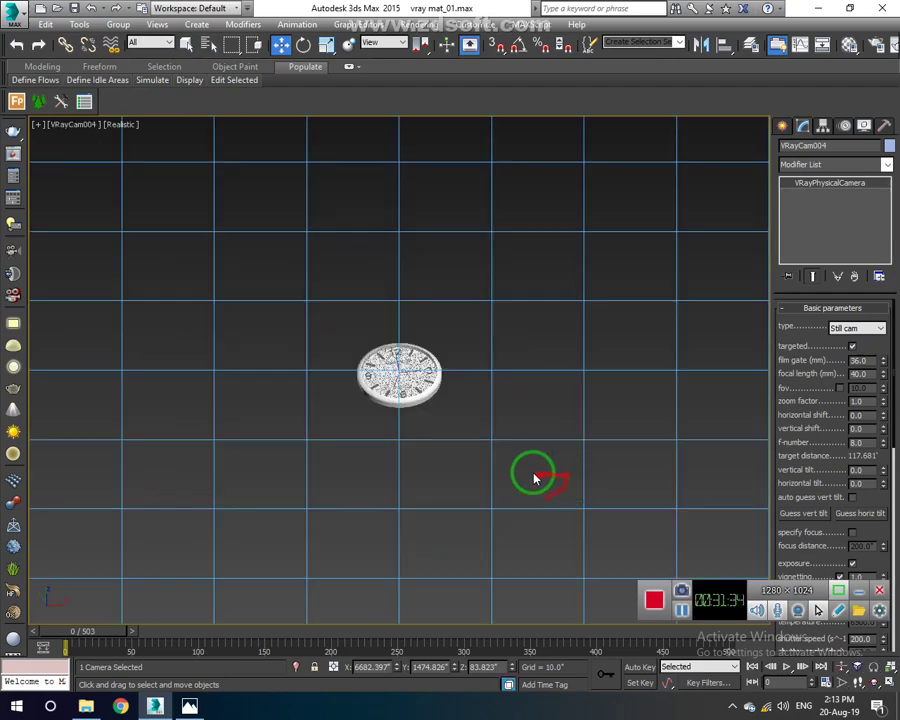
left_click(841, 666)
left_click_drag(444, 488, 409, 418)
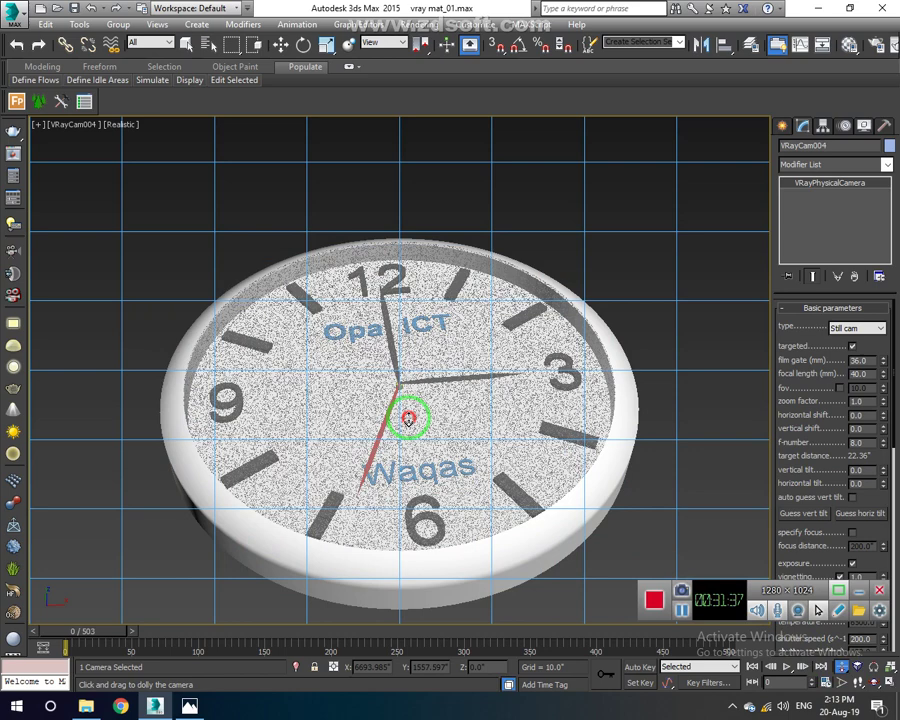
scroll(409, 418, "up", 1)
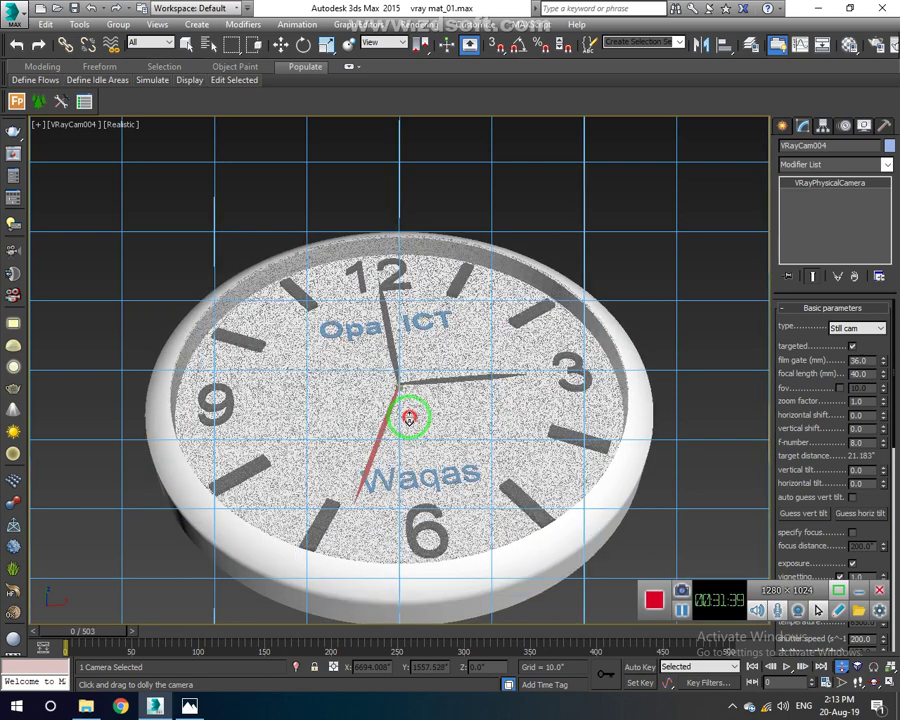
left_click(858, 682)
mouse_move(646, 555)
left_mouse_down()
mouse_move(477, 382)
mouse_move(471, 425)
mouse_move(500, 410)
left_mouse_up()
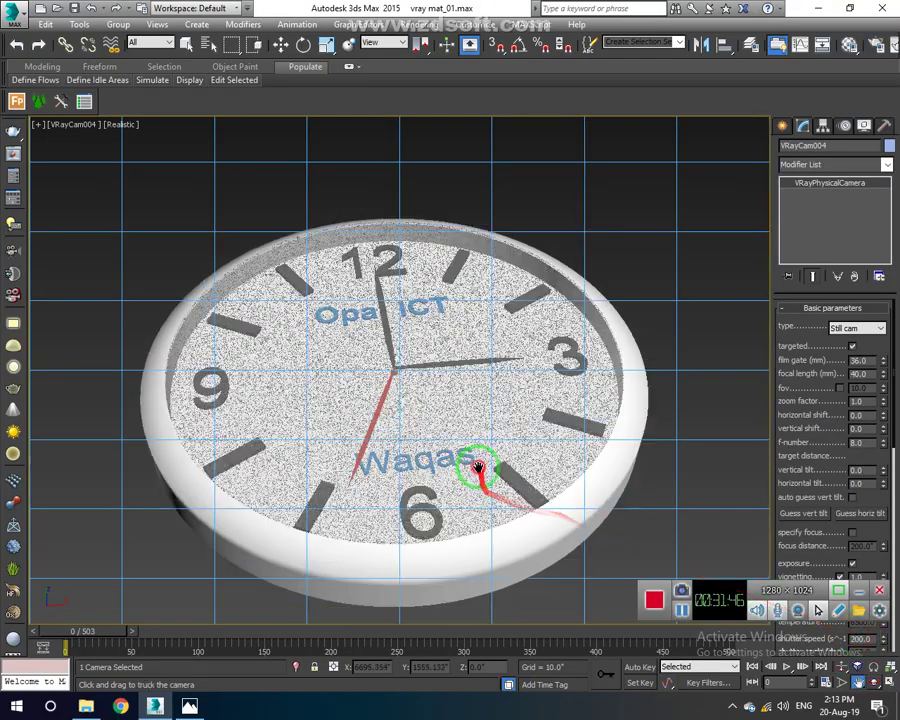
left_click(825, 682)
left_click(880, 683)
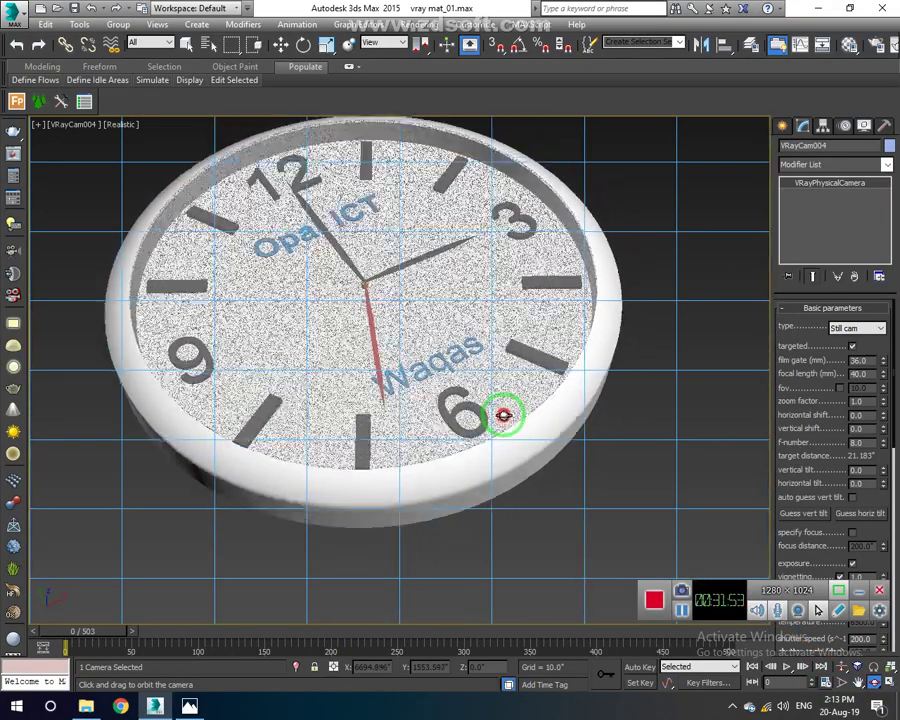
left_click(858, 683)
left_click_drag(374, 382, 408, 418)
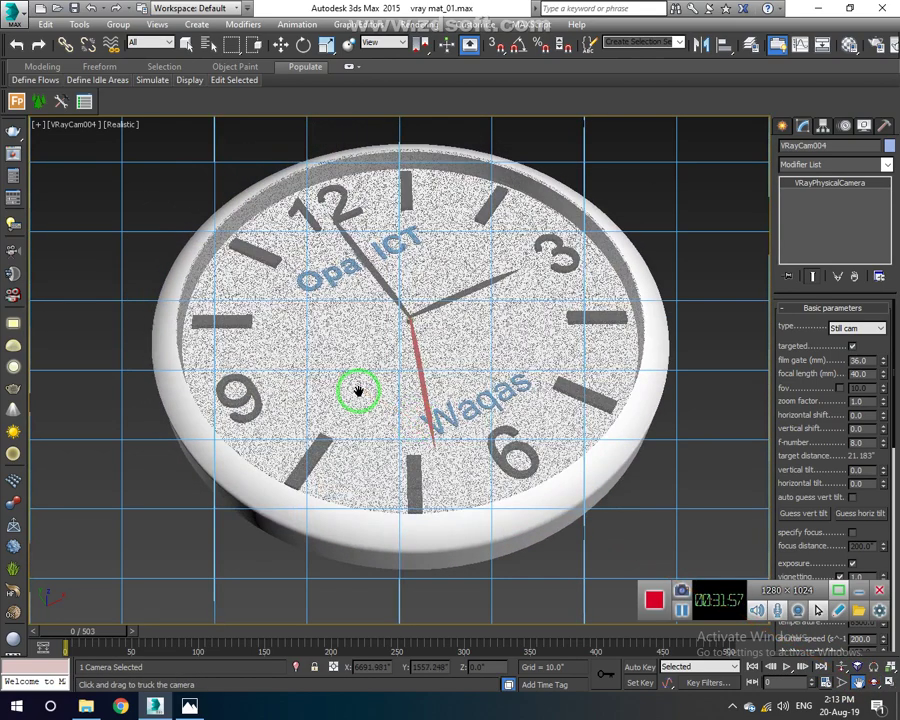
mouse_move(408, 324)
left_mouse_down()
mouse_move(593, 190)
mouse_move(490, 26)
left_mouse_up()
Bring up the Render Setup dialog for V-Ray Adv 3.20.03.
left_click(418, 24)
left_click(443, 57)
mouse_move(446, 66)
left_mouse_down()
mouse_move(512, 160)
mouse_move(582, 422)
mouse_move(528, 284)
left_mouse_up()
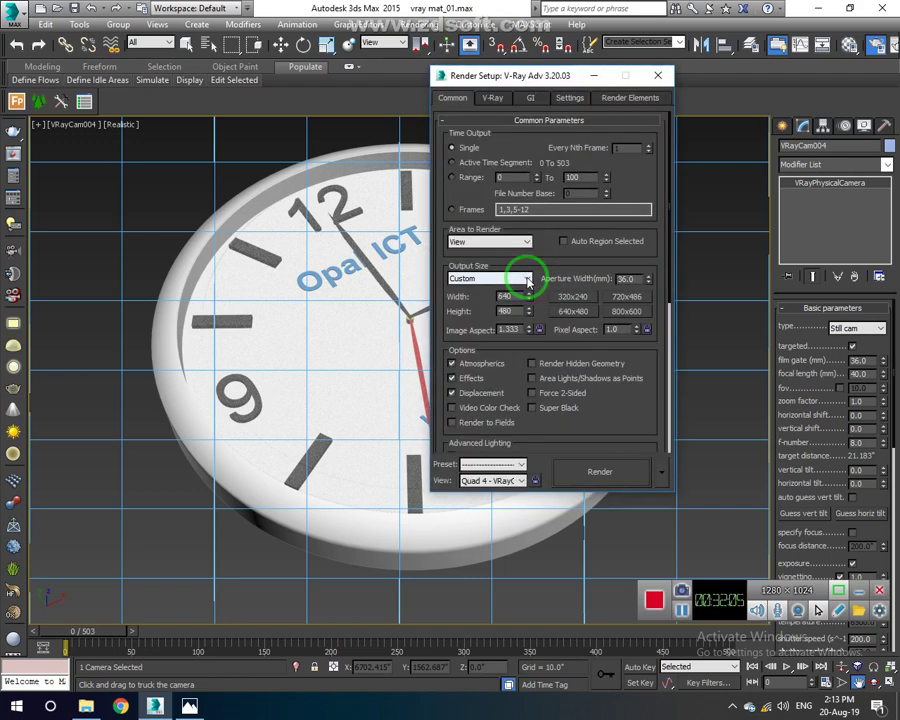
Set the render output size to the HDTV (video) preset at 3000 × 1688.
left_click(492, 98)
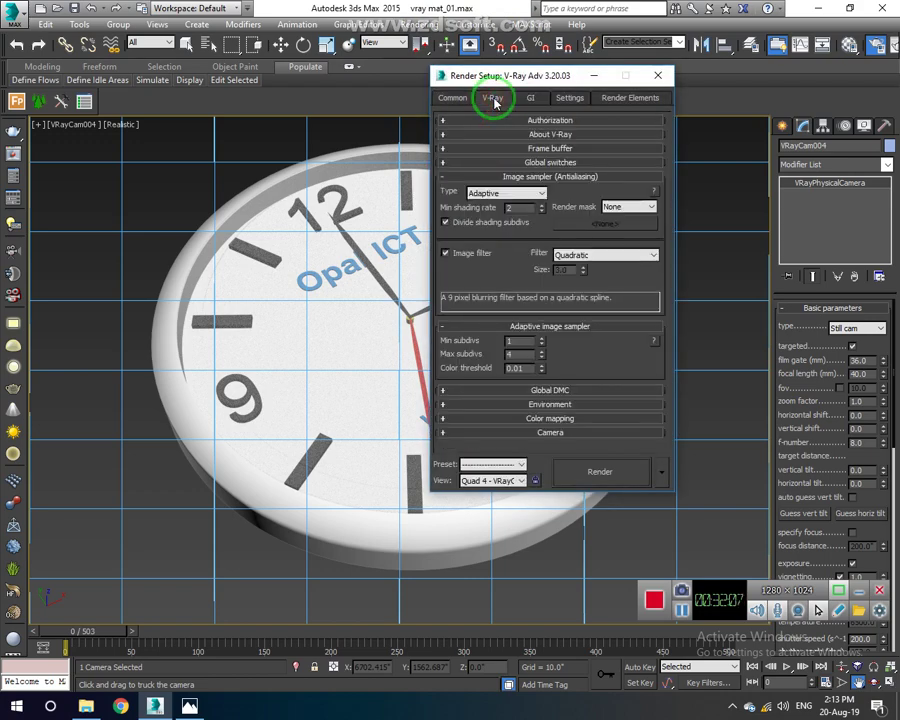
left_click(455, 98)
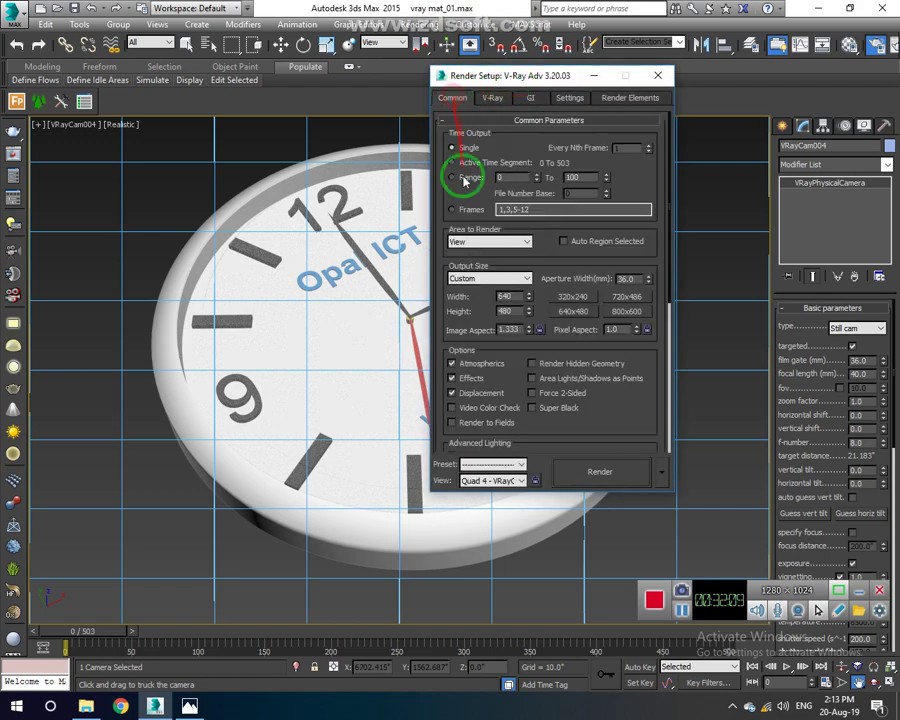
left_click(523, 280)
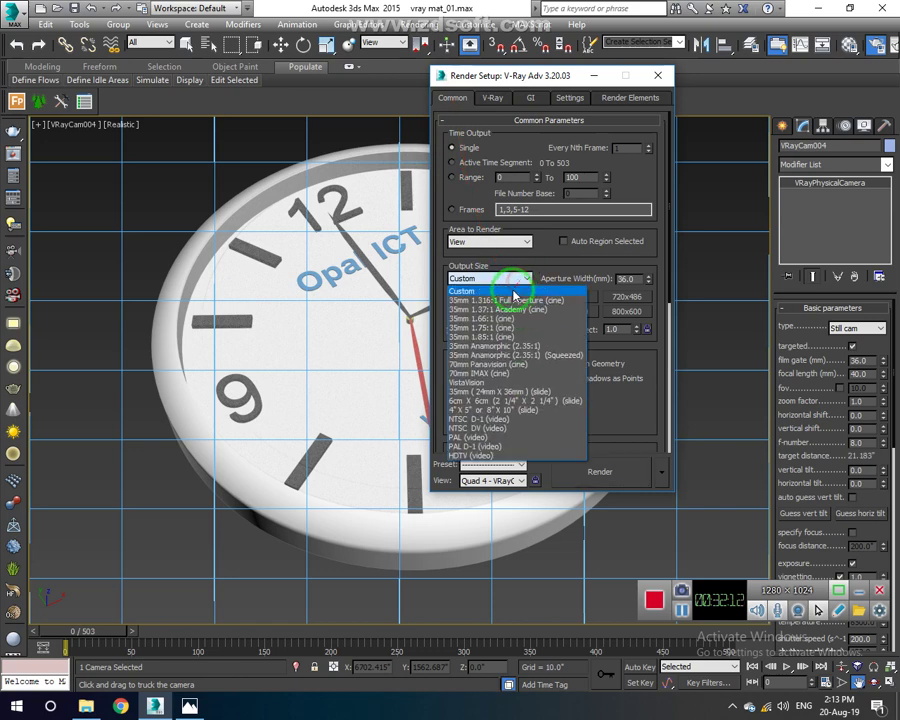
left_click(485, 456)
type("3000")
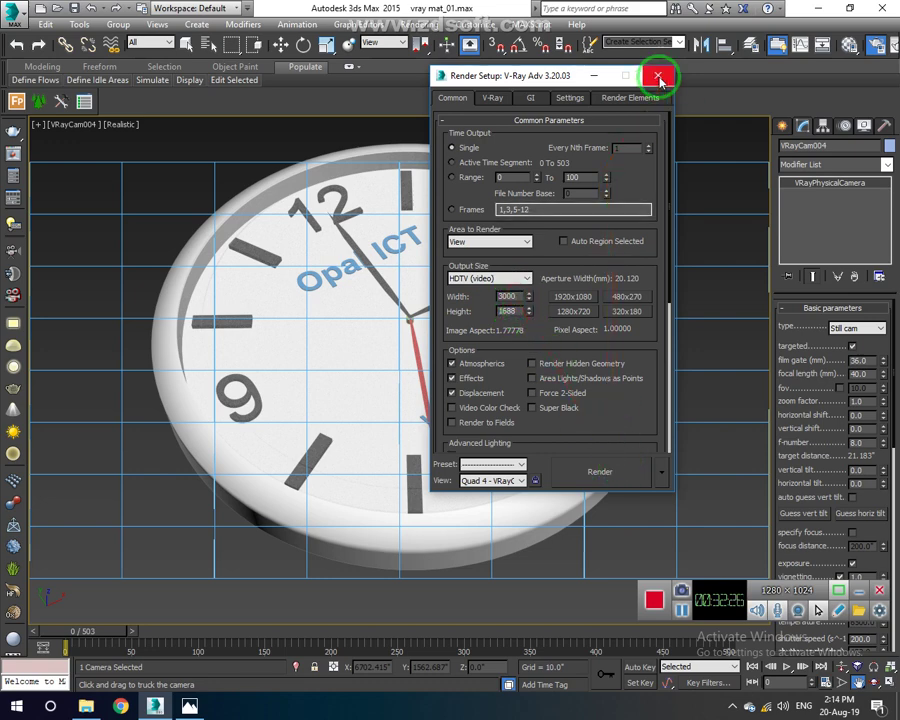
left_click(658, 78)
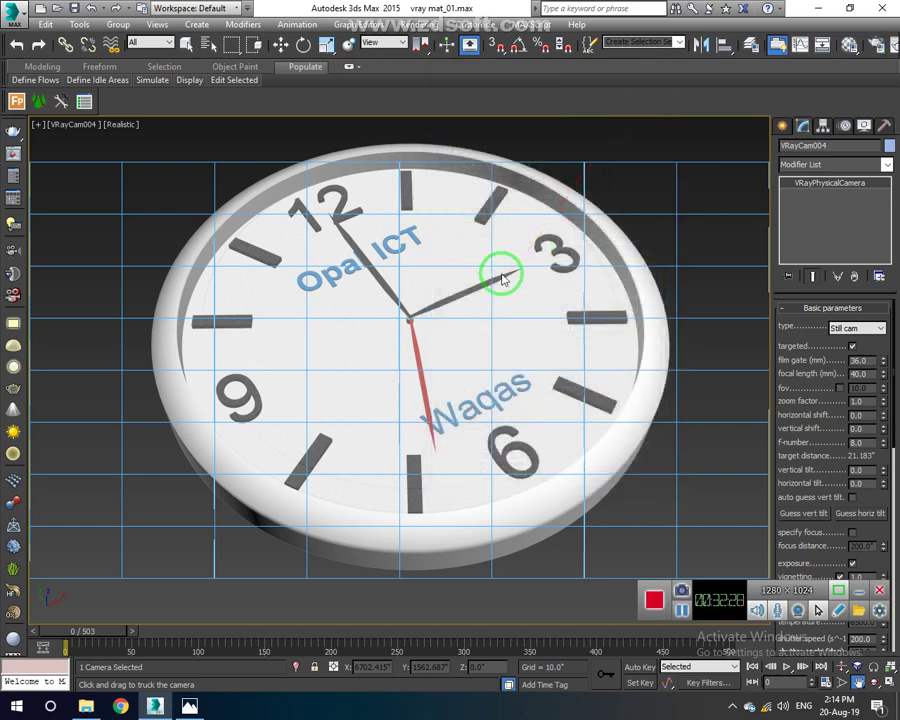
Activate the VRayCam004 view and dolly the camera back from the clock.
left_click(503, 279)
mouse_move(501, 273)
left_mouse_down()
mouse_move(498, 312)
mouse_move(492, 274)
left_mouse_up()
left_click_drag(540, 312, 556, 374)
left_click_drag(620, 462, 786, 660)
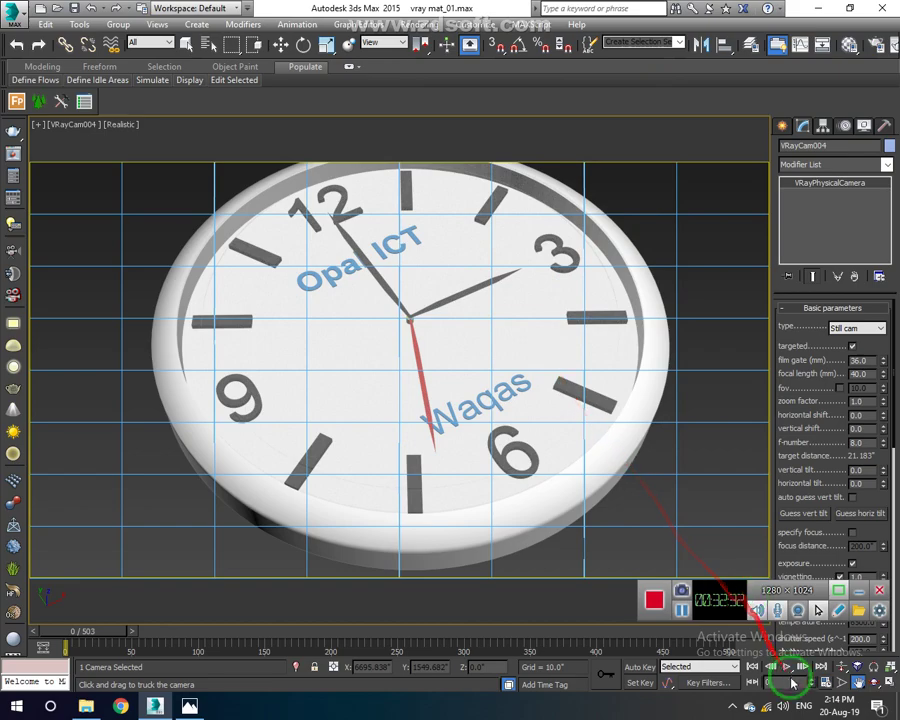
mouse_move(856, 680)
left_mouse_down()
mouse_move(544, 434)
mouse_move(786, 700)
left_mouse_up()
left_click(840, 666)
left_click_drag(464, 418, 647, 550)
Truck the camera to recentre the clock, then render the camera view.
left_click(858, 683)
left_click_drag(468, 420, 458, 441)
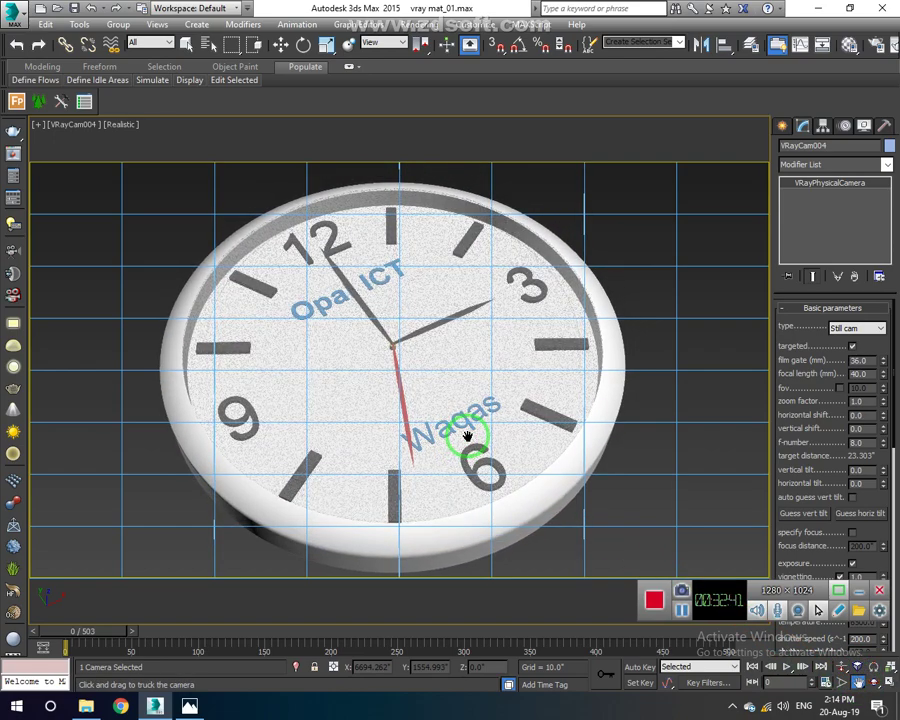
mouse_move(458, 457)
left_mouse_down()
mouse_move(374, 336)
mouse_move(428, 418)
left_mouse_up()
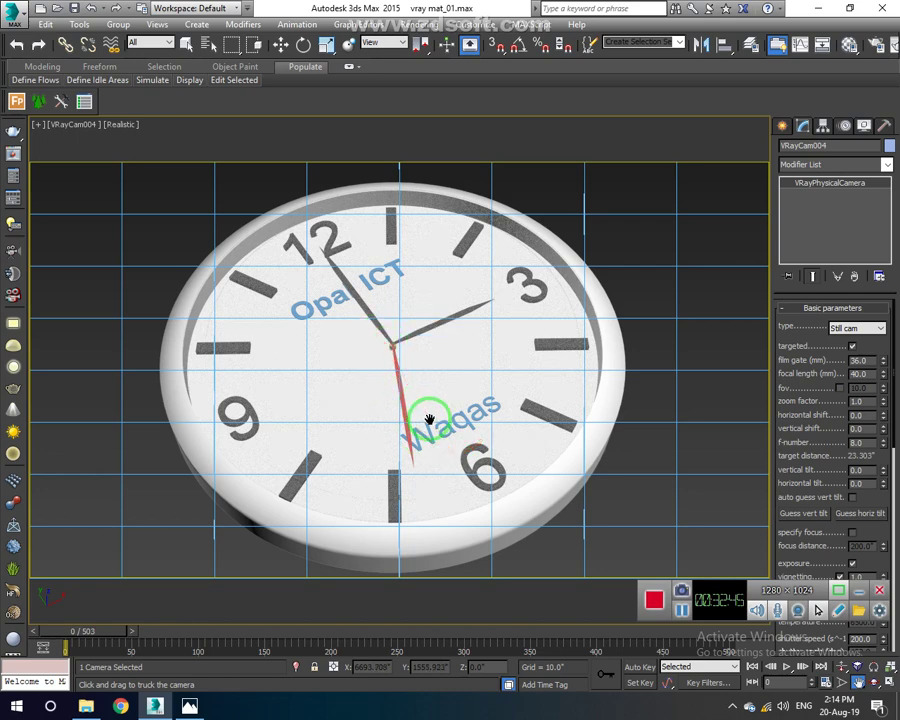
key("shift+q")
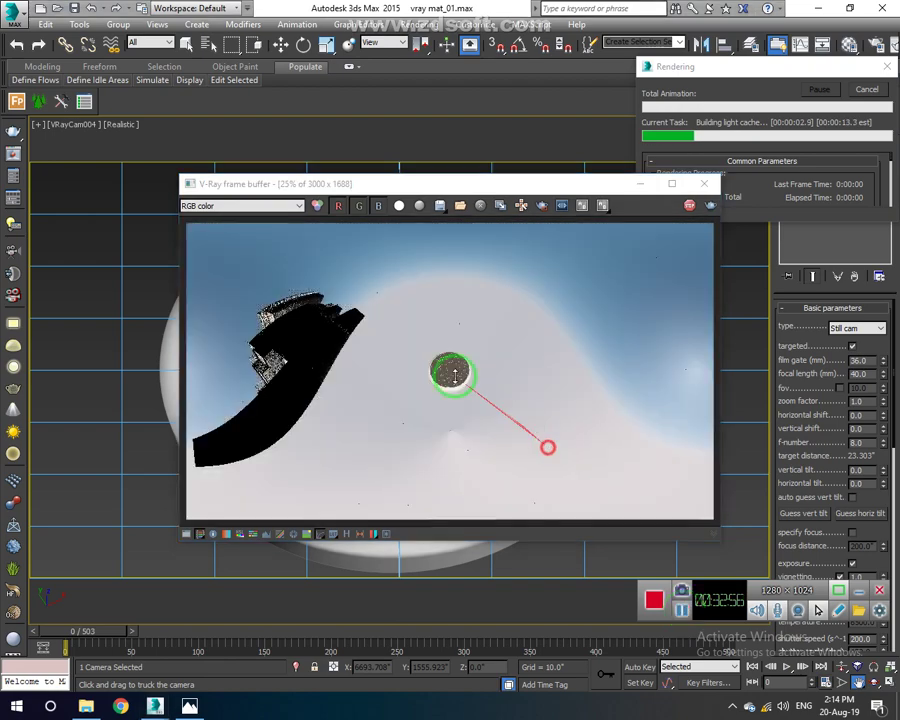
left_click(704, 183)
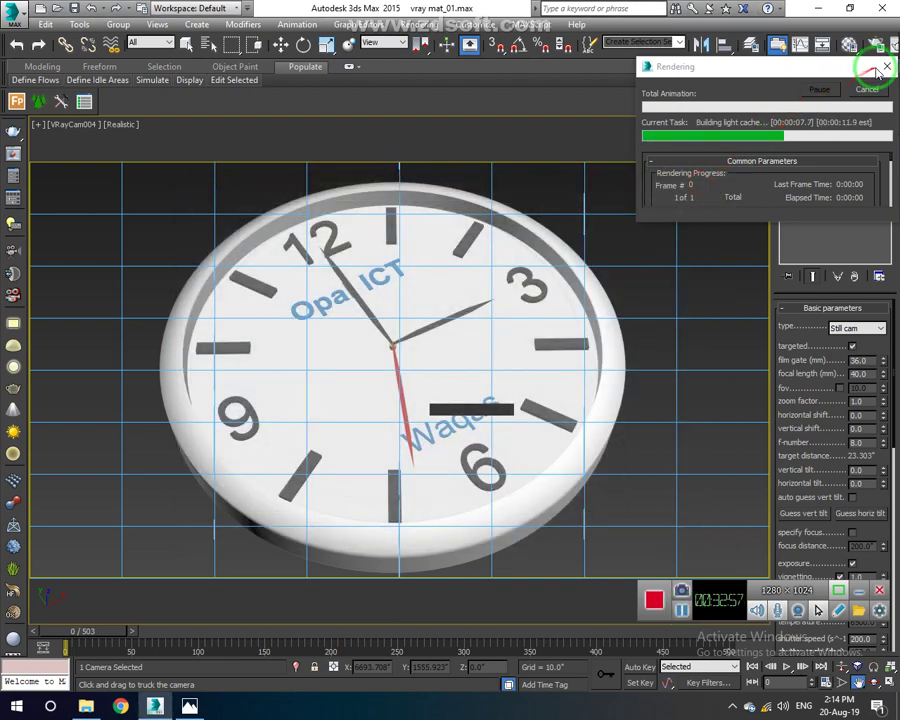
left_click(866, 88)
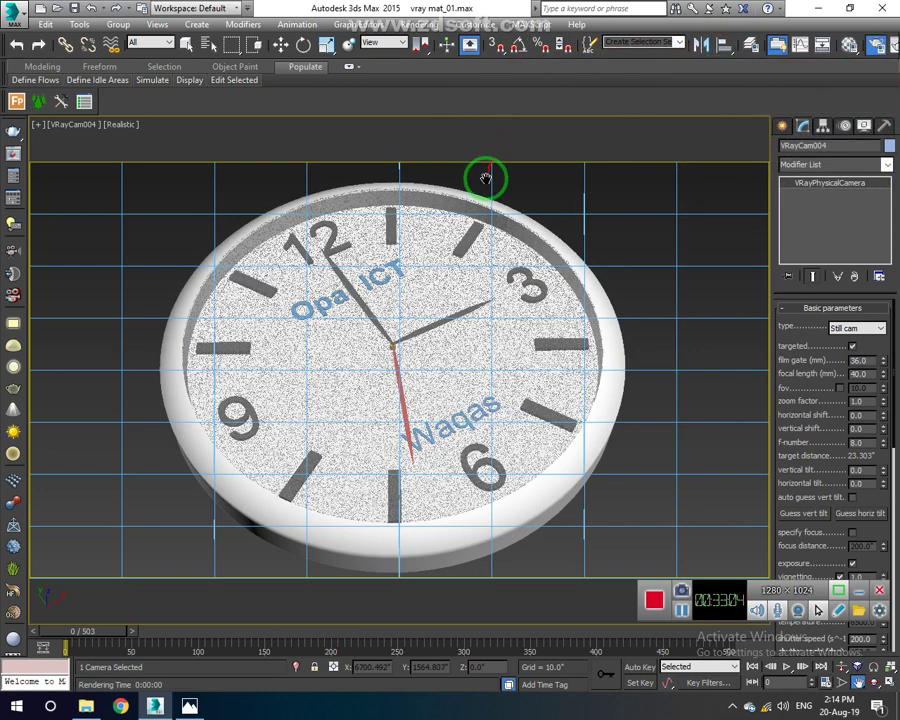
key("F10")
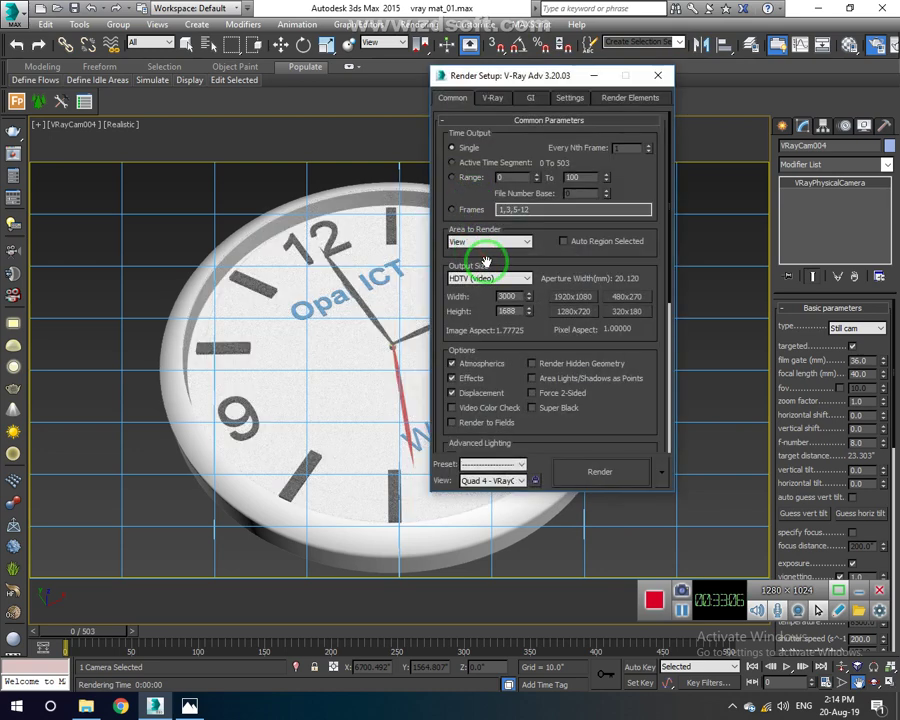
Switch the V-Ray Camera rollout type from Spherical to Default.
left_click(491, 98)
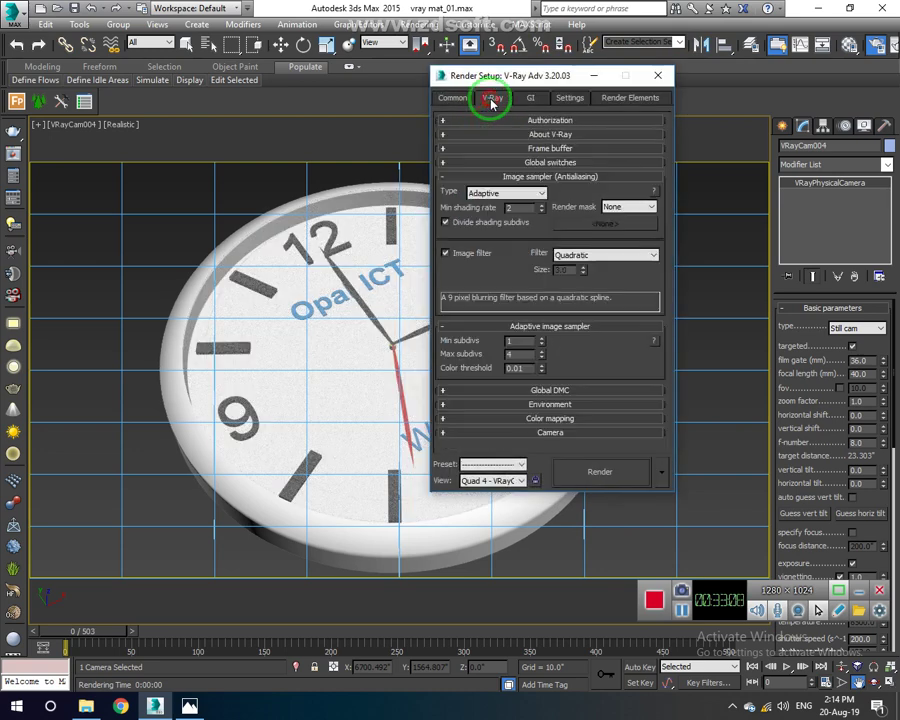
left_click(576, 432)
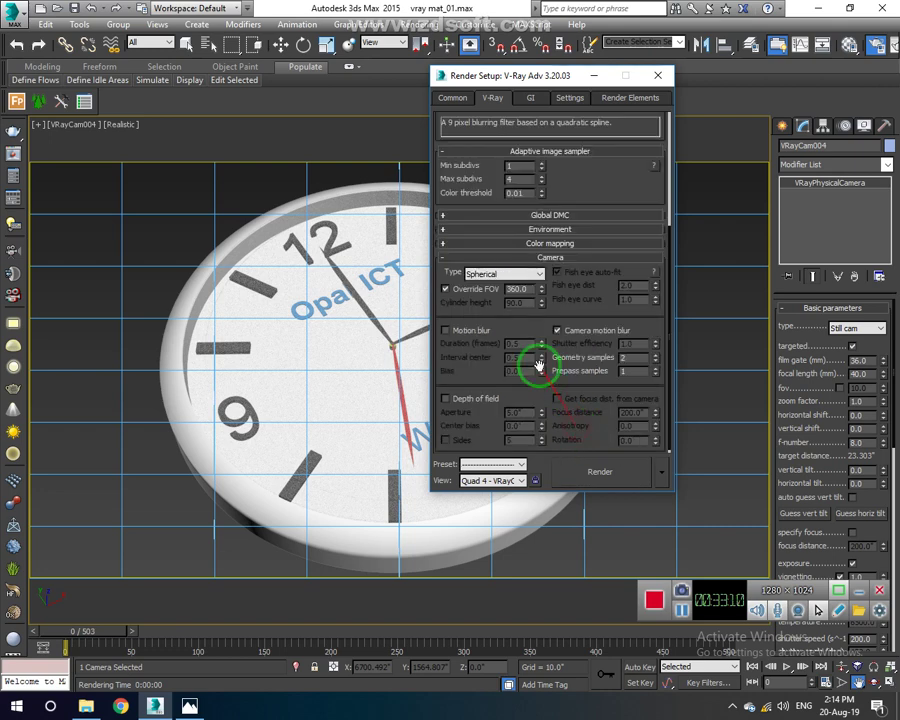
left_click(501, 278)
left_click(498, 288)
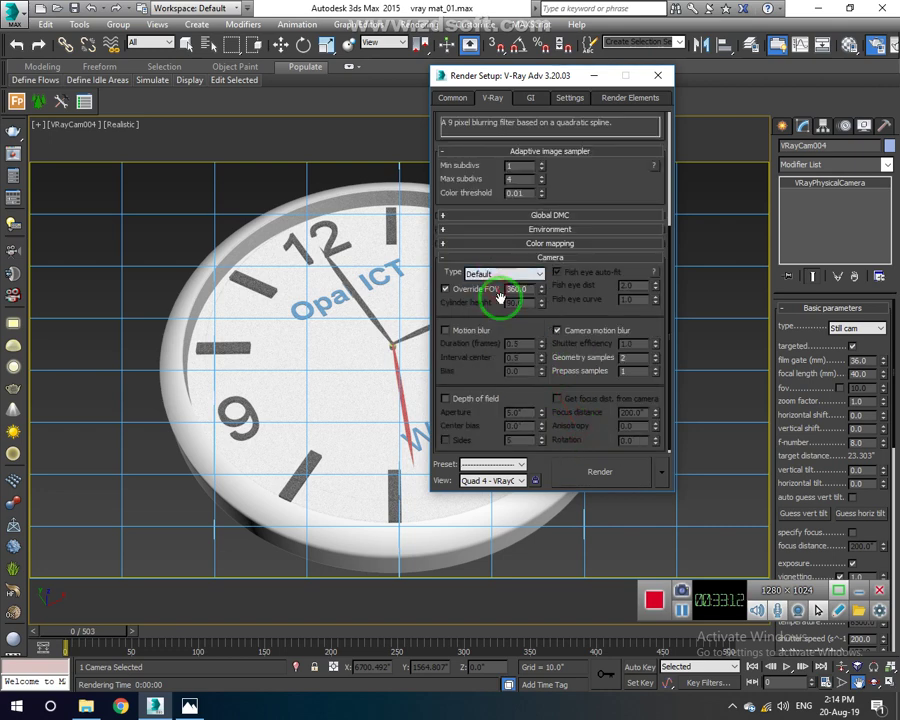
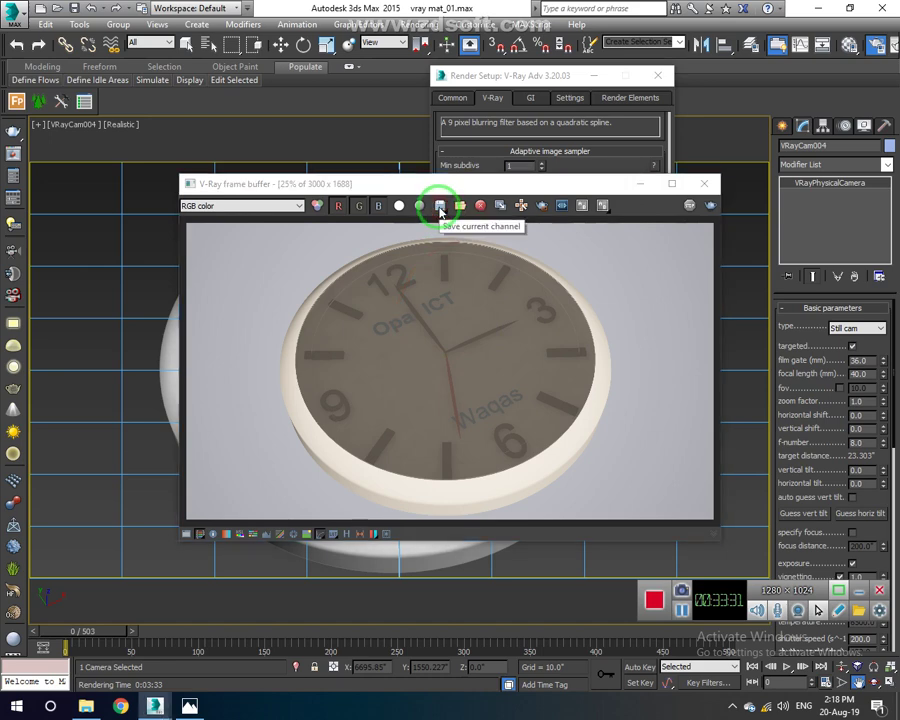
Begin saving the rendered clock image to the H: drive, then abandon the save.
left_click(440, 211)
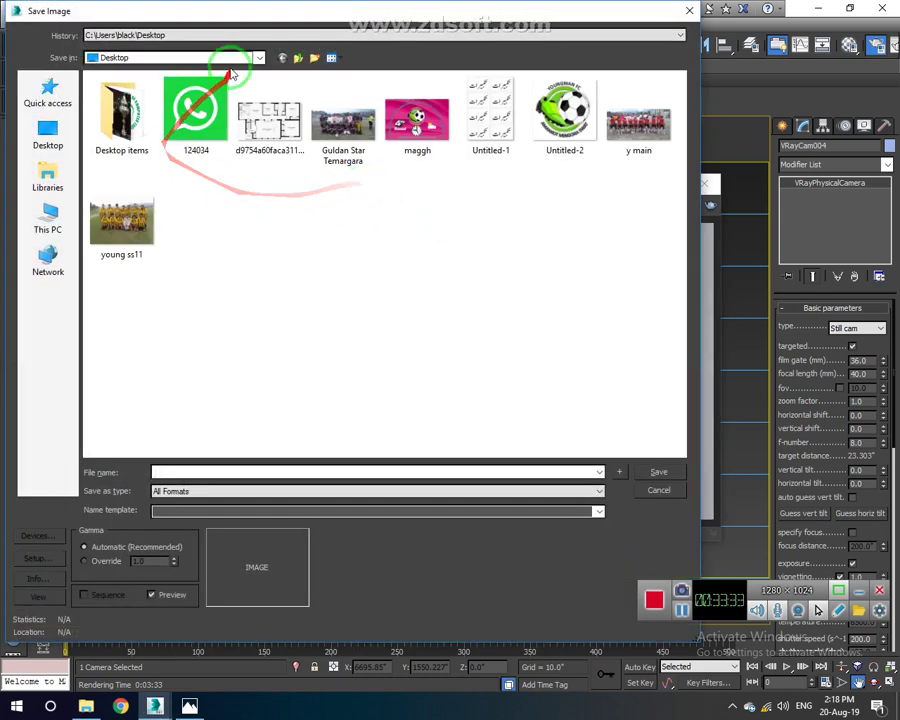
left_click(237, 58)
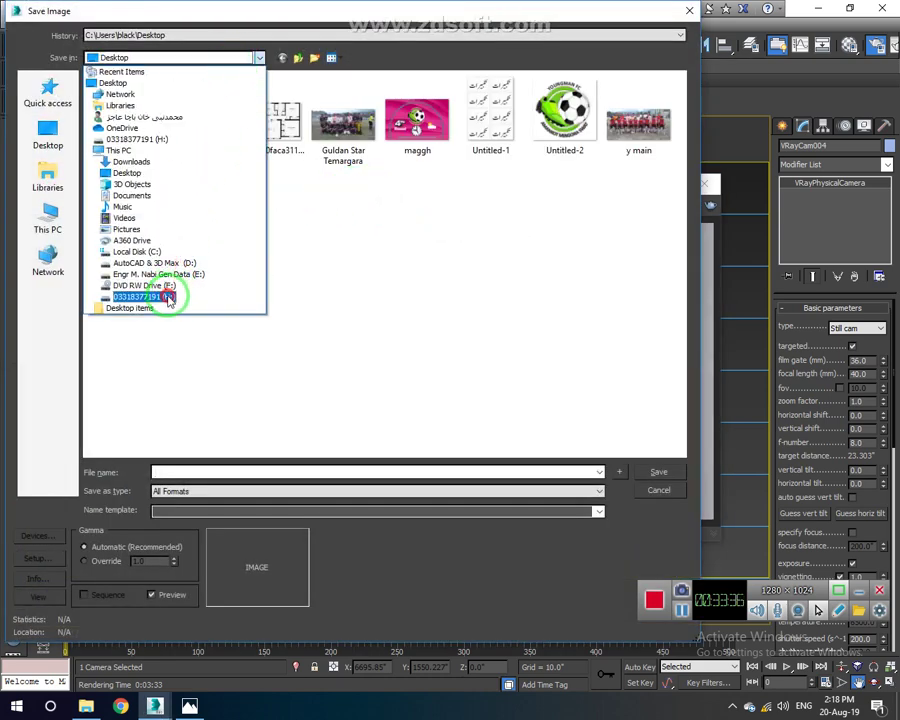
left_click(168, 297)
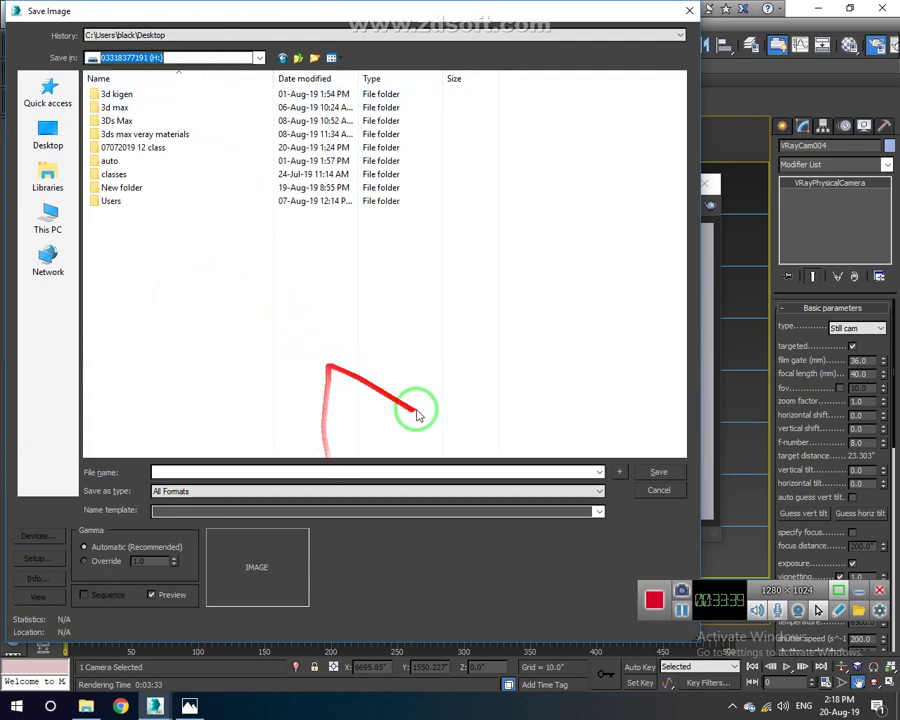
left_click(654, 488)
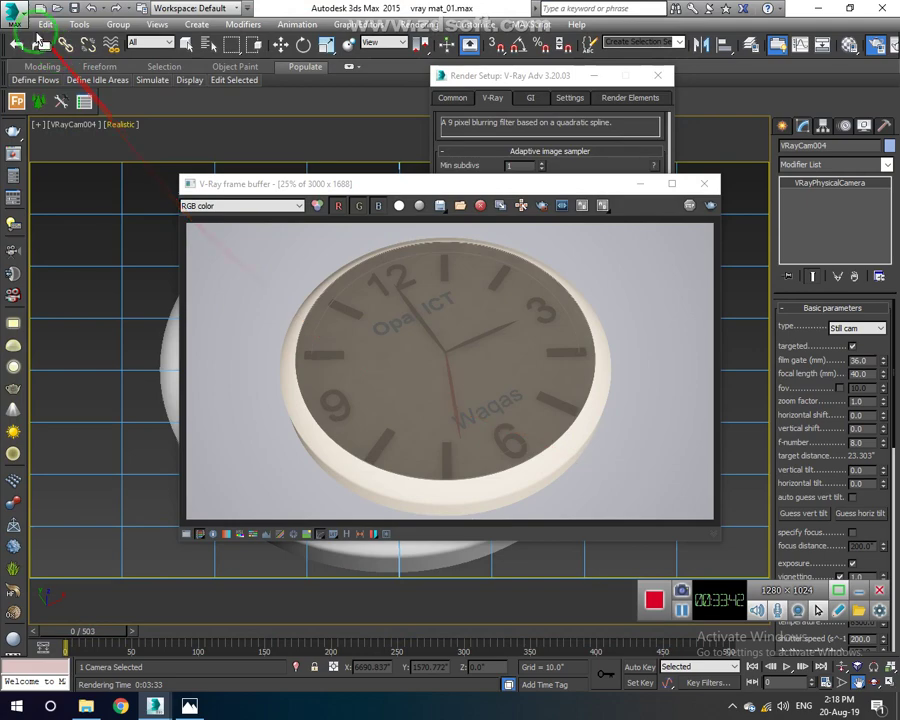
Open and cancel the scene's Save As, then choose Save As > Archive to zip the scene.
left_click(15, 14)
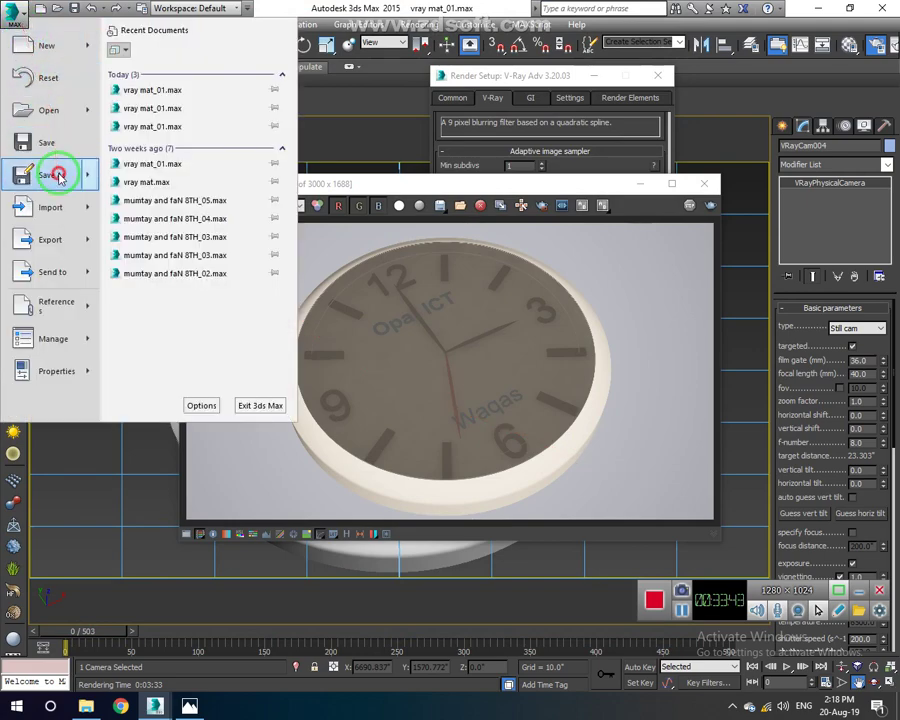
left_click(58, 176)
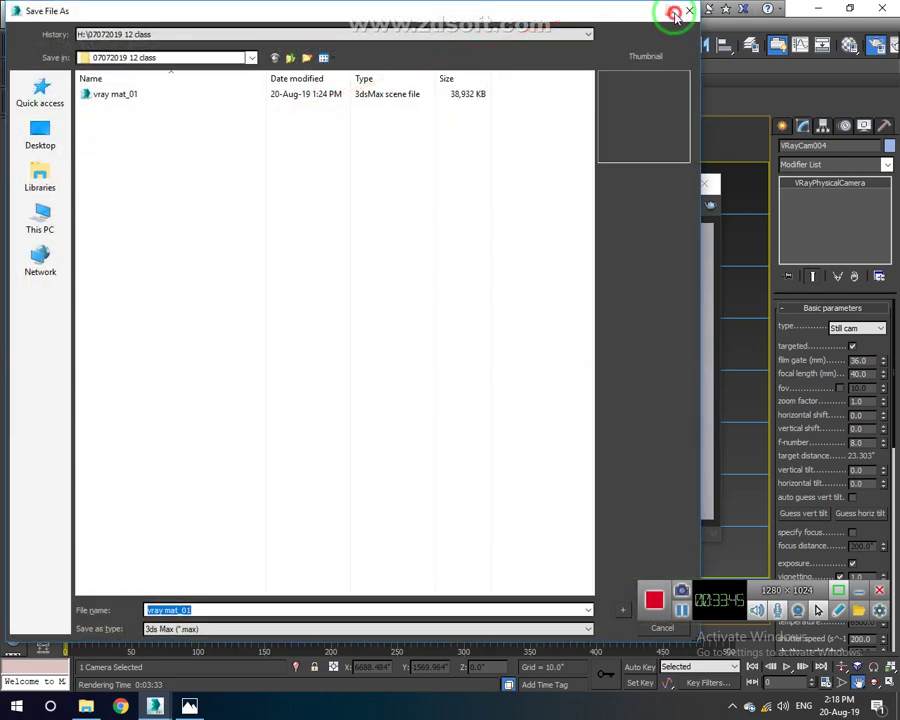
left_click(675, 18)
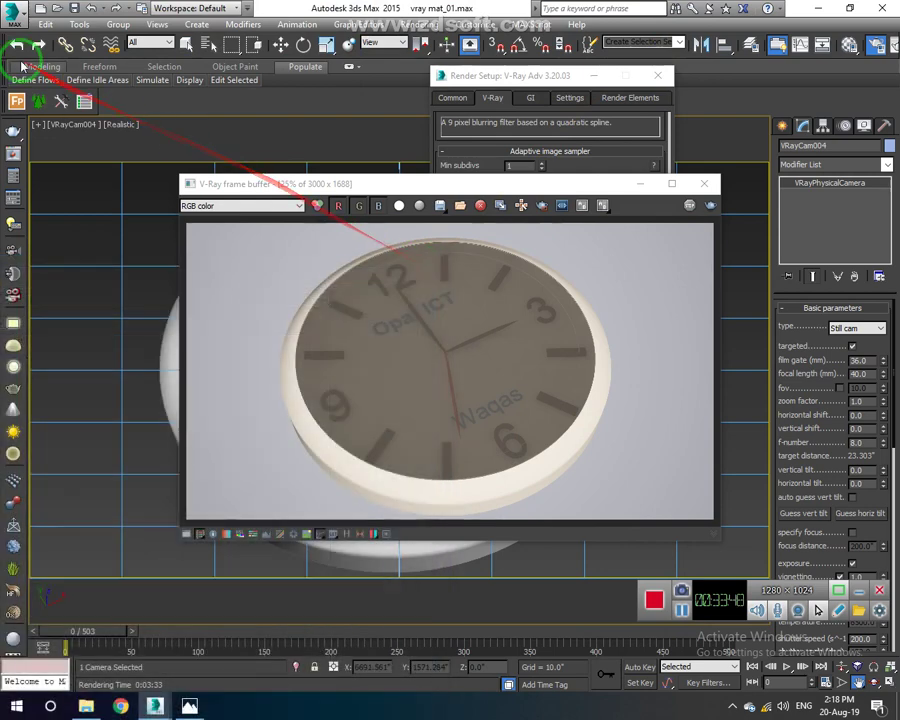
left_click(17, 16)
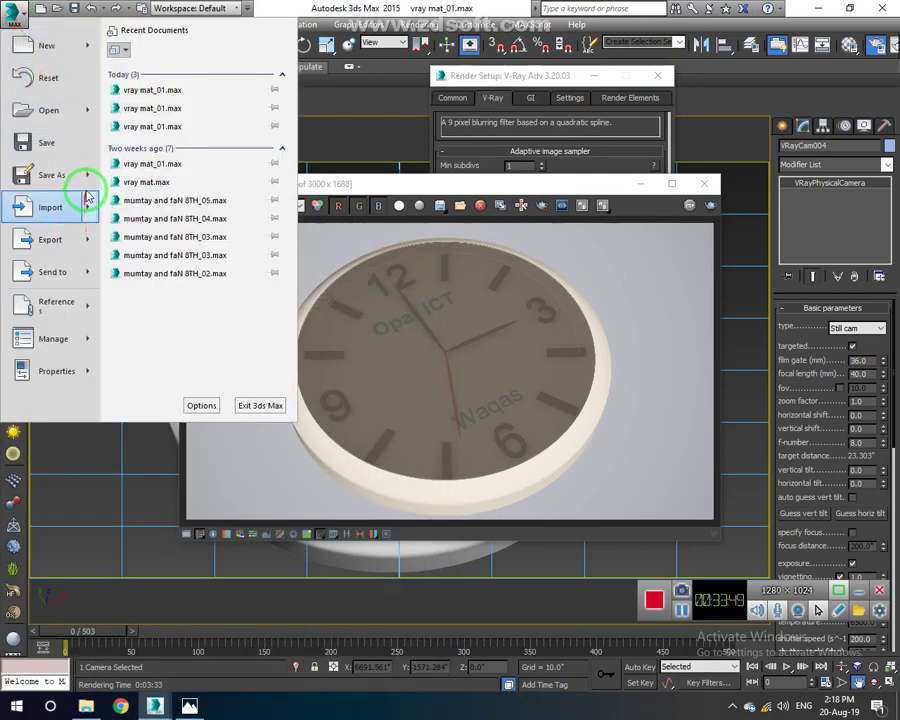
mouse_move(48, 175)
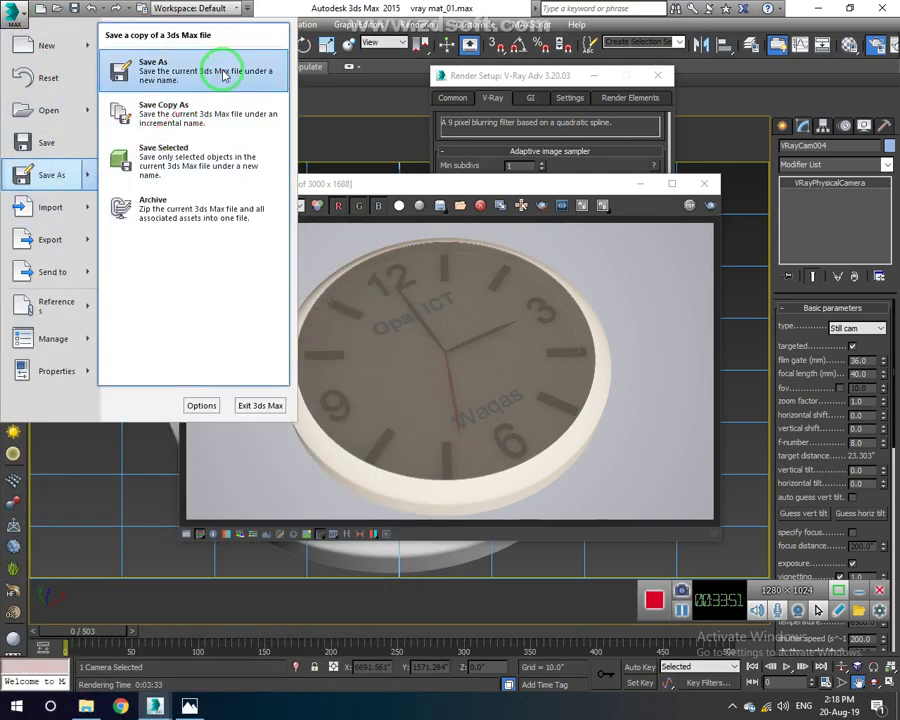
left_click(216, 207)
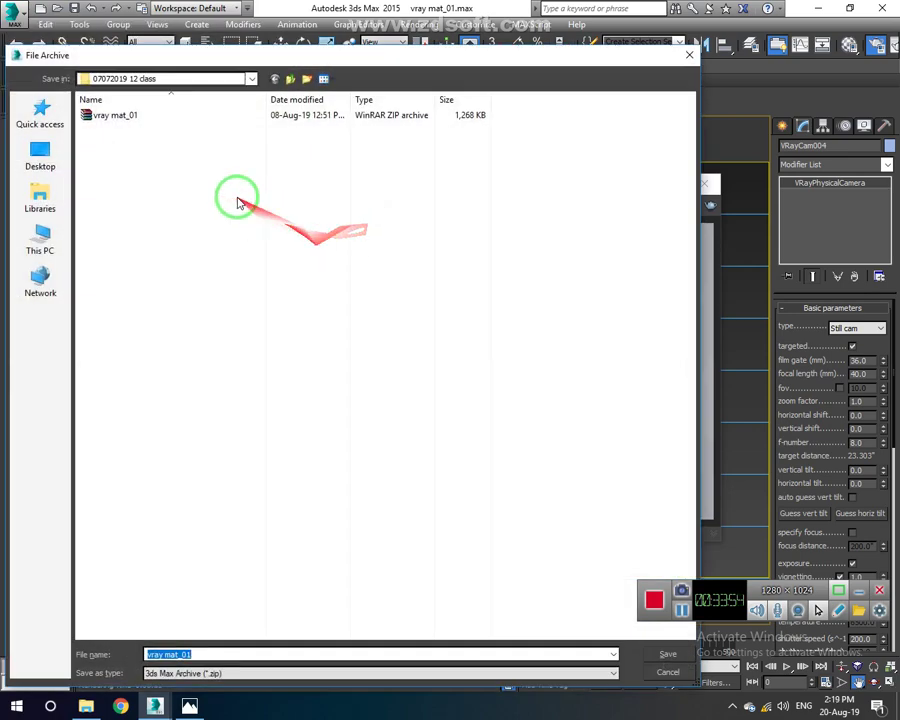
Create a 'Watch creation' folder on the H: drive and save the scene's zip archive into it.
left_click(315, 73)
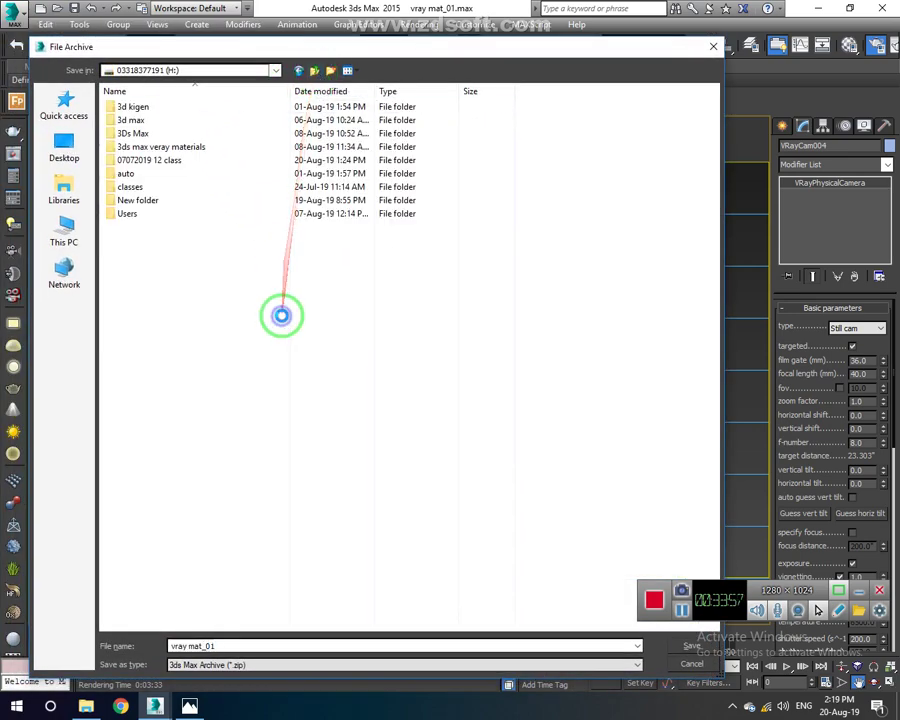
right_click(282, 316)
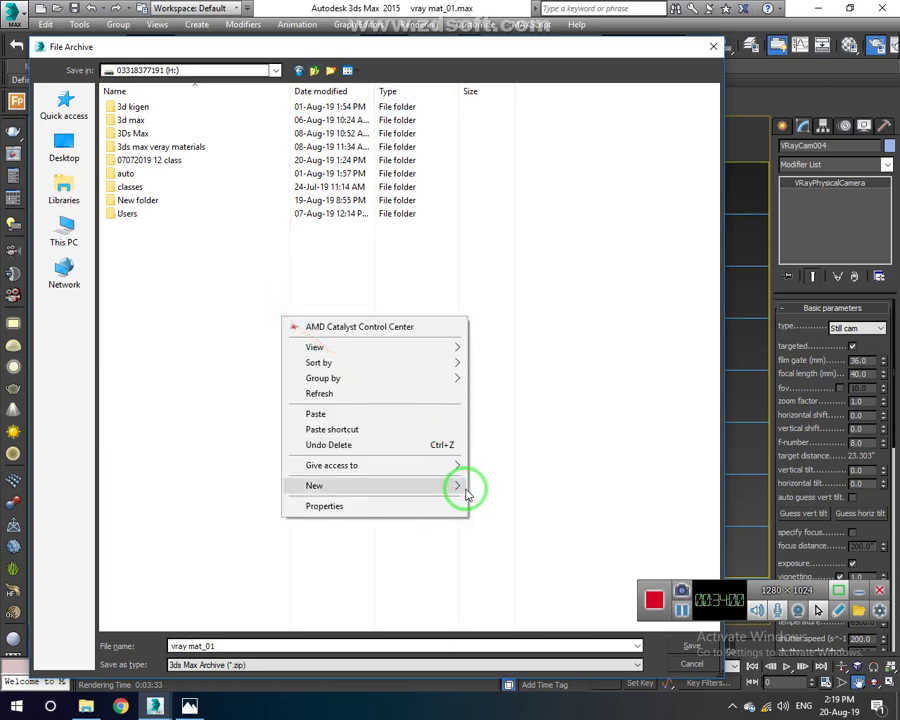
mouse_move(380, 485)
left_click(498, 484)
type("Watch creation")
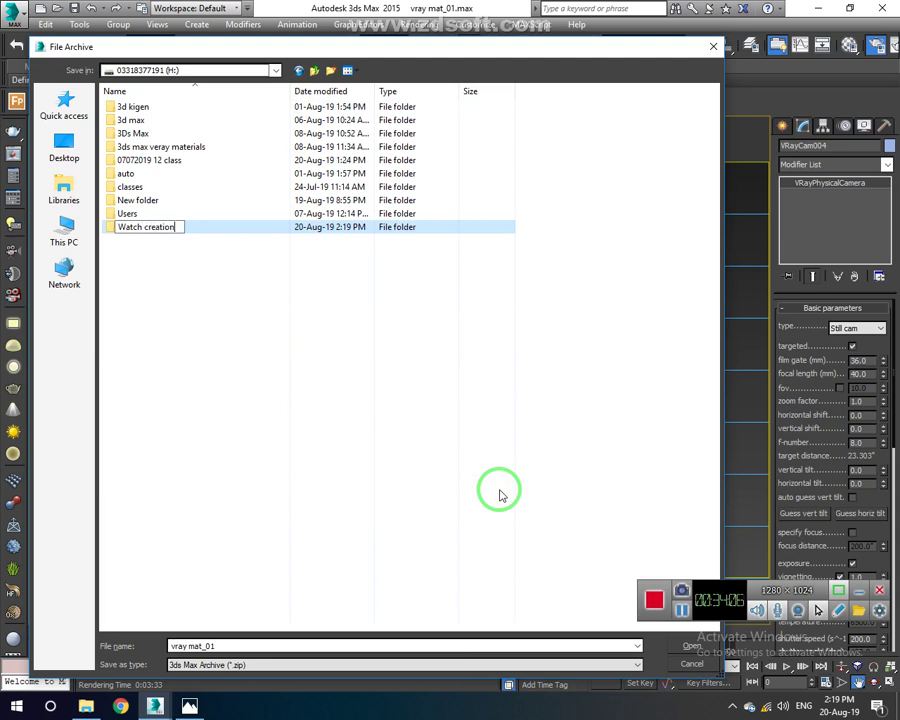
key("Return")
key("Return")
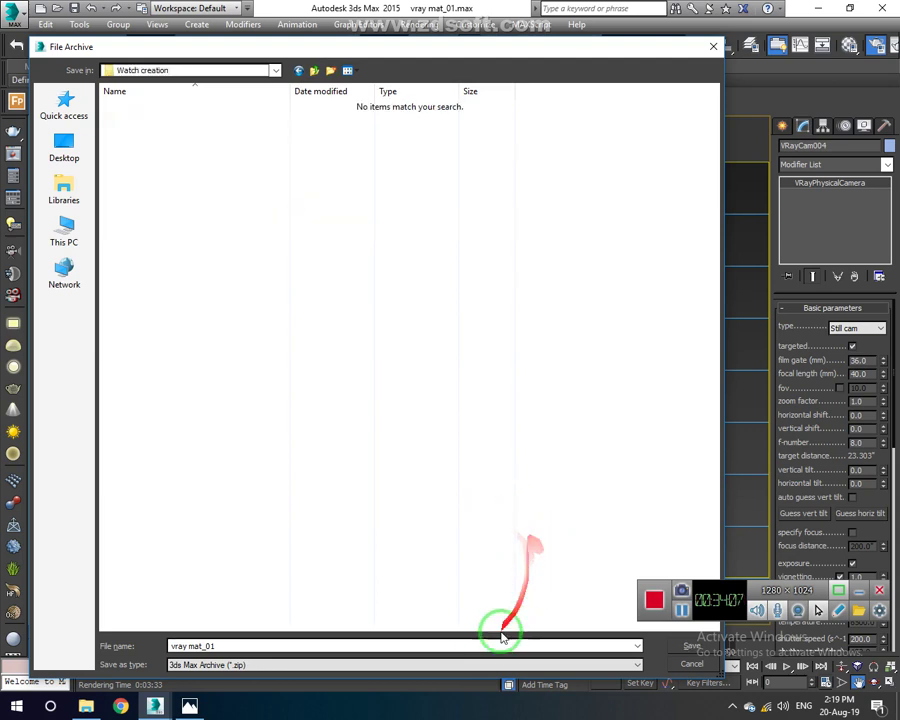
left_click(485, 645)
type("watch")
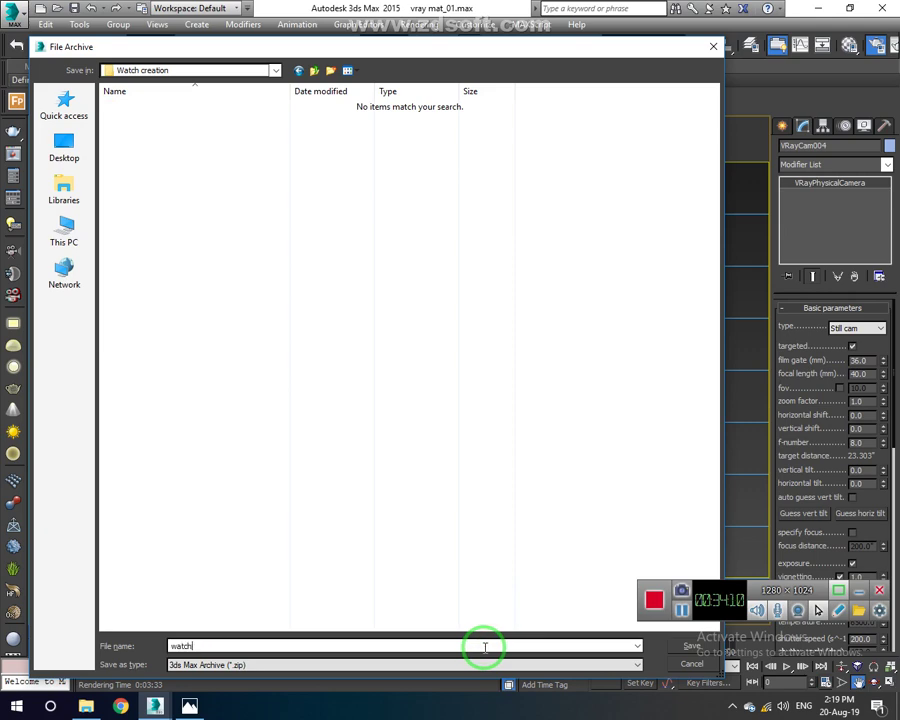
key("Return")
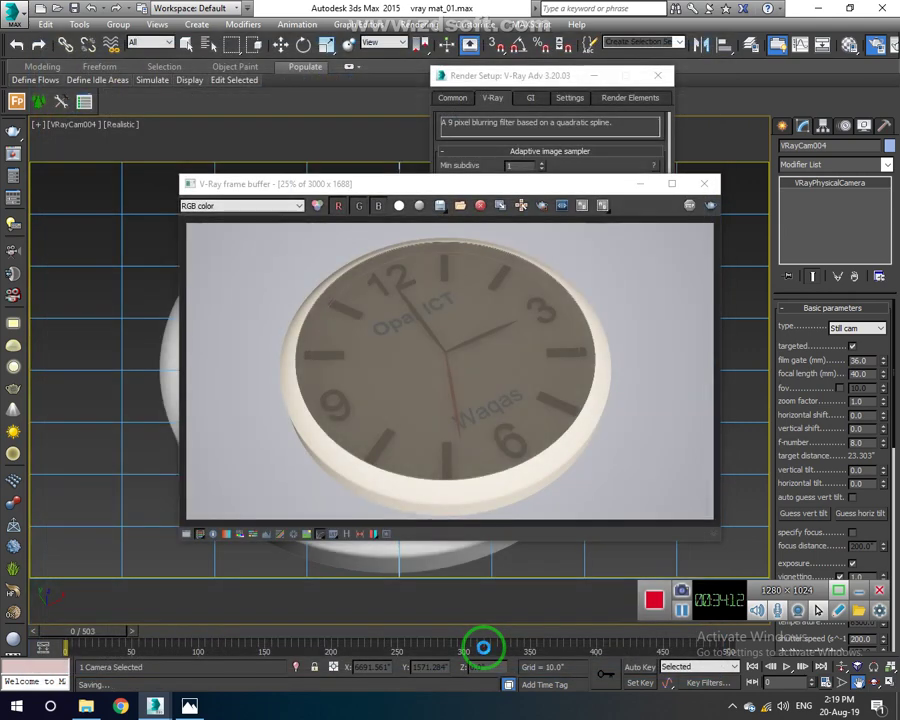